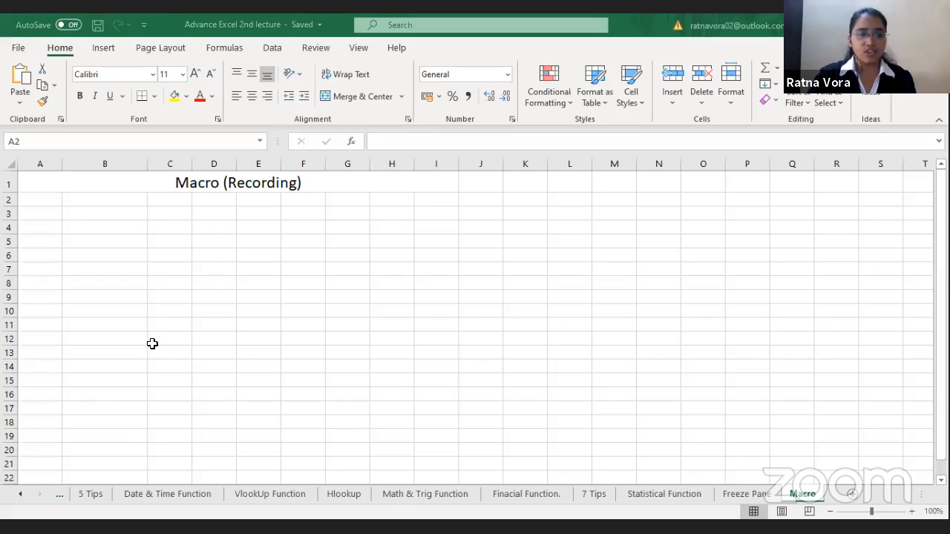
{"action": "left_click", "coordinate": [214, 306]}
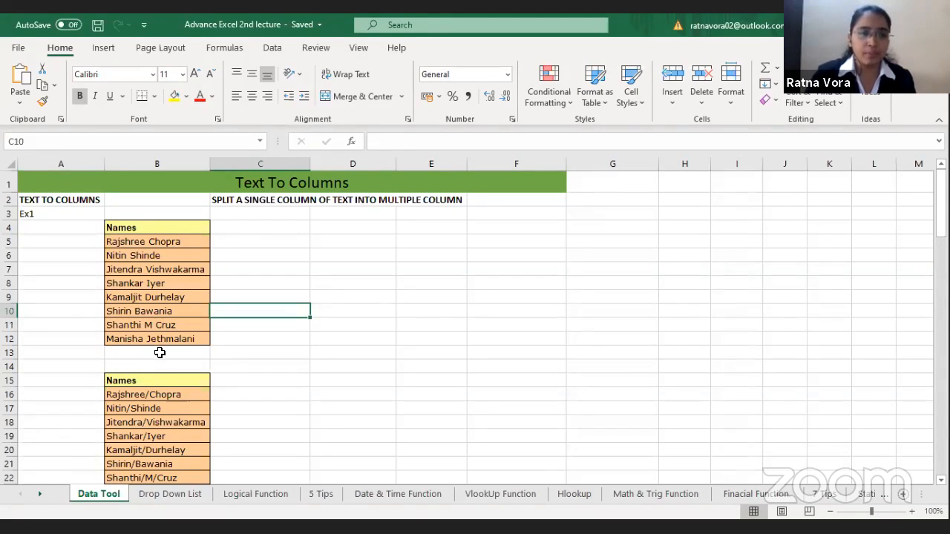
{"action": "left_click", "coordinate": [158, 228]}
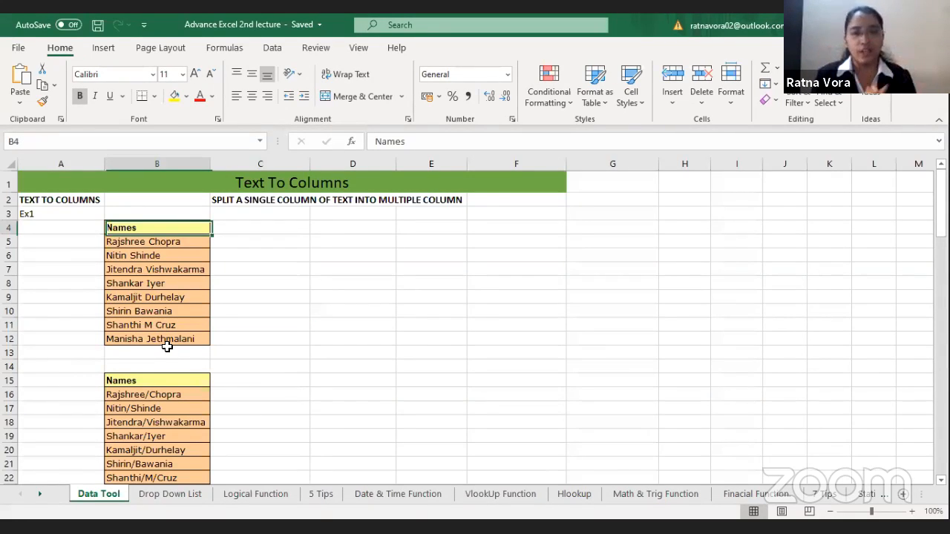
{"action": "left_click", "coordinate": [167, 346], "text": "shift"}
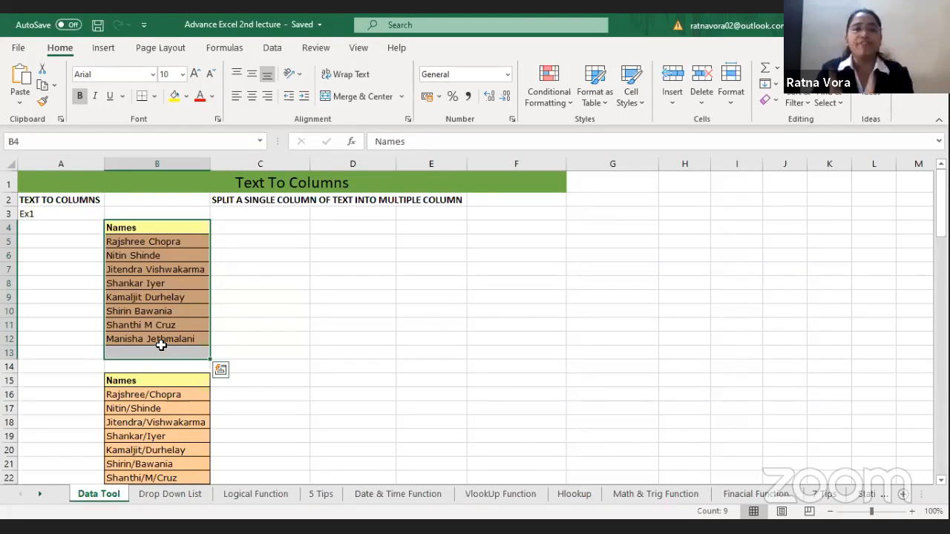
{"action": "left_click", "coordinate": [156, 249]}
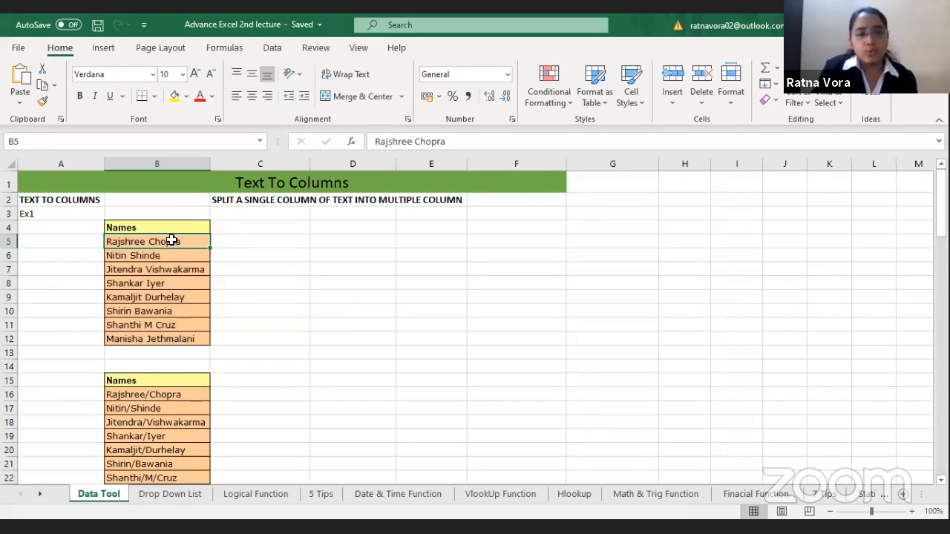
Step: Start Text to Columns on the full names in B5:B12, treating them as delimited data
{"action": "left_click_drag", "start_coordinate": [172, 240], "coordinate": [175, 335]}
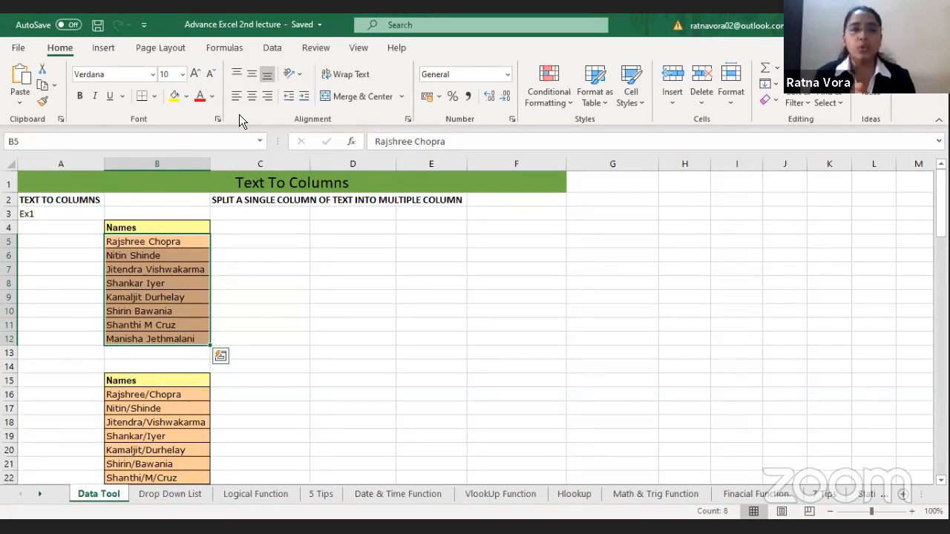
{"action": "left_click", "coordinate": [272, 47]}
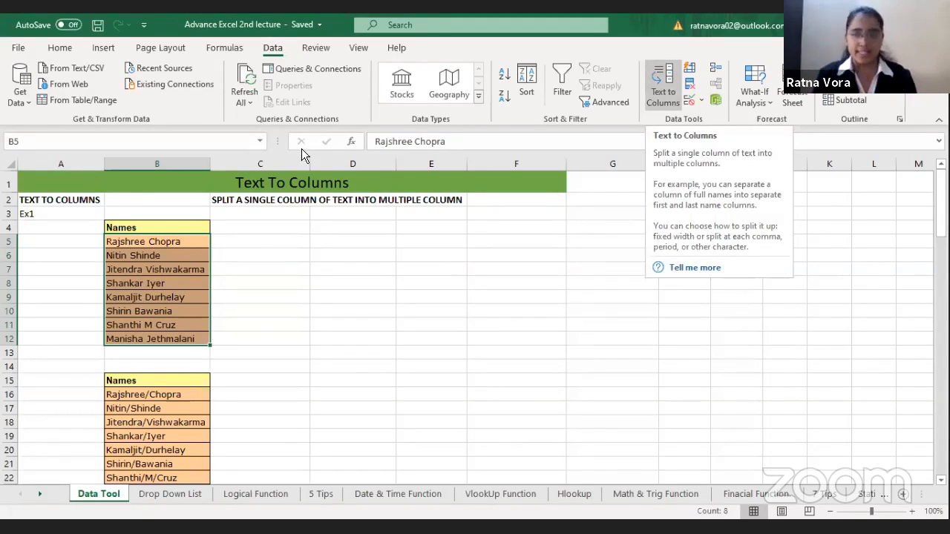
{"action": "left_click", "coordinate": [190, 242]}
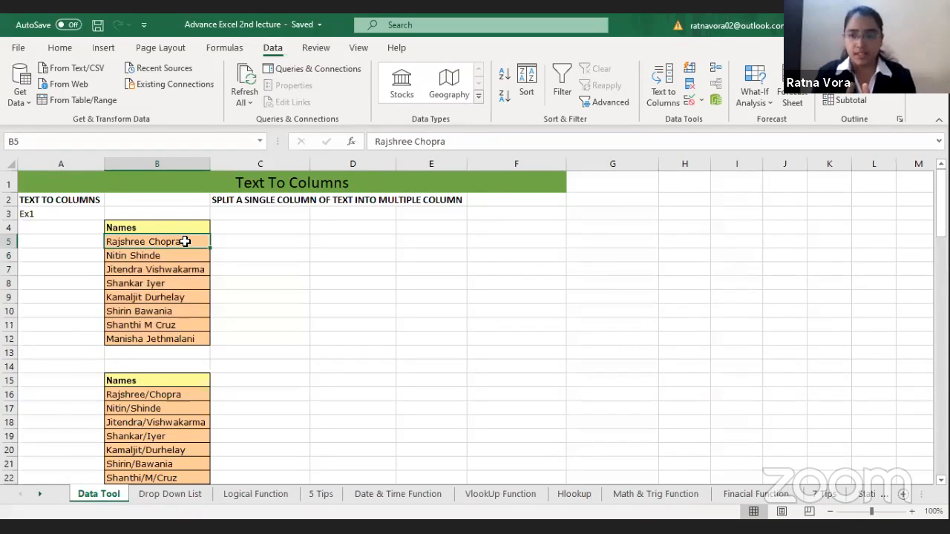
{"action": "left_click", "coordinate": [186, 394]}
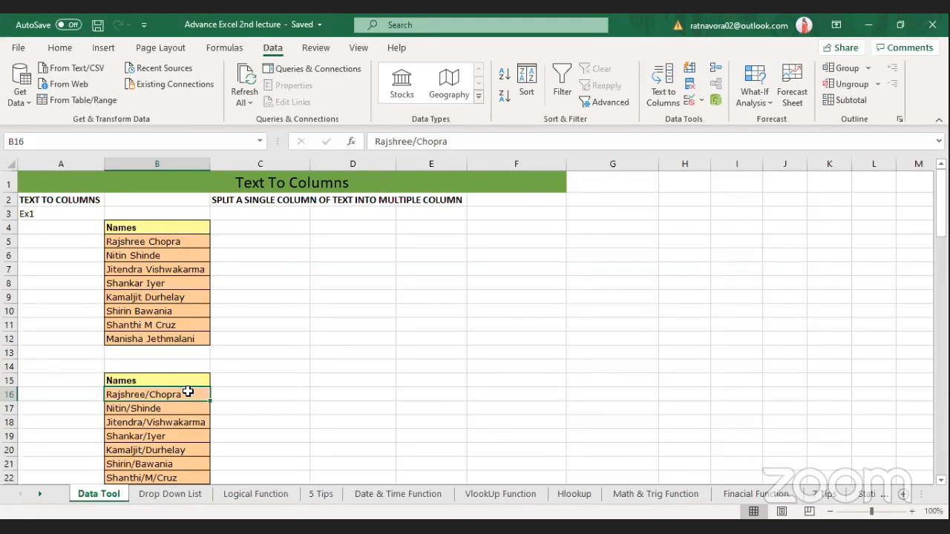
{"action": "left_click", "coordinate": [161, 239]}
{"action": "left_click_drag", "start_coordinate": [166, 325], "coordinate": [168, 346]}
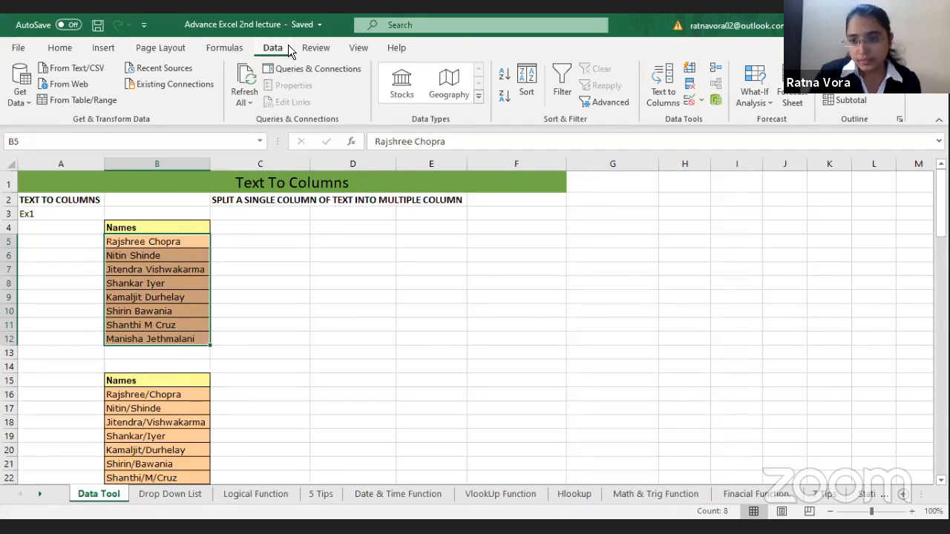
{"action": "left_click", "coordinate": [658, 84]}
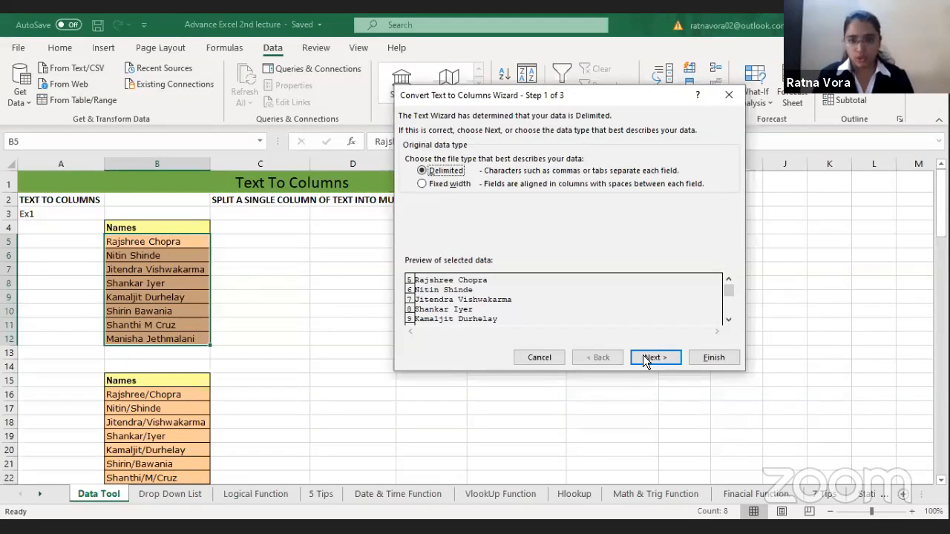
{"action": "key", "text": "Return"}
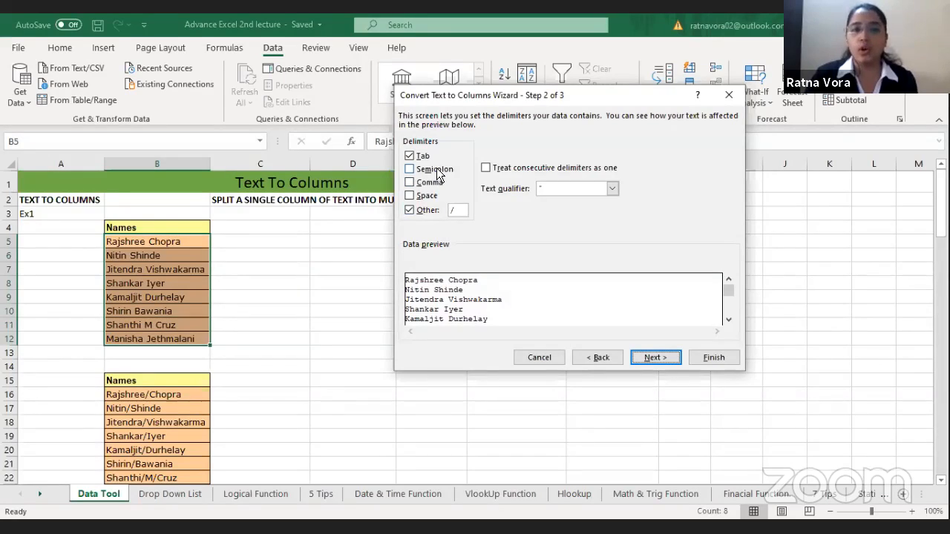
Step: Remove the custom slash delimiter, add Space as a delimiter, and finish splitting the names in General format starting at B5
{"action": "left_click", "coordinate": [462, 210]}
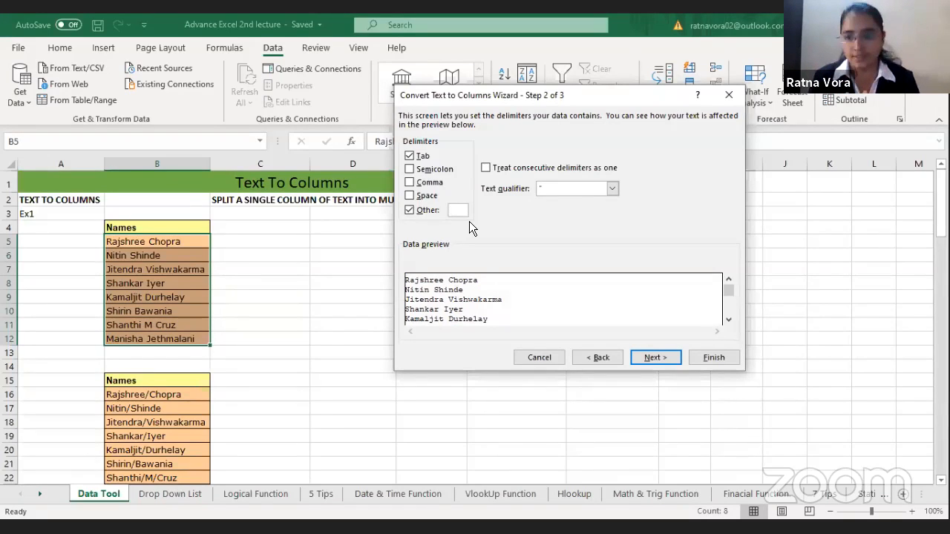
{"action": "left_click", "coordinate": [416, 210]}
{"action": "left_click", "coordinate": [424, 198]}
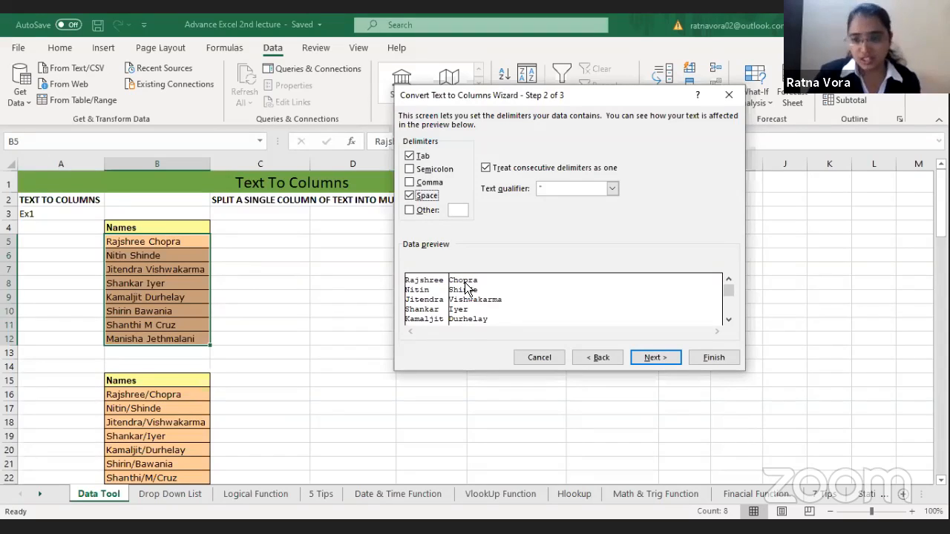
{"action": "left_click", "coordinate": [656, 359]}
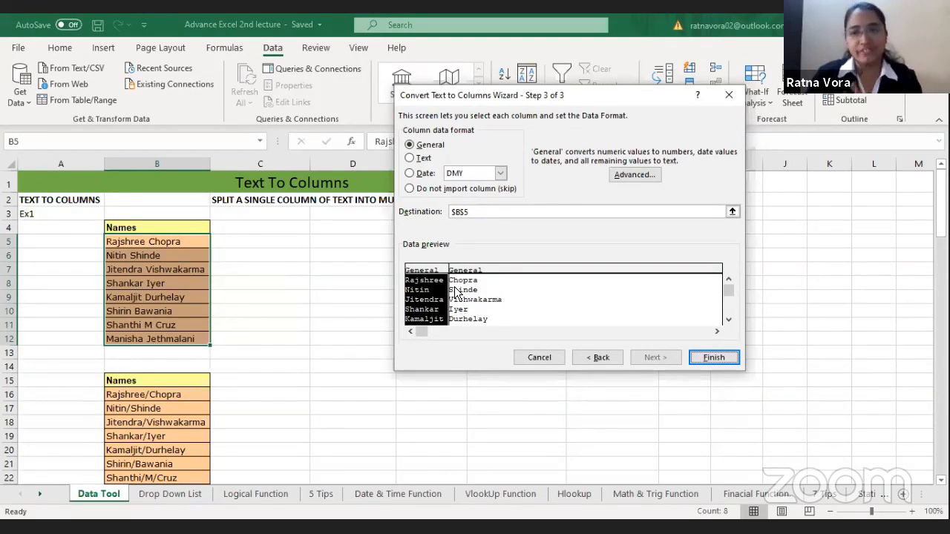
{"action": "left_click", "coordinate": [714, 360]}
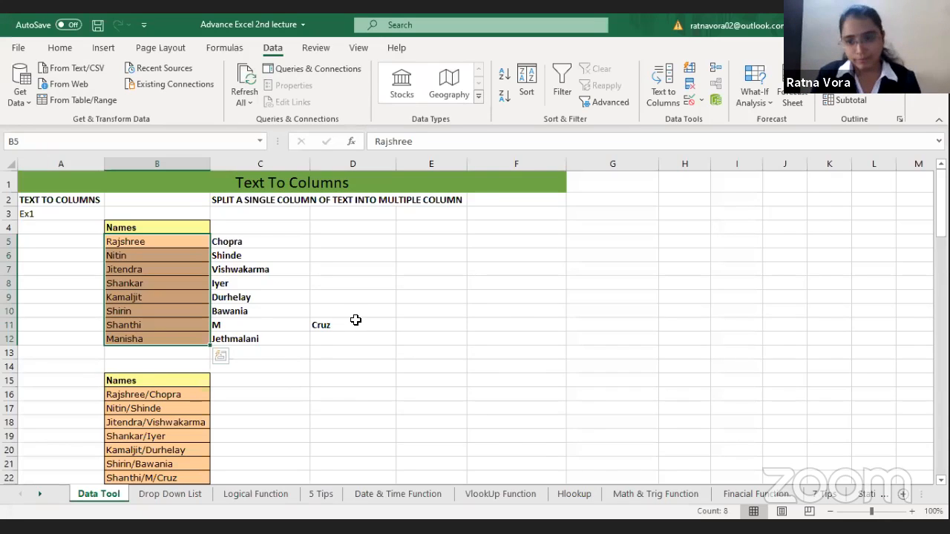
Step: Zoom the sheet to the range A13:F26 around the second Names list
{"action": "left_click", "coordinate": [165, 420]}
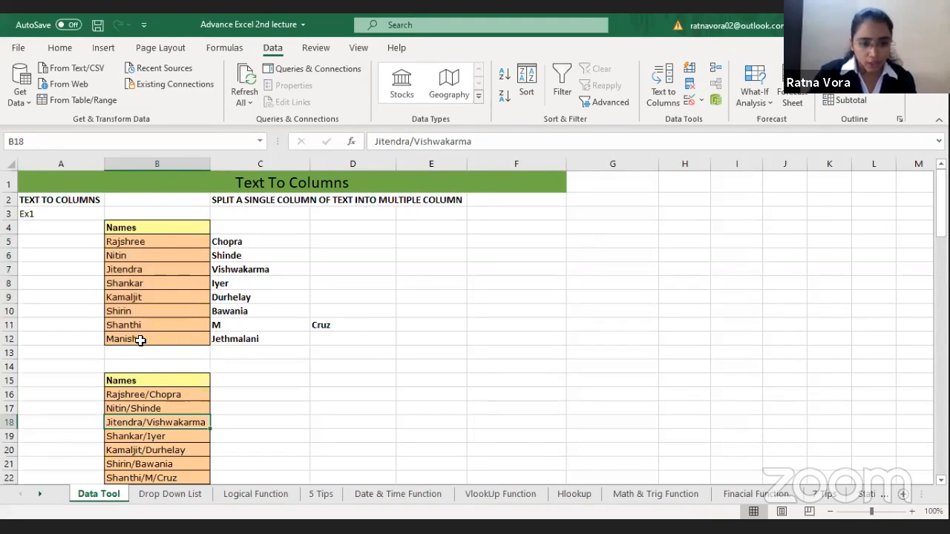
{"action": "left_click_drag", "start_coordinate": [67, 352], "coordinate": [513, 373]}
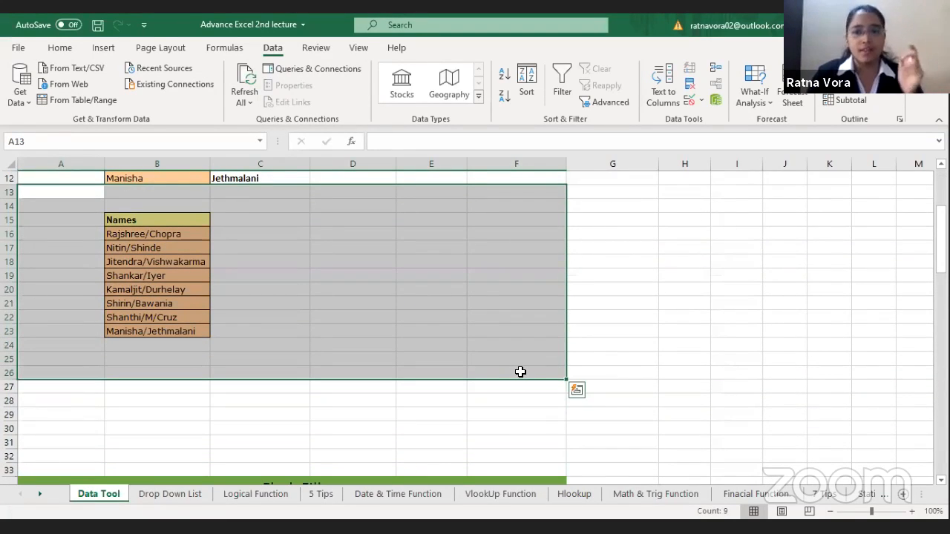
{"action": "left_click", "coordinate": [360, 49]}
{"action": "left_click", "coordinate": [363, 95]}
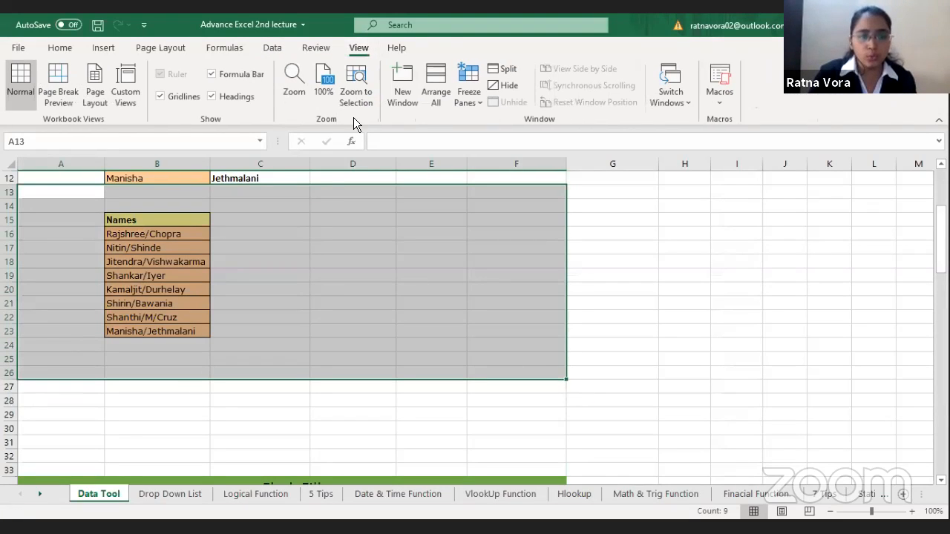
{"action": "left_click", "coordinate": [276, 268]}
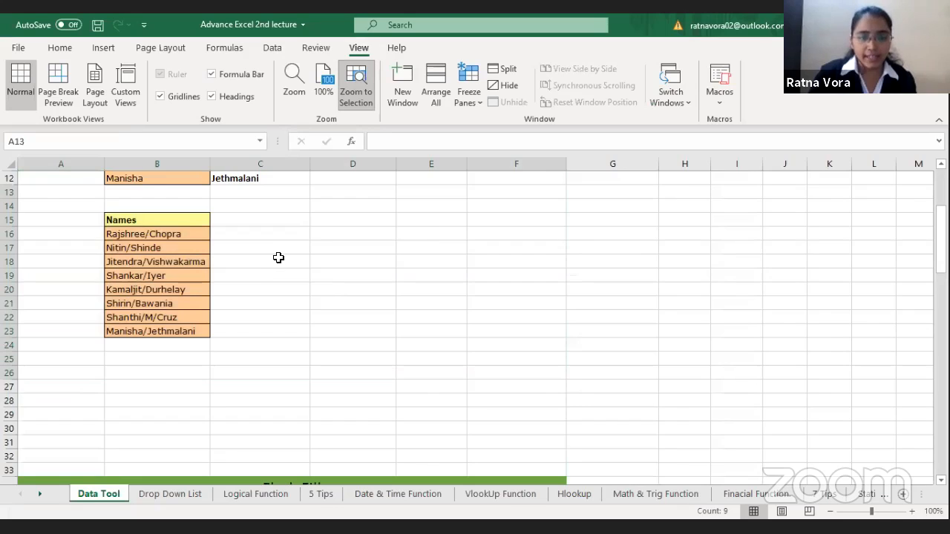
Step: Split the names in B16:B23 with Text to Columns as delimited data, replacing the Space delimiter with the custom delimiter "/"
{"action": "left_click_drag", "start_coordinate": [276, 256], "coordinate": [293, 406]}
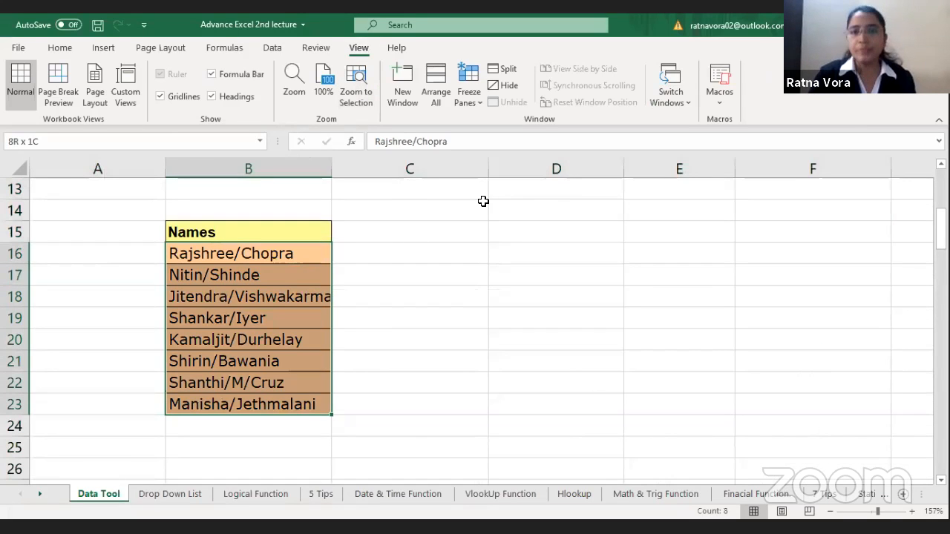
{"action": "left_click", "coordinate": [274, 48]}
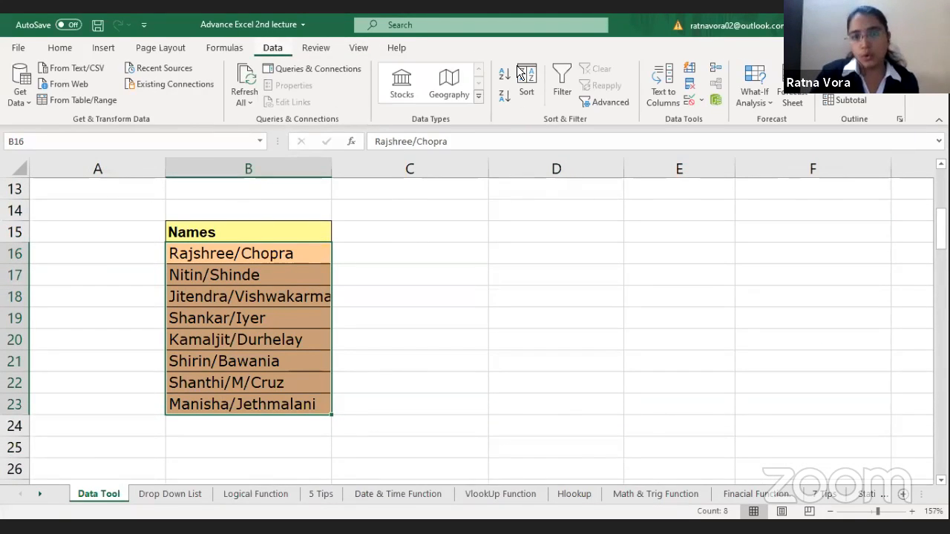
{"action": "left_click", "coordinate": [663, 78]}
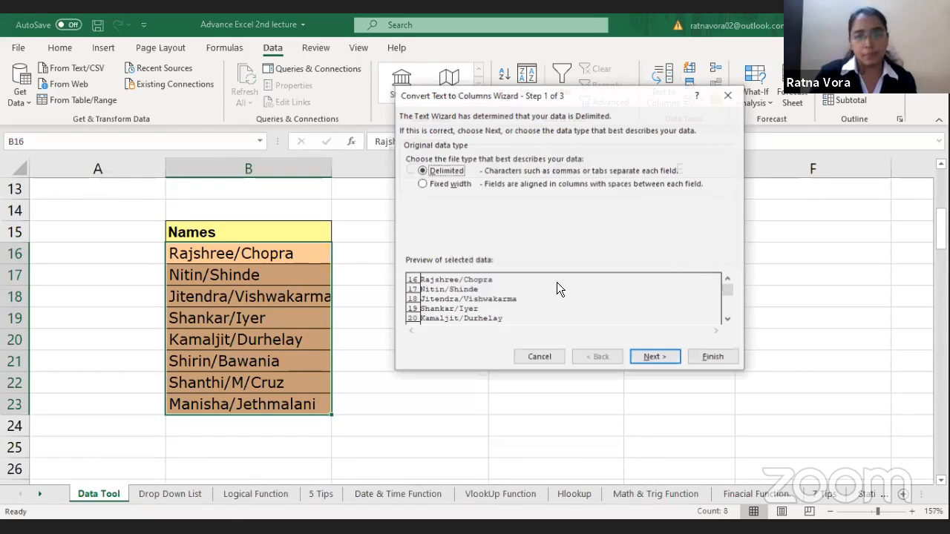
{"action": "left_click", "coordinate": [654, 357]}
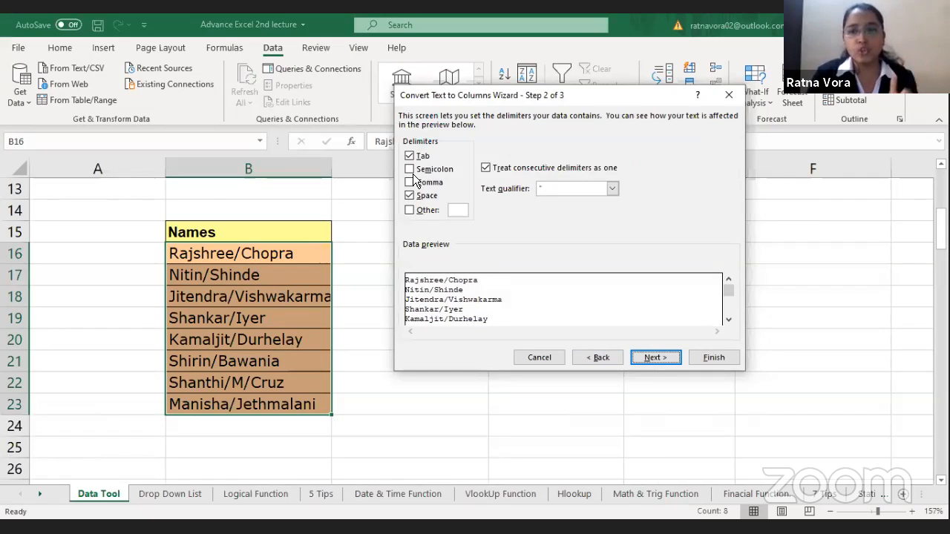
{"action": "left_click", "coordinate": [428, 195]}
{"action": "left_click", "coordinate": [420, 211]}
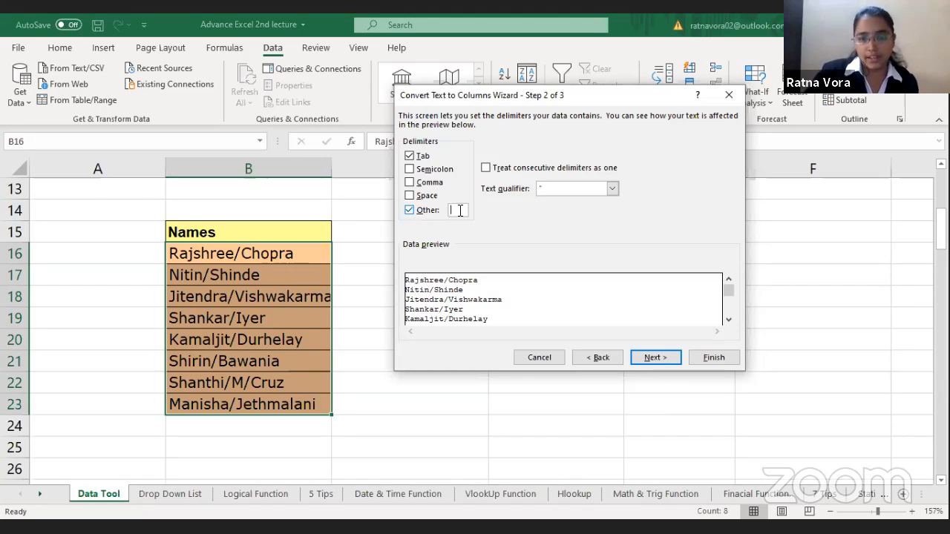
{"action": "type", "text": "/"}
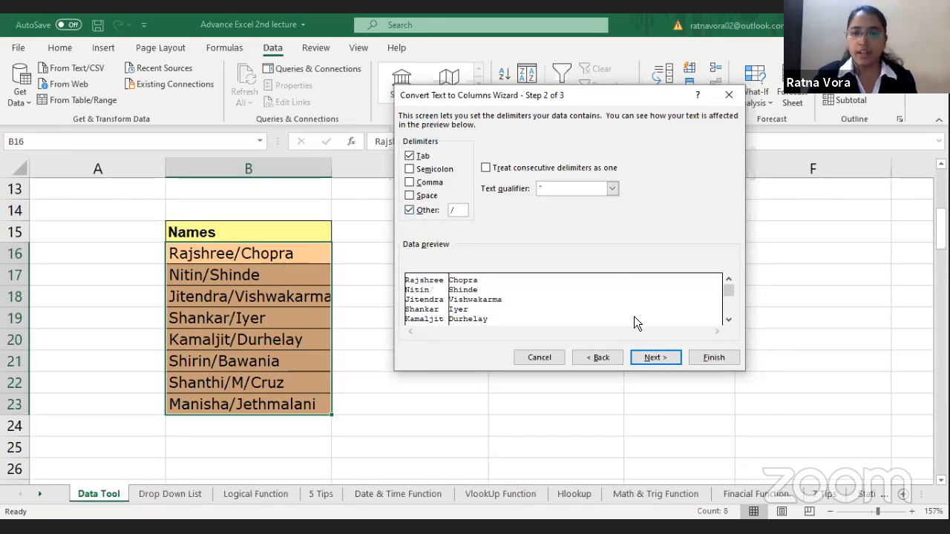
{"action": "left_click", "coordinate": [650, 357]}
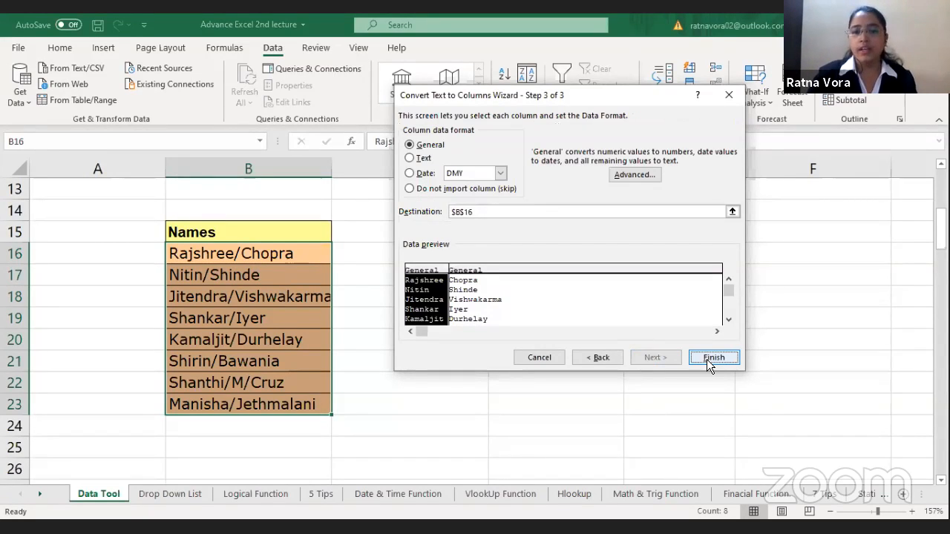
{"action": "left_click", "coordinate": [707, 360]}
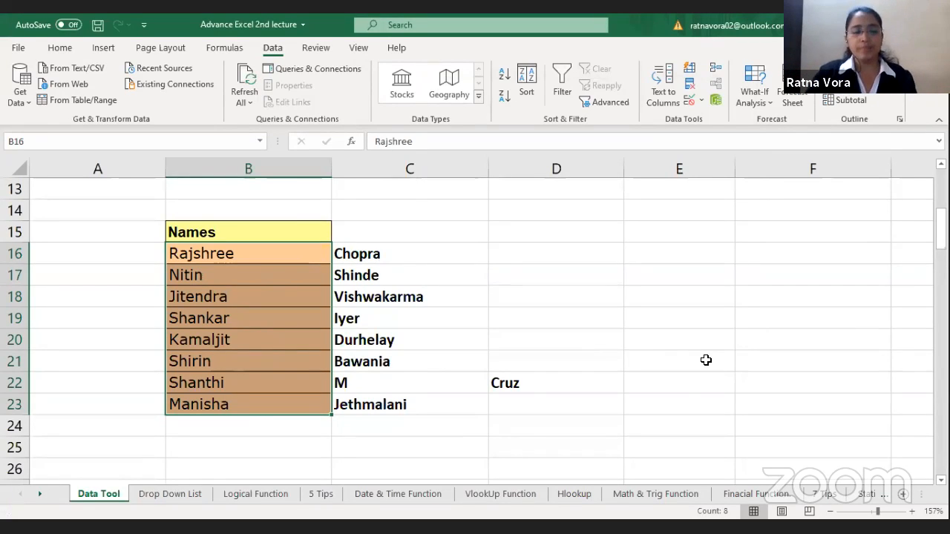
Step: In the Flash Fill section's full name table, clear the first, father and last names in B39:D40 below the example row
{"action": "left_click", "coordinate": [374, 402]}
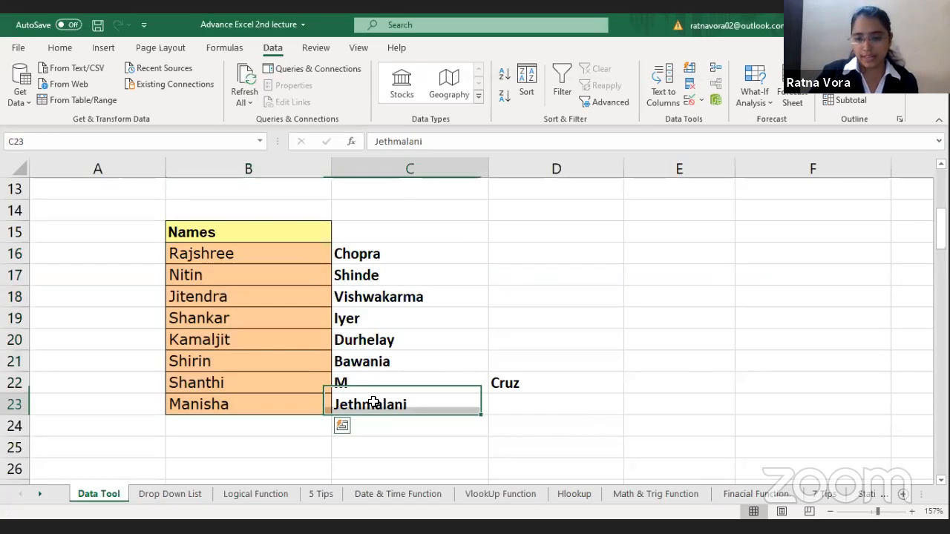
{"action": "key", "text": "Down"}
{"action": "key", "text": "Down"}
{"action": "key", "text": "Down"}
{"action": "key", "text": "Down"}
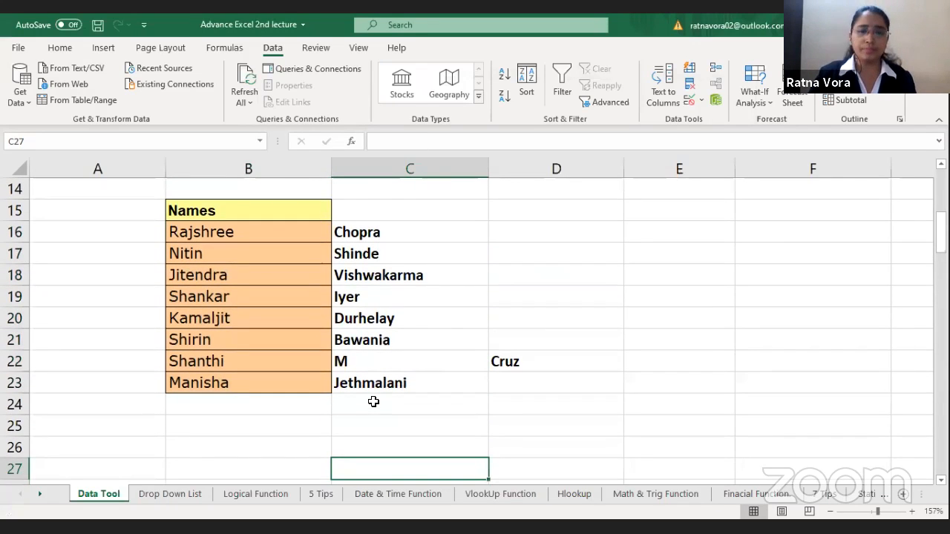
{"action": "key", "text": "Down"}
{"action": "key", "text": "Down"}
{"action": "key", "text": "Down"}
{"action": "key", "text": "Down"}
{"action": "key", "text": "Down"}
{"action": "key", "text": "Down"}
{"action": "key", "text": "Down"}
{"action": "key", "text": "Down"}
{"action": "key", "text": "Down"}
{"action": "key", "text": "Down"}
{"action": "key", "text": "Down"}
{"action": "key", "text": "Down"}
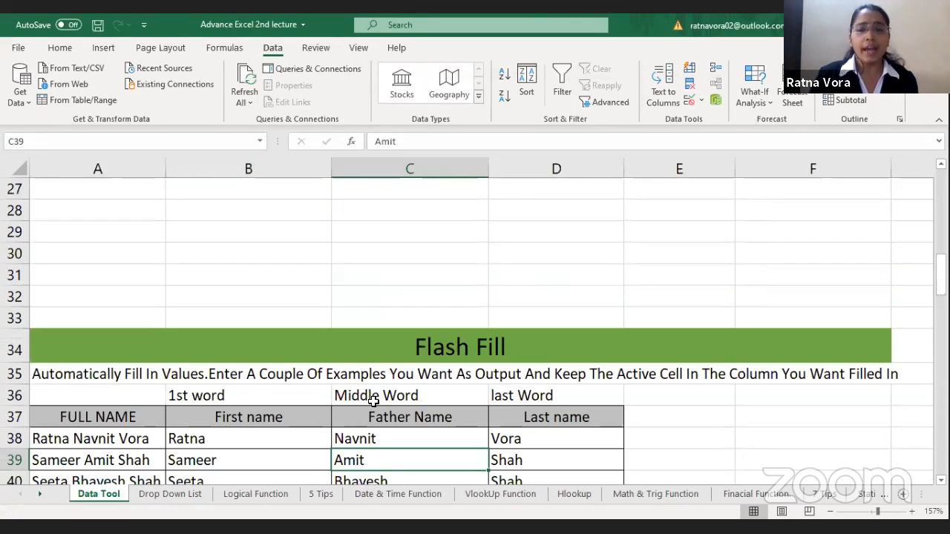
{"action": "key", "text": "Down"}
{"action": "key", "text": "Down"}
{"action": "key", "text": "Down"}
{"action": "key", "text": "Down"}
{"action": "key", "text": "Down"}
{"action": "key", "text": "Down"}
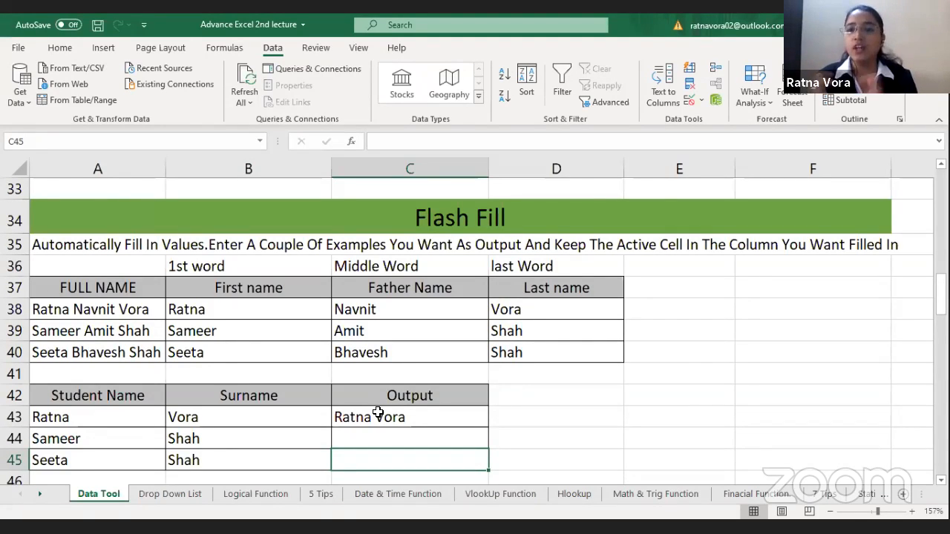
{"action": "left_click", "coordinate": [102, 304]}
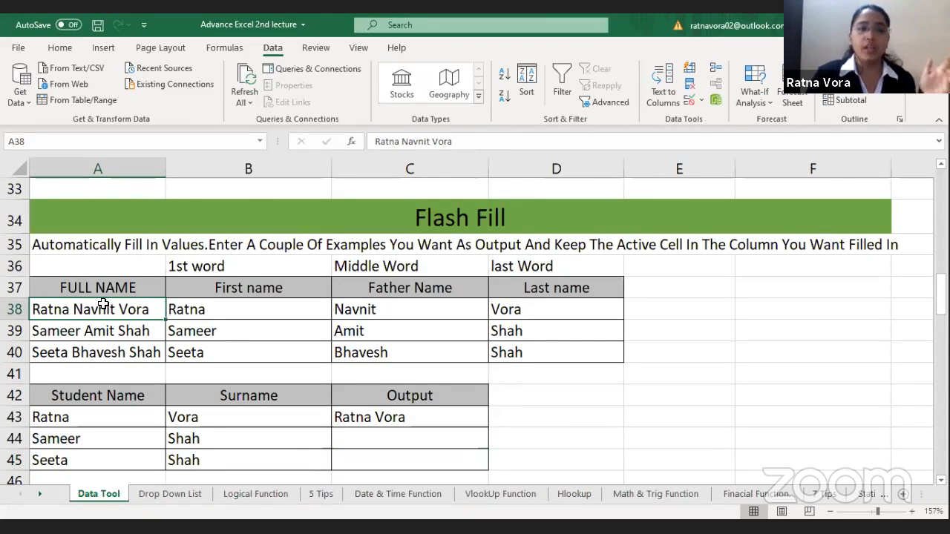
{"action": "left_click", "coordinate": [234, 304]}
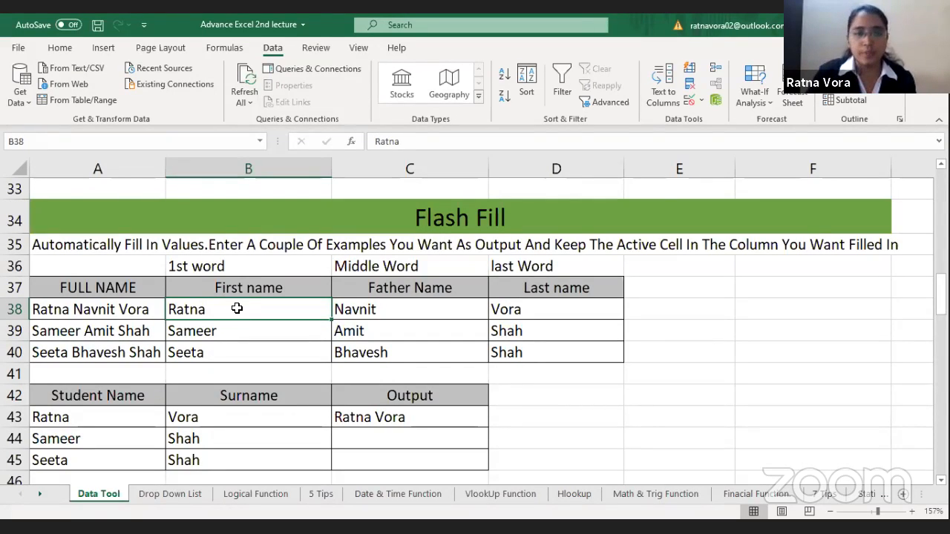
{"action": "left_click_drag", "start_coordinate": [251, 329], "coordinate": [519, 365]}
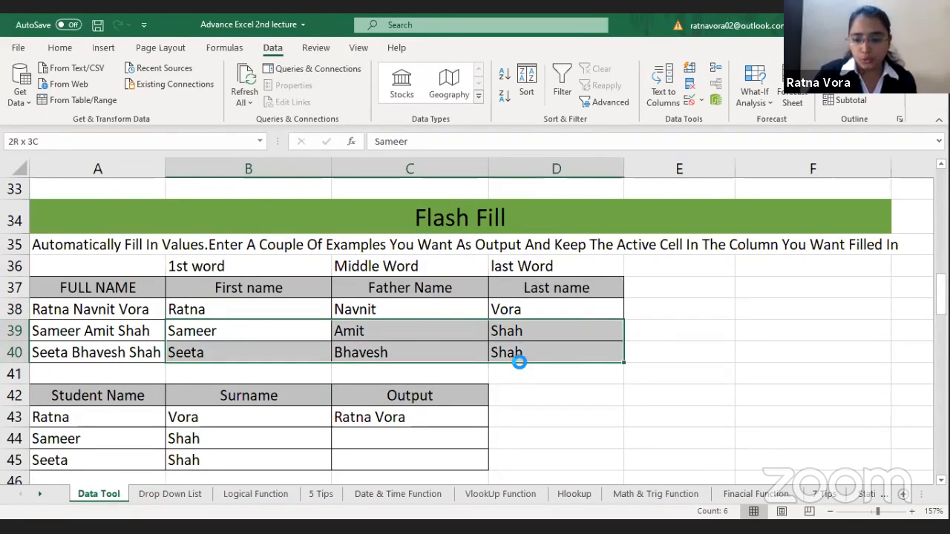
{"action": "key", "text": "Delete"}
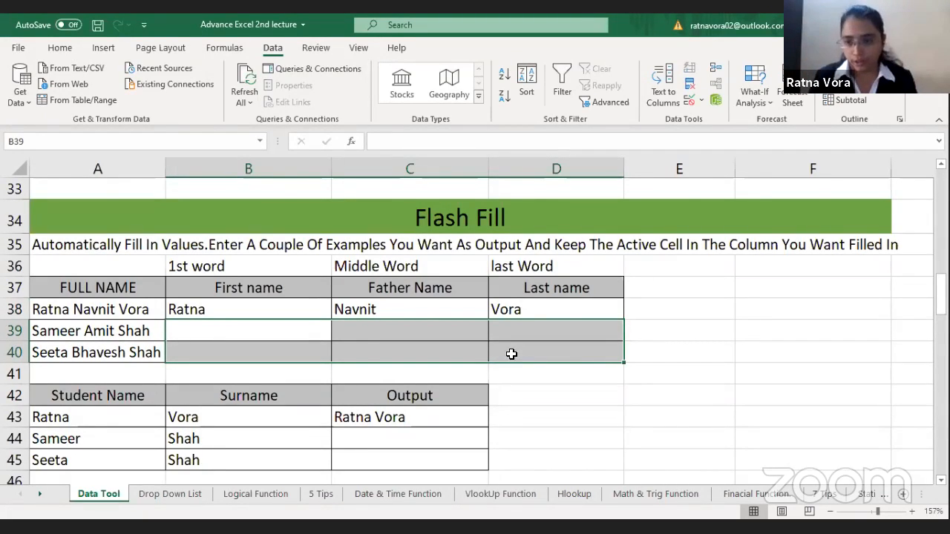
Step: Flash Fill the First name column in B38:B40 from the example in the first row
{"action": "left_click", "coordinate": [291, 314]}
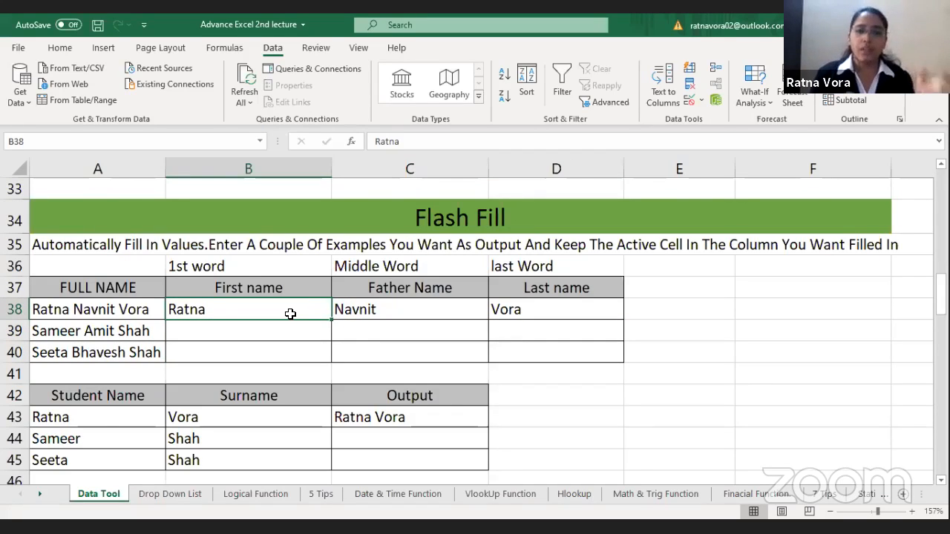
{"action": "left_click", "coordinate": [379, 307]}
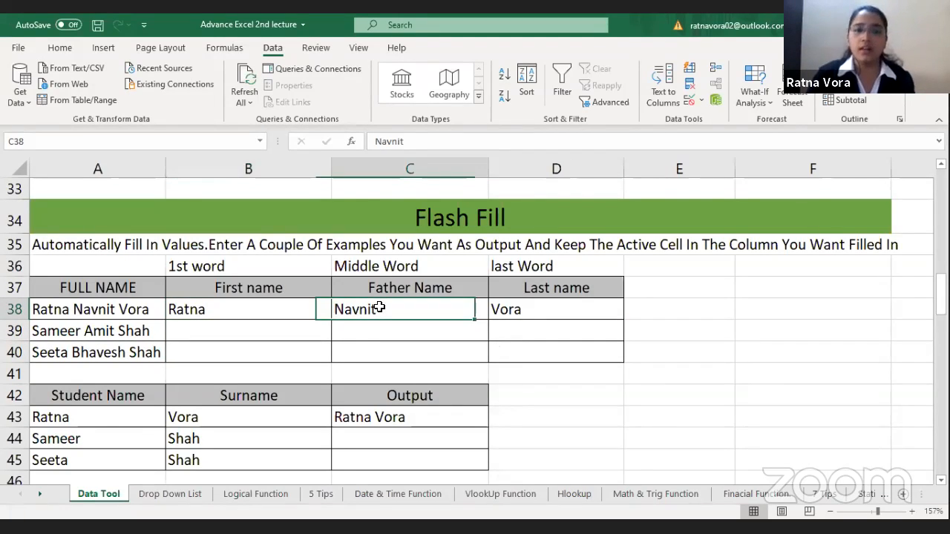
{"action": "left_click", "coordinate": [548, 314]}
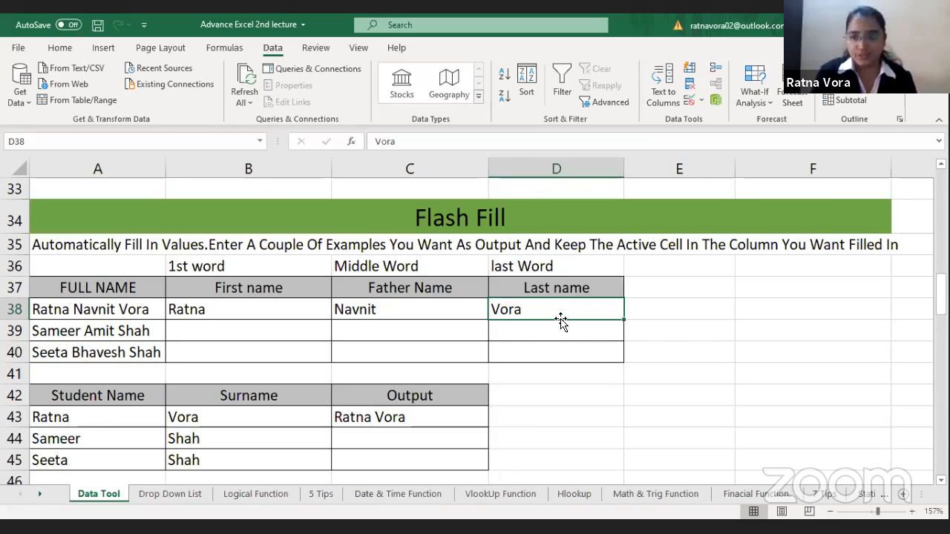
{"action": "left_click", "coordinate": [265, 302]}
{"action": "left_click_drag", "start_coordinate": [265, 302], "coordinate": [264, 353]}
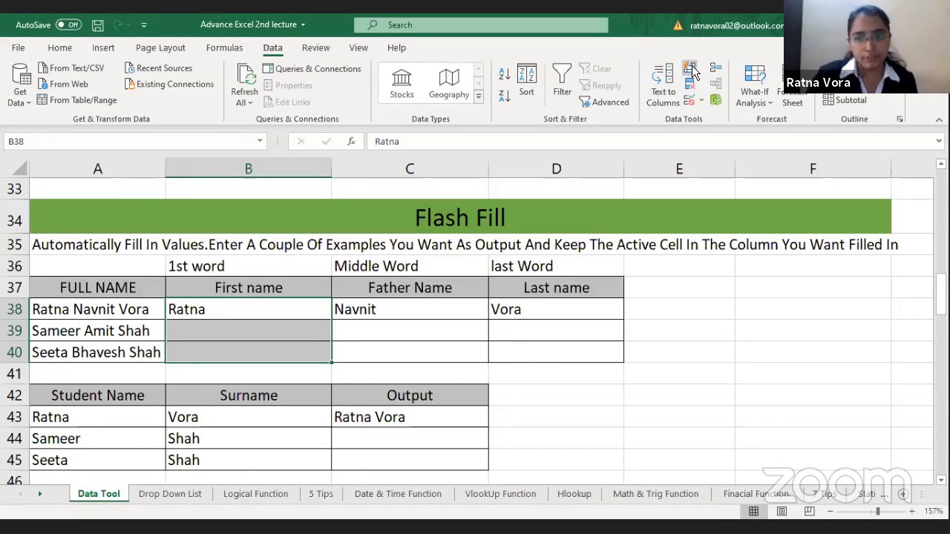
{"action": "left_click", "coordinate": [690, 69]}
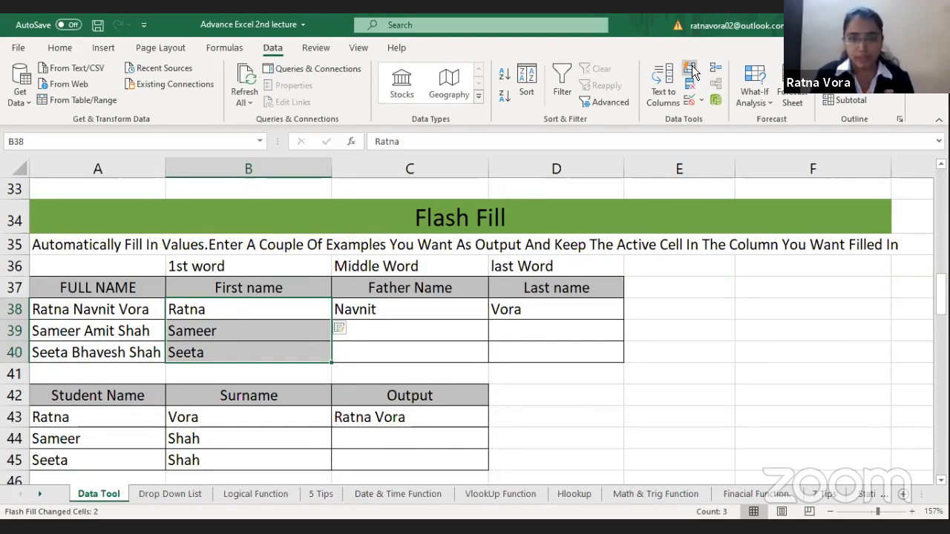
Step: Flash Fill the father names in C38:C40 and the last names in D38:D40 from their examples in row 38
{"action": "left_click", "coordinate": [440, 310]}
{"action": "left_click_drag", "start_coordinate": [445, 358], "coordinate": [443, 346]}
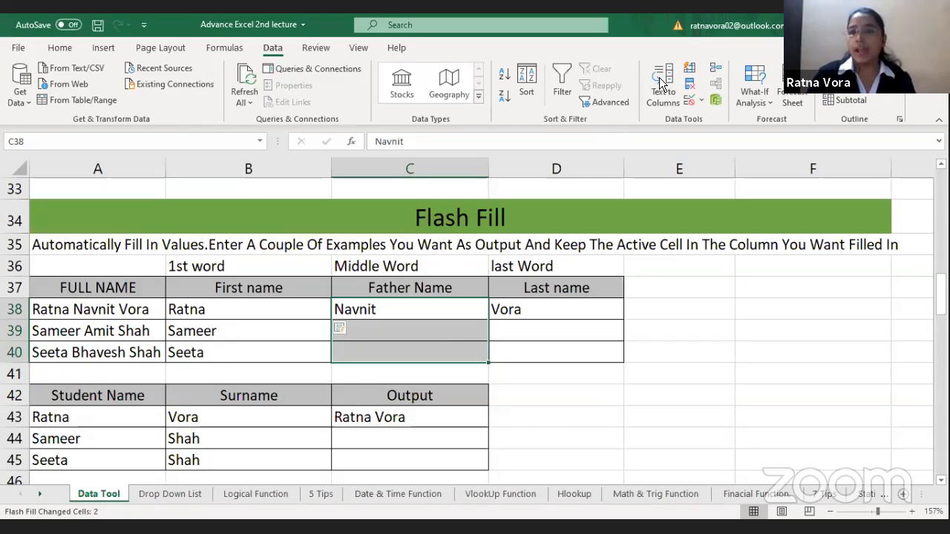
{"action": "left_click", "coordinate": [691, 69]}
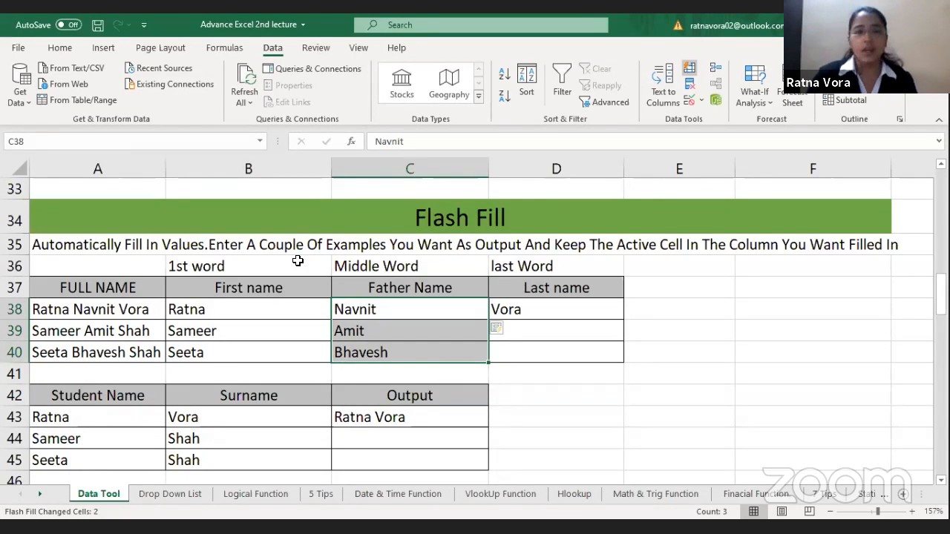
{"action": "left_click_drag", "start_coordinate": [110, 311], "coordinate": [117, 355]}
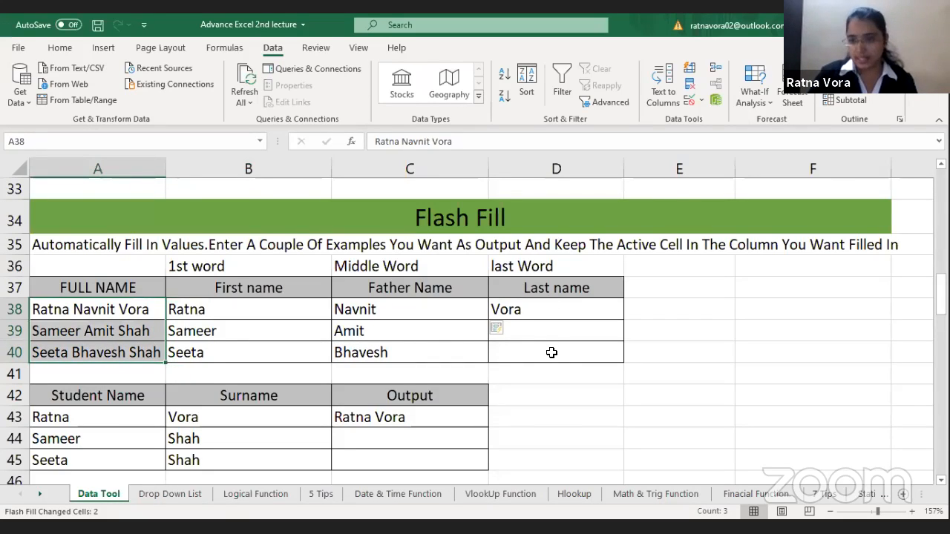
{"action": "left_click_drag", "start_coordinate": [553, 310], "coordinate": [555, 356]}
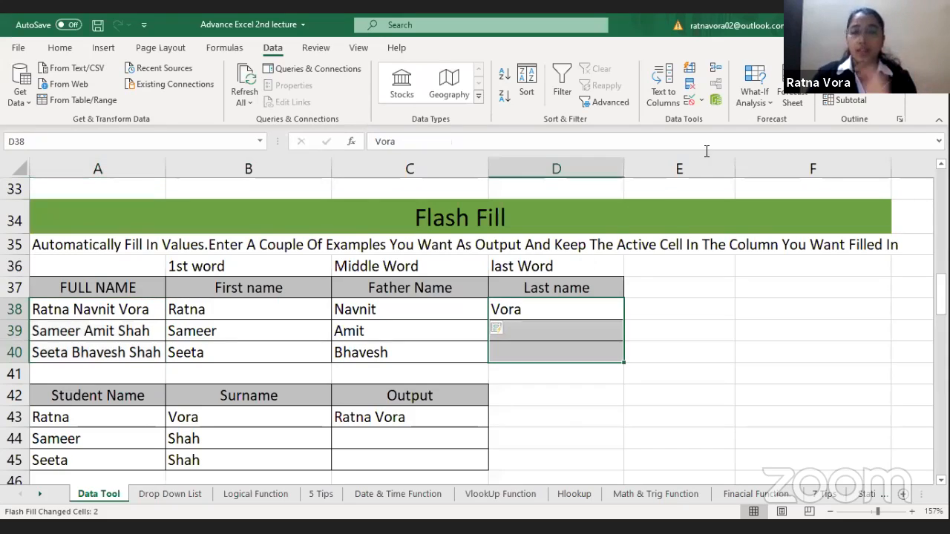
{"action": "left_click", "coordinate": [689, 69]}
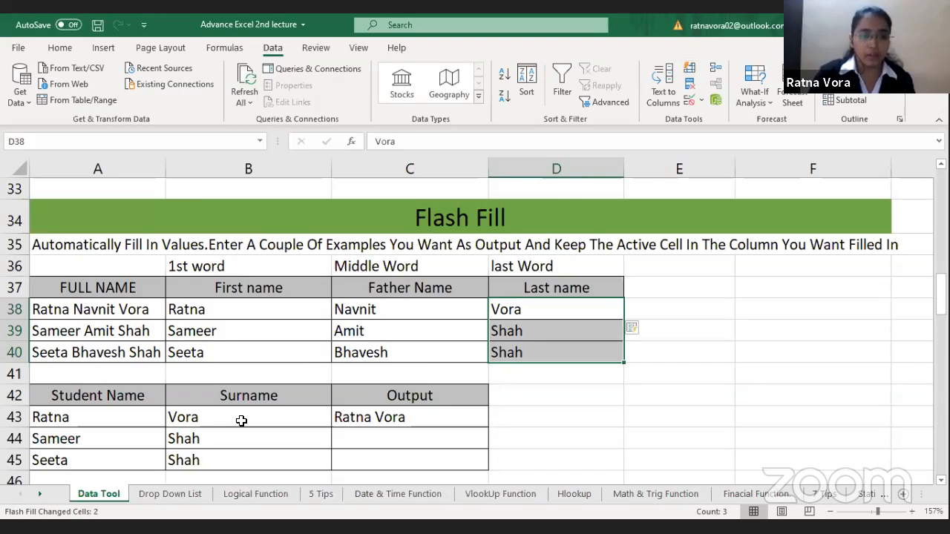
Step: Clear the example full name in C43 of the Student Name and Surname table's Output column
{"action": "left_click", "coordinate": [191, 420]}
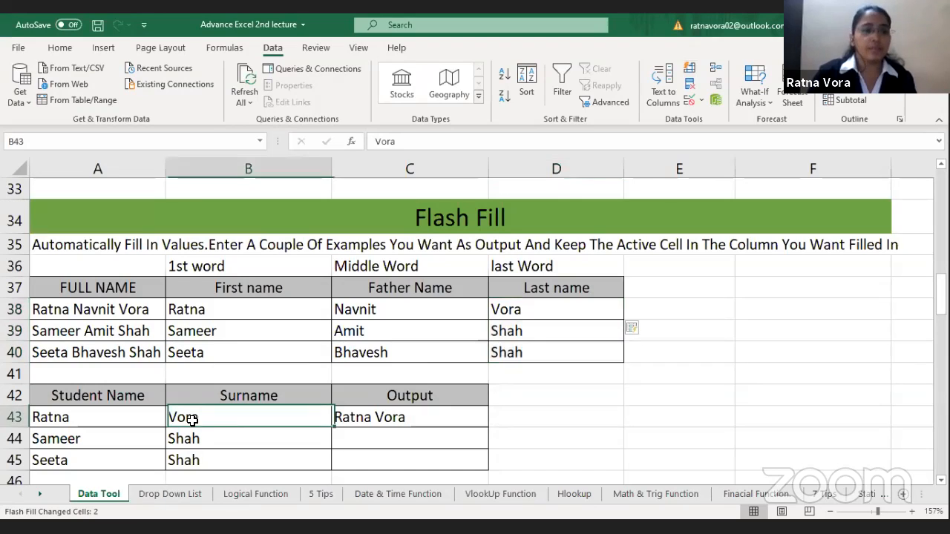
{"action": "left_click", "coordinate": [95, 421]}
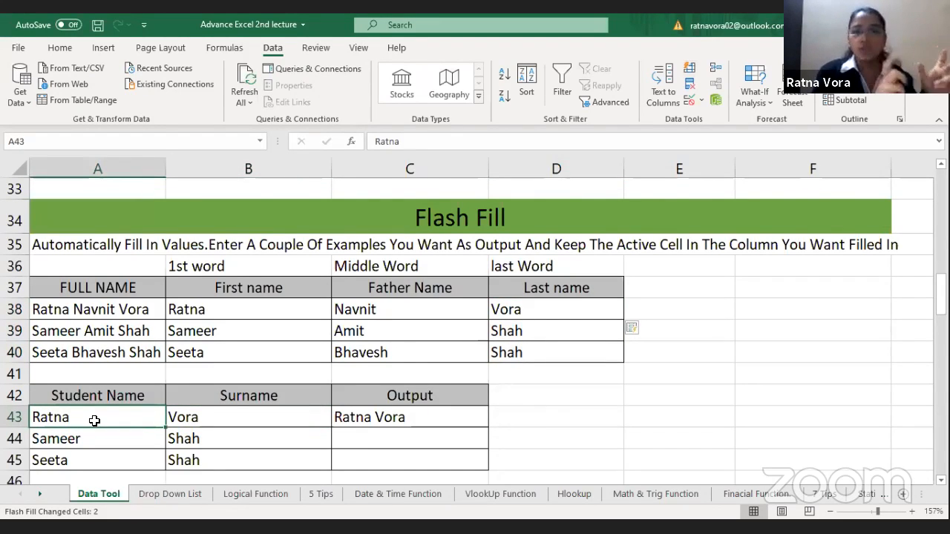
{"action": "left_click", "coordinate": [246, 412]}
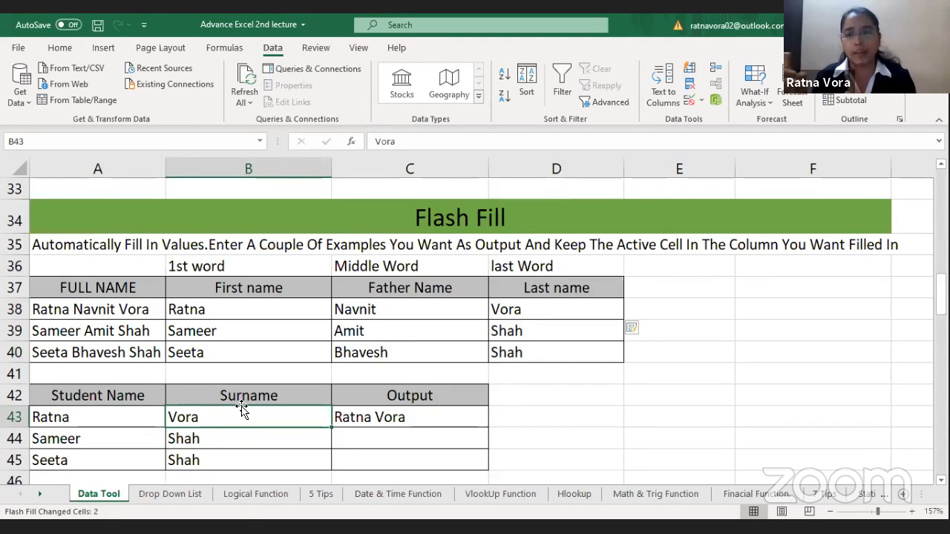
{"action": "left_click", "coordinate": [392, 417]}
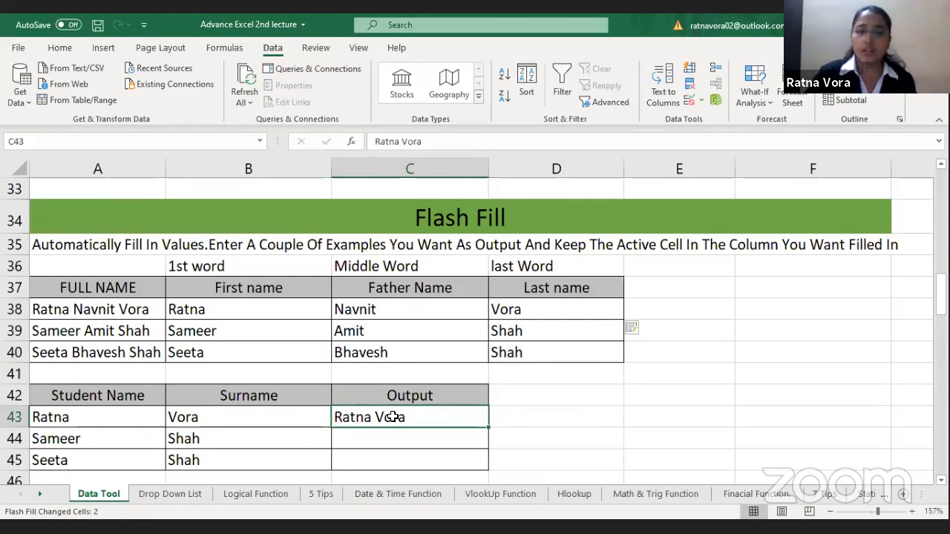
{"action": "key", "text": "Delete"}
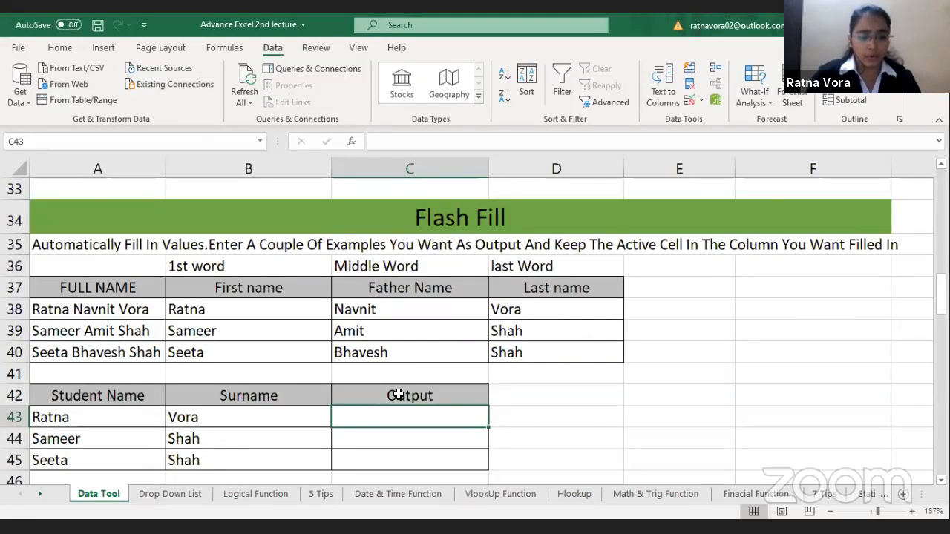
Step: Enter the student's first name with the surname in lowercase in C43, and Flash Fill the Output column C43:C45 from it
{"action": "type", "text": "ra"}
{"action": "key", "text": "BackSpace"}
{"action": "key", "text": "BackSpace"}
{"action": "key", "text": "Return"}
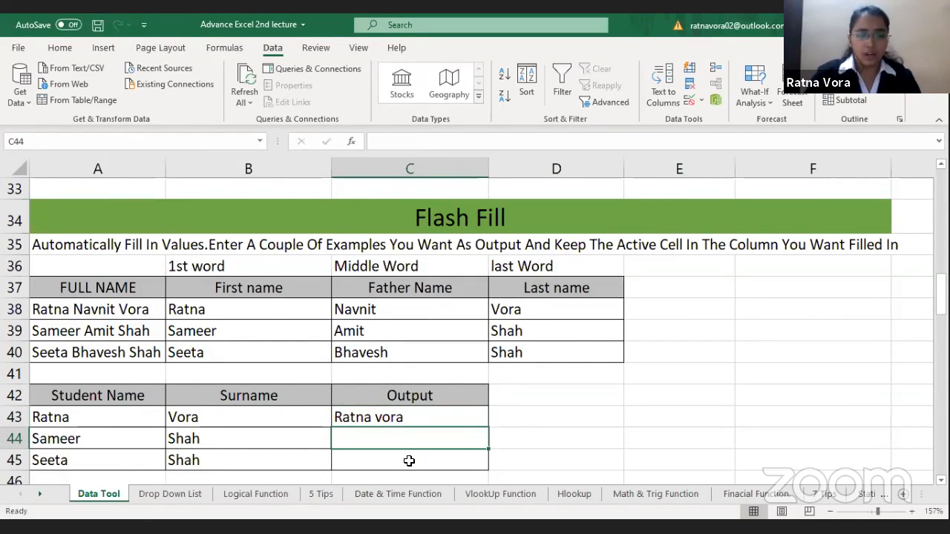
{"action": "left_click_drag", "start_coordinate": [409, 417], "coordinate": [409, 461]}
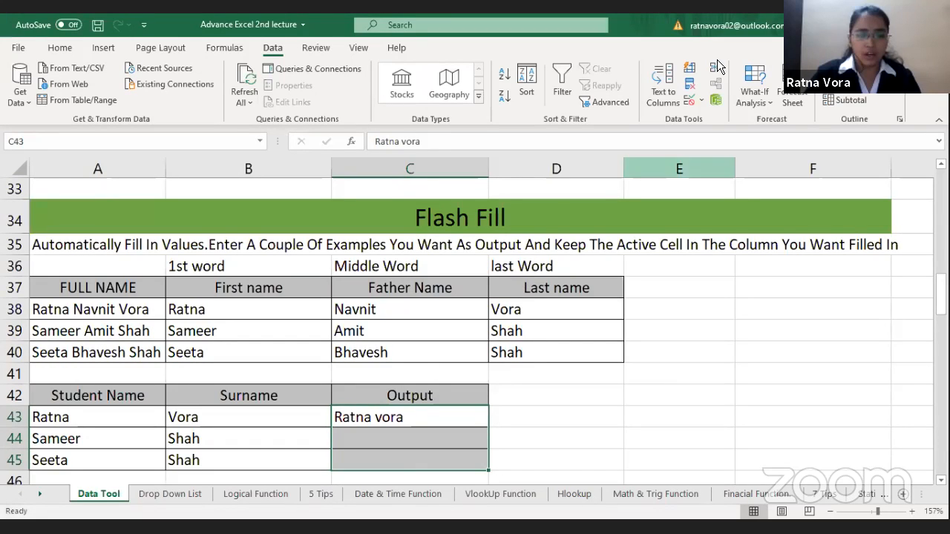
{"action": "left_click", "coordinate": [689, 76]}
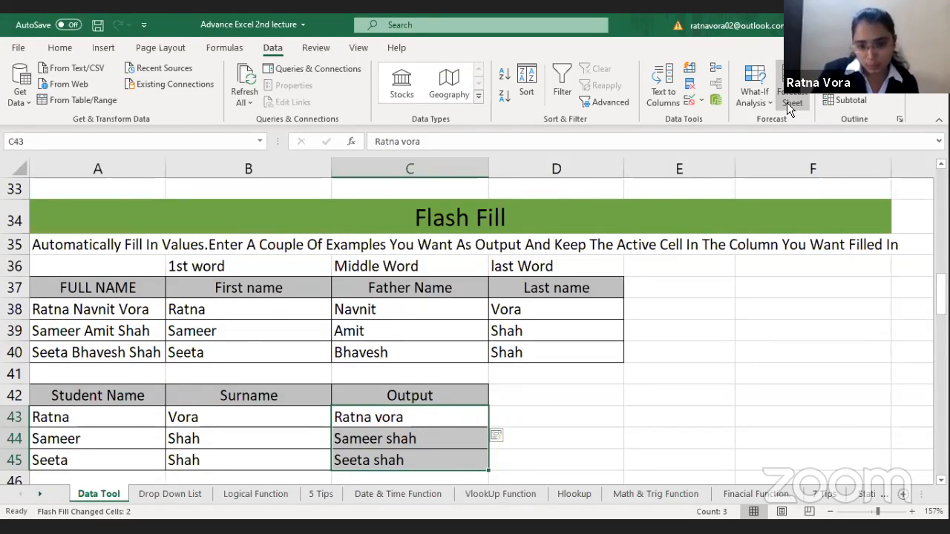
Step: In the Remove Duplicate section, remove duplicate rows from the order table A57:F62, checking all columns from ORDER ID to CATEGORY
{"action": "left_click", "coordinate": [538, 323]}
{"action": "key", "text": "Down"}
{"action": "key", "text": "Down"}
{"action": "key", "text": "Down"}
{"action": "key", "text": "Down"}
{"action": "key", "text": "Down"}
{"action": "key", "text": "Down"}
{"action": "key", "text": "Down"}
{"action": "key", "text": "Down"}
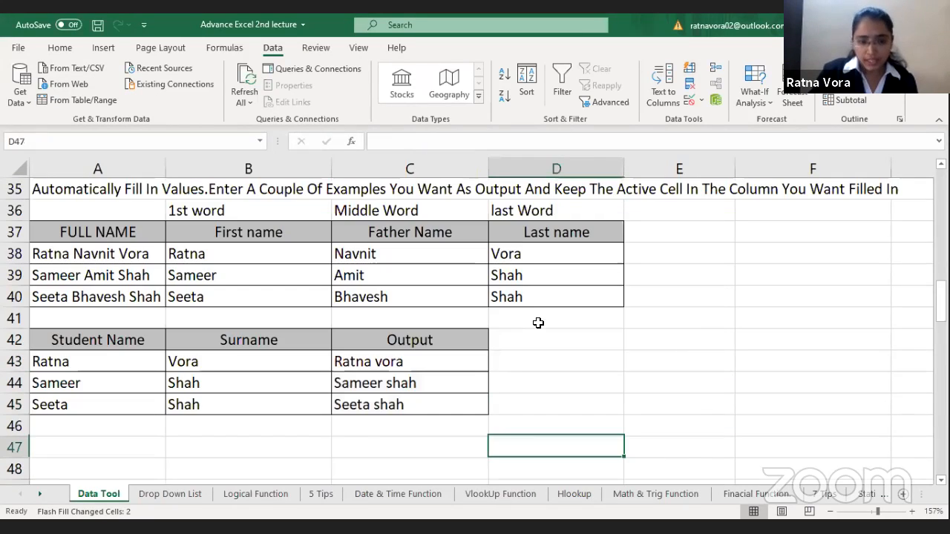
{"action": "key", "text": "Down"}
{"action": "key", "text": "Down"}
{"action": "key", "text": "Down"}
{"action": "key", "text": "Down"}
{"action": "key", "text": "Down"}
{"action": "key", "text": "Down"}
{"action": "key", "text": "Down"}
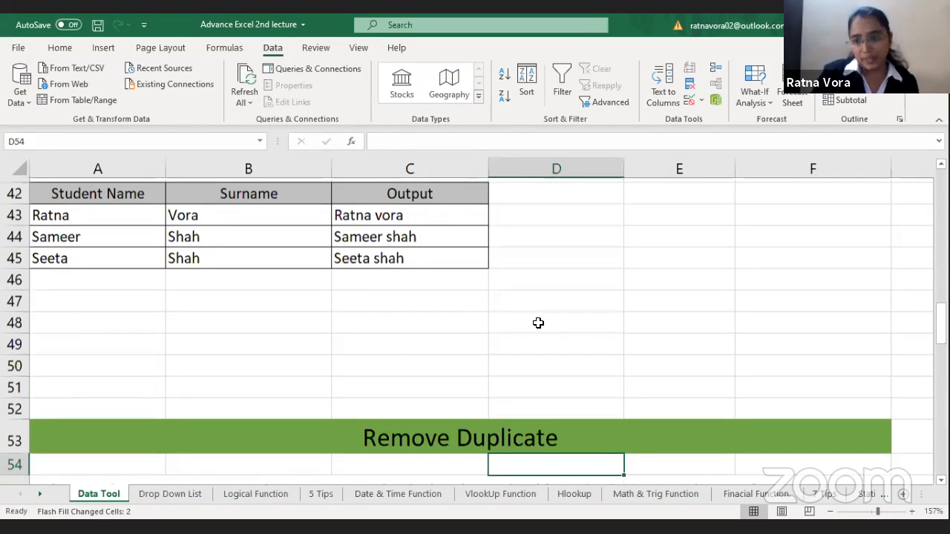
{"action": "key", "text": "Down"}
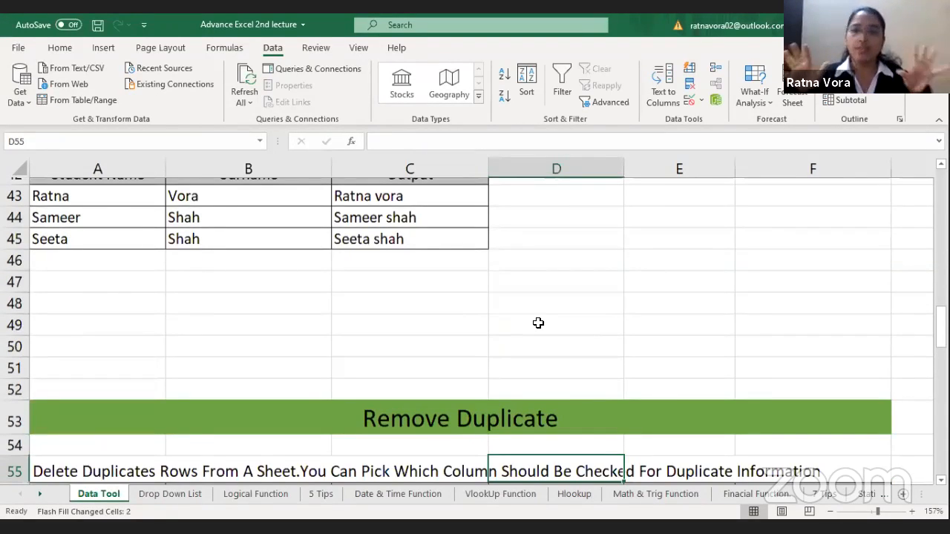
{"action": "key", "text": "Down"}
{"action": "key", "text": "Down"}
{"action": "key", "text": "Down"}
{"action": "key", "text": "Down"}
{"action": "key", "text": "Down"}
{"action": "key", "text": "Down"}
{"action": "key", "text": "Down"}
{"action": "key", "text": "Down"}
{"action": "key", "text": "Down"}
{"action": "key", "text": "Down"}
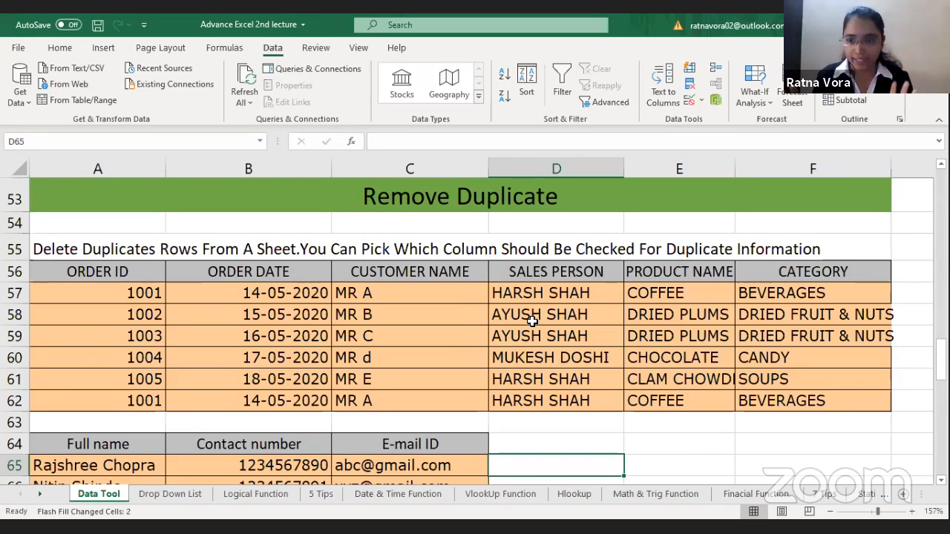
{"action": "left_click_drag", "start_coordinate": [100, 297], "coordinate": [590, 361]}
{"action": "left_click_drag", "start_coordinate": [755, 395], "coordinate": [755, 395]}
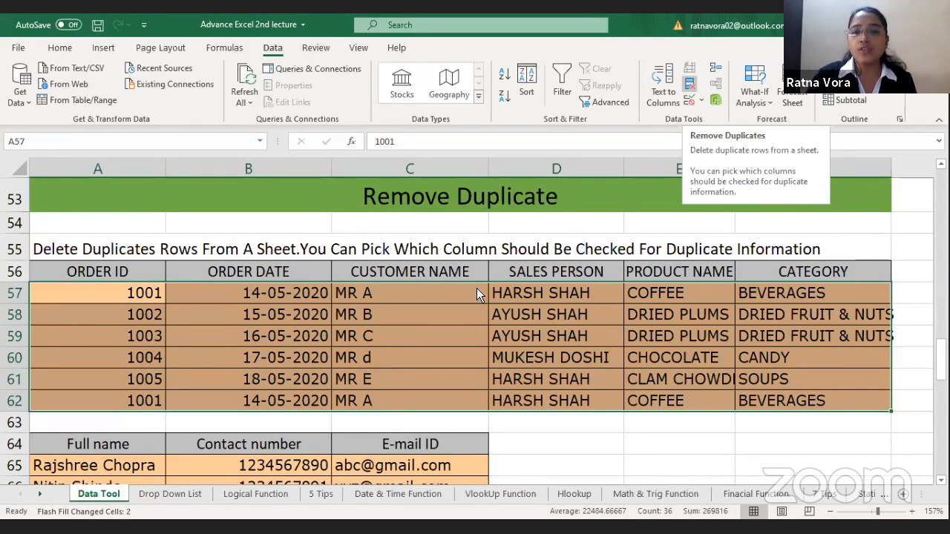
{"action": "left_click", "coordinate": [688, 86]}
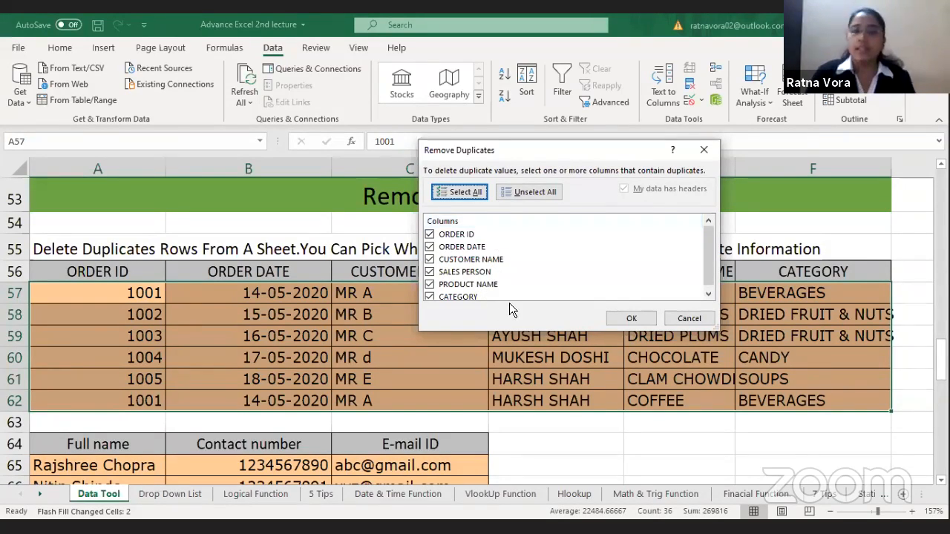
{"action": "scroll", "coordinate": [707, 273], "scroll_direction": "down", "scroll_amount": 1}
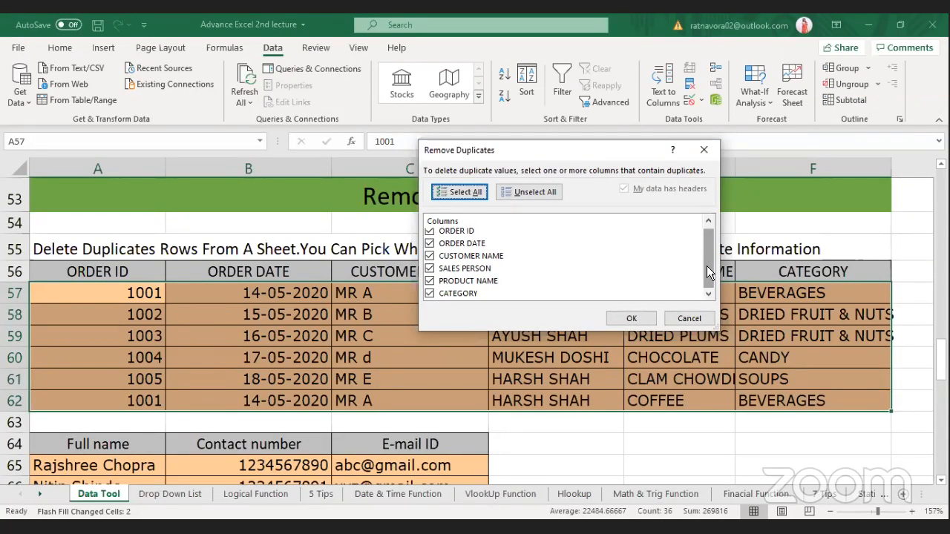
{"action": "left_click", "coordinate": [630, 321]}
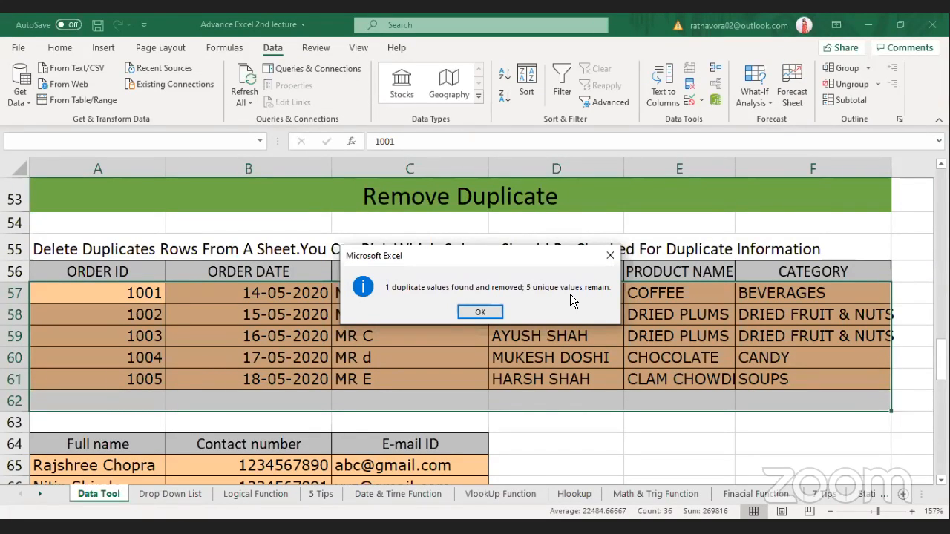
{"action": "key", "text": "Return"}
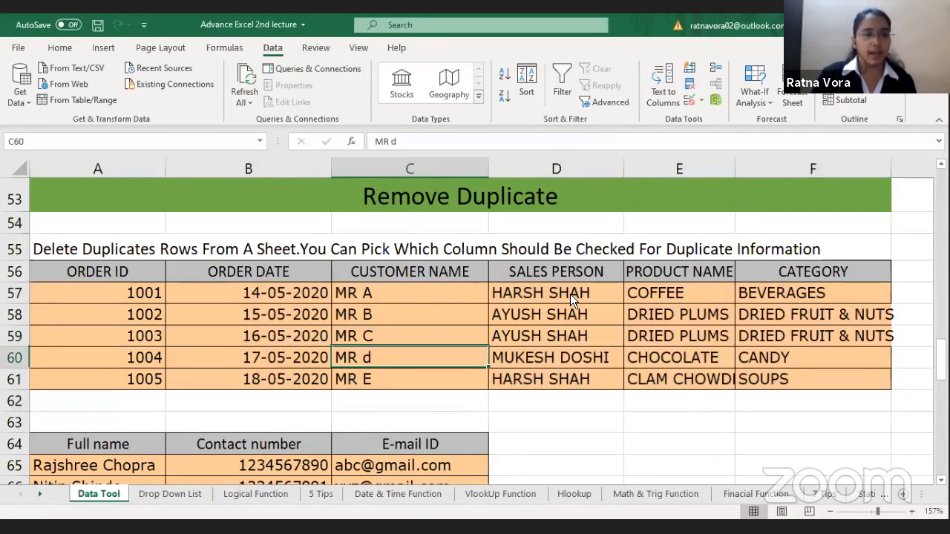
Step: Run Remove Duplicates on the contact table A65:C72, checking the Full name, Contact number and E-mail ID columns
{"action": "key", "text": "Down"}
{"action": "key", "text": "Down"}
{"action": "key", "text": "Down"}
{"action": "key", "text": "Down"}
{"action": "key", "text": "Down"}
{"action": "key", "text": "Down"}
{"action": "key", "text": "Down"}
{"action": "key", "text": "Down"}
{"action": "key", "text": "Down"}
{"action": "key", "text": "Down"}
{"action": "key", "text": "Down"}
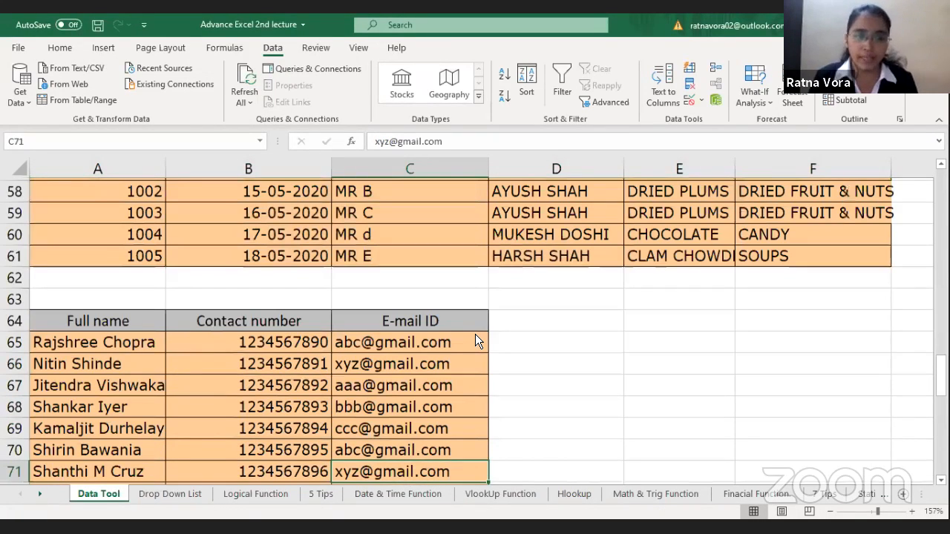
{"action": "key", "text": "Down"}
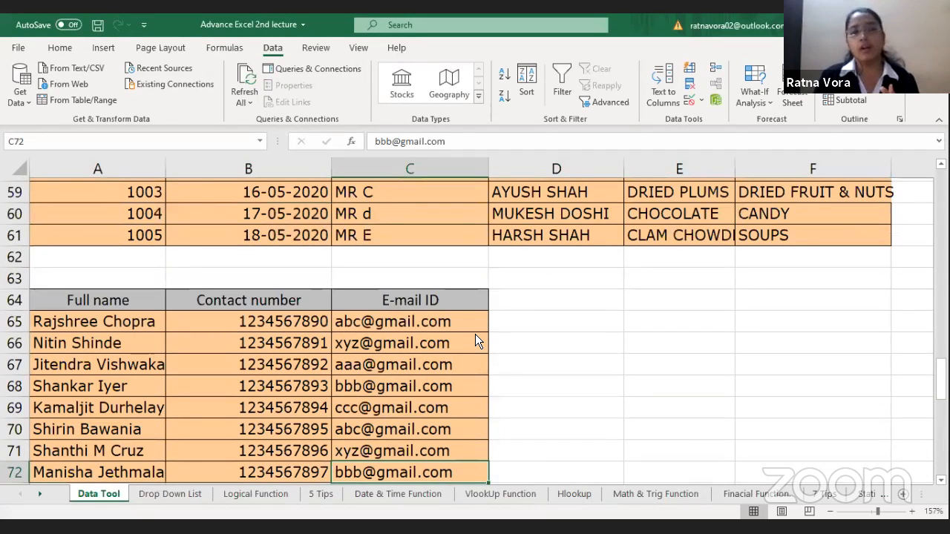
{"action": "key", "text": "Down"}
{"action": "key", "text": "Down"}
{"action": "key", "text": "Down"}
{"action": "key", "text": "Up"}
{"action": "key", "text": "Up"}
{"action": "key", "text": "Up"}
{"action": "key", "text": "Up"}
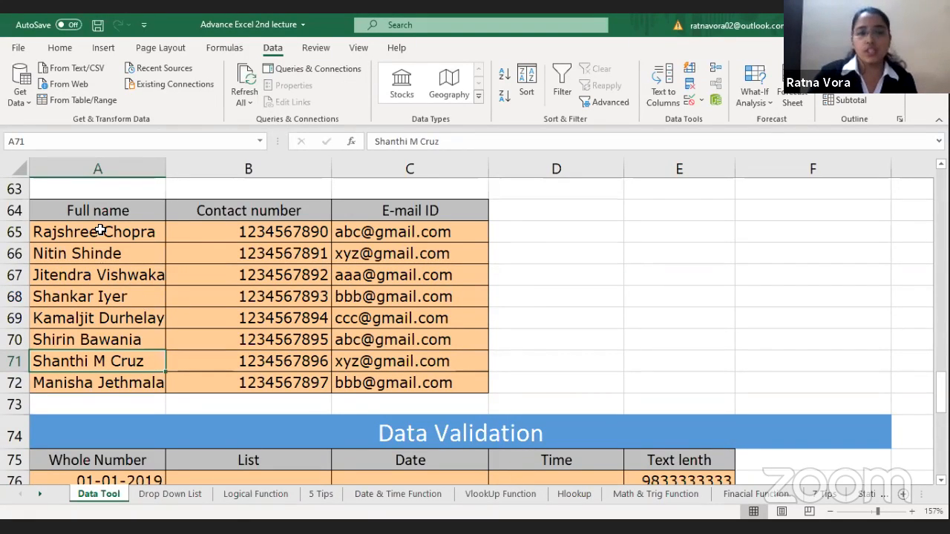
{"action": "left_click_drag", "start_coordinate": [100, 231], "coordinate": [445, 385]}
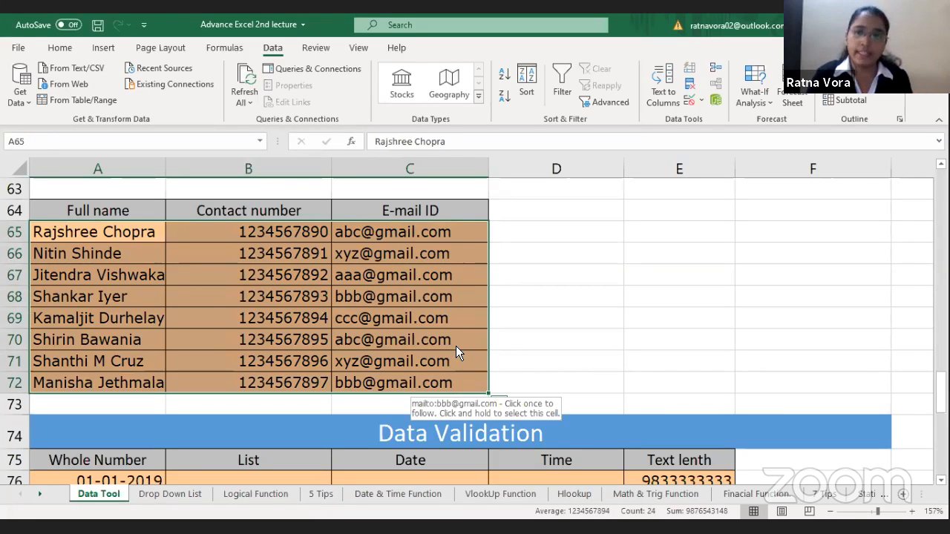
{"action": "left_click", "coordinate": [690, 87]}
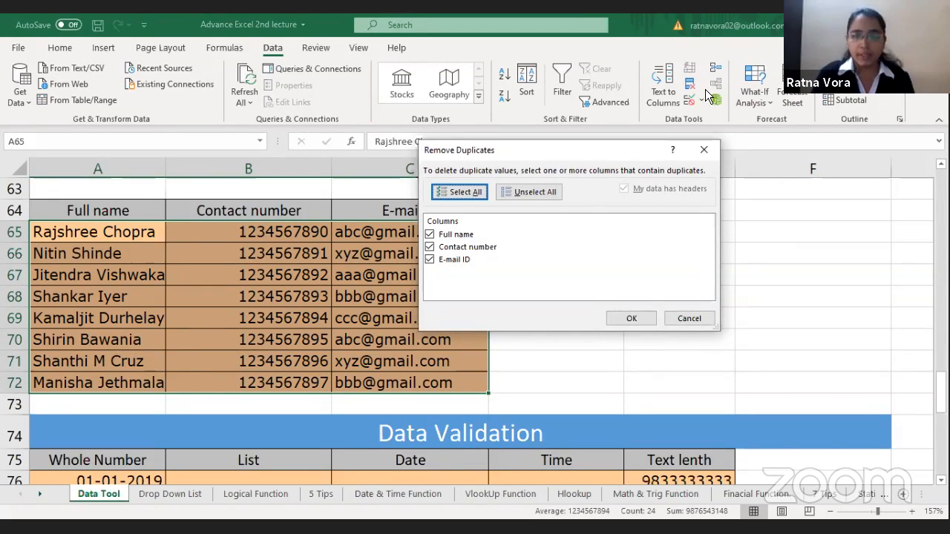
{"action": "left_click", "coordinate": [631, 319]}
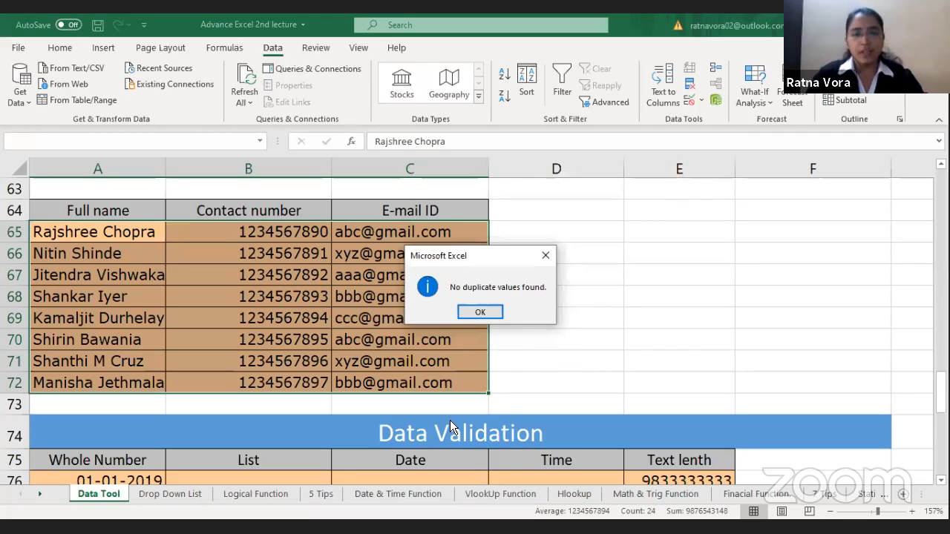
{"action": "left_click", "coordinate": [483, 312]}
{"action": "left_click", "coordinate": [476, 319]}
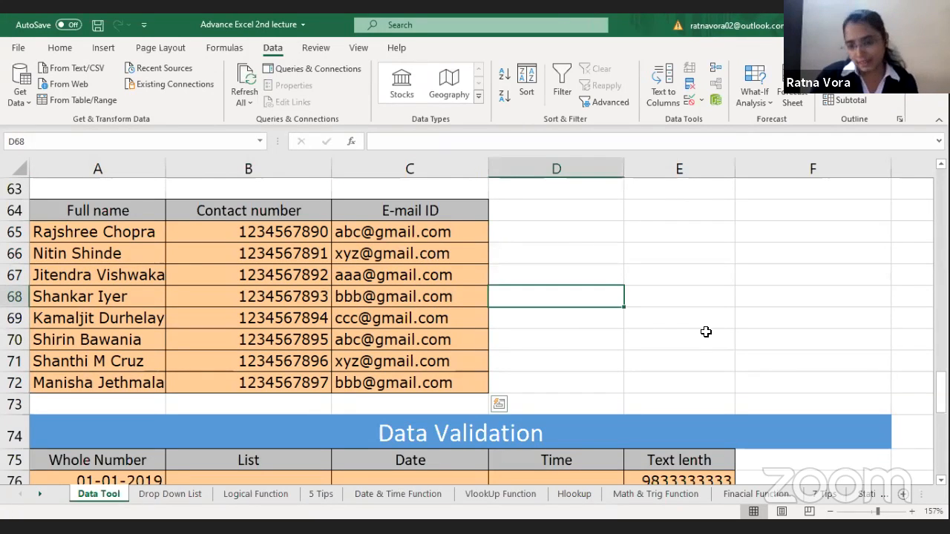
Step: In the Data Validation section, delete the contents of the Whole Number column, A76:A84
{"action": "left_click", "coordinate": [505, 390]}
{"action": "key", "text": "Down"}
{"action": "key", "text": "Down"}
{"action": "key", "text": "Down"}
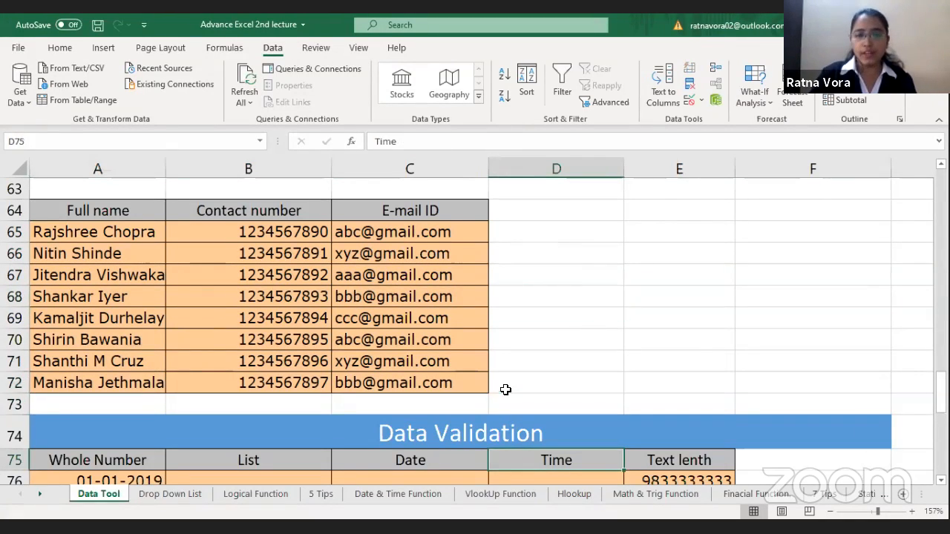
{"action": "key", "text": "Down"}
{"action": "key", "text": "Down"}
{"action": "key", "text": "Down"}
{"action": "key", "text": "Down"}
{"action": "key", "text": "Down"}
{"action": "key", "text": "Down"}
{"action": "key", "text": "Down"}
{"action": "key", "text": "Down"}
{"action": "key", "text": "Down"}
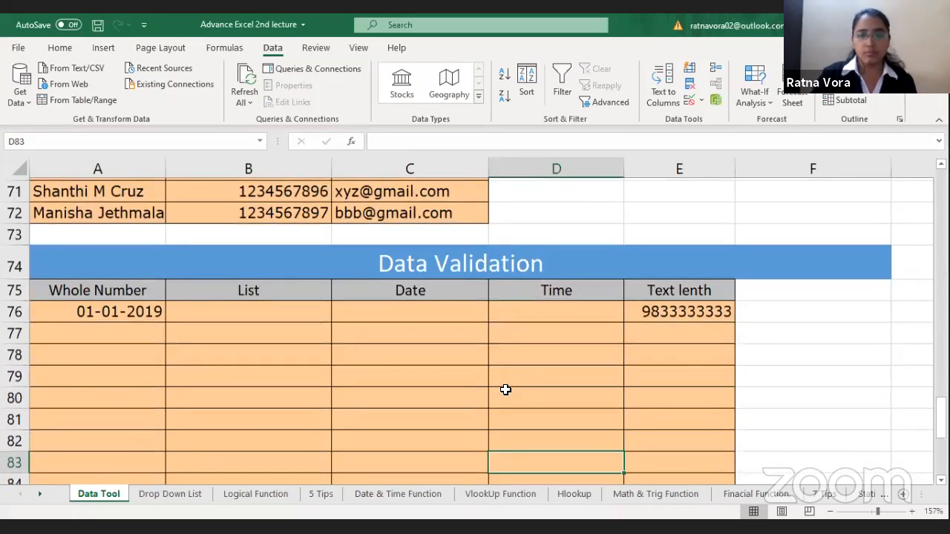
{"action": "key", "text": "Down"}
{"action": "key", "text": "Up"}
{"action": "key", "text": "Up"}
{"action": "key", "text": "Up"}
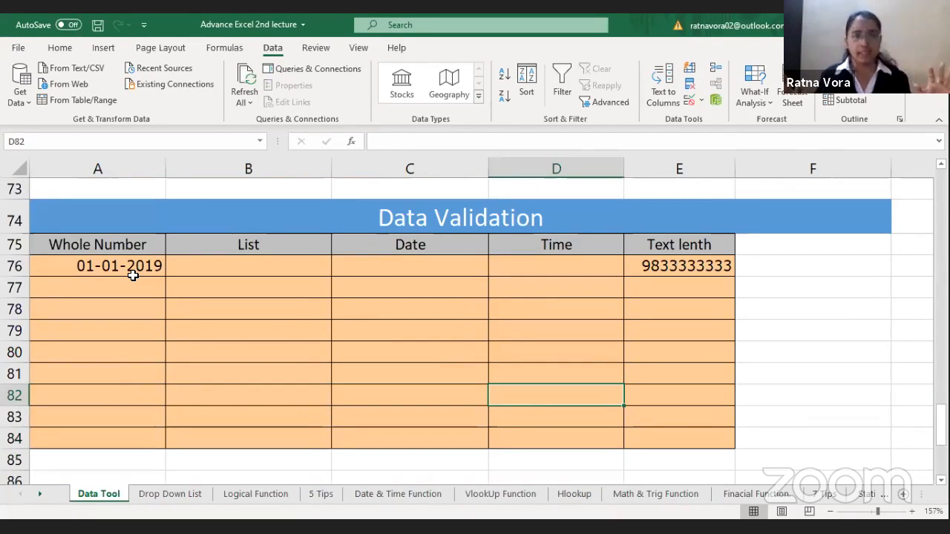
{"action": "left_click", "coordinate": [230, 265]}
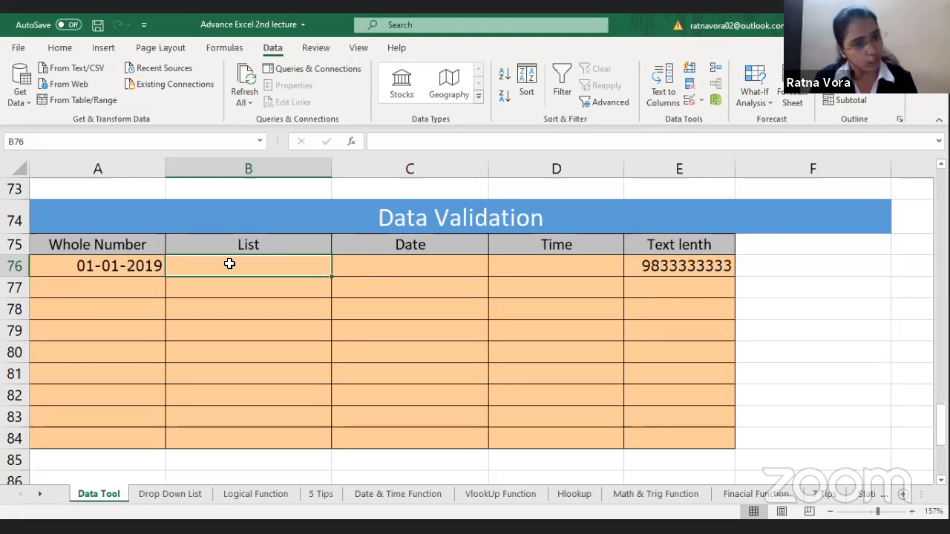
{"action": "left_click", "coordinate": [99, 242]}
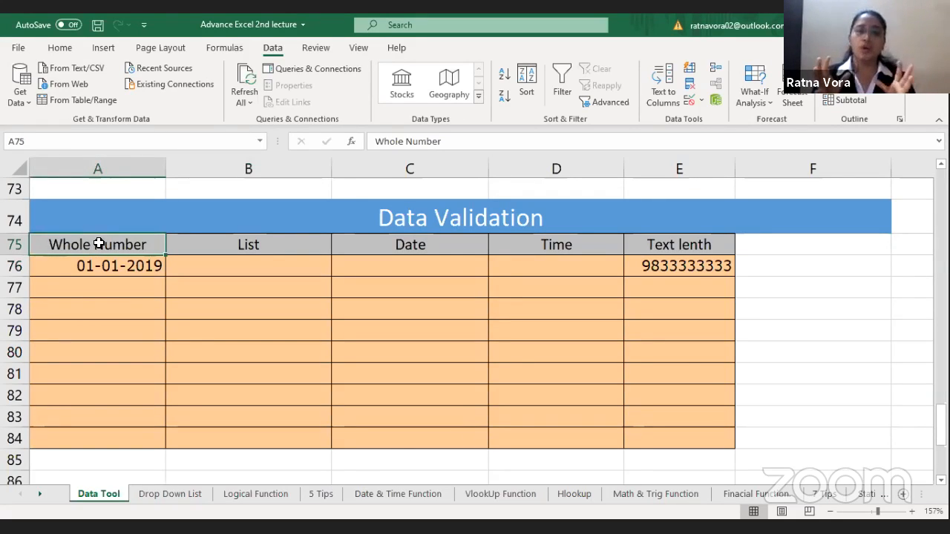
{"action": "left_click_drag", "start_coordinate": [123, 270], "coordinate": [125, 434]}
{"action": "key", "text": "Delete"}
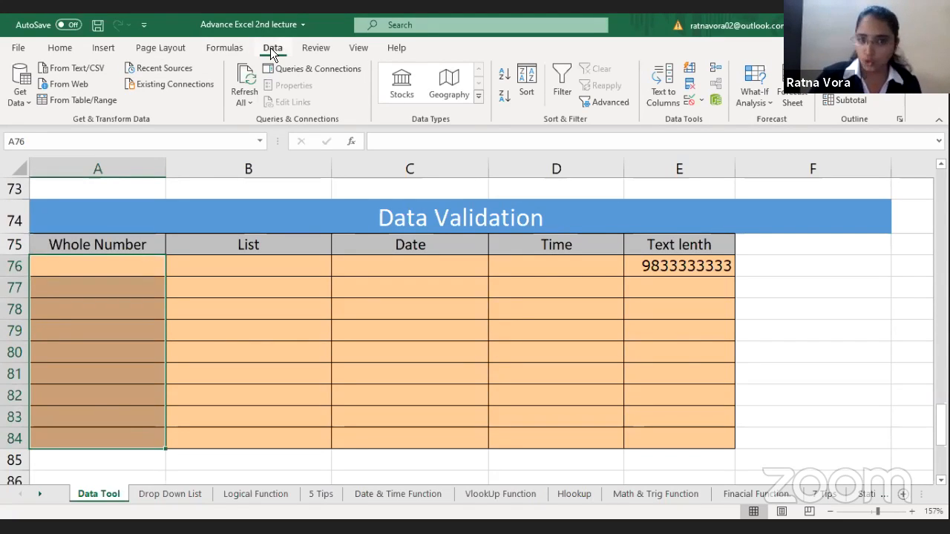
Step: Restrict A76:A84 to whole numbers between 8000 and 12000 with Data Validation, and enter 8000 in A76
{"action": "left_click", "coordinate": [687, 101]}
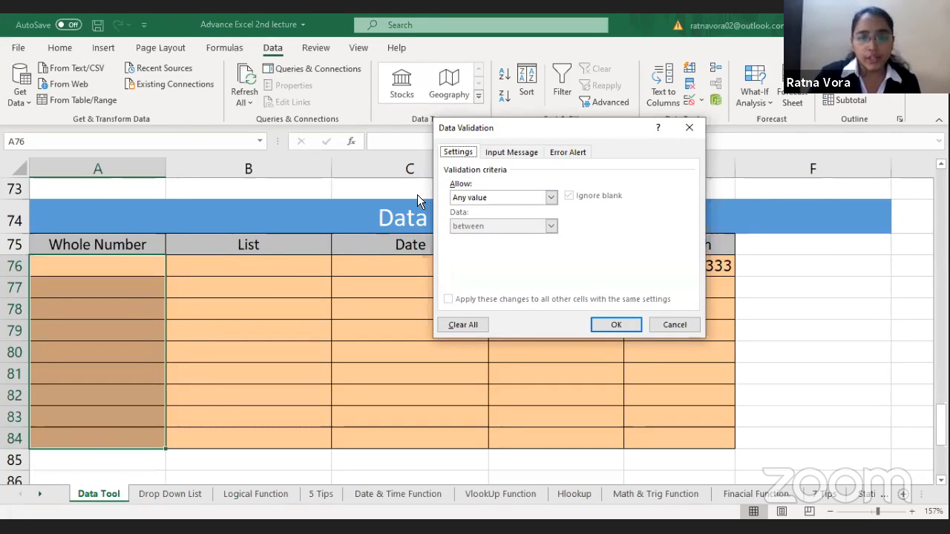
{"action": "left_click", "coordinate": [476, 199]}
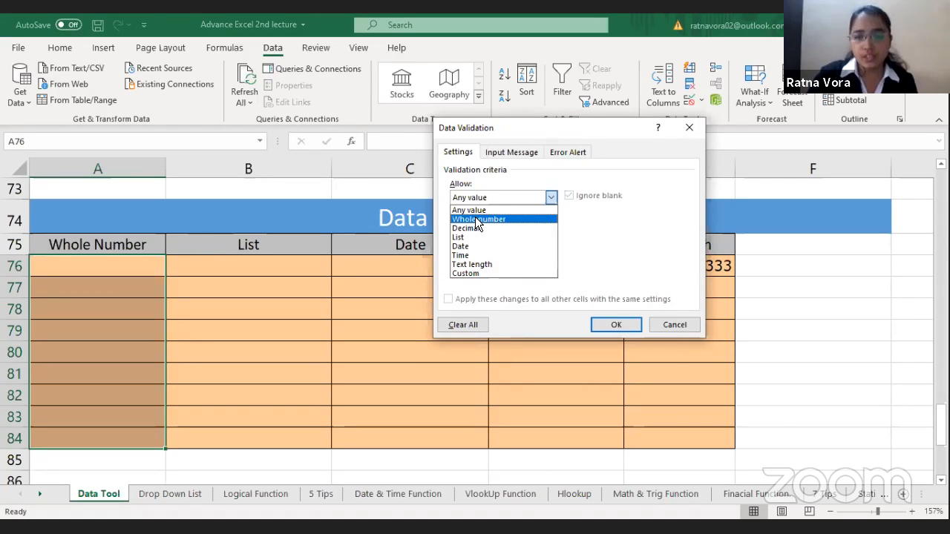
{"action": "left_click", "coordinate": [477, 220]}
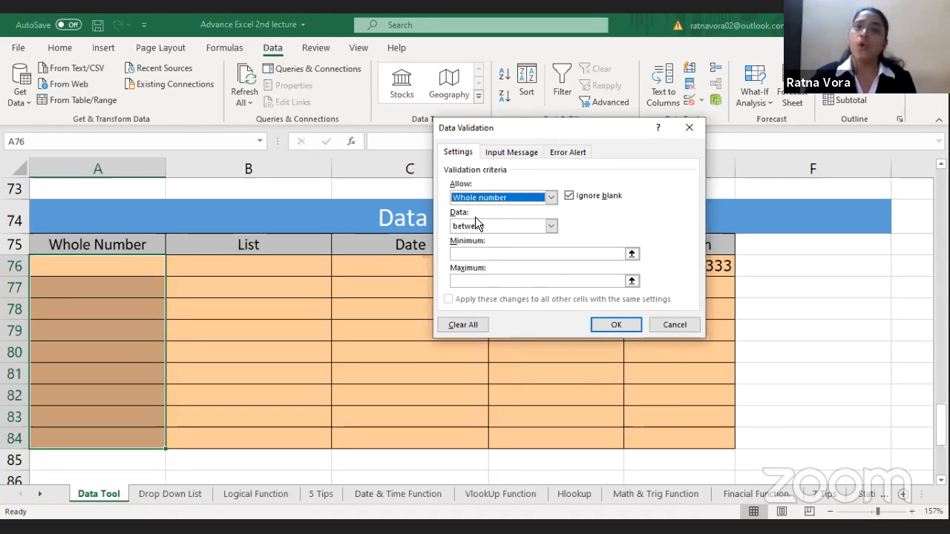
{"action": "left_click", "coordinate": [492, 226]}
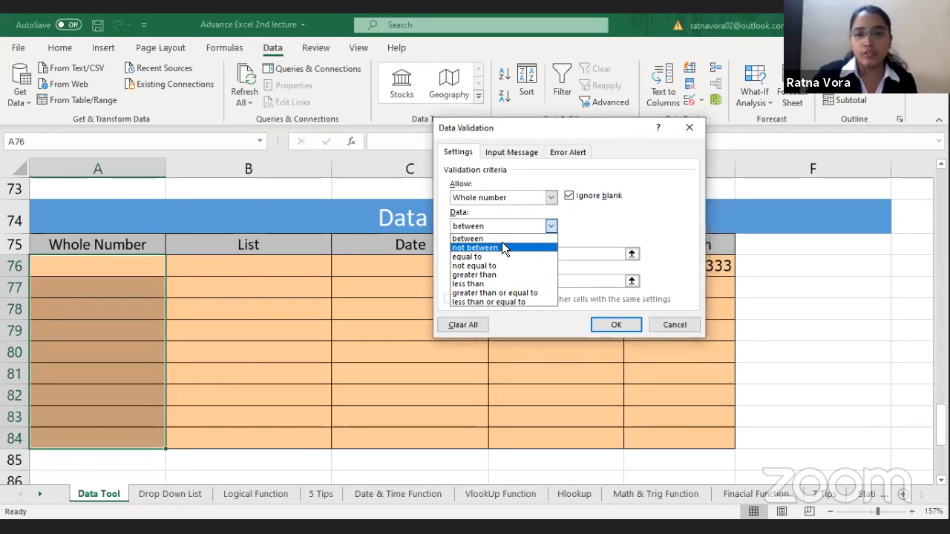
{"action": "left_click", "coordinate": [505, 239]}
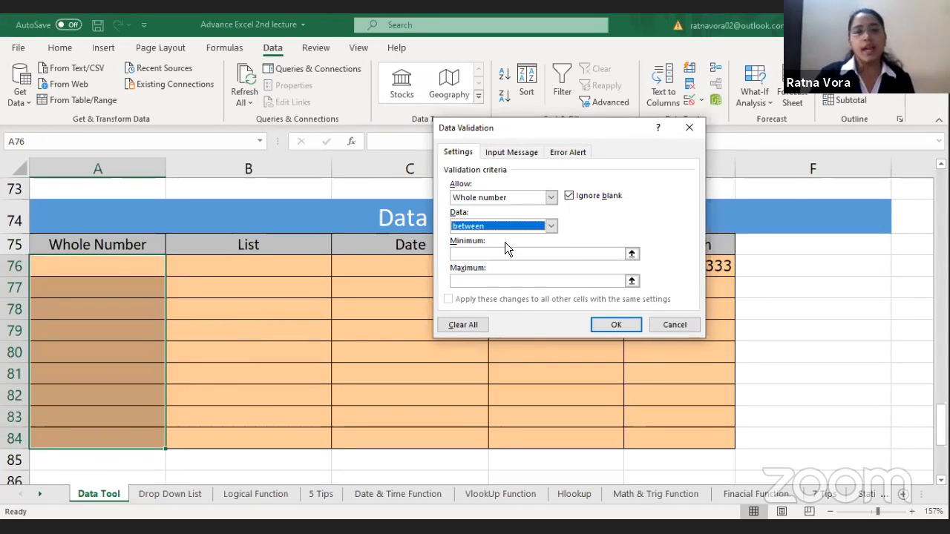
{"action": "left_click", "coordinate": [502, 256]}
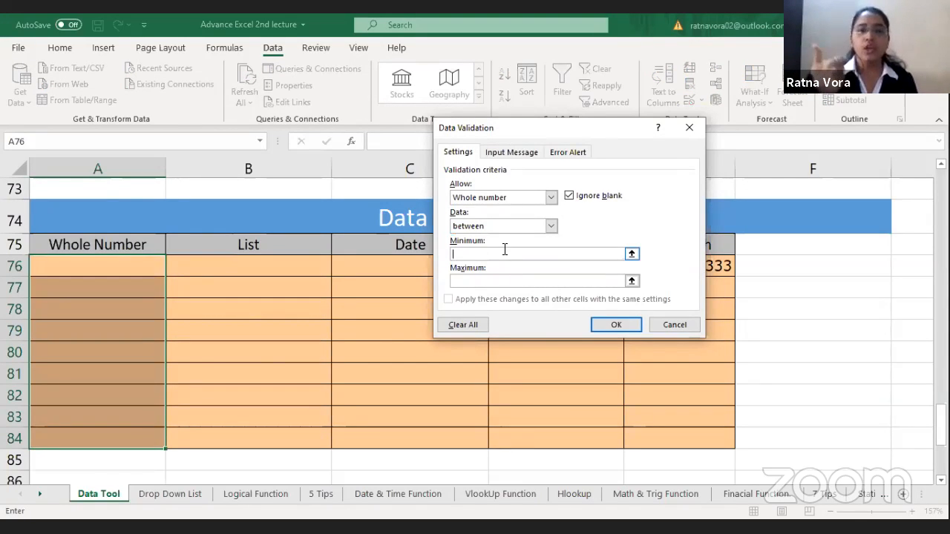
{"action": "type", "text": "8000"}
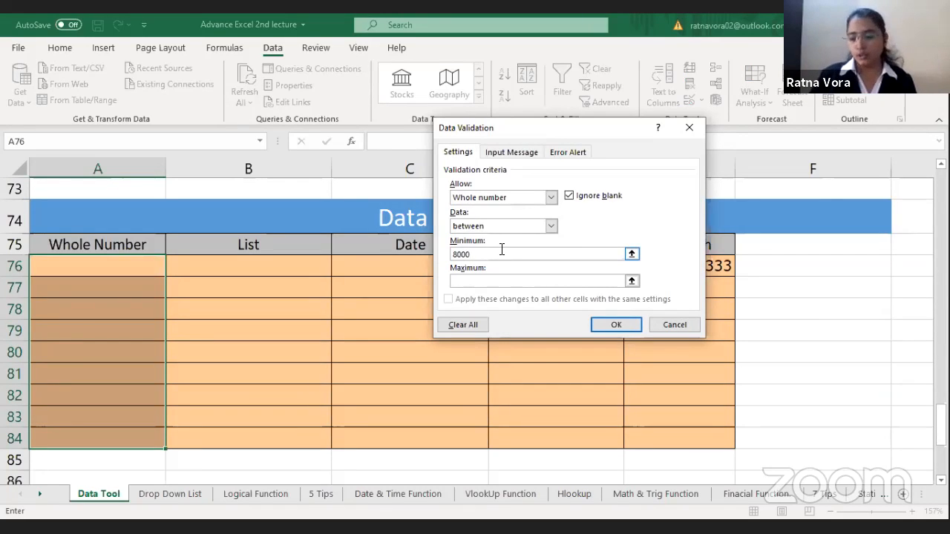
{"action": "type", "text": "12000"}
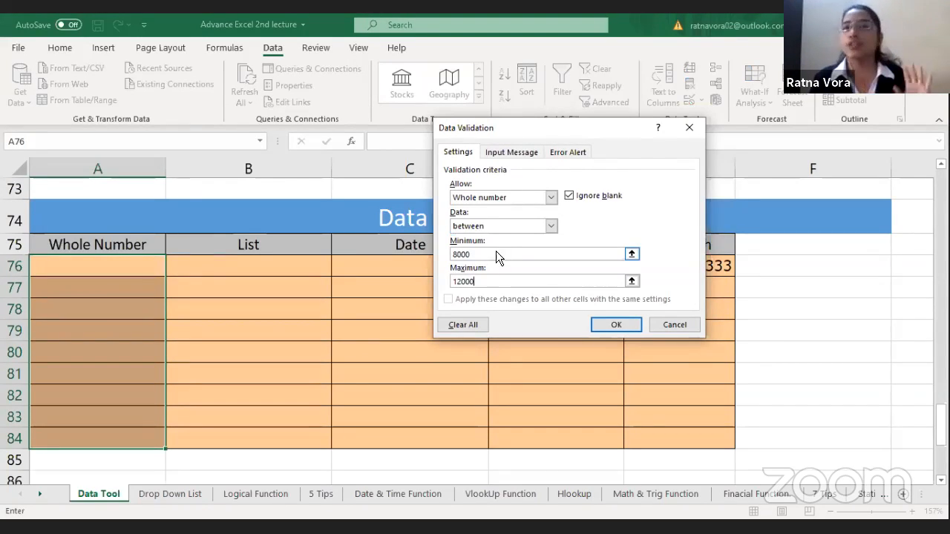
{"action": "left_click", "coordinate": [628, 325]}
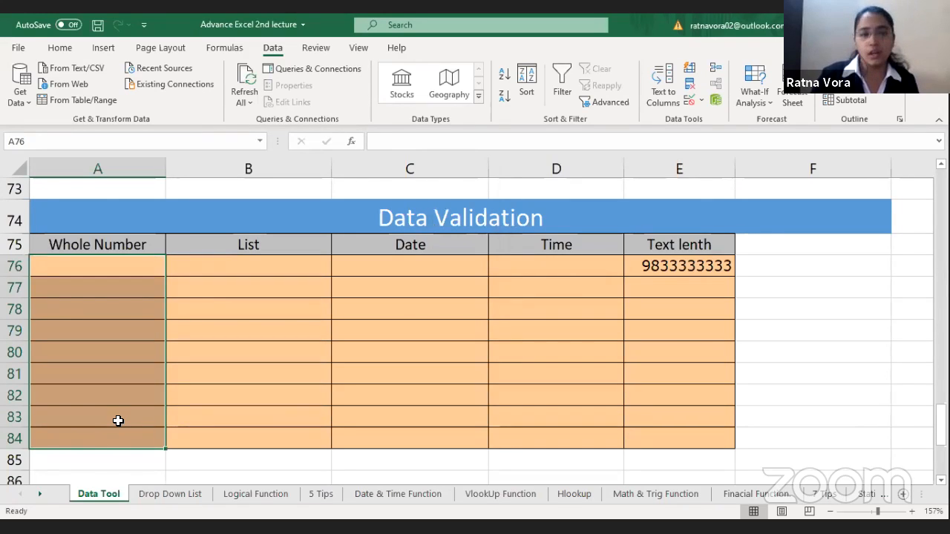
{"action": "type", "text": "8000"}
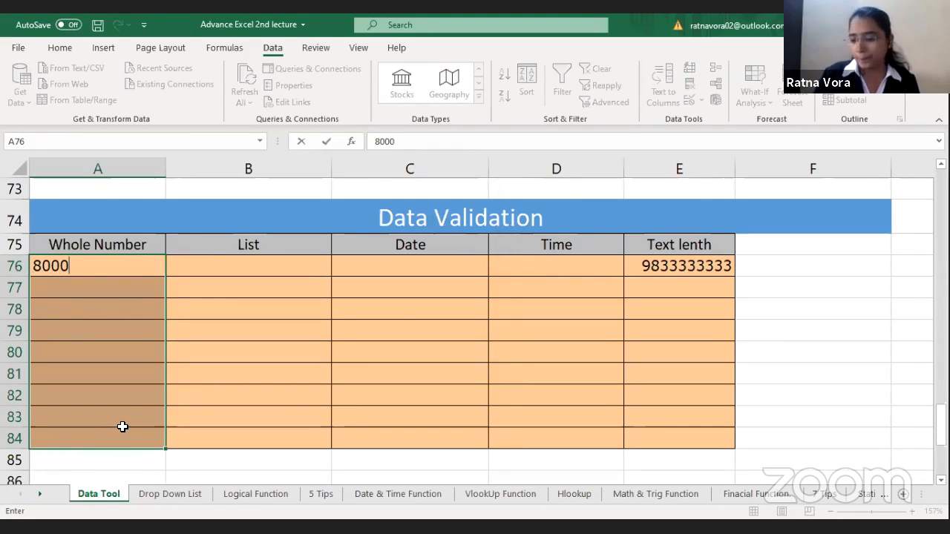
{"action": "key", "text": "Return"}
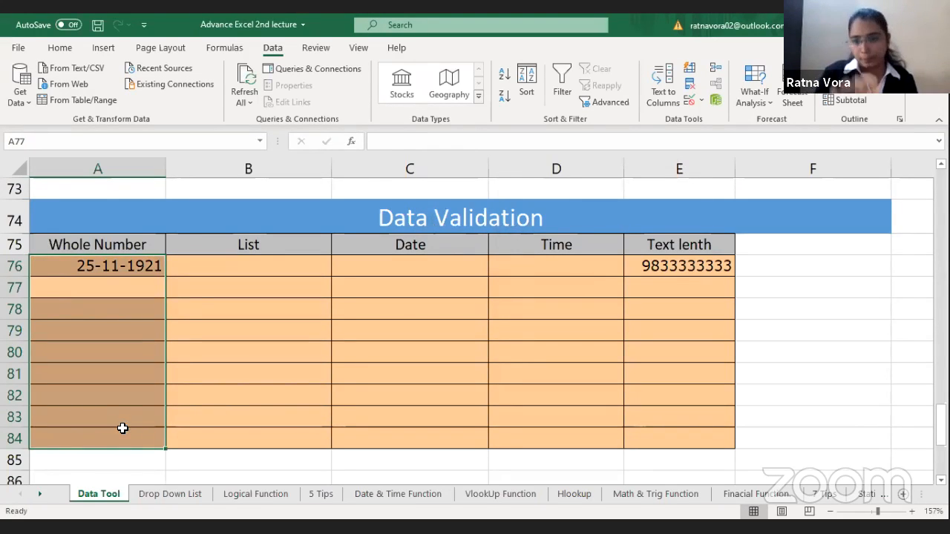
Step: Clear all contents, formatting and validation from the Whole Number cells A76:A84
{"action": "key", "text": "Up"}
{"action": "left_click", "coordinate": [59, 47]}
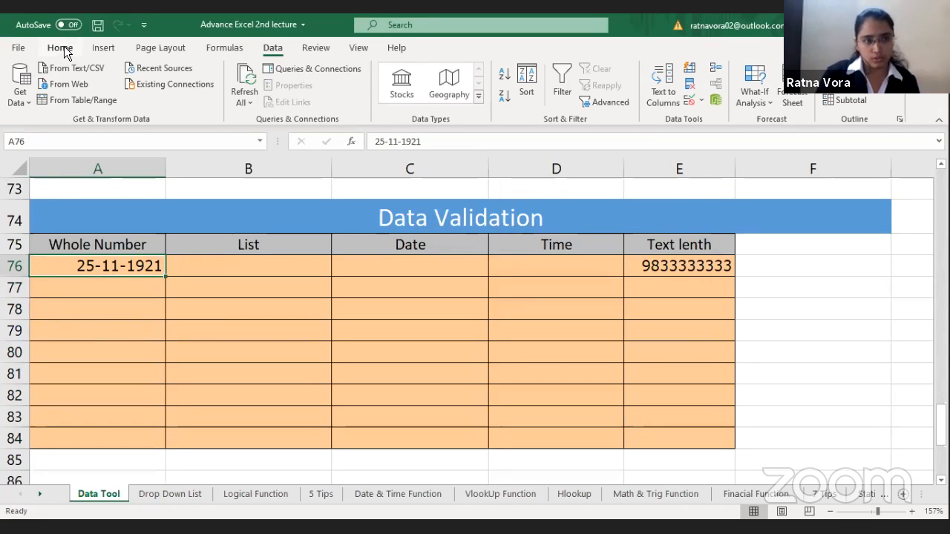
{"action": "left_click_drag", "start_coordinate": [102, 263], "coordinate": [127, 447]}
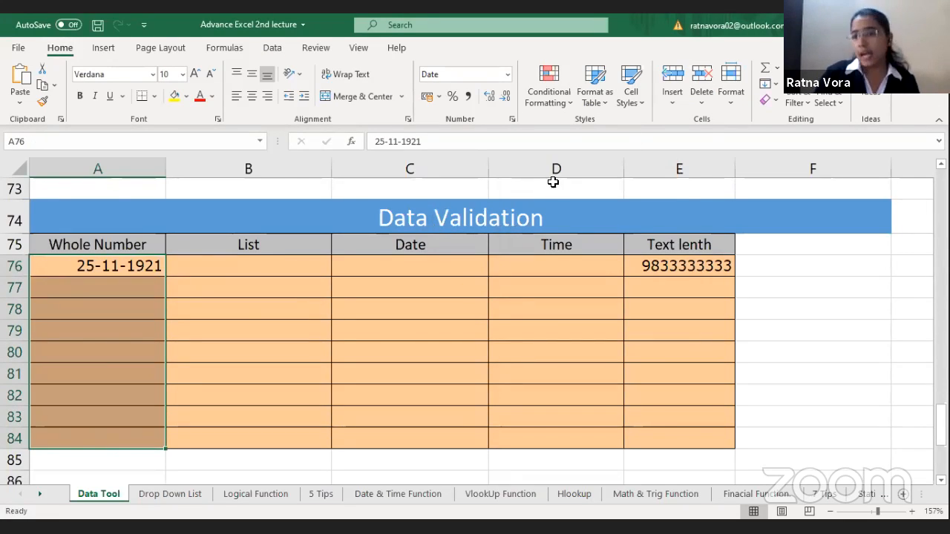
{"action": "left_click", "coordinate": [776, 101]}
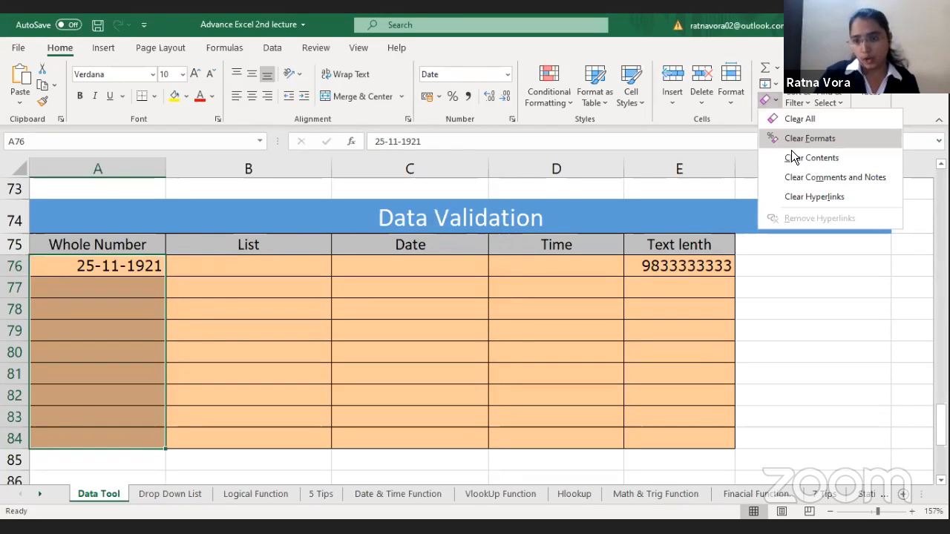
{"action": "left_click", "coordinate": [799, 119]}
Step: Apply a Data Validation rule to the cleared cells A76:A84, allowing whole numbers between 8000 and 12000
{"action": "left_click_drag", "start_coordinate": [97, 265], "coordinate": [140, 438]}
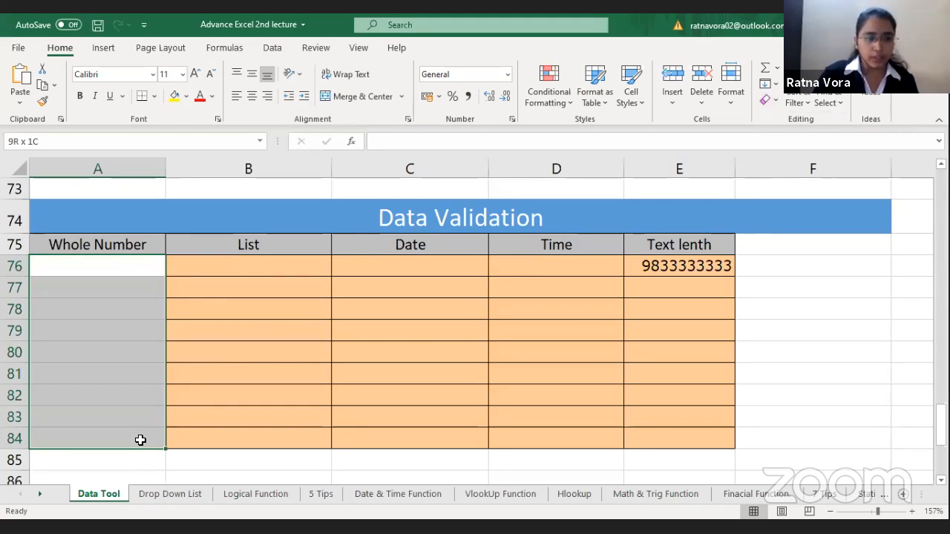
{"action": "left_click", "coordinate": [273, 51]}
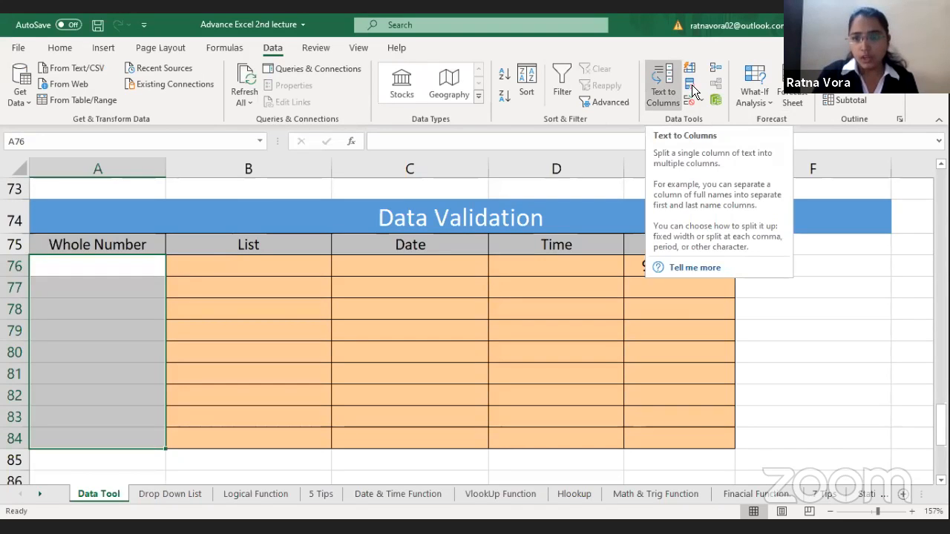
{"action": "left_click", "coordinate": [513, 197]}
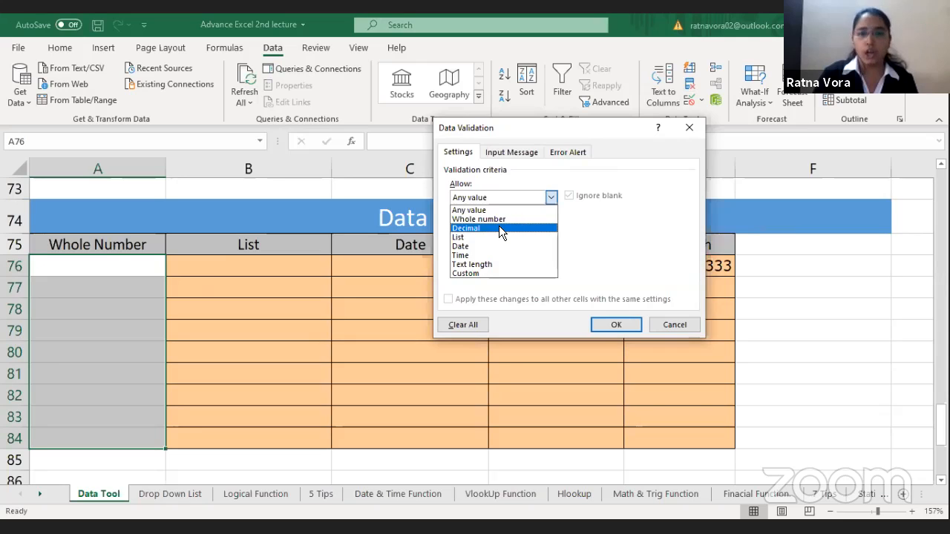
{"action": "left_click", "coordinate": [498, 219]}
{"action": "left_click", "coordinate": [474, 255]}
{"action": "type", "text": "8000"}
{"action": "type", "text": "12000"}
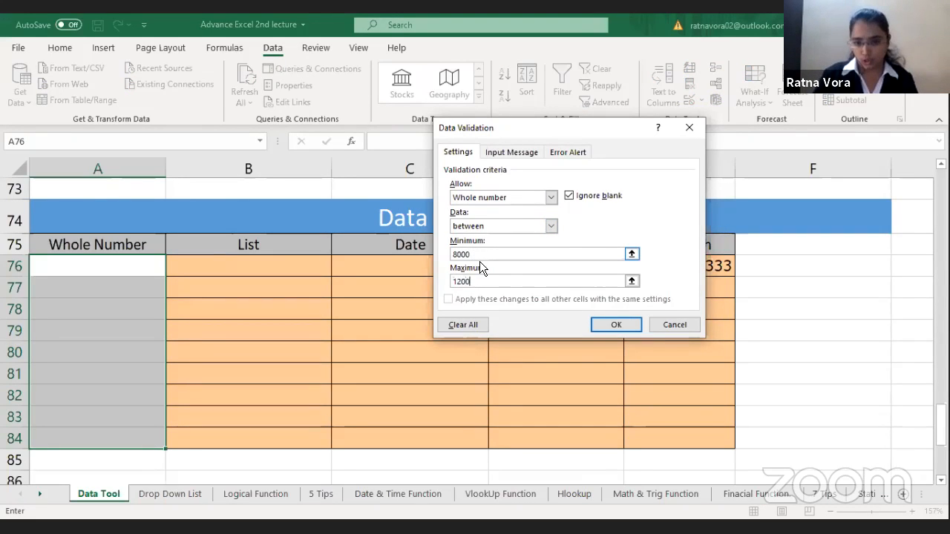
{"action": "left_click", "coordinate": [600, 324]}
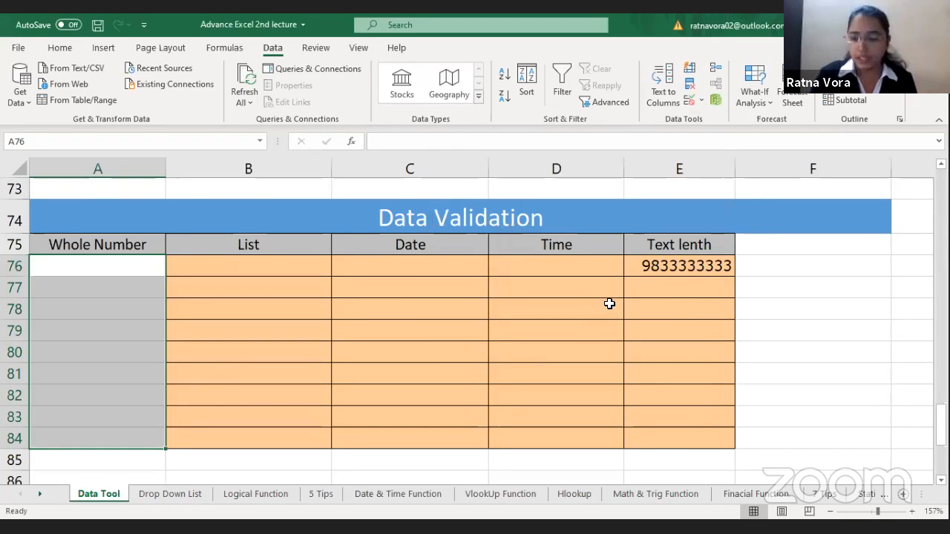
Step: Enter 8000 in A76 of the Whole Number column
{"action": "type", "text": "8000"}
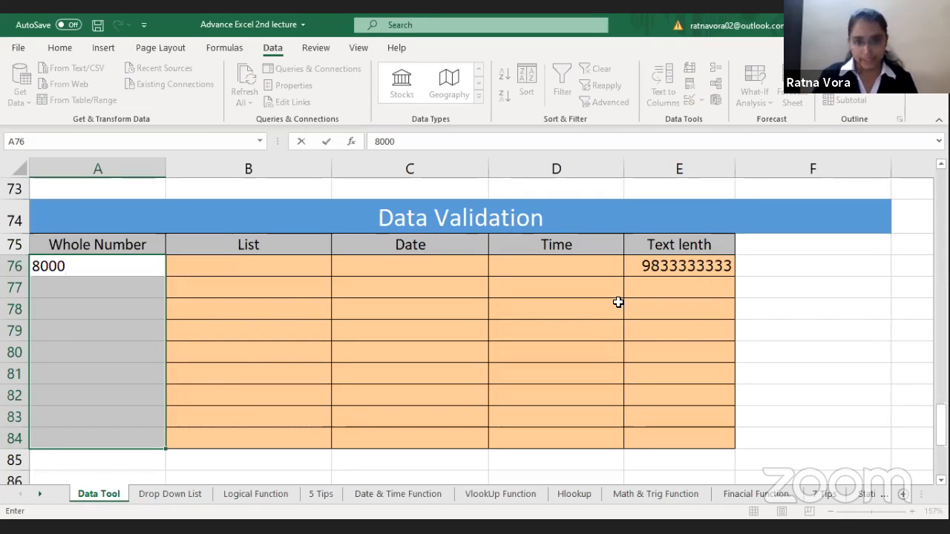
{"action": "key", "text": "Return"}
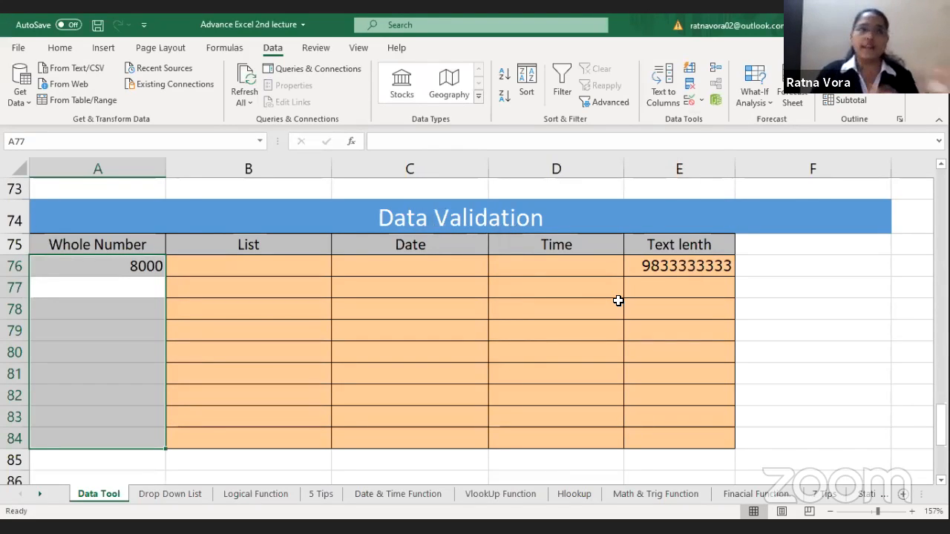
Step: Try to enter 5000 and 6000 in A77 to test the validation rule, and cancel the entry
{"action": "type", "text": "5000"}
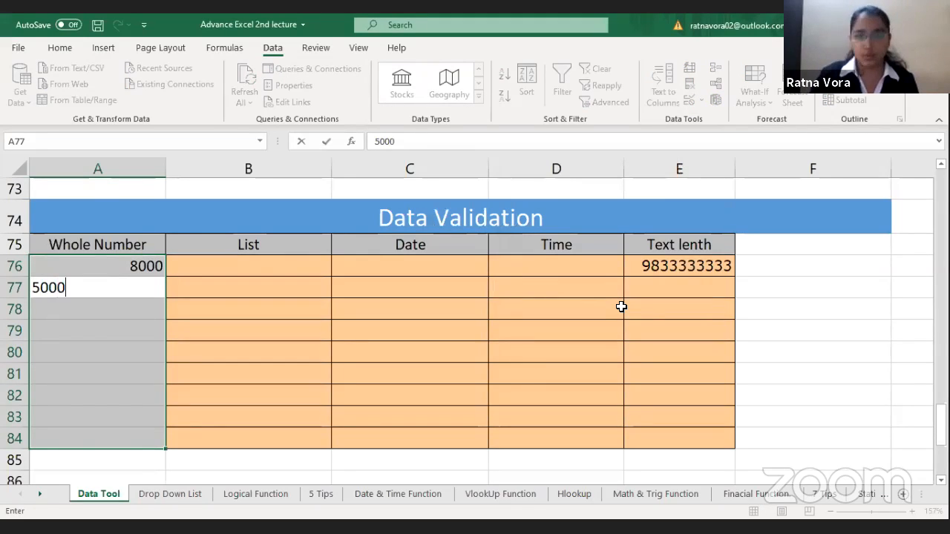
{"action": "key", "text": "Return"}
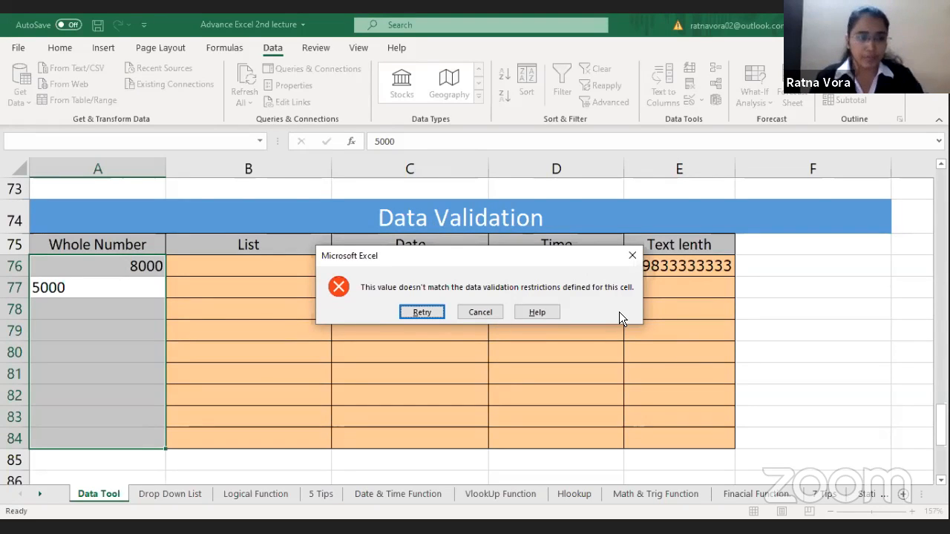
{"action": "left_click", "coordinate": [423, 313]}
{"action": "type", "text": "6000"}
{"action": "key", "text": "Return"}
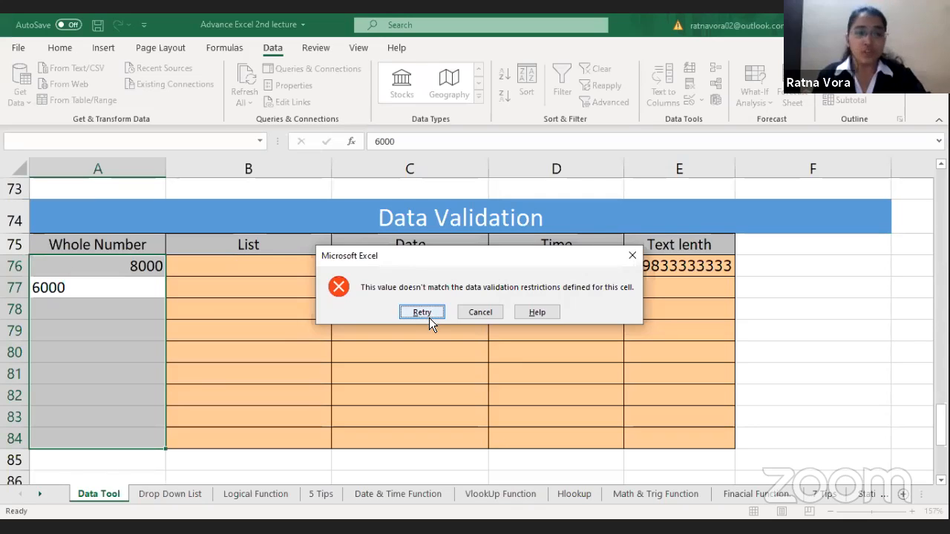
{"action": "key", "text": "Escape"}
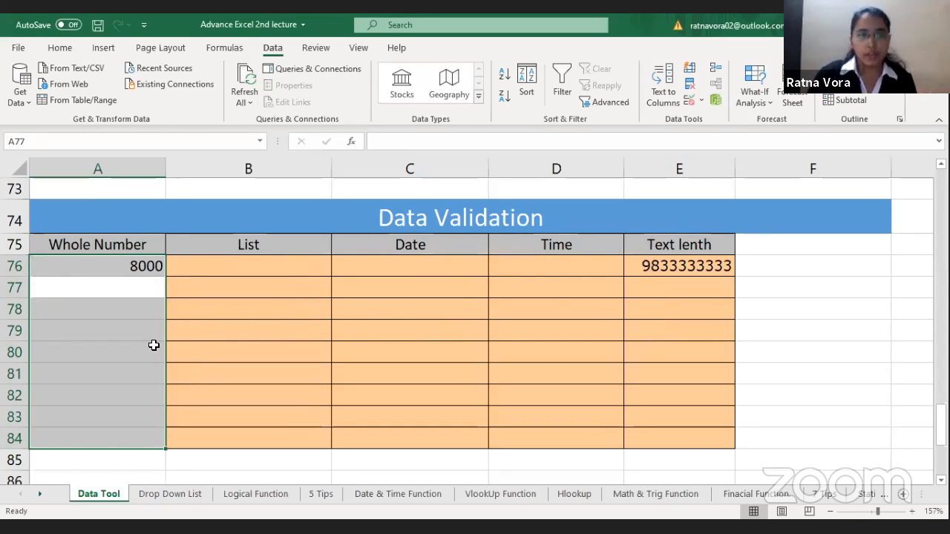
Step: Add a validation input message to cell A76 with the title "msg" and the lines "min 8000" and "max 12000"
{"action": "left_click", "coordinate": [147, 265]}
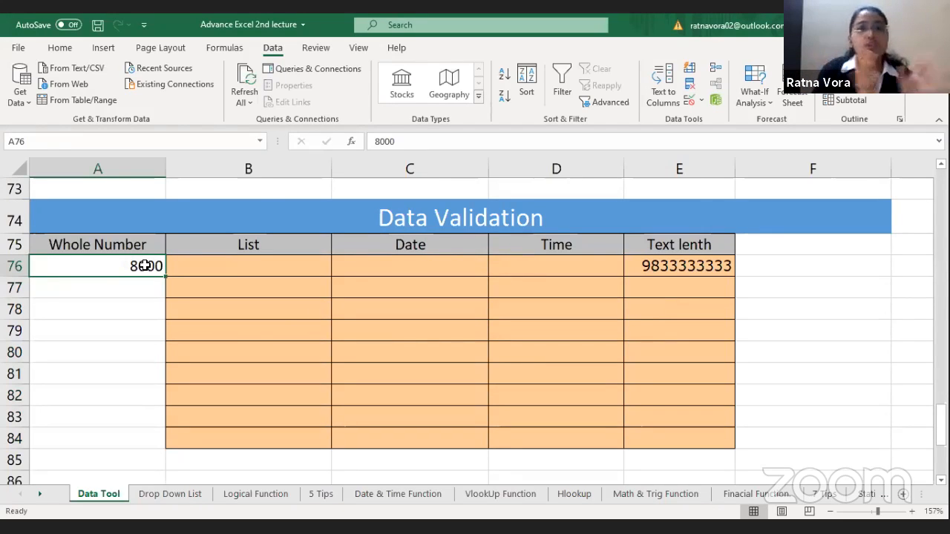
{"action": "left_click", "coordinate": [692, 98]}
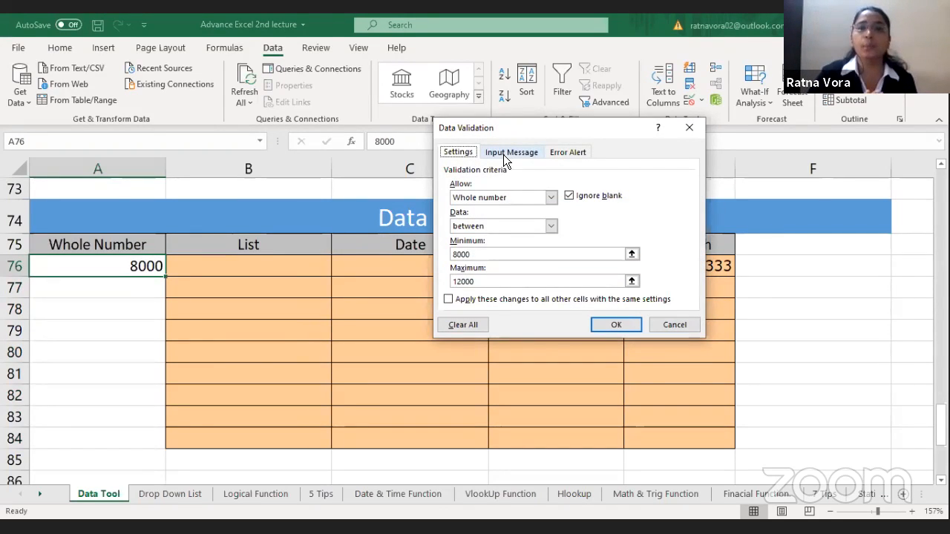
{"action": "left_click", "coordinate": [504, 154]}
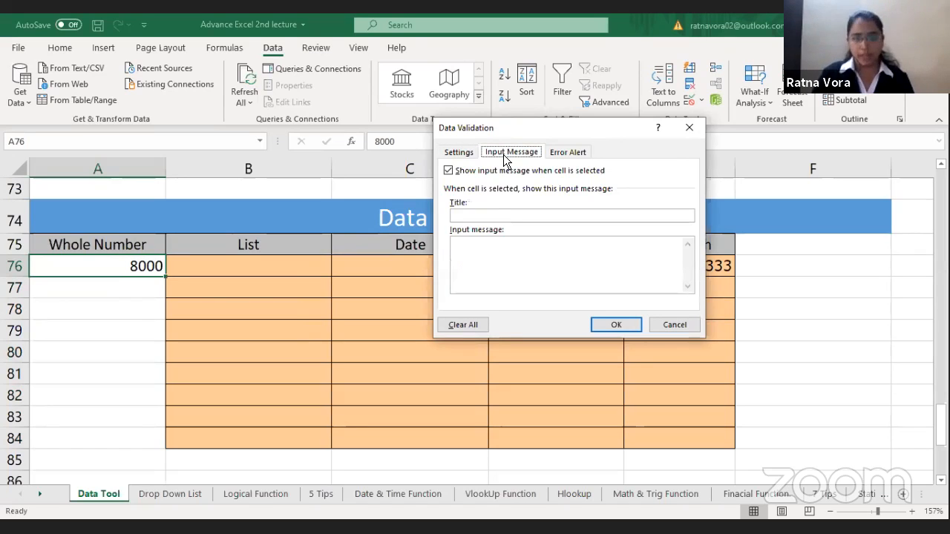
{"action": "left_click", "coordinate": [490, 217]}
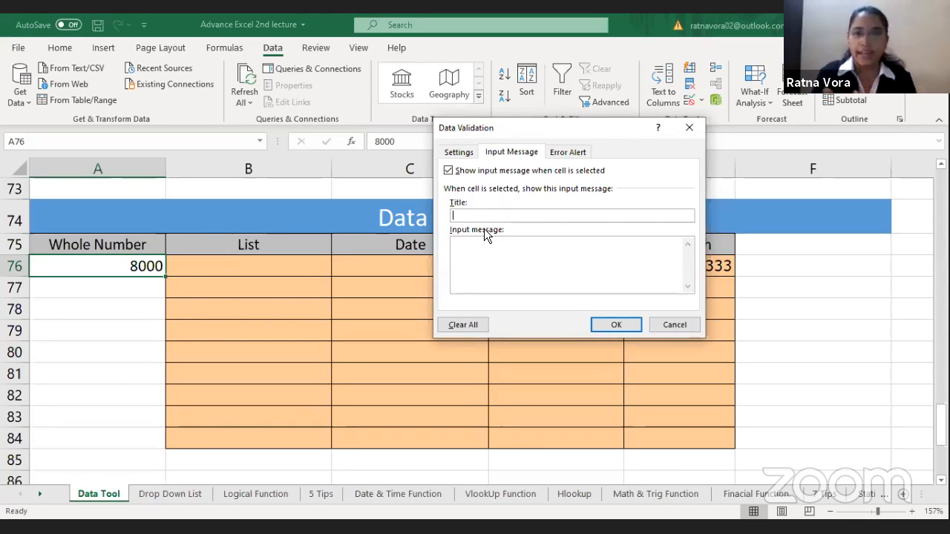
{"action": "type", "text": "msg"}
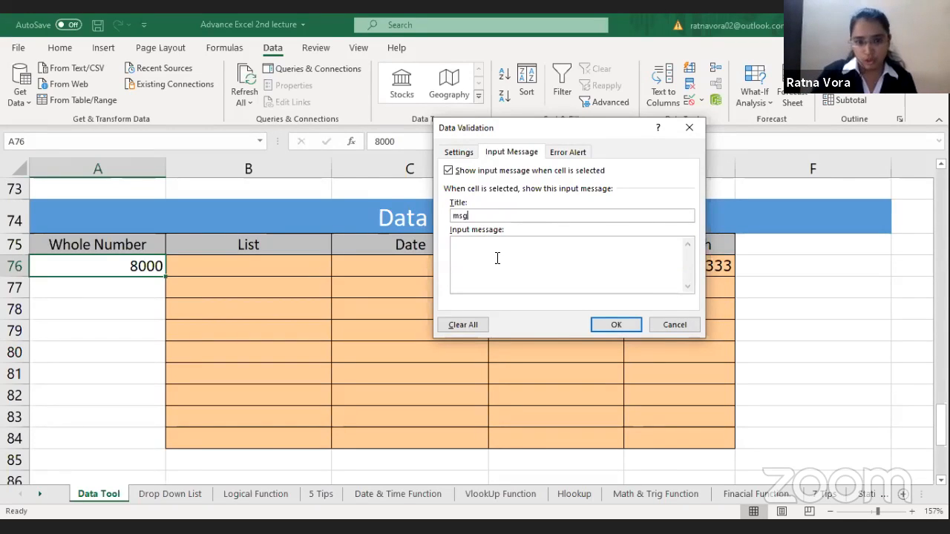
{"action": "left_click", "coordinate": [497, 259]}
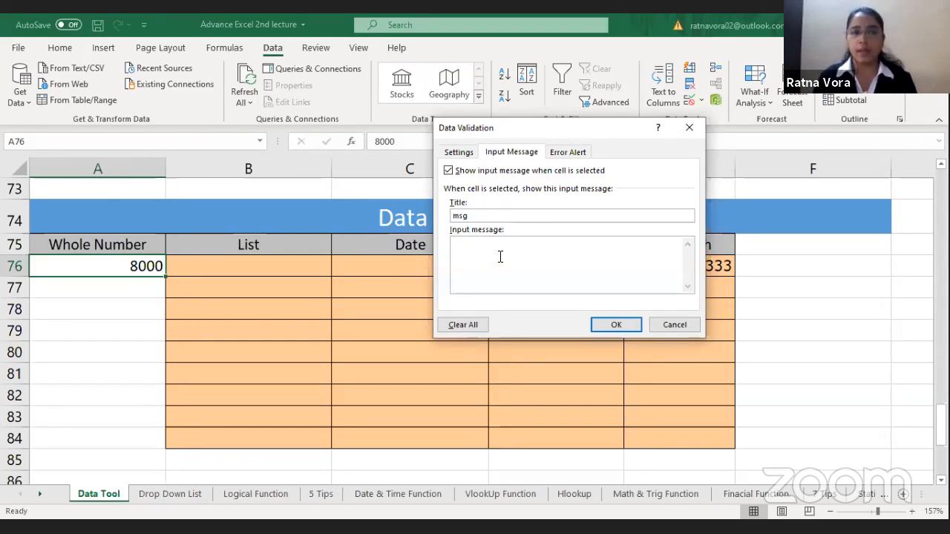
{"action": "type", "text": "min 8000"}
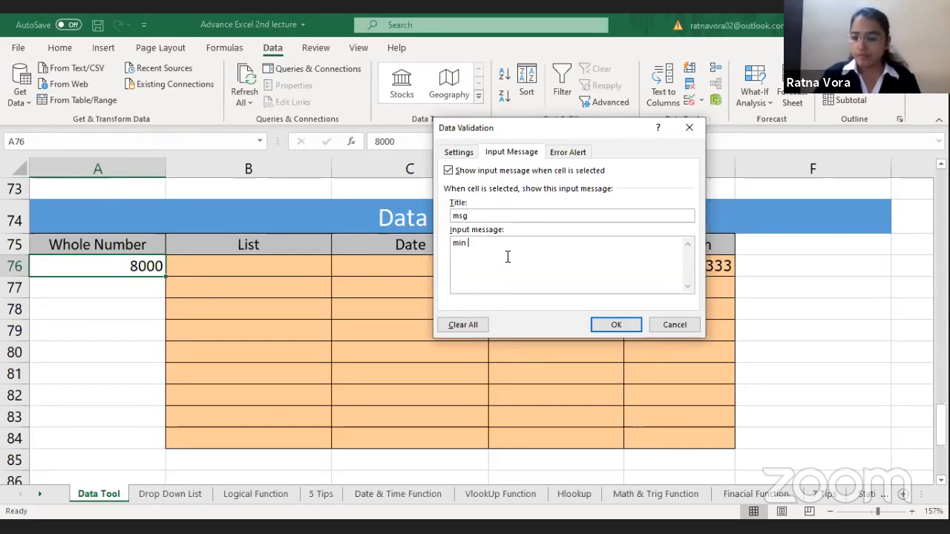
{"action": "key", "text": "Return"}
{"action": "type", "text": "m"}
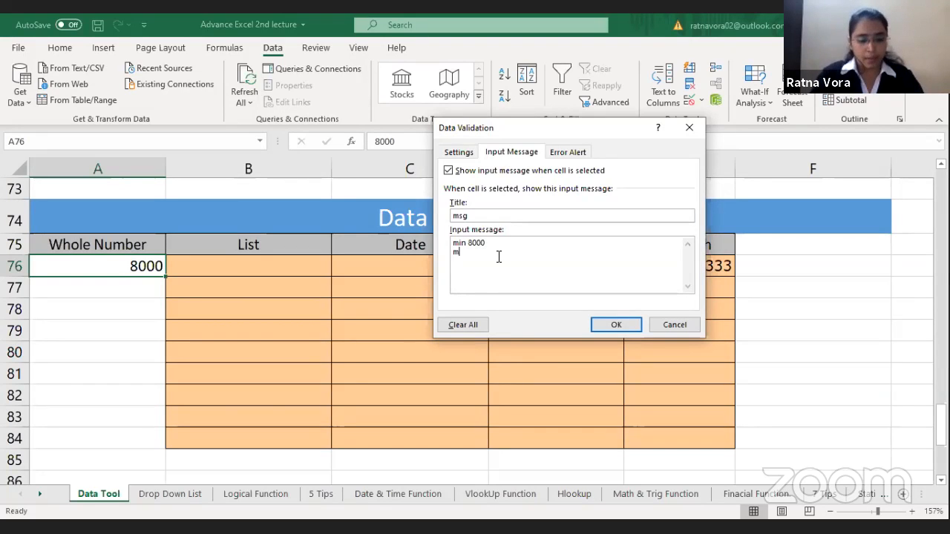
{"action": "type", "text": "ax 12000"}
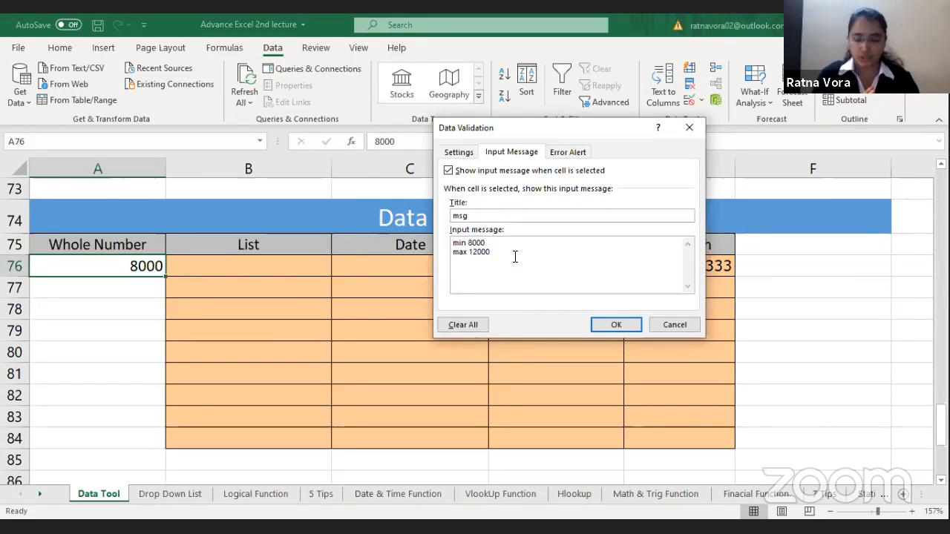
{"action": "left_click", "coordinate": [617, 325]}
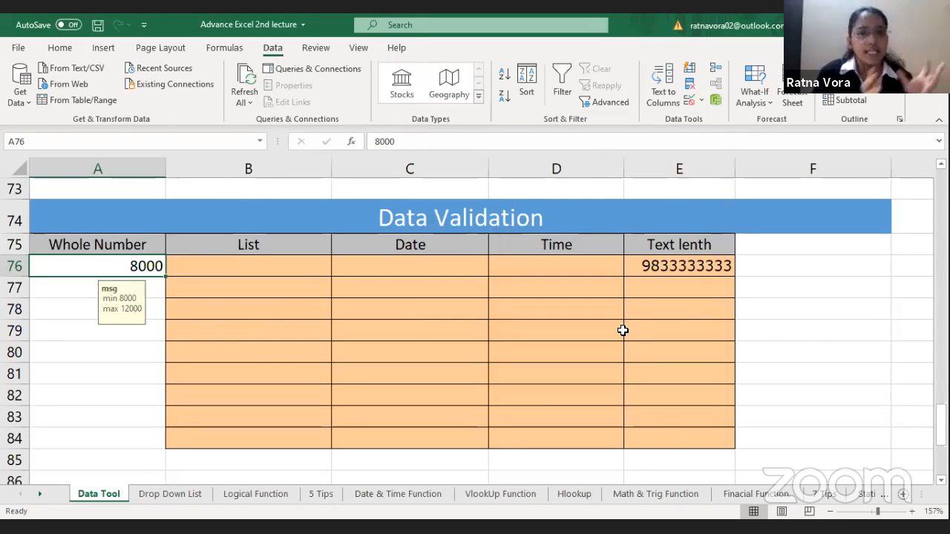
Step: Replace the value in A76 of the Whole Number column with 9000
{"action": "left_click", "coordinate": [154, 287]}
{"action": "left_click", "coordinate": [145, 268]}
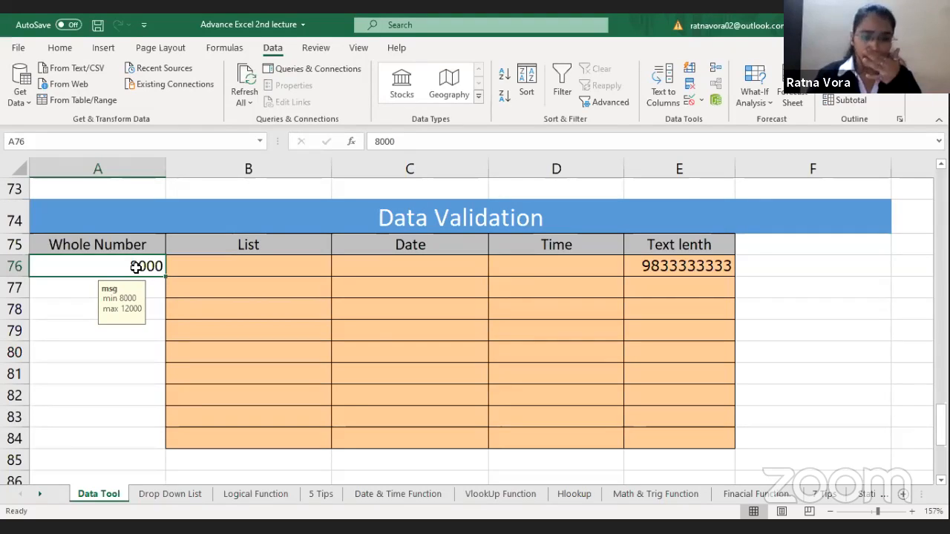
{"action": "type", "text": "000"}
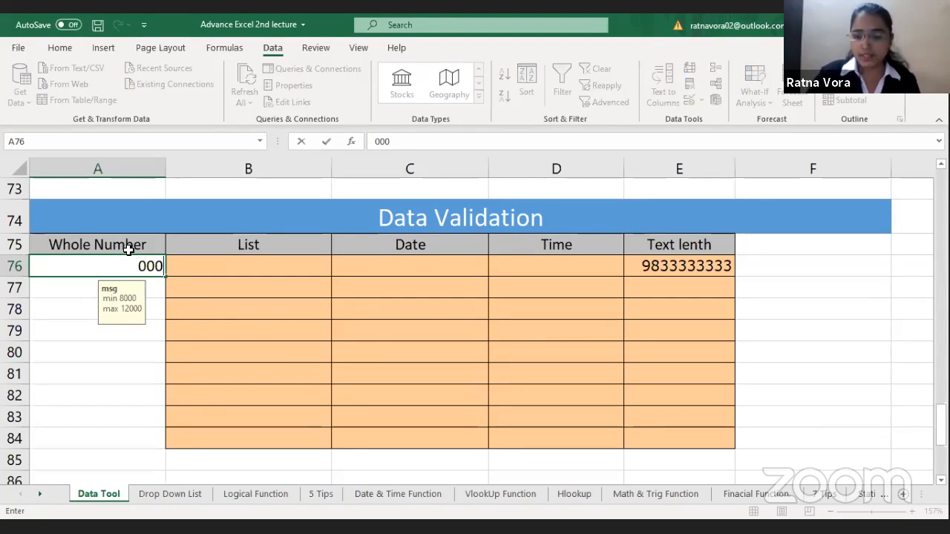
{"action": "key", "text": "BackSpace"}
{"action": "key", "text": "BackSpace"}
{"action": "key", "text": "BackSpace"}
{"action": "type", "text": "9000"}
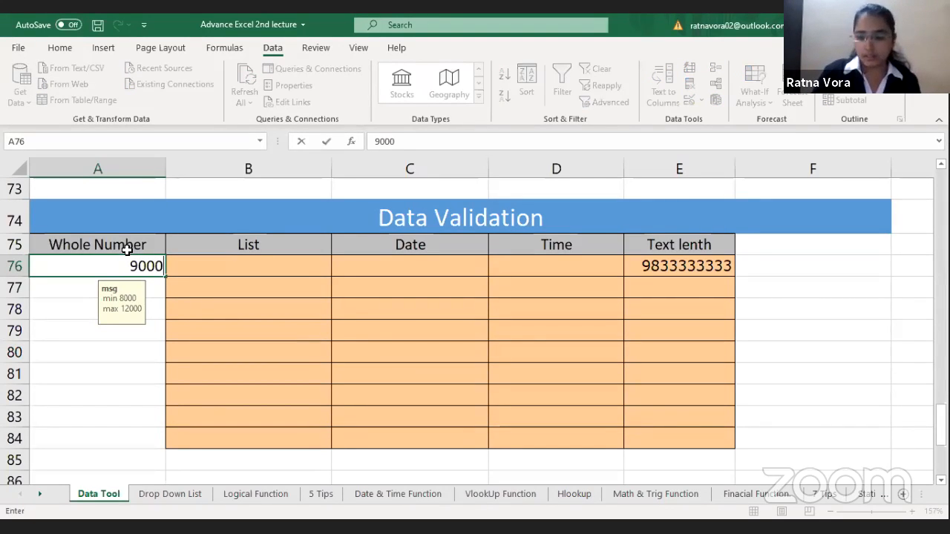
{"action": "key", "text": "Return"}
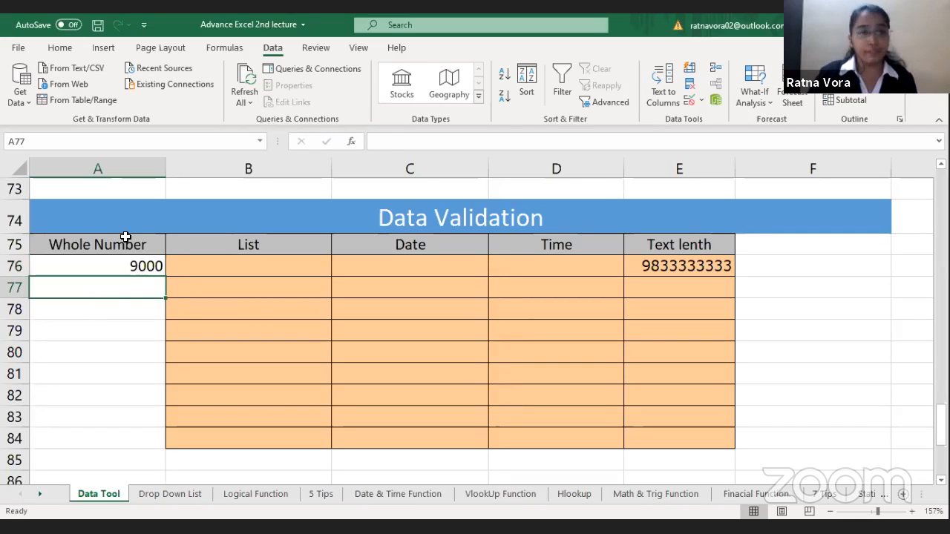
Step: Try to enter 15000 in A76 to test the upper limit of the validation rule, and cancel the entry
{"action": "key", "text": "Up"}
{"action": "type", "text": "15000"}
{"action": "key", "text": "Return"}
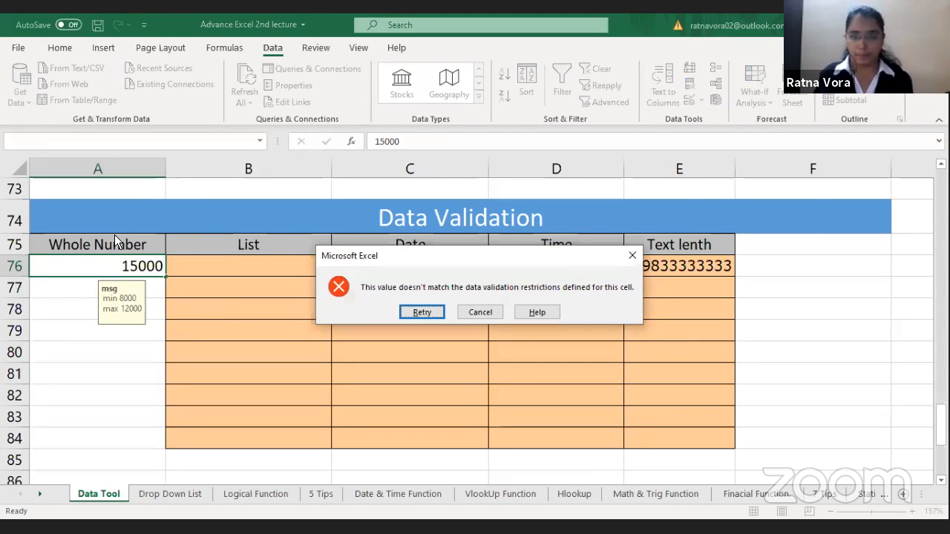
{"action": "key", "text": "Escape"}
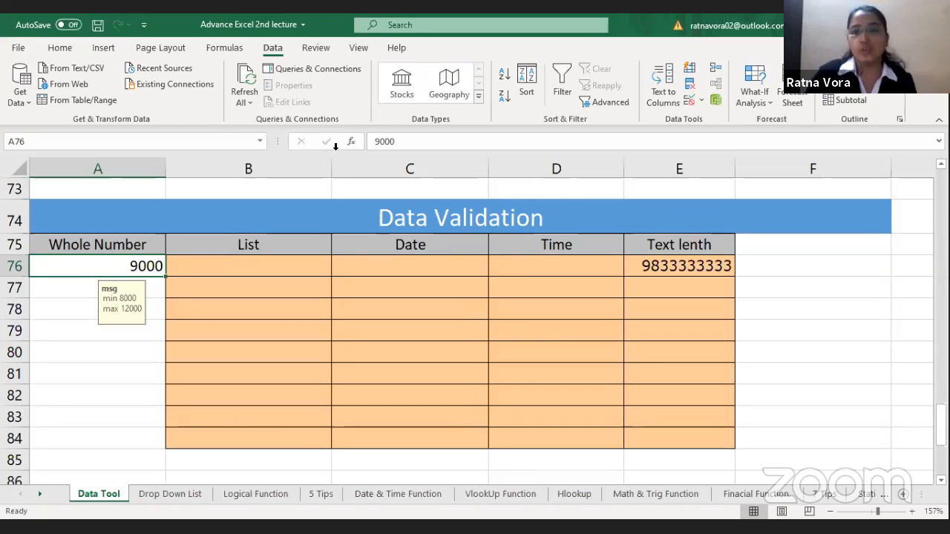
Step: Add a validation error alert to A76 with the title "wrong" and the error message "your value is wrong"
{"action": "left_click", "coordinate": [692, 101]}
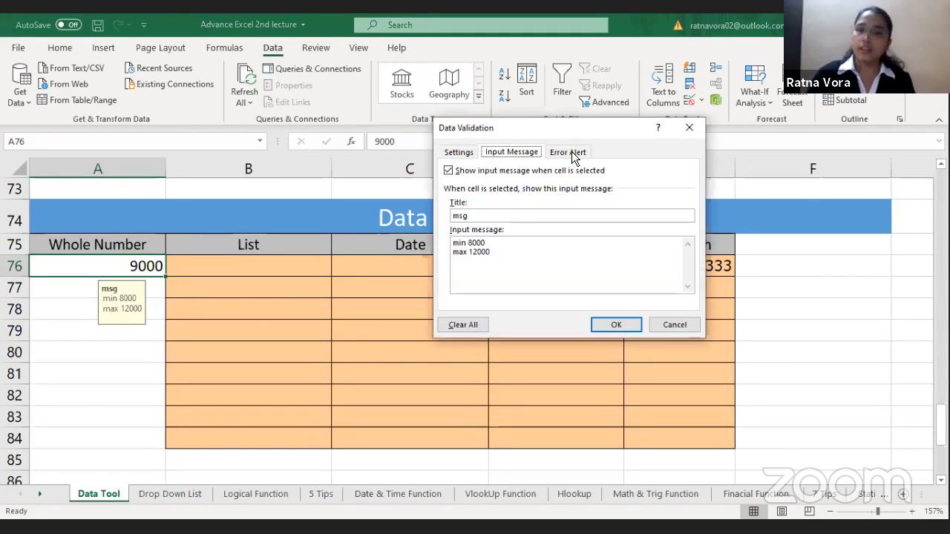
{"action": "left_click", "coordinate": [575, 156]}
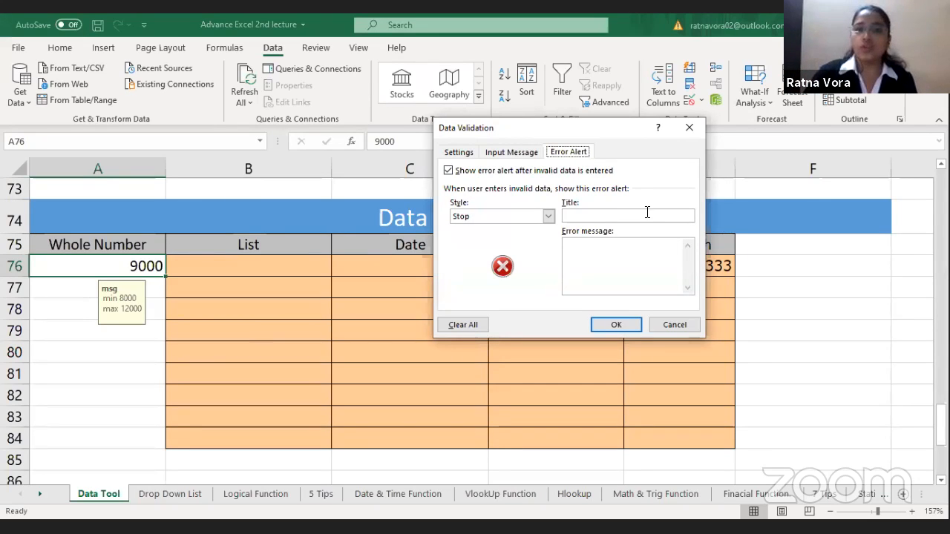
{"action": "left_click", "coordinate": [582, 216]}
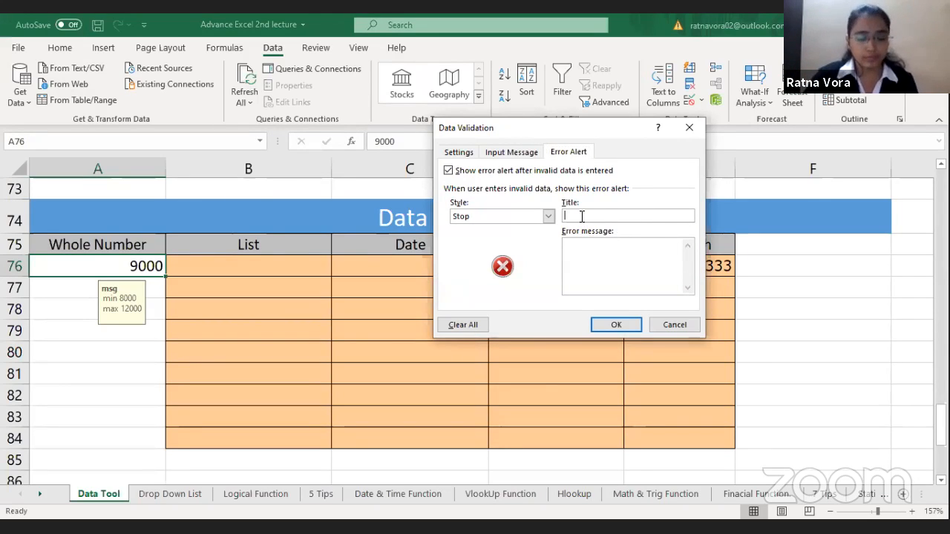
{"action": "type", "text": "wrong"}
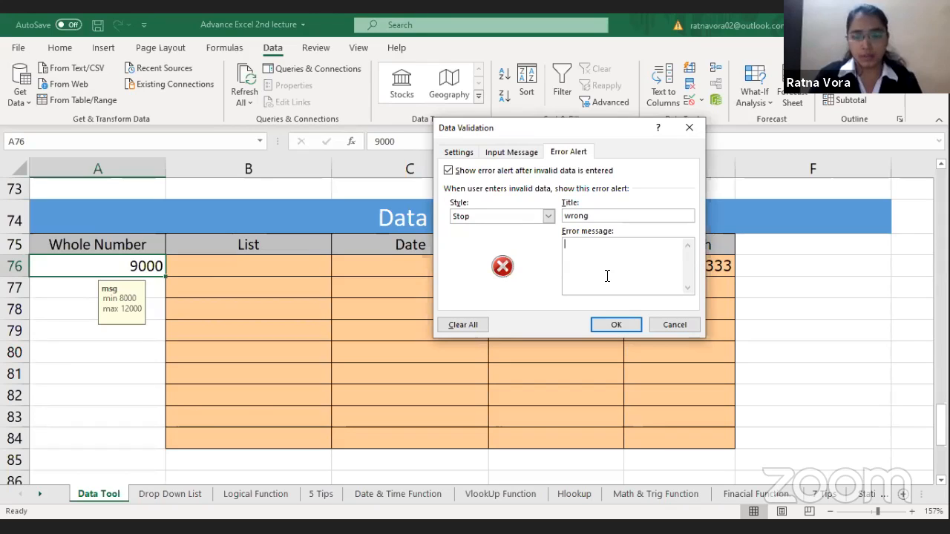
{"action": "type", "text": "you"}
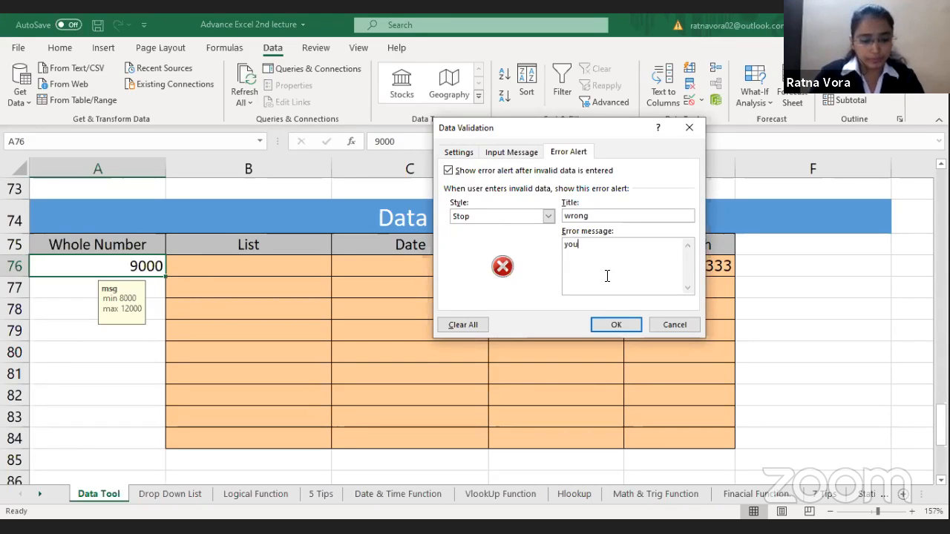
{"action": "type", "text": "r value is"}
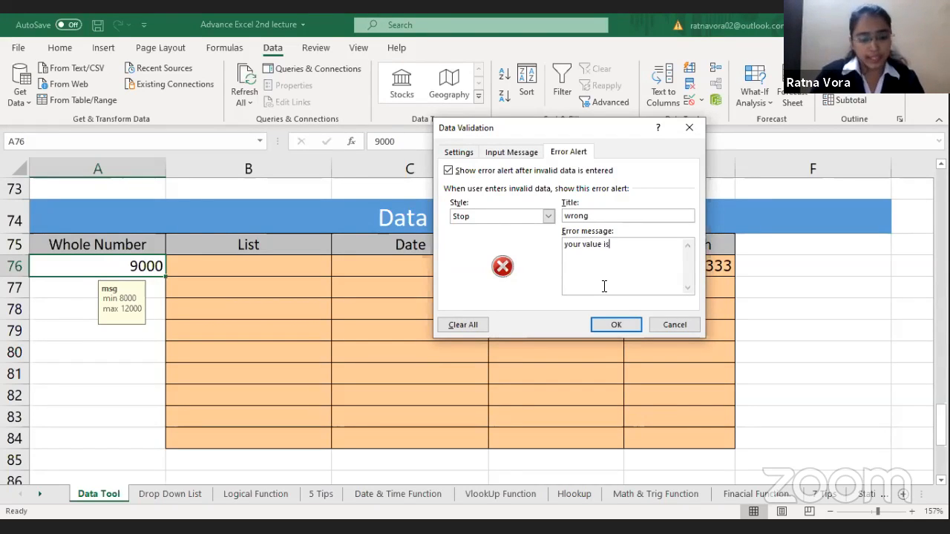
{"action": "type", "text": " wrong"}
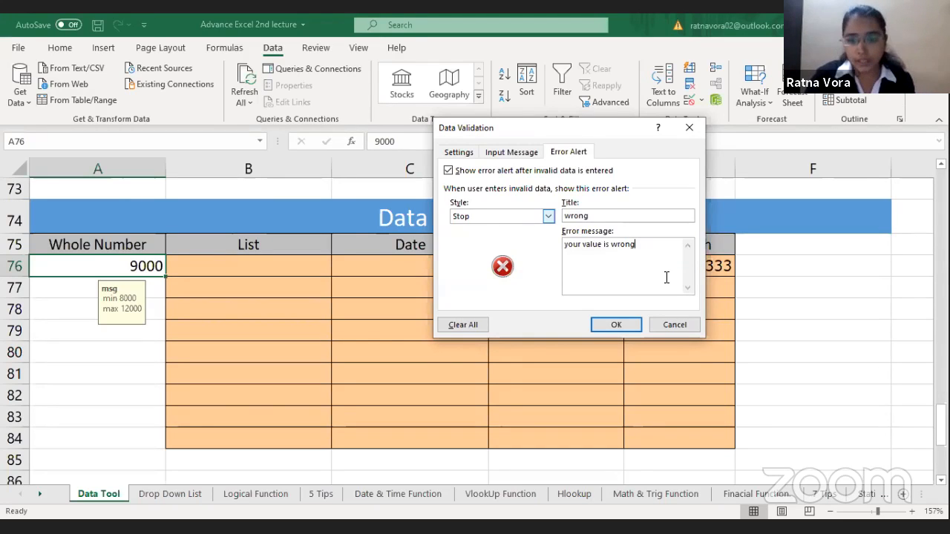
{"action": "left_click", "coordinate": [622, 325]}
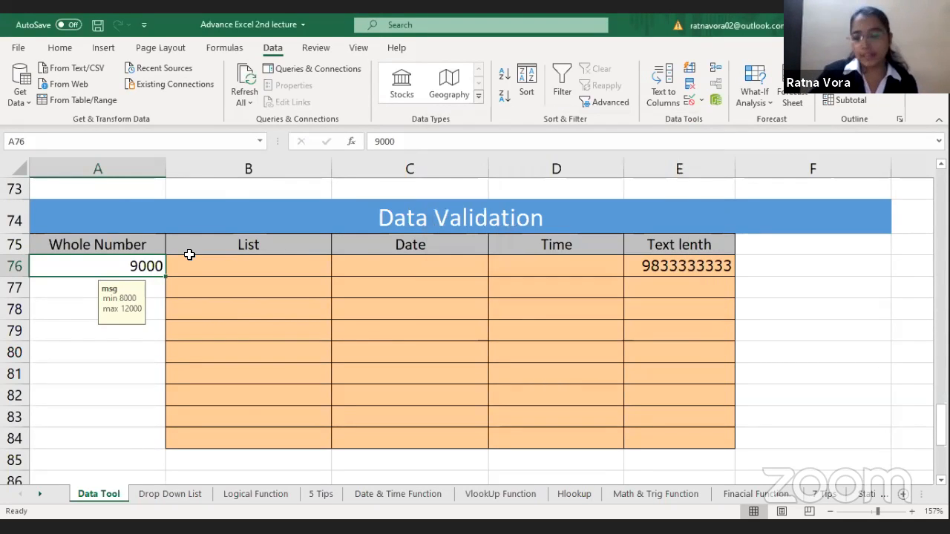
Step: Try to enter 5000 and 6000 in A76 to test the custom error alert, and abandon the entry
{"action": "type", "text": "5000"}
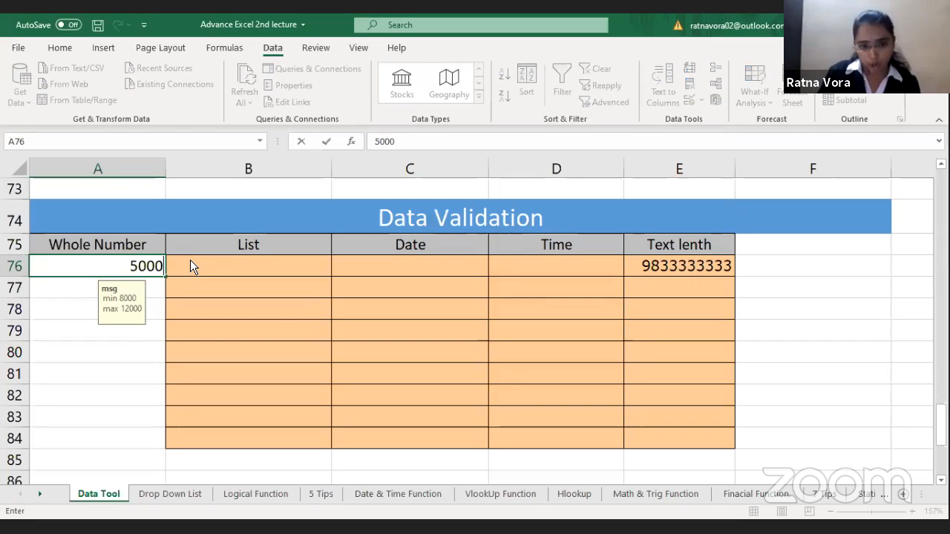
{"action": "key", "text": "Return"}
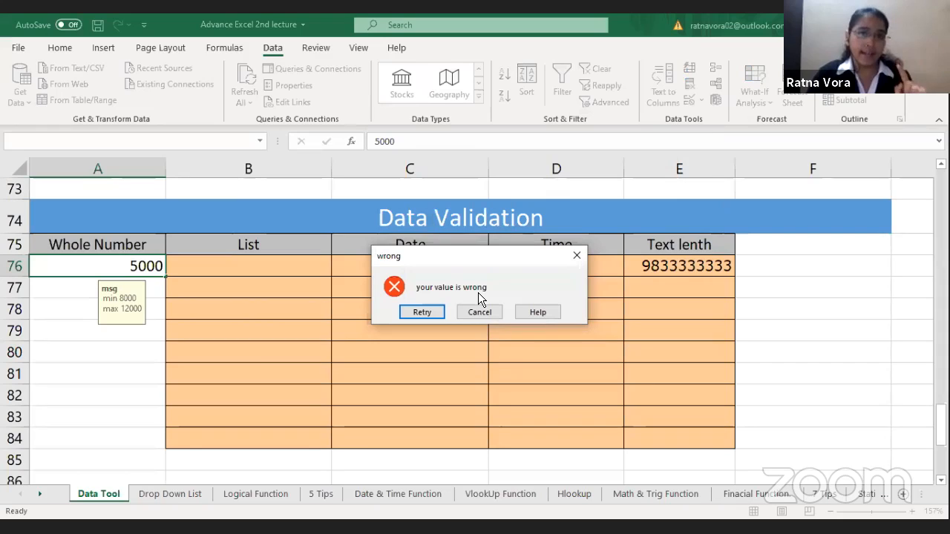
{"action": "left_click", "coordinate": [422, 311]}
{"action": "type", "text": "6000"}
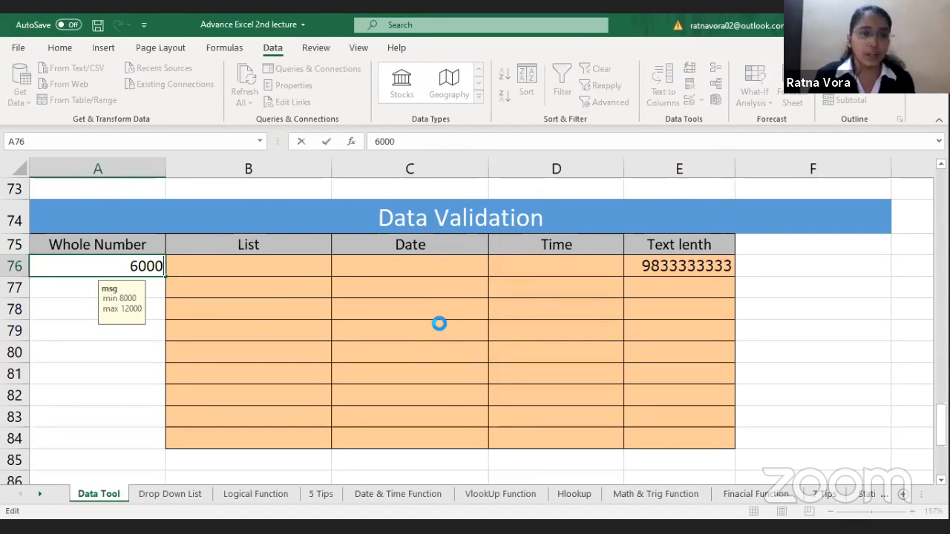
{"action": "key", "text": "Return"}
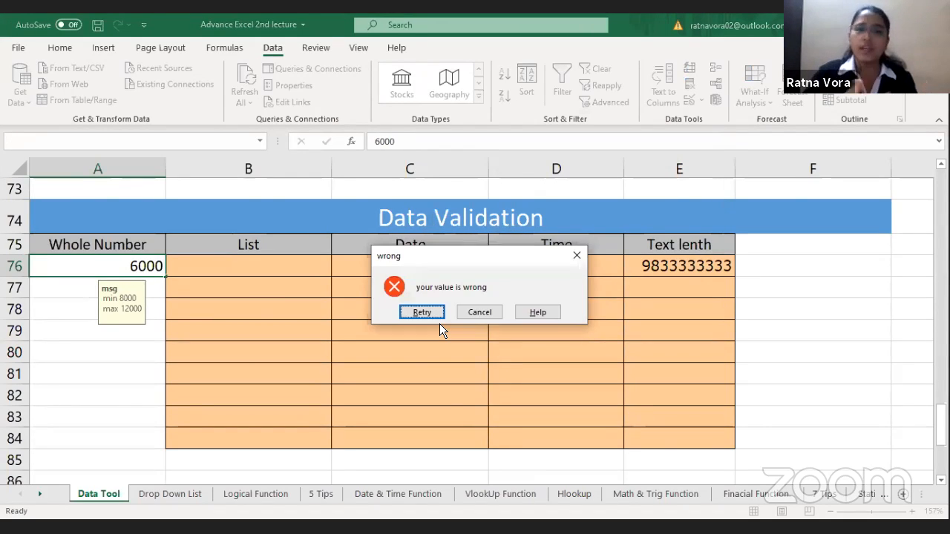
{"action": "left_click", "coordinate": [429, 317]}
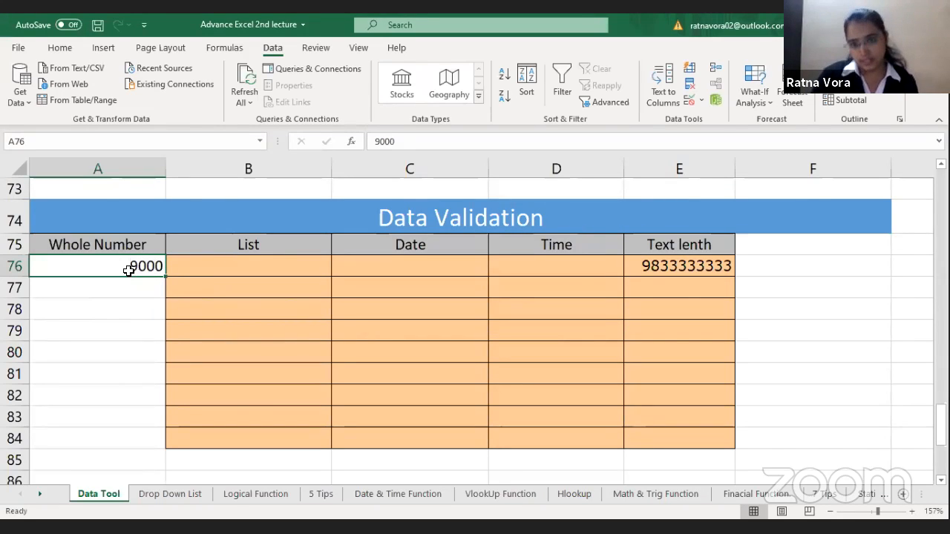
Step: Change the error alert style of A76's validation rule to Warning
{"action": "left_click", "coordinate": [688, 95]}
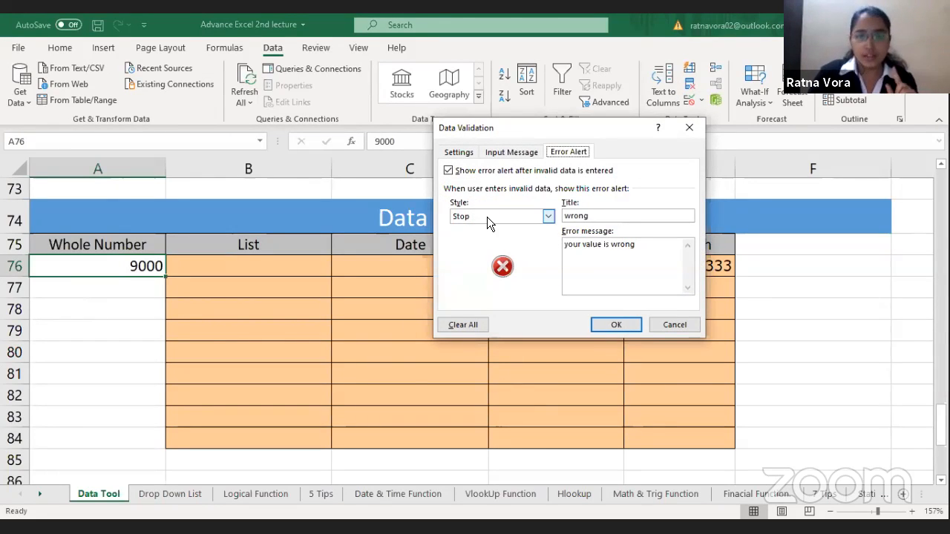
{"action": "left_click", "coordinate": [487, 217]}
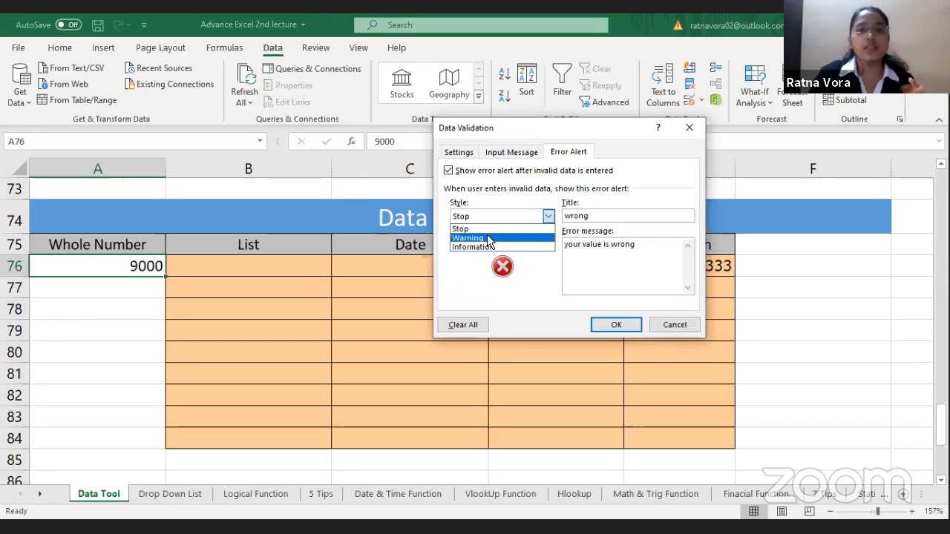
{"action": "left_click", "coordinate": [488, 239]}
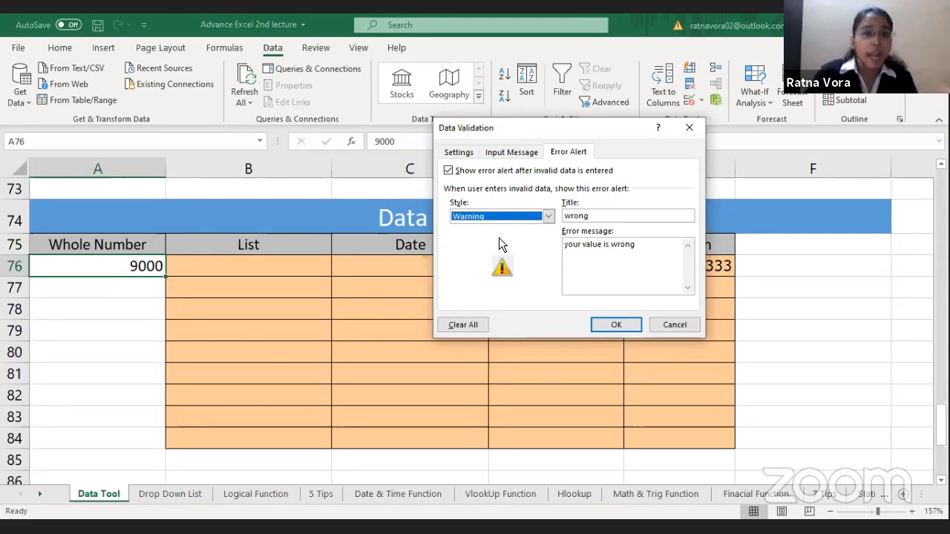
{"action": "left_click", "coordinate": [618, 327]}
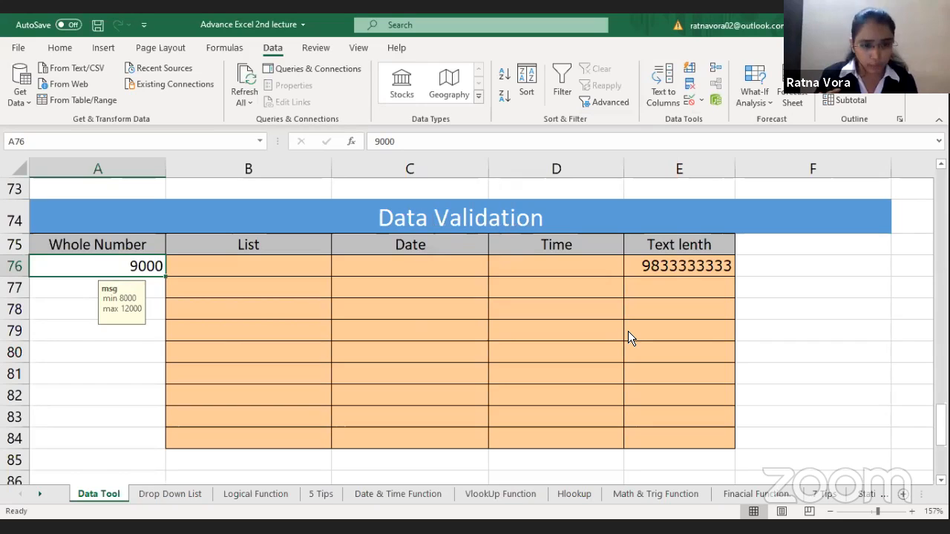
Step: Enter 7000 in A76 and choose to continue with the out-of-range value
{"action": "type", "text": "7000"}
{"action": "key", "text": "Return"}
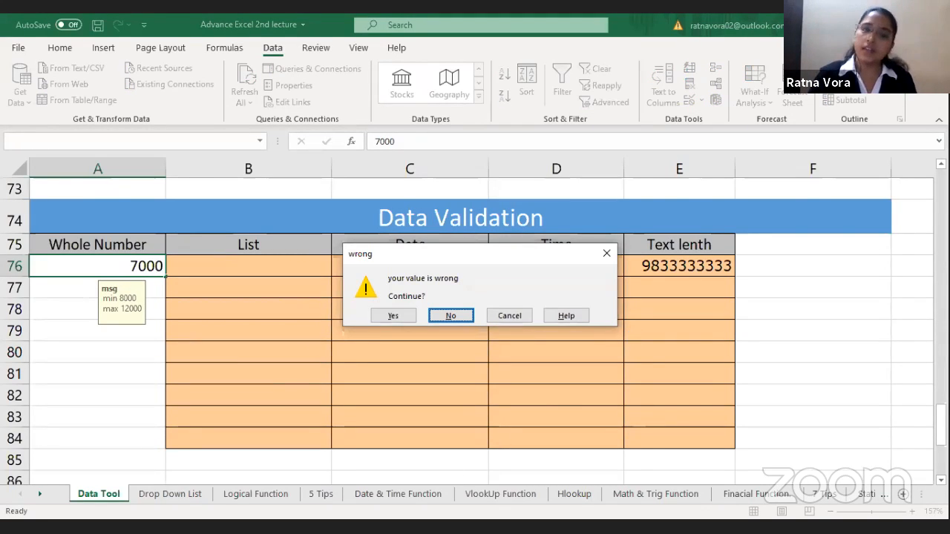
{"action": "left_click", "coordinate": [398, 318]}
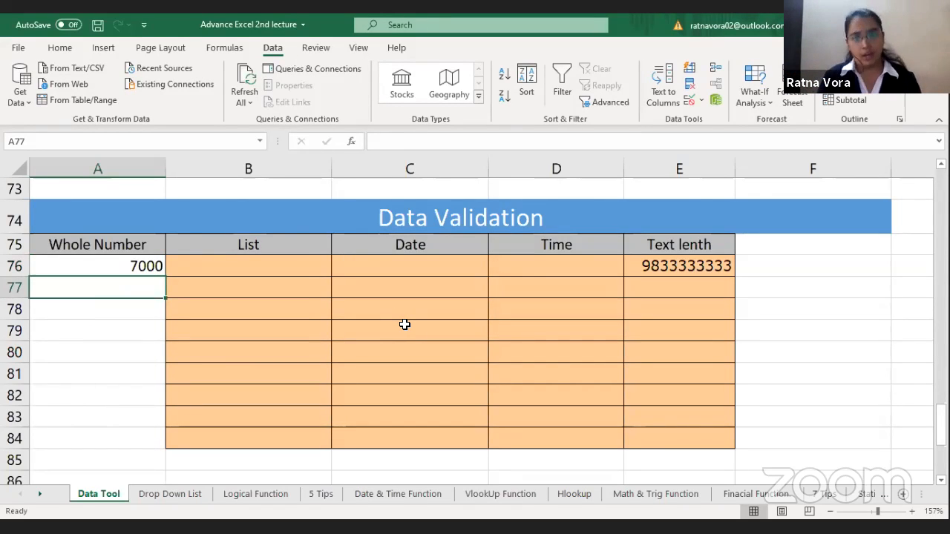
Step: Change the error alert style of A76's validation rule to Information
{"action": "left_click", "coordinate": [112, 262]}
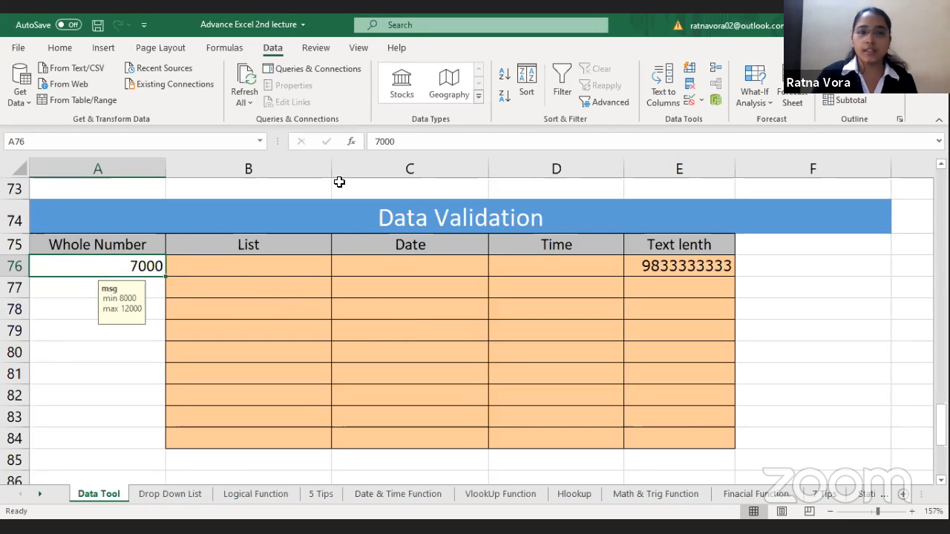
{"action": "left_click", "coordinate": [688, 97]}
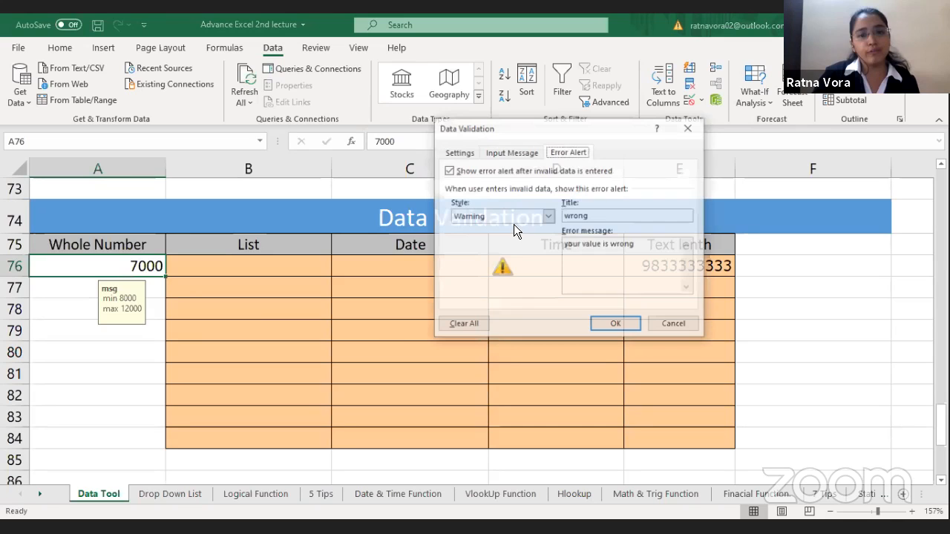
{"action": "key", "text": "Down"}
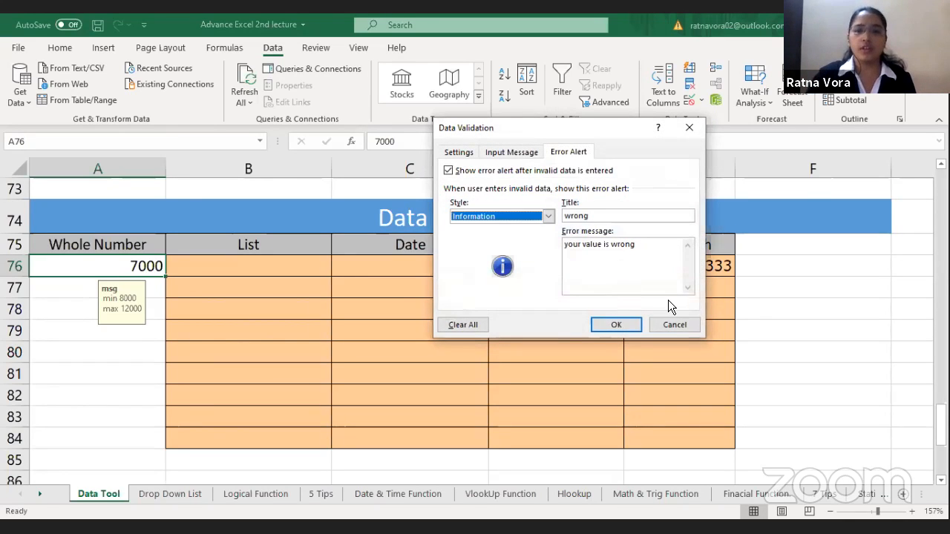
{"action": "left_click", "coordinate": [618, 328]}
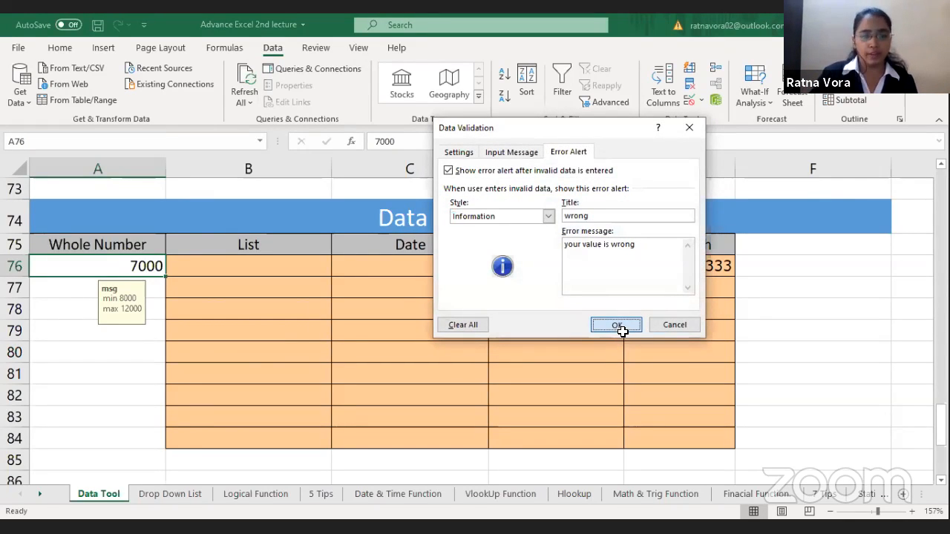
Step: Re-enter 7000 in A76 to test the Information alert, and accept the out-of-range value
{"action": "type", "text": "8"}
{"action": "key", "text": "BackSpace"}
{"action": "type", "text": "7000"}
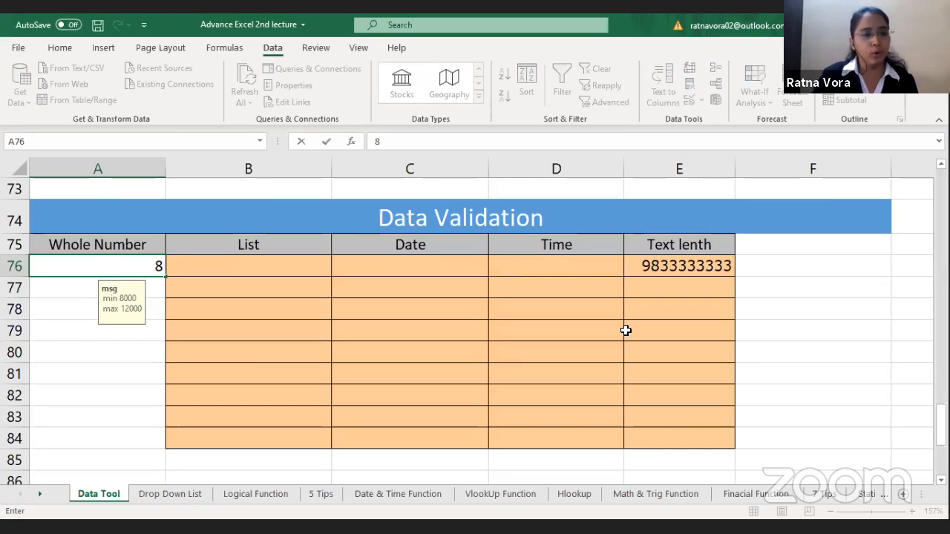
{"action": "key", "text": "Return"}
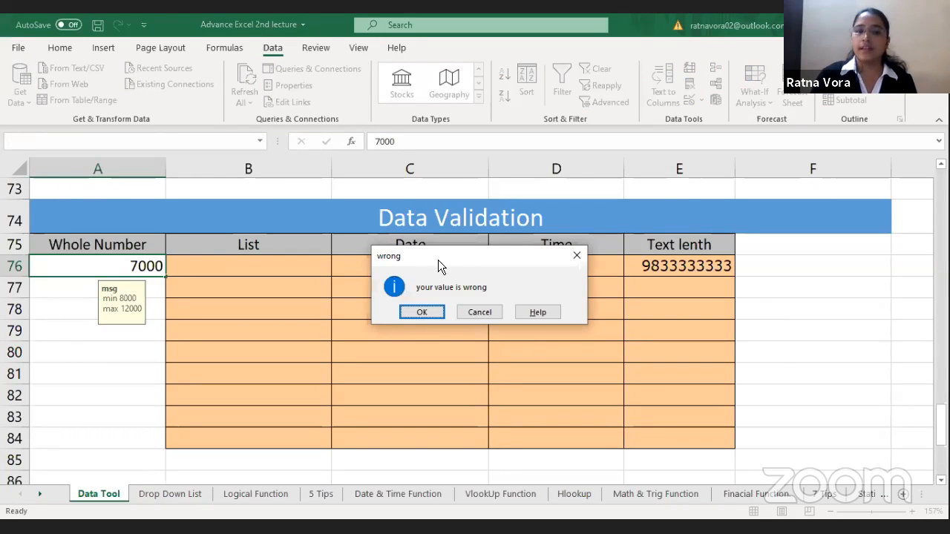
{"action": "left_click", "coordinate": [420, 313]}
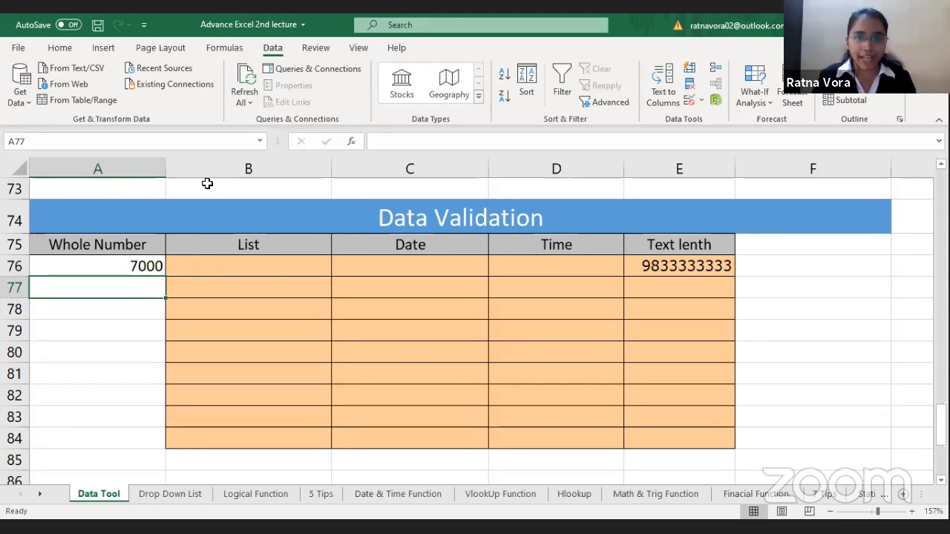
Step: Apply a List validation rule to B76:B84 with the source entries mr, miss, Dr
{"action": "left_click", "coordinate": [274, 268]}
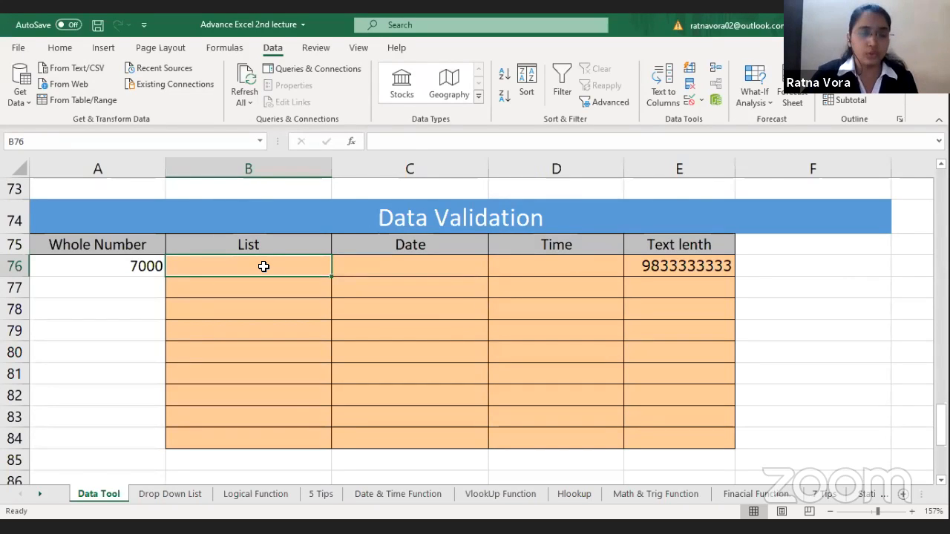
{"action": "left_click_drag", "start_coordinate": [265, 268], "coordinate": [277, 444]}
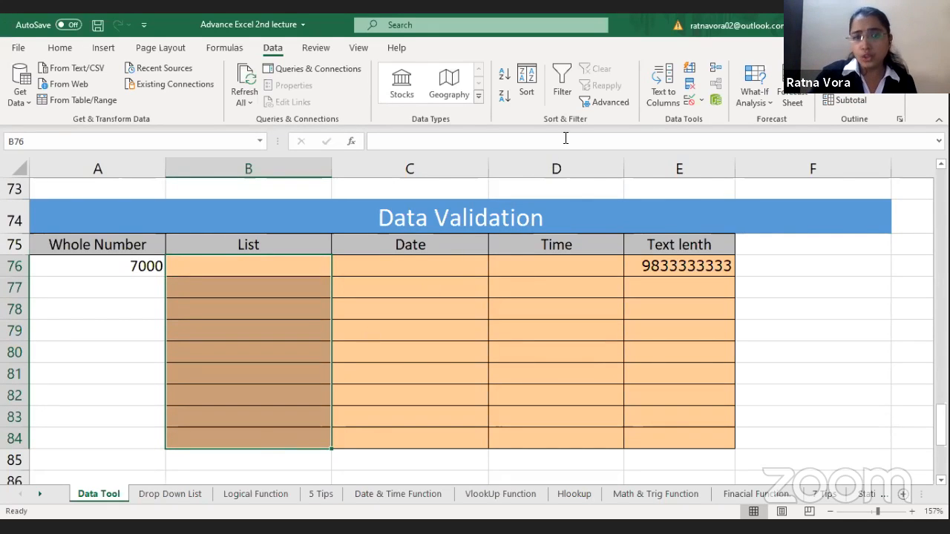
{"action": "left_click", "coordinate": [689, 98]}
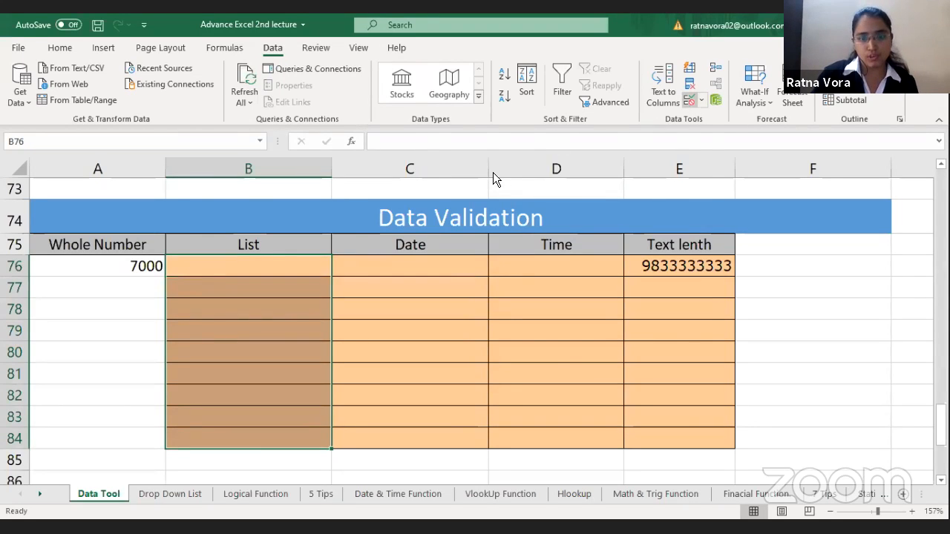
{"action": "left_click", "coordinate": [459, 154]}
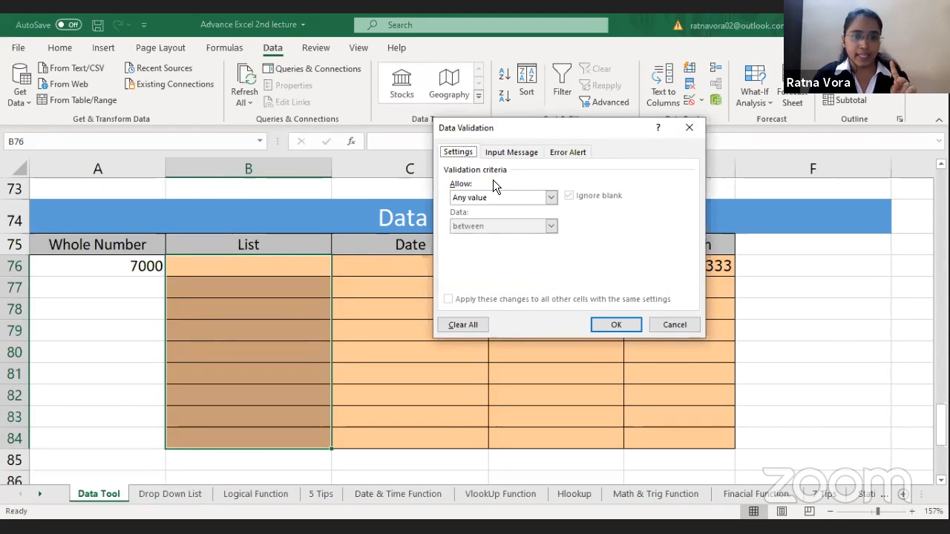
{"action": "left_click", "coordinate": [502, 198]}
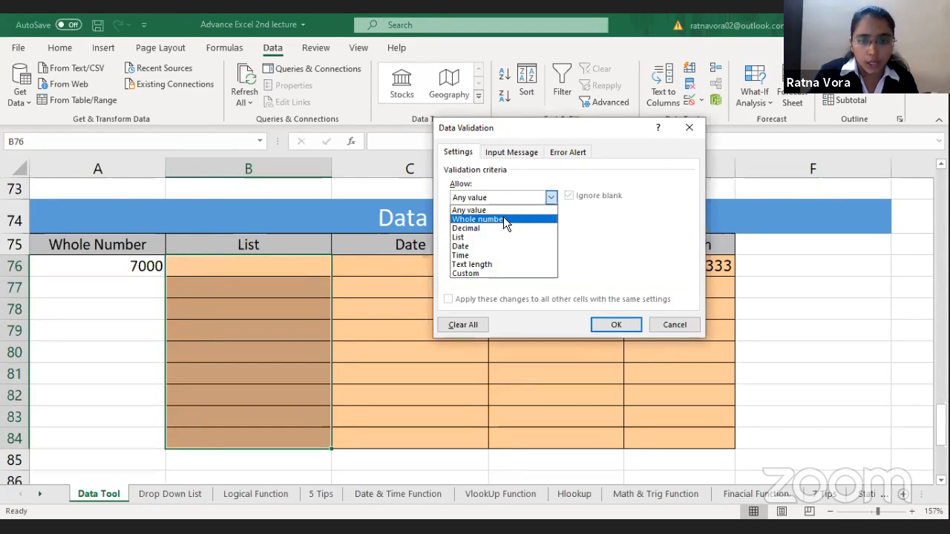
{"action": "left_click", "coordinate": [490, 238]}
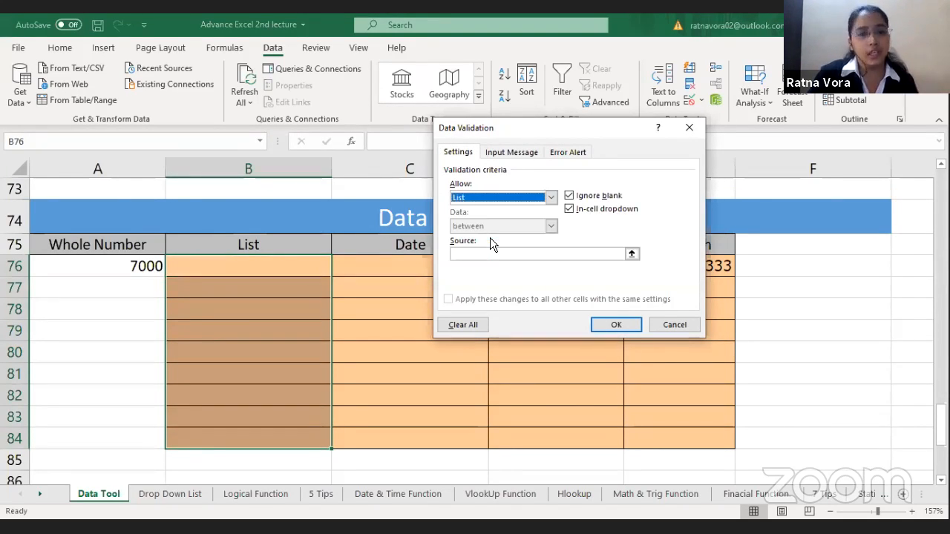
{"action": "left_click", "coordinate": [479, 256]}
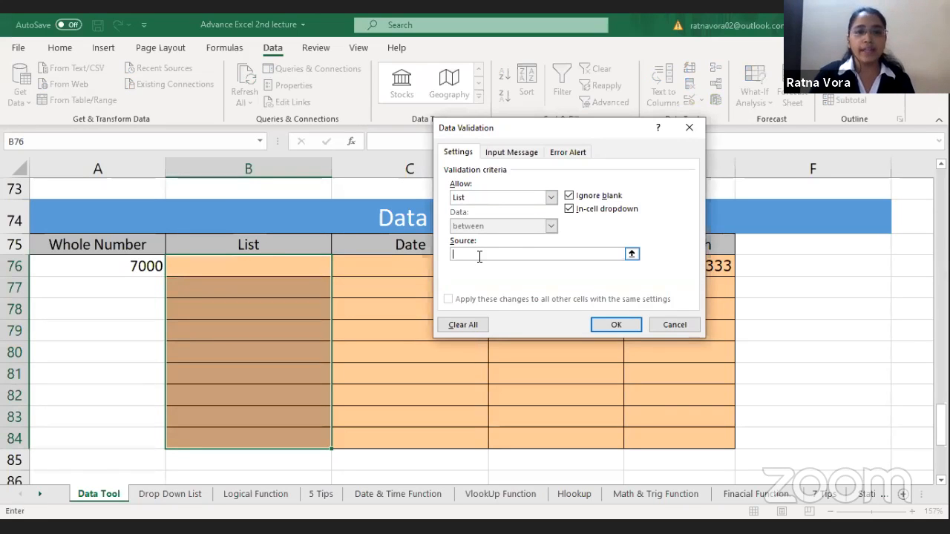
{"action": "type", "text": "mr, miss"}
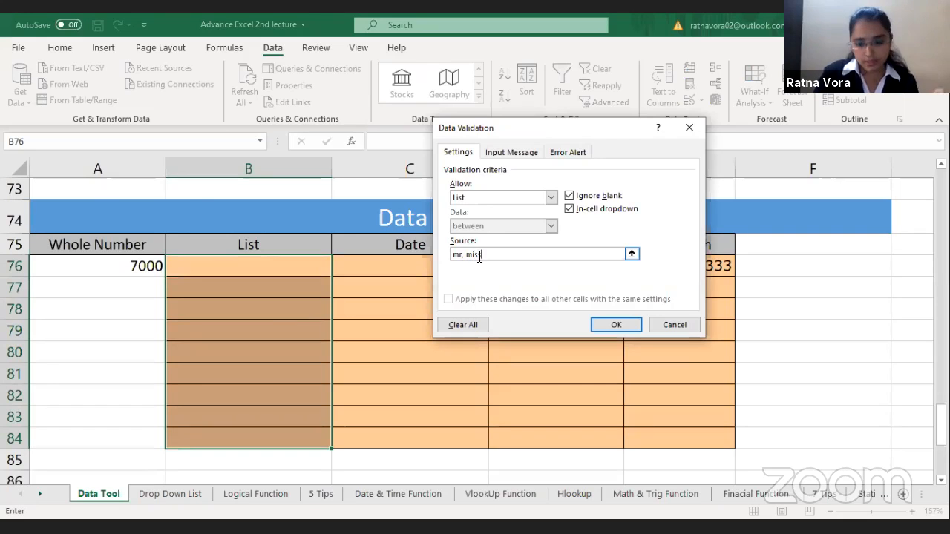
{"action": "type", "text": ", Dr"}
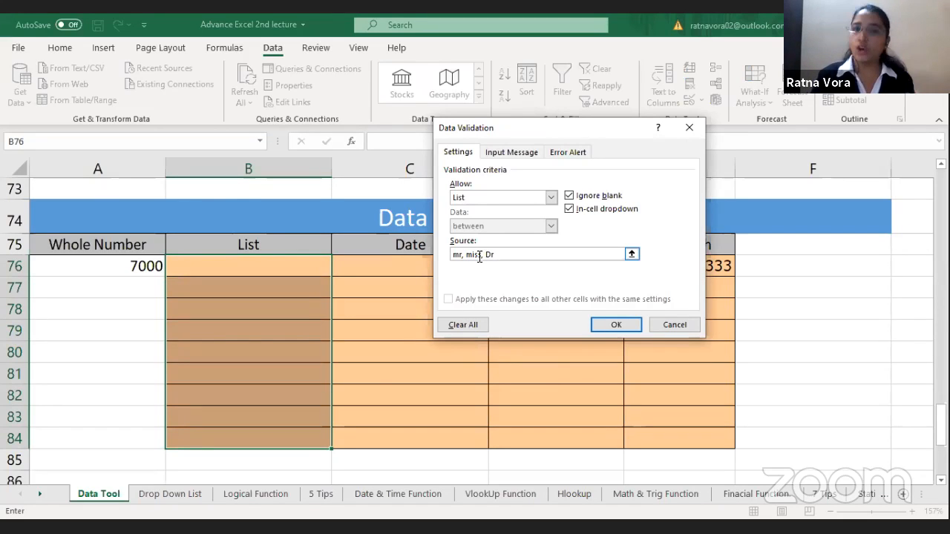
{"action": "left_click", "coordinate": [619, 326]}
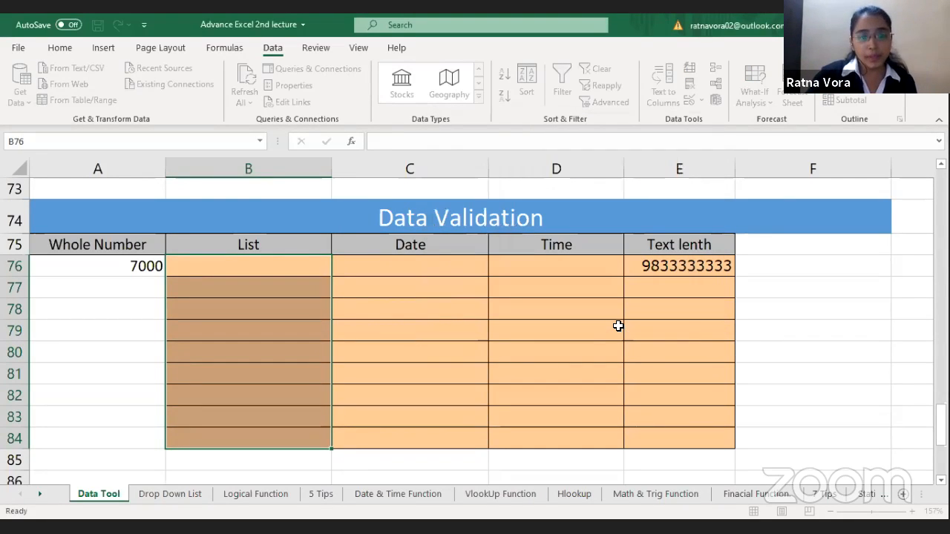
Step: Choose mr in B76, Dr in B79 and miss in B82 from the cells' validation lists
{"action": "left_click", "coordinate": [313, 269]}
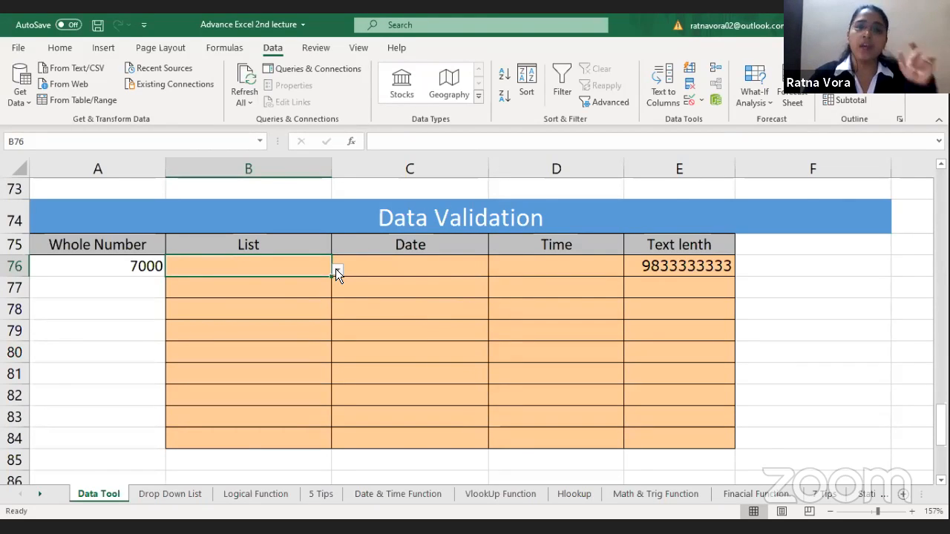
{"action": "left_click", "coordinate": [336, 271]}
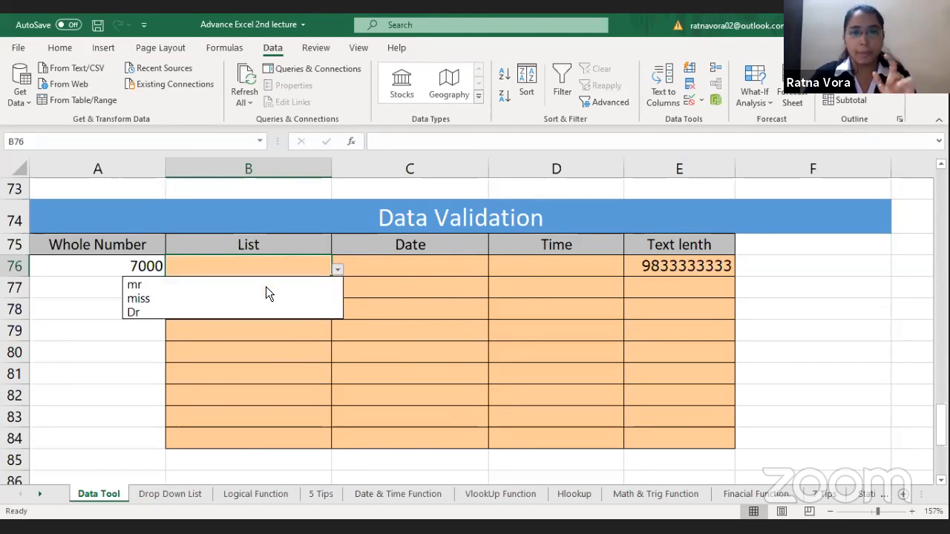
{"action": "left_click", "coordinate": [239, 290]}
{"action": "left_click", "coordinate": [263, 334]}
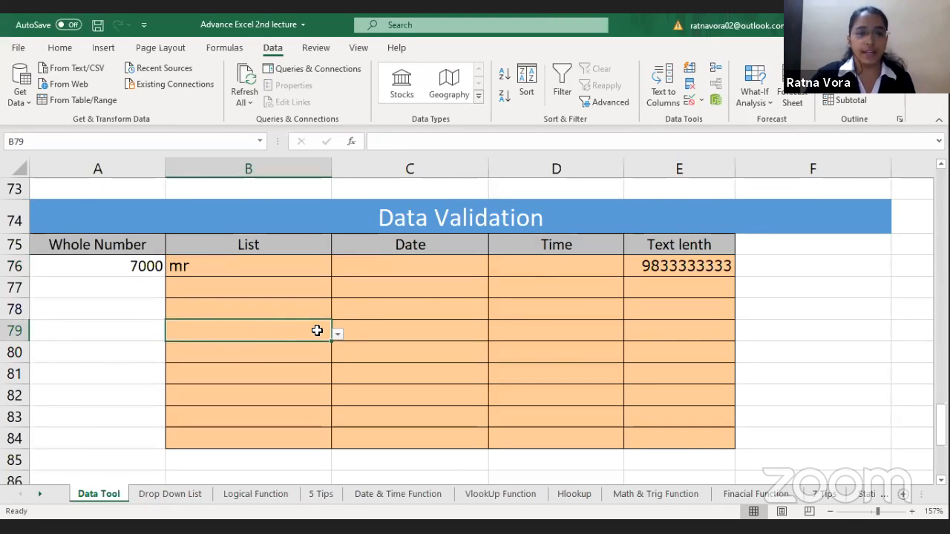
{"action": "left_click", "coordinate": [337, 335]}
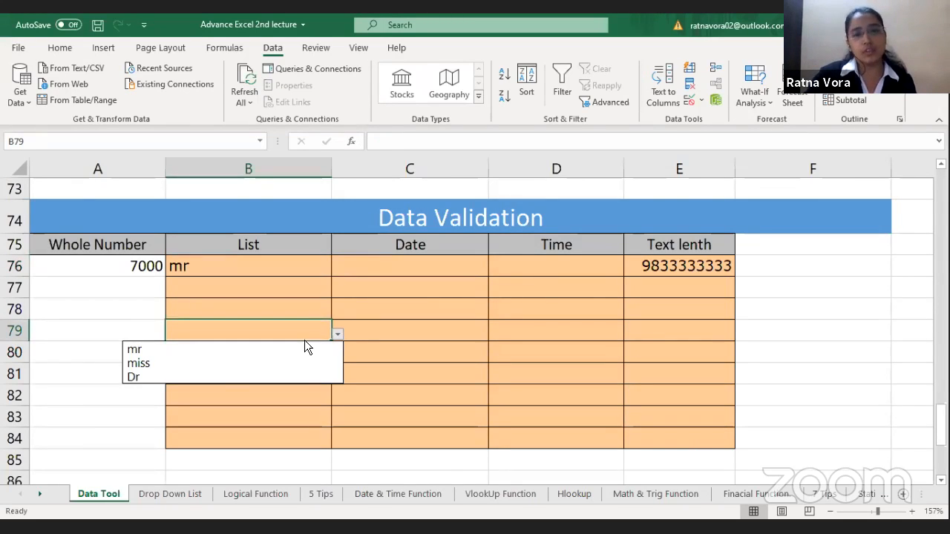
{"action": "left_click", "coordinate": [217, 378]}
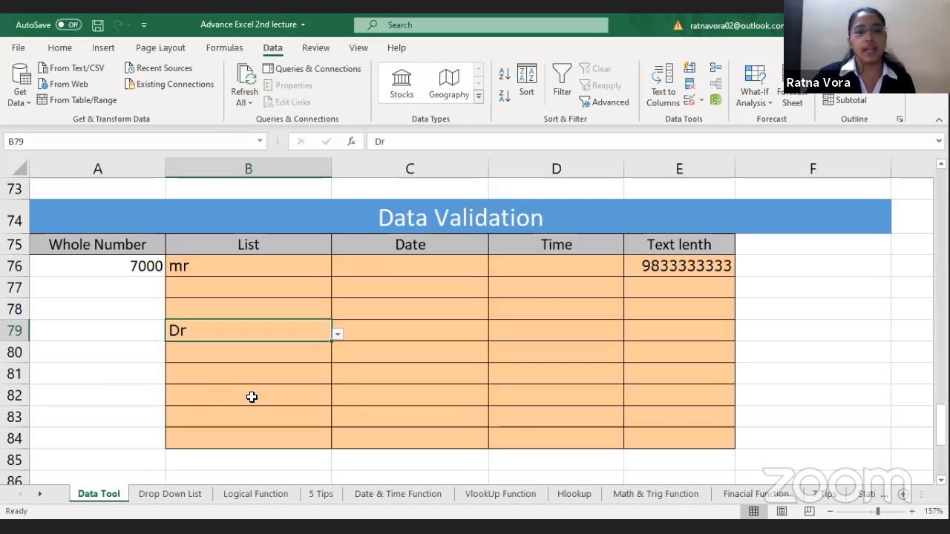
{"action": "left_click", "coordinate": [251, 395]}
{"action": "left_click", "coordinate": [338, 399]}
{"action": "left_click", "coordinate": [216, 428]}
Step: Try to enter gggg in B77 to test the list rule, and cancel the entry
{"action": "left_click", "coordinate": [243, 294]}
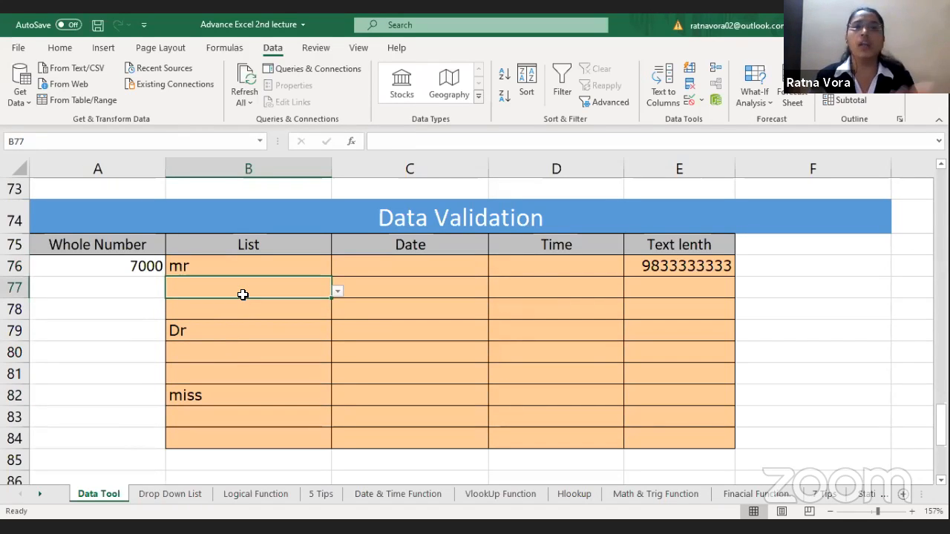
{"action": "type", "text": "gggg"}
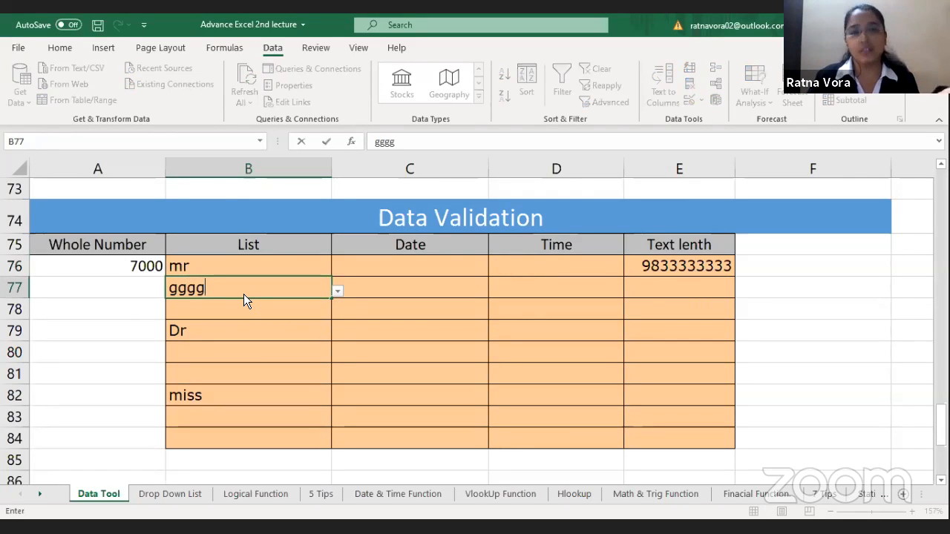
{"action": "key", "text": "Return"}
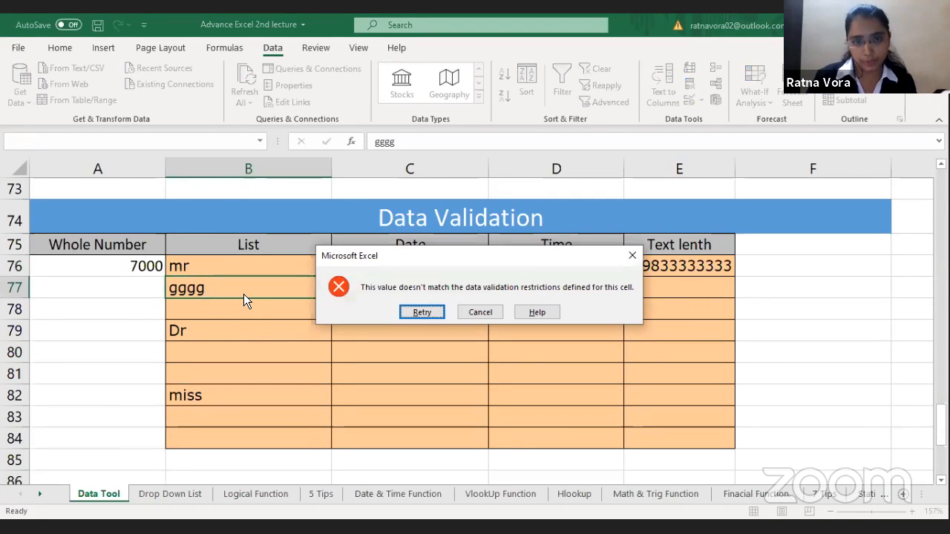
{"action": "key", "text": "Escape"}
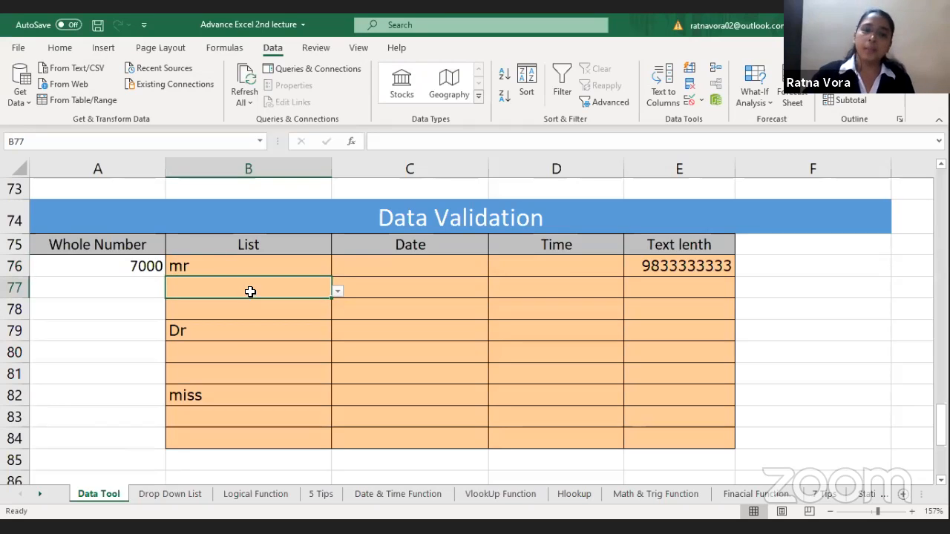
Step: Start a validation rule for C76:C84 that allows a Date with the between condition
{"action": "left_click", "coordinate": [433, 262]}
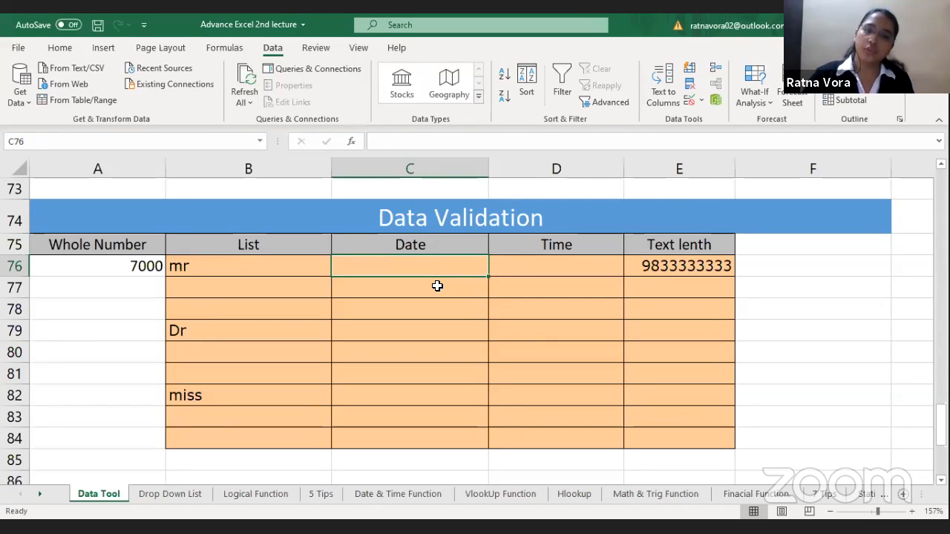
{"action": "left_click_drag", "start_coordinate": [437, 268], "coordinate": [448, 446]}
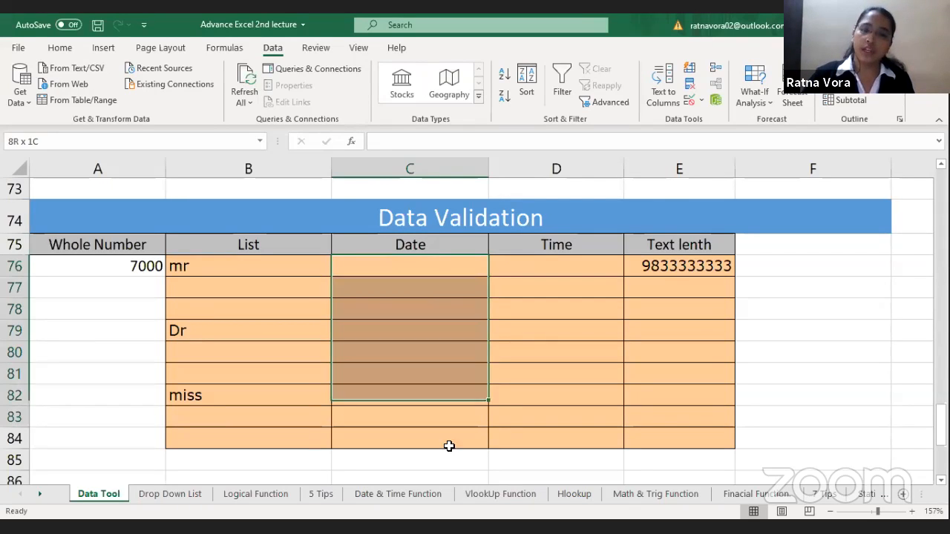
{"action": "left_click", "coordinate": [689, 104]}
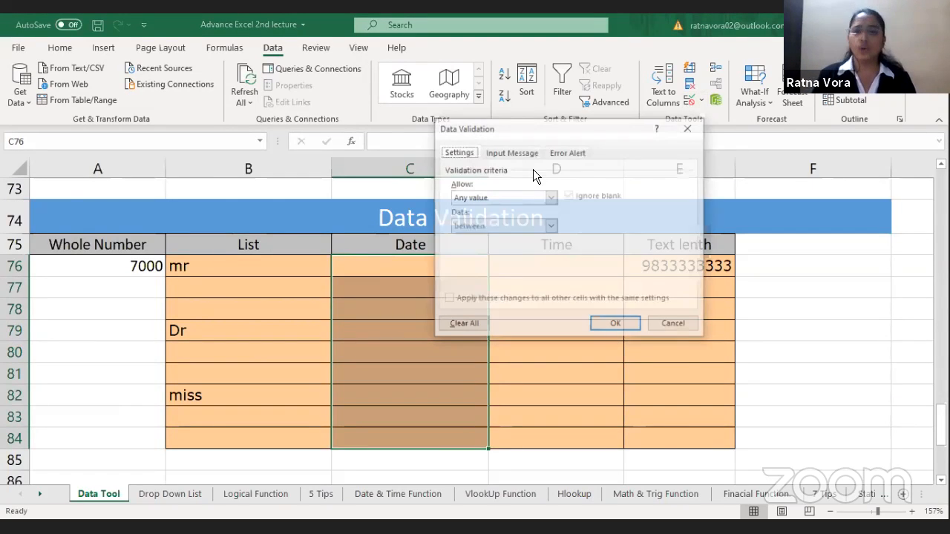
{"action": "left_click", "coordinate": [493, 195]}
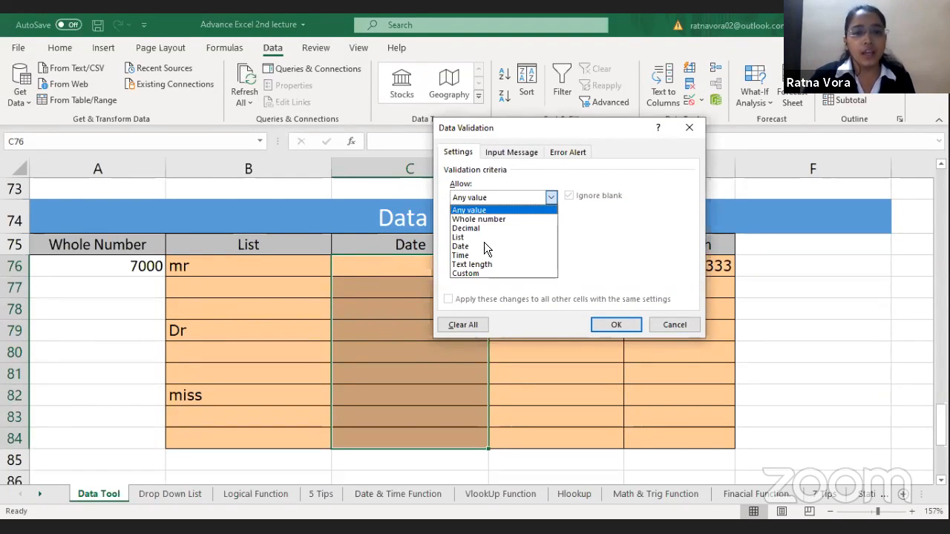
{"action": "left_click", "coordinate": [484, 246]}
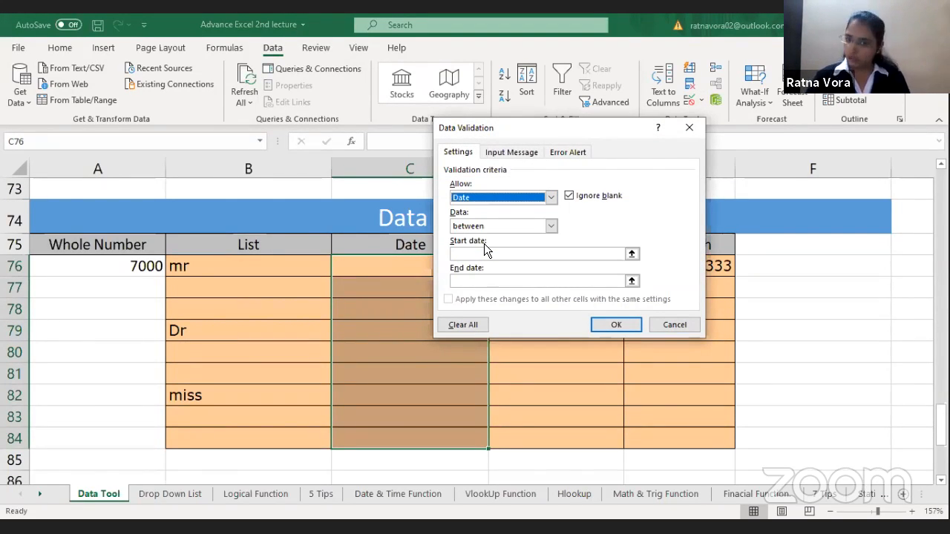
{"action": "left_click", "coordinate": [524, 224]}
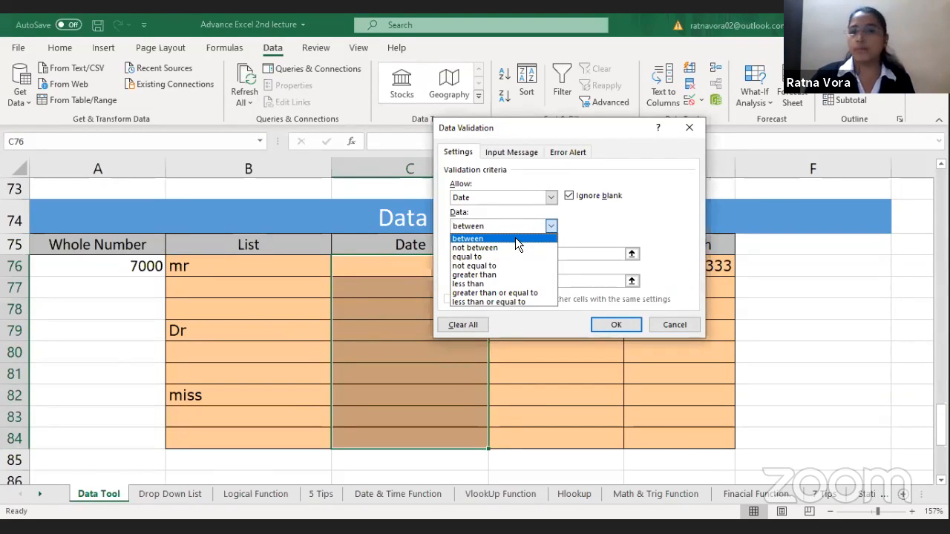
{"action": "left_click", "coordinate": [515, 238]}
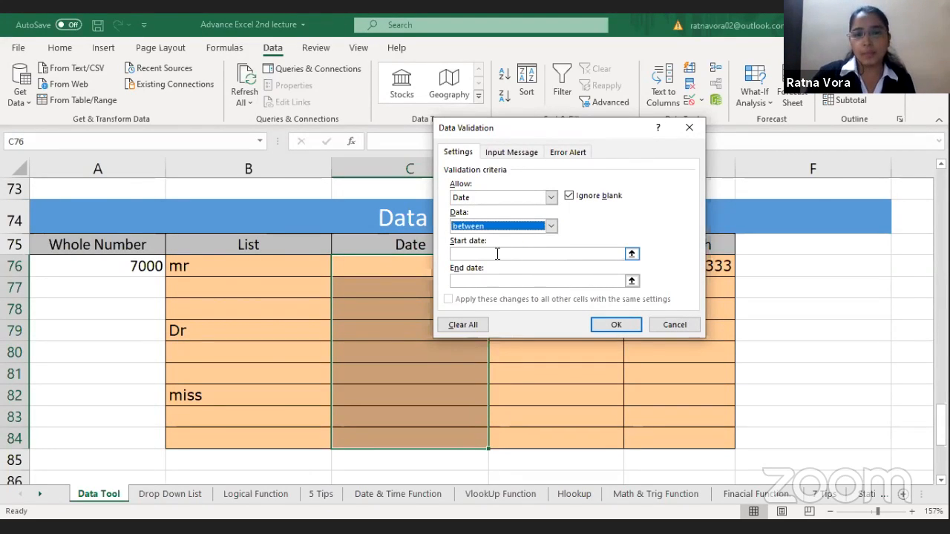
Step: Set the date rule's start date to 1/1/2019 and end date to 1/4/2020, and apply it to C76:C84
{"action": "left_click", "coordinate": [498, 254]}
{"action": "type", "text": "1/1/"}
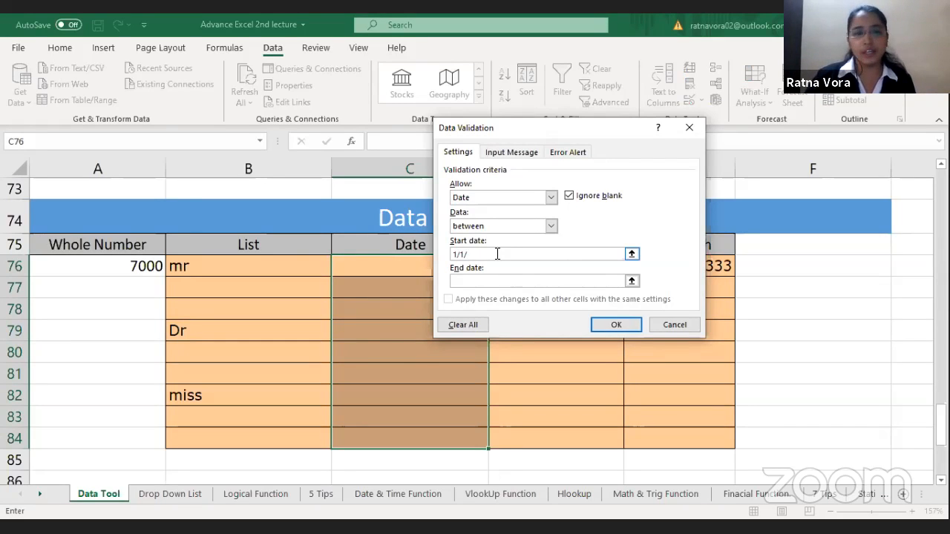
{"action": "type", "text": "2019"}
{"action": "left_click", "coordinate": [491, 280]}
{"action": "type", "text": "1/4/2020"}
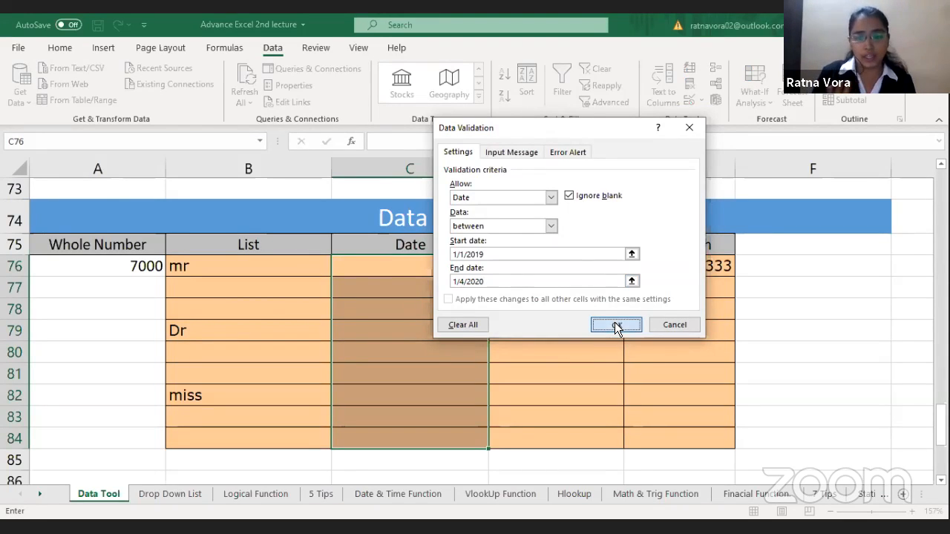
{"action": "key", "text": "Return"}
Step: Enter the date 1/1/2019 in C76
{"action": "left_click", "coordinate": [429, 266]}
{"action": "type", "text": "1/4"}
{"action": "type", "text": "/"}
{"action": "key", "text": "BackSpace"}
{"action": "key", "text": "BackSpace"}
{"action": "type", "text": "1/20"}
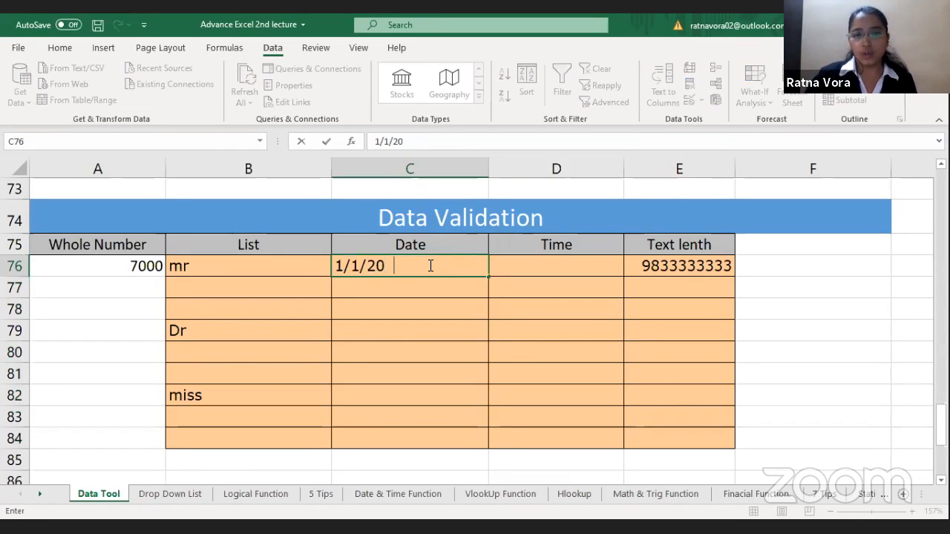
{"action": "key", "text": "BackSpace"}
{"action": "type", "text": "1"}
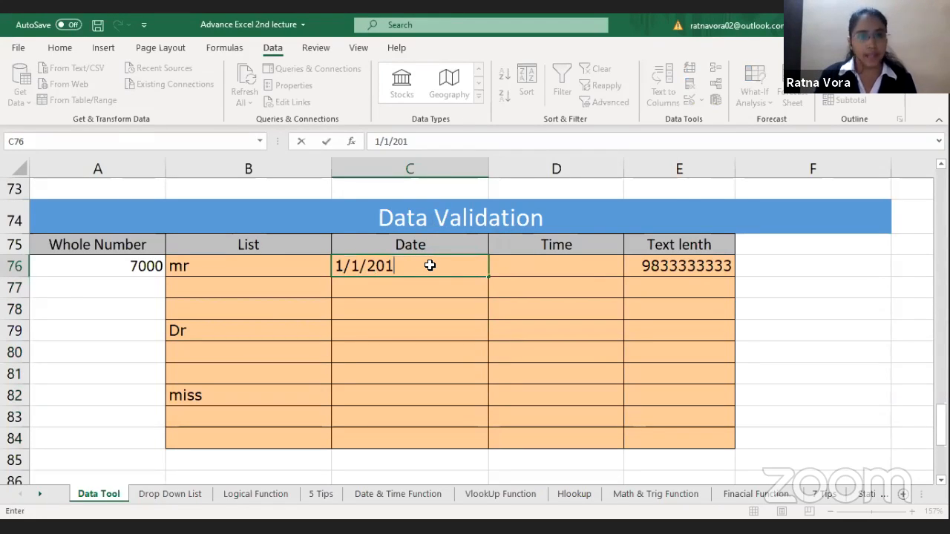
{"action": "type", "text": "9"}
{"action": "key", "text": "Return"}
Step: Try to enter 1/4/2016 in C77 to test the date rule, and cancel the entry
{"action": "type", "text": "1/4/2016"}
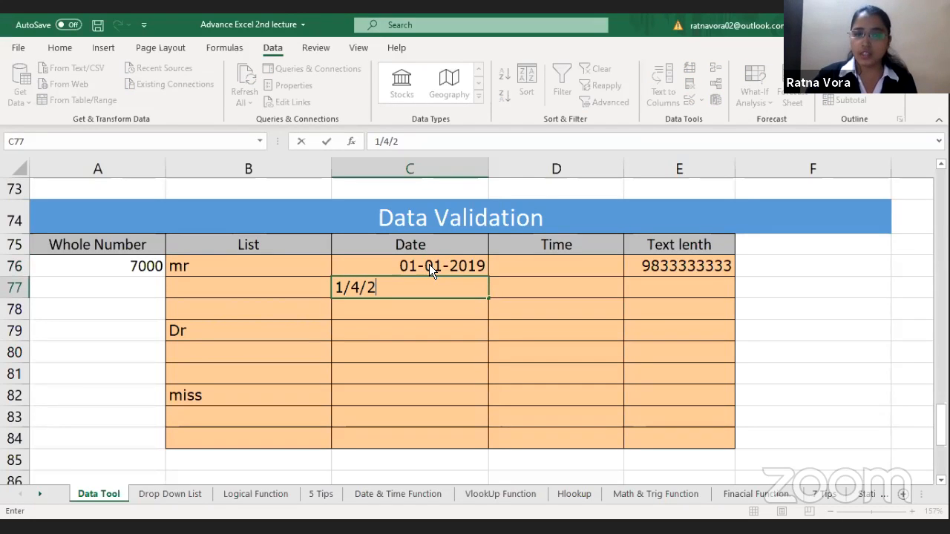
{"action": "key", "text": "Return"}
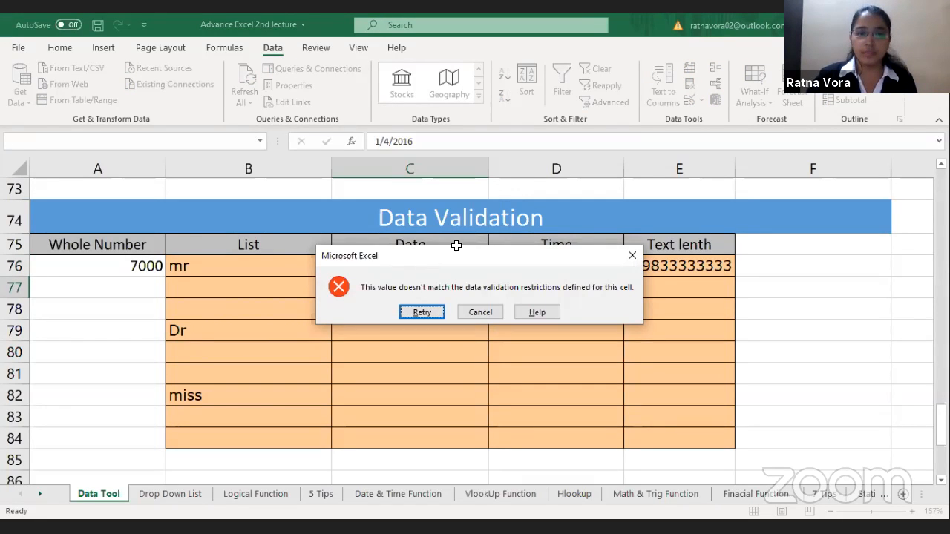
{"action": "key", "text": "Escape"}
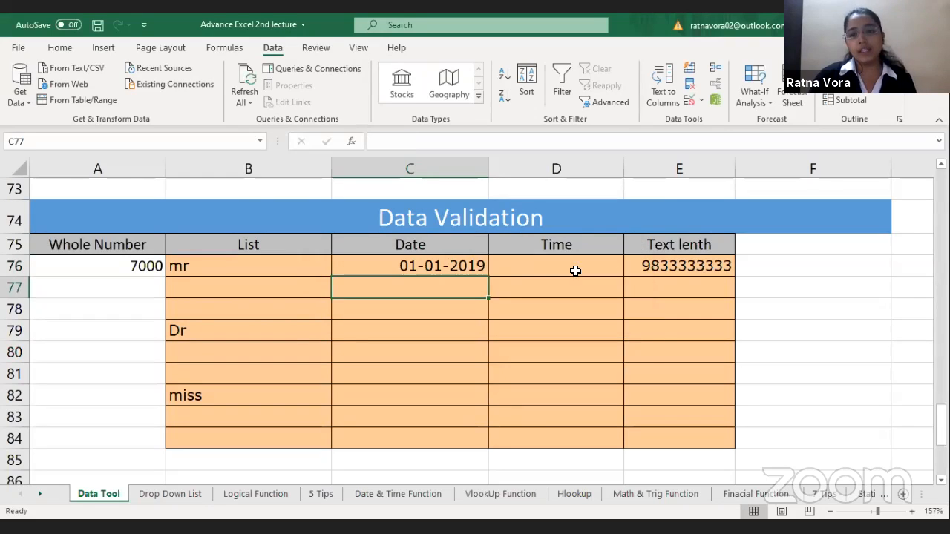
Step: Clear the contents of E76:E84 in the Text lenth column
{"action": "left_click", "coordinate": [698, 266]}
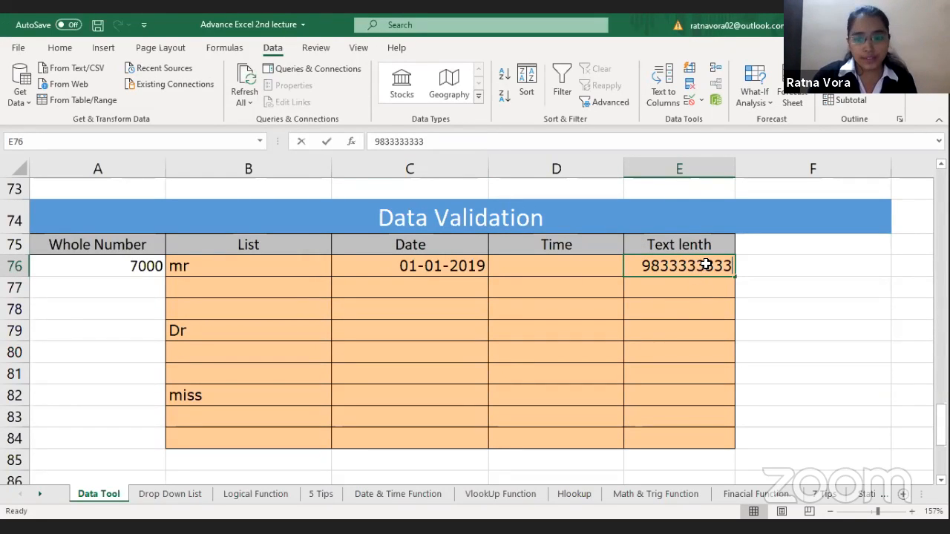
{"action": "double_click", "coordinate": [697, 266]}
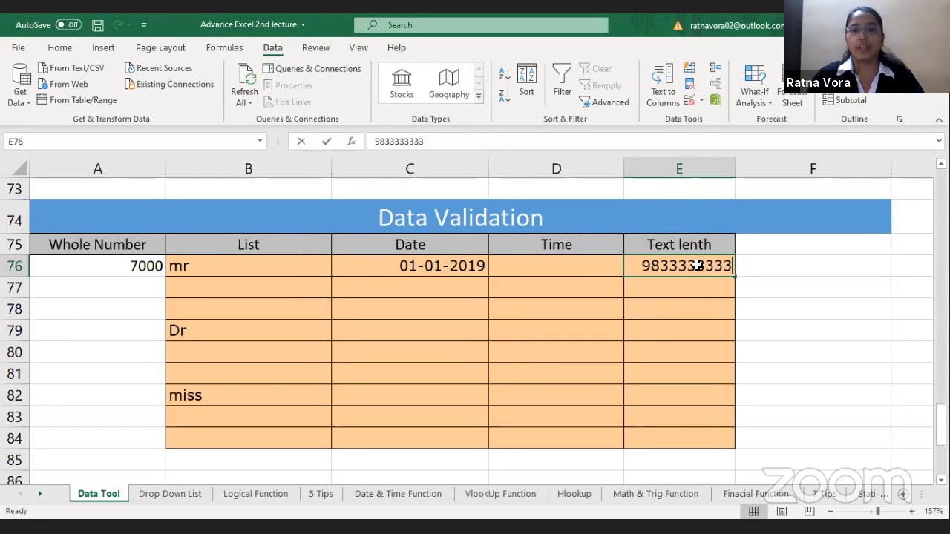
{"action": "key", "text": "Escape"}
{"action": "left_click", "coordinate": [689, 445], "text": "shift"}
{"action": "key", "text": "Delete"}
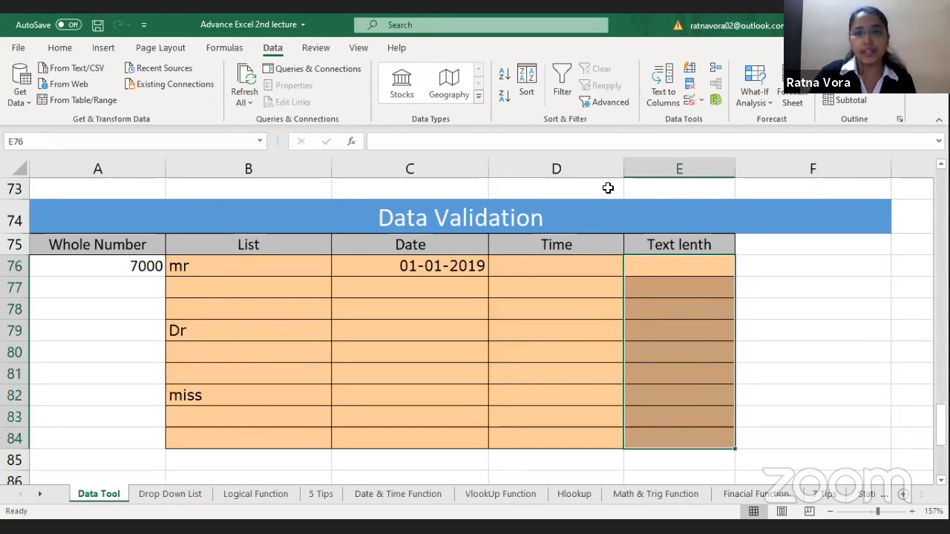
Step: Apply a Text length validation rule to E76:E84 that requires a length equal to 10
{"action": "left_click", "coordinate": [688, 101]}
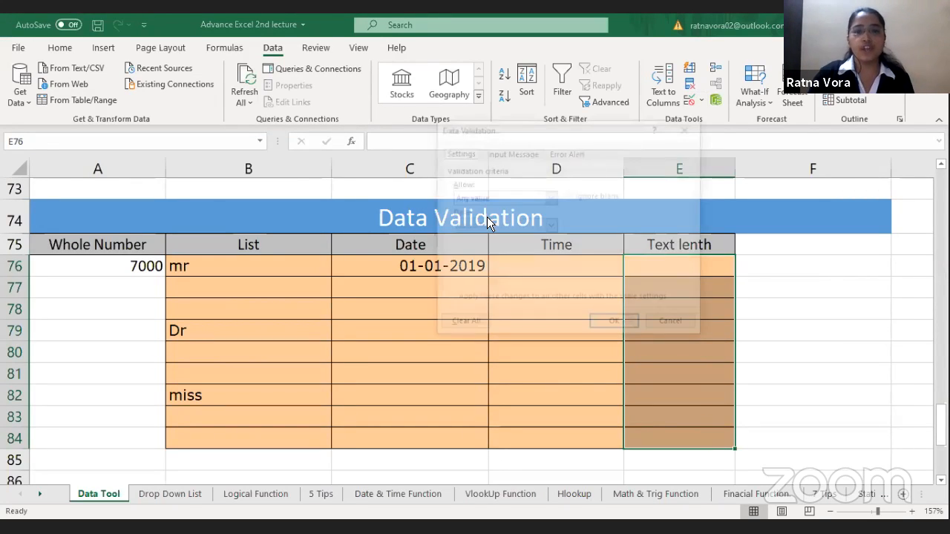
{"action": "left_click", "coordinate": [495, 196]}
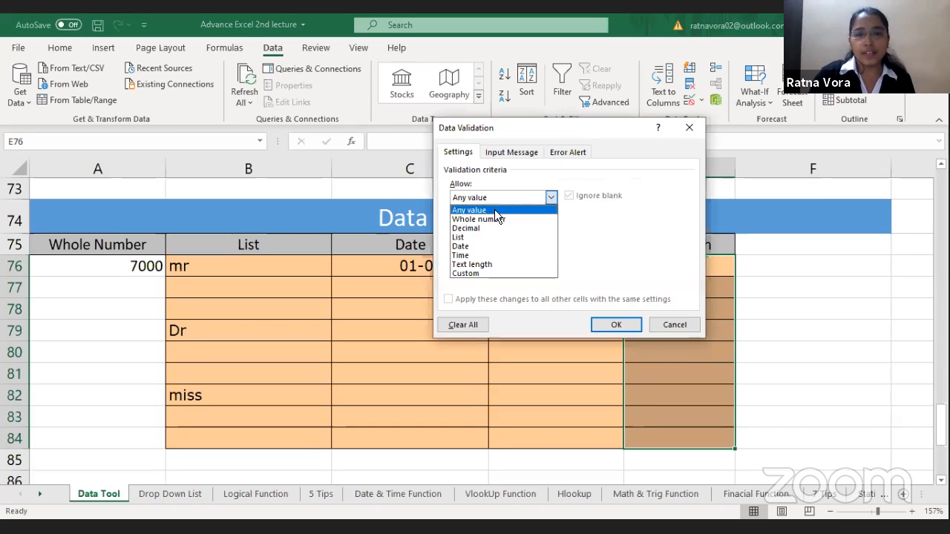
{"action": "left_click", "coordinate": [488, 264]}
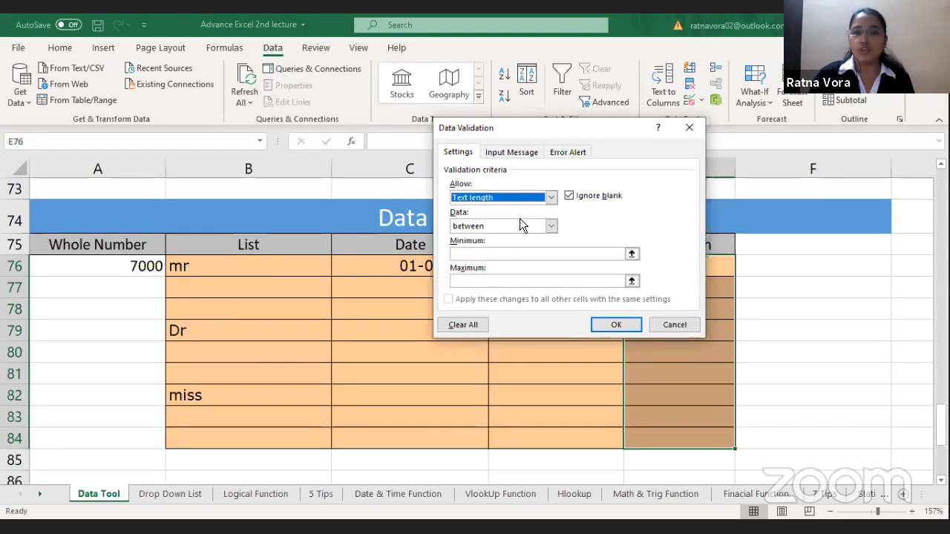
{"action": "left_click", "coordinate": [550, 225]}
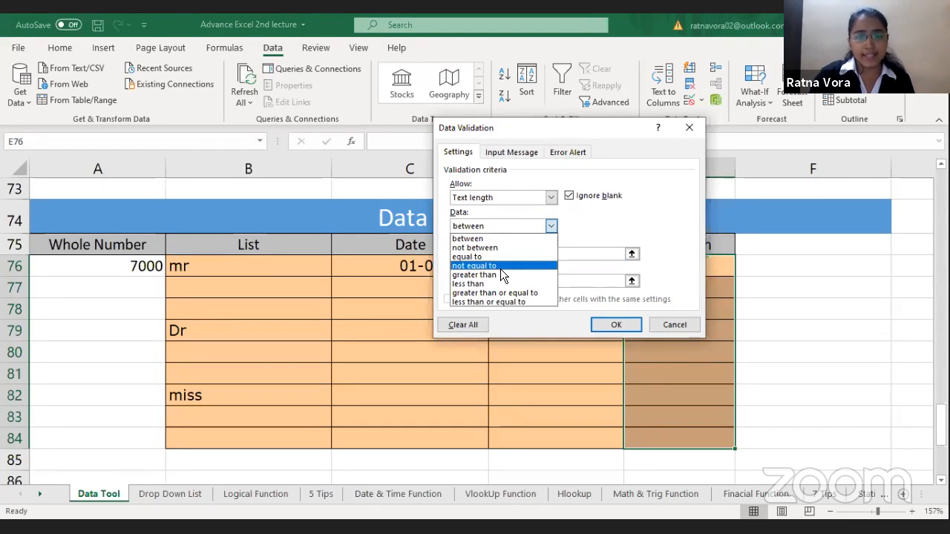
{"action": "left_click", "coordinate": [504, 256]}
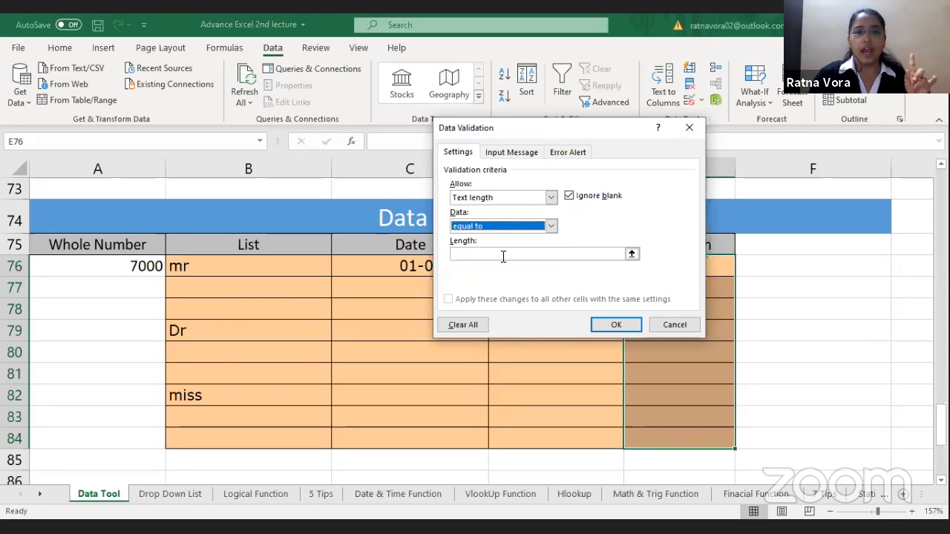
{"action": "left_click", "coordinate": [503, 256]}
{"action": "type", "text": "10"}
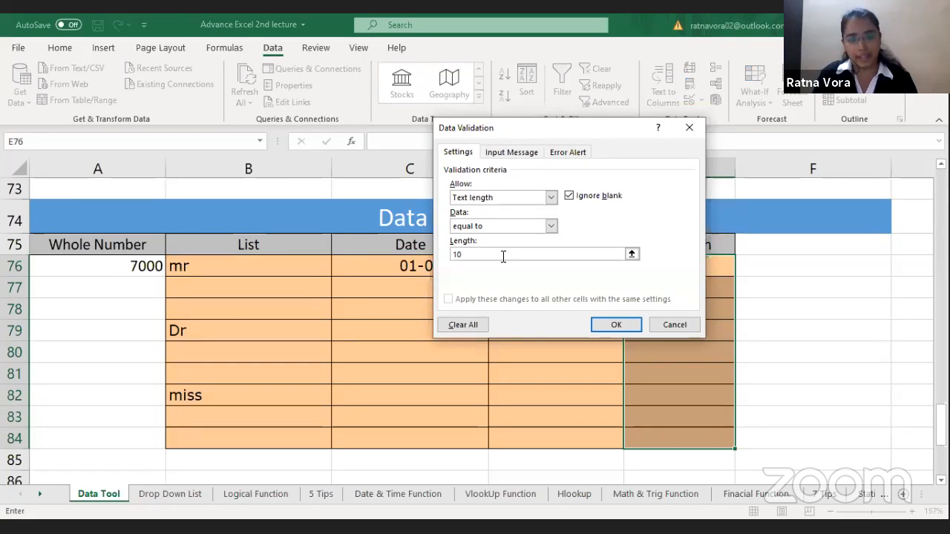
{"action": "left_click", "coordinate": [615, 325]}
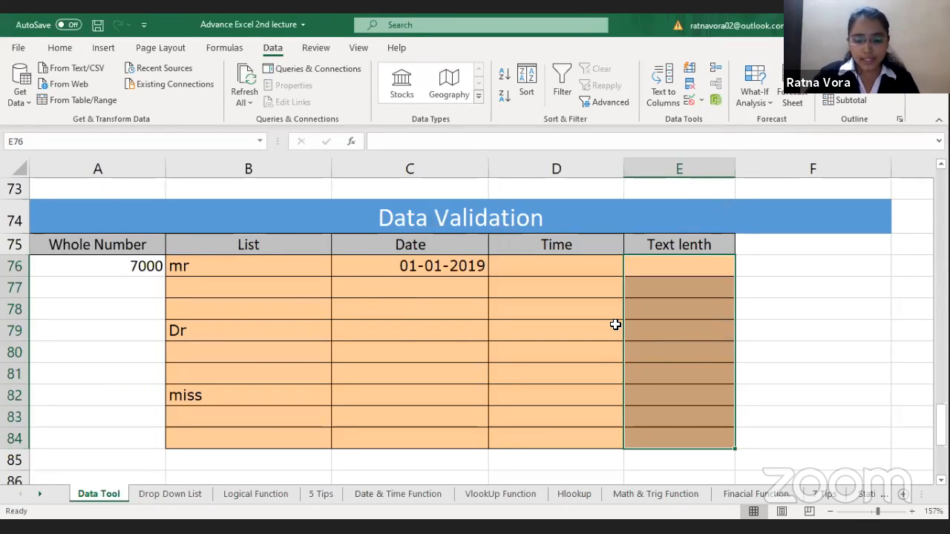
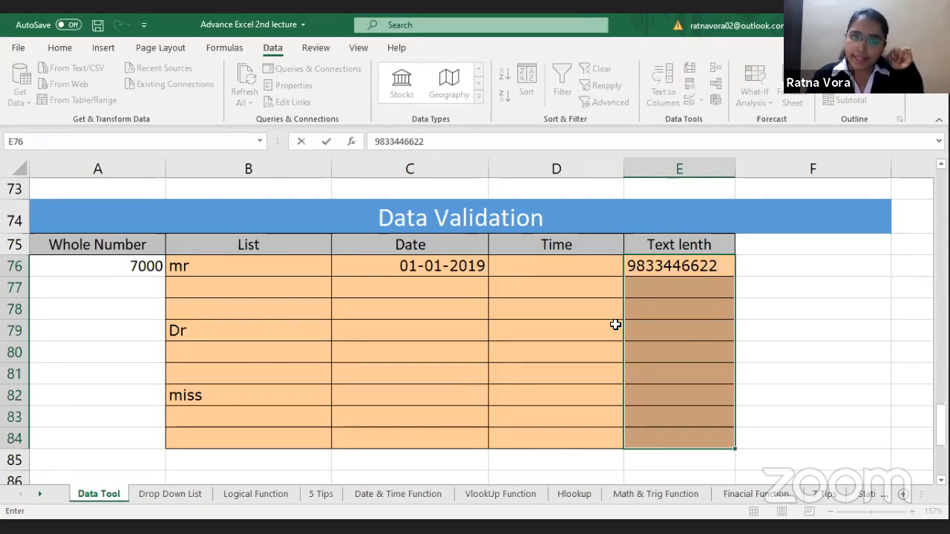
Step: Enter a ten-digit phone number in E76
{"action": "key", "text": "Return"}
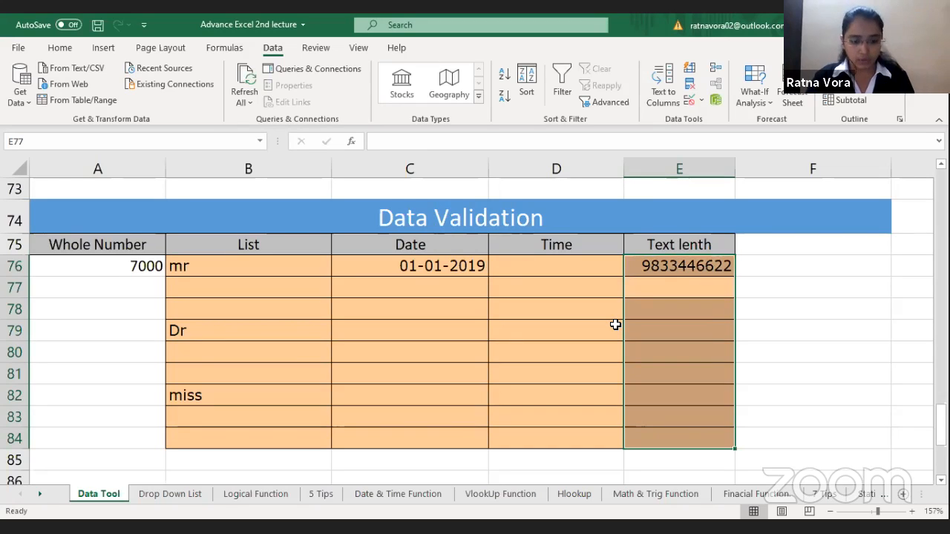
Step: Try to enter 5555 in E77 to test the text length rule, and cancel the entry
{"action": "type", "text": "5555"}
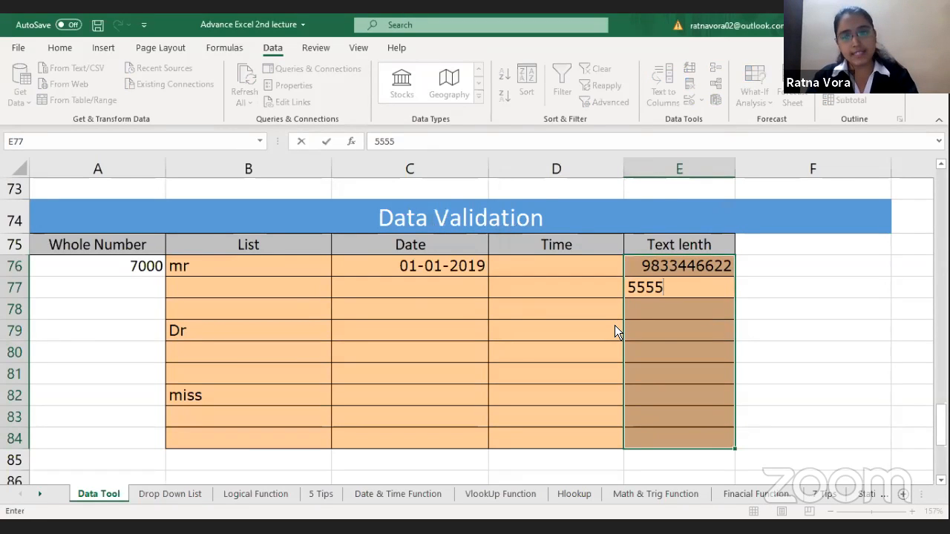
{"action": "key", "text": "Return"}
{"action": "key", "text": "Escape"}
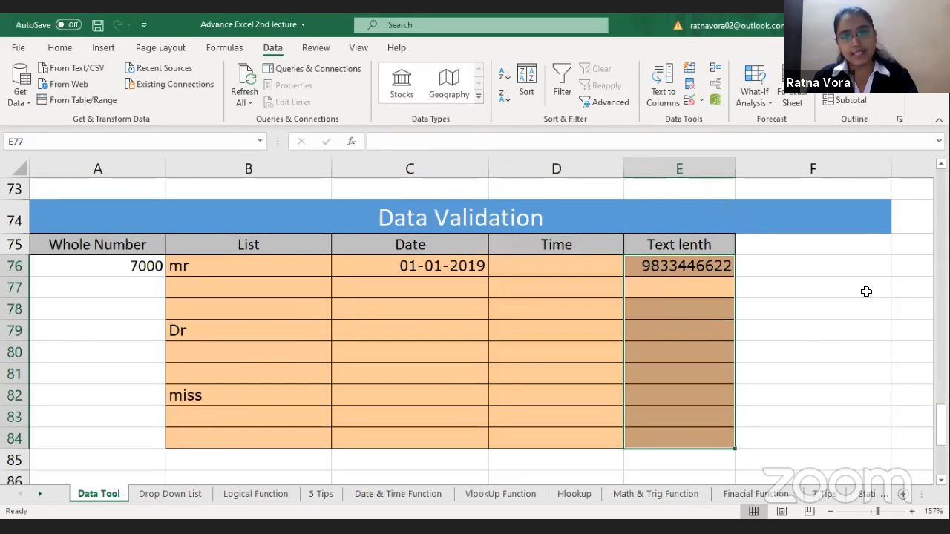
{"action": "key", "text": "Down"}
{"action": "key", "text": "Down"}
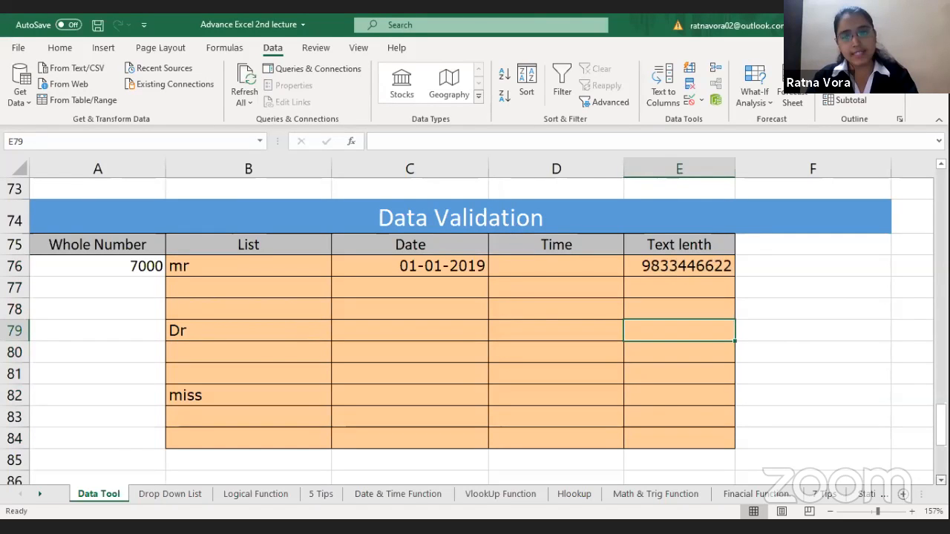
Step: Examine the Goal Seek table's columns from Salary through Net Salary, including the net salary formula in F91
{"action": "scroll", "coordinate": [552, 364], "scroll_direction": "down", "scroll_amount": 3}
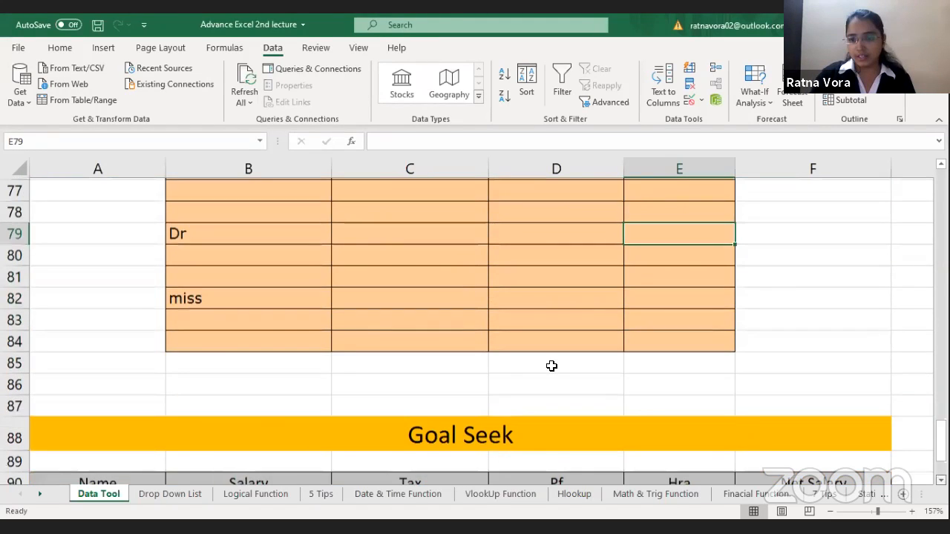
{"action": "scroll", "coordinate": [375, 311], "scroll_direction": "down", "scroll_amount": 2}
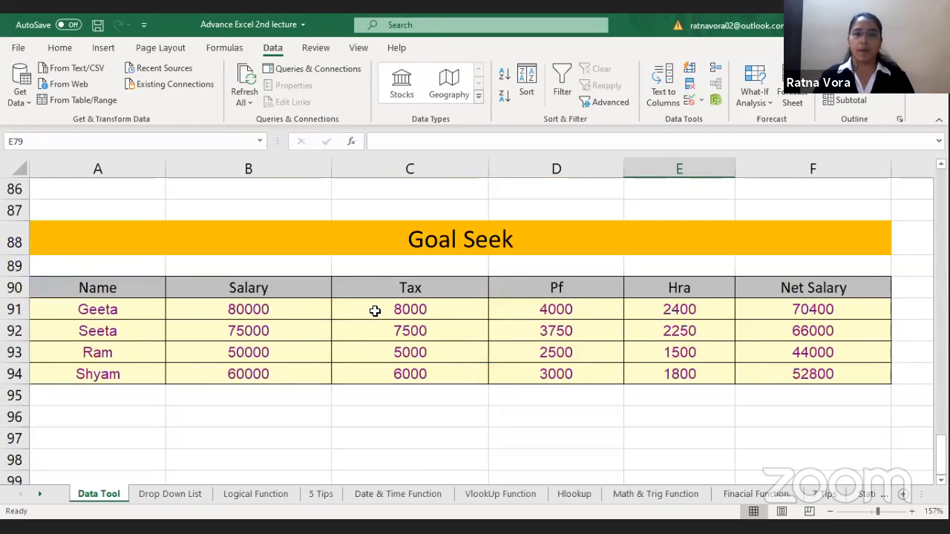
{"action": "left_click", "coordinate": [374, 311]}
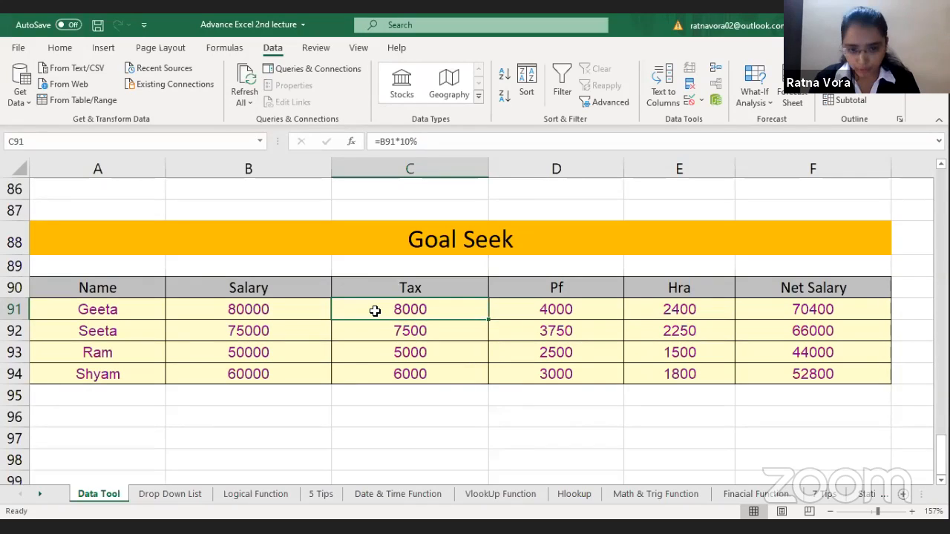
{"action": "left_click", "coordinate": [228, 292]}
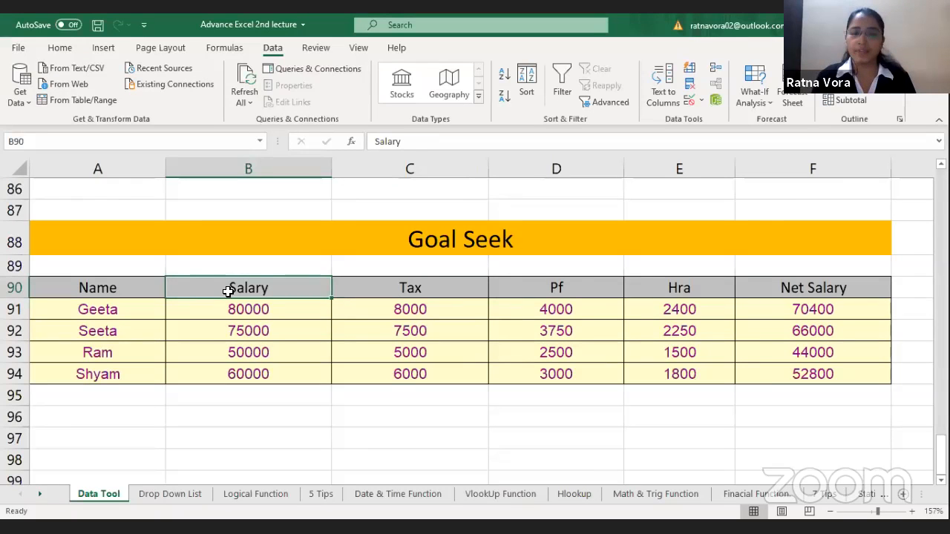
{"action": "key", "text": "Right"}
{"action": "key", "text": "Right"}
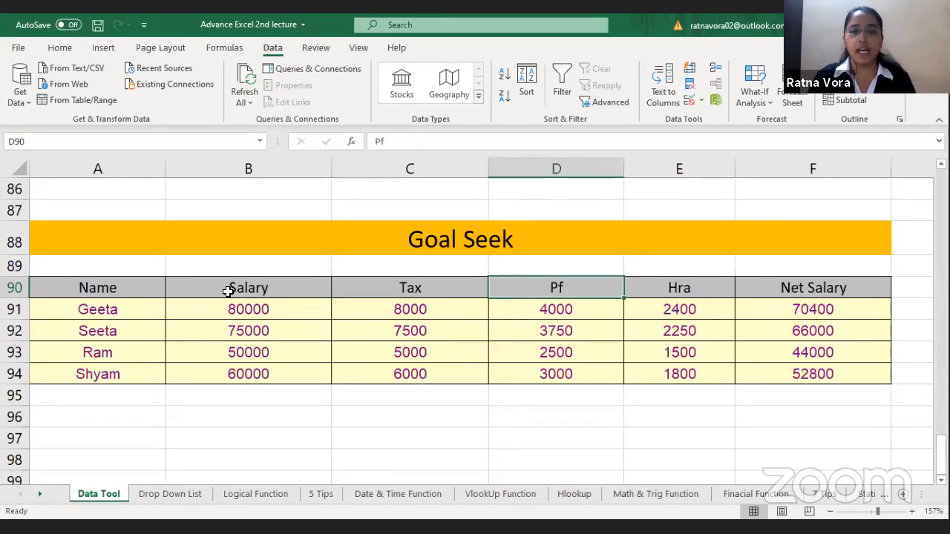
{"action": "key", "text": "Right"}
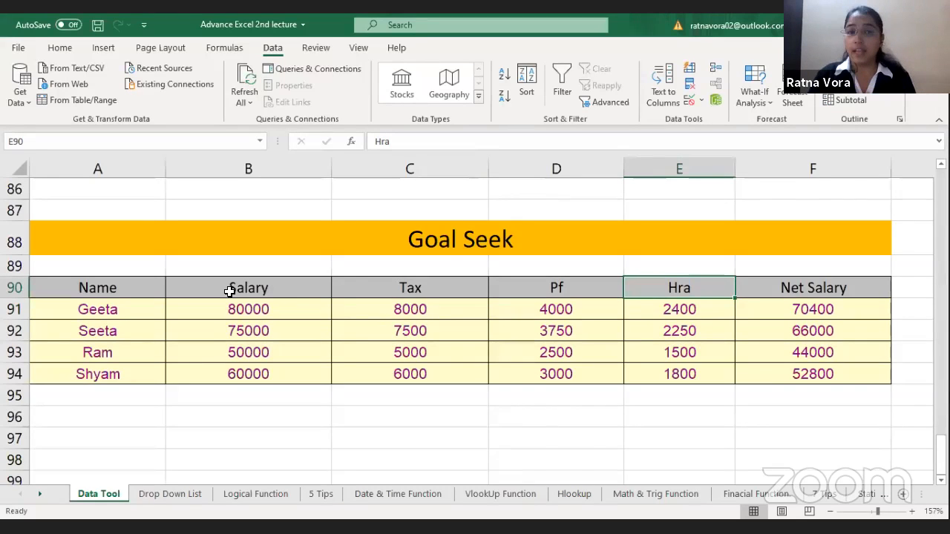
{"action": "key", "text": "Right"}
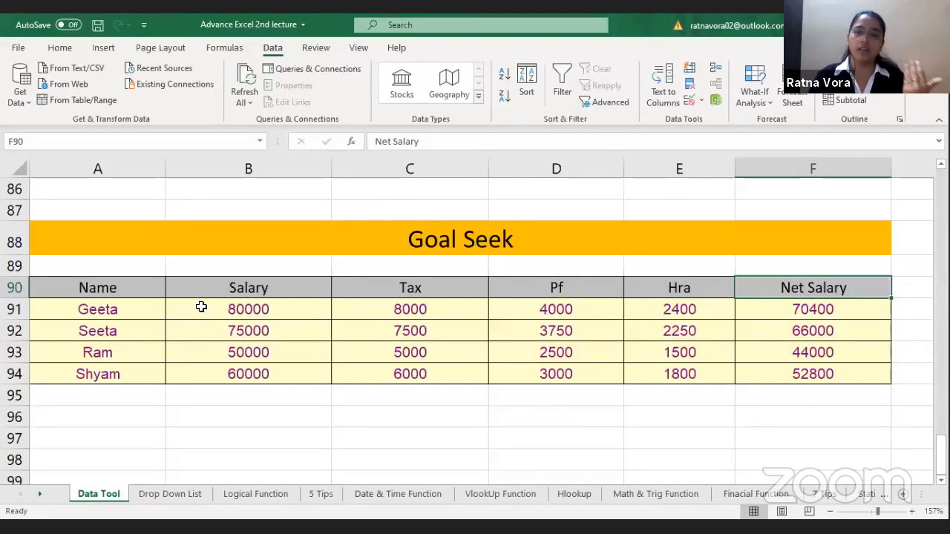
{"action": "key", "text": "Down"}
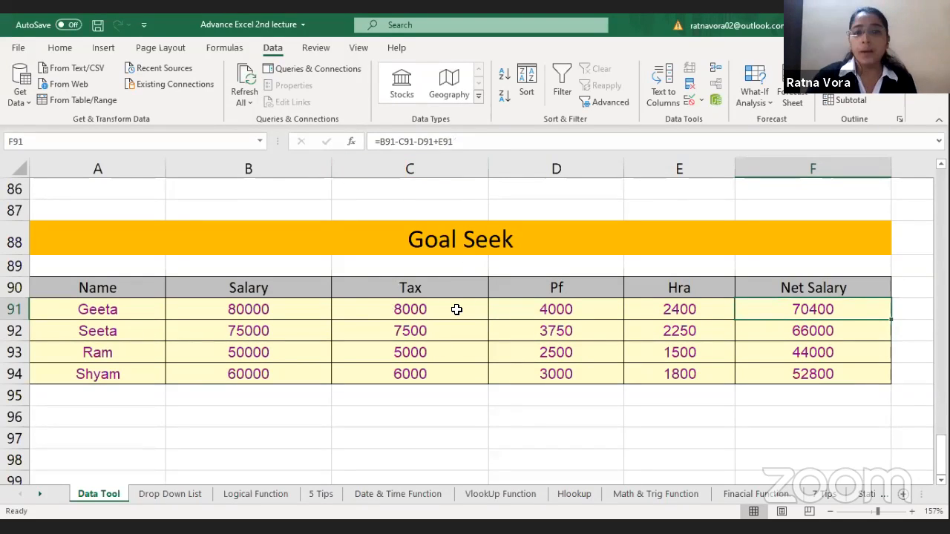
Step: Examine how the Salary, Tax, Pf, Hra and Net Salary cells in row 91 are calculated
{"action": "left_click", "coordinate": [455, 309]}
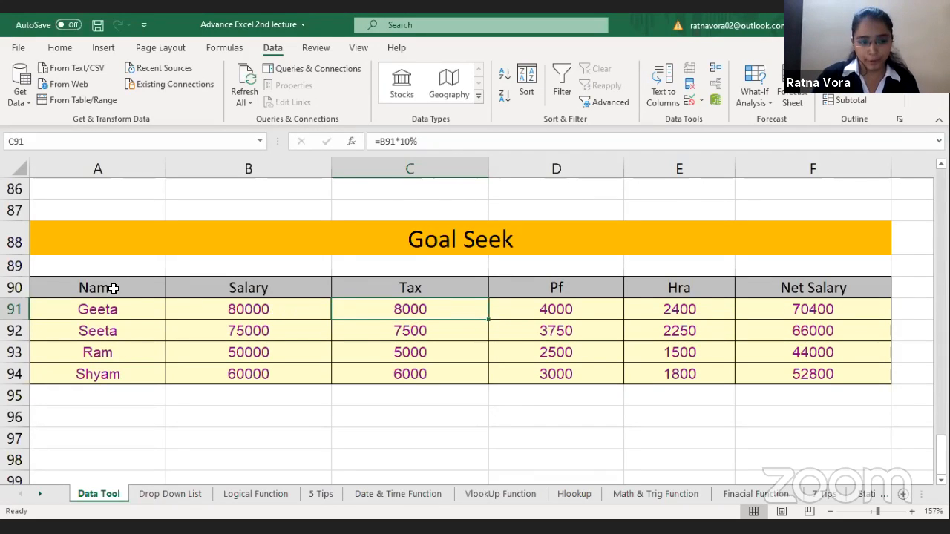
{"action": "key", "text": "Left"}
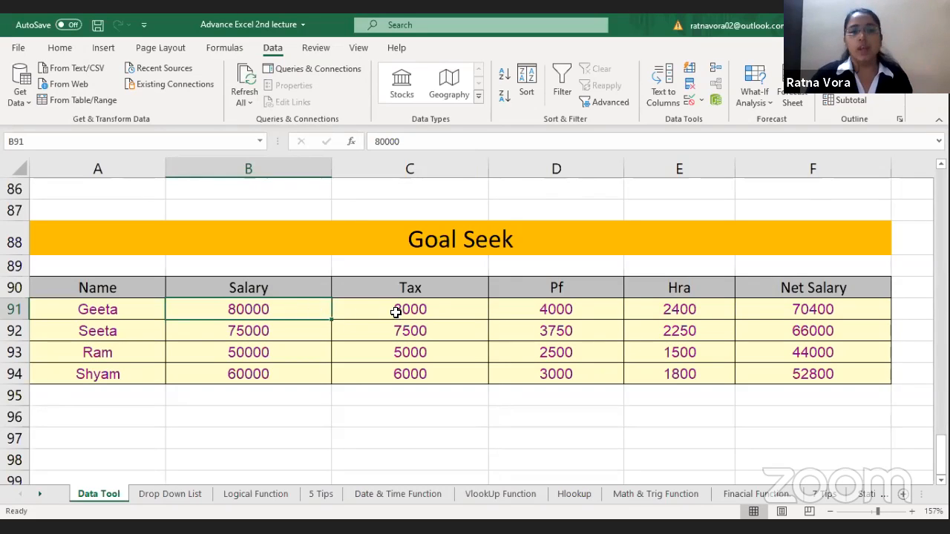
{"action": "left_click", "coordinate": [438, 304]}
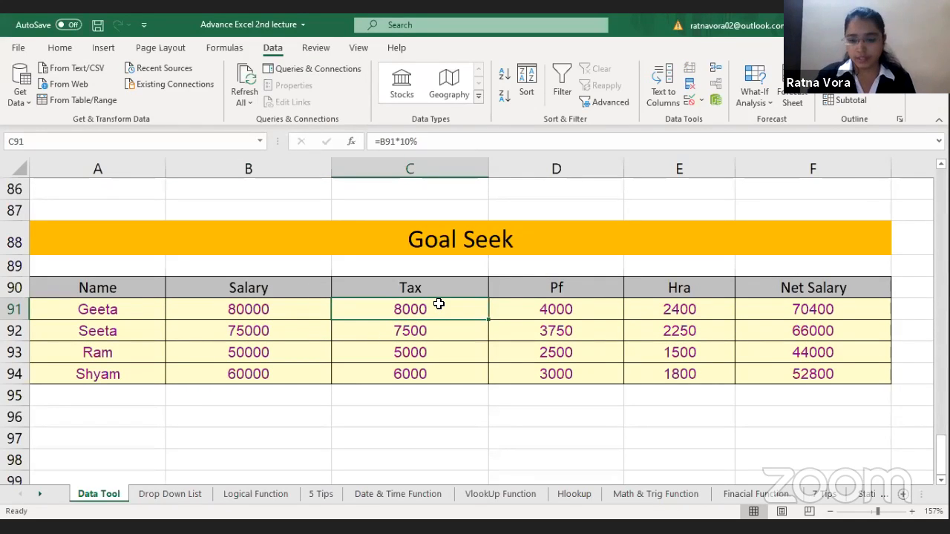
{"action": "key", "text": "Right"}
{"action": "key", "text": "Right"}
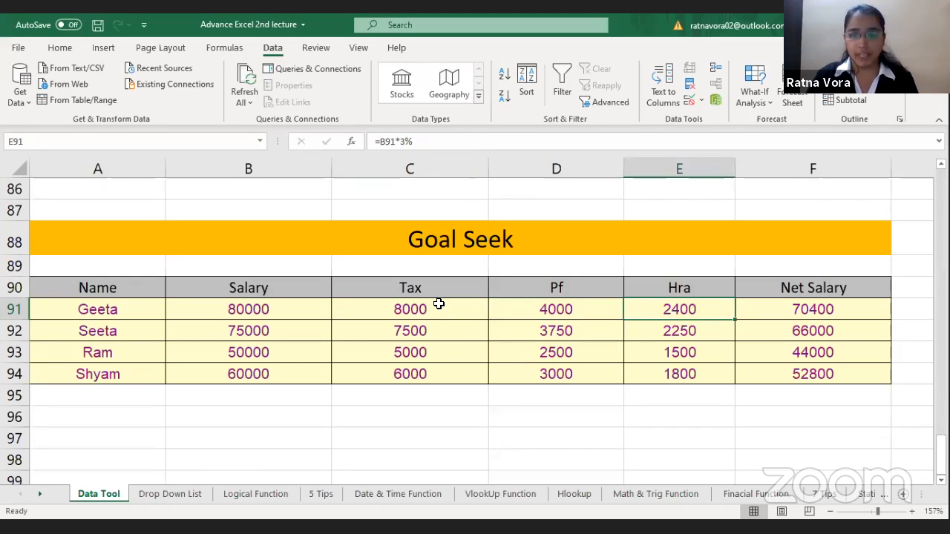
{"action": "key", "text": "Right"}
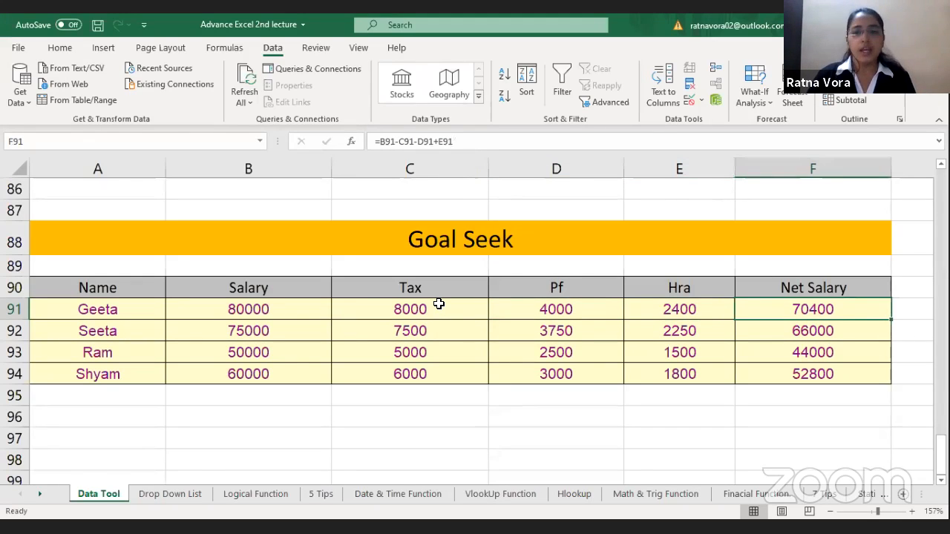
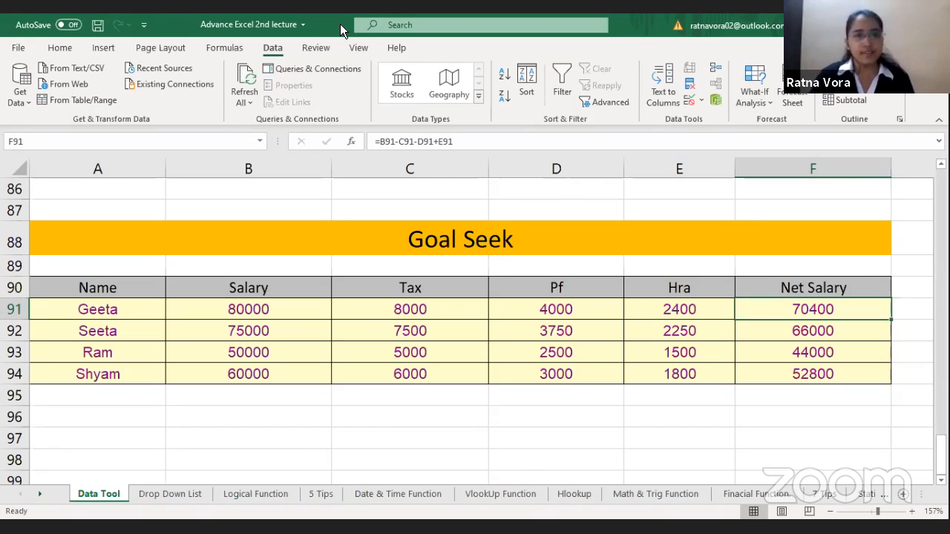
Step: Try Goal Seek on the net salary in F91 with a target of 80000 by changing B91, and discard the result
{"action": "left_click", "coordinate": [754, 98]}
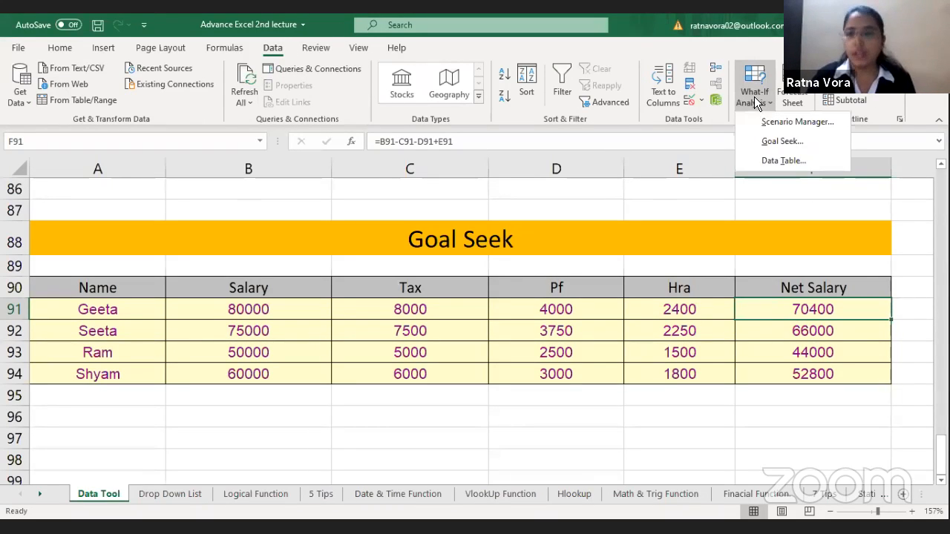
{"action": "left_click", "coordinate": [775, 143]}
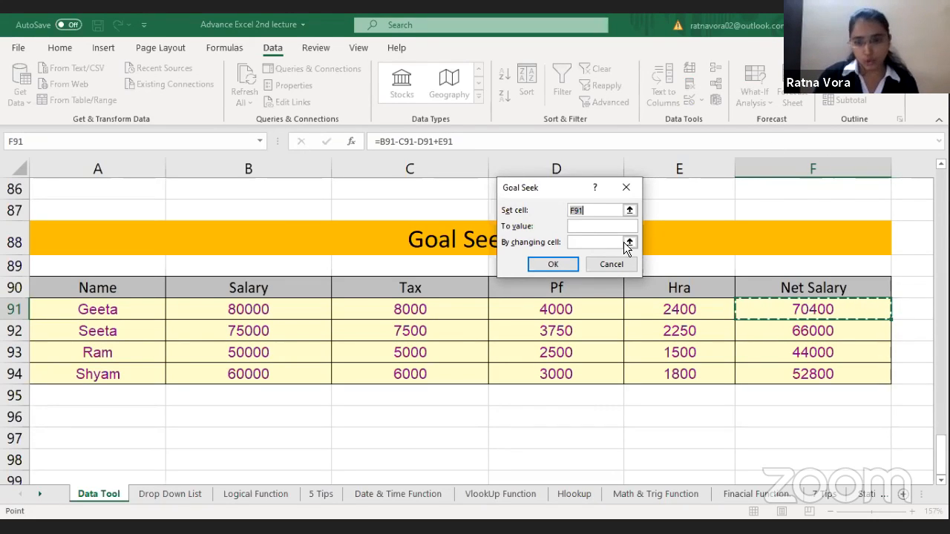
{"action": "left_click", "coordinate": [609, 226]}
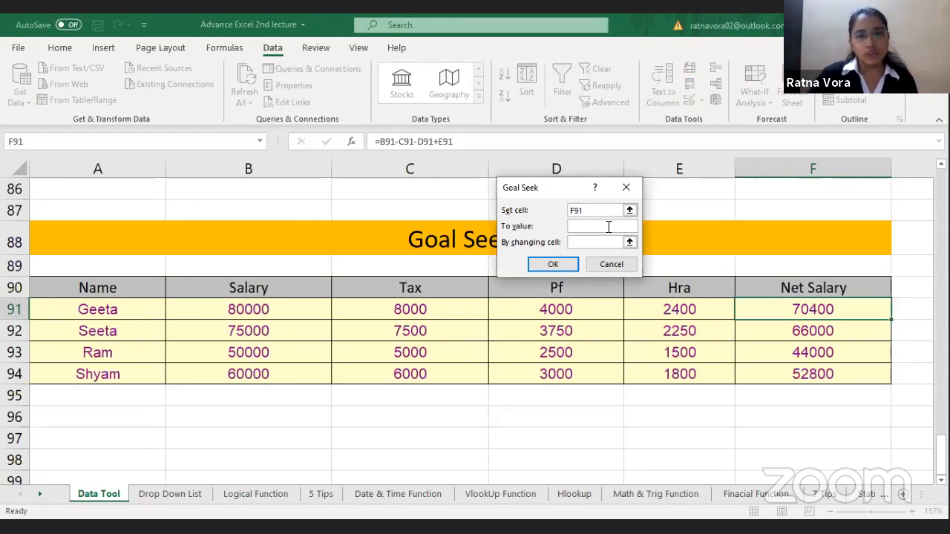
{"action": "type", "text": "80000"}
{"action": "key", "text": "Tab"}
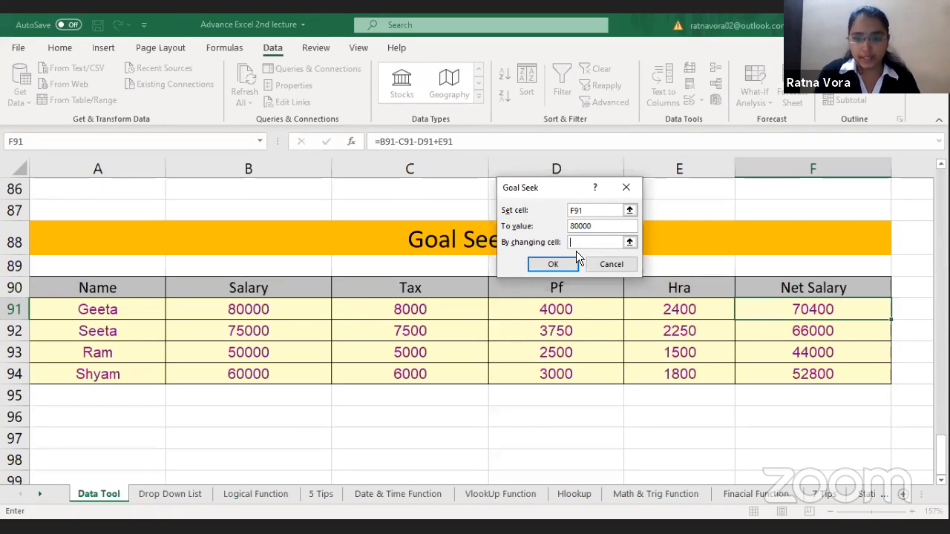
{"action": "left_click", "coordinate": [251, 308]}
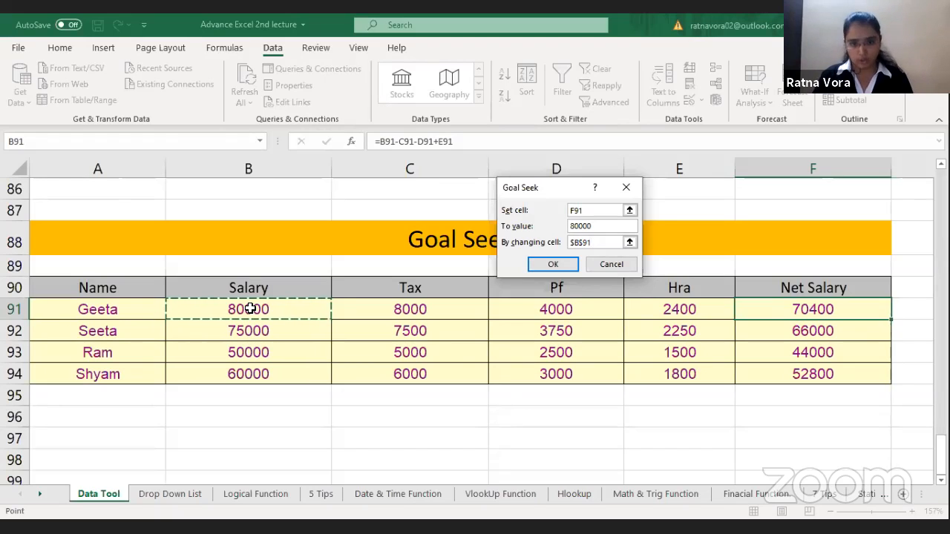
{"action": "left_click", "coordinate": [561, 266]}
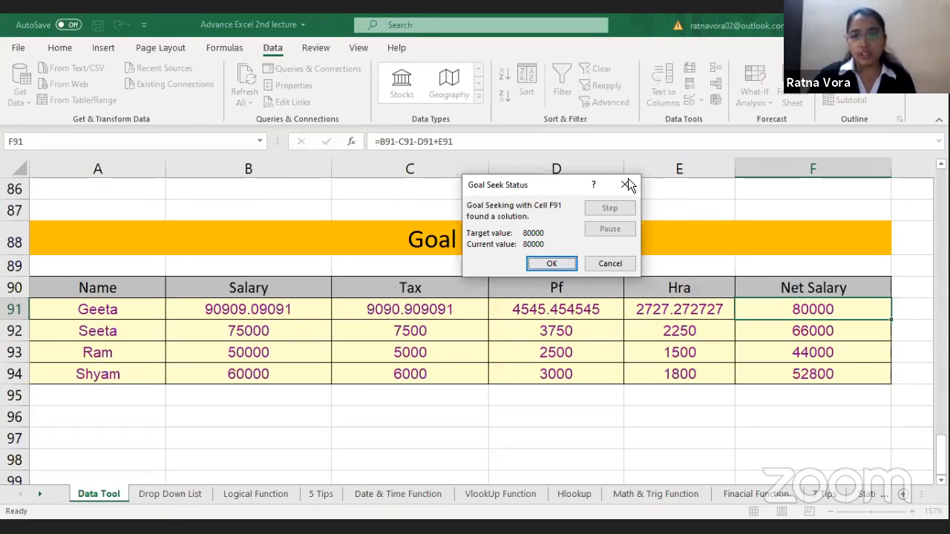
{"action": "key", "text": "Escape"}
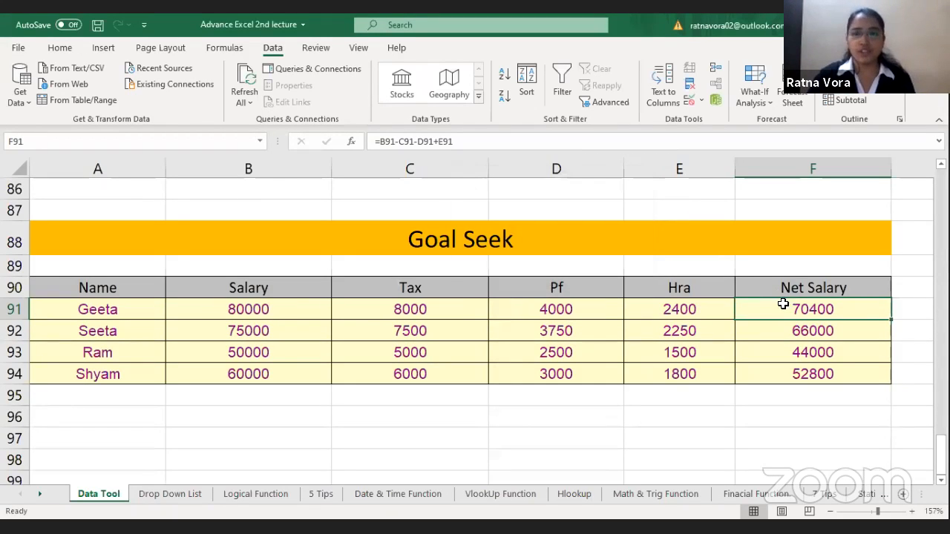
Step: Run Goal Seek to bring the net salary in F91 to 80000 by changing the salary in B91, and keep the result
{"action": "left_click", "coordinate": [754, 104]}
{"action": "left_click", "coordinate": [765, 145]}
{"action": "left_click", "coordinate": [560, 224]}
{"action": "type", "text": "80000"}
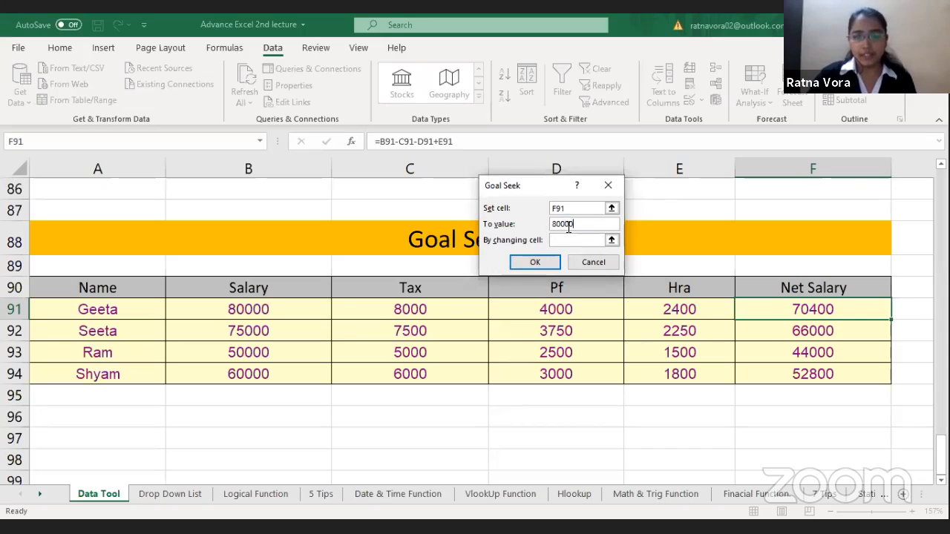
{"action": "left_click", "coordinate": [572, 240]}
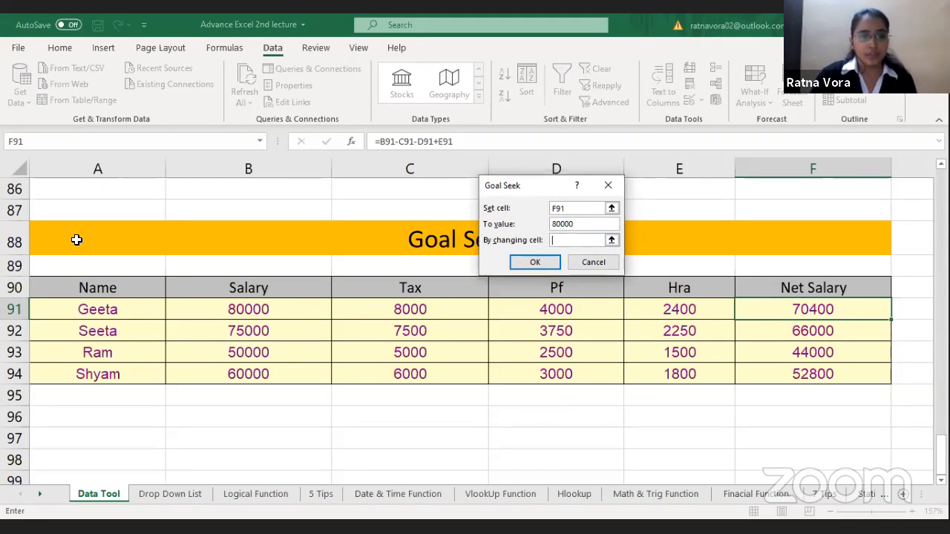
{"action": "left_click", "coordinate": [234, 310]}
{"action": "left_click", "coordinate": [532, 263]}
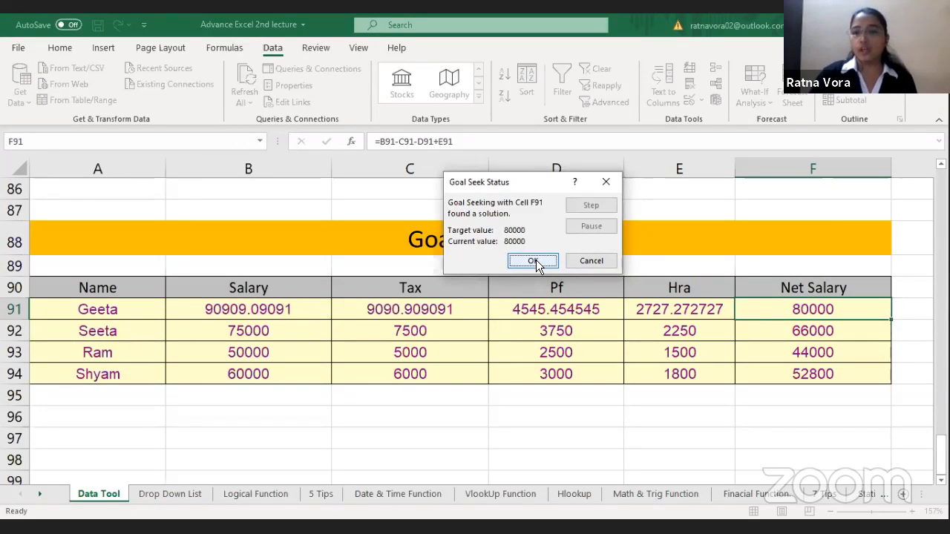
{"action": "key", "text": "Return"}
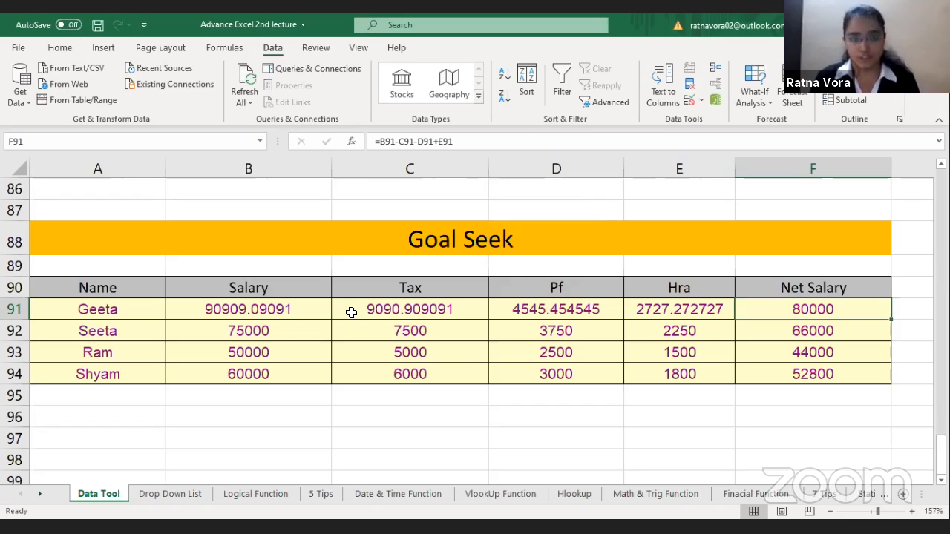
Step: Look at the Drop Down List sheet, and return to the Data Tool sheet to check the List entry in B76
{"action": "left_click", "coordinate": [170, 496]}
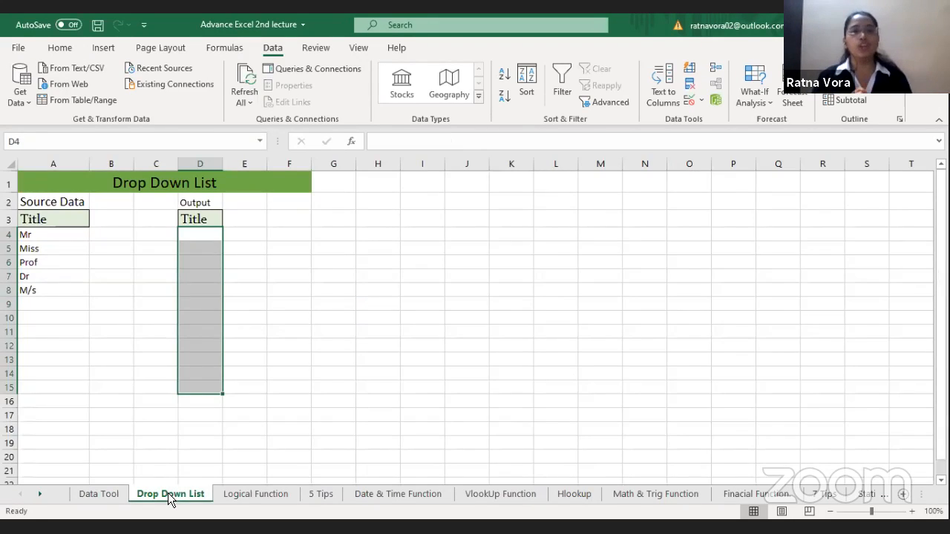
{"action": "left_click", "coordinate": [112, 499]}
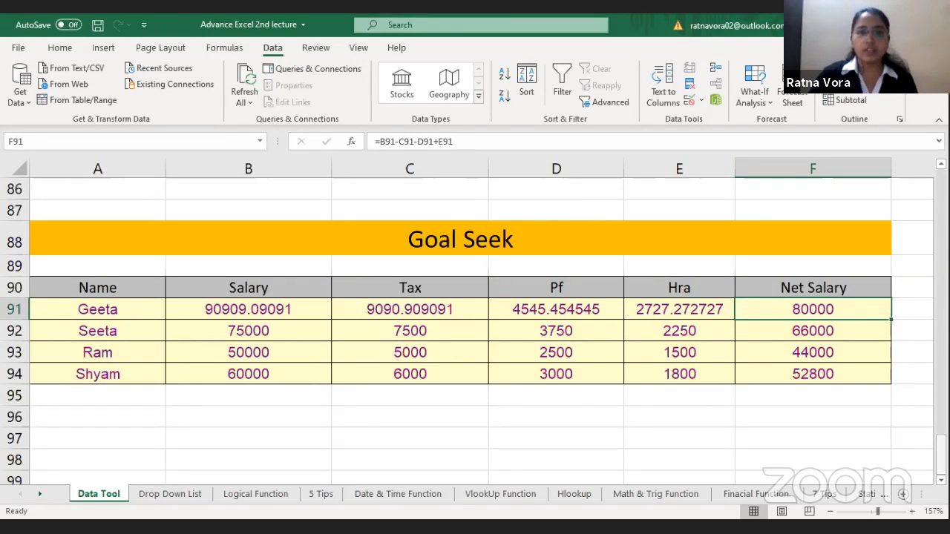
{"action": "scroll", "coordinate": [233, 202], "scroll_direction": "up", "scroll_amount": 4}
{"action": "left_click", "coordinate": [234, 205]}
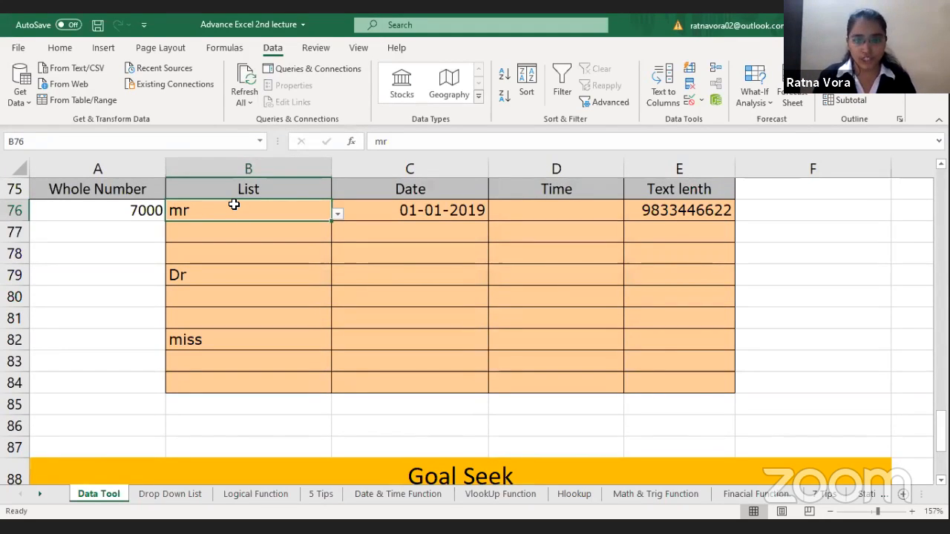
Step: Examine the Drop Down List sheet's heading, the Source Data titles in column A and the Output Title column
{"action": "left_click", "coordinate": [188, 493]}
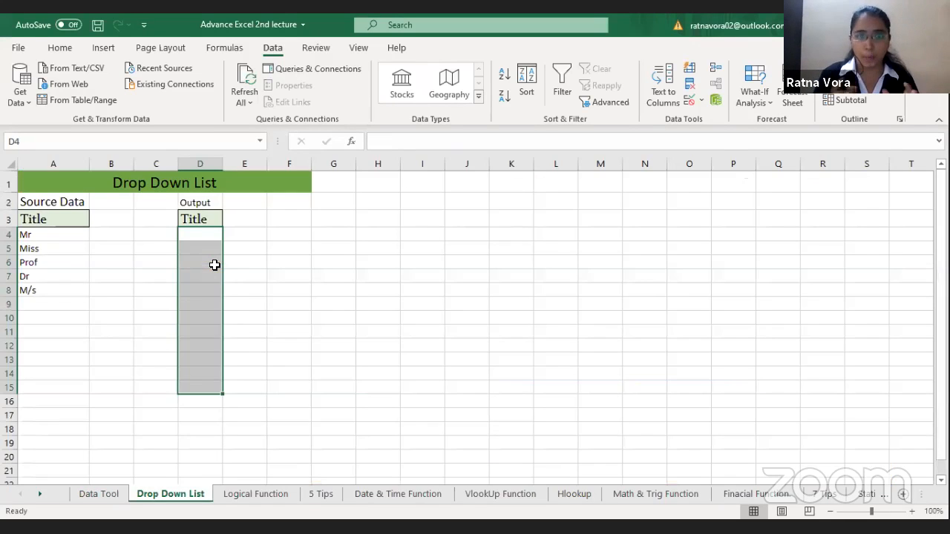
{"action": "left_click", "coordinate": [214, 265]}
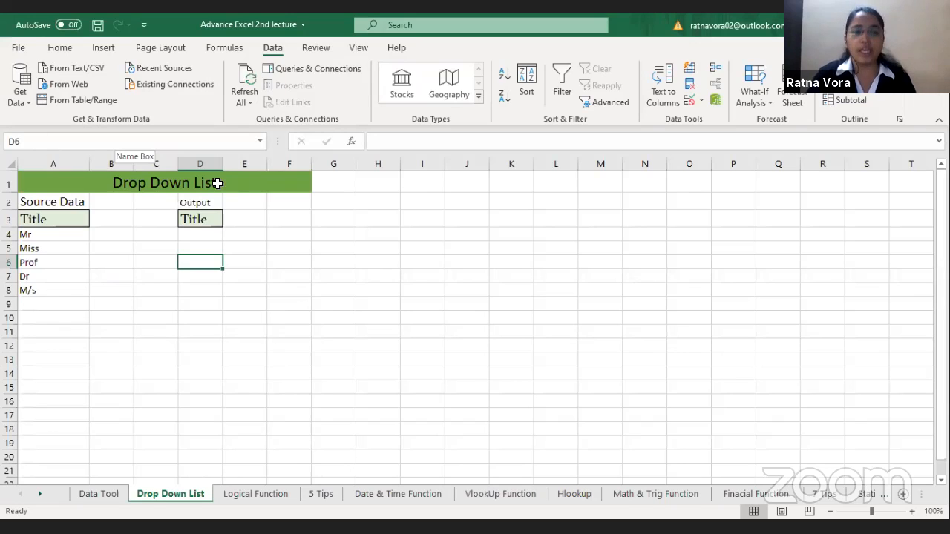
{"action": "key", "text": "Up"}
{"action": "key", "text": "Up"}
{"action": "left_click", "coordinate": [179, 185]}
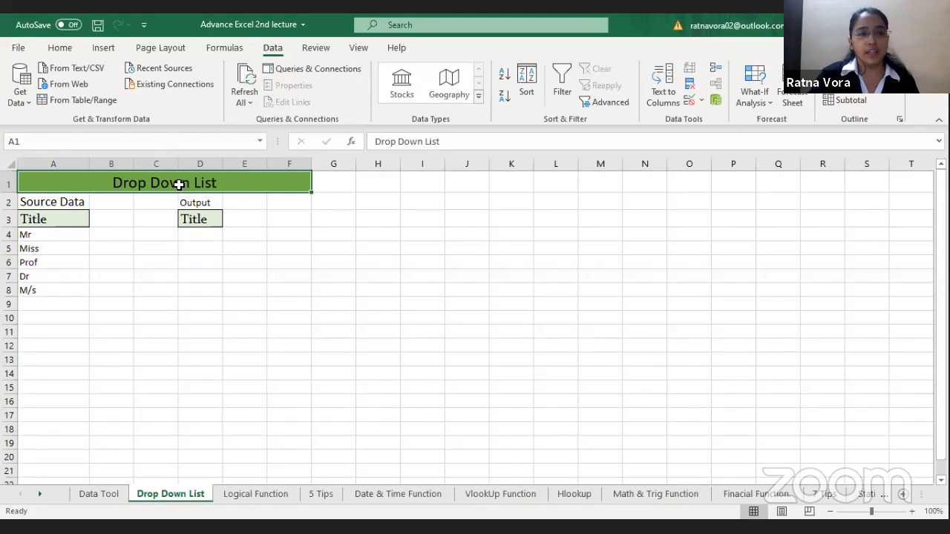
{"action": "left_click", "coordinate": [67, 201]}
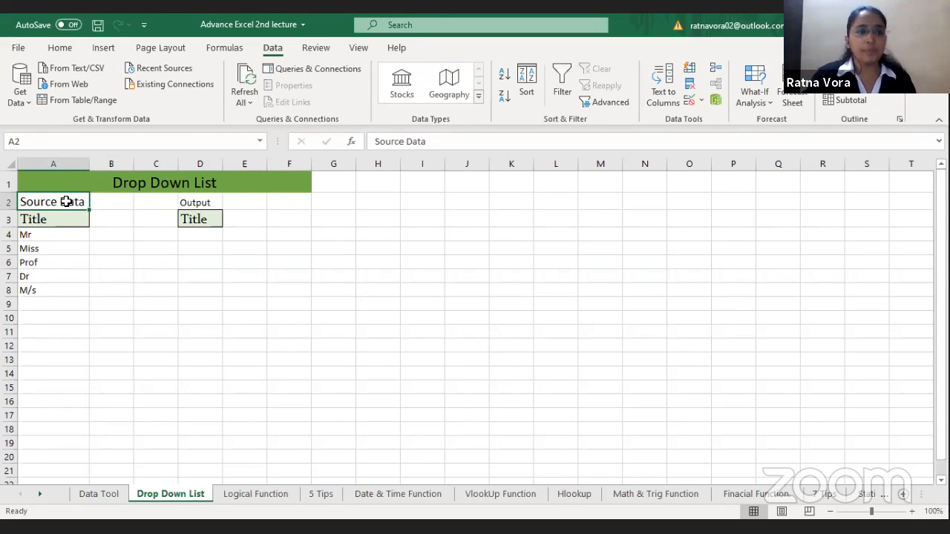
{"action": "left_click", "coordinate": [69, 220]}
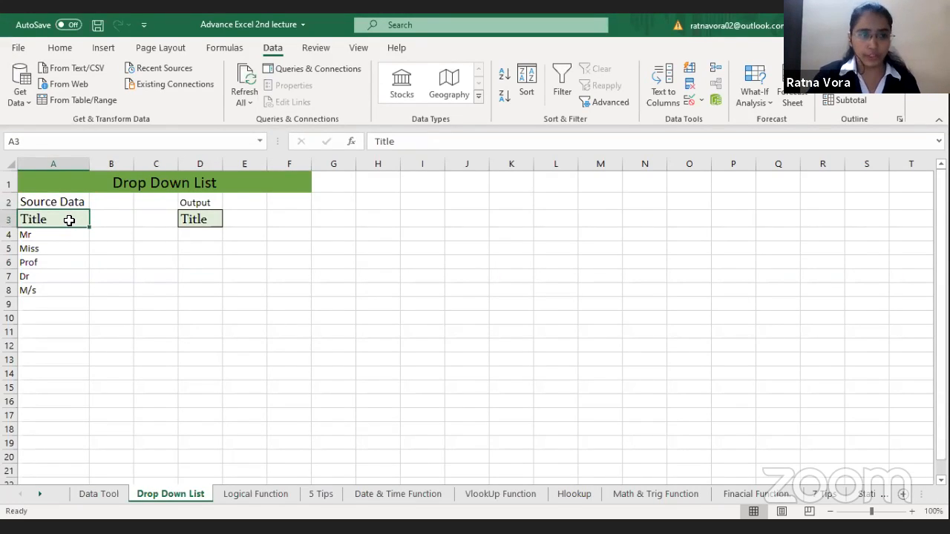
{"action": "key", "text": "Down"}
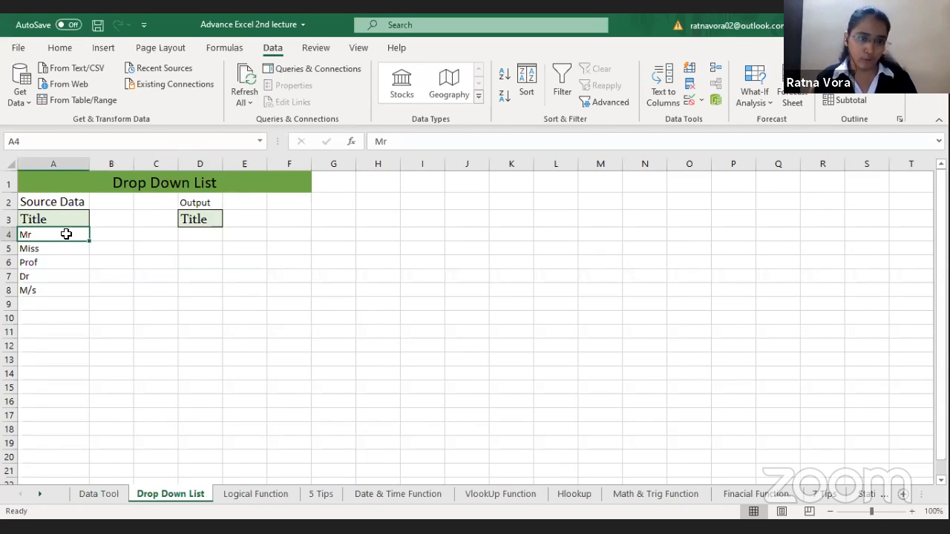
{"action": "left_click_drag", "start_coordinate": [66, 233], "coordinate": [54, 418]}
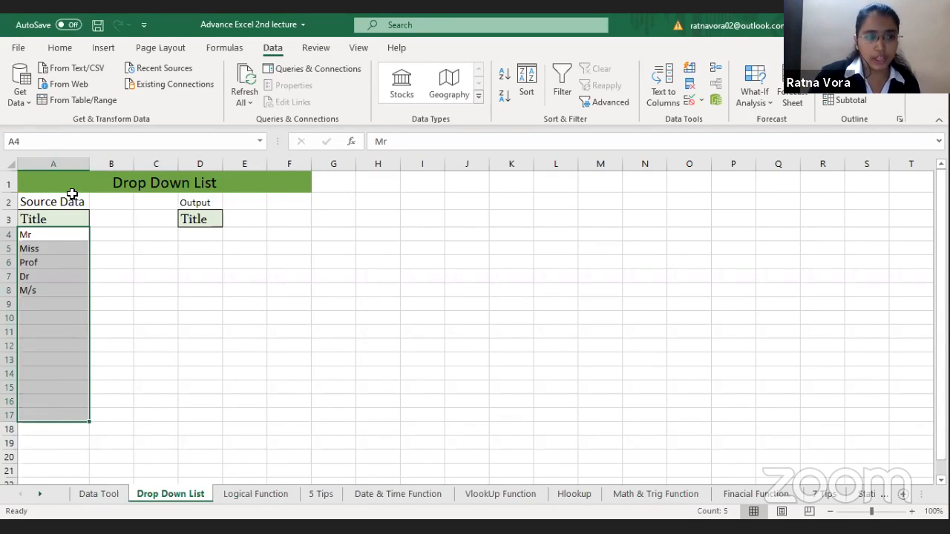
{"action": "left_click", "coordinate": [69, 232]}
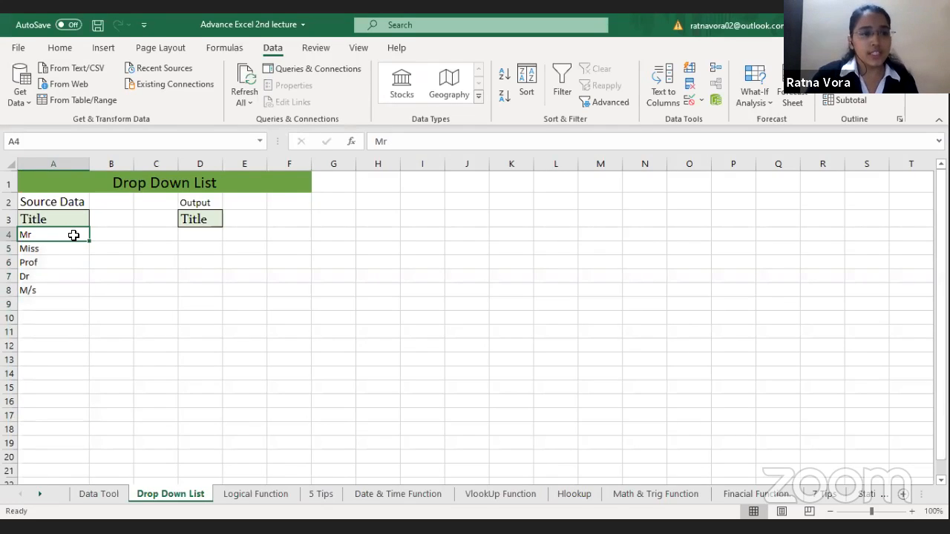
Step: Define the name title for the source titles in A4:A8 on the Drop Down List sheet
{"action": "left_click_drag", "start_coordinate": [70, 233], "coordinate": [71, 295]}
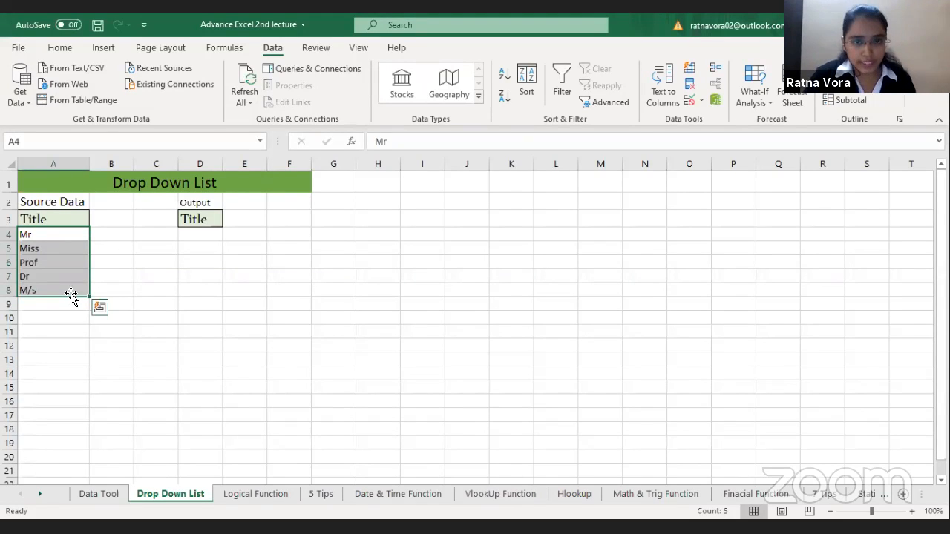
{"action": "left_click", "coordinate": [75, 142]}
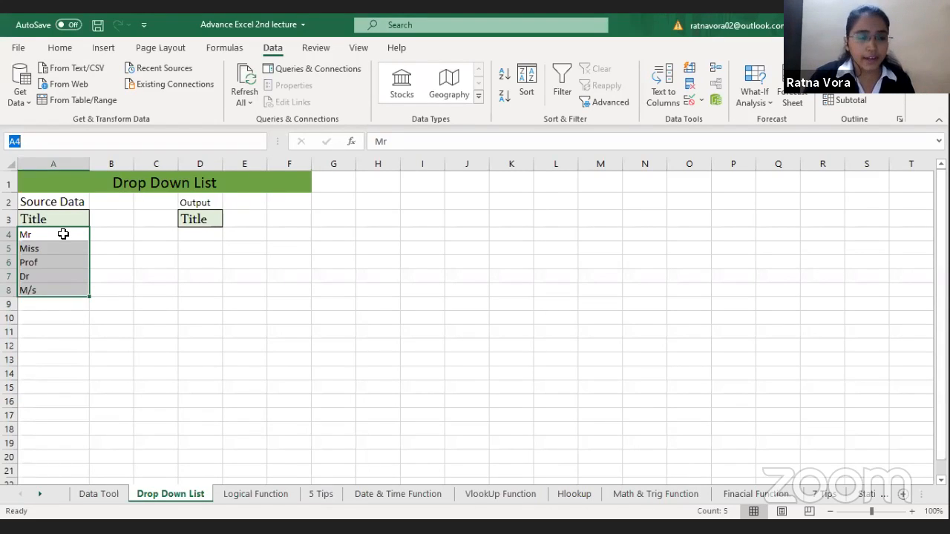
{"action": "left_click_drag", "start_coordinate": [63, 235], "coordinate": [61, 295]}
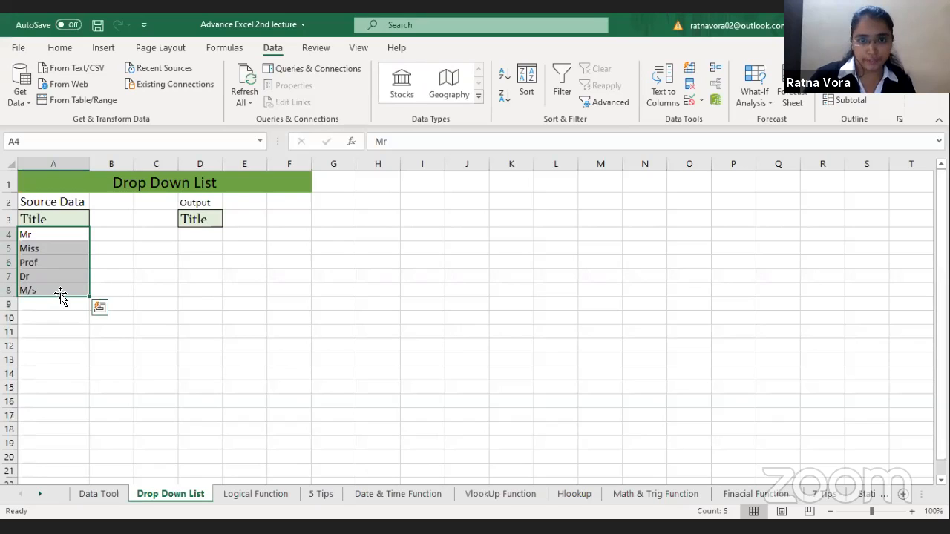
{"action": "left_click", "coordinate": [65, 141]}
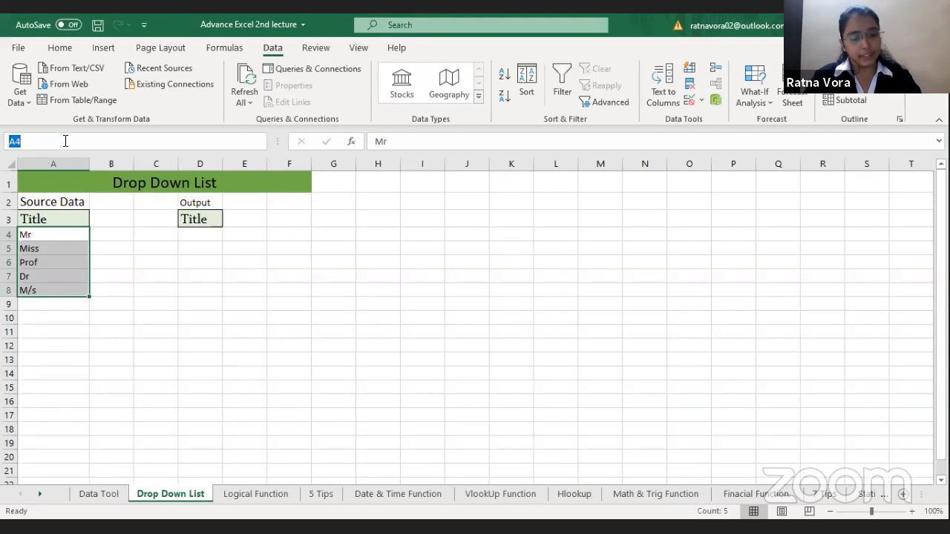
{"action": "type", "text": "tit"}
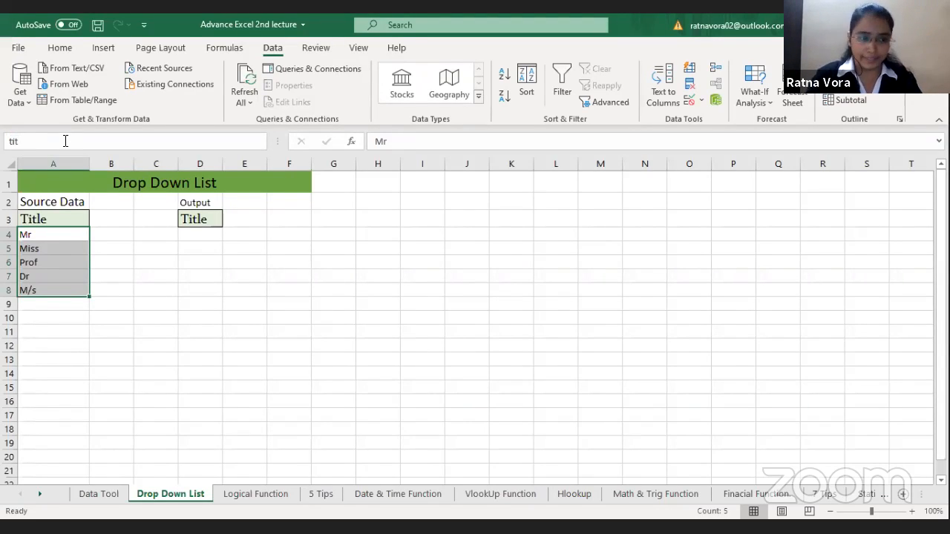
{"action": "type", "text": "le"}
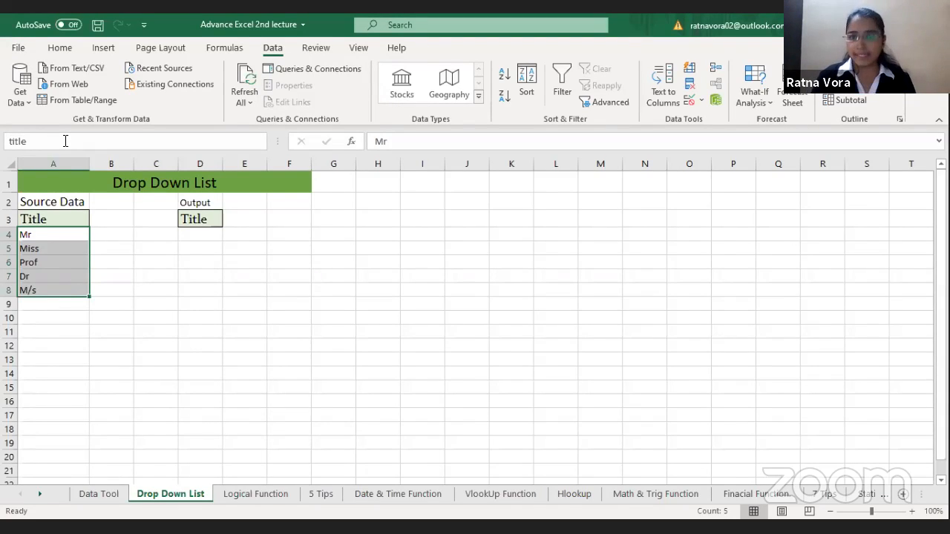
{"action": "key", "text": "Return"}
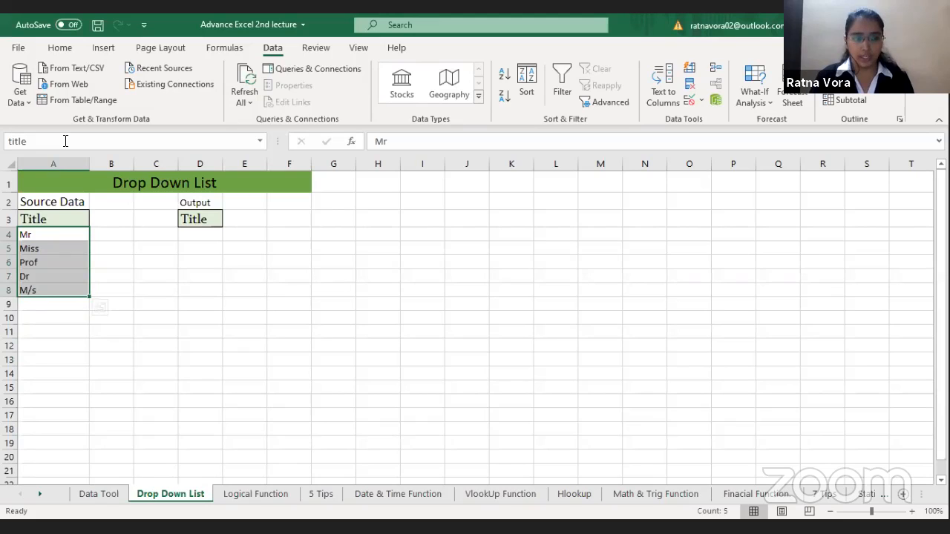
Step: Reselect the source titles in A4:A8 to check the name assigned to the range
{"action": "left_click", "coordinate": [41, 247]}
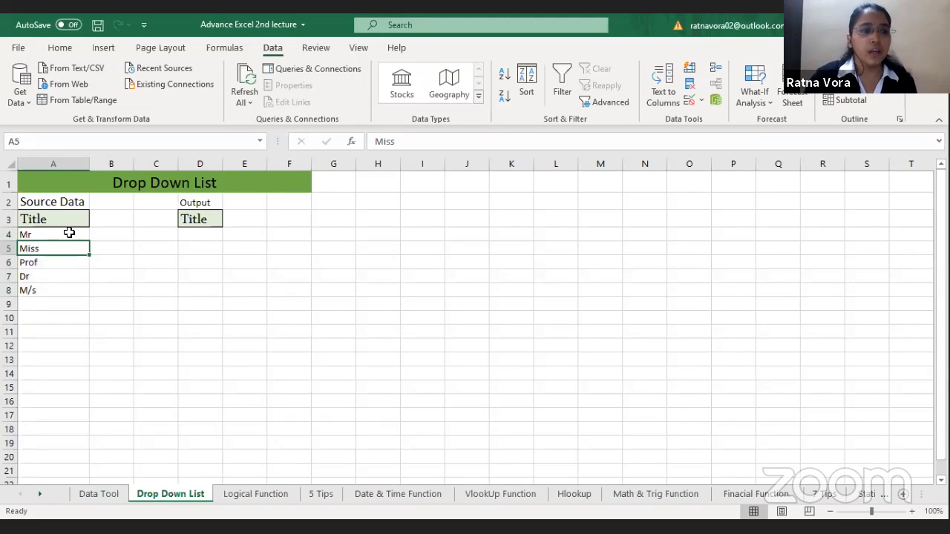
{"action": "left_click_drag", "start_coordinate": [68, 233], "coordinate": [66, 296]}
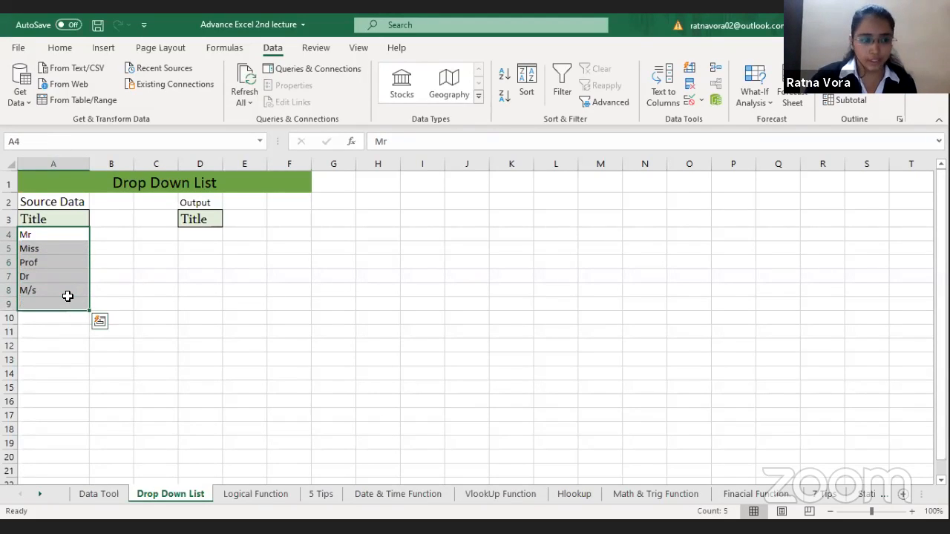
{"action": "left_click_drag", "start_coordinate": [68, 237], "coordinate": [69, 289]}
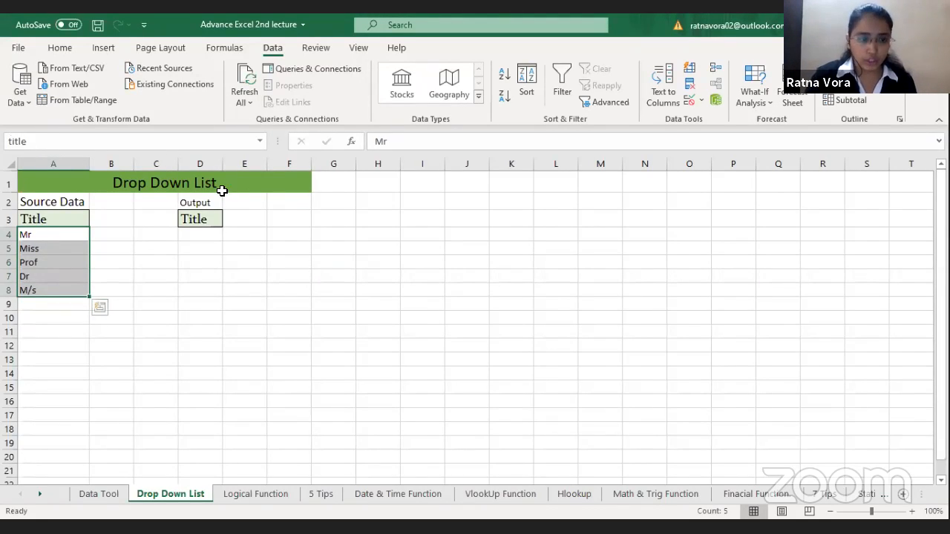
Step: Apply list data validation to the Output cells D4:D14, with =title as the source
{"action": "left_click", "coordinate": [207, 236]}
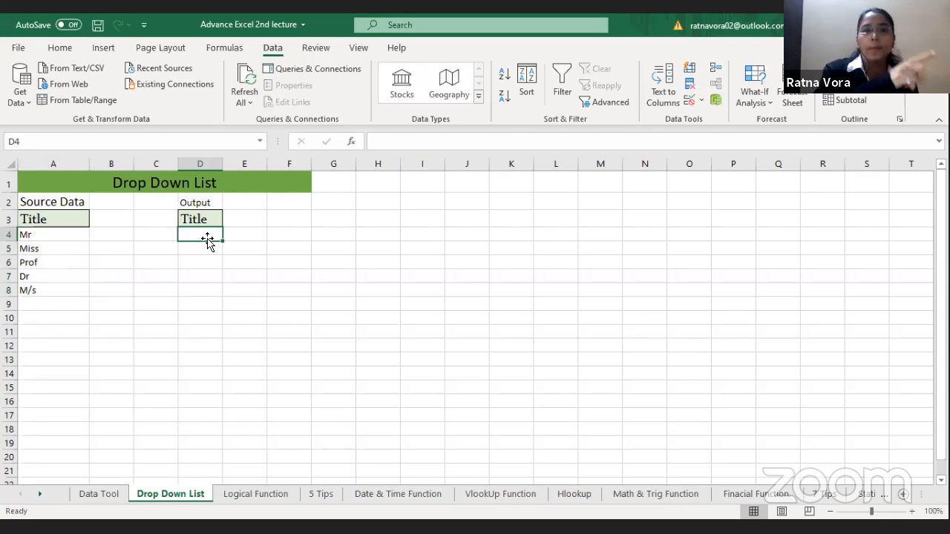
{"action": "left_click_drag", "start_coordinate": [206, 237], "coordinate": [213, 381]}
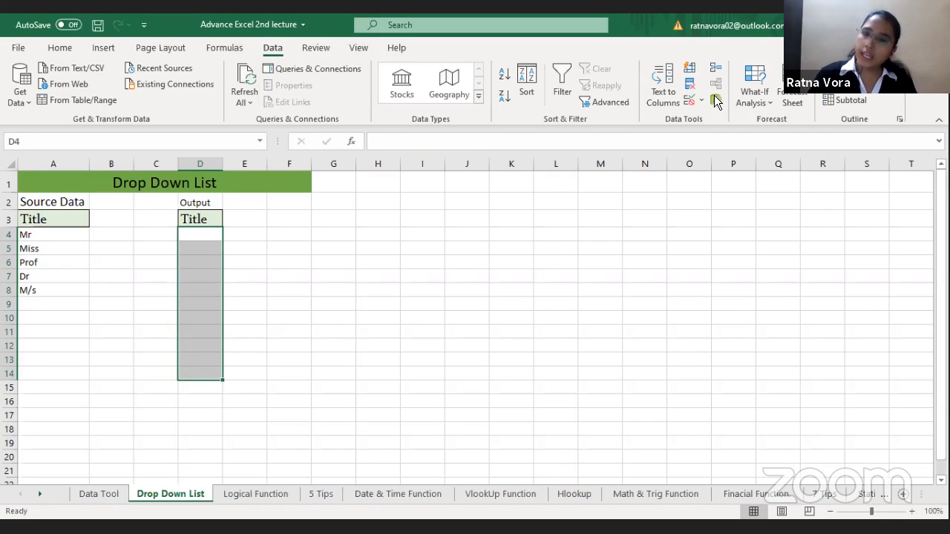
{"action": "left_click", "coordinate": [689, 104]}
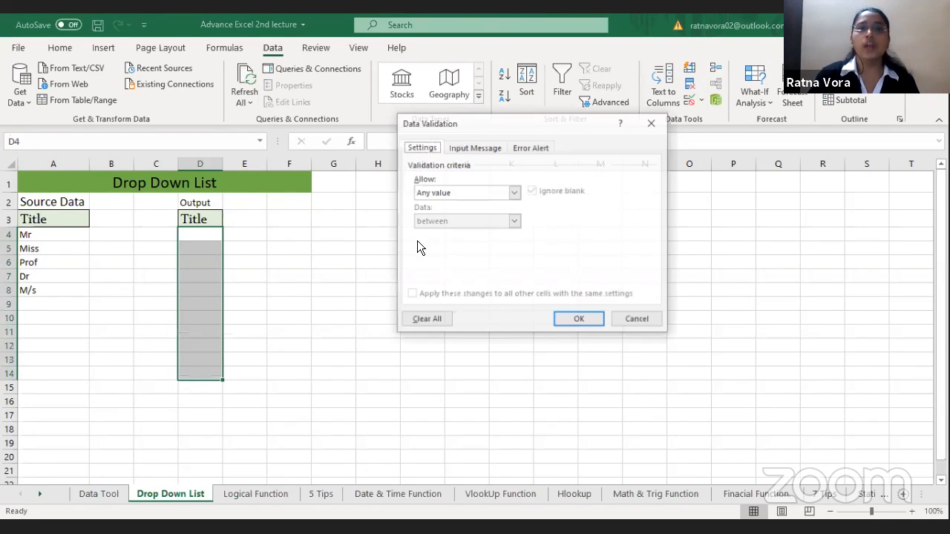
{"action": "left_click", "coordinate": [484, 190]}
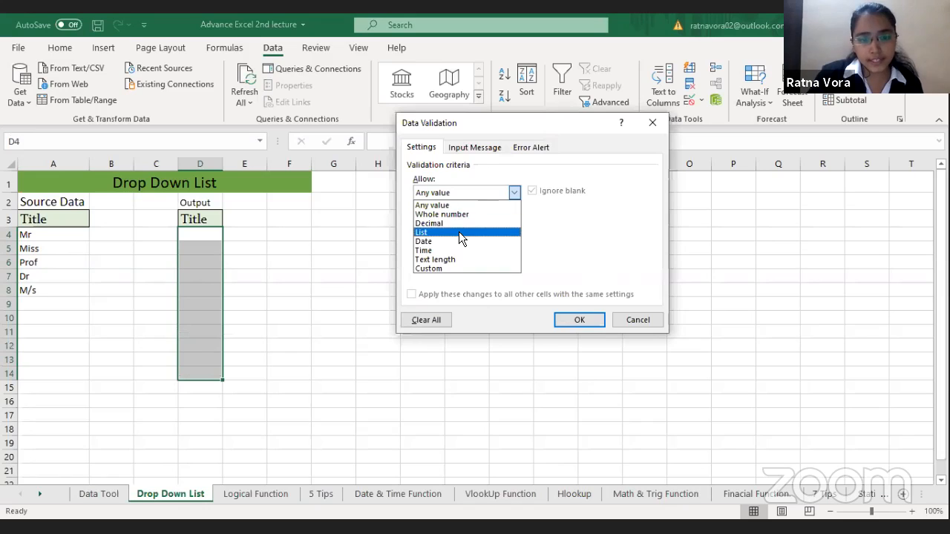
{"action": "left_click", "coordinate": [459, 231]}
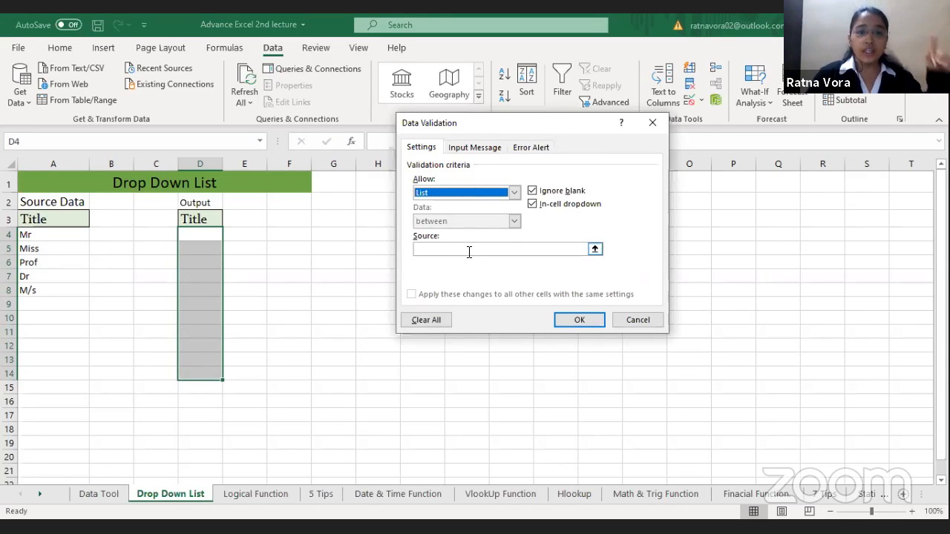
{"action": "left_click", "coordinate": [469, 252]}
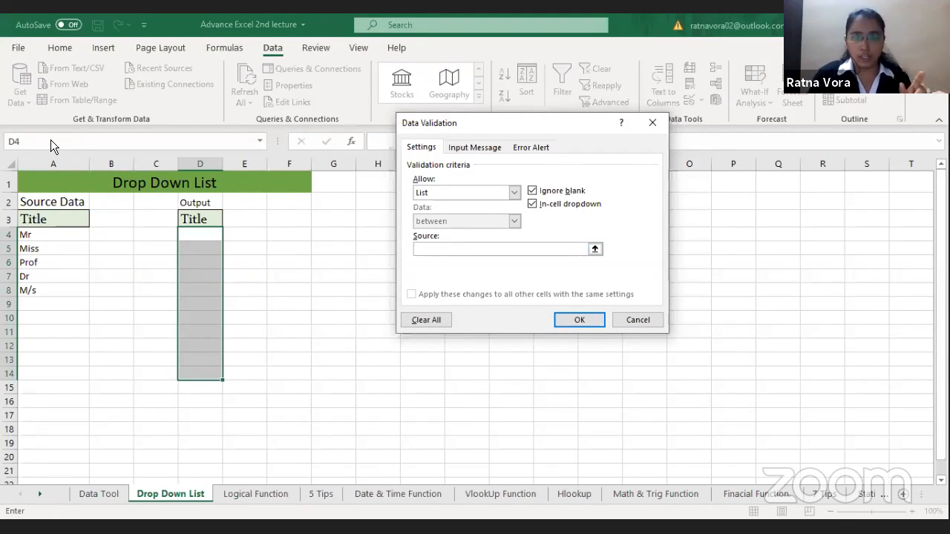
{"action": "type", "text": "=title"}
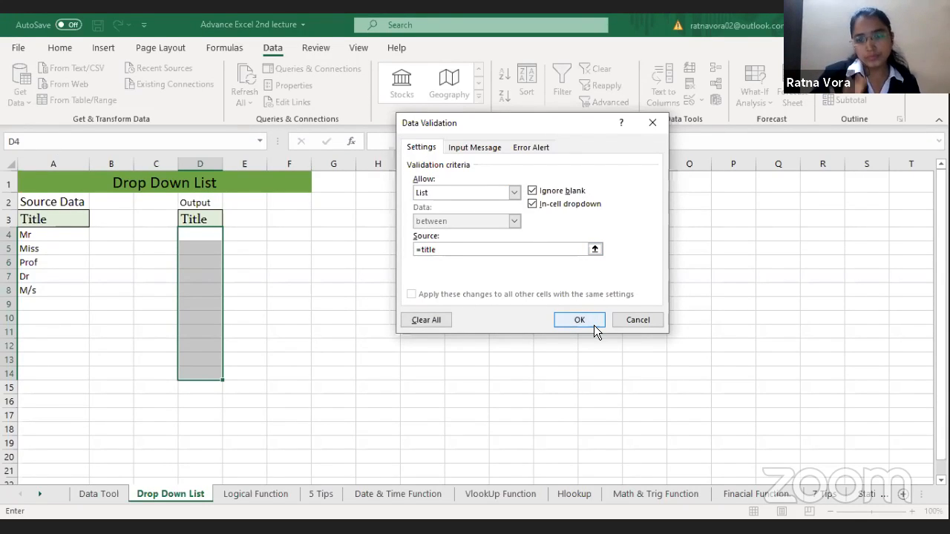
{"action": "key", "text": "Return"}
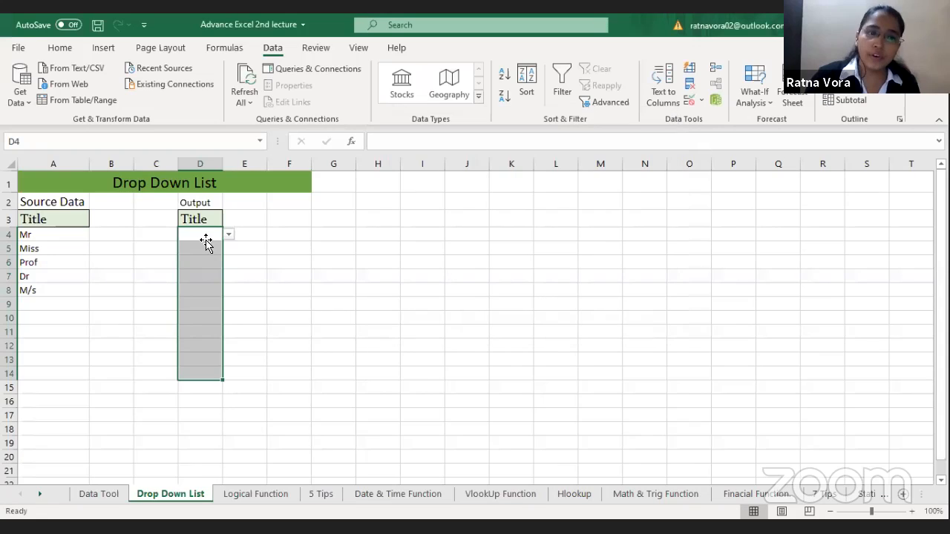
Step: Choose Mr from the drop-down list in D4 of the Output column
{"action": "left_click_drag", "start_coordinate": [216, 236], "coordinate": [224, 242]}
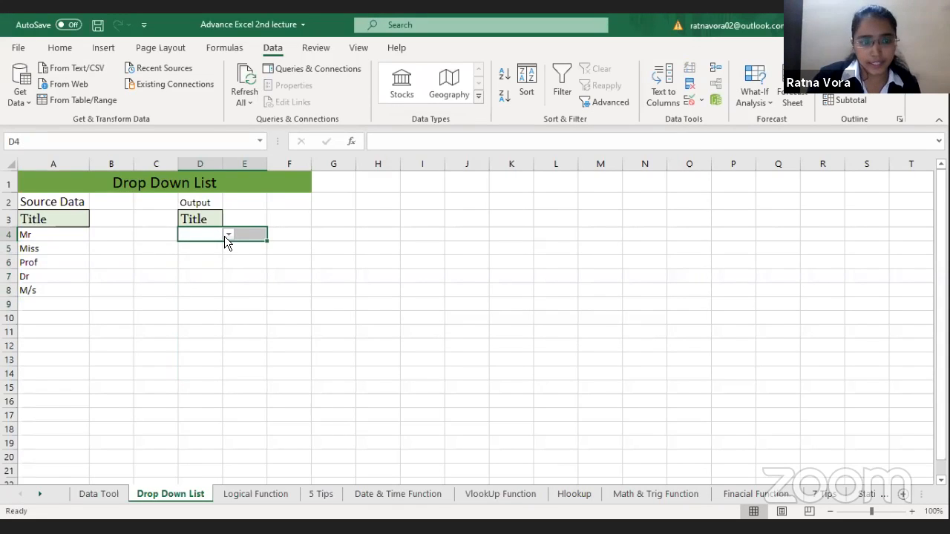
{"action": "left_click", "coordinate": [226, 235]}
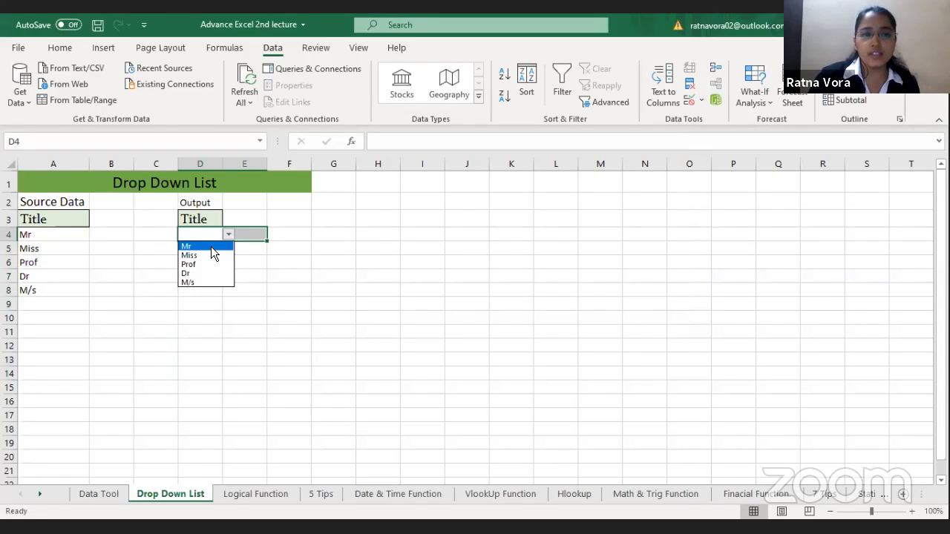
{"action": "left_click", "coordinate": [210, 246]}
{"action": "left_click", "coordinate": [208, 251]}
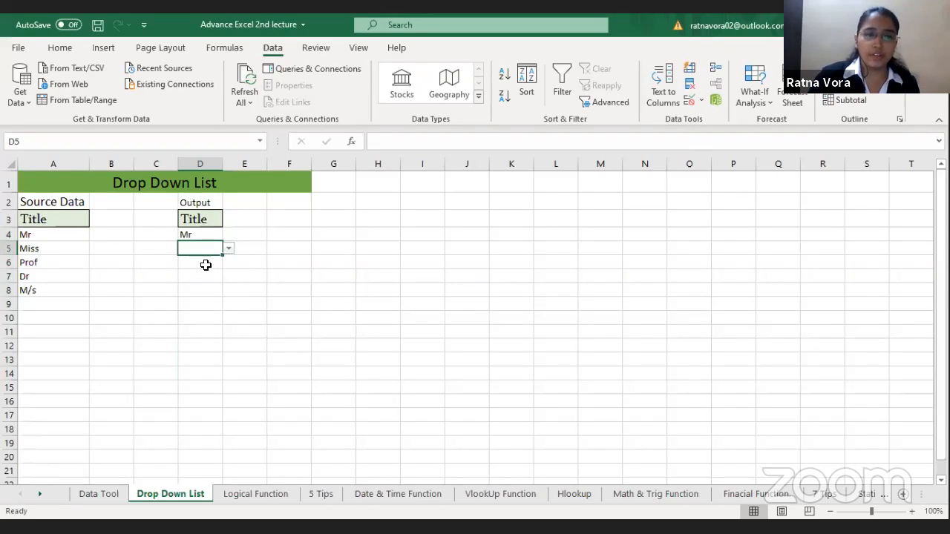
Step: Choose Miss from the drop-down list in D6 and M/s from the one in D8
{"action": "left_click", "coordinate": [204, 263]}
{"action": "left_click_drag", "start_coordinate": [224, 264], "coordinate": [225, 264]}
{"action": "left_click", "coordinate": [226, 264]}
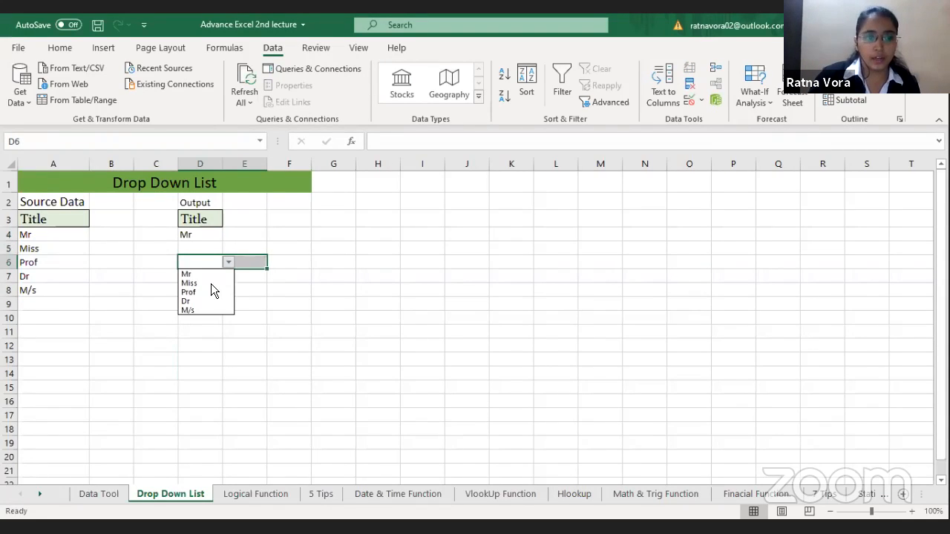
{"action": "left_click", "coordinate": [211, 285]}
{"action": "left_click", "coordinate": [221, 288]}
{"action": "left_click", "coordinate": [229, 290]}
{"action": "left_click", "coordinate": [209, 336]}
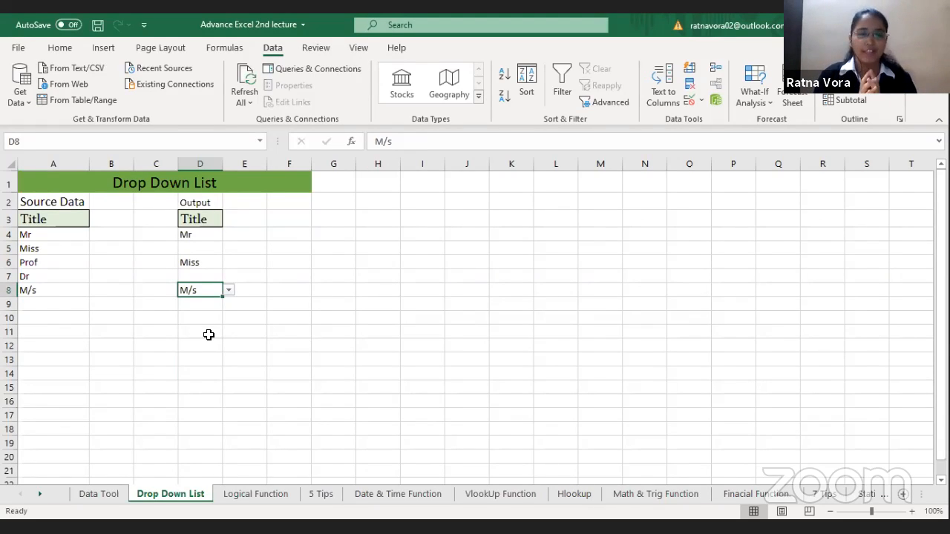
Step: Examine the IF section's Example 1 on the Logical Function sheet, comparing the first row's name, sales and target cells
{"action": "left_click", "coordinate": [251, 493]}
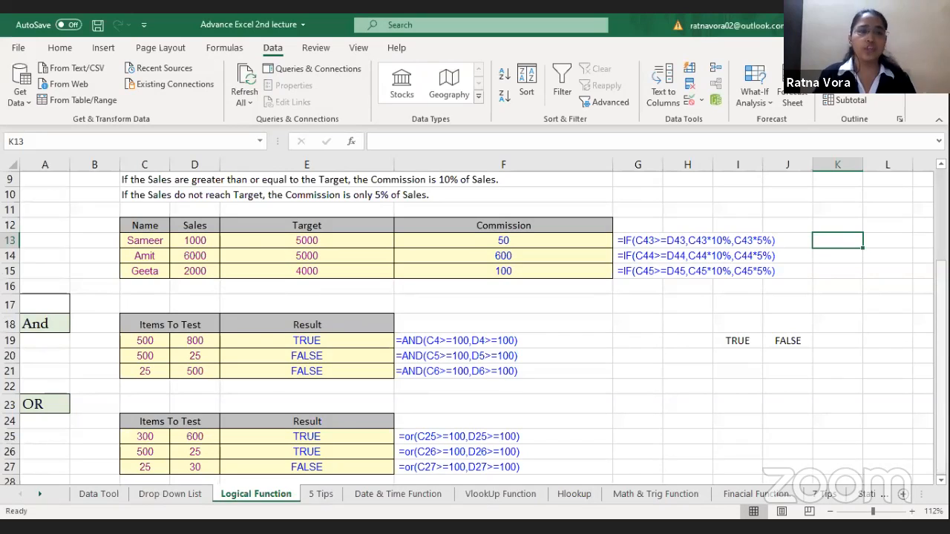
{"action": "scroll", "coordinate": [475, 319], "scroll_direction": "up", "scroll_amount": 3}
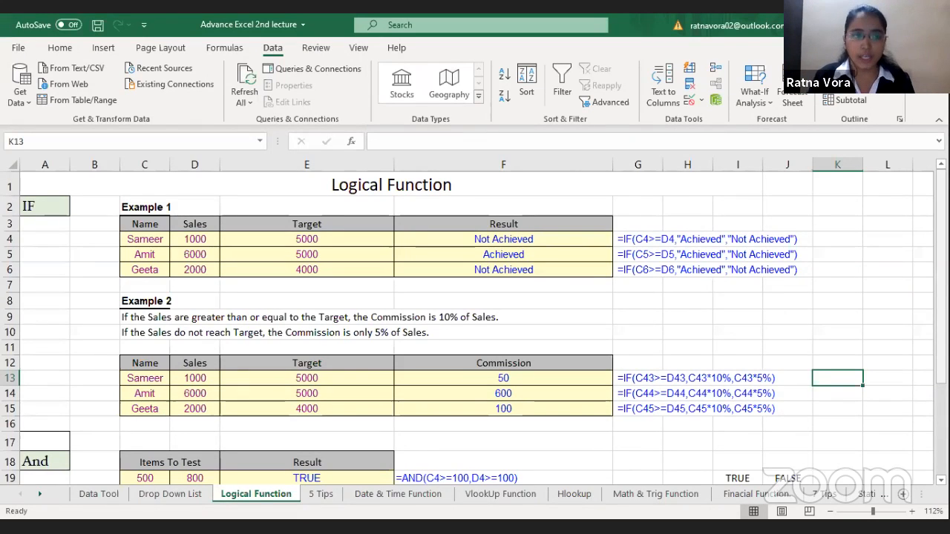
{"action": "left_click", "coordinate": [54, 210]}
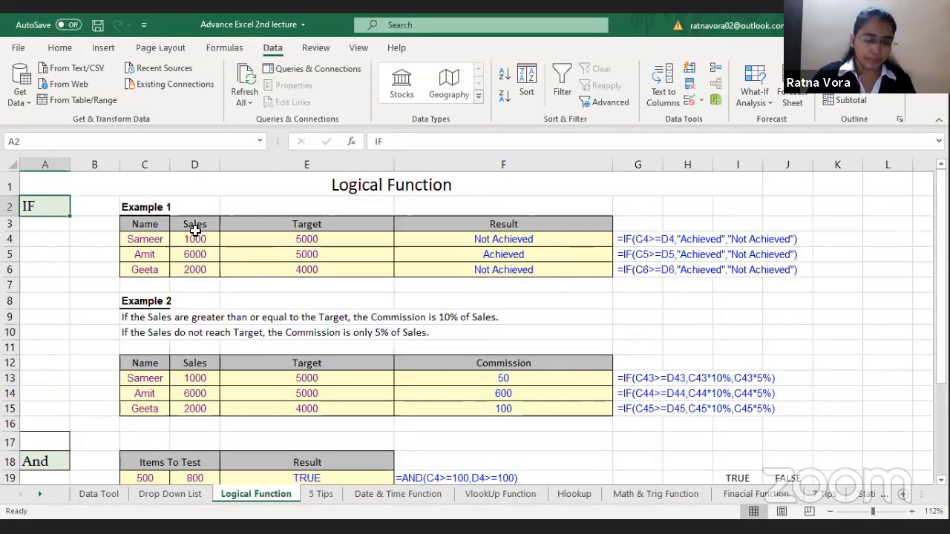
{"action": "left_click", "coordinate": [165, 239]}
{"action": "left_click", "coordinate": [199, 238]}
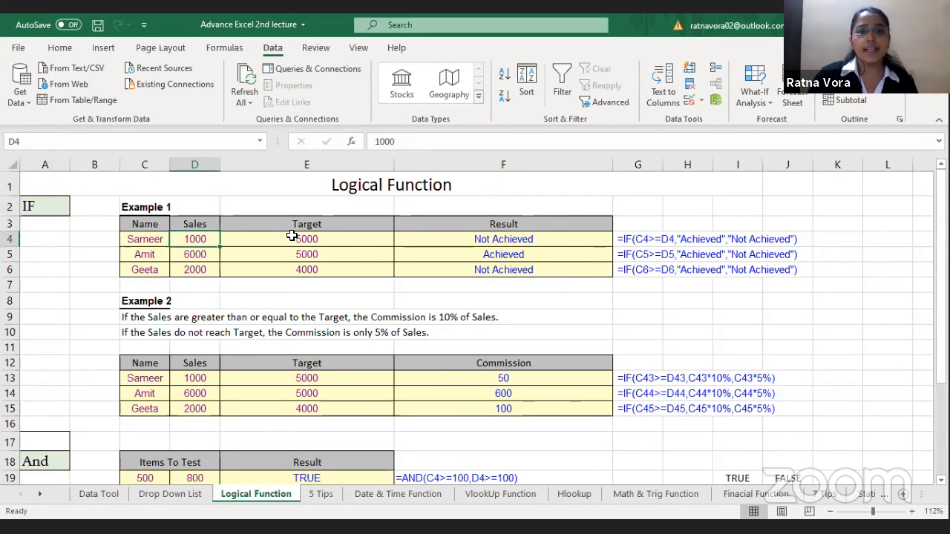
{"action": "left_click", "coordinate": [291, 236]}
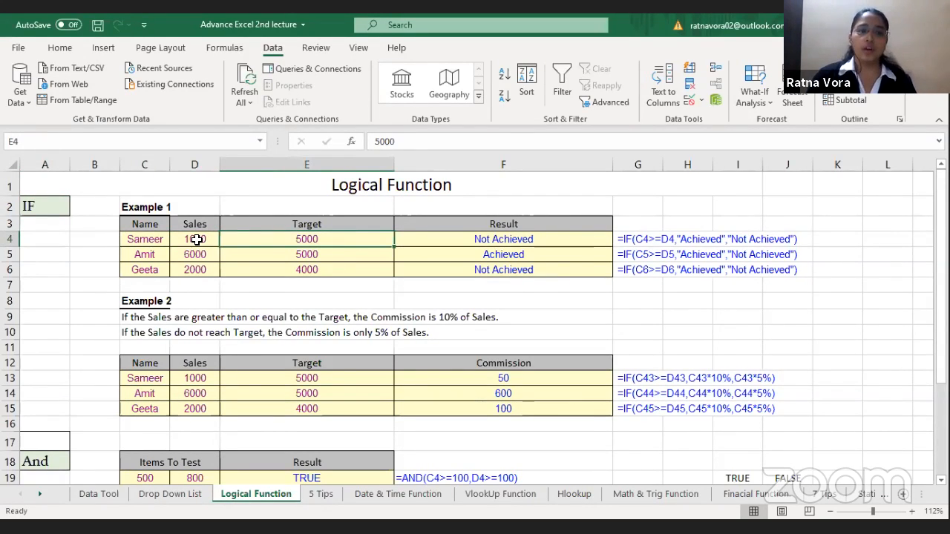
{"action": "left_click", "coordinate": [162, 241]}
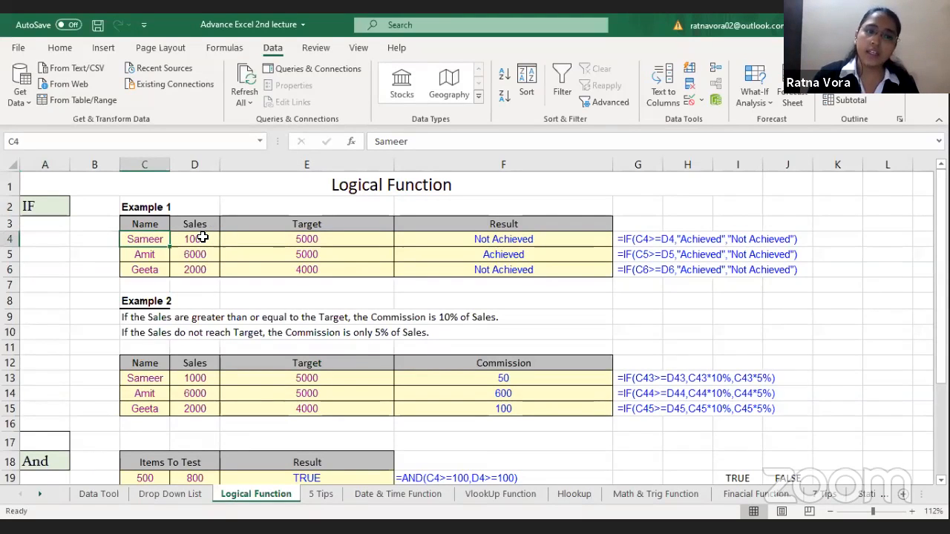
{"action": "left_click", "coordinate": [202, 237]}
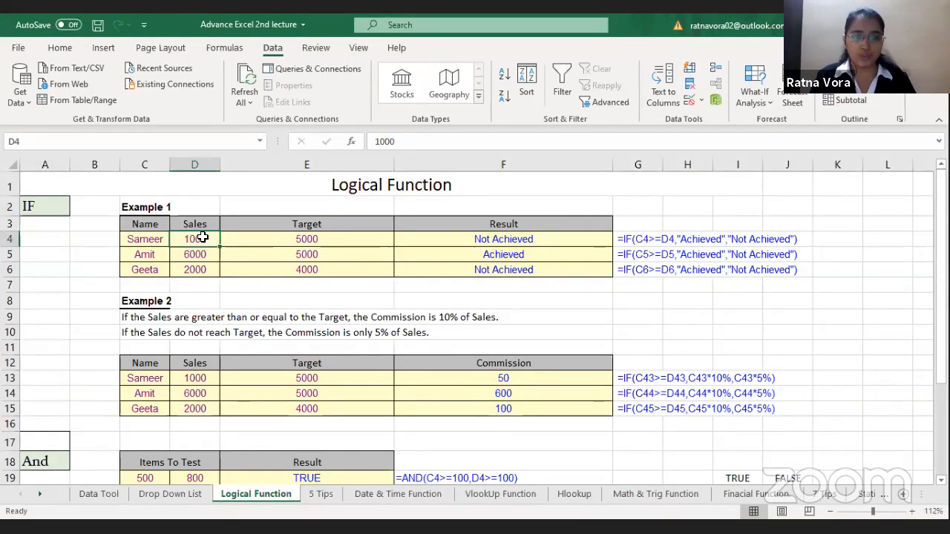
{"action": "left_click", "coordinate": [294, 239]}
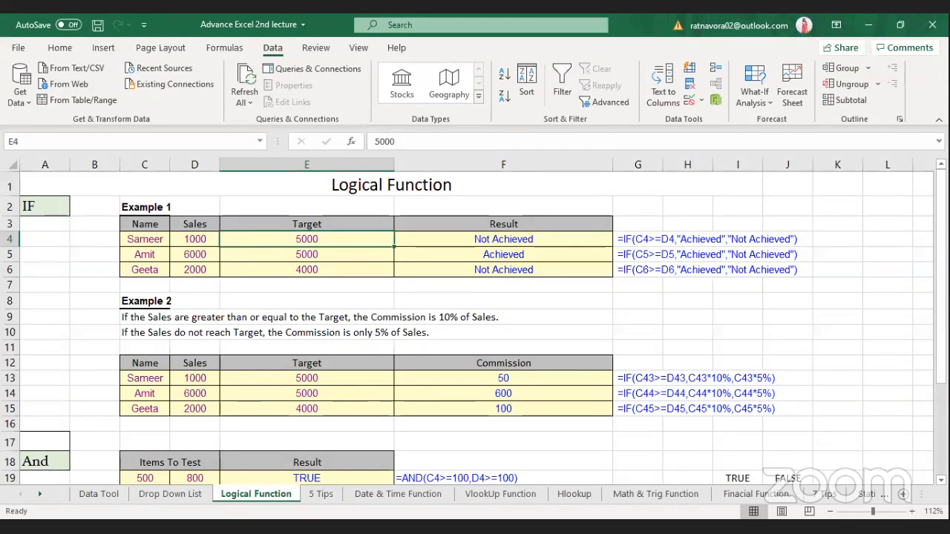
Step: Start an IF formula in result cell F4 of Example 1 with the logical test D4>=E4
{"action": "left_click", "coordinate": [498, 242]}
{"action": "type", "text": "=IF("}
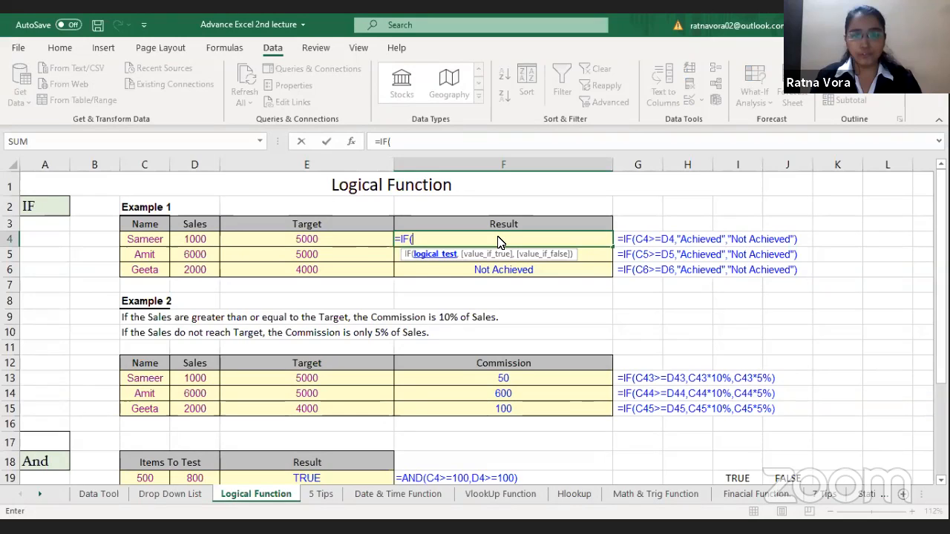
{"action": "left_click", "coordinate": [192, 237]}
{"action": "type", "text": ">="}
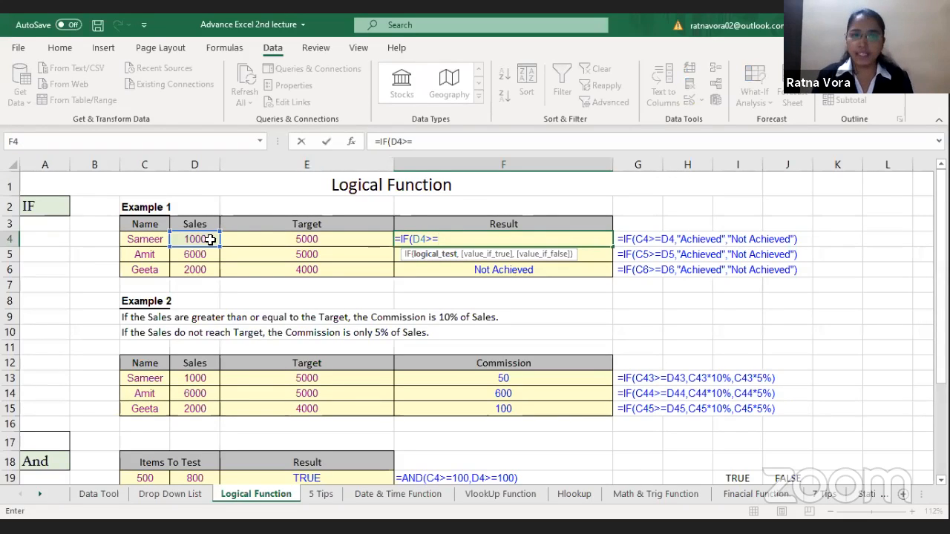
{"action": "left_click", "coordinate": [278, 239]}
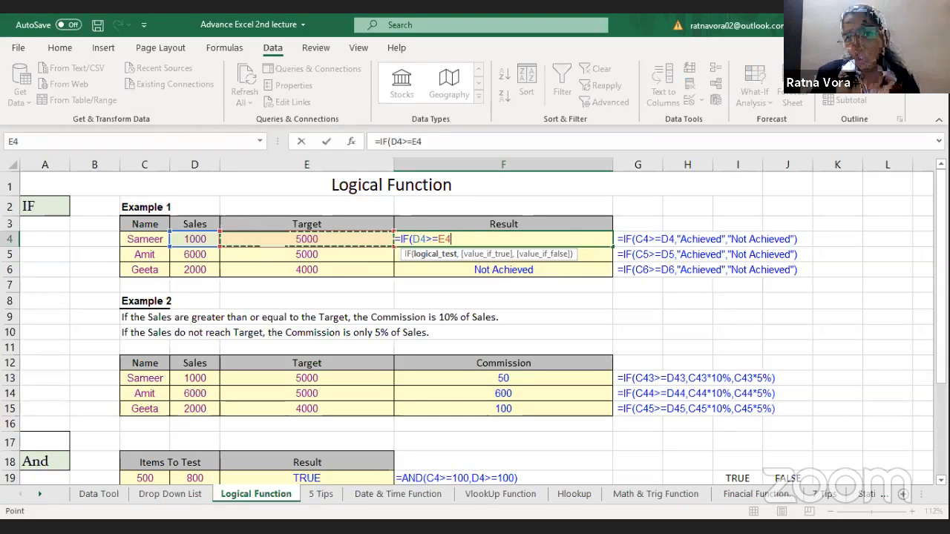
{"action": "type", "text": ","}
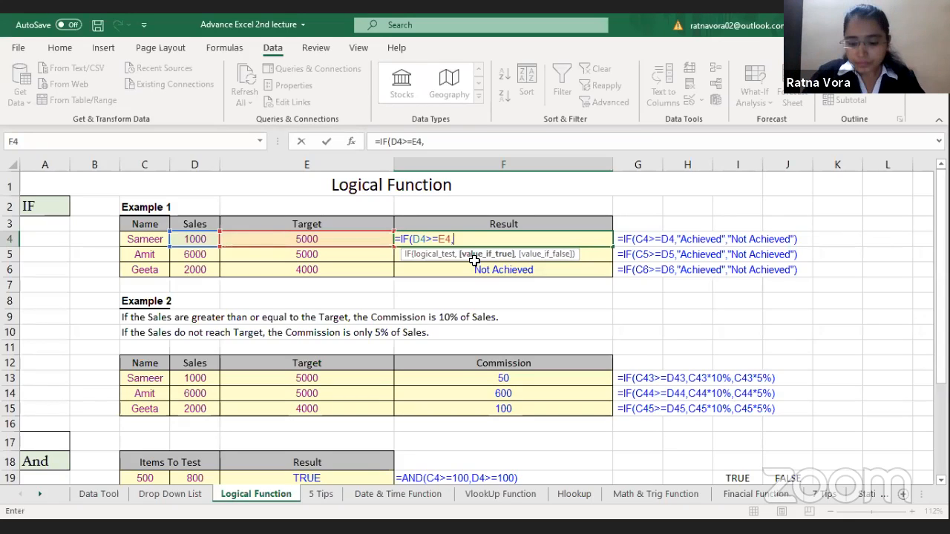
Step: Complete the F4 formula with "Achieved" as the true value and "Not Achieved" as the false value, and check it against target E4
{"action": "type", "text": "\""}
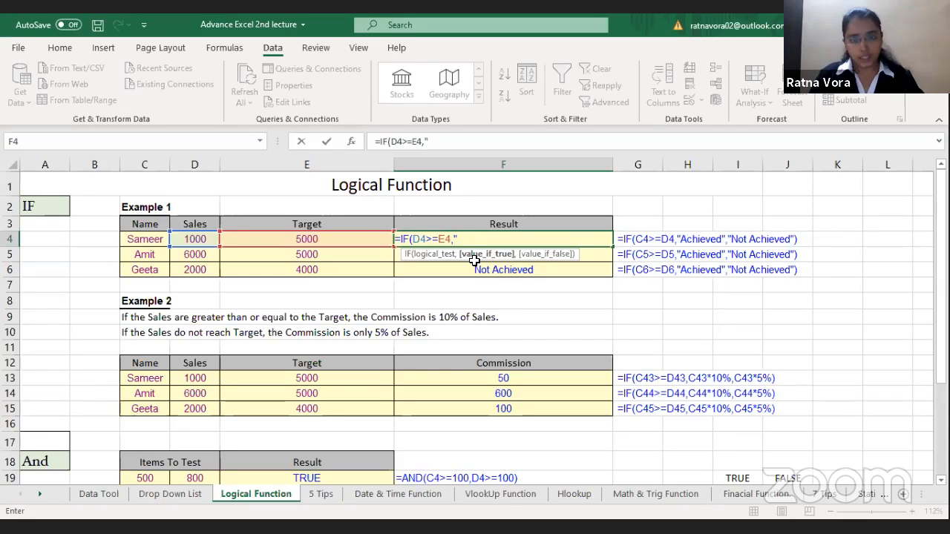
{"action": "type", "text": "Achieve"}
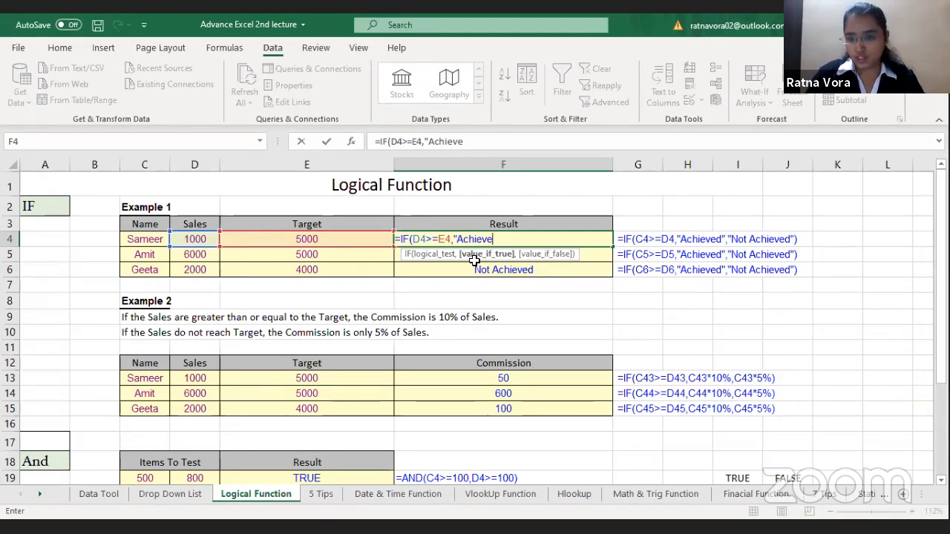
{"action": "type", "text": "d\""}
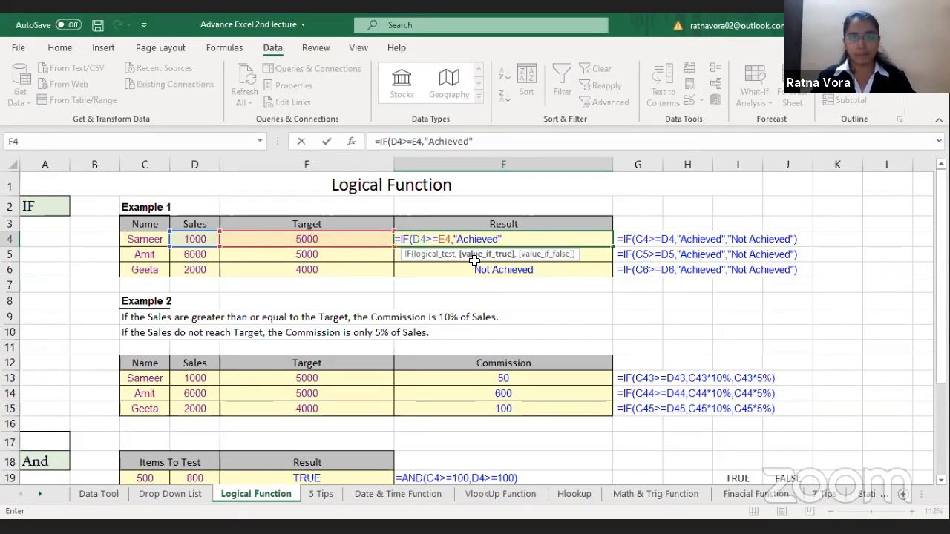
{"action": "type", "text": ","}
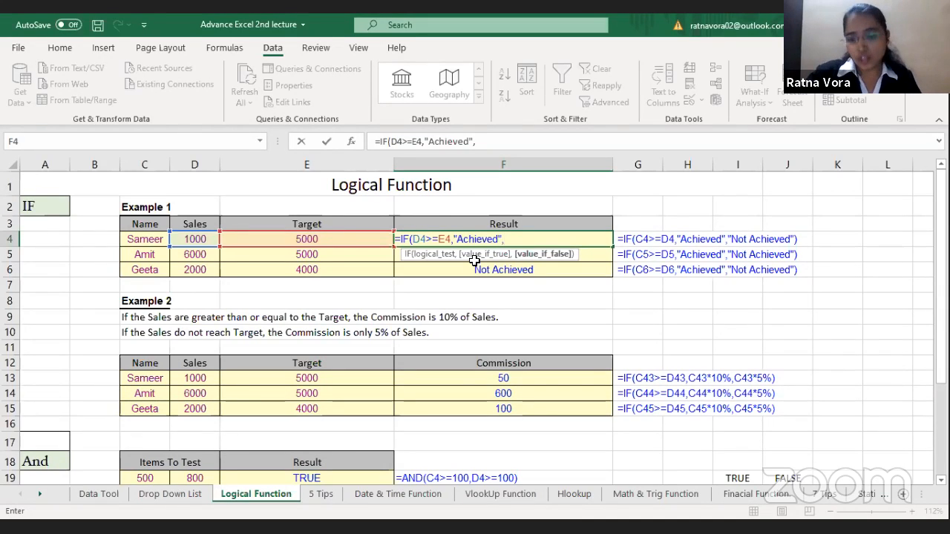
{"action": "type", "text": "\""}
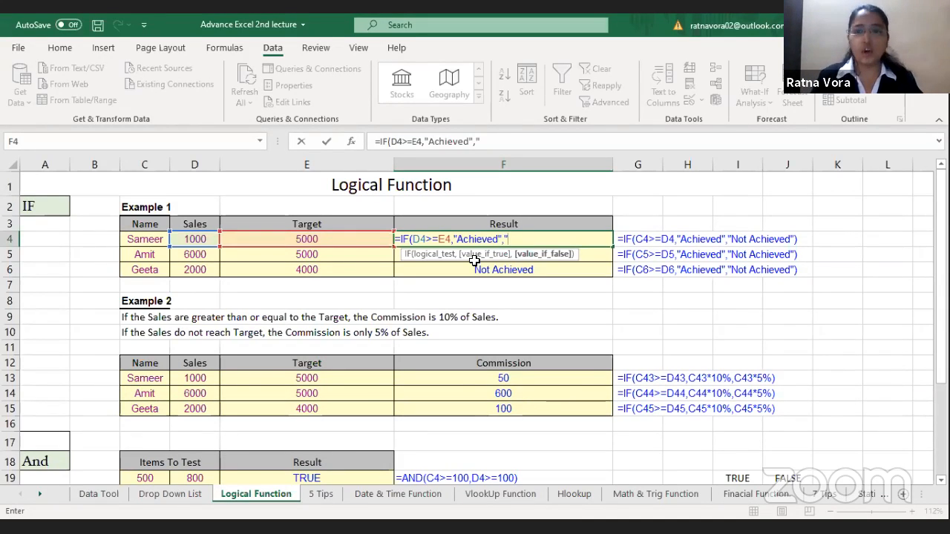
{"action": "type", "text": "Not Achieve"}
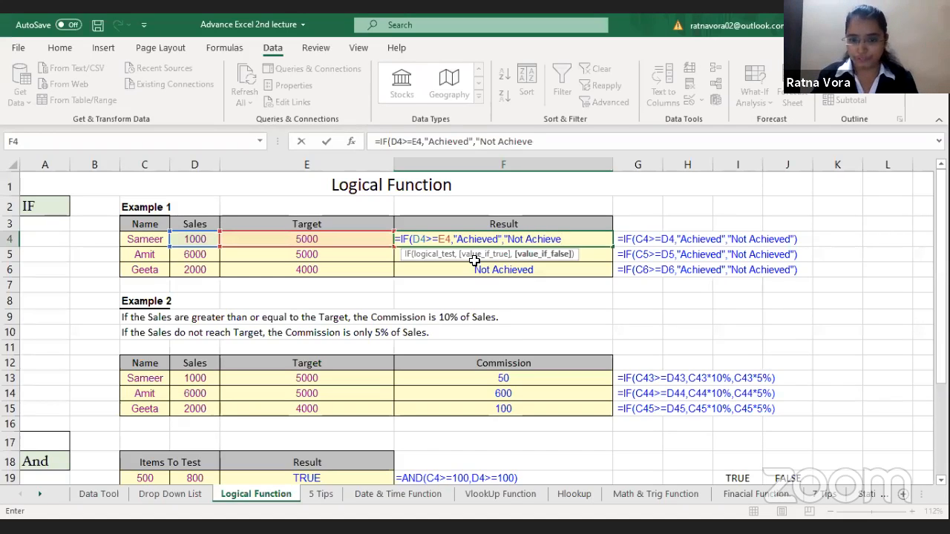
{"action": "type", "text": "d\""}
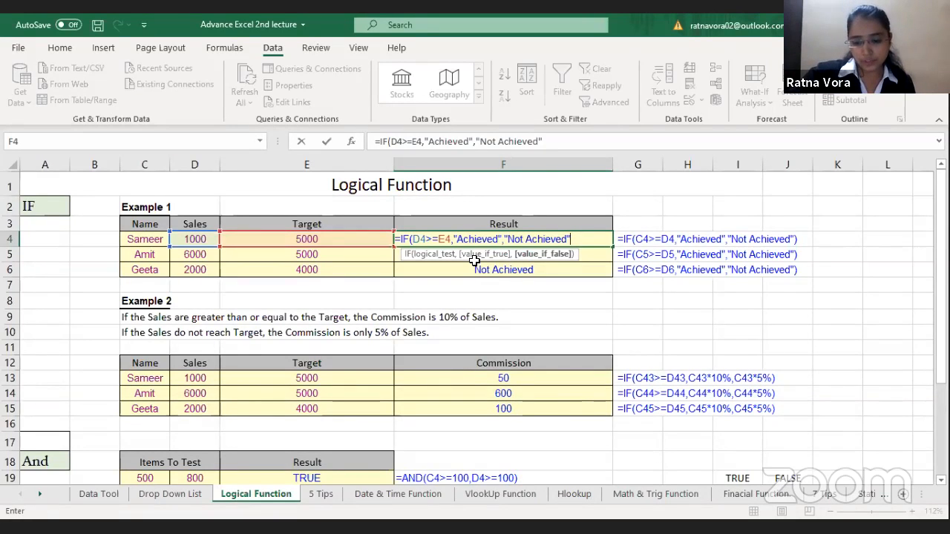
{"action": "type", "text": ")"}
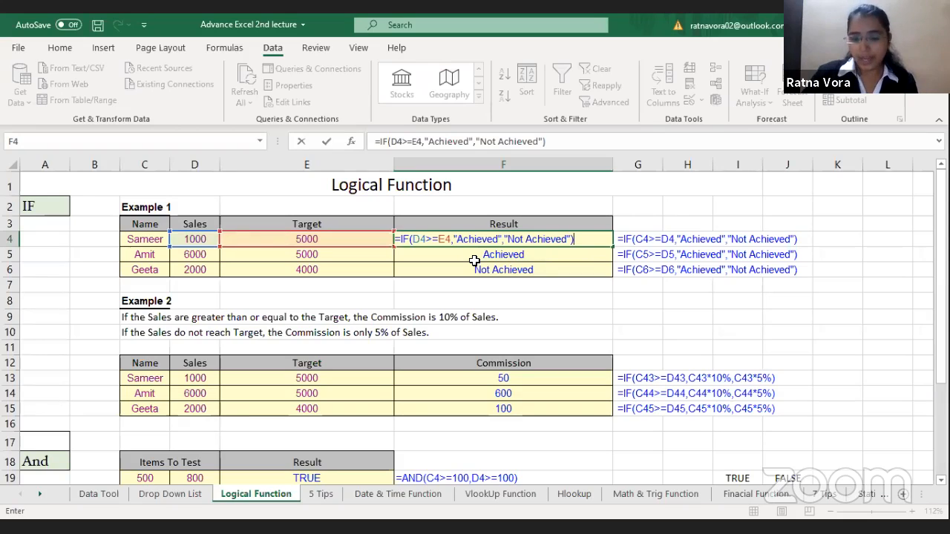
{"action": "key", "text": "Return"}
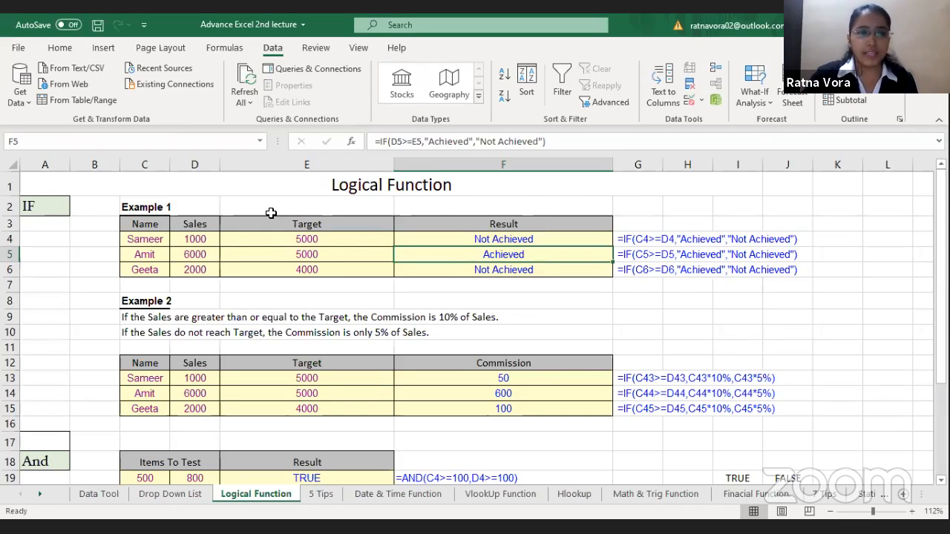
{"action": "left_click", "coordinate": [271, 237]}
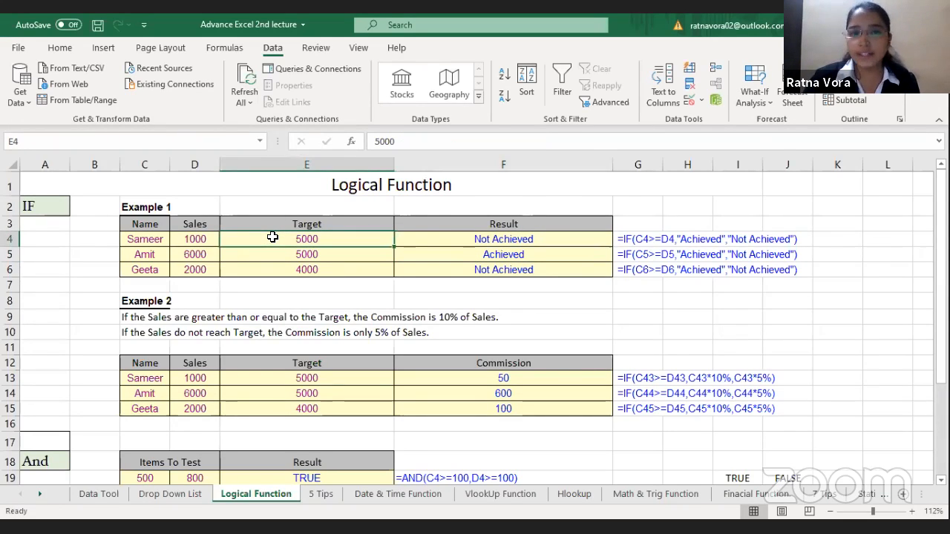
Step: Check Example 1's results in F4:F6 against the row 5 target, and examine Example 2's headers and first-row sales and target cells
{"action": "left_click", "coordinate": [496, 241]}
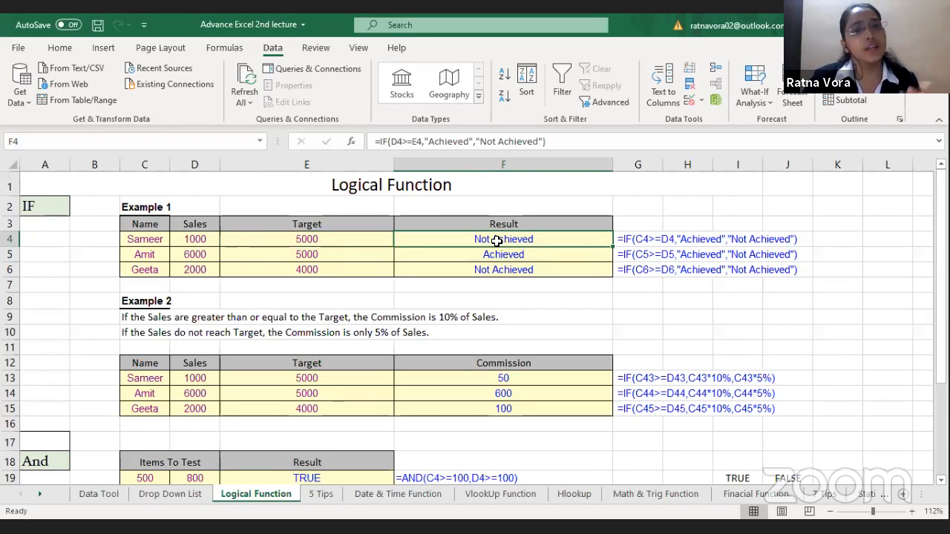
{"action": "left_click_drag", "start_coordinate": [510, 240], "coordinate": [513, 271]}
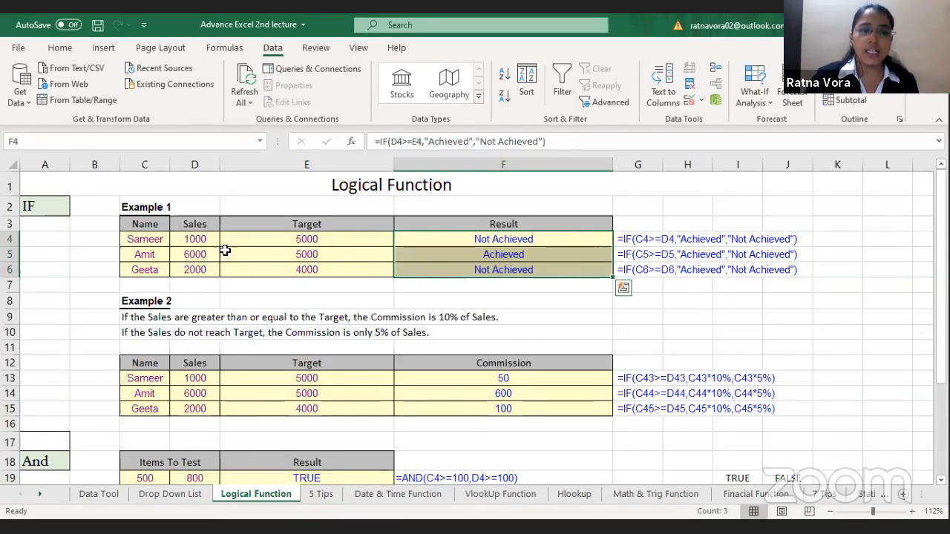
{"action": "left_click", "coordinate": [297, 253]}
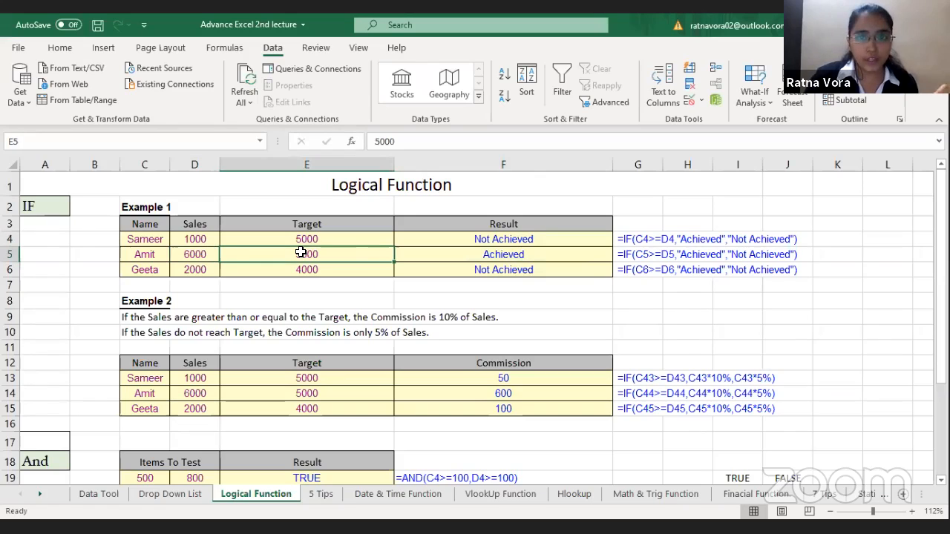
{"action": "left_click", "coordinate": [546, 254]}
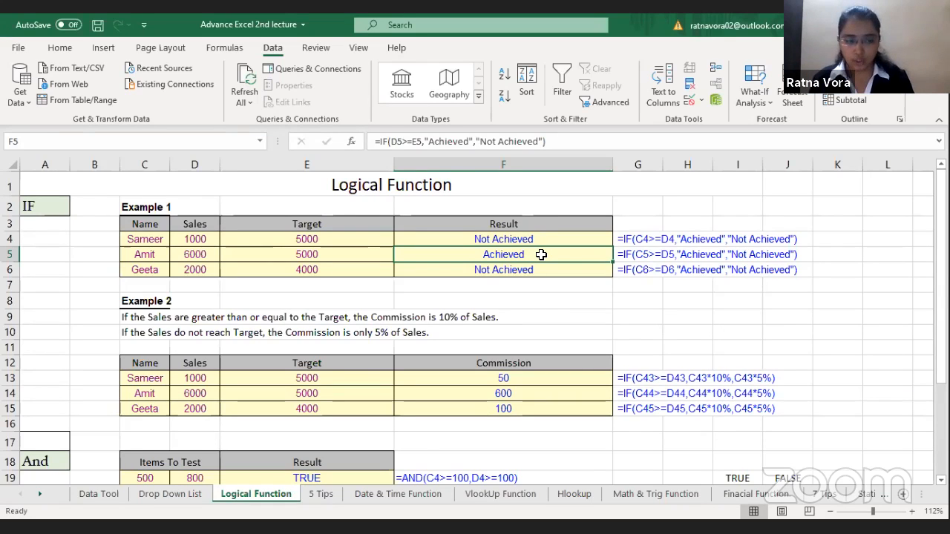
{"action": "left_click", "coordinate": [155, 364]}
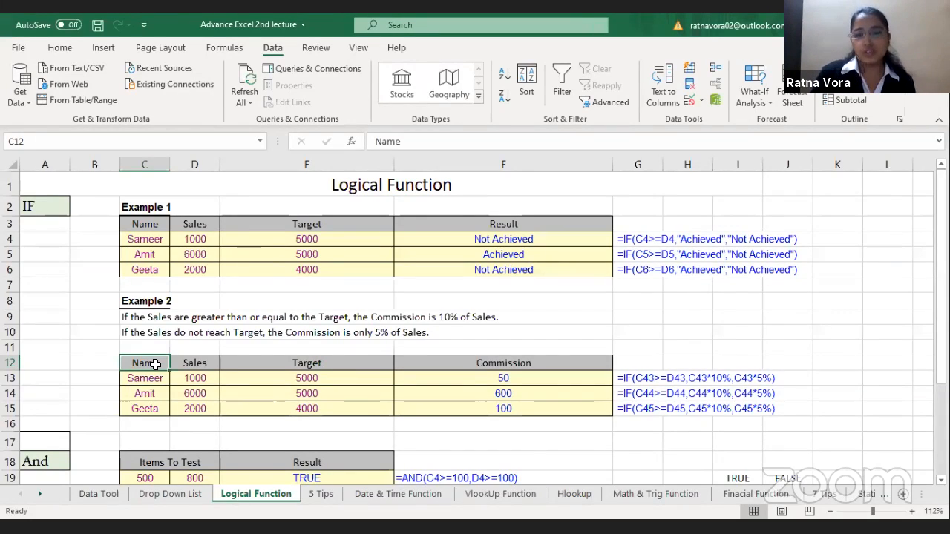
{"action": "key", "text": "Right"}
{"action": "key", "text": "Right"}
{"action": "key", "text": "Down"}
{"action": "key", "text": "Left"}
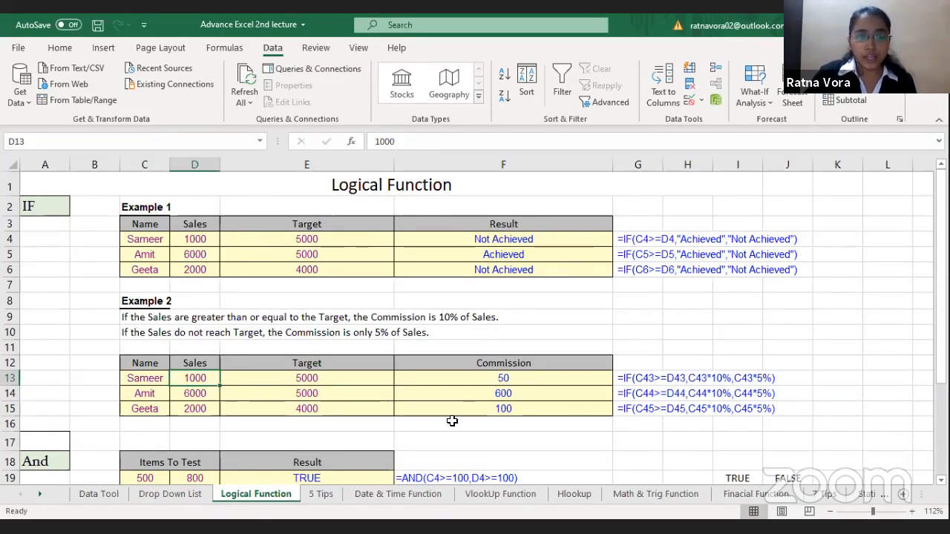
Step: Clear commission cell F13 in Example 2 and start an IF formula there with the logical test D13>=E13
{"action": "left_click", "coordinate": [523, 375]}
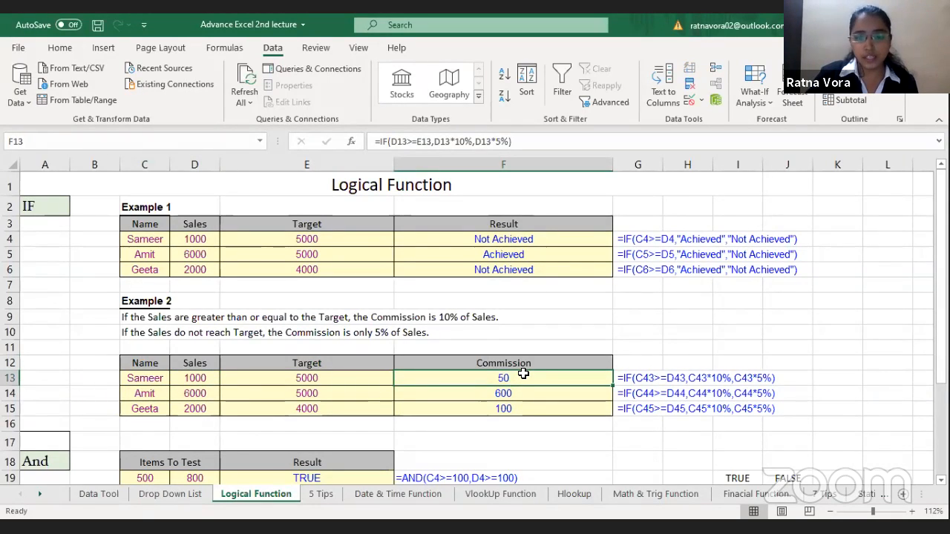
{"action": "key", "text": "Delete"}
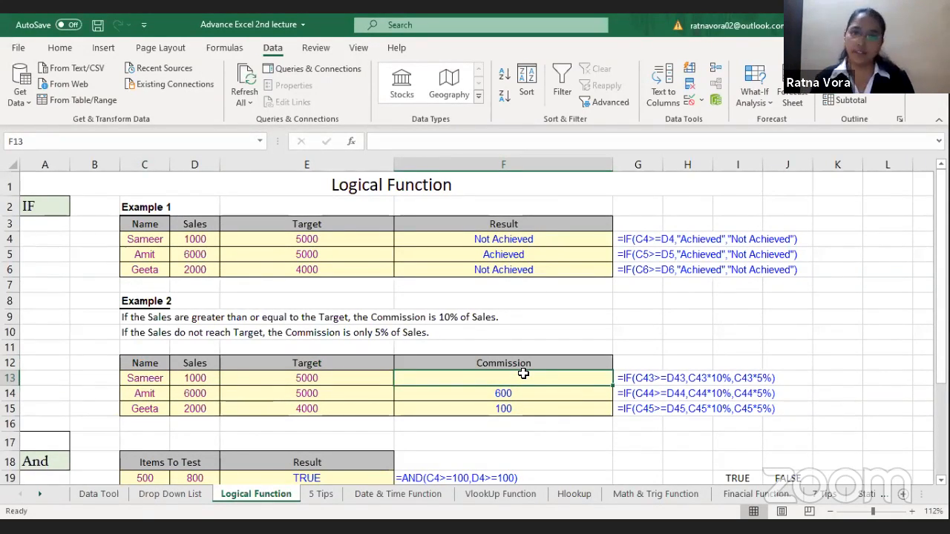
{"action": "type", "text": "="}
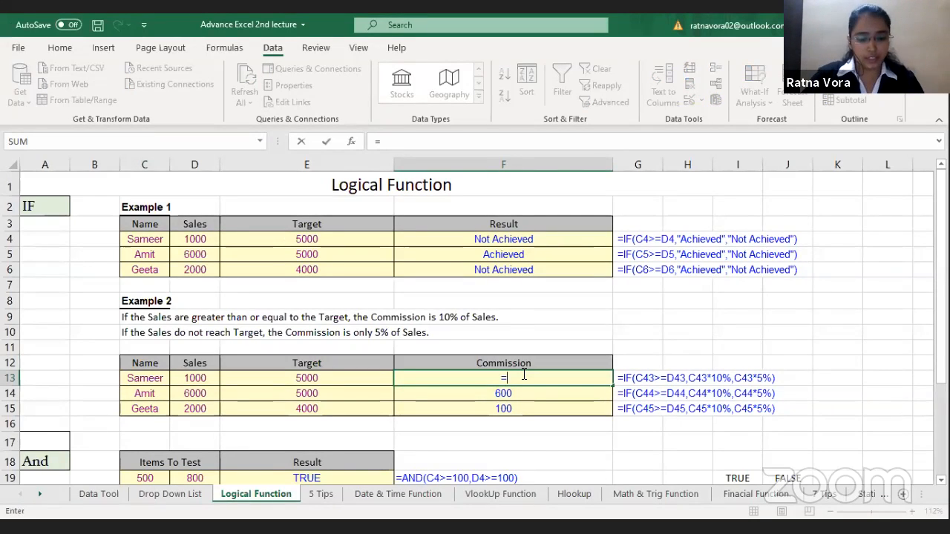
{"action": "type", "text": "IF("}
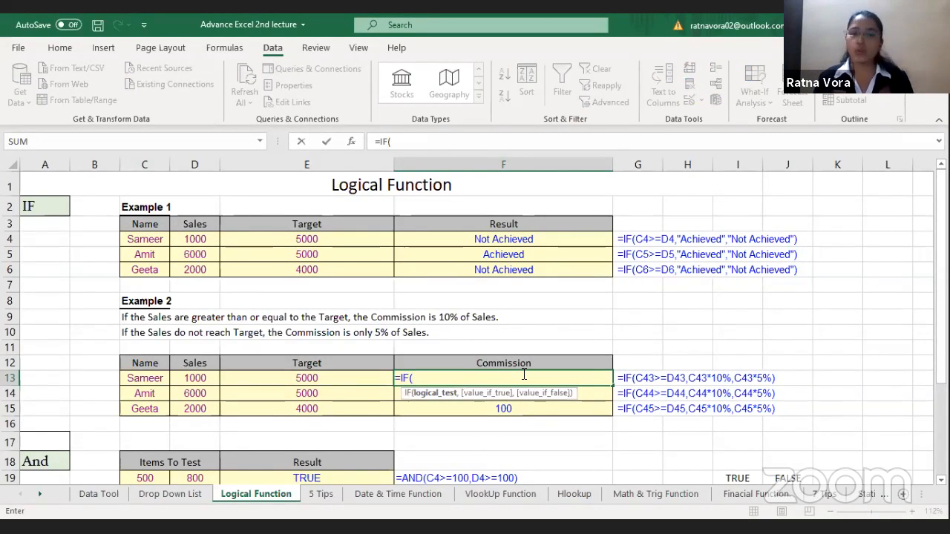
{"action": "left_click", "coordinate": [184, 378]}
{"action": "type", "text": ">="}
{"action": "left_click", "coordinate": [269, 378]}
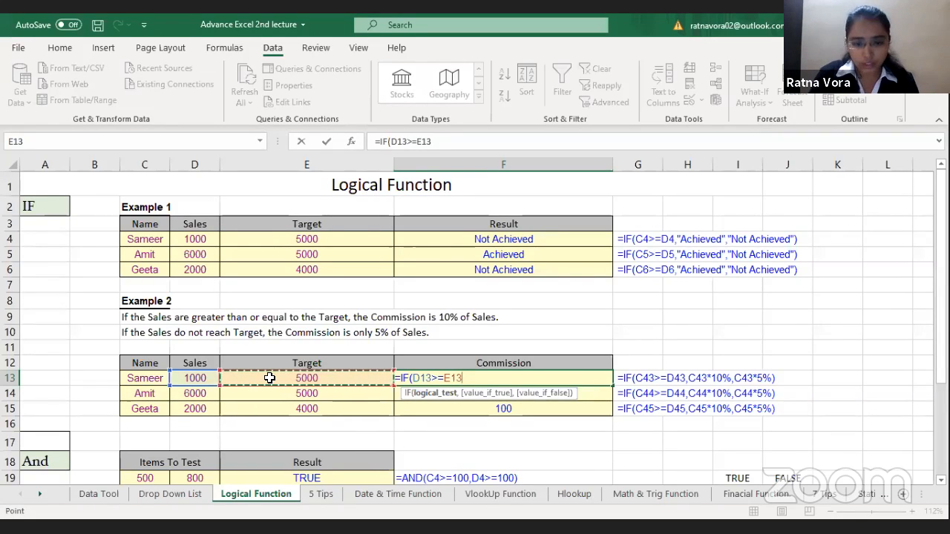
{"action": "type", "text": ","}
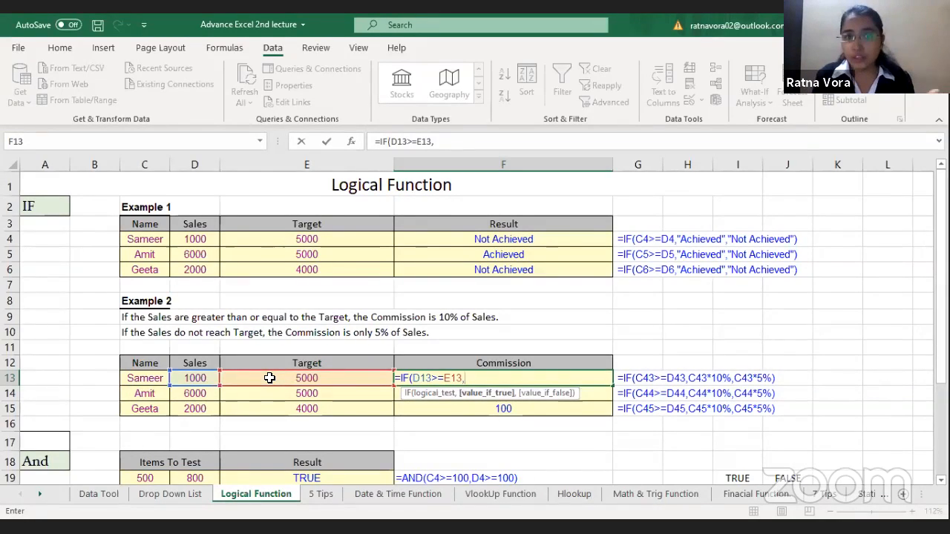
Step: Complete the F13 formula with D13*10% as the true value and D13*5% as the false value, and check it against sales cell D13
{"action": "left_click", "coordinate": [192, 378]}
{"action": "type", "text": "*10%"}
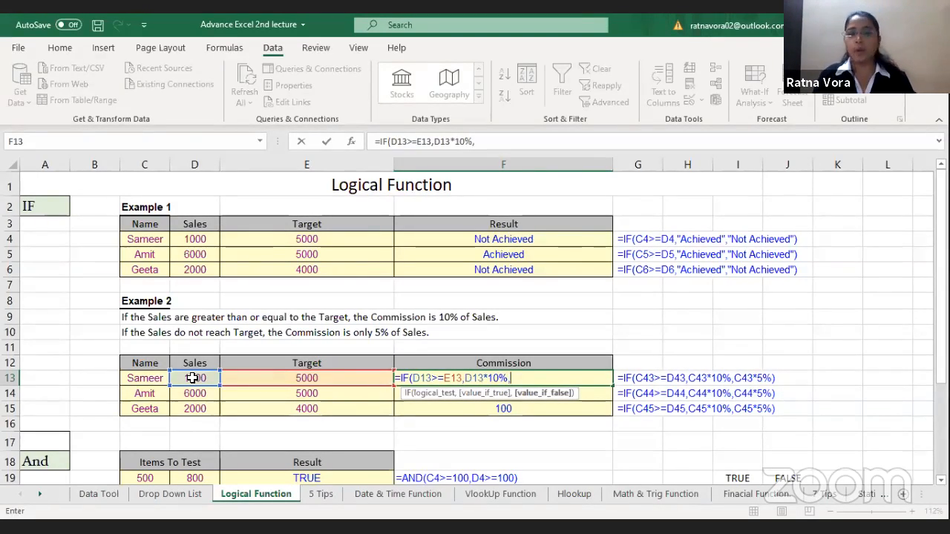
{"action": "type", "text": ","}
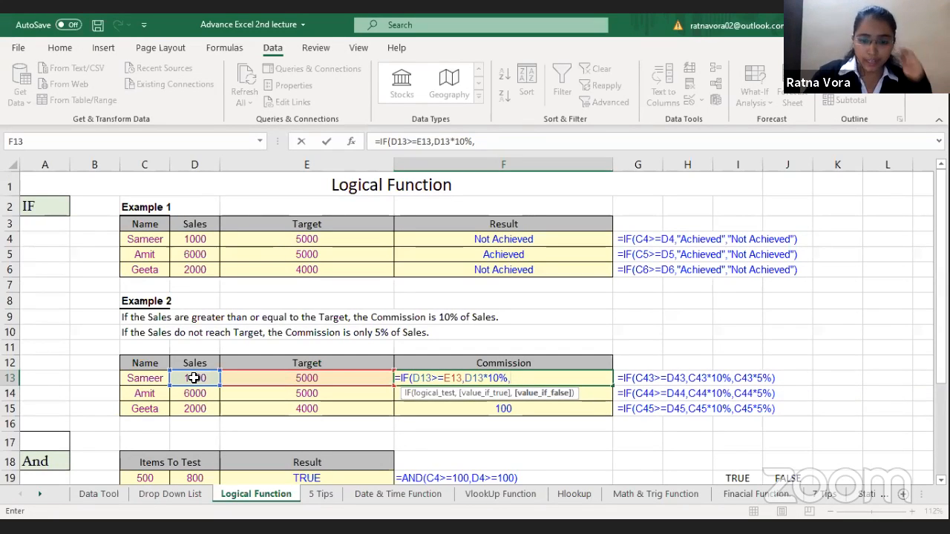
{"action": "left_click", "coordinate": [199, 378]}
{"action": "type", "text": "*"}
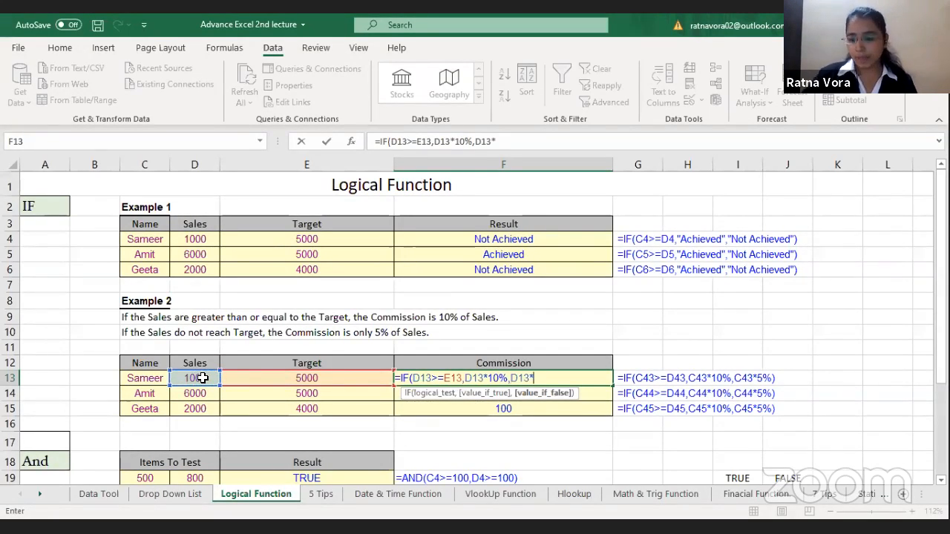
{"action": "type", "text": "5%)"}
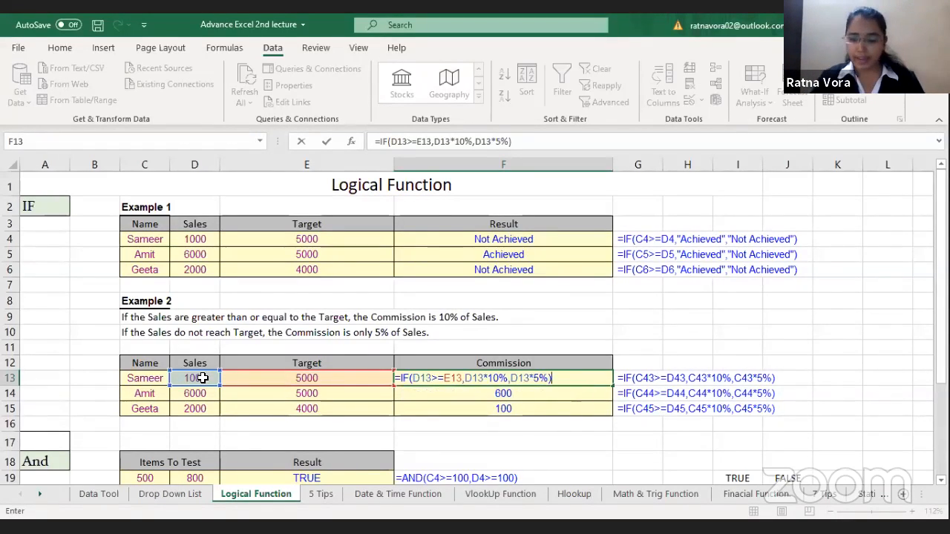
{"action": "key", "text": "Return"}
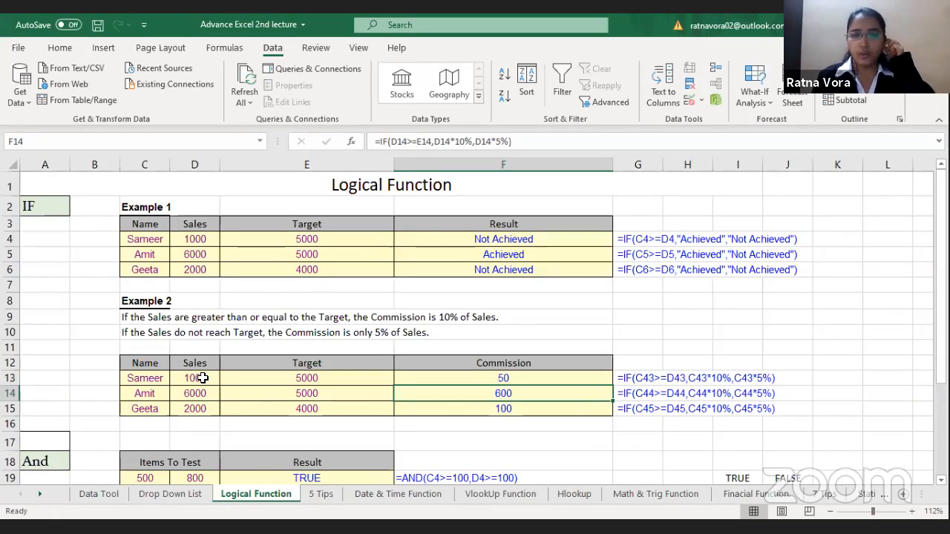
{"action": "left_click", "coordinate": [202, 378]}
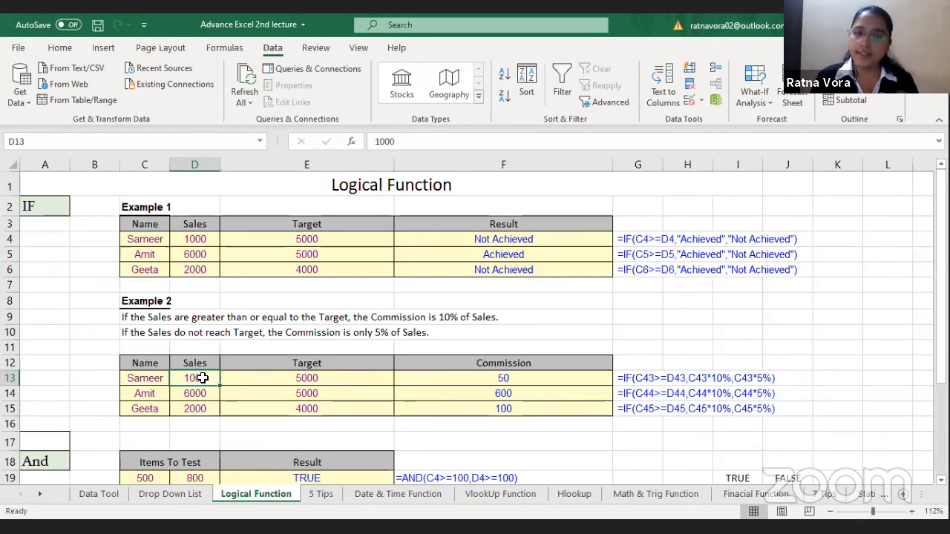
{"action": "left_click", "coordinate": [523, 378]}
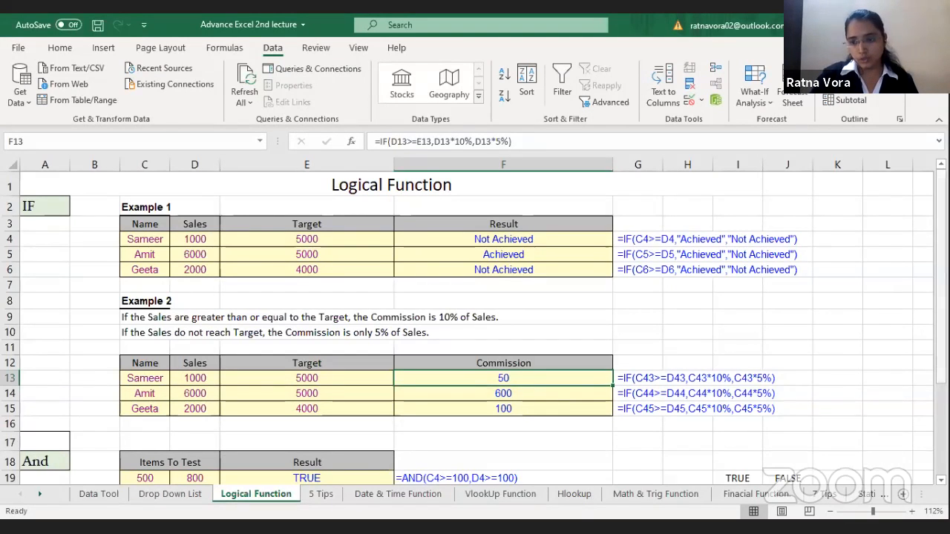
Step: Zoom the sheet to a selection of the And section, from its label in A18 across to column J
{"action": "scroll", "coordinate": [316, 393], "scroll_direction": "down", "scroll_amount": 3}
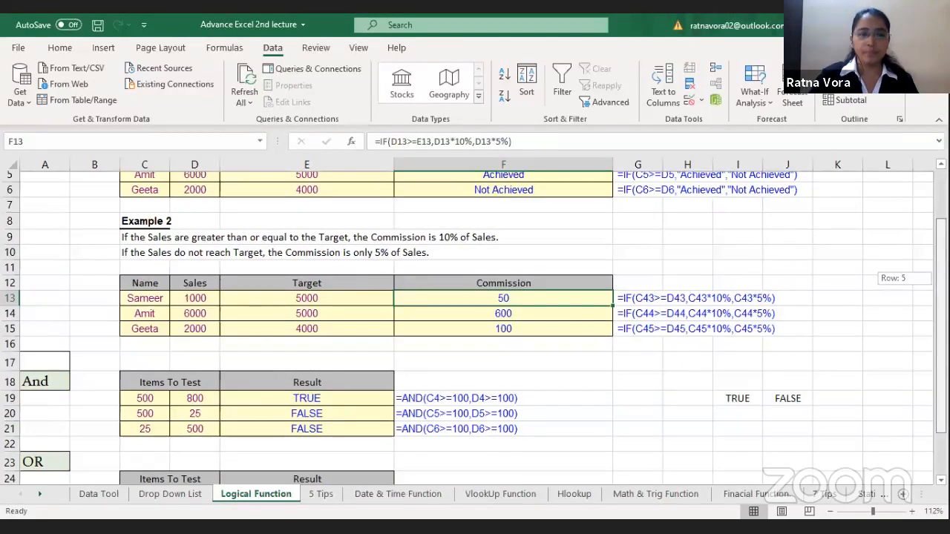
{"action": "left_click_drag", "start_coordinate": [45, 325], "coordinate": [781, 382]}
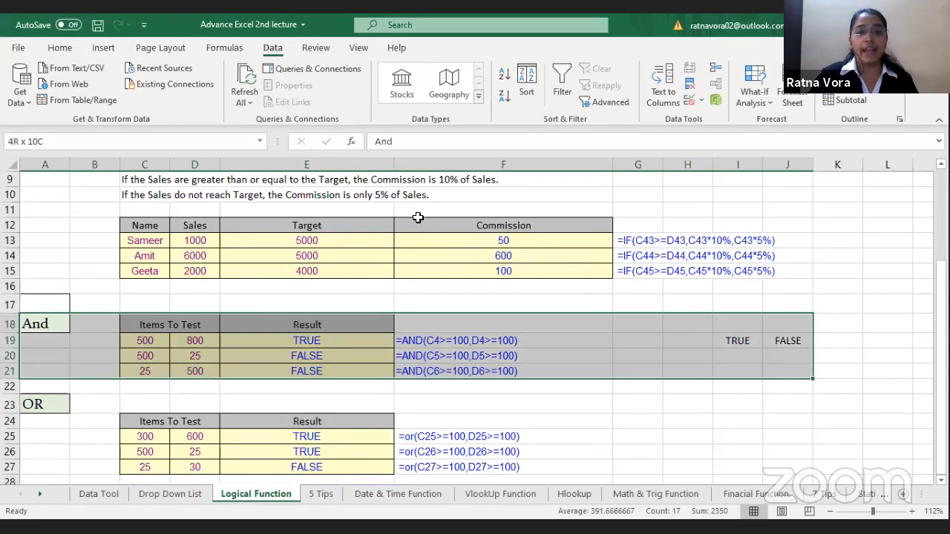
{"action": "left_click", "coordinate": [359, 48]}
{"action": "left_click", "coordinate": [346, 91]}
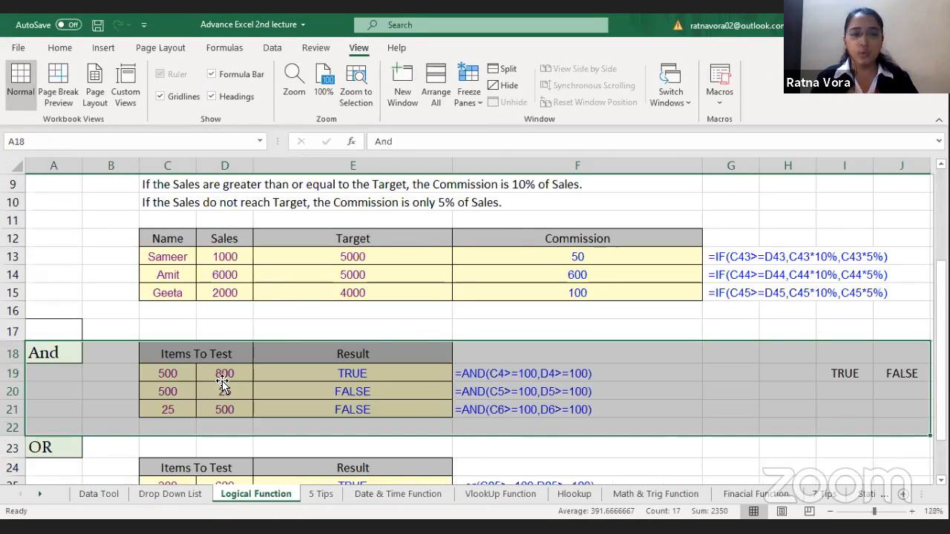
Step: Clear result cell E19 in the And section and examine its test items in C19 and D19
{"action": "left_click", "coordinate": [222, 382]}
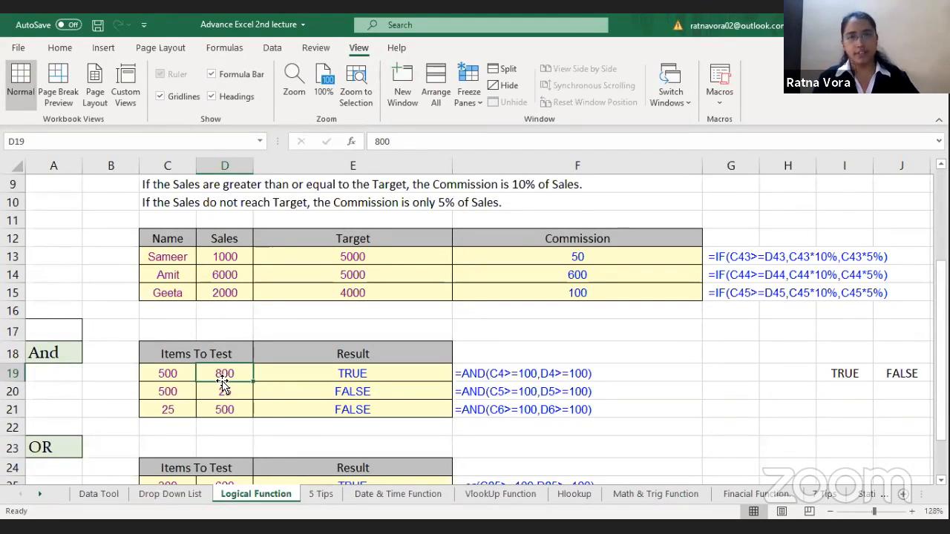
{"action": "left_click", "coordinate": [361, 385]}
{"action": "left_click", "coordinate": [360, 381]}
{"action": "key", "text": "Delete"}
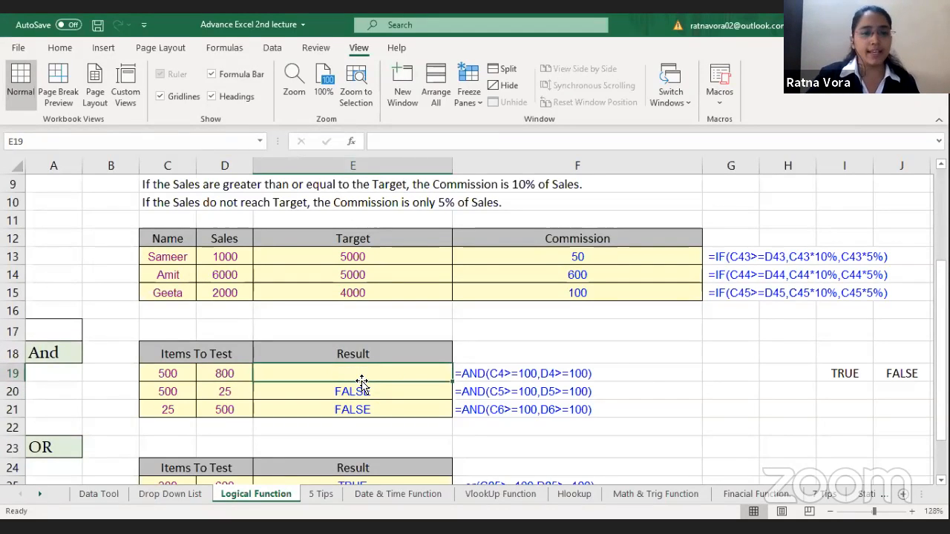
{"action": "left_click", "coordinate": [180, 375]}
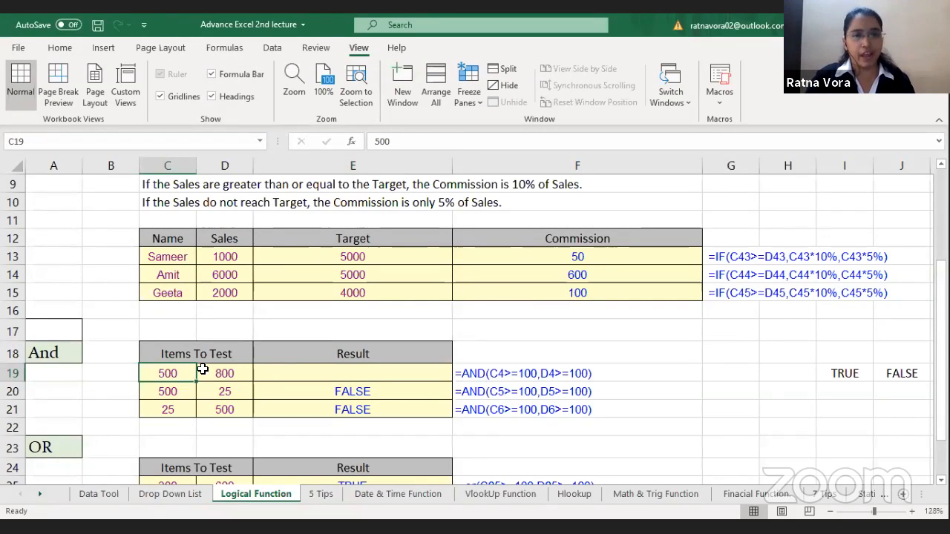
{"action": "left_click", "coordinate": [233, 371]}
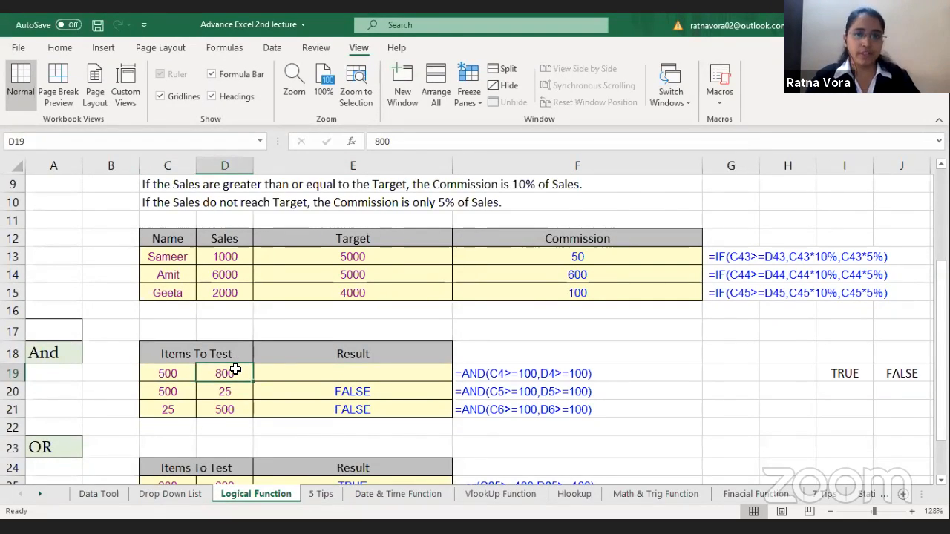
{"action": "left_click", "coordinate": [343, 375]}
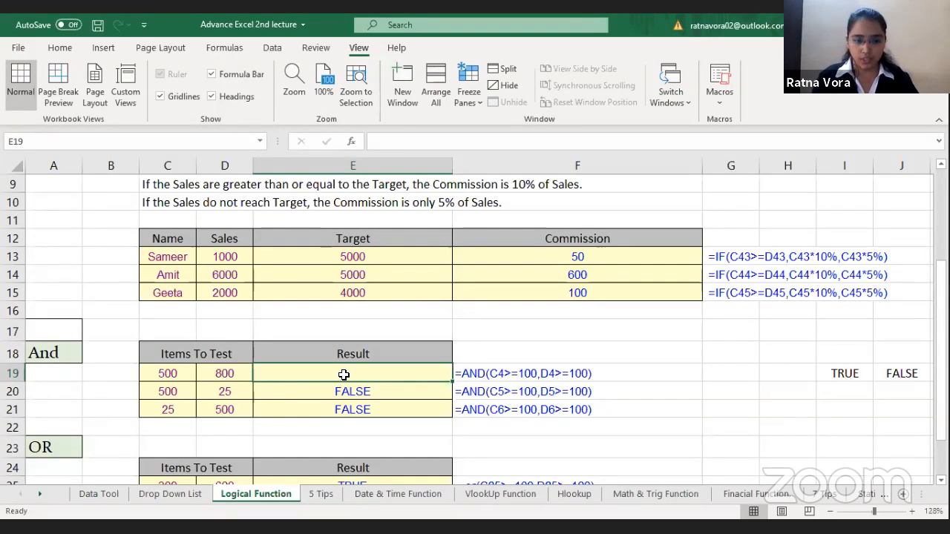
Step: Enter the formula =AND(C19>=100,D19>=100) in result cell E19
{"action": "type", "text": "="}
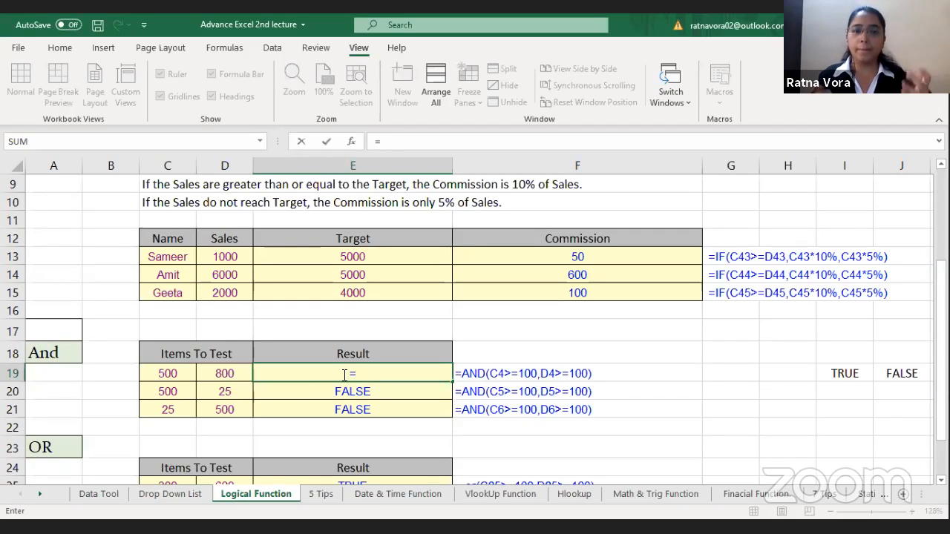
{"action": "type", "text": "AND("}
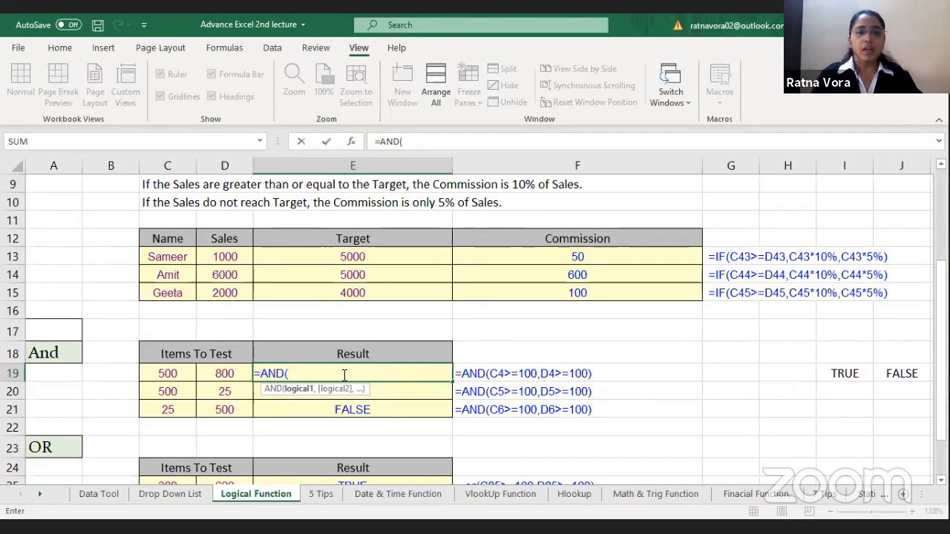
{"action": "left_click", "coordinate": [165, 371]}
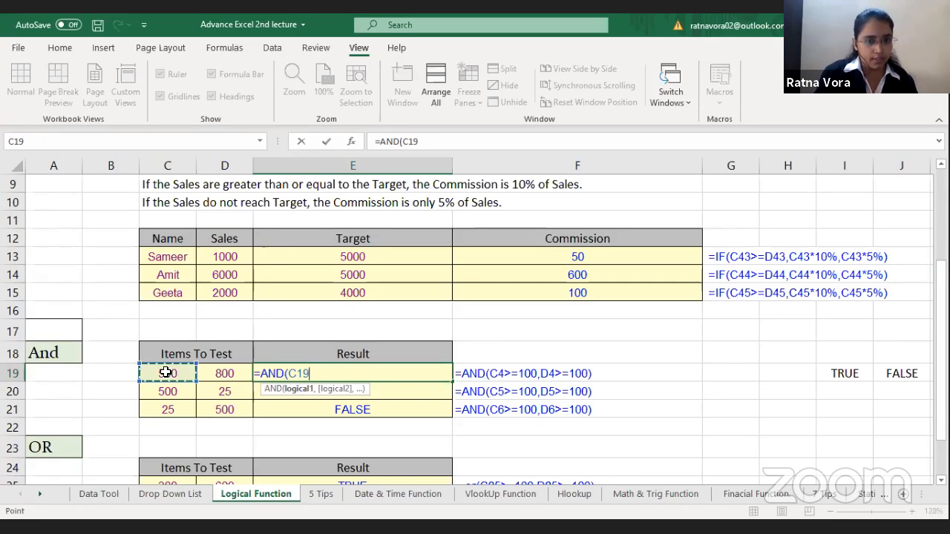
{"action": "type", "text": ">=100"}
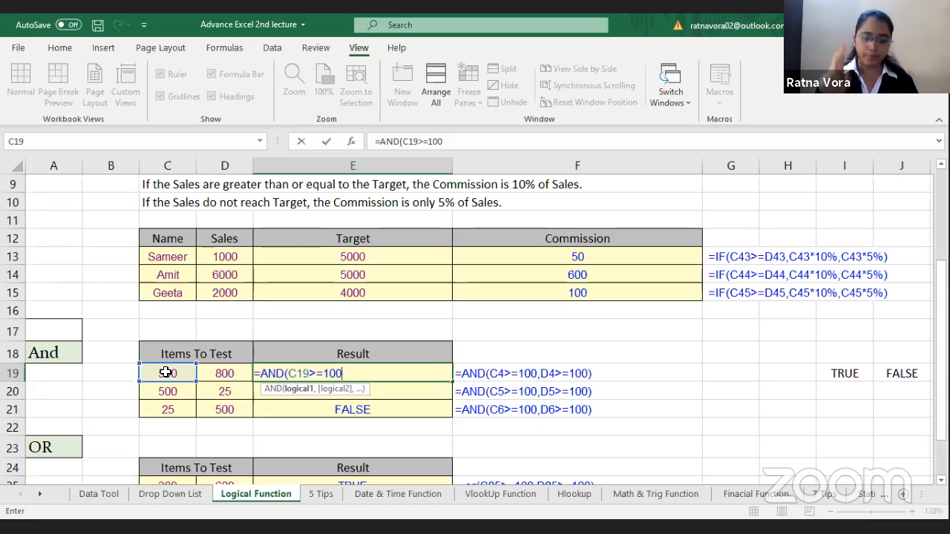
{"action": "type", "text": ","}
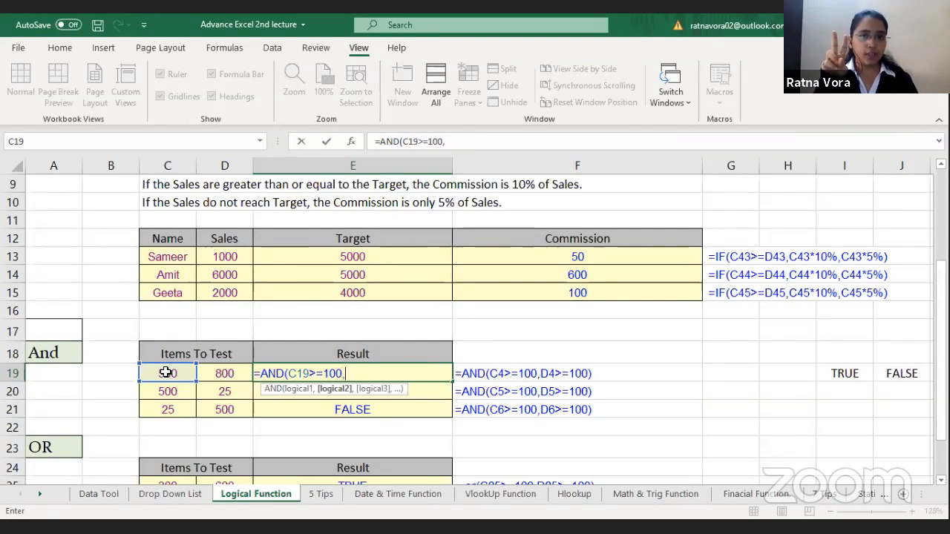
{"action": "left_click", "coordinate": [222, 374]}
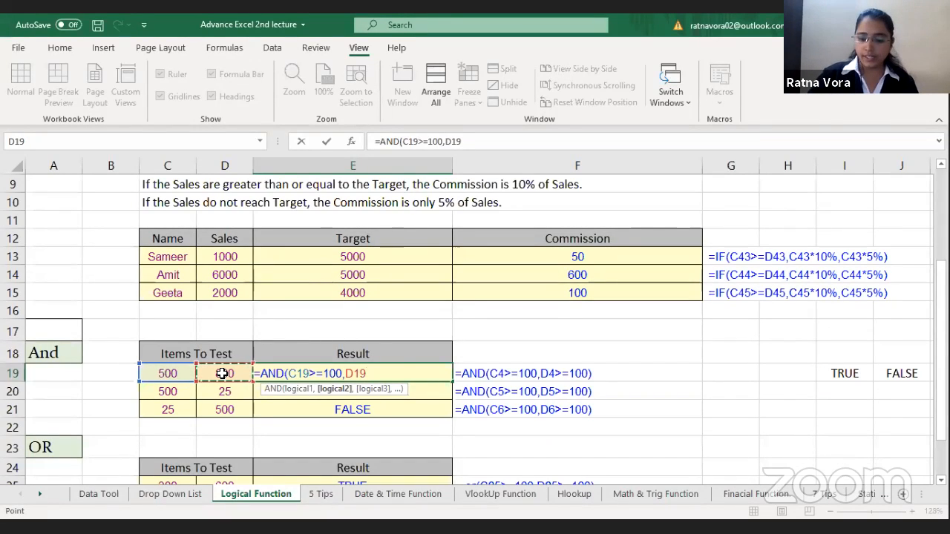
{"action": "type", "text": ">=100"}
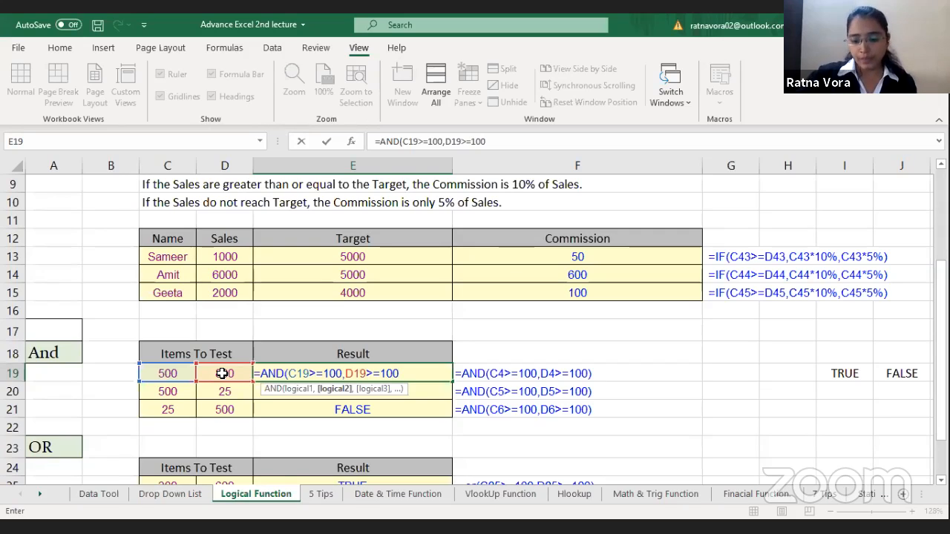
{"action": "type", "text": ")"}
{"action": "key", "text": "ctrl+Return"}
{"action": "key", "text": "Return"}
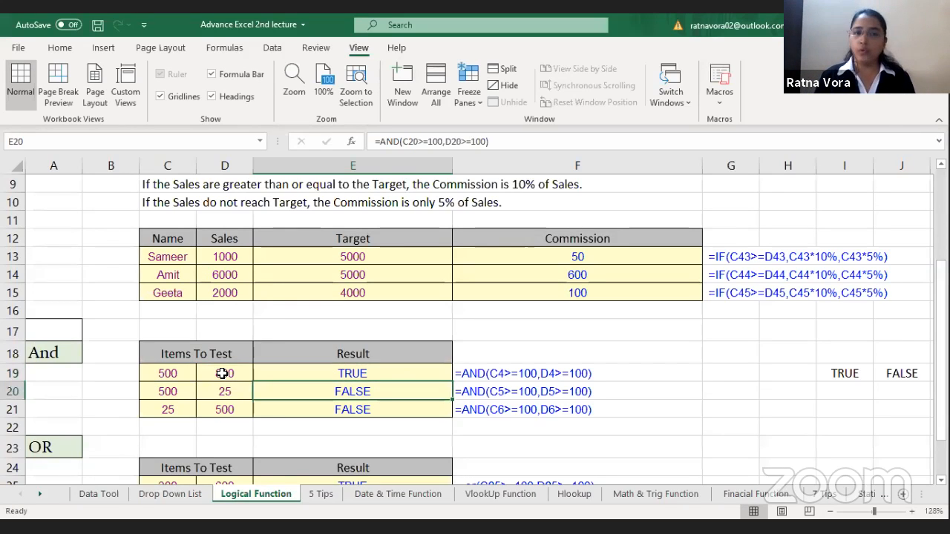
Step: Compare the test items in rows 19 and 20 of the And section with their results in E19 and E20
{"action": "left_click", "coordinate": [149, 373]}
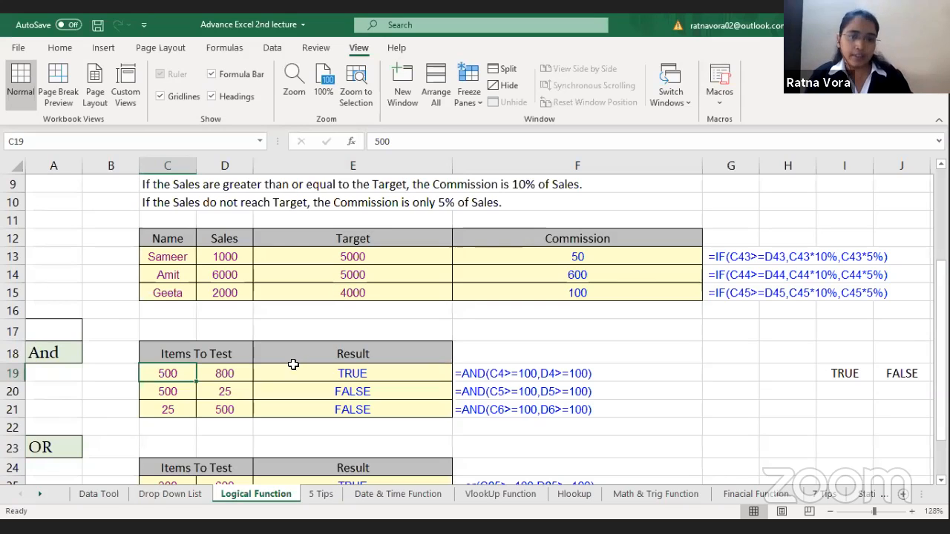
{"action": "key", "text": "Right"}
{"action": "key", "text": "Right"}
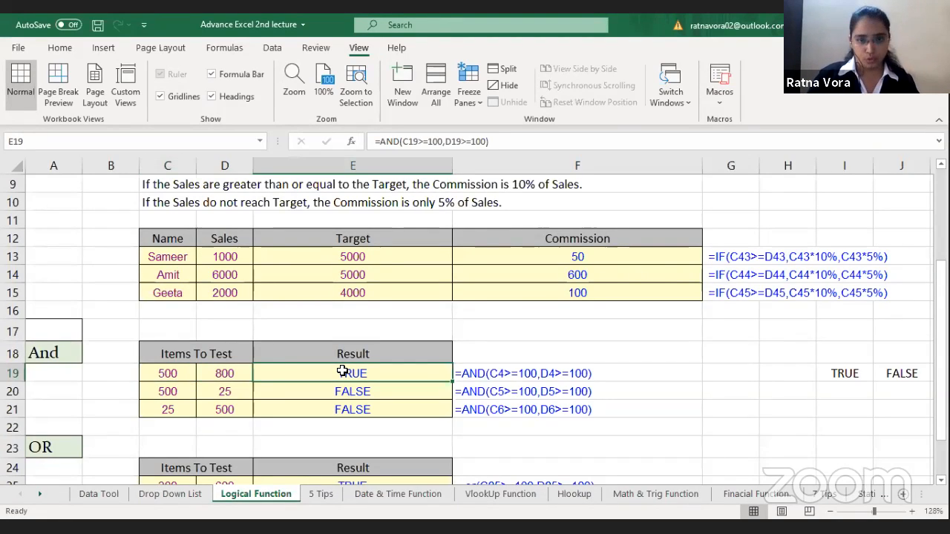
{"action": "left_click", "coordinate": [161, 391]}
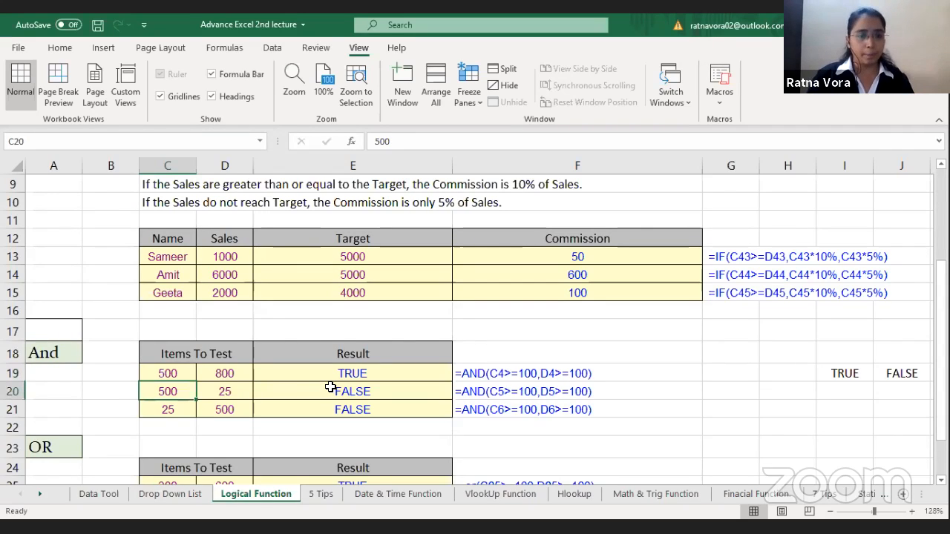
{"action": "left_click", "coordinate": [221, 391]}
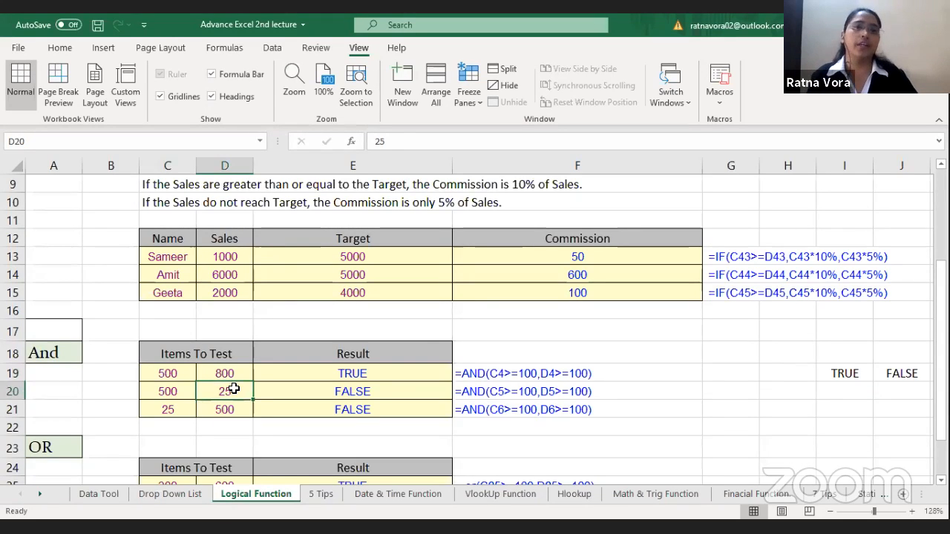
{"action": "left_click", "coordinate": [370, 389]}
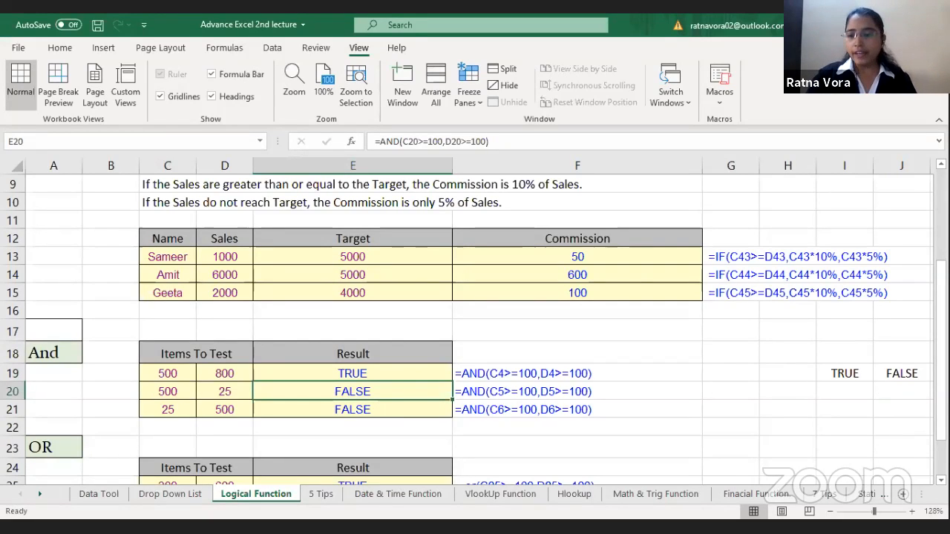
Step: Replace the content of result cell E25 in the OR section with the formula =OR(C25>=100,D25>=100)
{"action": "scroll", "coordinate": [233, 393], "scroll_direction": "down", "scroll_amount": 2}
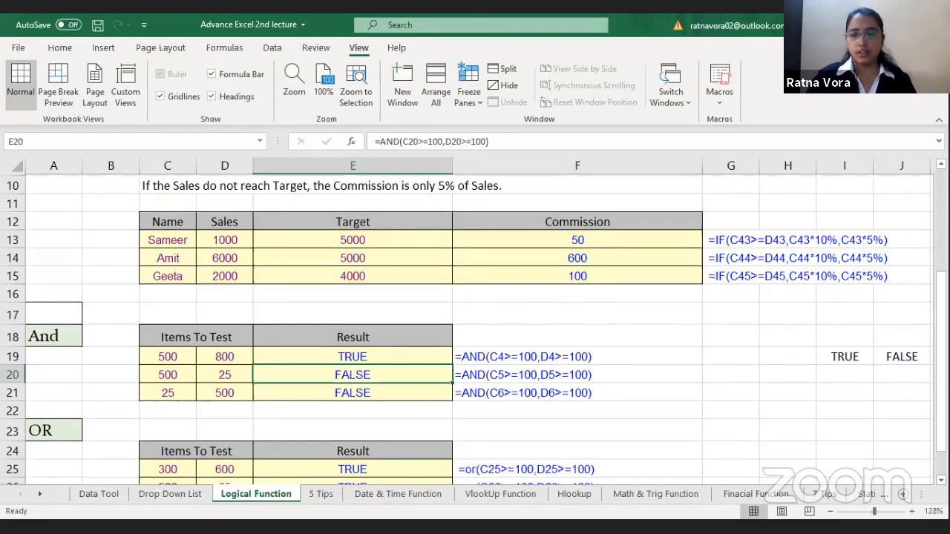
{"action": "scroll", "coordinate": [24, 298], "scroll_direction": "down", "scroll_amount": 1}
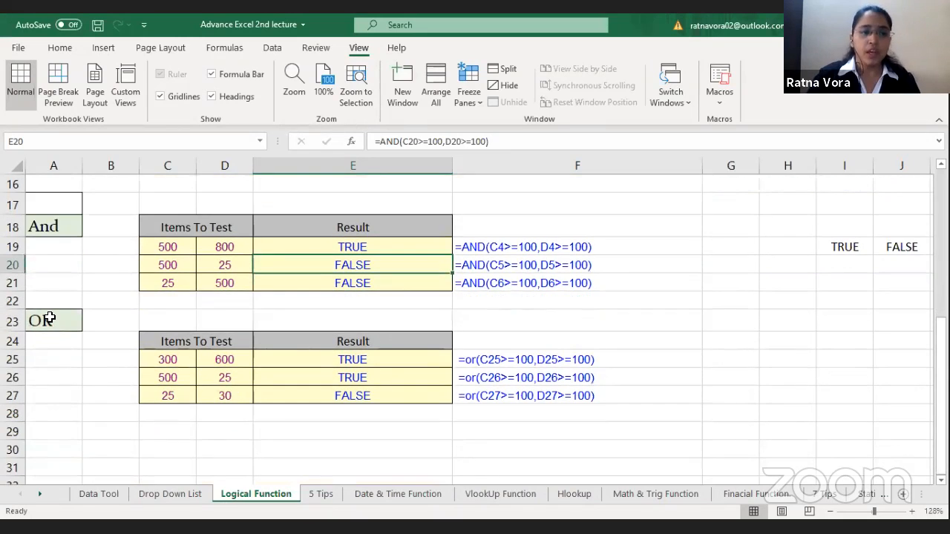
{"action": "left_click", "coordinate": [49, 317]}
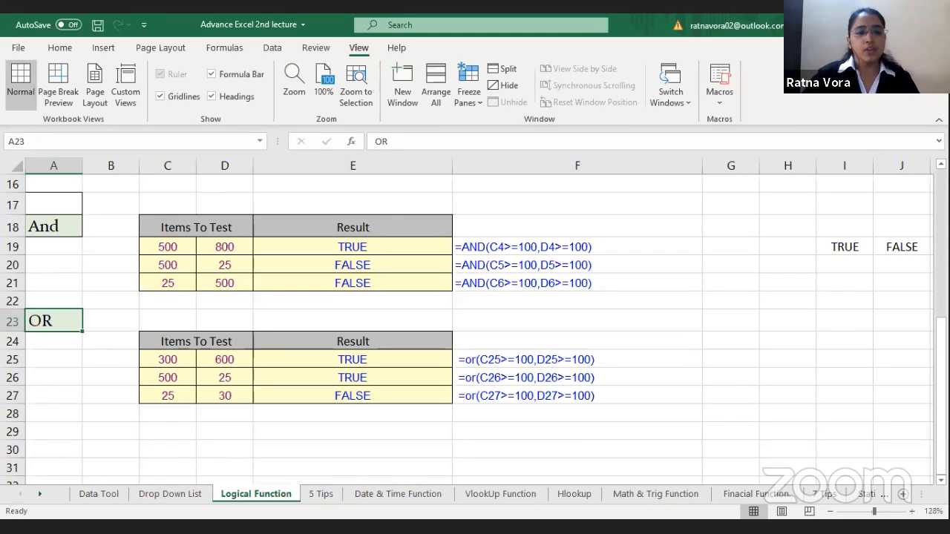
{"action": "left_click", "coordinate": [384, 362]}
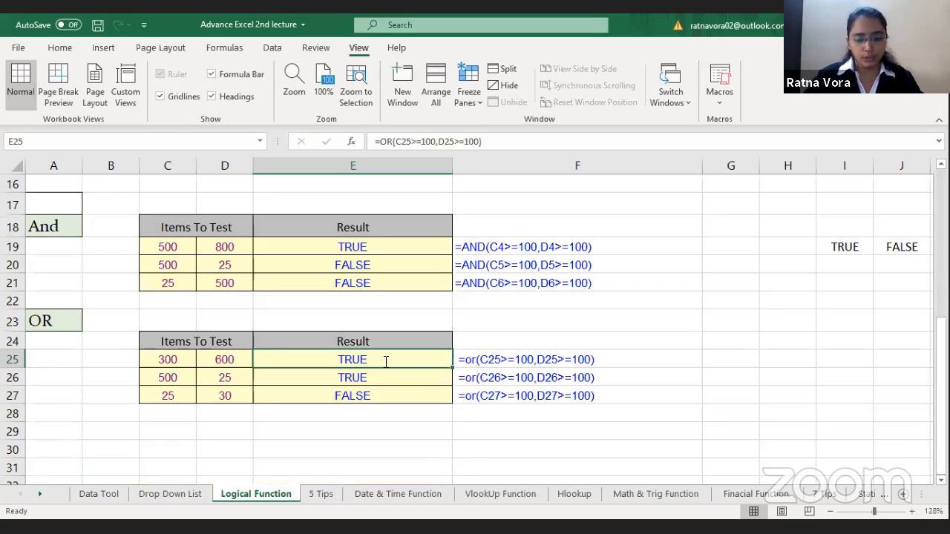
{"action": "key", "text": "Delete"}
{"action": "type", "text": "=OR("}
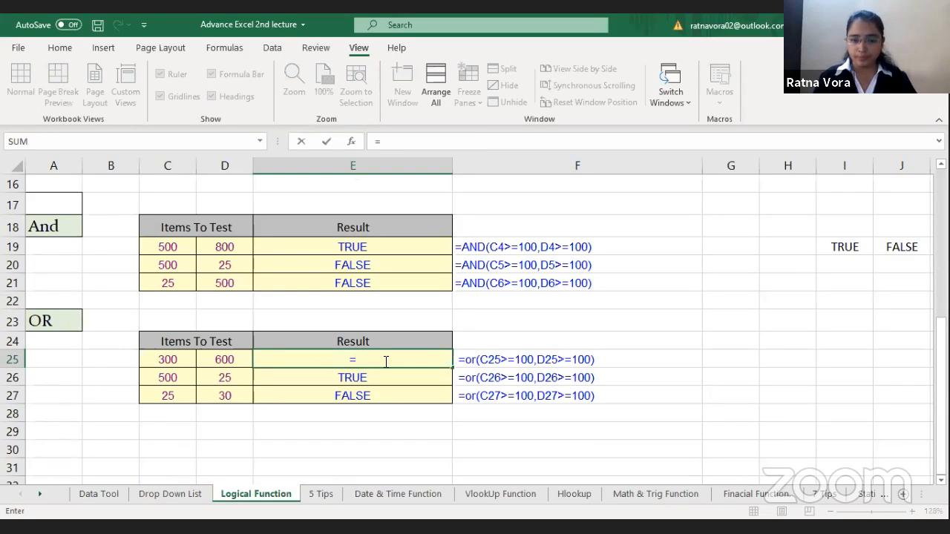
{"action": "left_click", "coordinate": [177, 359]}
{"action": "type", "text": ">=100"}
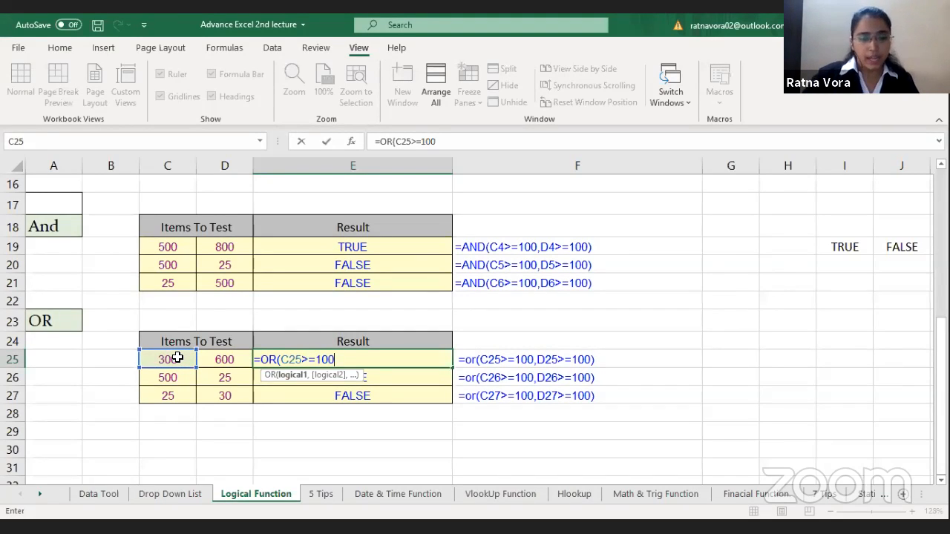
{"action": "type", "text": ","}
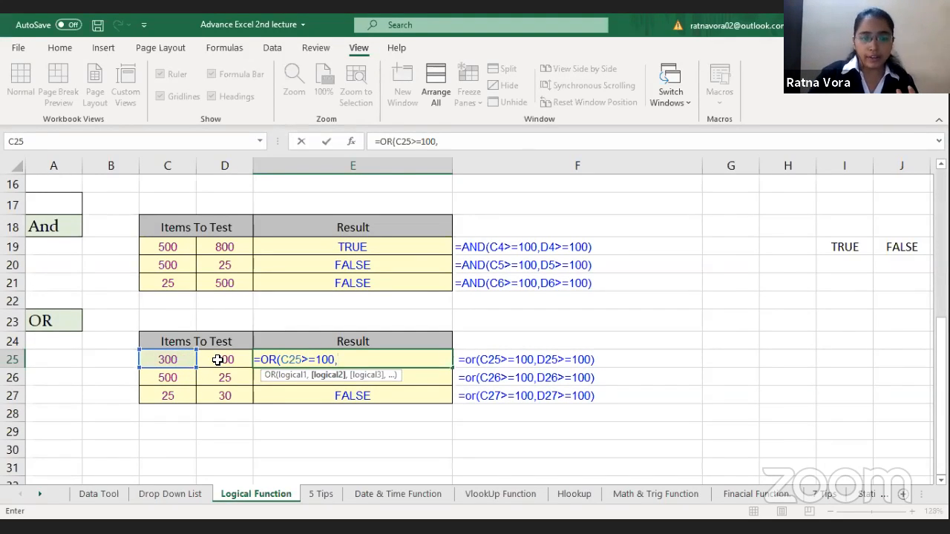
{"action": "left_click", "coordinate": [216, 359]}
{"action": "type", "text": ">=100"}
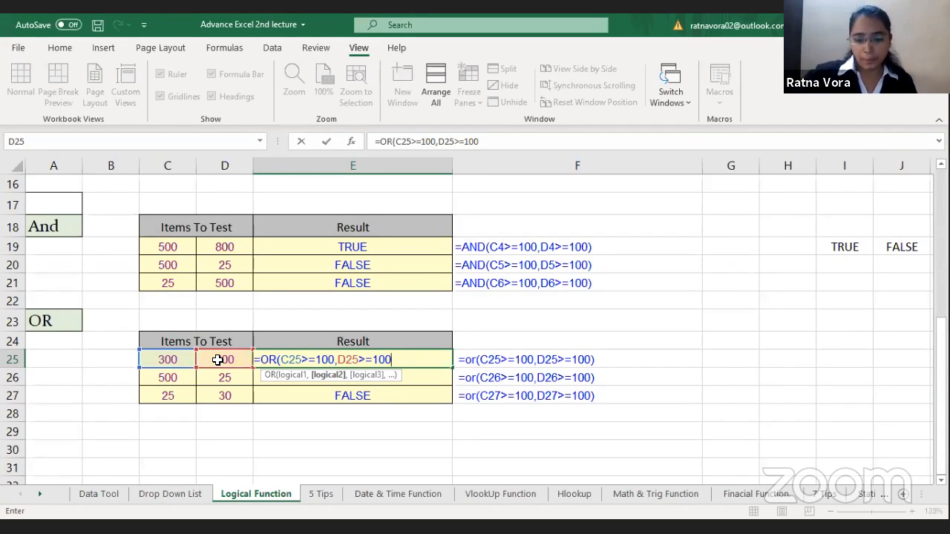
{"action": "key", "text": "Return"}
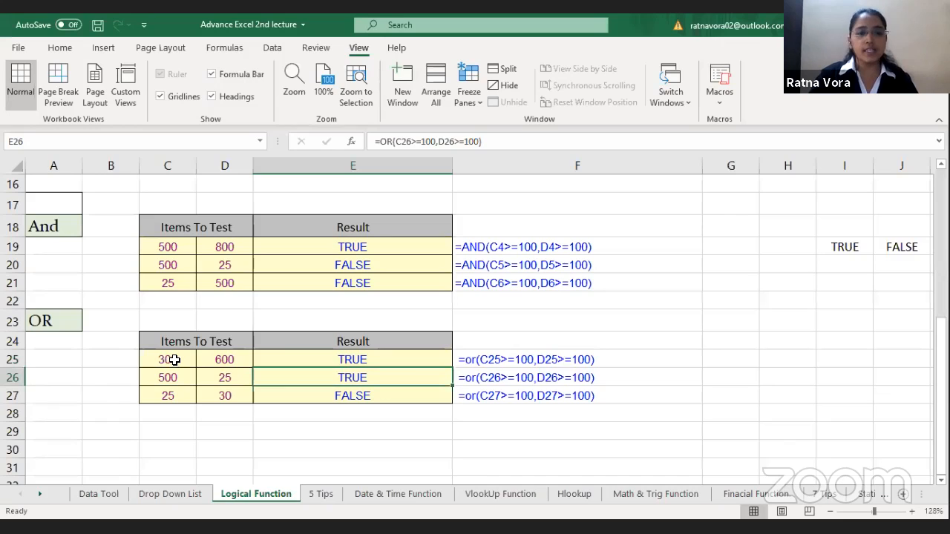
Step: Compare the test items in rows 25 to 27 of the OR section with their results in column E
{"action": "left_click_drag", "start_coordinate": [179, 358], "coordinate": [222, 358]}
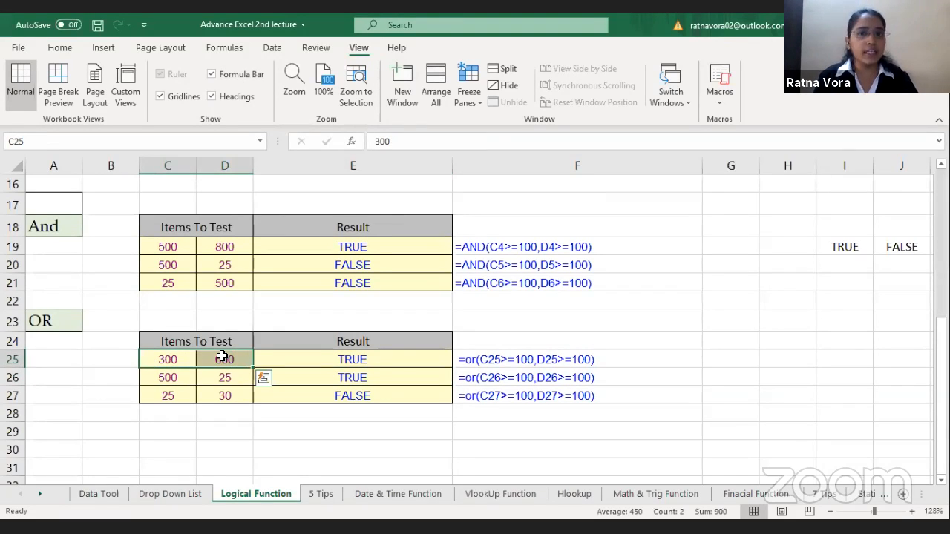
{"action": "left_click", "coordinate": [308, 361]}
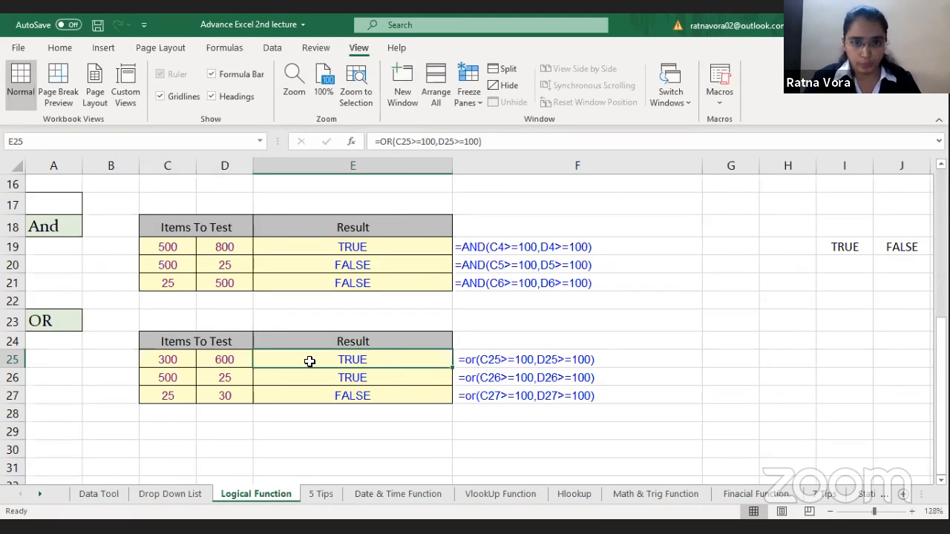
{"action": "left_click", "coordinate": [182, 377]}
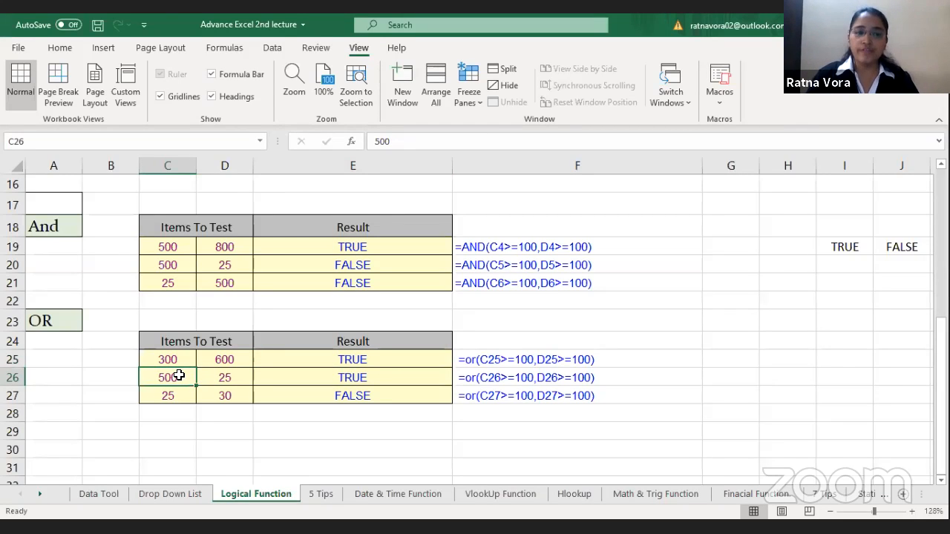
{"action": "left_click", "coordinate": [232, 372]}
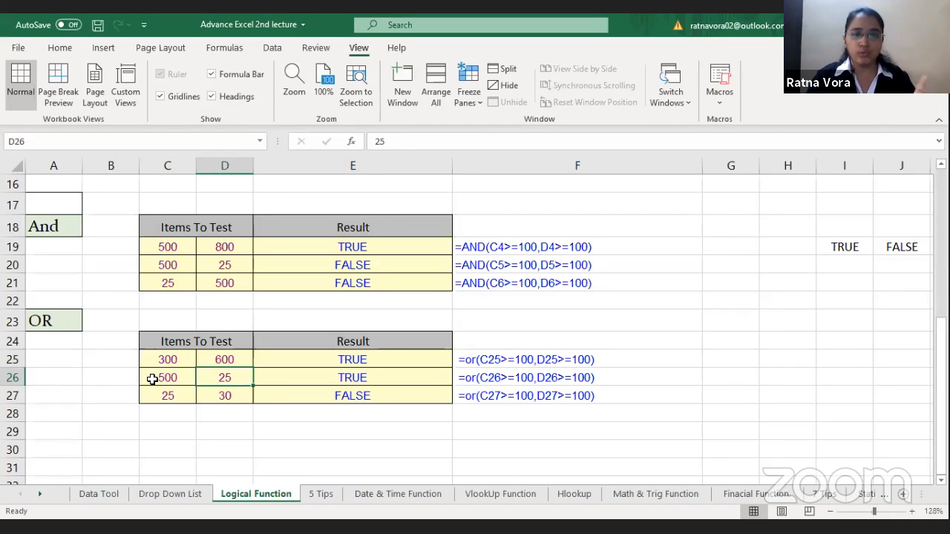
{"action": "left_click", "coordinate": [152, 379]}
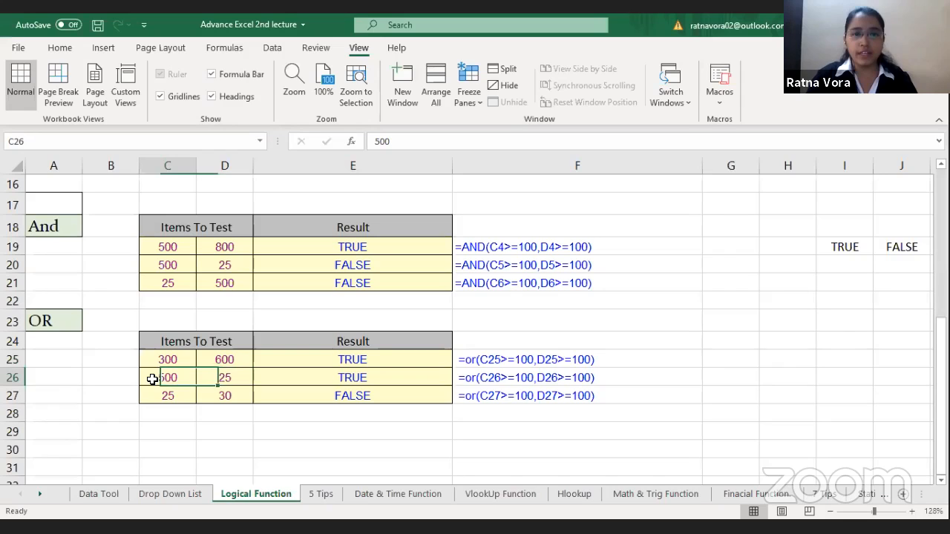
{"action": "left_click", "coordinate": [339, 377]}
{"action": "left_click", "coordinate": [150, 394]}
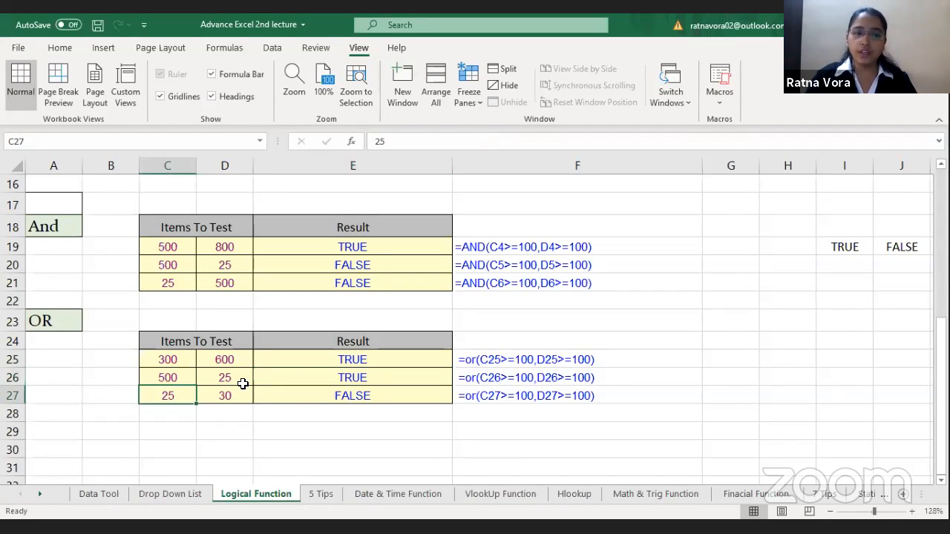
{"action": "left_click", "coordinate": [236, 391]}
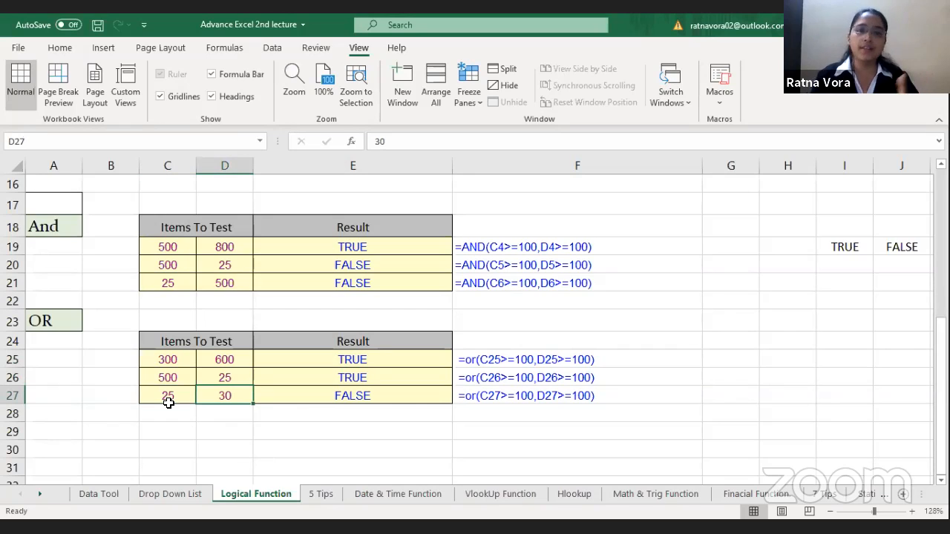
{"action": "left_click", "coordinate": [368, 403]}
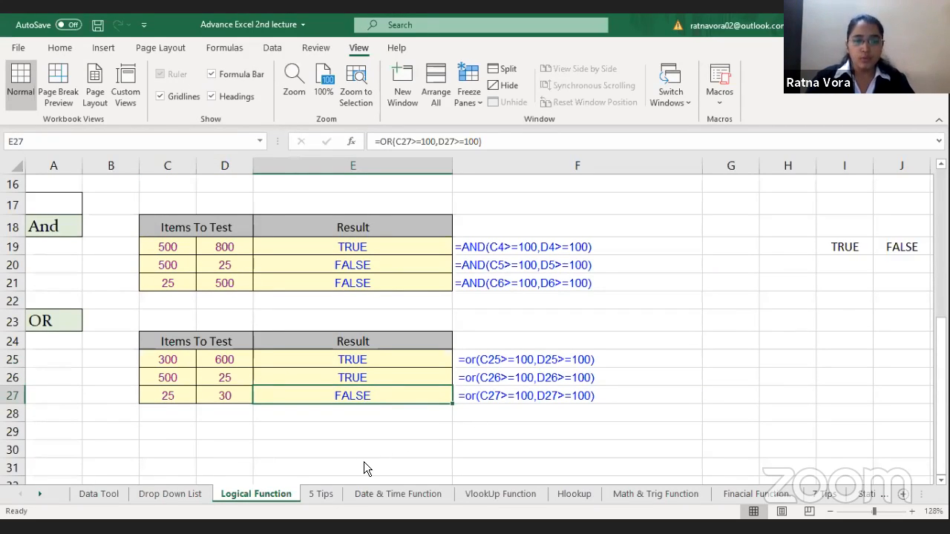
Step: On the 5 Tips sheet, fill the voucher block A1:D11, including its blank spacer row, down the sheet through voucher number 37
{"action": "left_click", "coordinate": [321, 494]}
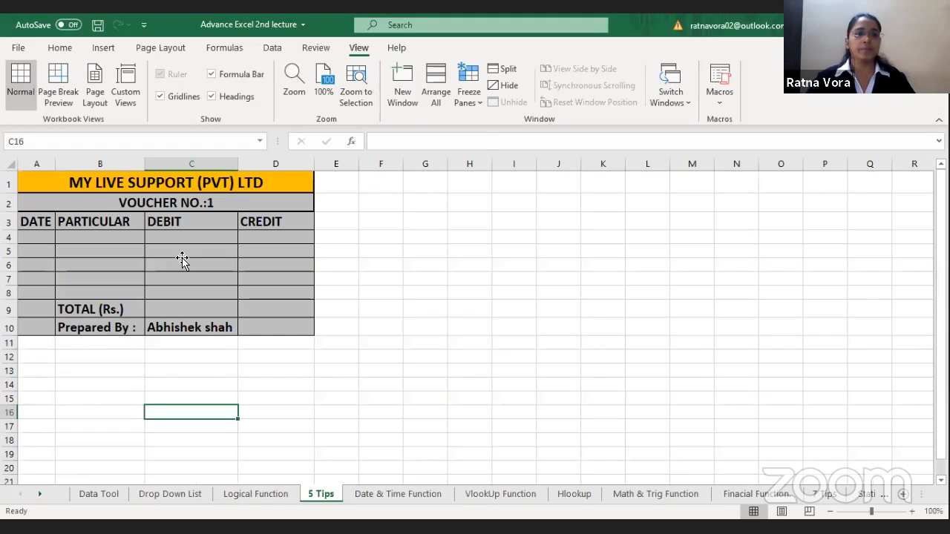
{"action": "left_click", "coordinate": [253, 184]}
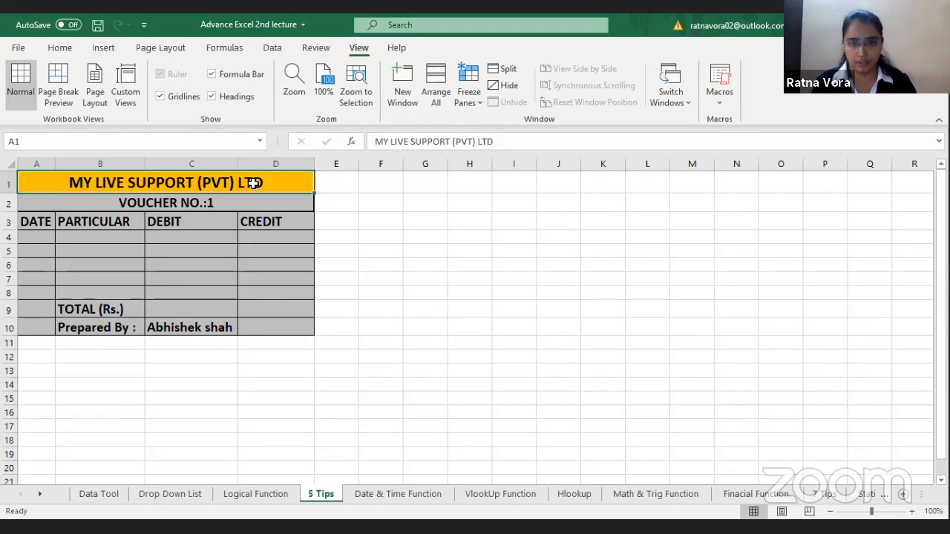
{"action": "left_click_drag", "start_coordinate": [254, 183], "coordinate": [241, 329]}
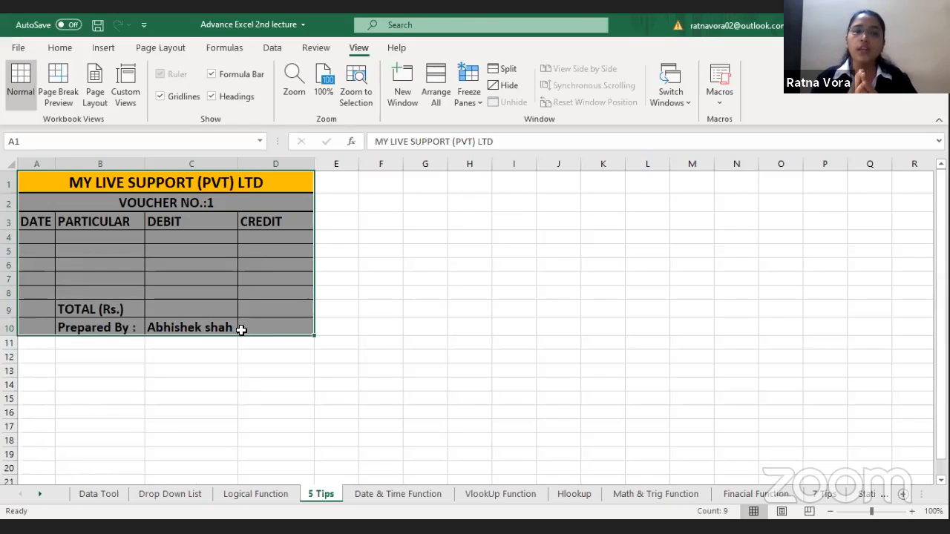
{"action": "left_click", "coordinate": [256, 184]}
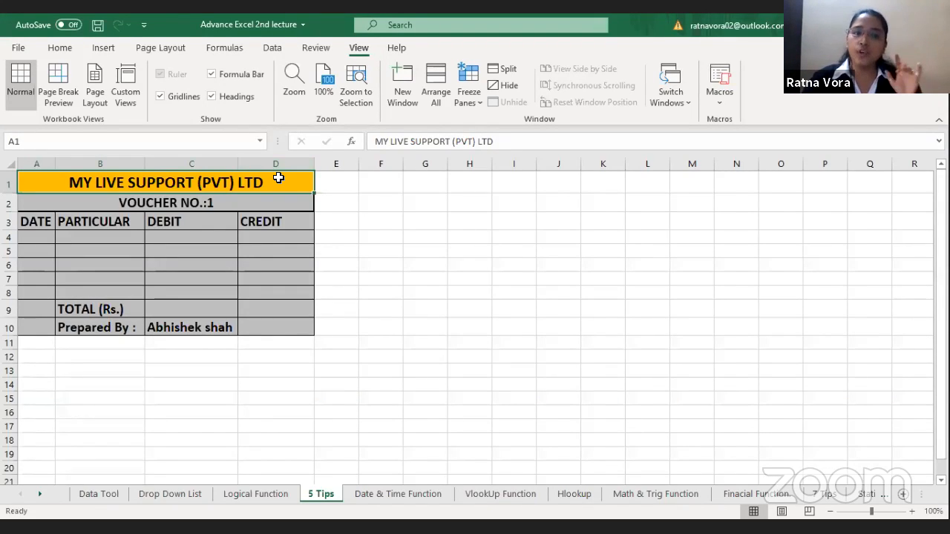
{"action": "left_click_drag", "start_coordinate": [276, 176], "coordinate": [292, 351]}
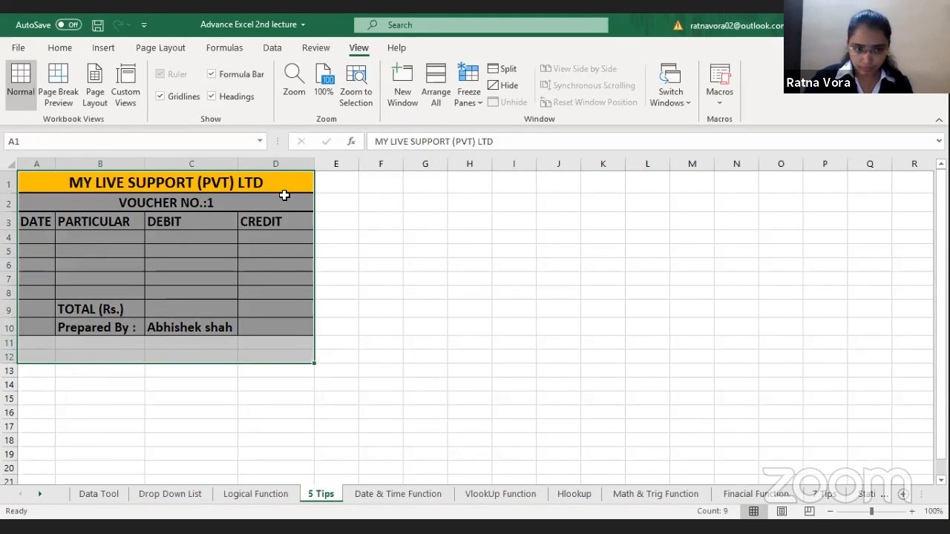
{"action": "left_click_drag", "start_coordinate": [294, 290], "coordinate": [295, 344]}
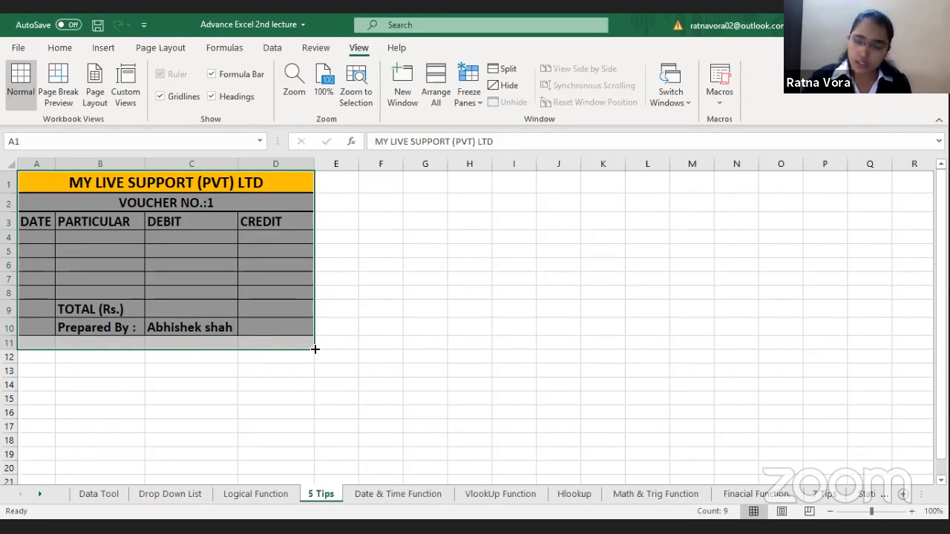
{"action": "left_click_drag", "start_coordinate": [314, 349], "coordinate": [301, 486]}
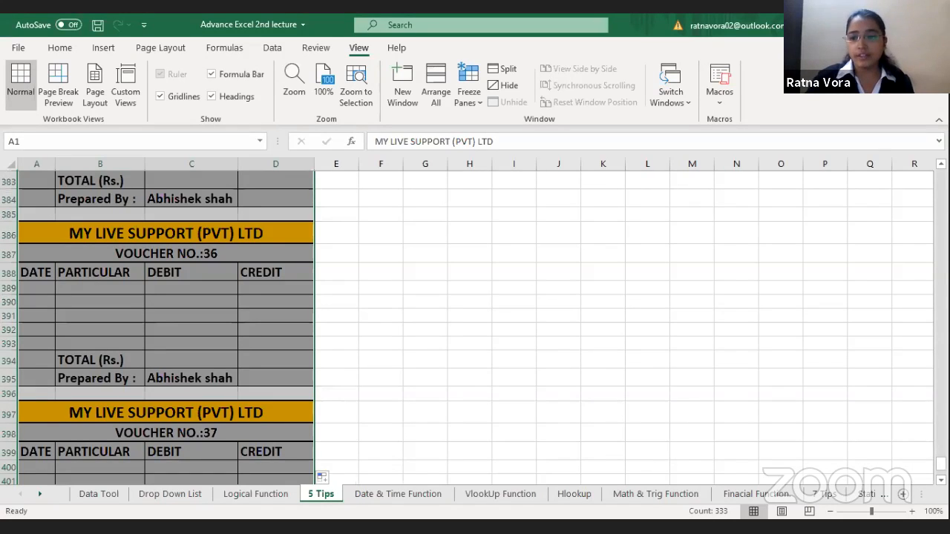
Step: Check the voucher numbers from the first voucher in A2 and the second in A13 down through the following copies
{"action": "left_click_drag", "start_coordinate": [941, 464], "coordinate": [941, 176]}
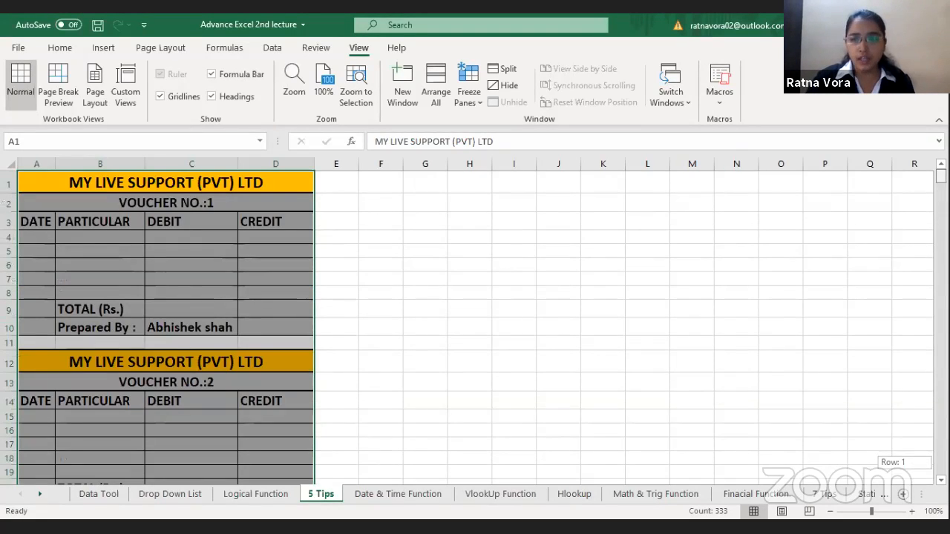
{"action": "left_click", "coordinate": [197, 202]}
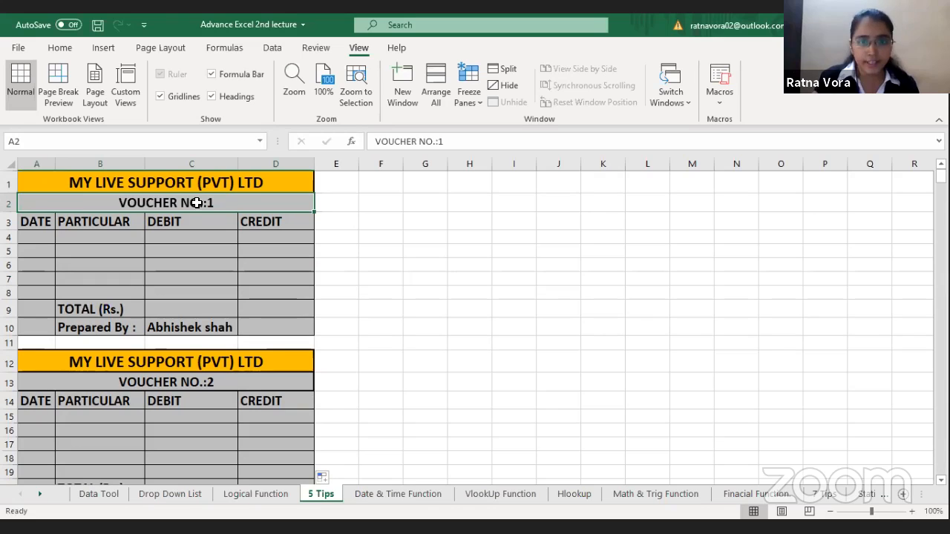
{"action": "left_click", "coordinate": [234, 383]}
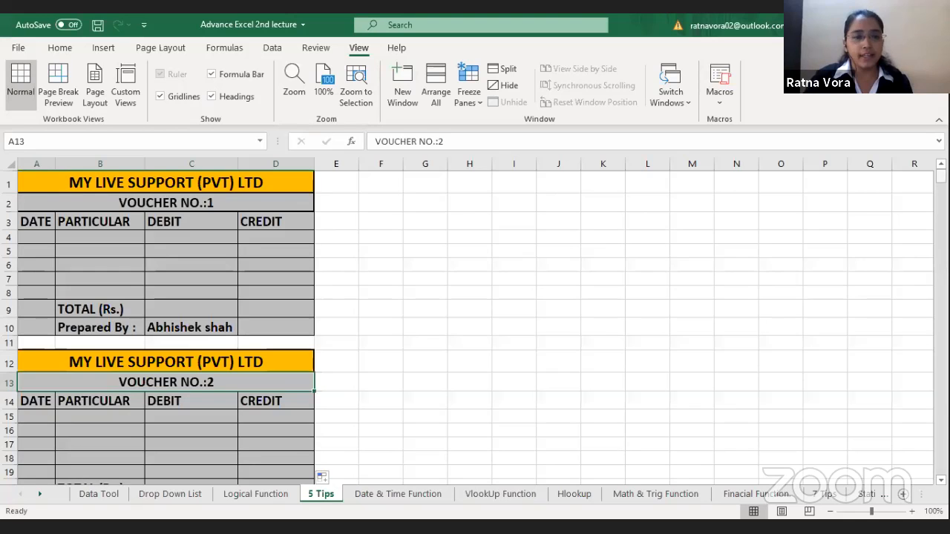
{"action": "scroll", "coordinate": [475, 319], "scroll_direction": "down", "scroll_amount": 6}
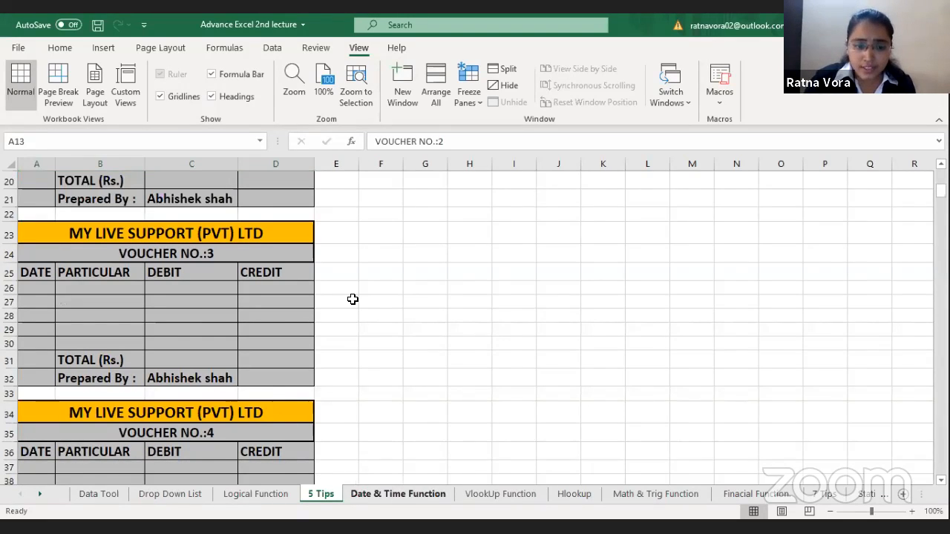
Step: On the Date & Time Function sheet, extract the day of the first date into Day cell C26 with =DAY(A26)
{"action": "key", "text": "ctrl+Page_Down"}
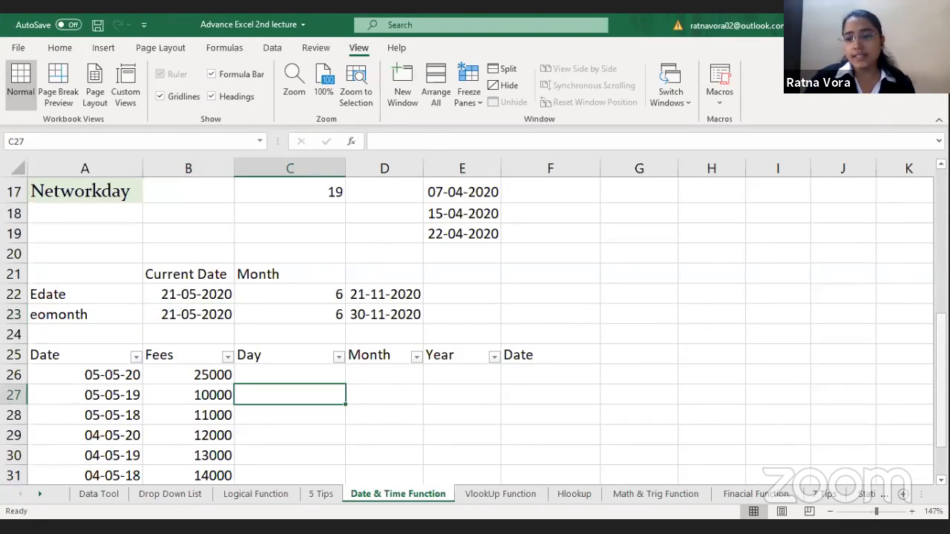
{"action": "scroll", "coordinate": [379, 469], "scroll_direction": "down", "scroll_amount": 1}
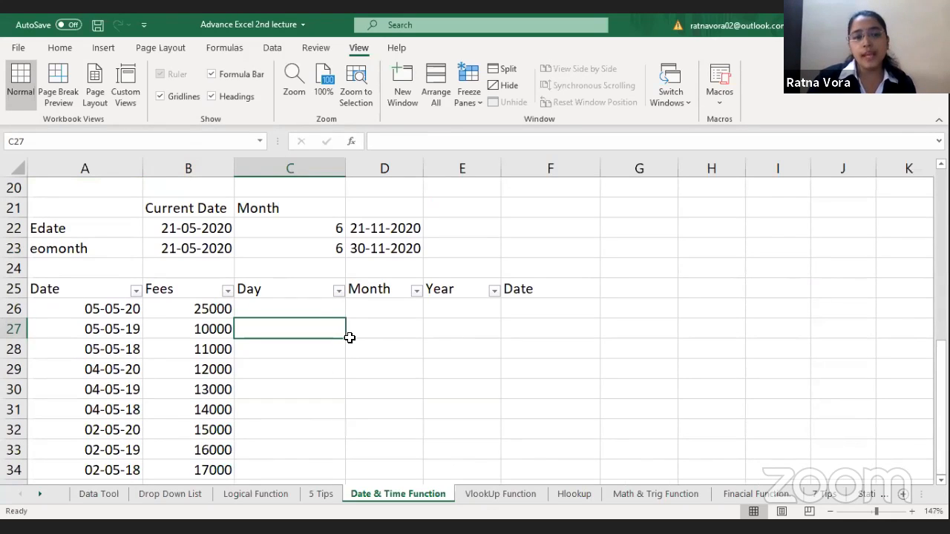
{"action": "left_click", "coordinate": [299, 301]}
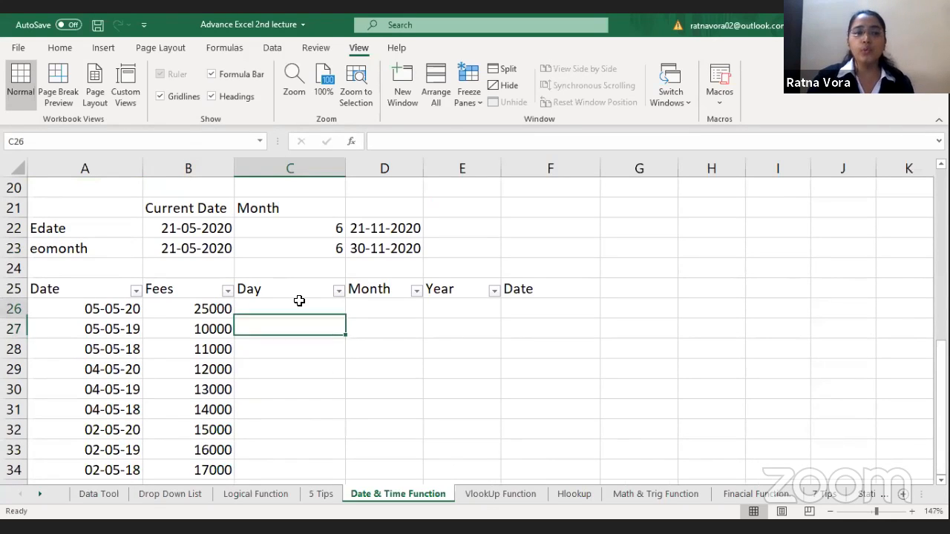
{"action": "left_click", "coordinate": [78, 309]}
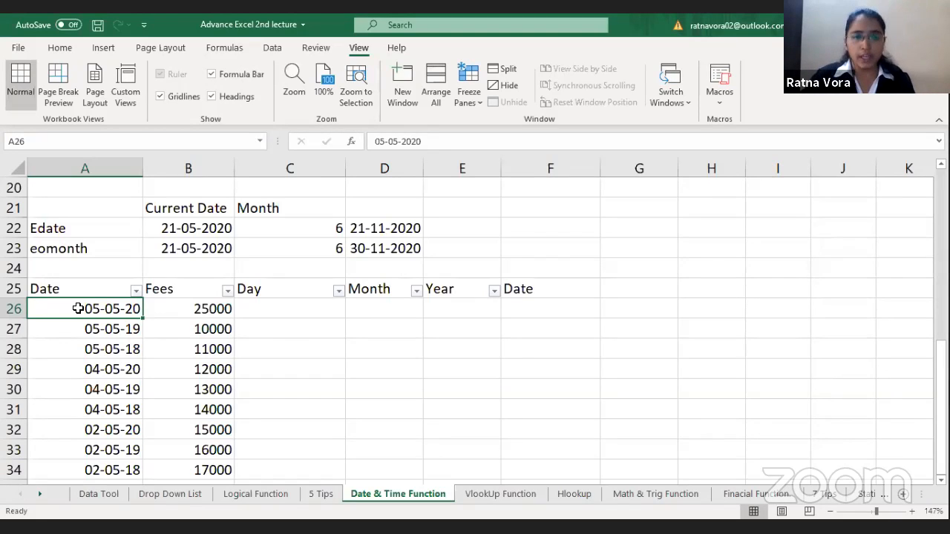
{"action": "left_click_drag", "start_coordinate": [109, 302], "coordinate": [109, 470]}
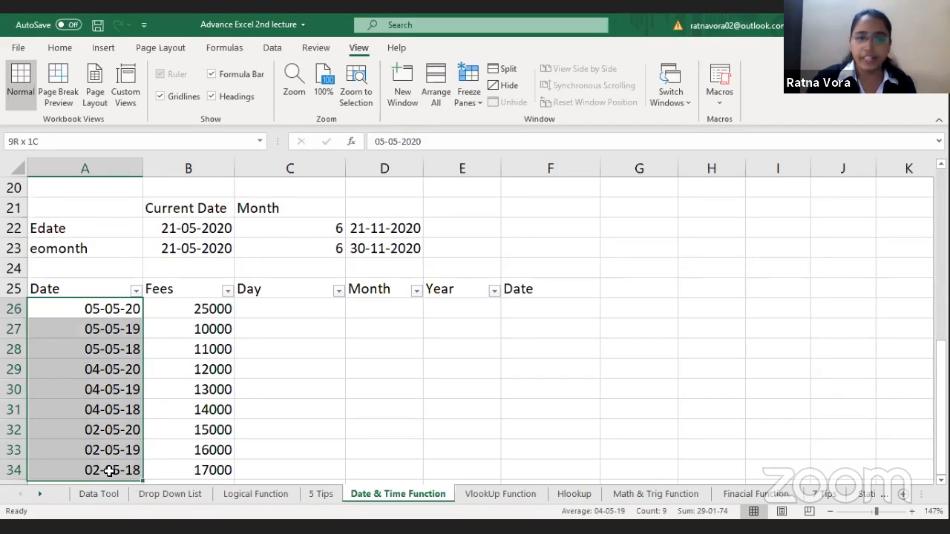
{"action": "left_click", "coordinate": [330, 313]}
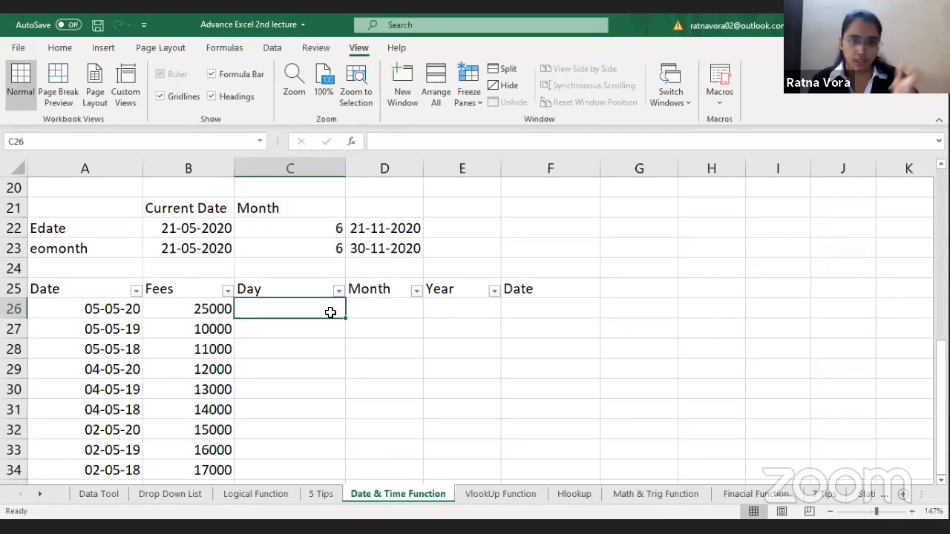
{"action": "type", "text": "="}
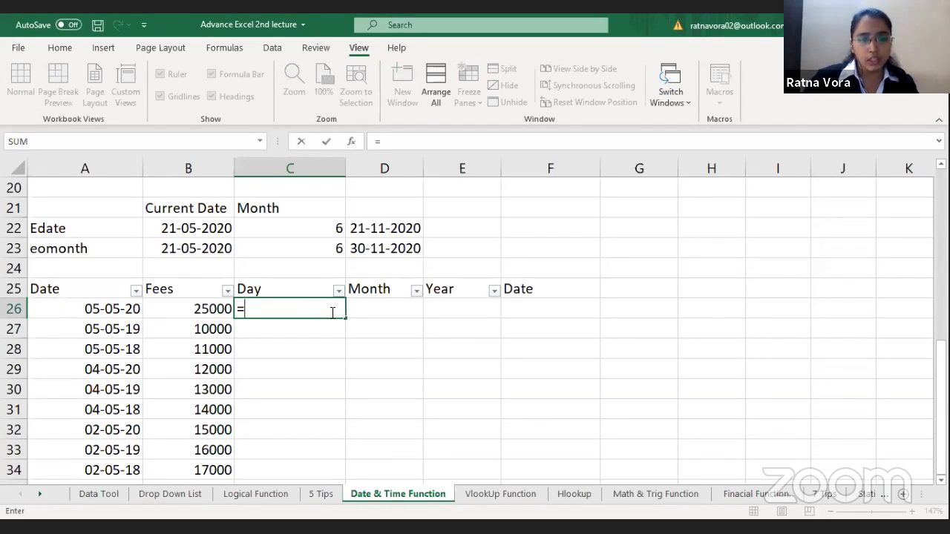
{"action": "type", "text": "day"}
{"action": "key", "text": "Tab"}
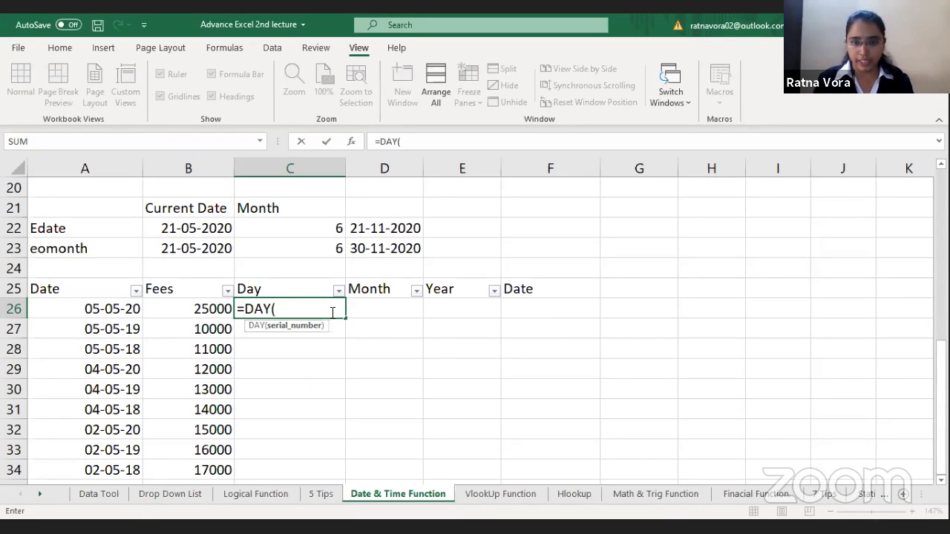
{"action": "left_click", "coordinate": [88, 309]}
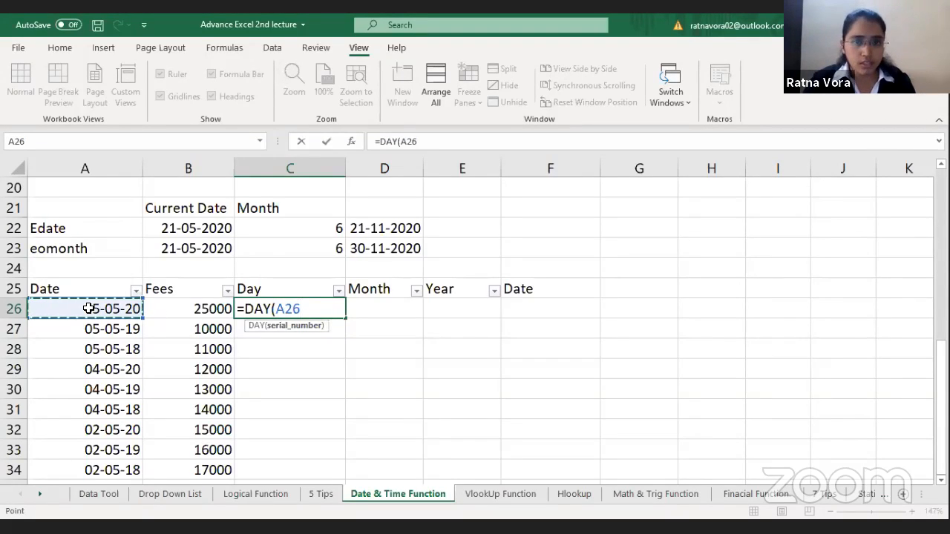
{"action": "type", "text": ")"}
{"action": "key", "text": "Return"}
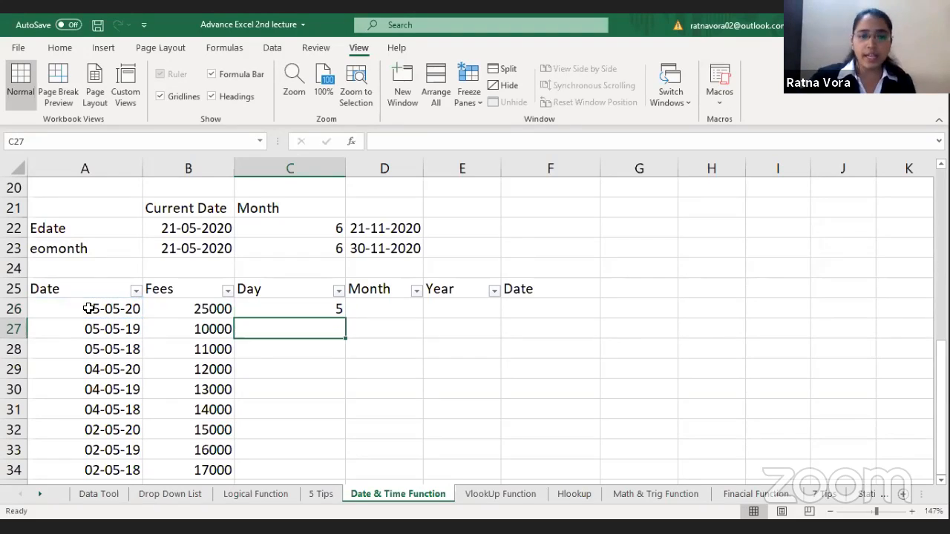
{"action": "left_click", "coordinate": [302, 314]}
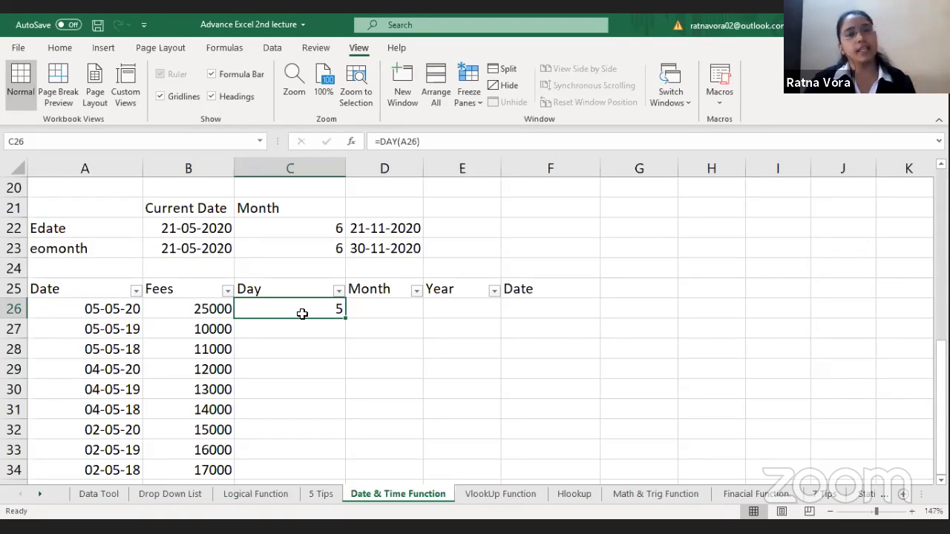
Step: Extract the month of the same date into Month cell D26 with the formula =MONTH(A26)
{"action": "left_click", "coordinate": [407, 306]}
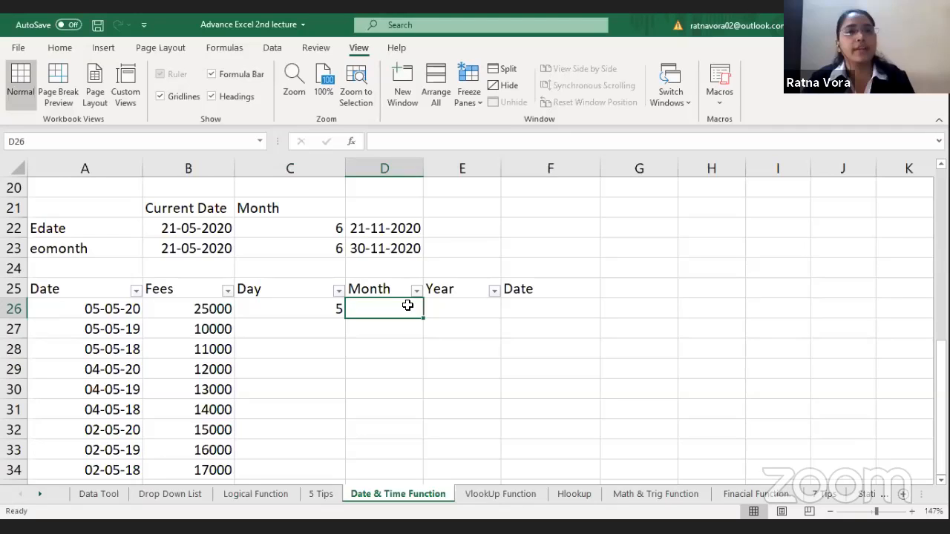
{"action": "type", "text": "="}
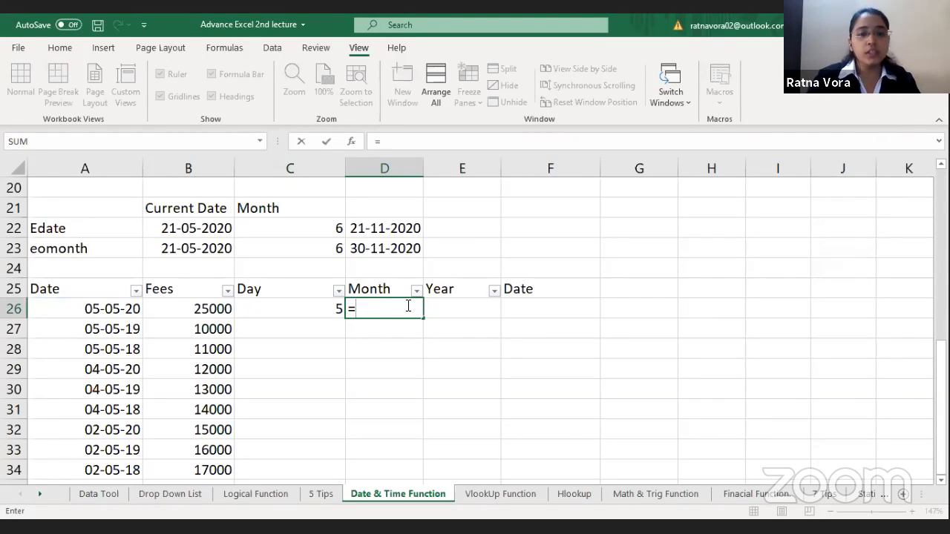
{"action": "type", "text": "MONTH("}
{"action": "left_click", "coordinate": [93, 309]}
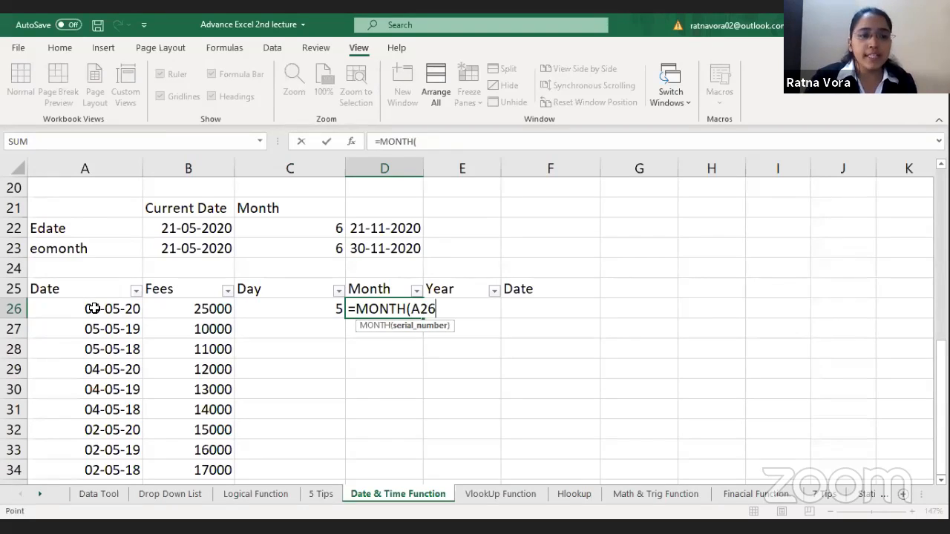
{"action": "type", "text": ")"}
{"action": "key", "text": "Return"}
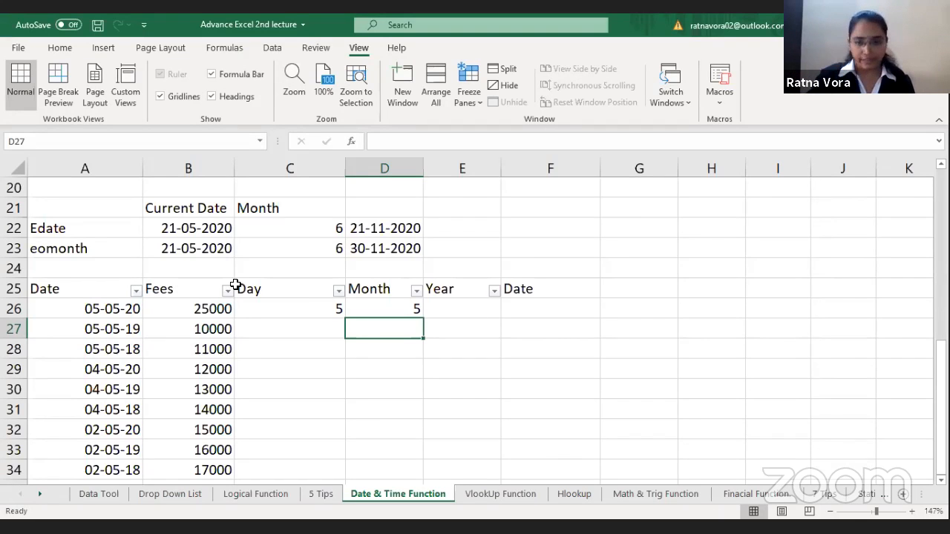
Step: Extract the year of the first date into Year cell E26 with the formula =YEAR(A26)
{"action": "left_click", "coordinate": [463, 317]}
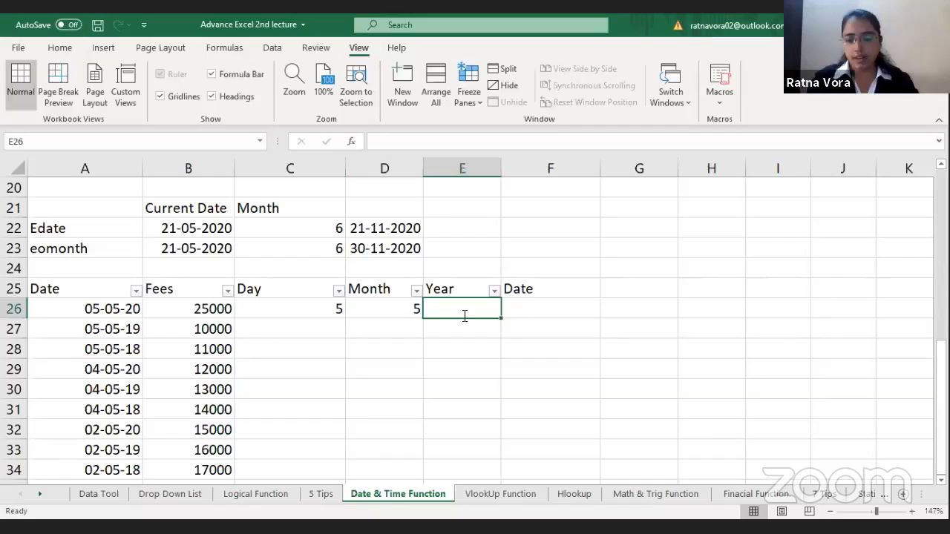
{"action": "type", "text": "="}
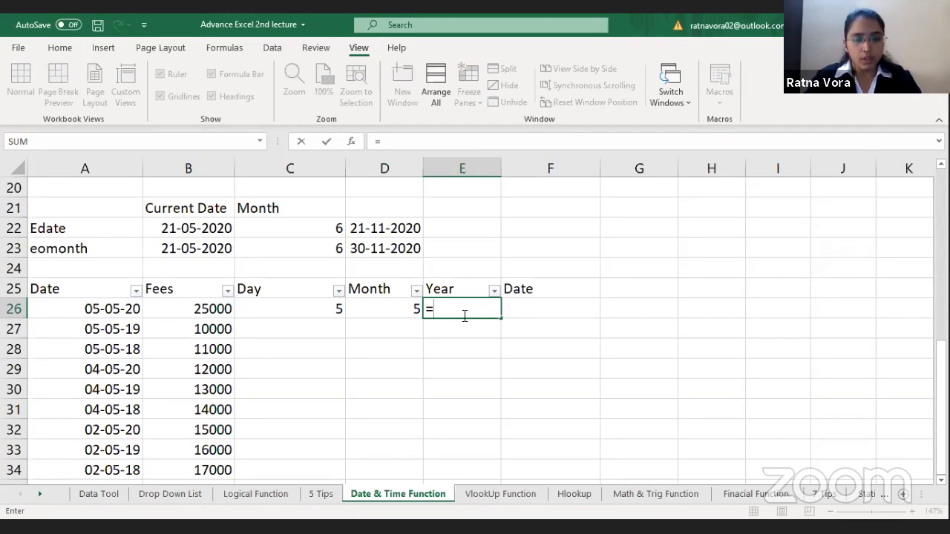
{"action": "type", "text": "YEAR("}
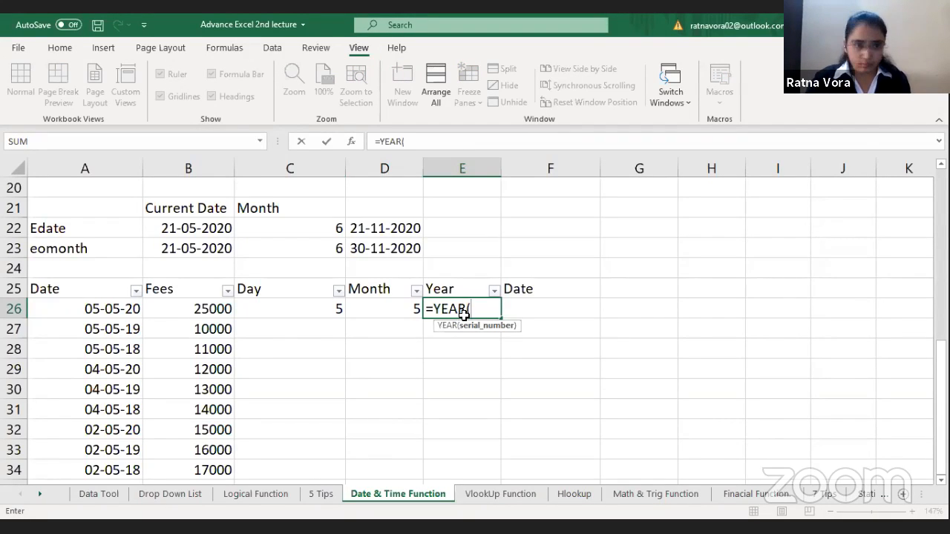
{"action": "left_click", "coordinate": [91, 309]}
{"action": "type", "text": ")"}
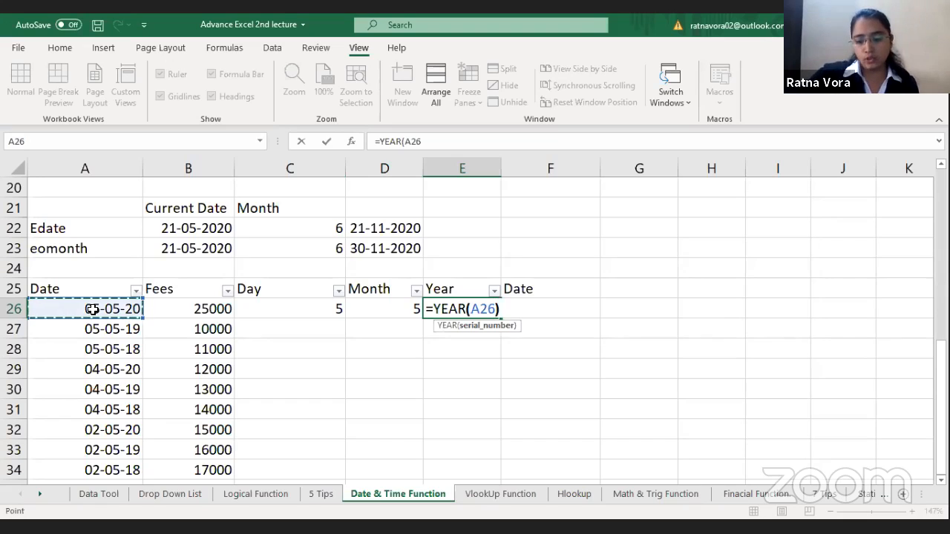
{"action": "key", "text": "Return"}
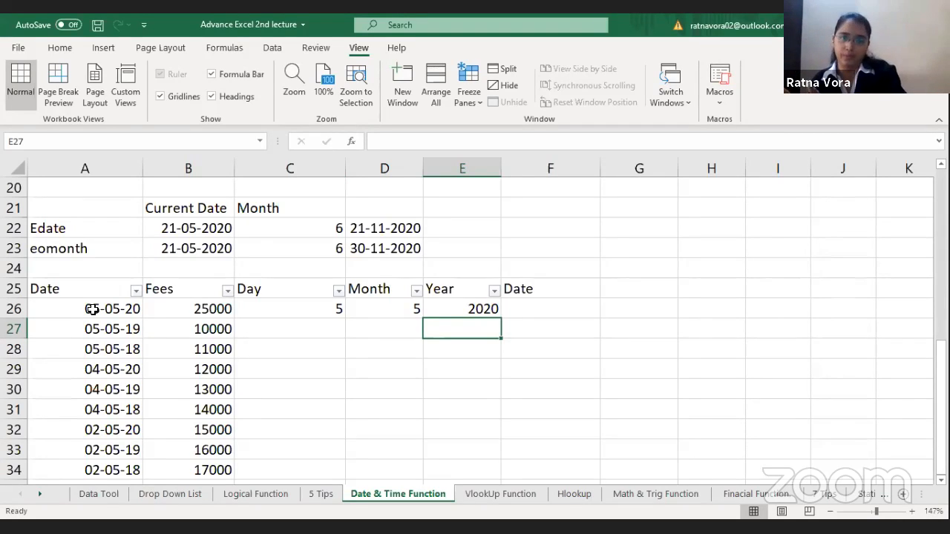
Step: Rebuild the full date in Date cell F26 from the year, month and day cells with =DATE(E26,D26,C26)
{"action": "key", "text": "Up"}
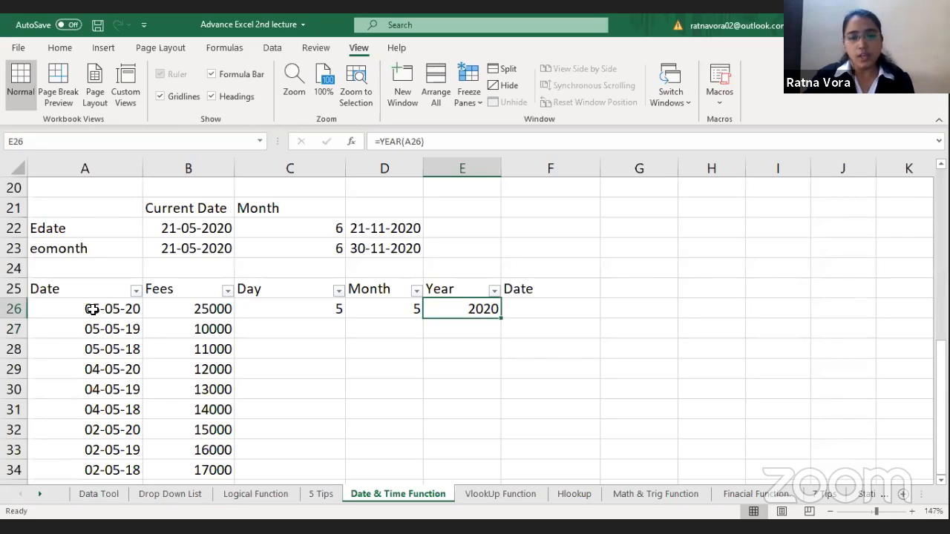
{"action": "key", "text": "Right"}
{"action": "type", "text": "="}
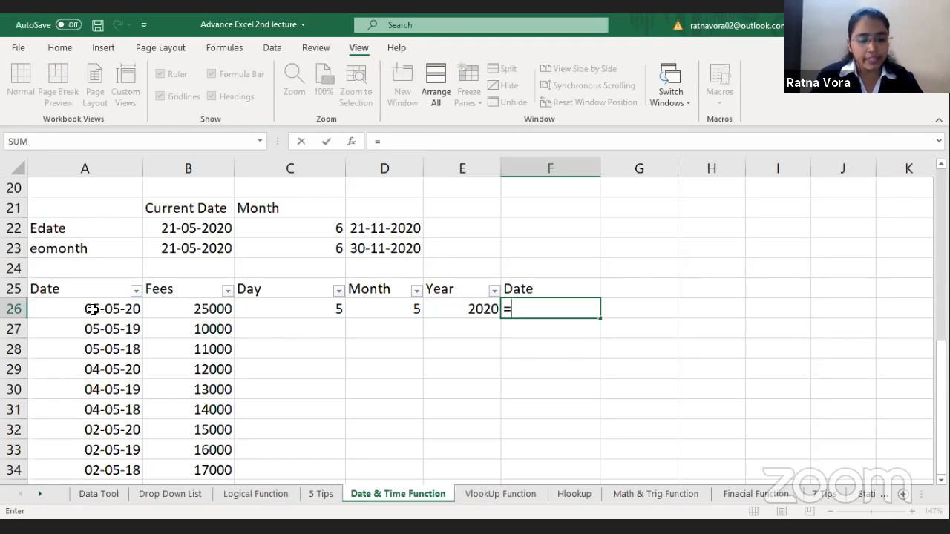
{"action": "type", "text": "DATE("}
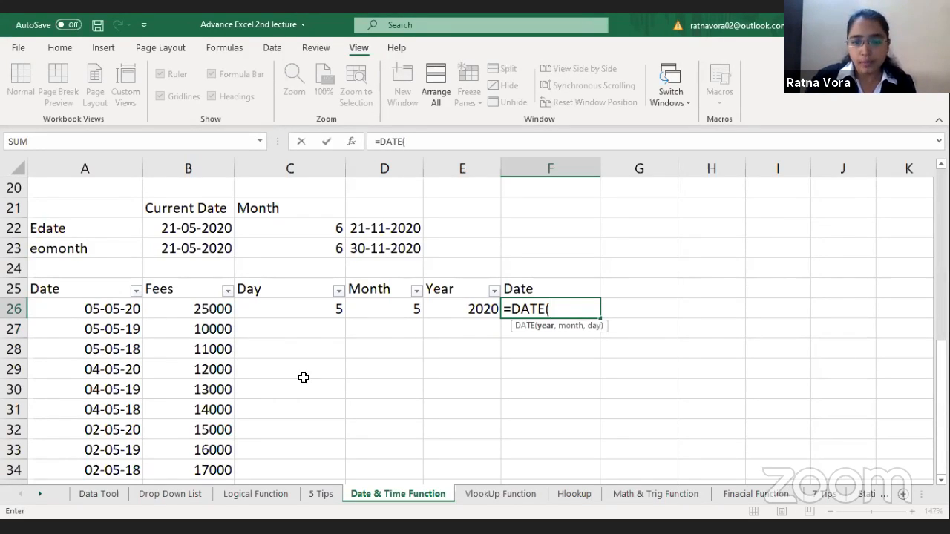
{"action": "left_click", "coordinate": [482, 307]}
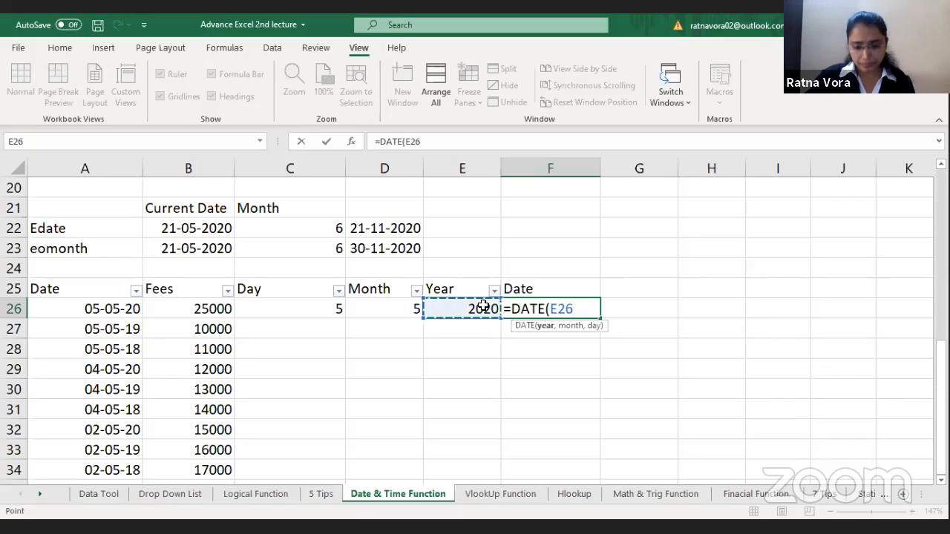
{"action": "type", "text": ","}
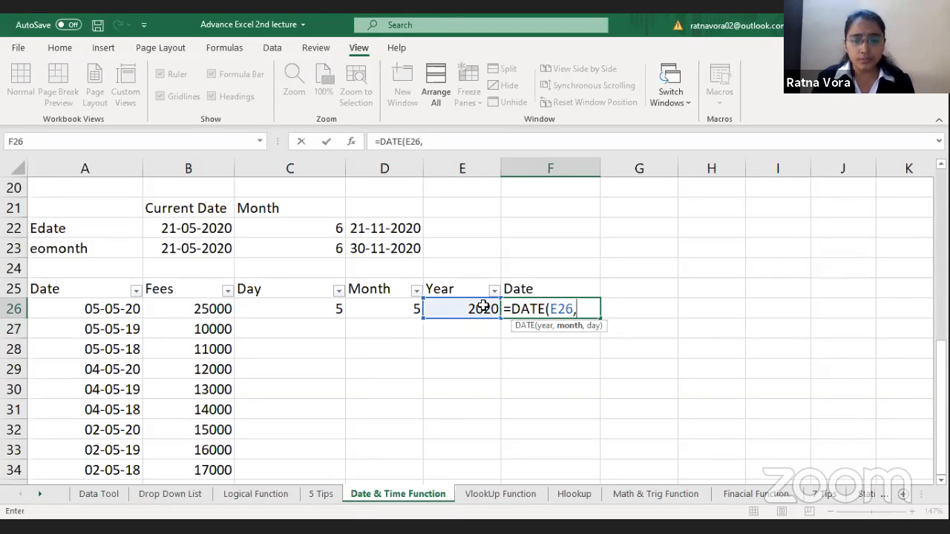
{"action": "left_click", "coordinate": [384, 309]}
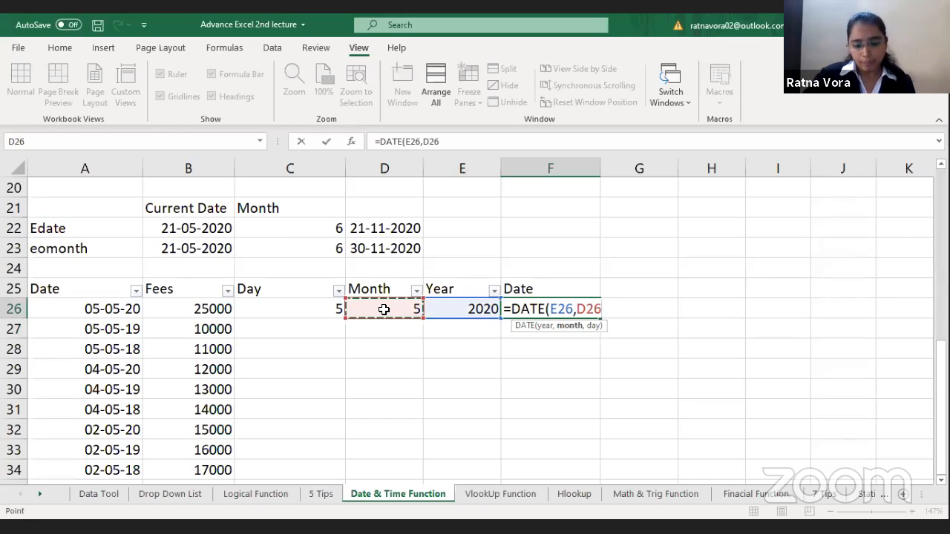
{"action": "type", "text": ","}
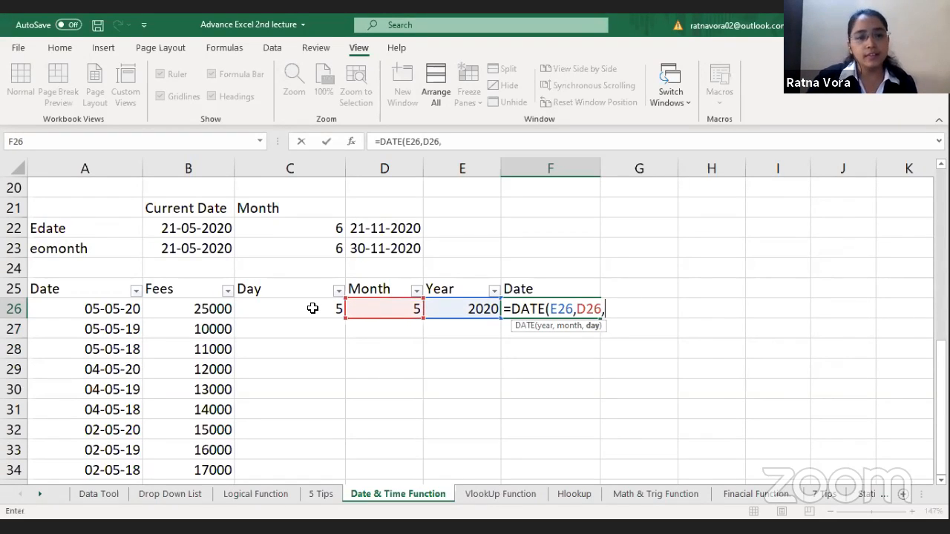
{"action": "left_click", "coordinate": [312, 308]}
{"action": "type", "text": ")"}
{"action": "key", "text": "Return"}
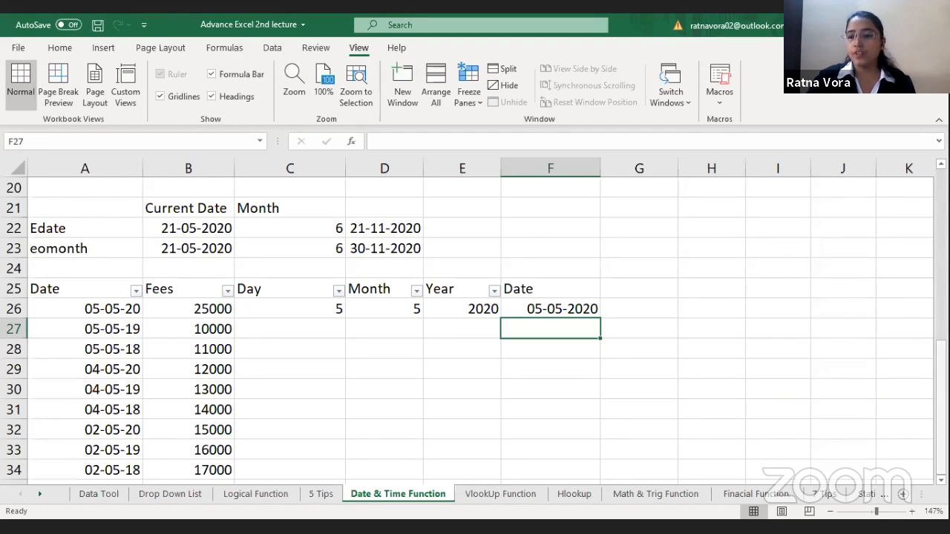
Step: Calculate the days between the project end and start dates in C12 with =C11-C10
{"action": "scroll", "coordinate": [752, 280], "scroll_direction": "up", "scroll_amount": 5}
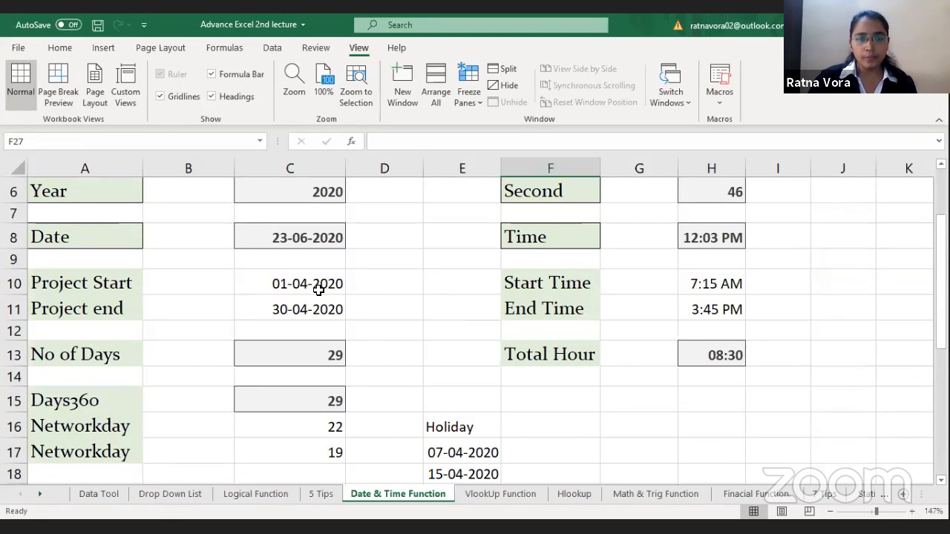
{"action": "left_click", "coordinate": [318, 289]}
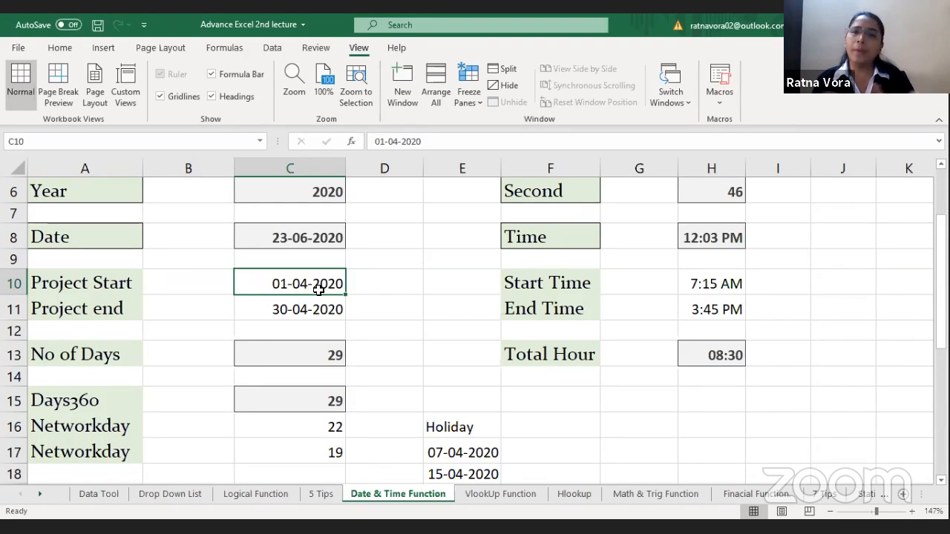
{"action": "left_click", "coordinate": [287, 332]}
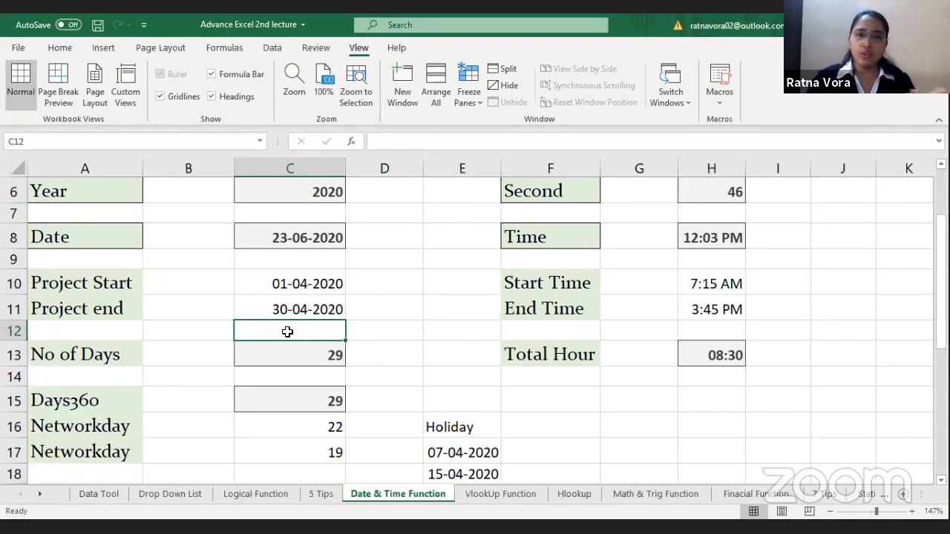
{"action": "double_click", "coordinate": [287, 332]}
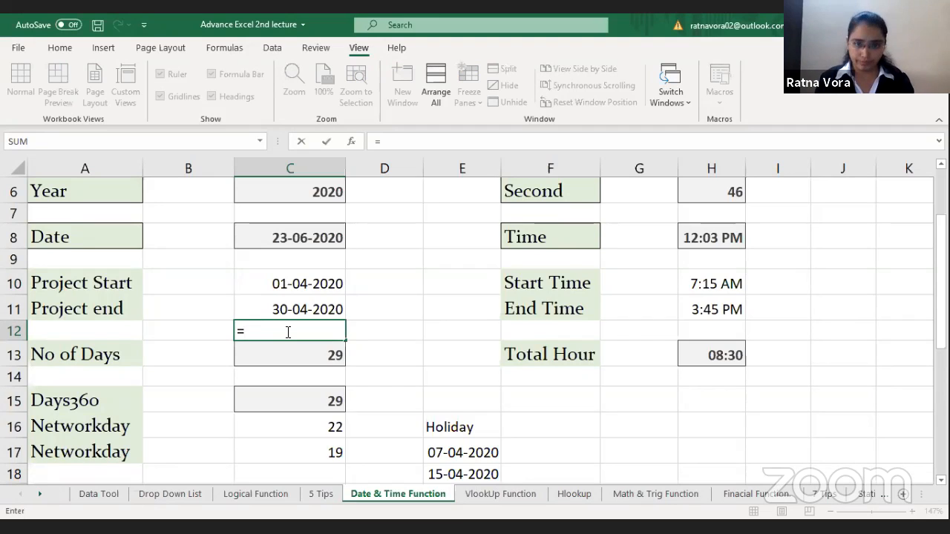
{"action": "left_click", "coordinate": [304, 310]}
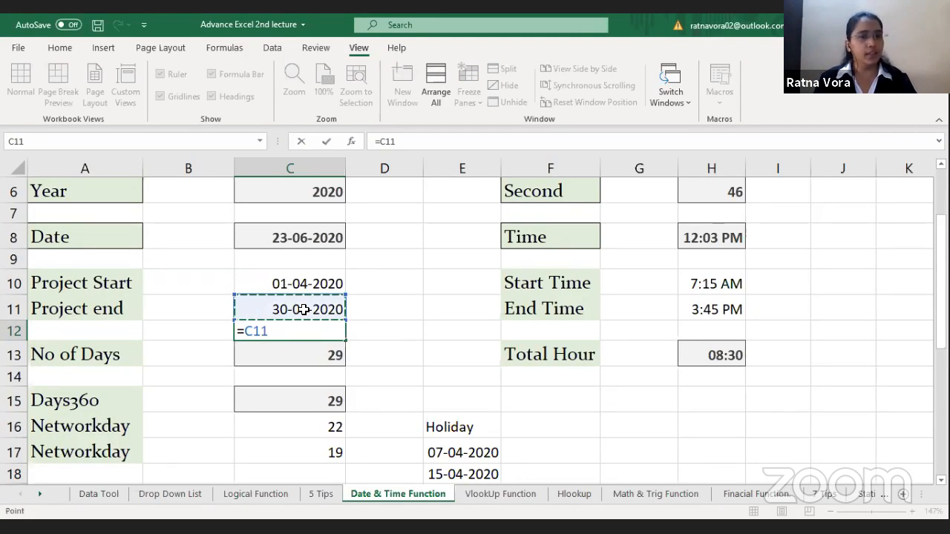
{"action": "type", "text": "-"}
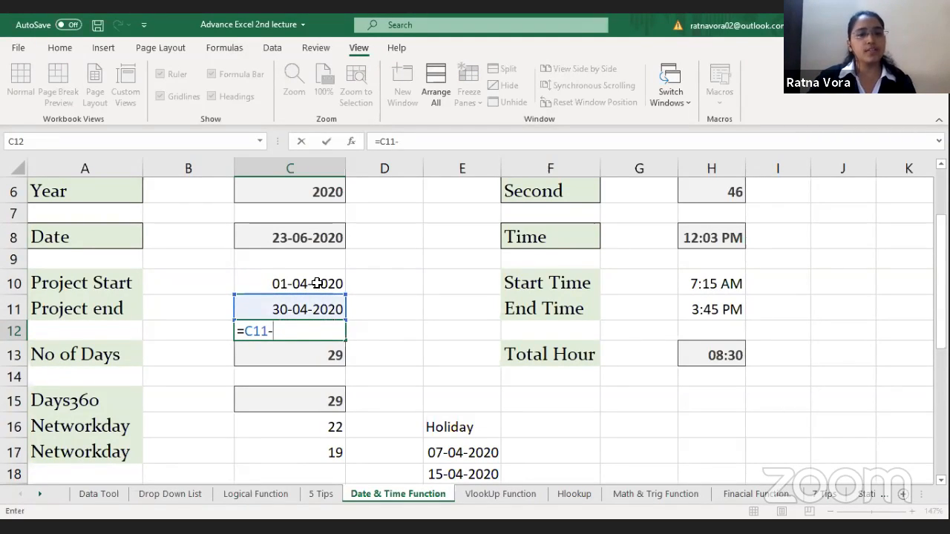
{"action": "left_click", "coordinate": [317, 283]}
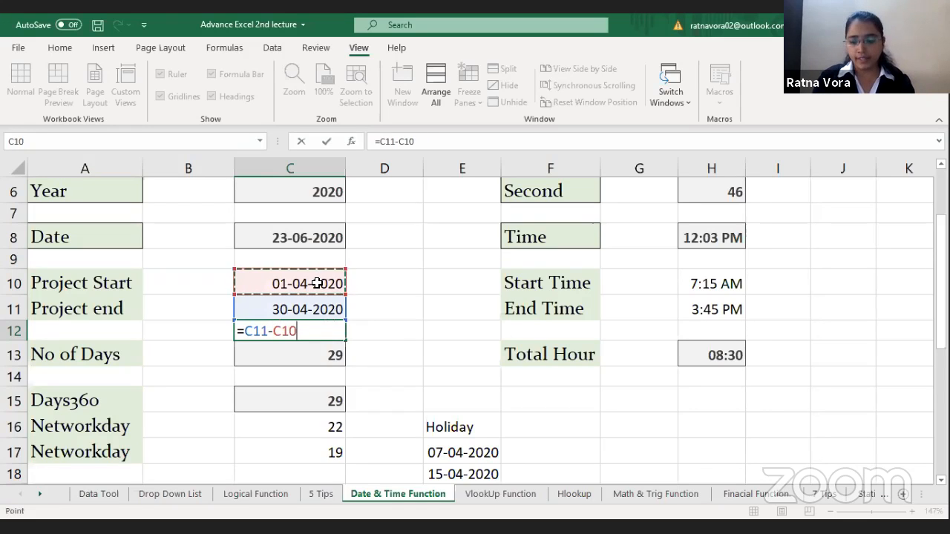
{"action": "key", "text": "Return"}
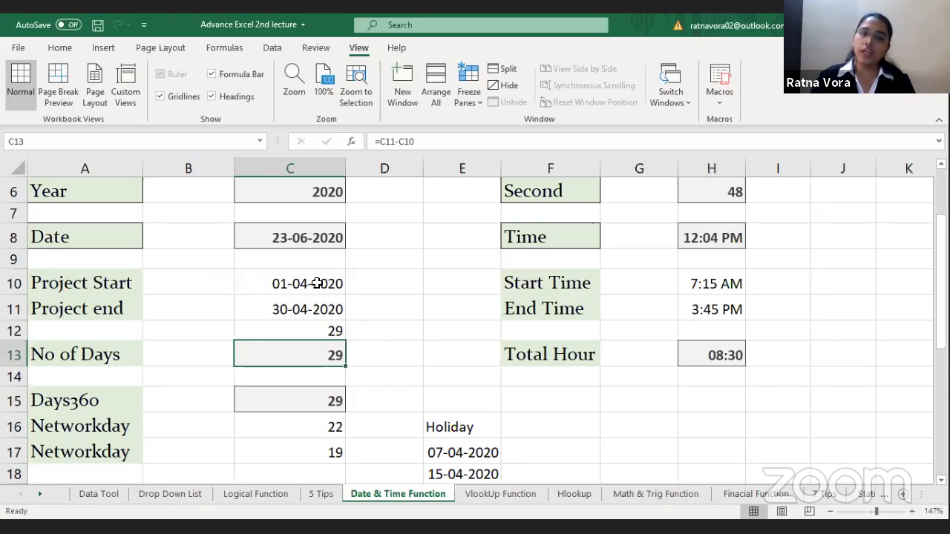
{"action": "left_click_drag", "start_coordinate": [317, 284], "coordinate": [318, 309]}
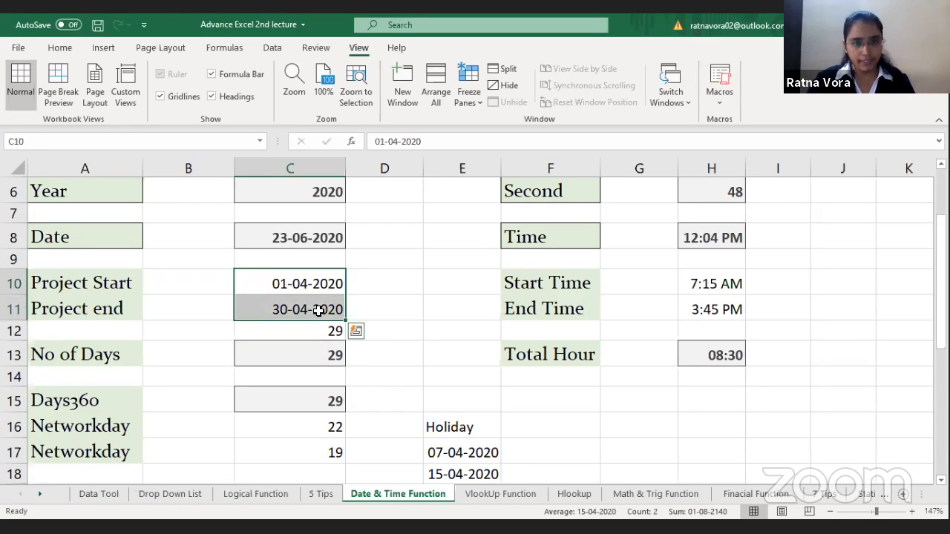
{"action": "left_click", "coordinate": [317, 331]}
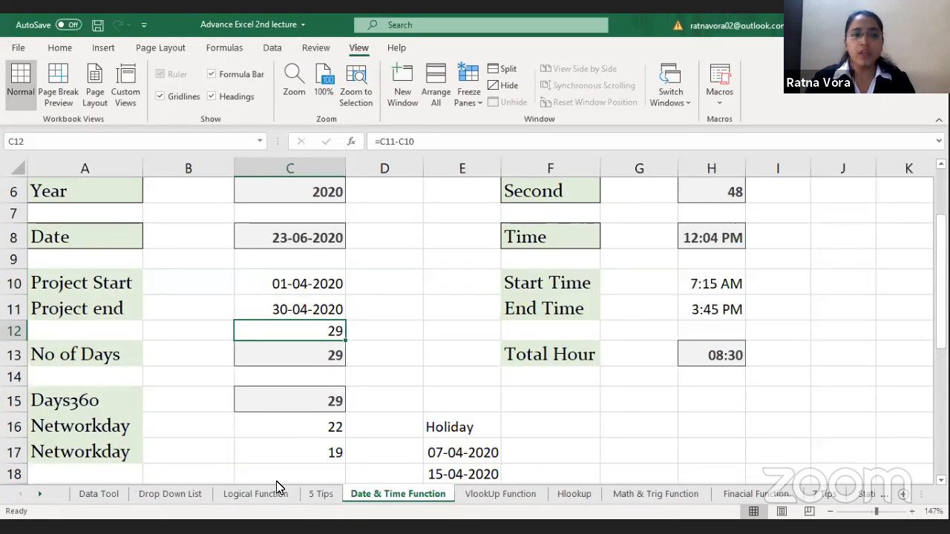
Step: Re-enter the Days360 formula in C15 as =DAYS360(C10,C11) for the project start and end dates
{"action": "left_click", "coordinate": [311, 401]}
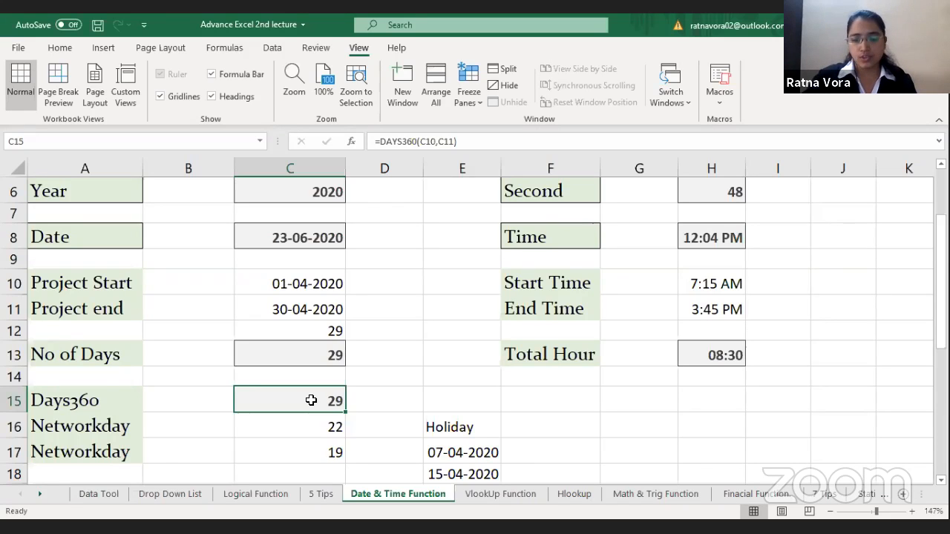
{"action": "type", "text": "="}
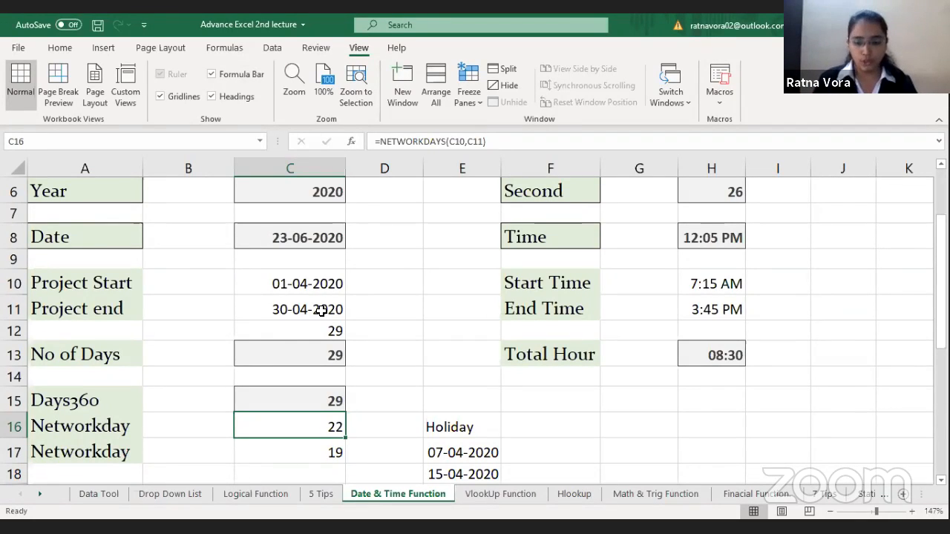
{"action": "type", "text": "="}
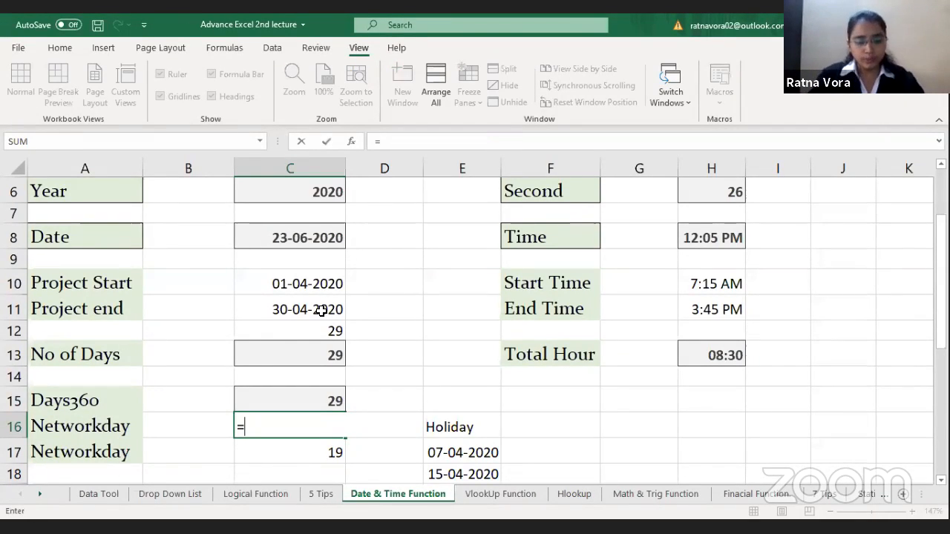
{"action": "type", "text": "networ"}
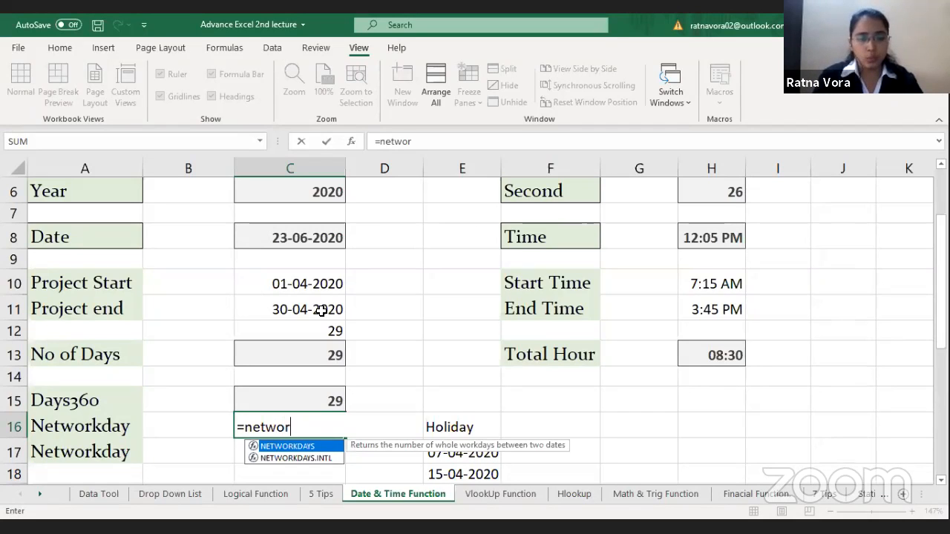
{"action": "key", "text": "Tab"}
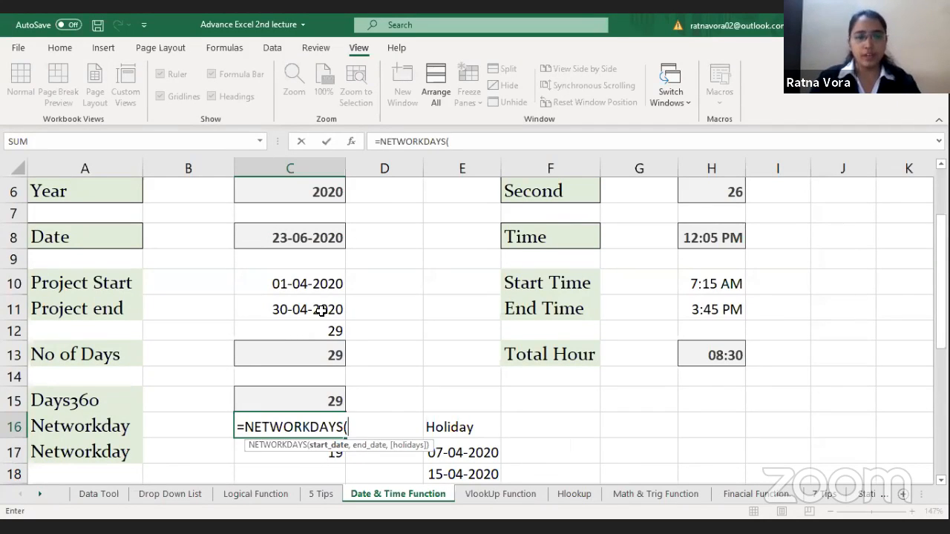
{"action": "key", "text": "BackSpace"}
{"action": "key", "text": "BackSpace"}
{"action": "key", "text": "BackSpace"}
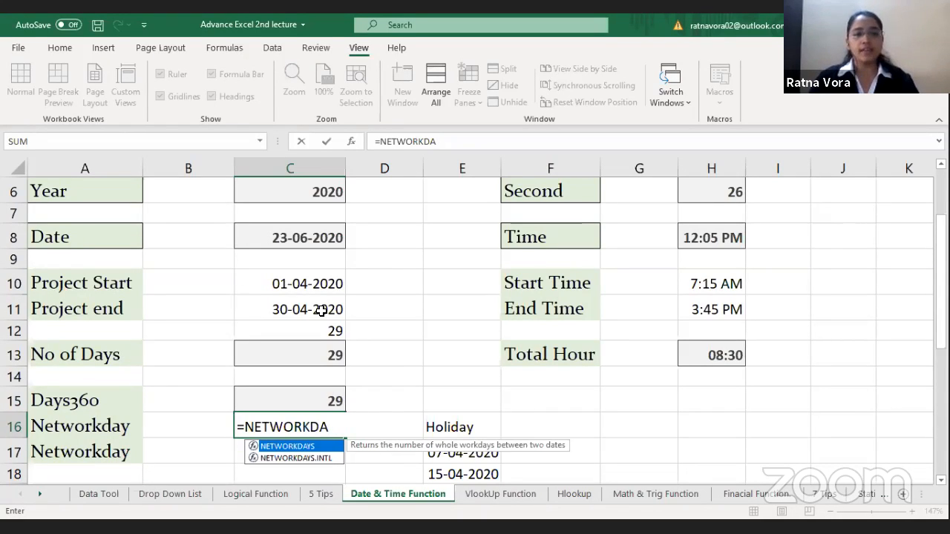
{"action": "key", "text": "Escape"}
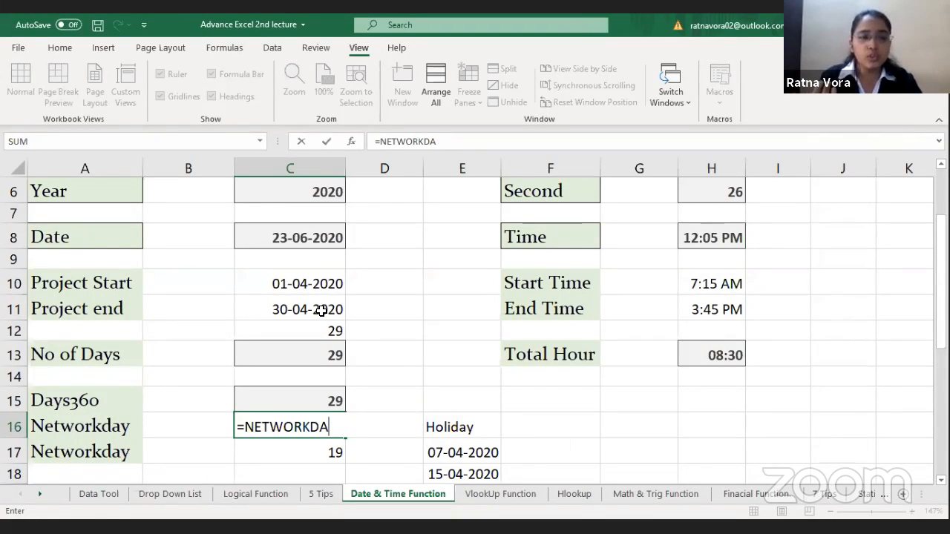
{"action": "key", "text": "Escape"}
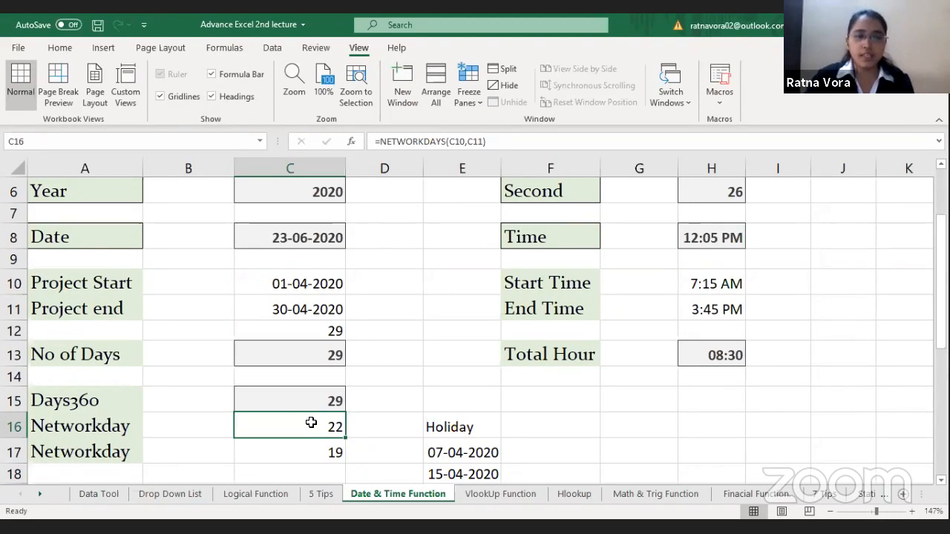
Step: Compare the project start and end dates in C10:C11 with the NETWORKDAYS and DAYS360 formulas in C16 and C15
{"action": "key", "text": "Down"}
{"action": "key", "text": "Up"}
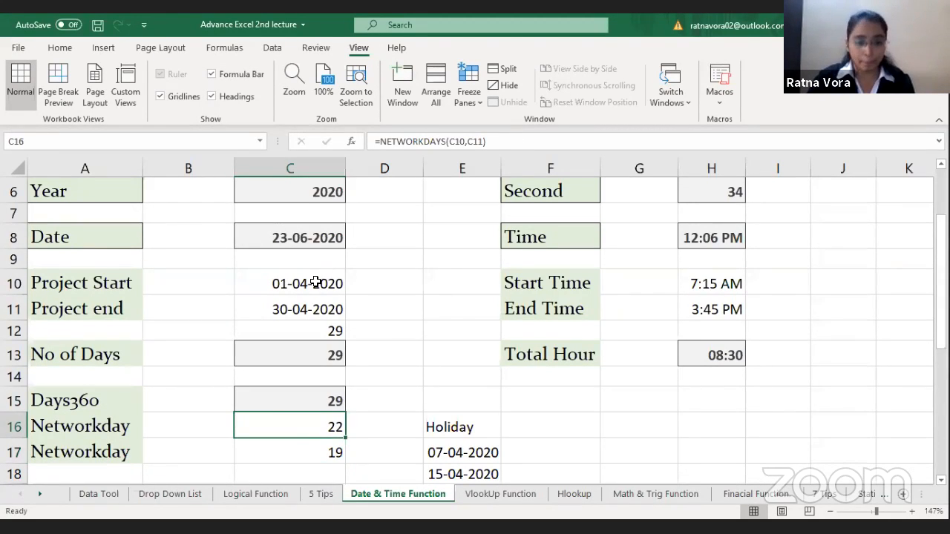
{"action": "left_click_drag", "start_coordinate": [315, 279], "coordinate": [317, 312]}
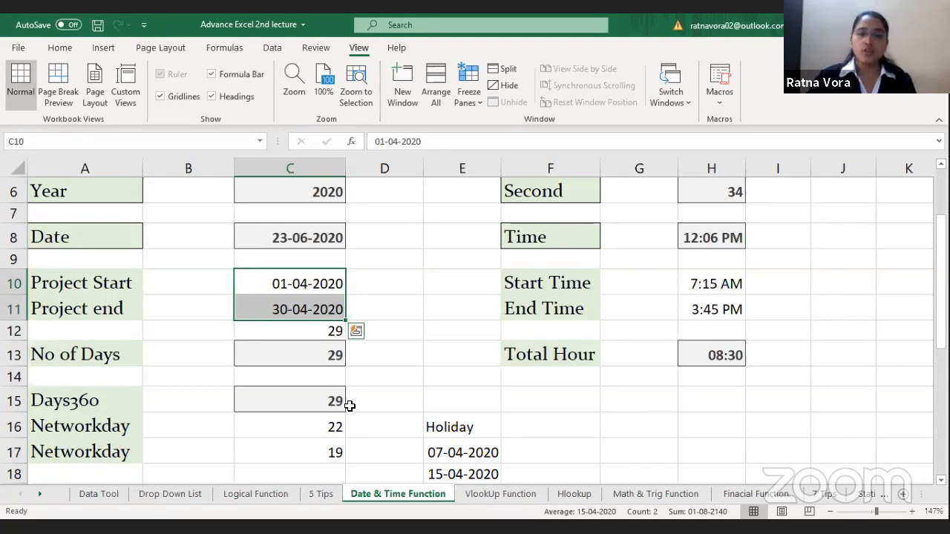
{"action": "left_click", "coordinate": [321, 401]}
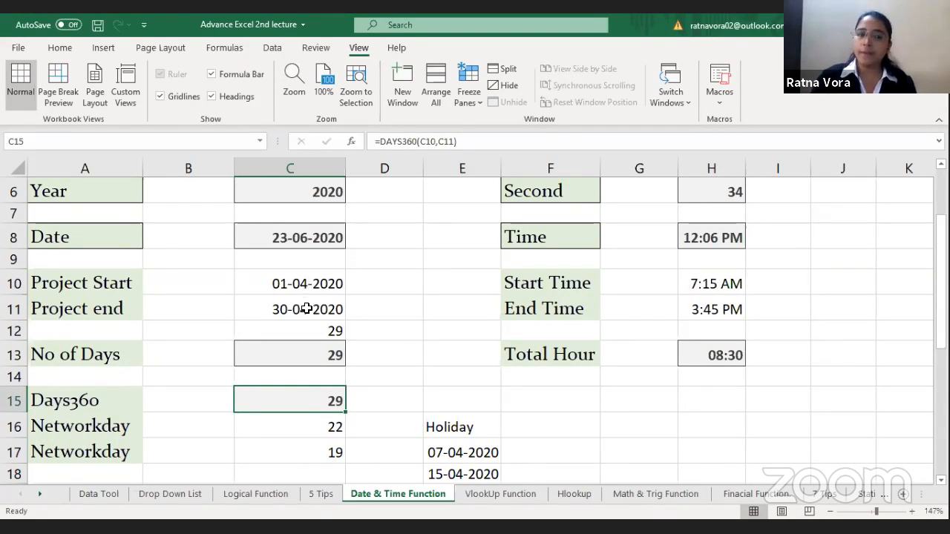
{"action": "left_click", "coordinate": [307, 285]}
{"action": "left_click", "coordinate": [306, 311]}
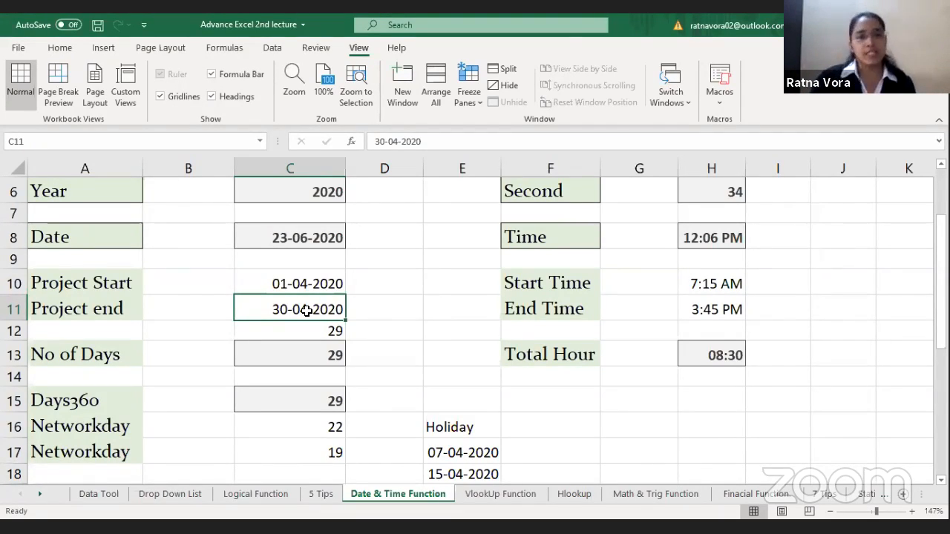
Step: In Networkday cell C17, clear the NETWORKDAYS arguments and supply C10 as start date and C11 as end date again
{"action": "key", "text": "Down"}
{"action": "key", "text": "Down"}
{"action": "key", "text": "Down"}
{"action": "key", "text": "Down"}
{"action": "key", "text": "Down"}
{"action": "key", "text": "Down"}
{"action": "key", "text": "Down"}
{"action": "key", "text": "Up"}
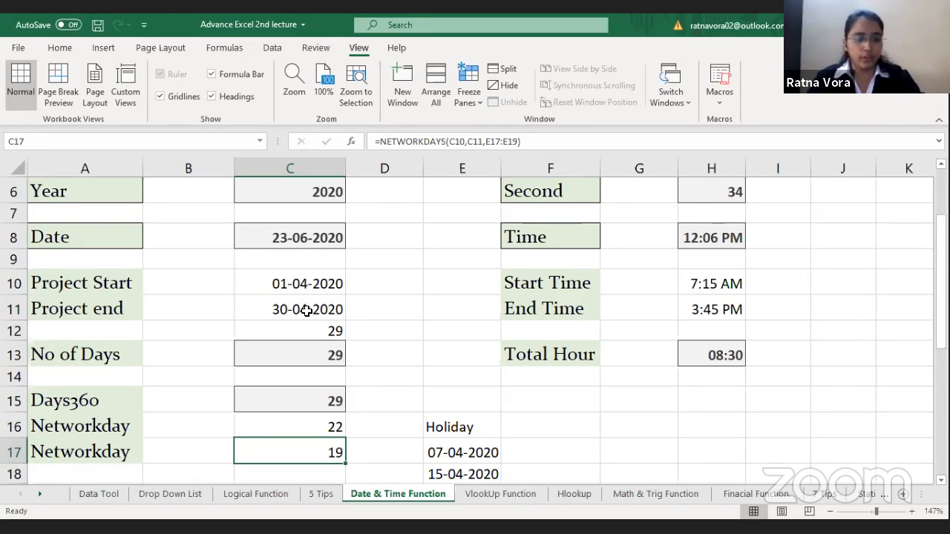
{"action": "key", "text": "F2"}
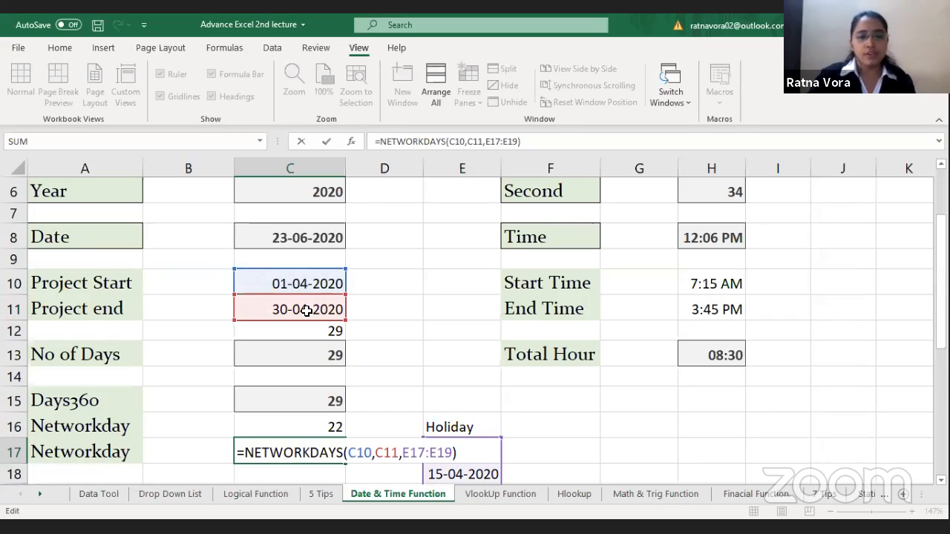
{"action": "key", "text": "BackSpace"}
{"action": "key", "text": "BackSpace"}
{"action": "key", "text": "BackSpace"}
{"action": "key", "text": "BackSpace"}
{"action": "key", "text": "BackSpace"}
{"action": "key", "text": "BackSpace"}
{"action": "key", "text": "BackSpace"}
{"action": "key", "text": "BackSpace"}
{"action": "key", "text": "BackSpace"}
{"action": "key", "text": "BackSpace"}
{"action": "key", "text": "BackSpace"}
{"action": "key", "text": "BackSpace"}
{"action": "key", "text": "BackSpace"}
{"action": "key", "text": "BackSpace"}
{"action": "key", "text": "BackSpace"}
{"action": "key", "text": "BackSpace"}
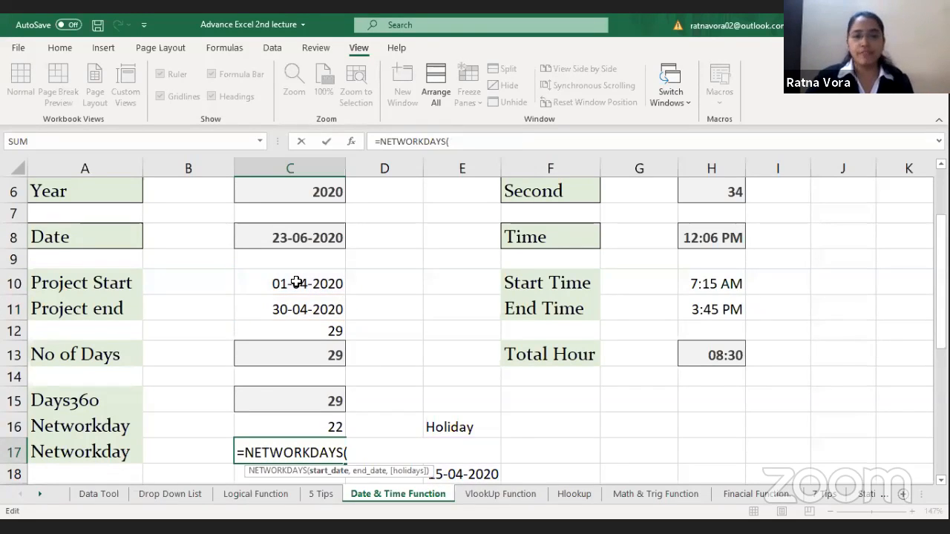
{"action": "left_click", "coordinate": [296, 282]}
{"action": "type", "text": ","}
{"action": "left_click", "coordinate": [316, 308]}
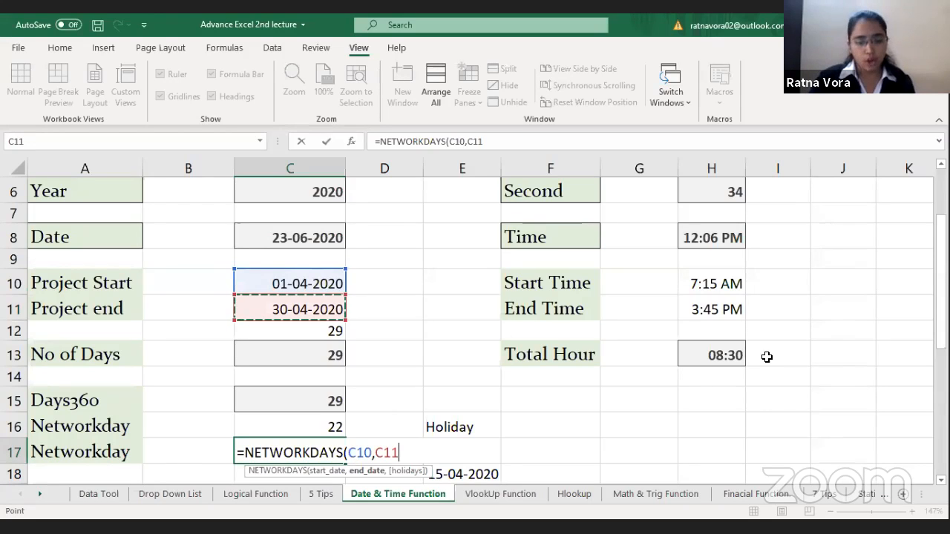
Step: Complete C17 as =NETWORKDAYS(C10,C11,E17:E19) with the holiday dates, and compare it with the formula in C16 without holidays
{"action": "type", "text": ","}
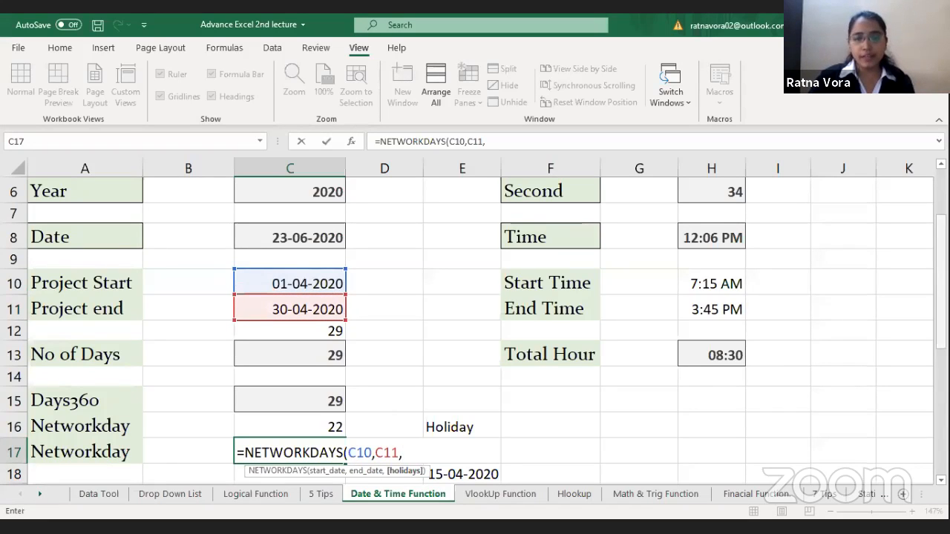
{"action": "scroll", "coordinate": [806, 333], "scroll_direction": "down", "scroll_amount": 2}
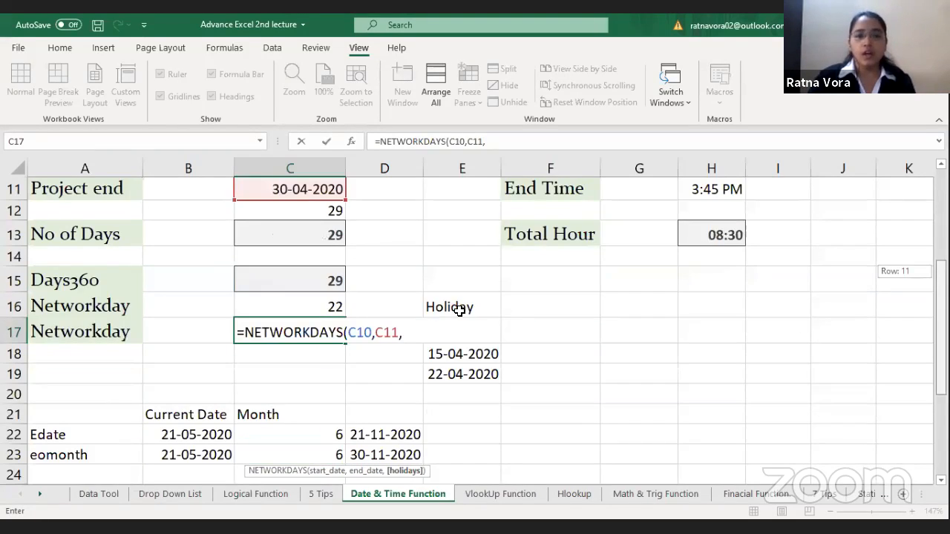
{"action": "scroll", "coordinate": [458, 305], "scroll_direction": "down", "scroll_amount": 1}
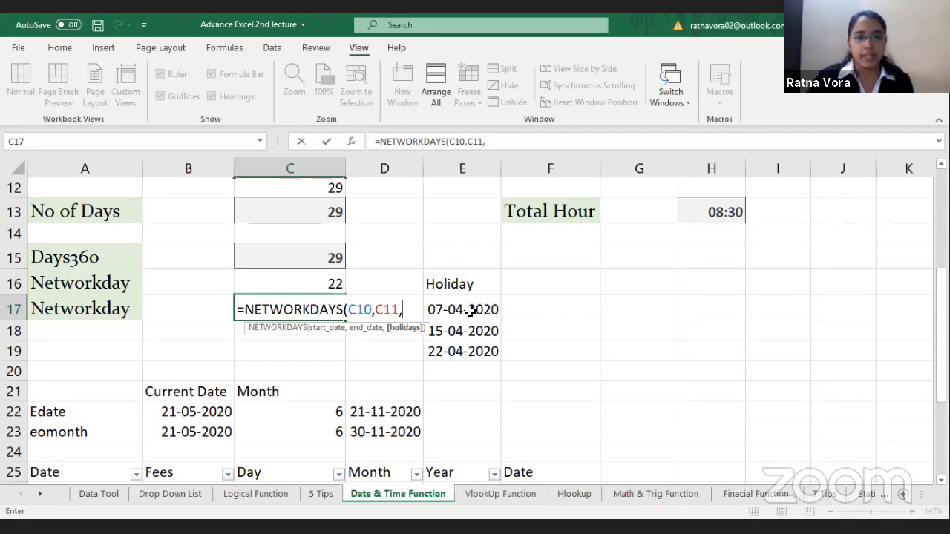
{"action": "left_click", "coordinate": [470, 311]}
{"action": "left_click_drag", "start_coordinate": [469, 320], "coordinate": [473, 346]}
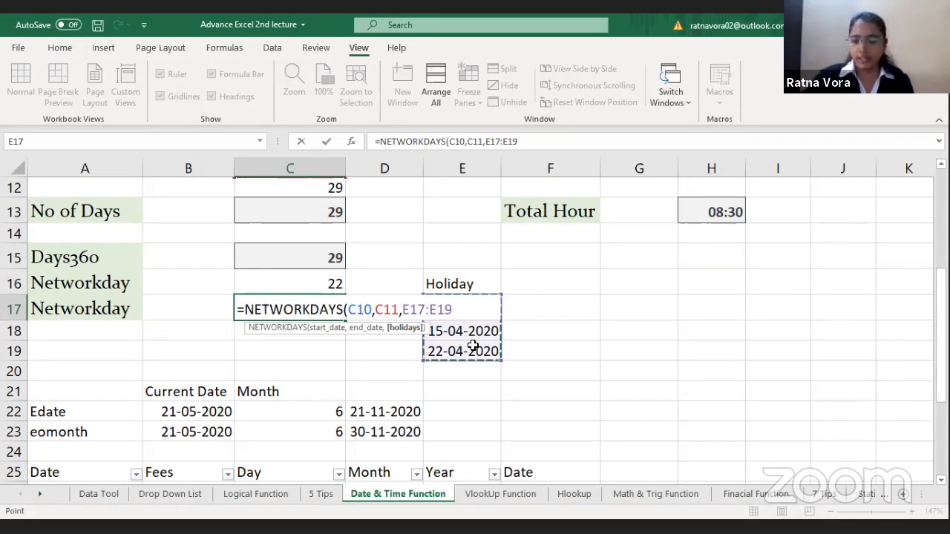
{"action": "key", "text": "Return"}
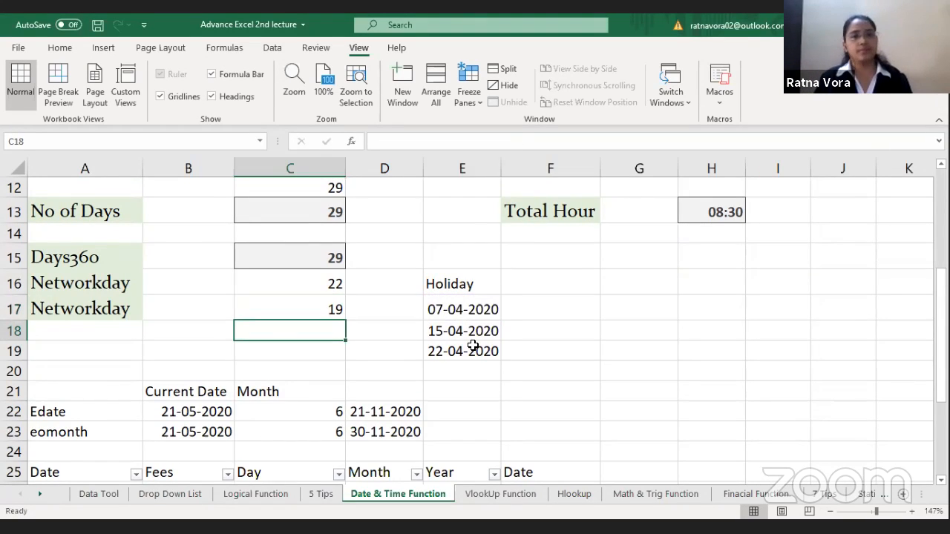
{"action": "left_click", "coordinate": [338, 276]}
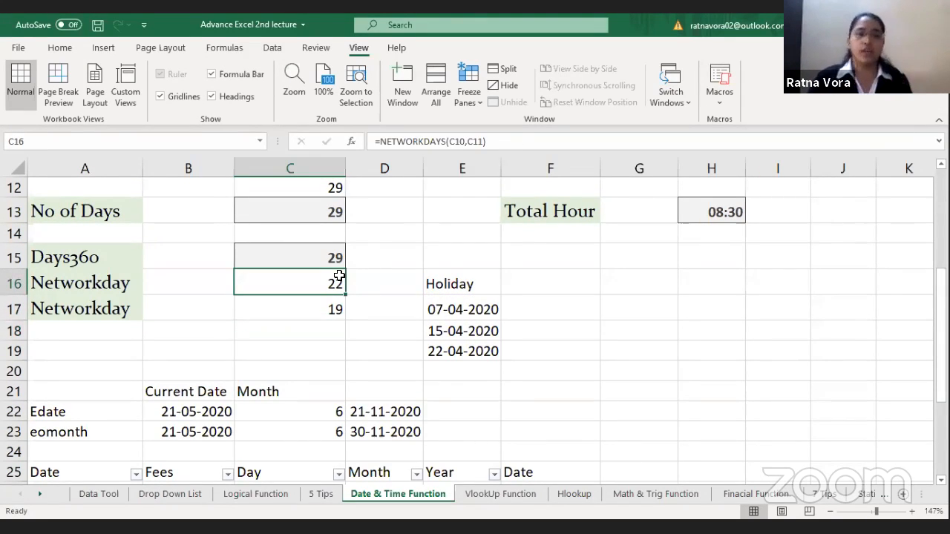
{"action": "left_click", "coordinate": [318, 308]}
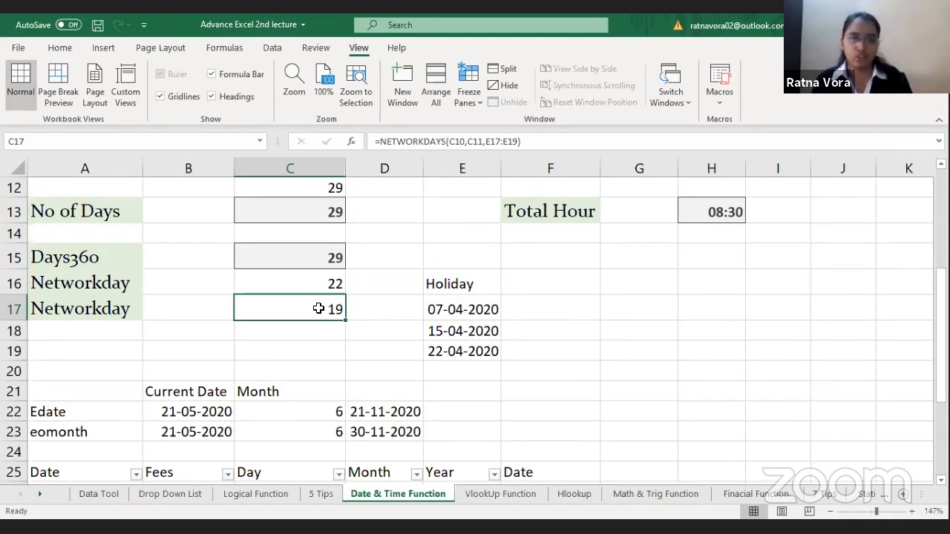
Step: In F22, enter =EDATE(B22,C22) using the Edate row's current date and month count
{"action": "left_click", "coordinate": [198, 412]}
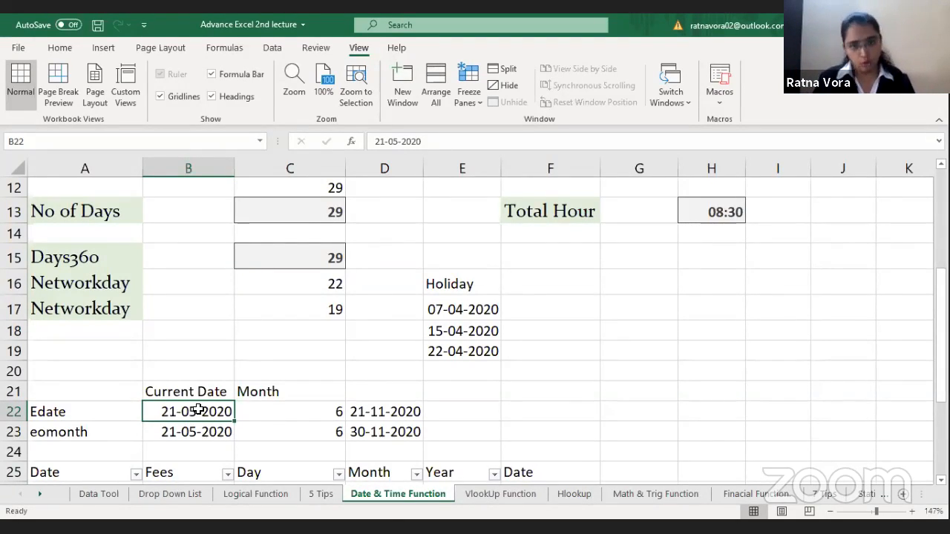
{"action": "left_click", "coordinate": [505, 405]}
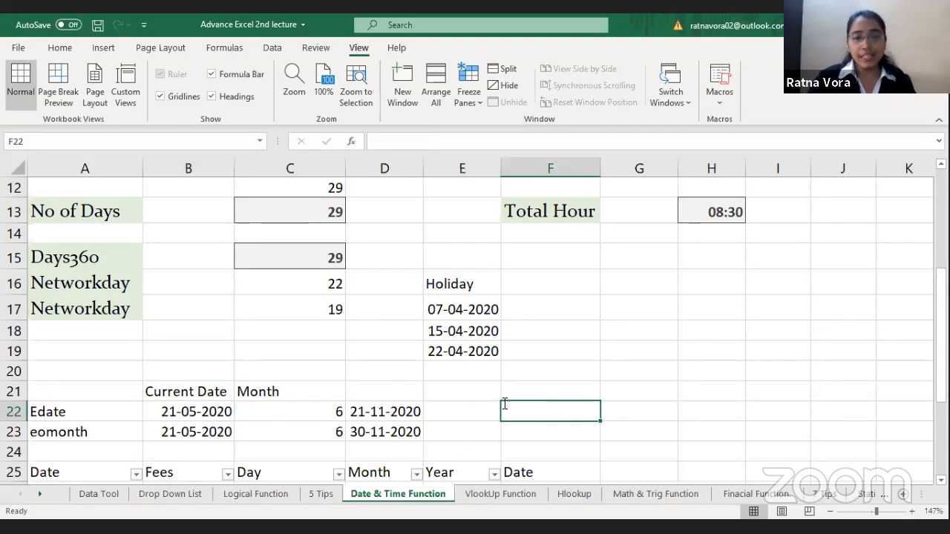
{"action": "type", "text": "="}
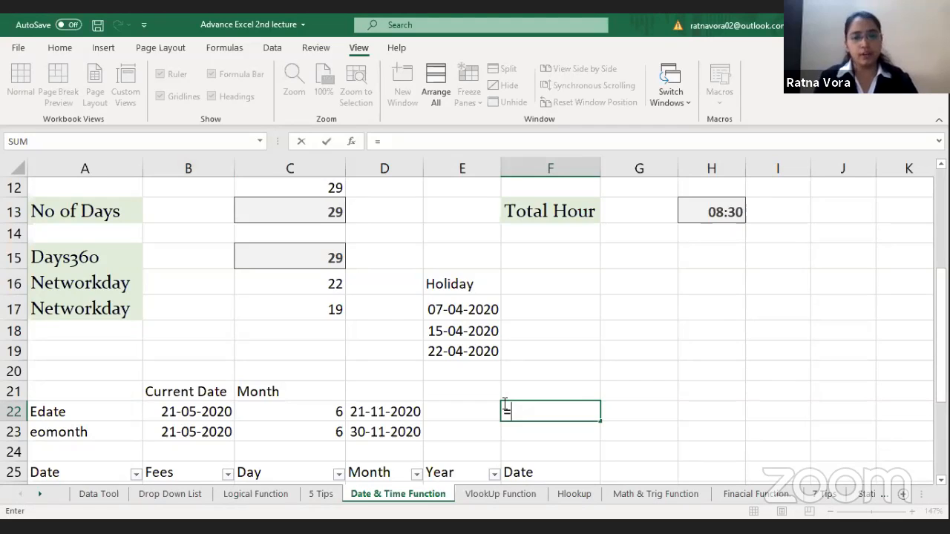
{"action": "type", "text": "EDATE("}
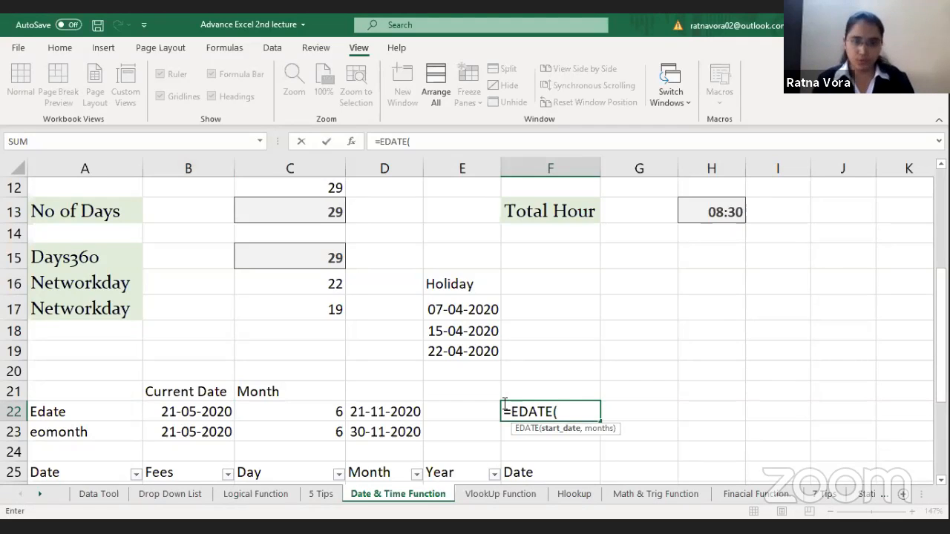
{"action": "left_click", "coordinate": [180, 413]}
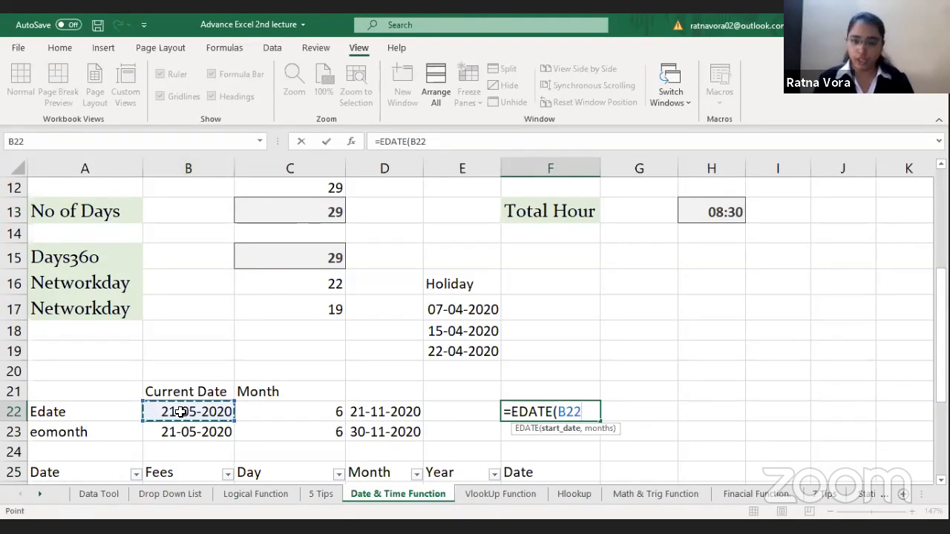
{"action": "type", "text": ","}
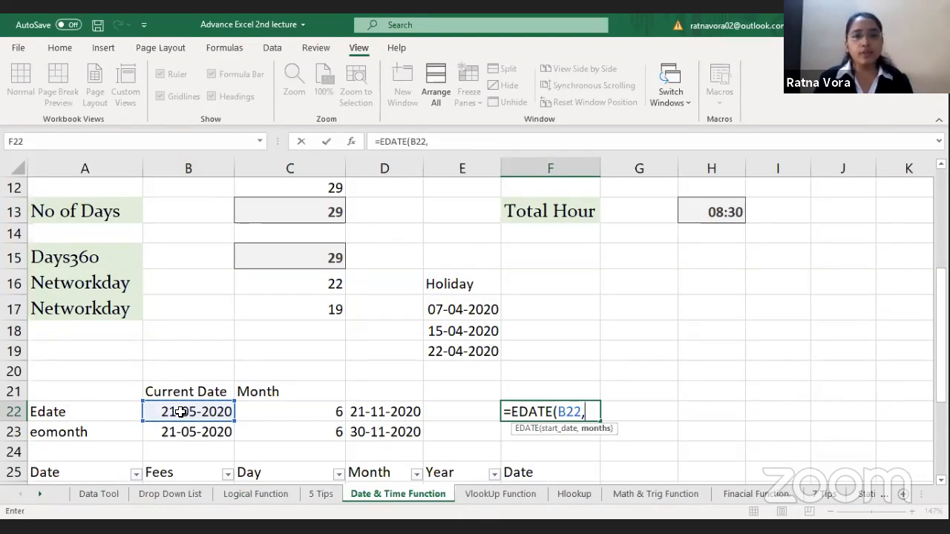
{"action": "left_click", "coordinate": [296, 410]}
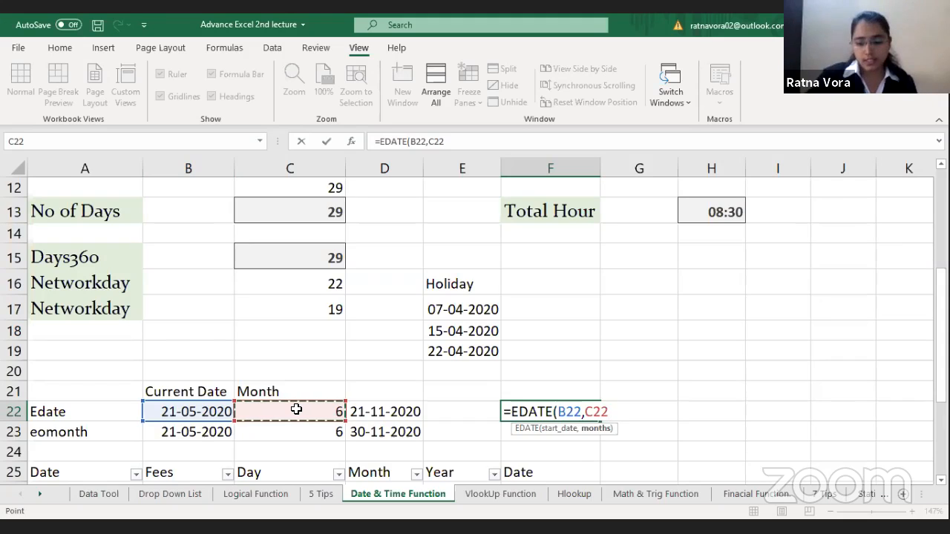
{"action": "type", "text": ")"}
{"action": "key", "text": "Return"}
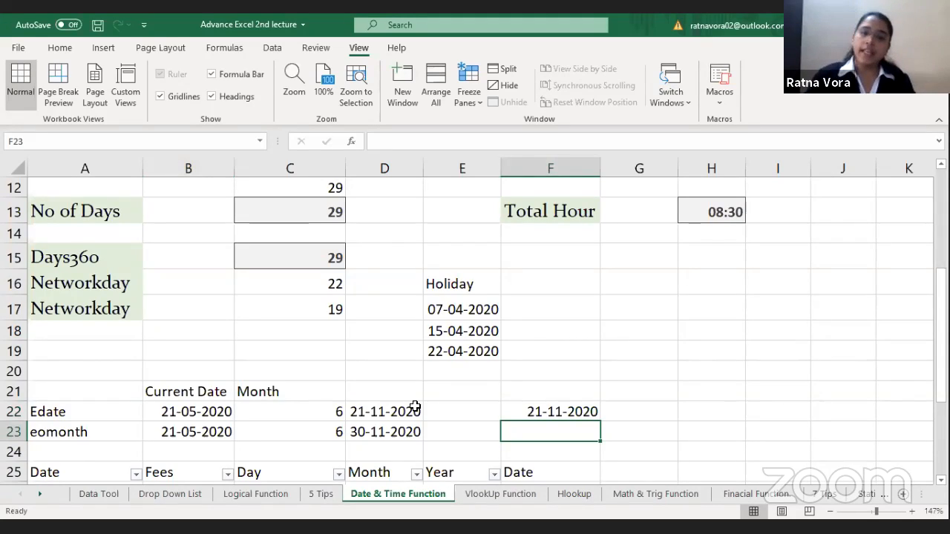
Step: Compare the EDATE formulas in F22 and D22 with the current date in B22 and the month count in C22
{"action": "left_click", "coordinate": [549, 410]}
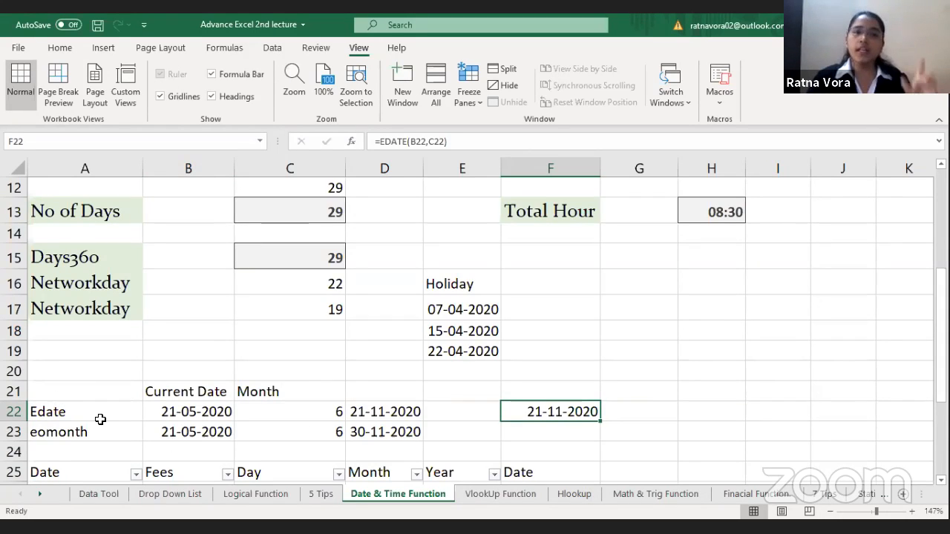
{"action": "left_click", "coordinate": [542, 429]}
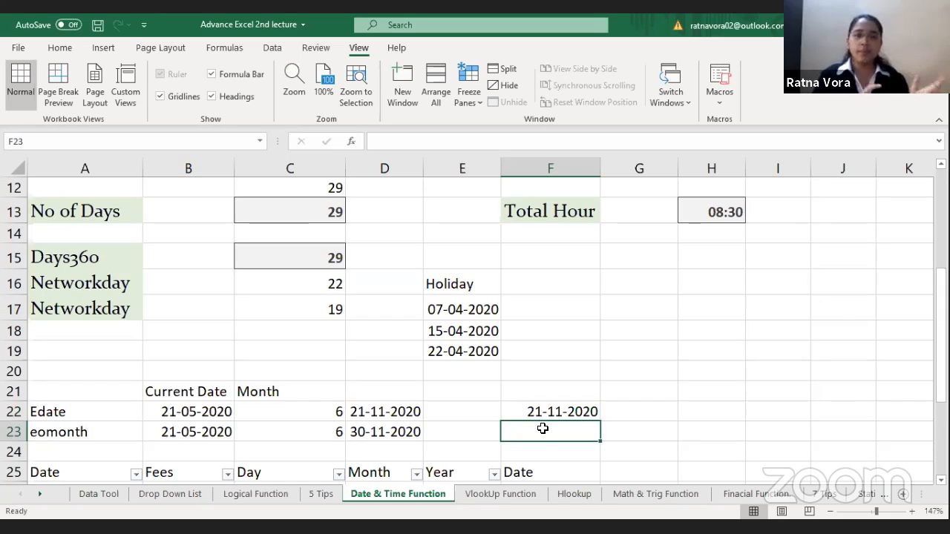
{"action": "left_click", "coordinate": [191, 407]}
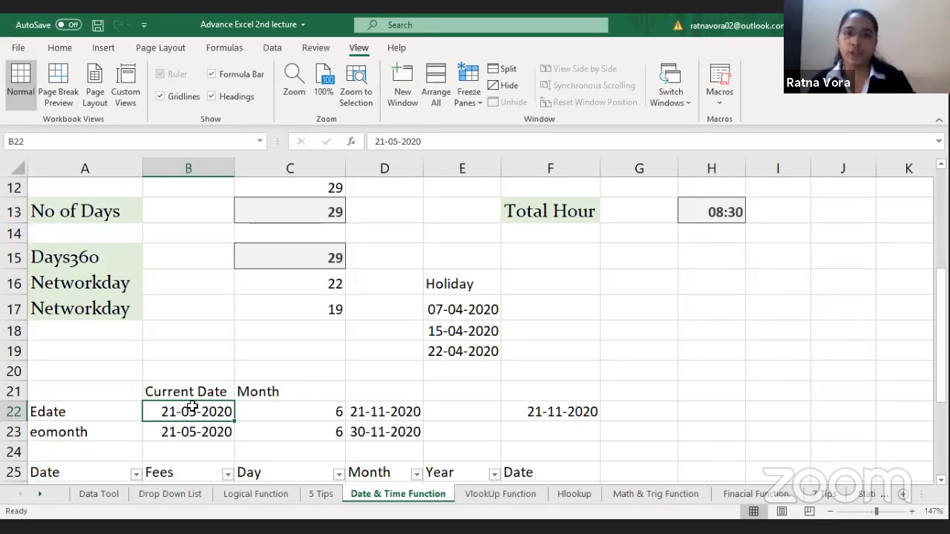
{"action": "left_click", "coordinate": [397, 411]}
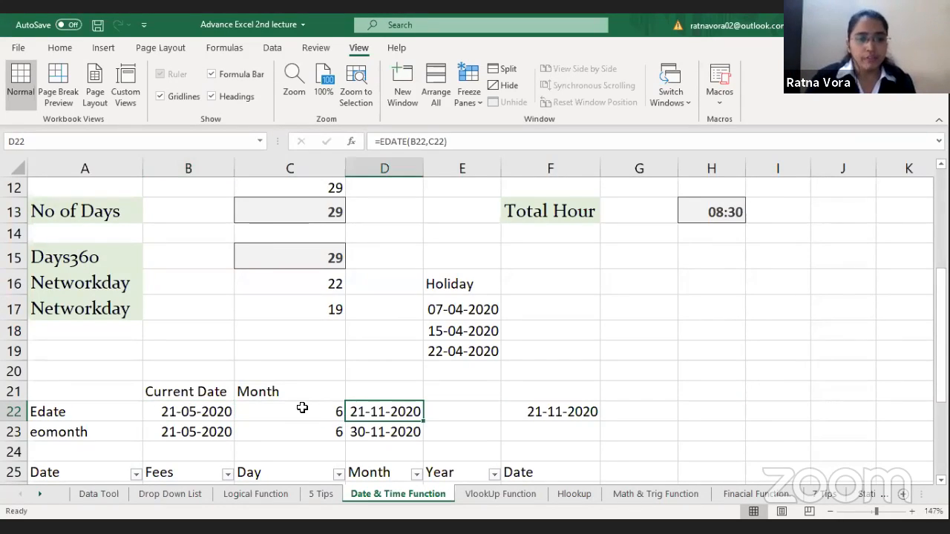
{"action": "left_click", "coordinate": [302, 407]}
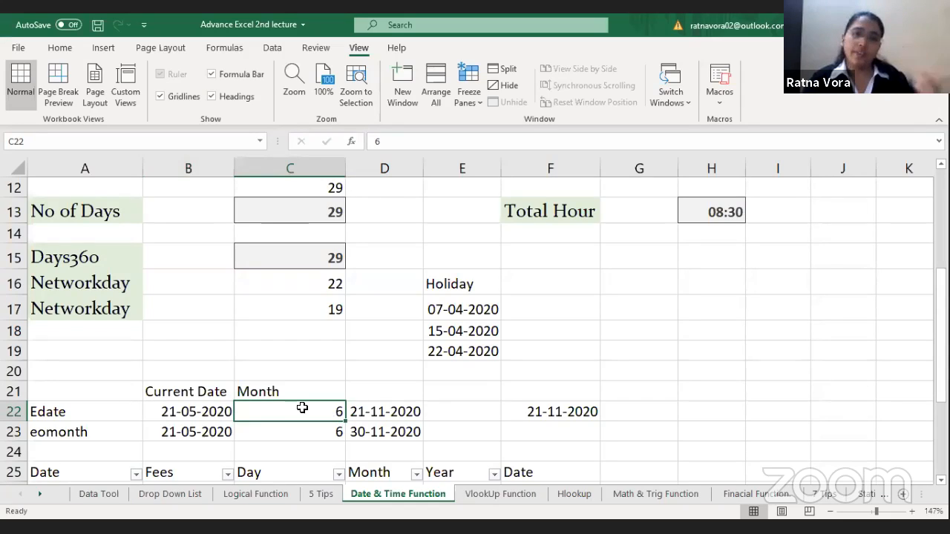
{"action": "left_click", "coordinate": [179, 412]}
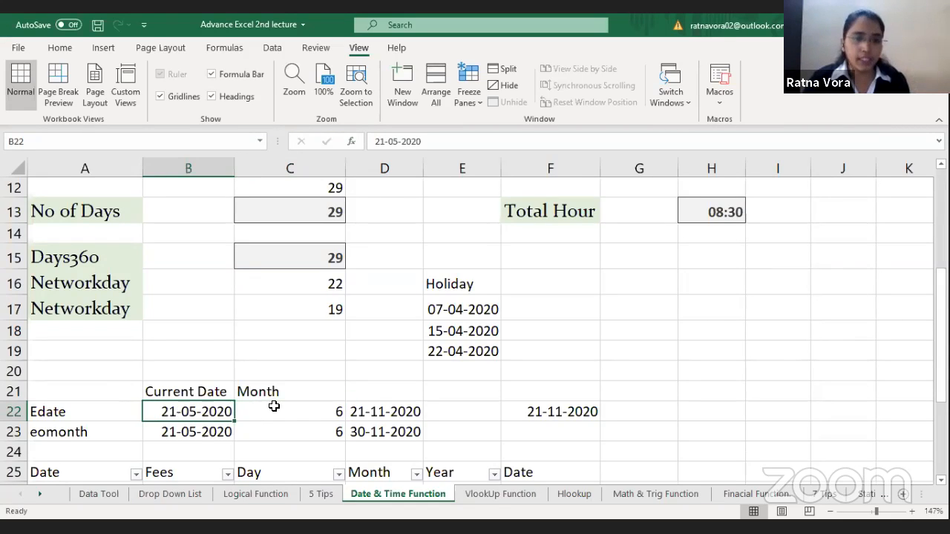
{"action": "left_click", "coordinate": [287, 410]}
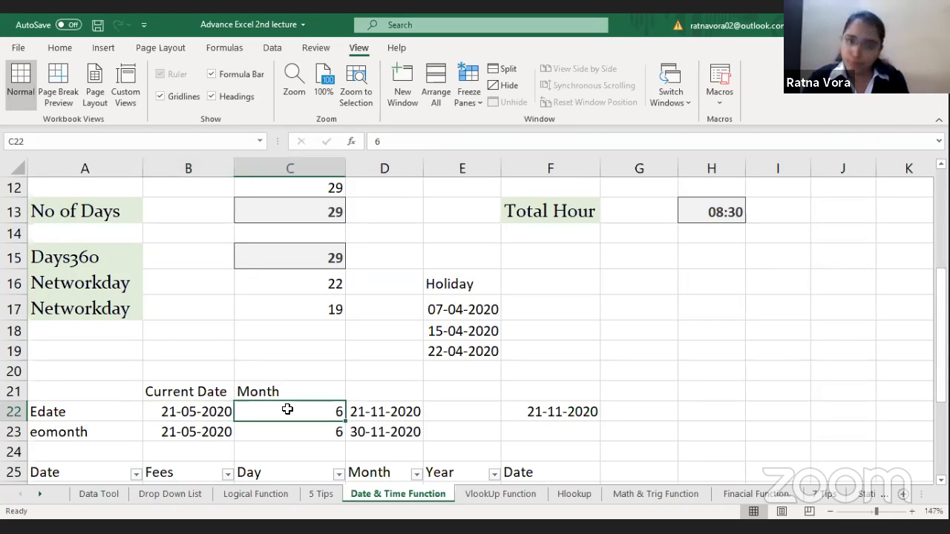
{"action": "left_click", "coordinate": [401, 414]}
{"action": "left_click", "coordinate": [174, 412]}
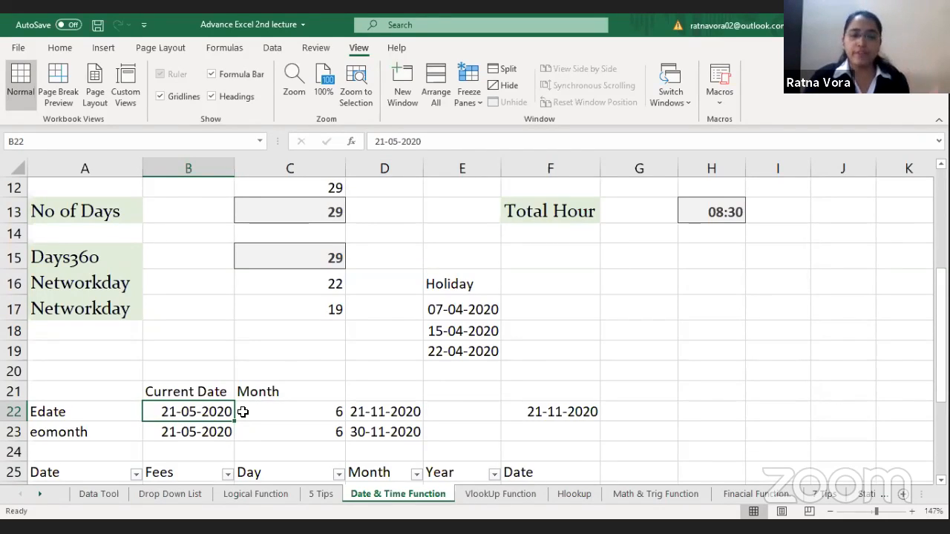
{"action": "left_click", "coordinate": [374, 412]}
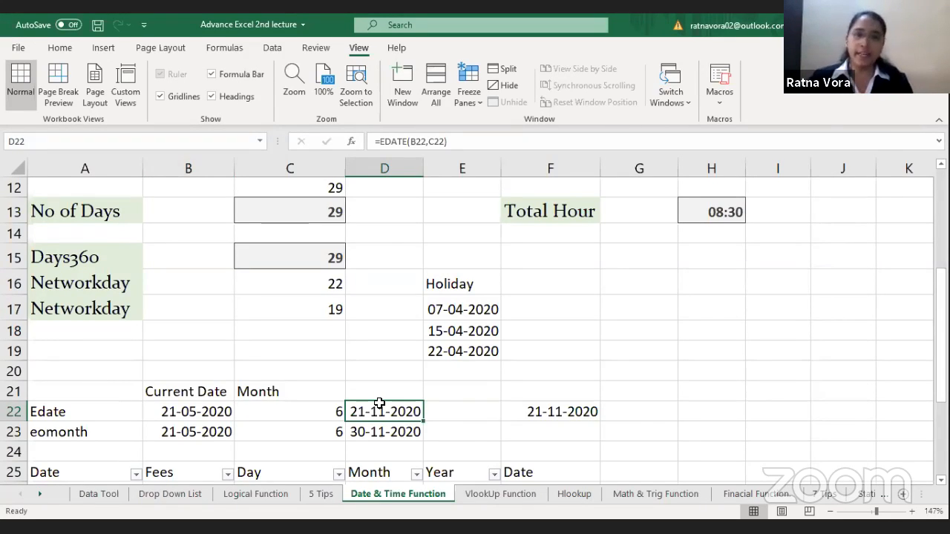
Step: In F23, enter =EOMONTH(B23,C23) using the eomonth row's date and months, and compare it with the EDATE formula in D22
{"action": "key", "text": "Down"}
{"action": "key", "text": "Right"}
{"action": "key", "text": "Right"}
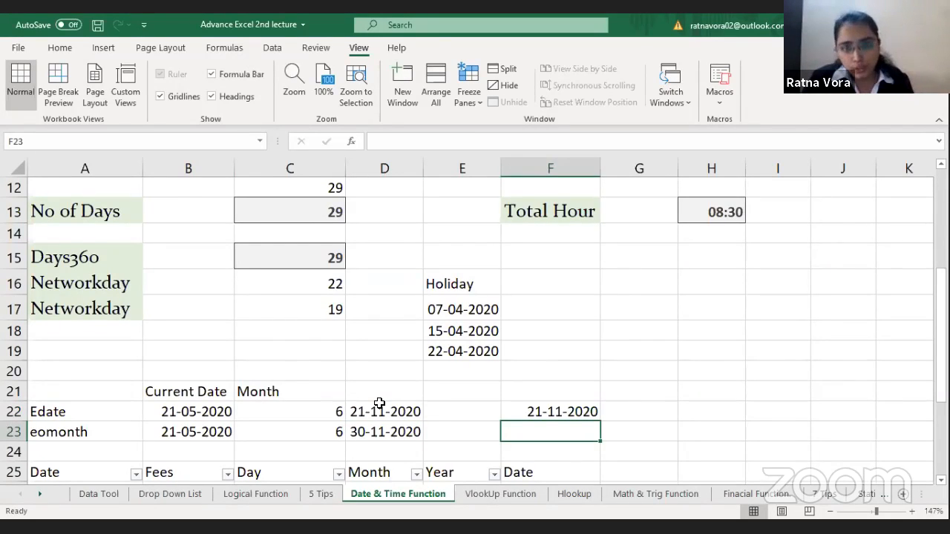
{"action": "type", "text": "="}
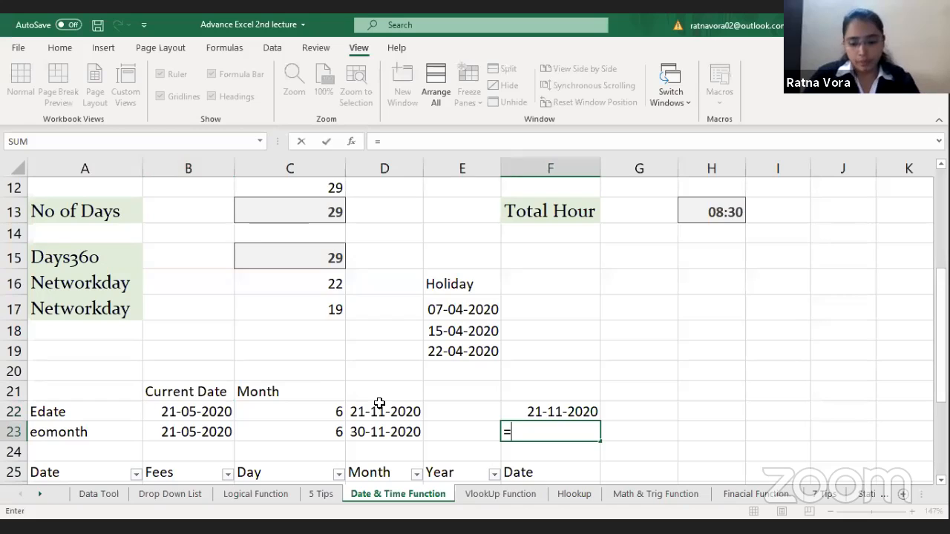
{"action": "type", "text": "eom"}
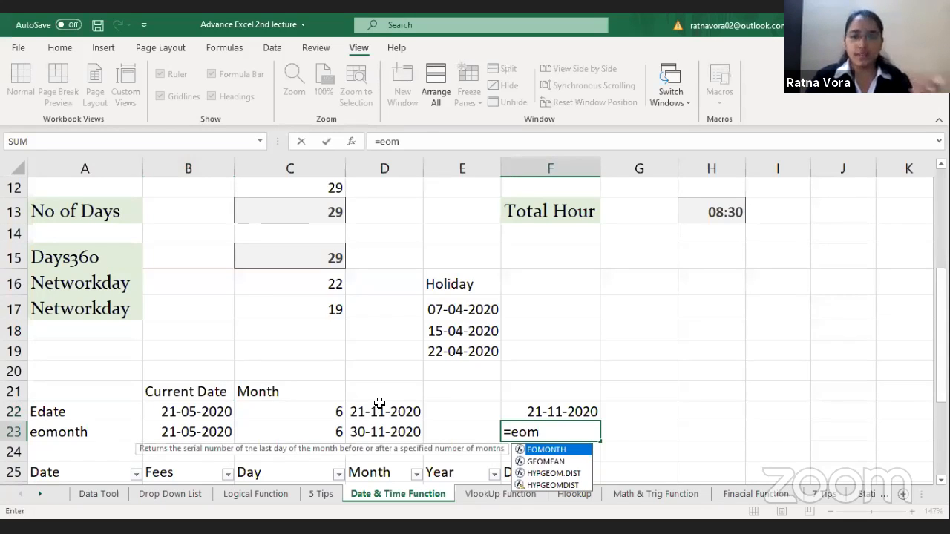
{"action": "key", "text": "Tab"}
{"action": "left_click", "coordinate": [195, 431]}
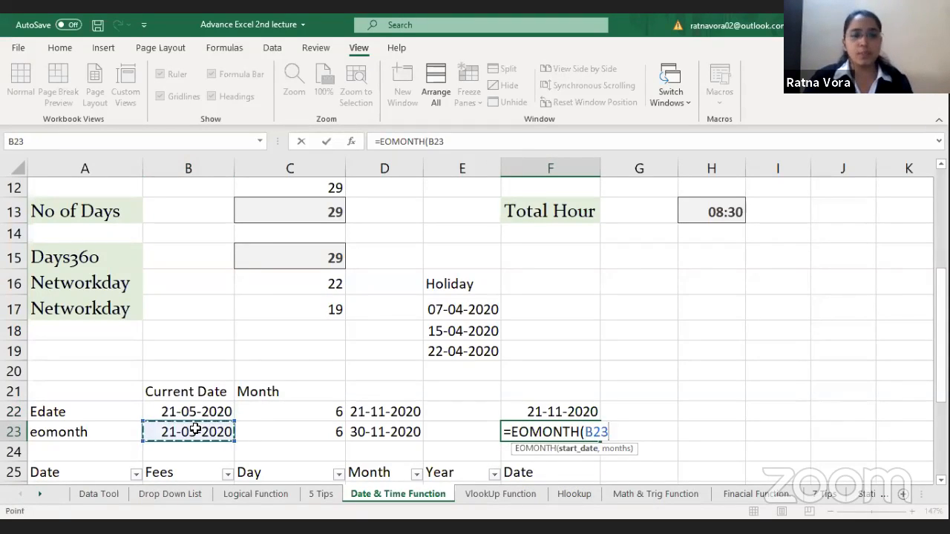
{"action": "type", "text": ","}
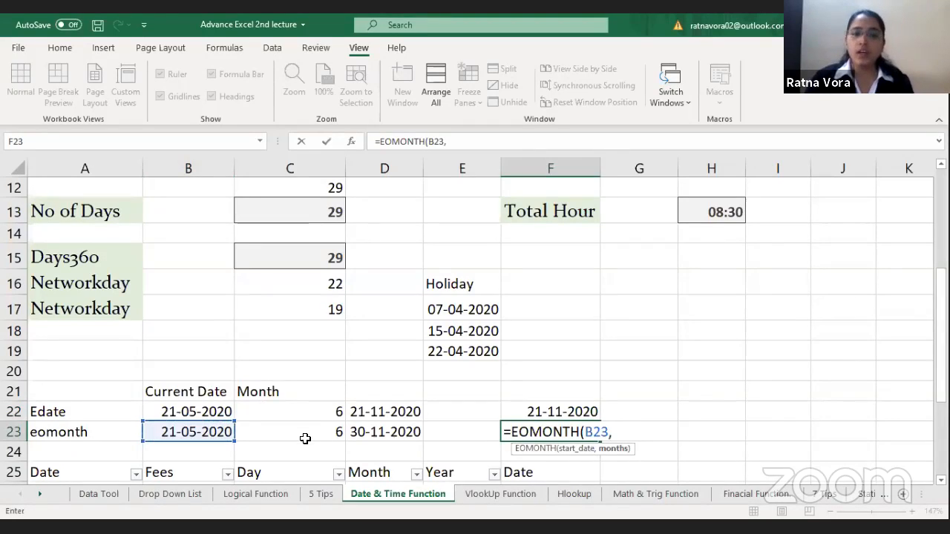
{"action": "left_click", "coordinate": [305, 439]}
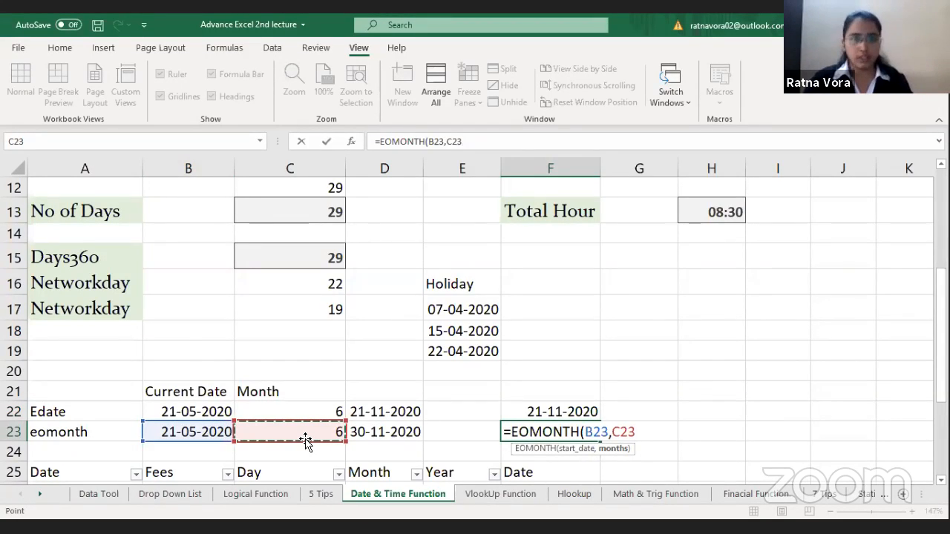
{"action": "type", "text": ")"}
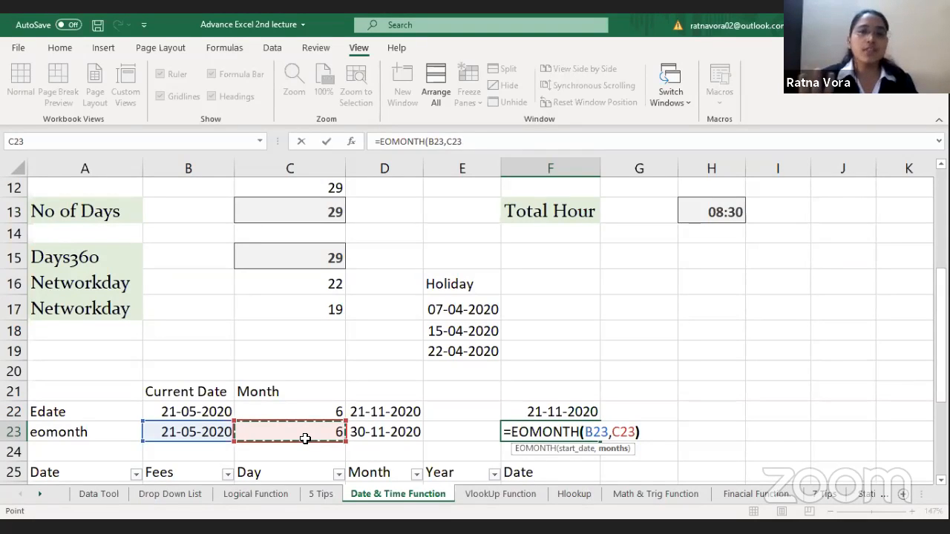
{"action": "key", "text": "Return"}
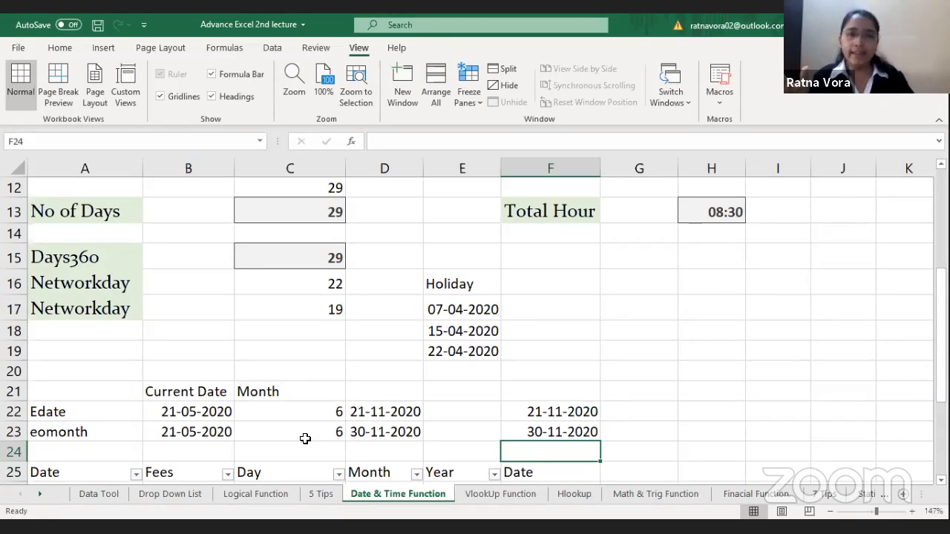
{"action": "left_click", "coordinate": [417, 421]}
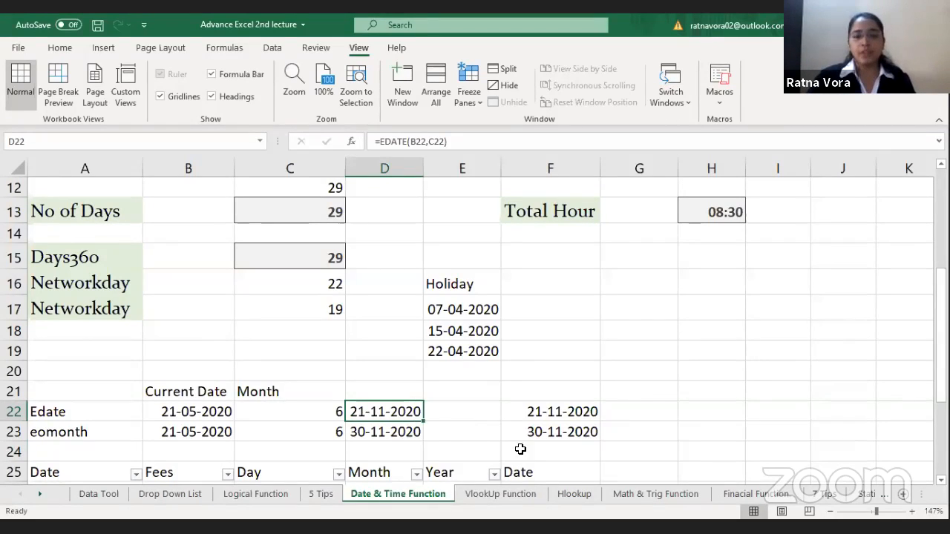
Step: Switch to the VlookUp Function sheet and examine the percentage column and the VLOOKUP formulas in Grade cells C5 and C4
{"action": "left_click", "coordinate": [513, 493]}
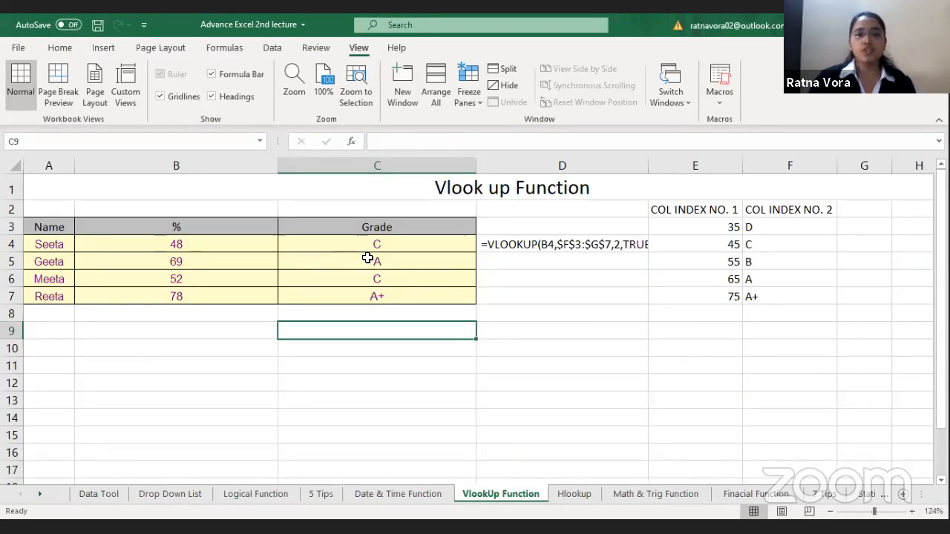
{"action": "left_click", "coordinate": [367, 257]}
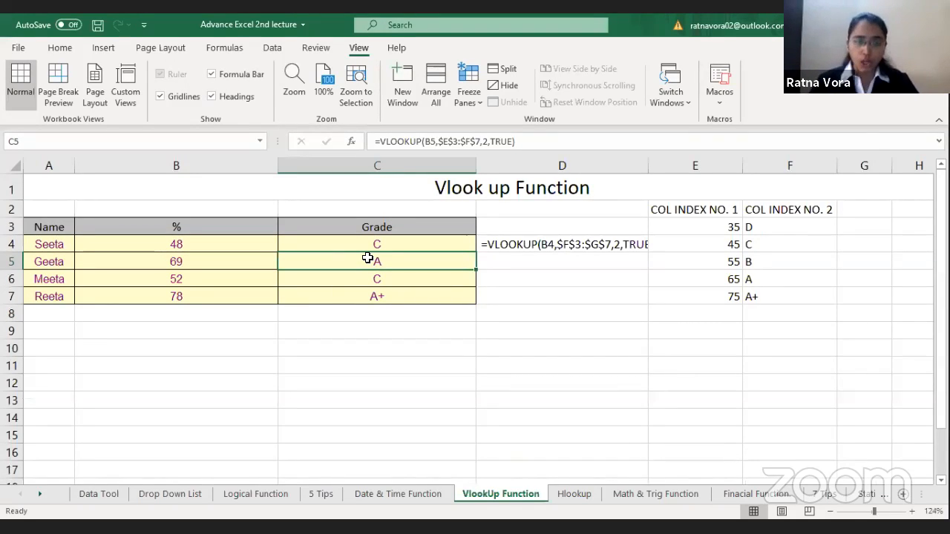
{"action": "left_click", "coordinate": [119, 228]}
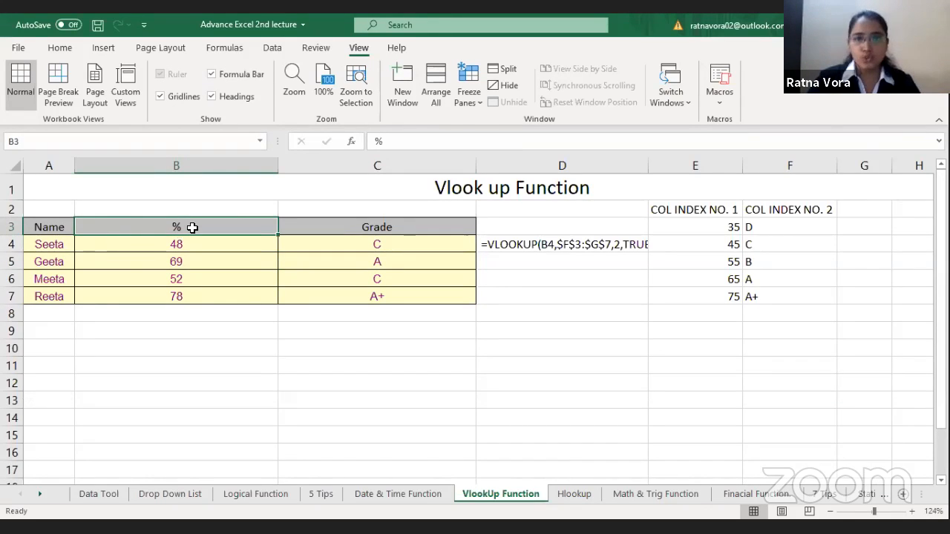
{"action": "left_click", "coordinate": [348, 238]}
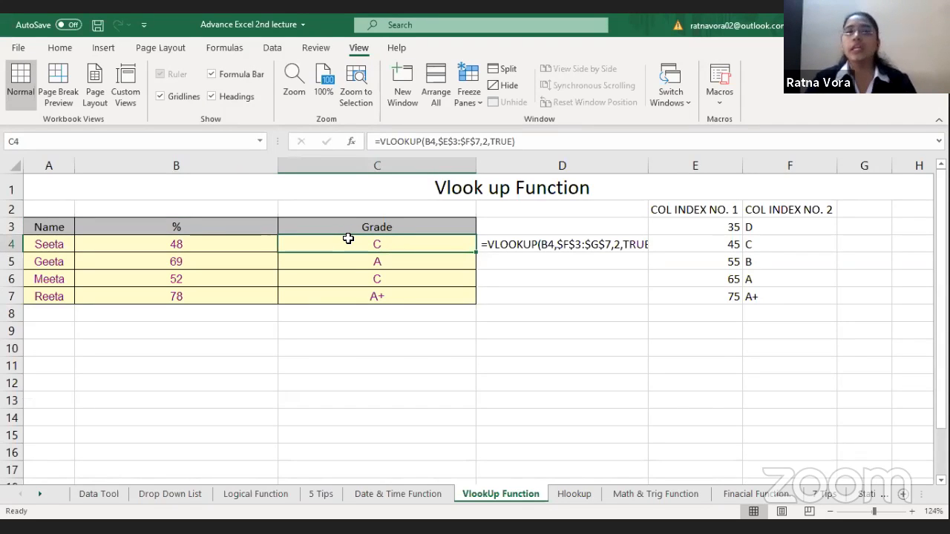
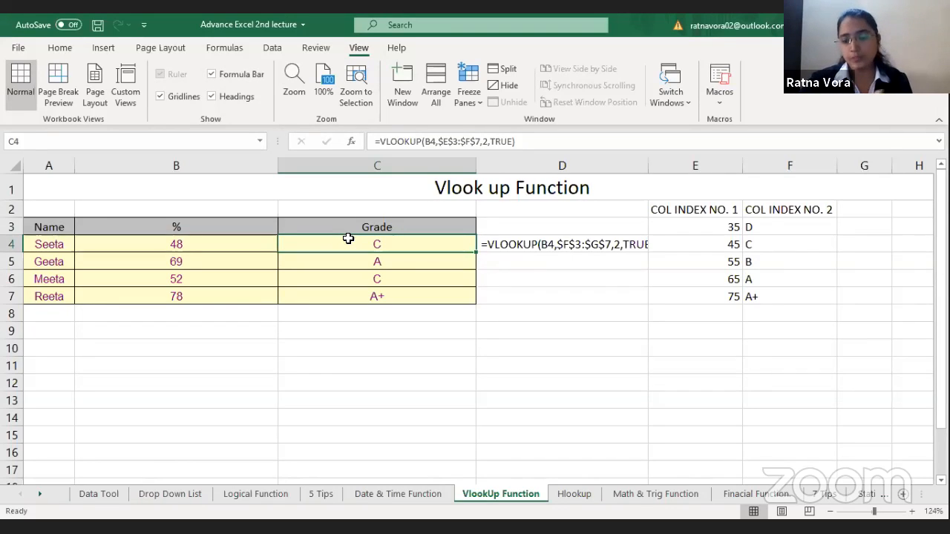
Step: Clear the VLOOKUP formula from Grade cell C4
{"action": "key", "text": "Delete"}
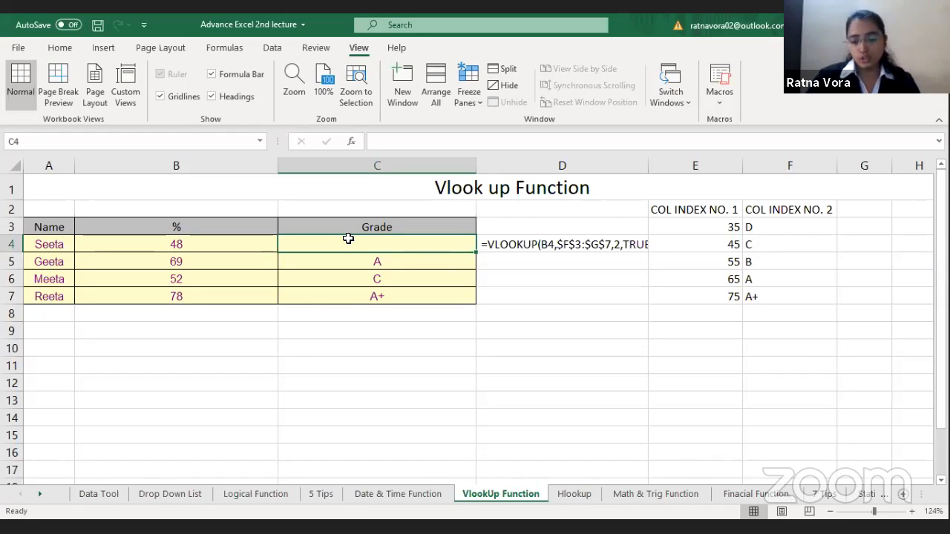
{"action": "type", "text": "="}
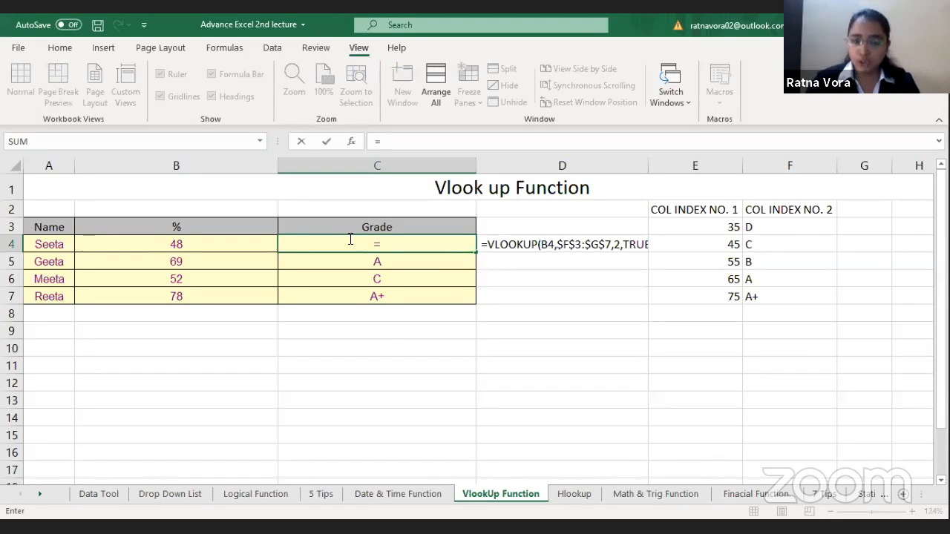
{"action": "key", "text": "Escape"}
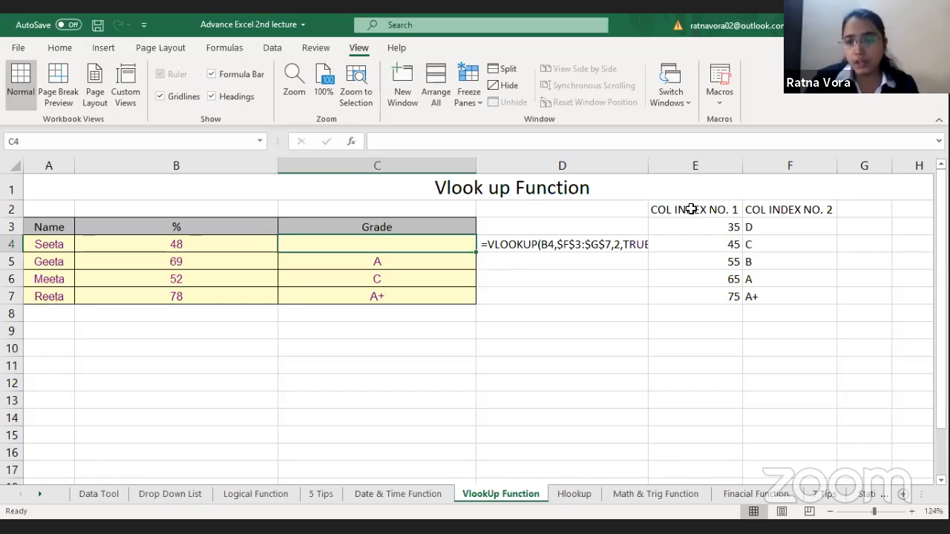
Step: Examine the grading table in E2:F7, including the percentage thresholds in E3 and E4 and the grade in F3
{"action": "left_click_drag", "start_coordinate": [687, 210], "coordinate": [788, 296]}
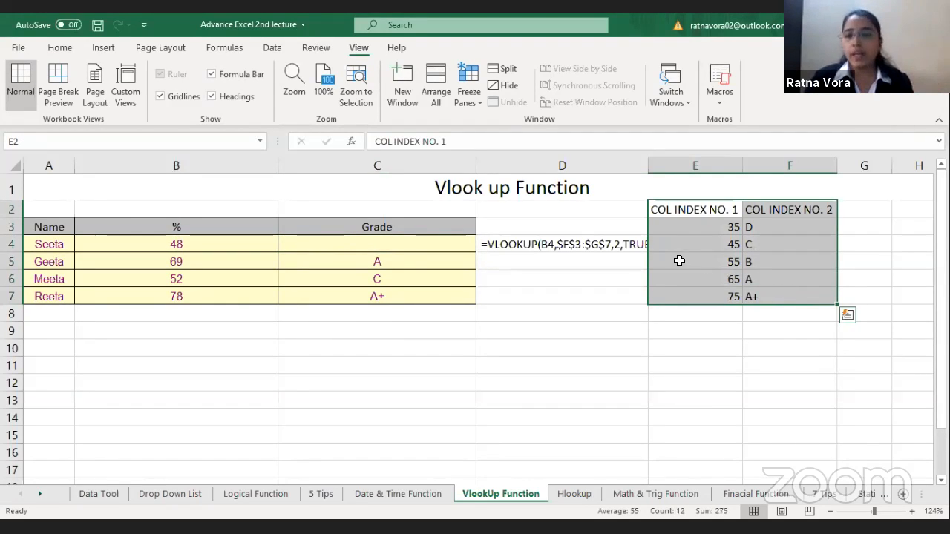
{"action": "left_click", "coordinate": [730, 227]}
{"action": "left_click", "coordinate": [731, 245]}
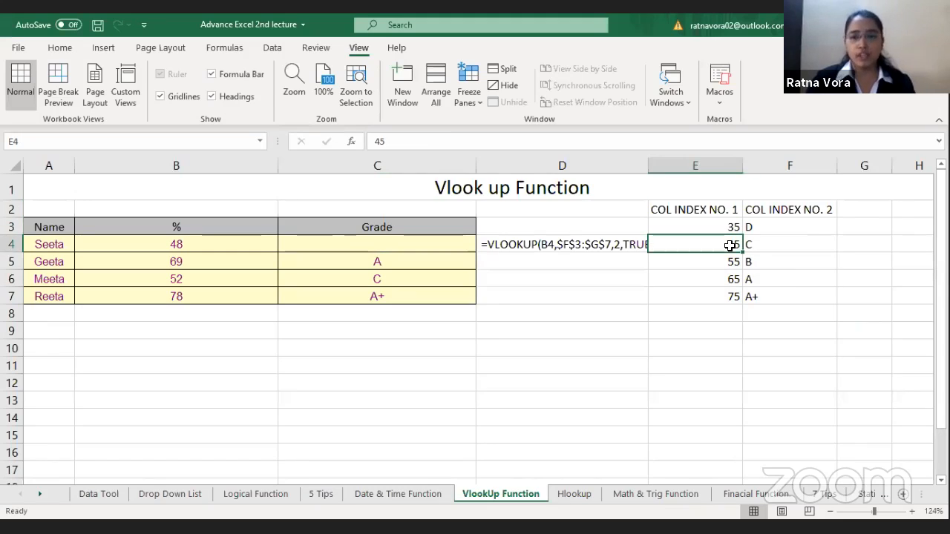
{"action": "left_click", "coordinate": [775, 228]}
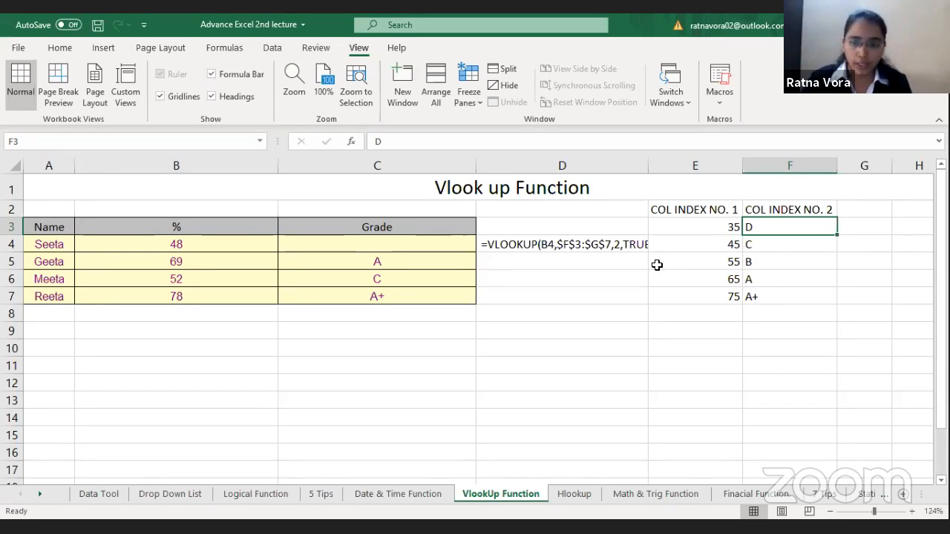
{"action": "left_click_drag", "start_coordinate": [698, 209], "coordinate": [795, 300]}
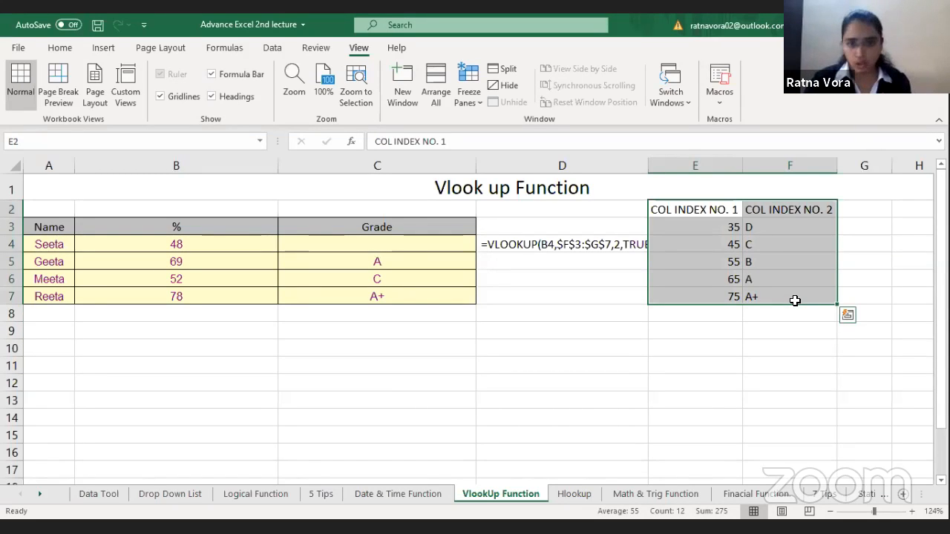
Step: In C4, begin a VLOOKUP formula with lookup value B4 and the absolute table array $E$3:$F$7
{"action": "left_click", "coordinate": [387, 246]}
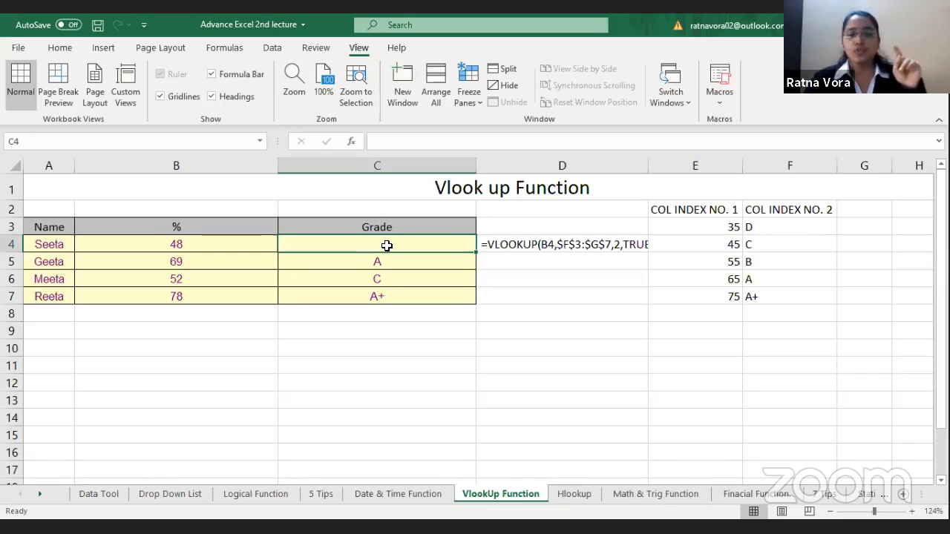
{"action": "type", "text": "="}
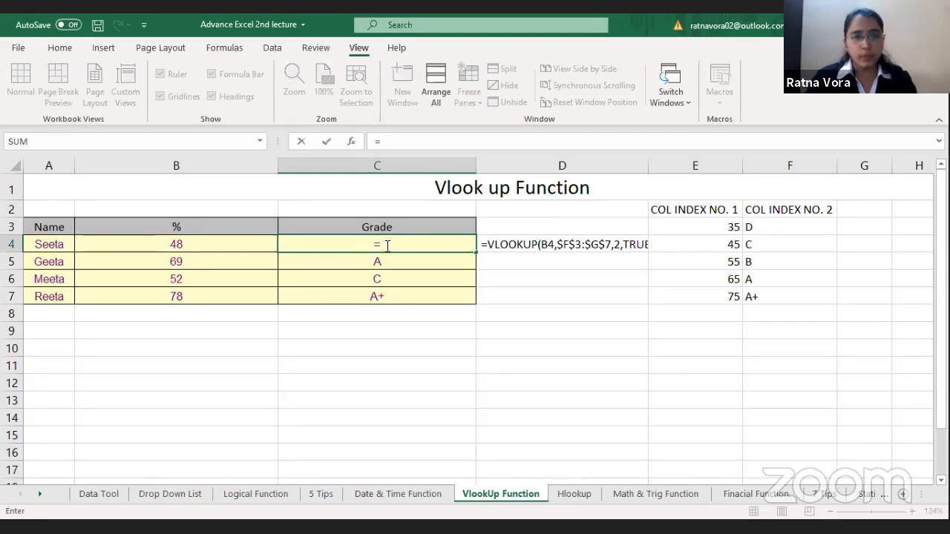
{"action": "type", "text": "VLOOKUP("}
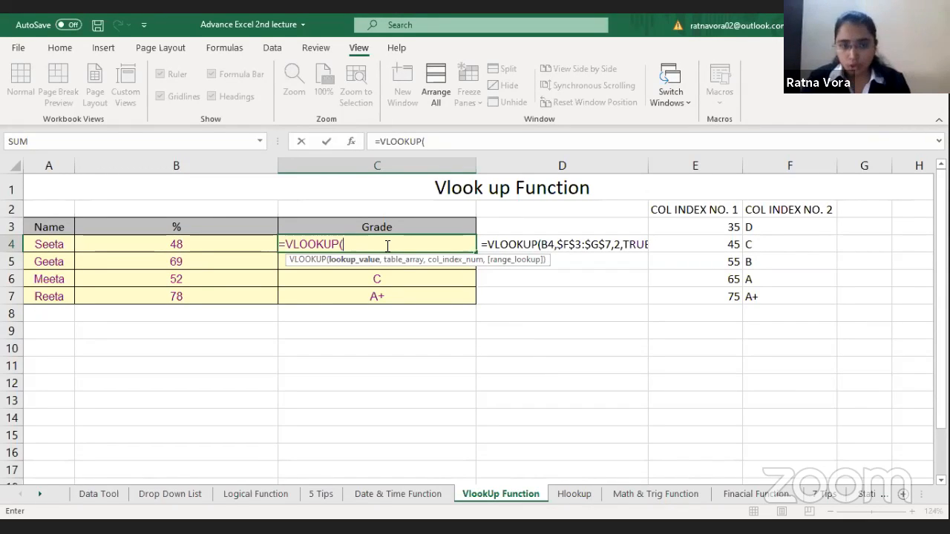
{"action": "left_click", "coordinate": [194, 239]}
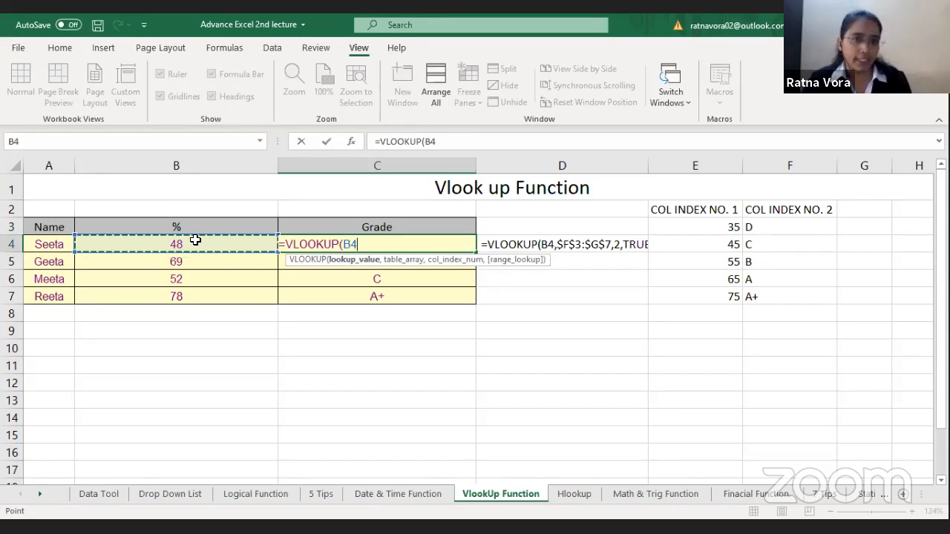
{"action": "type", "text": ","}
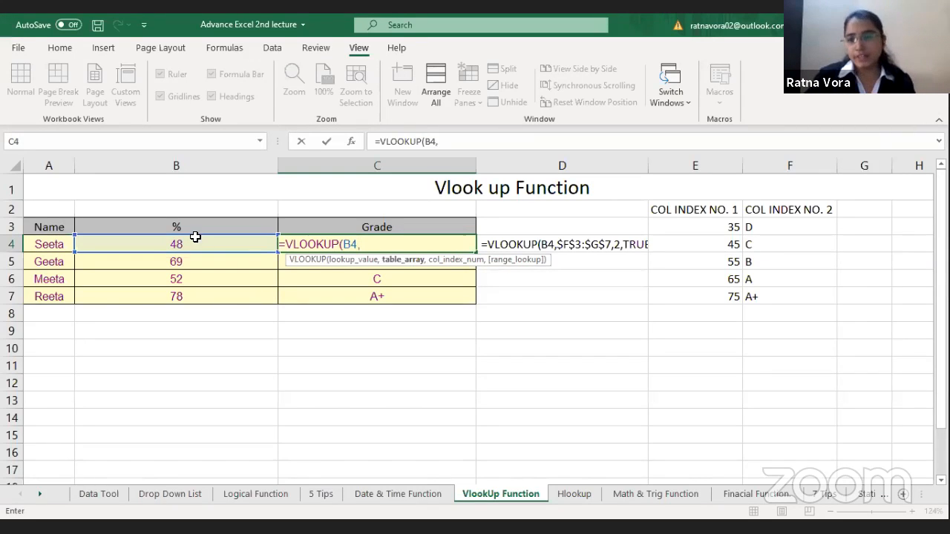
{"action": "left_click", "coordinate": [735, 232]}
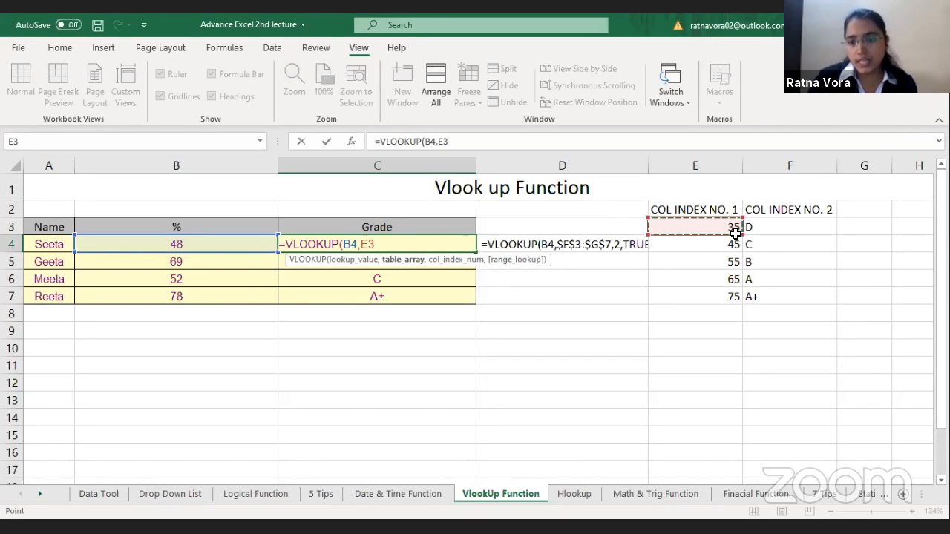
{"action": "key", "text": "ctrl+shift+Down"}
{"action": "key", "text": "ctrl+shift+Right"}
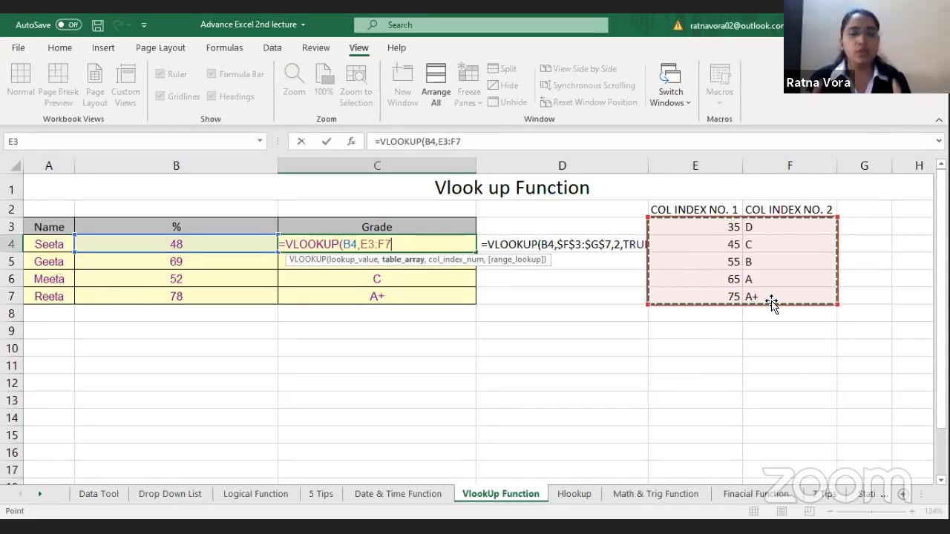
{"action": "key", "text": "F4"}
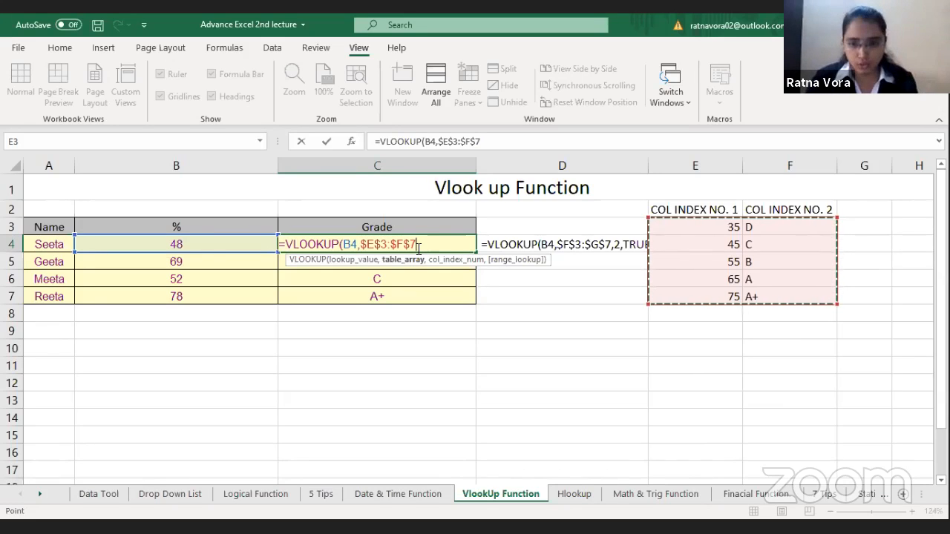
Step: Complete the C4 formula as =VLOOKUP(B4,$E$3:$F$7,2,TRUE), using column index 2 and approximate match
{"action": "type", "text": ","}
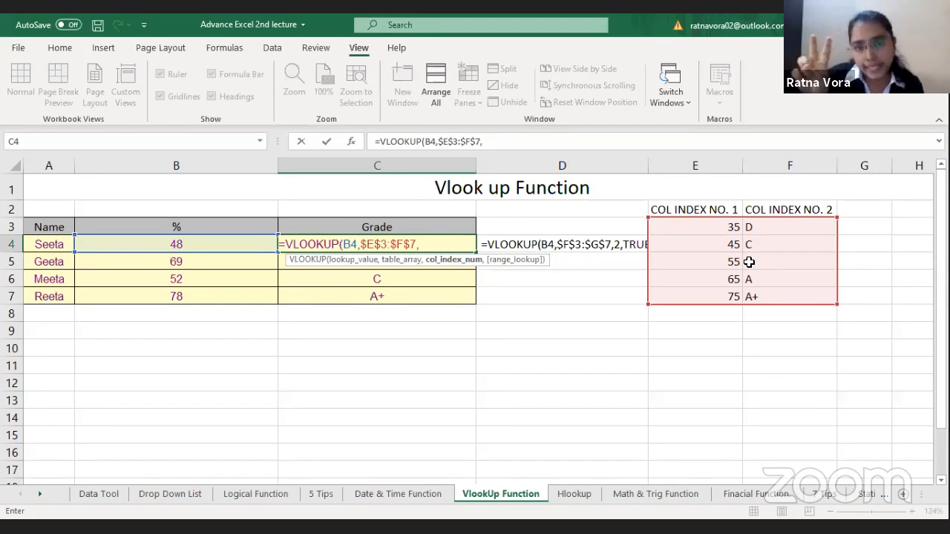
{"action": "type", "text": "2"}
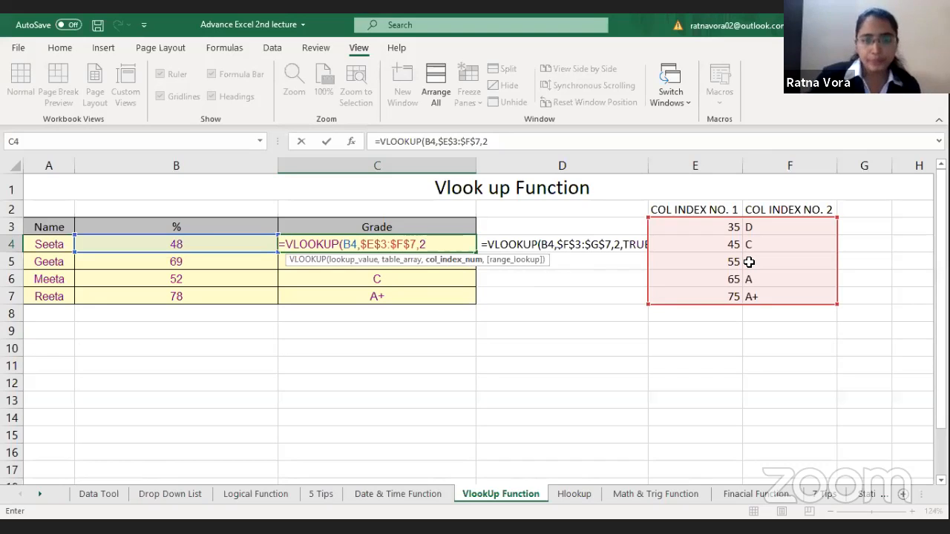
{"action": "type", "text": ","}
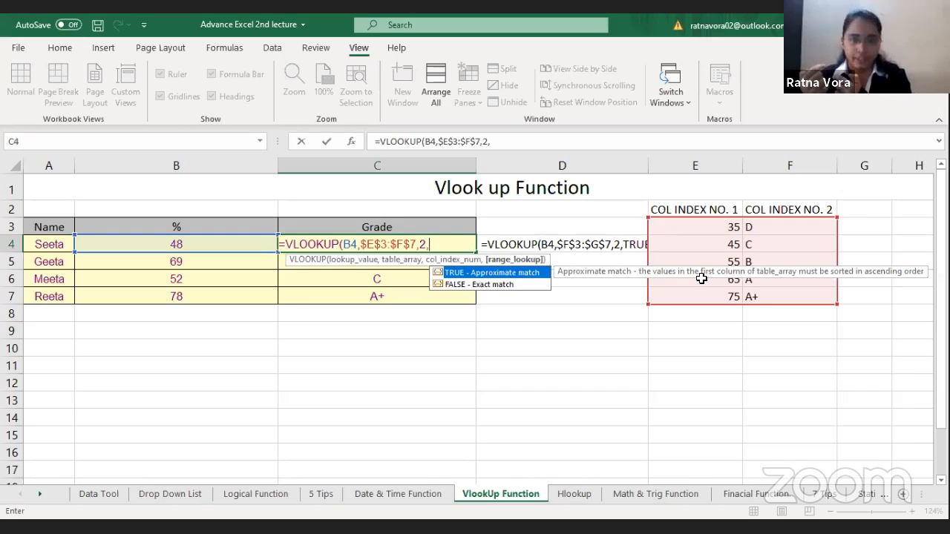
{"action": "double_click", "coordinate": [499, 273]}
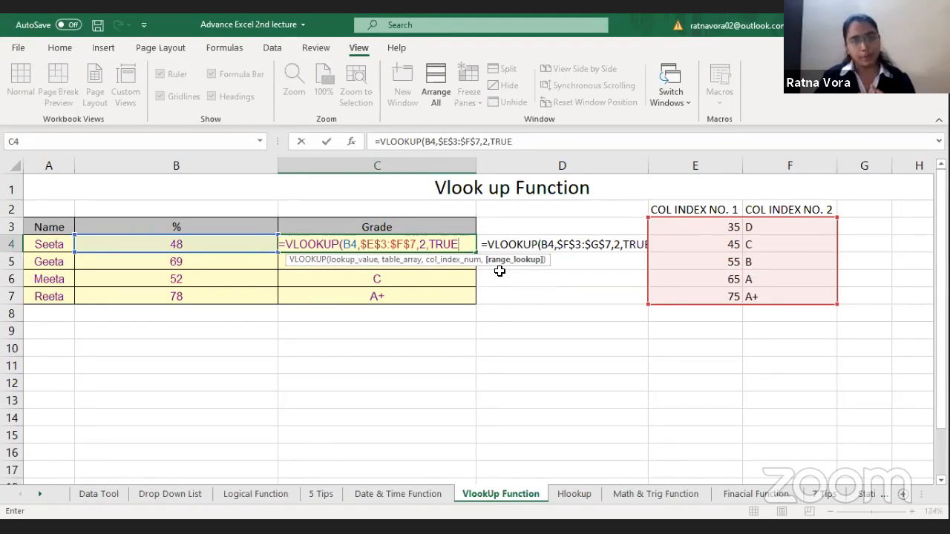
{"action": "type", "text": ")"}
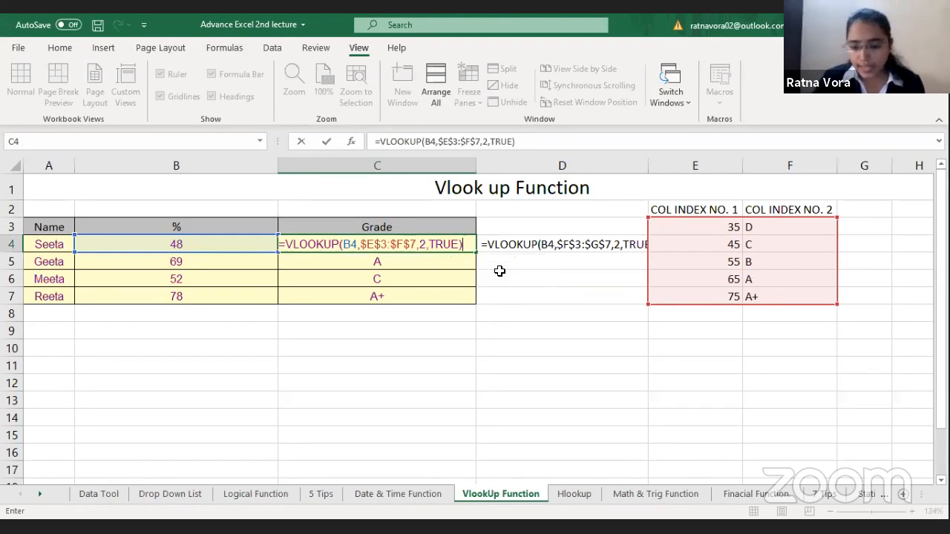
{"action": "key", "text": "Return"}
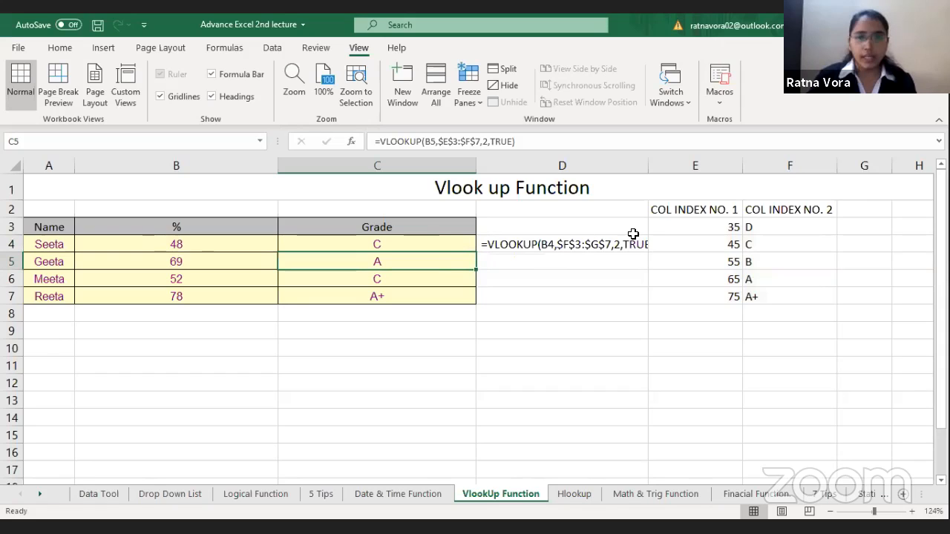
Step: Check the grade in C4 against the thresholds in E4 and E5 and the matching grade in F4
{"action": "left_click", "coordinate": [720, 248]}
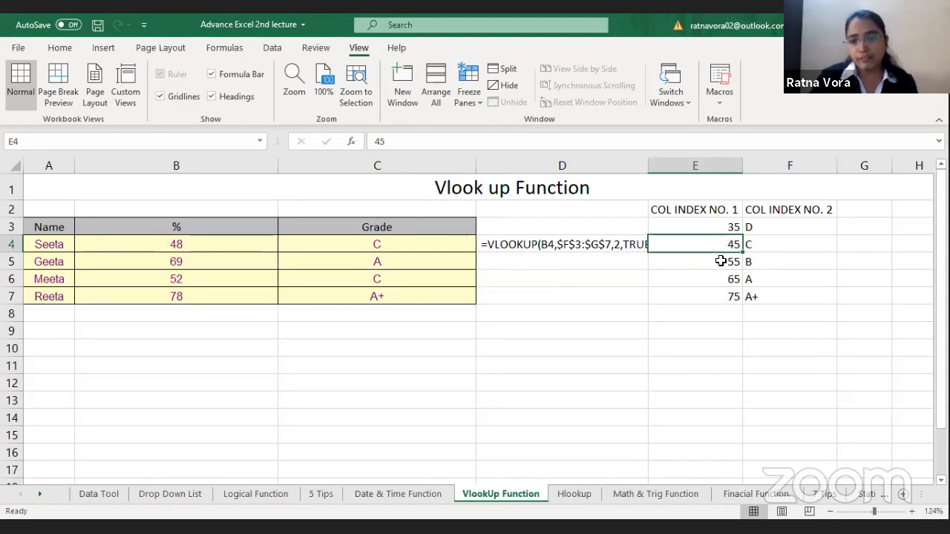
{"action": "left_click", "coordinate": [721, 261]}
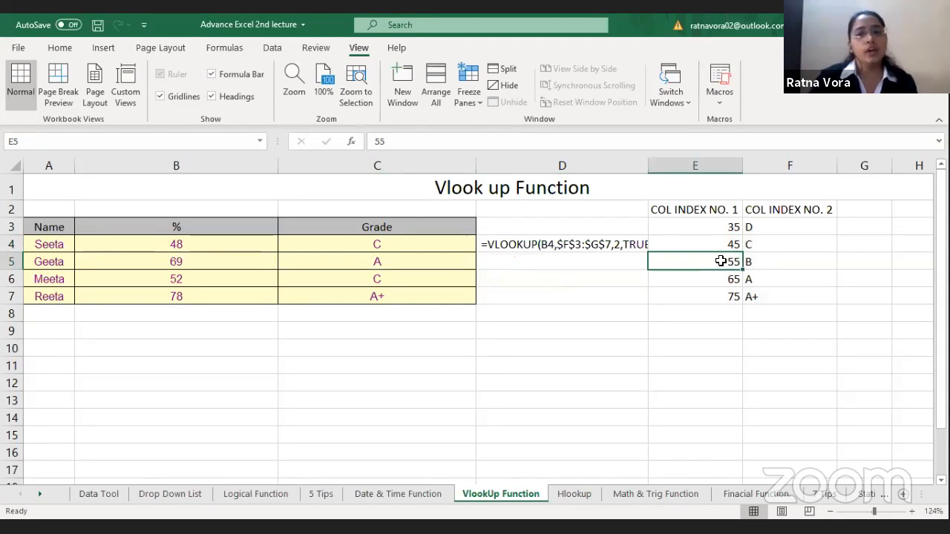
{"action": "left_click", "coordinate": [788, 251]}
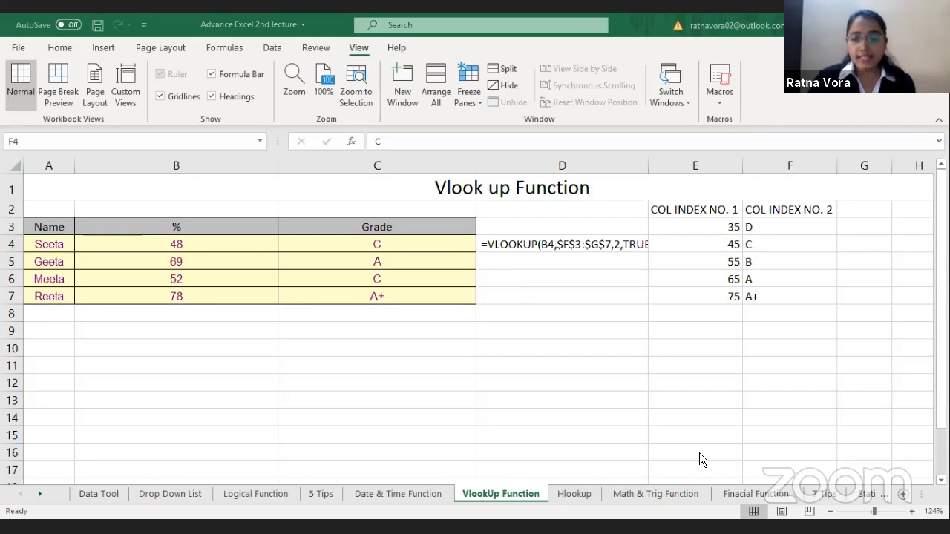
Step: Compare the horizontal table on the Hlookup sheet with the vertical grading table on the VlookUp Function sheet
{"action": "left_click", "coordinate": [575, 495]}
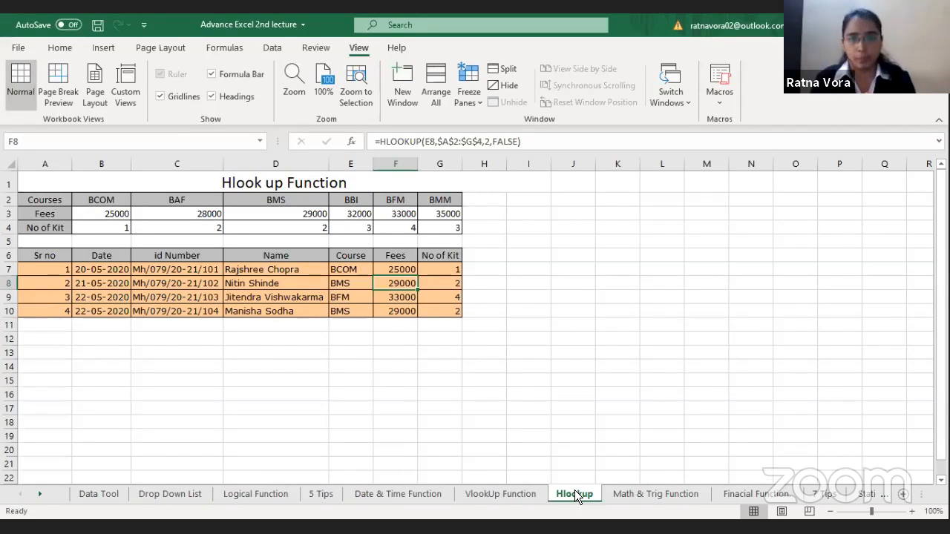
{"action": "left_click", "coordinate": [524, 495]}
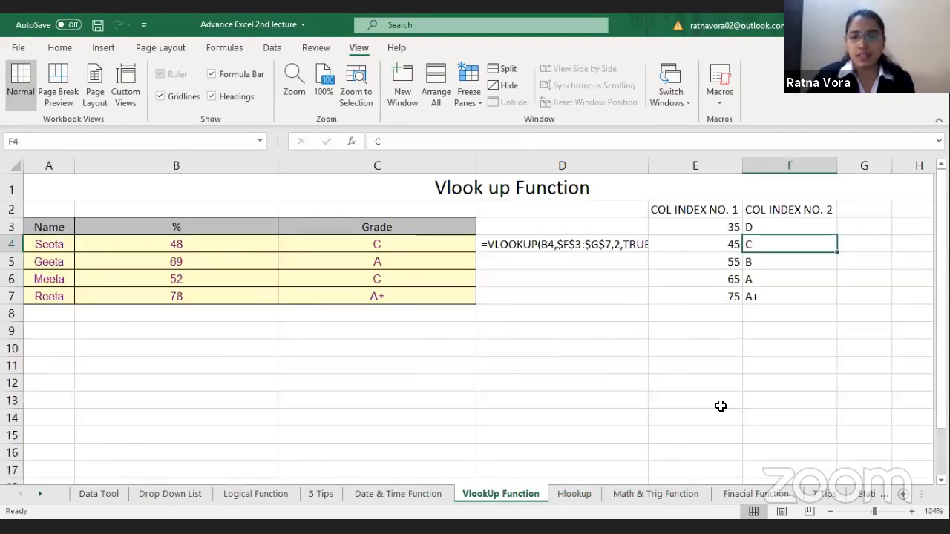
{"action": "left_click_drag", "start_coordinate": [691, 210], "coordinate": [806, 327]}
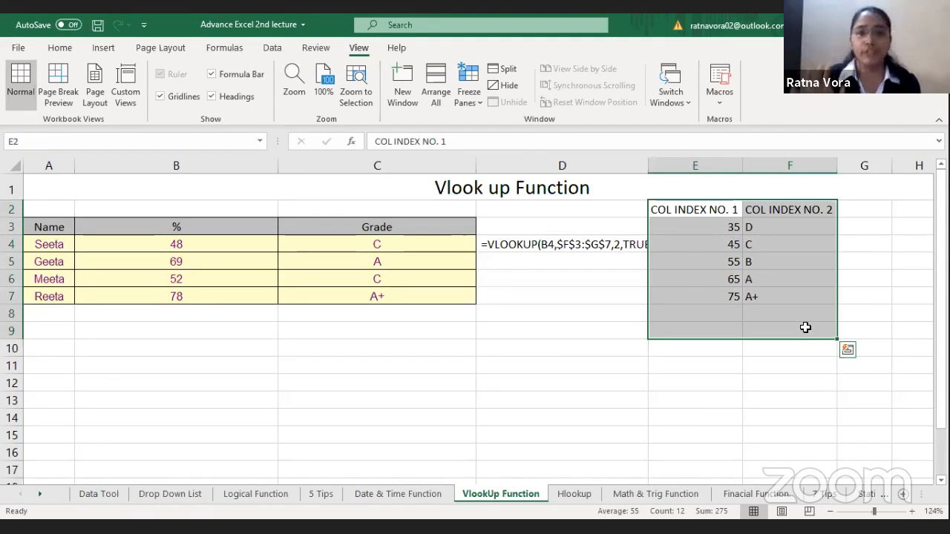
Step: Switch to the Hlookup sheet and examine the id number, name and course columns and the course table in A2:G4
{"action": "left_click", "coordinate": [570, 491]}
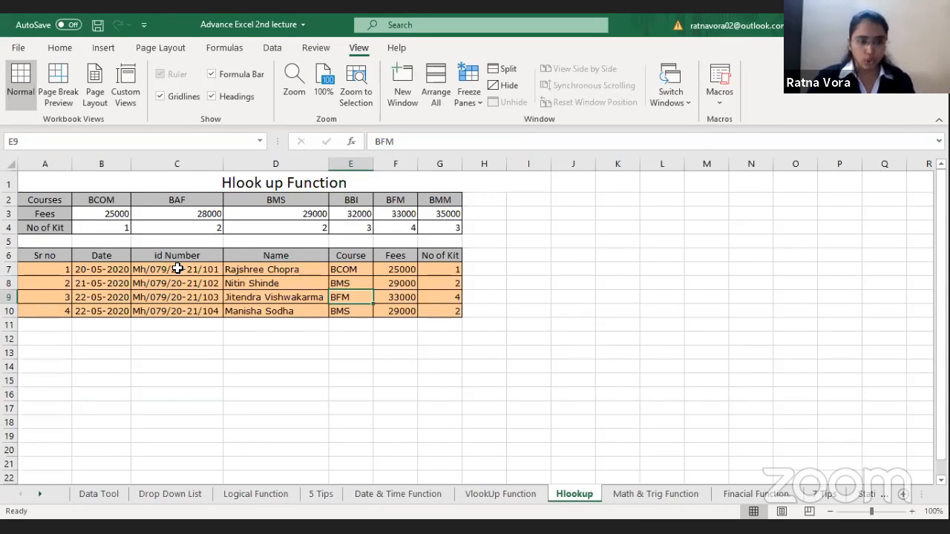
{"action": "left_click", "coordinate": [179, 269]}
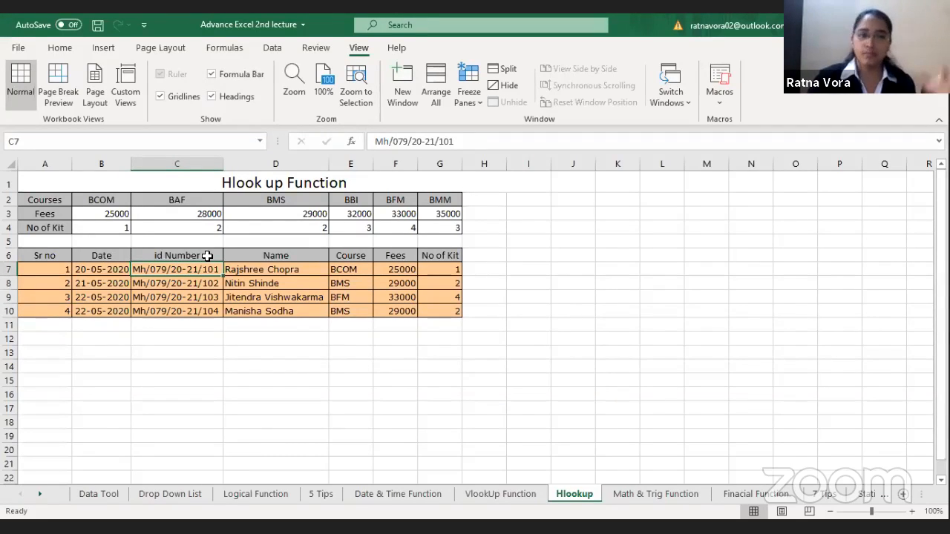
{"action": "left_click", "coordinate": [265, 258]}
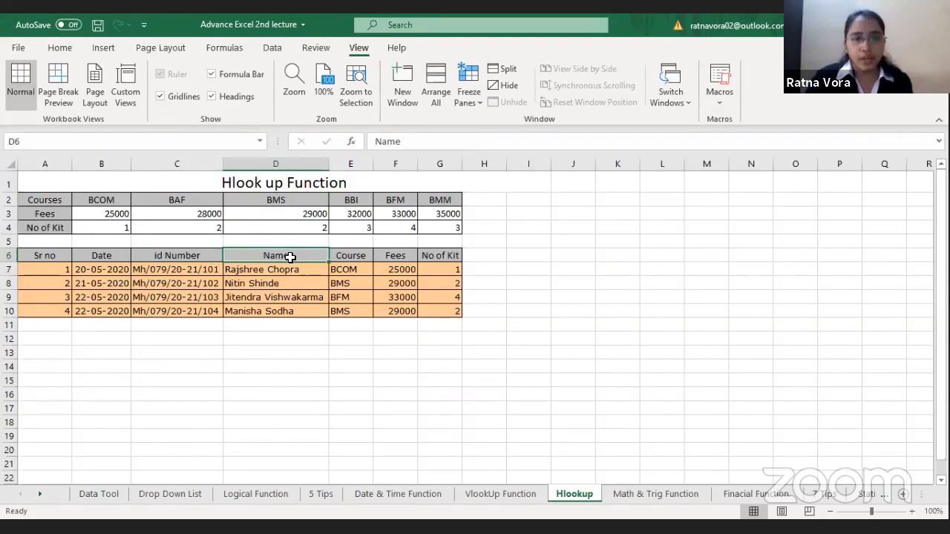
{"action": "left_click", "coordinate": [352, 265]}
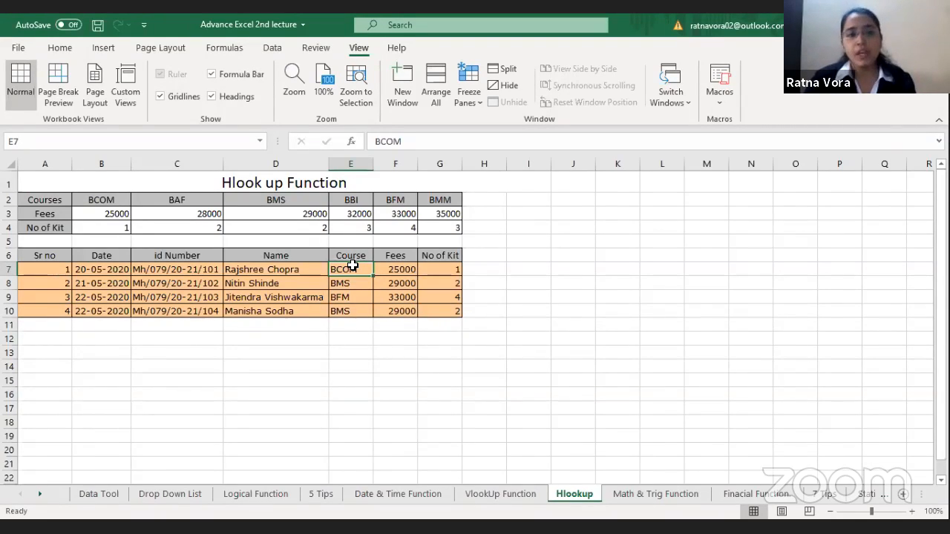
{"action": "left_click_drag", "start_coordinate": [45, 200], "coordinate": [441, 227]}
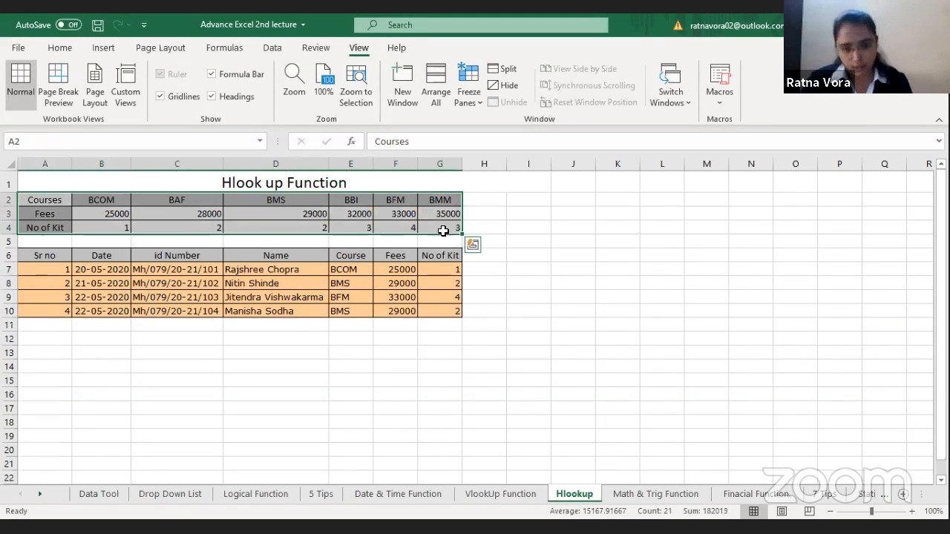
Step: Clear the Fees formula in F7 and review the student records in A7:E10 and the course in E7
{"action": "left_click", "coordinate": [401, 271]}
{"action": "key", "text": "Delete"}
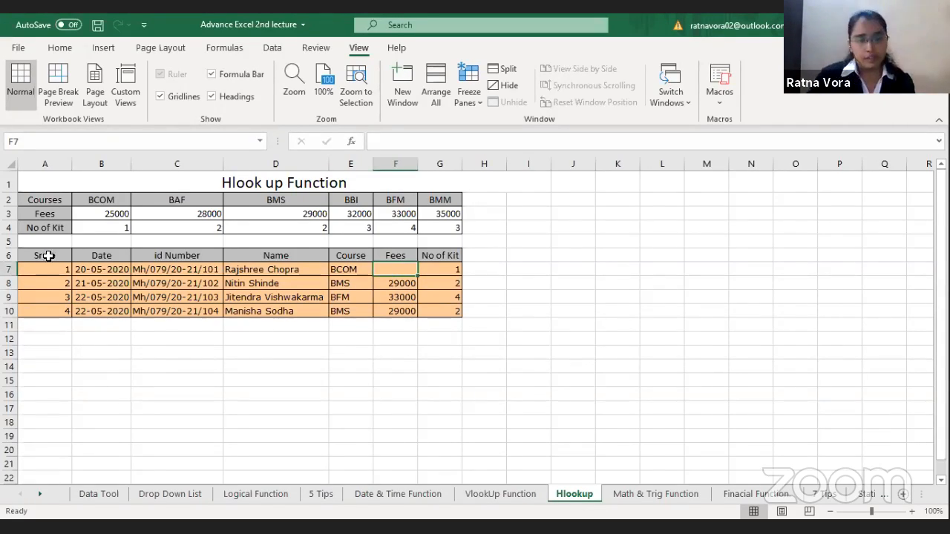
{"action": "left_click_drag", "start_coordinate": [45, 269], "coordinate": [344, 306]}
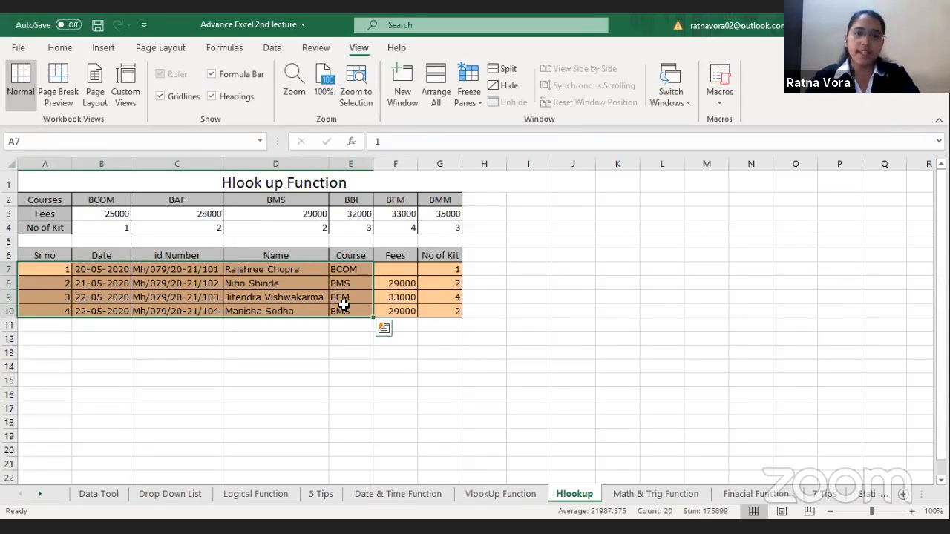
{"action": "left_click", "coordinate": [401, 272]}
{"action": "left_click", "coordinate": [346, 273]}
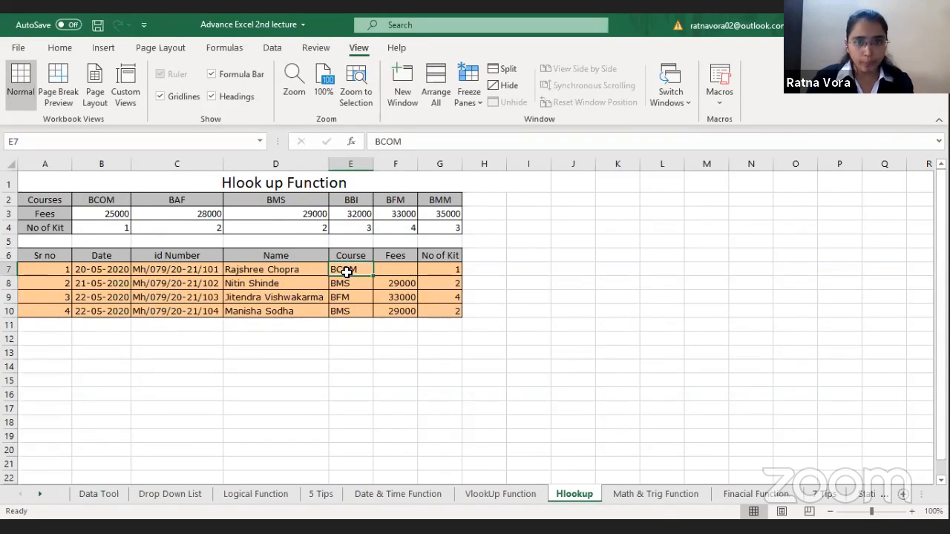
Step: Start an HLOOKUP formula in the Fees cell F7 with the course in E7 as the lookup value
{"action": "left_click", "coordinate": [398, 269]}
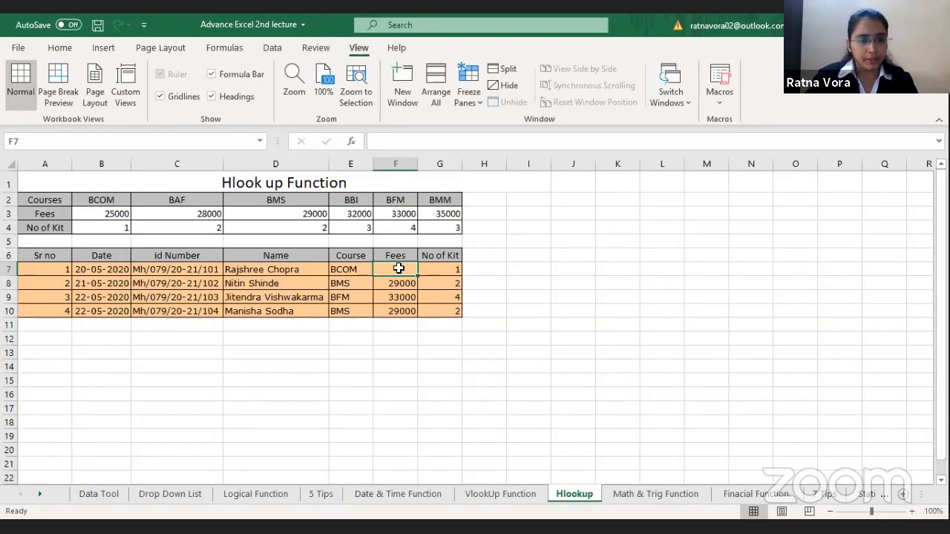
{"action": "left_click", "coordinate": [347, 269]}
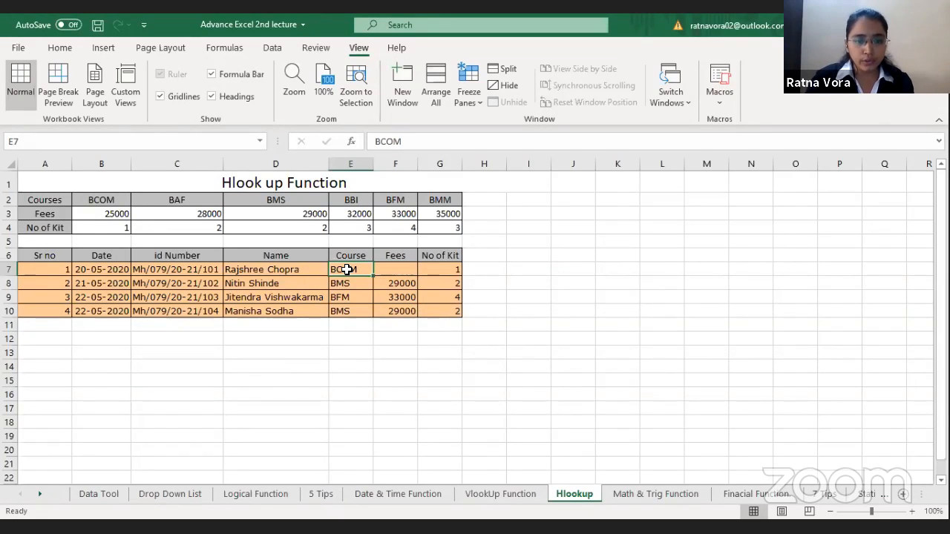
{"action": "left_click", "coordinate": [407, 265]}
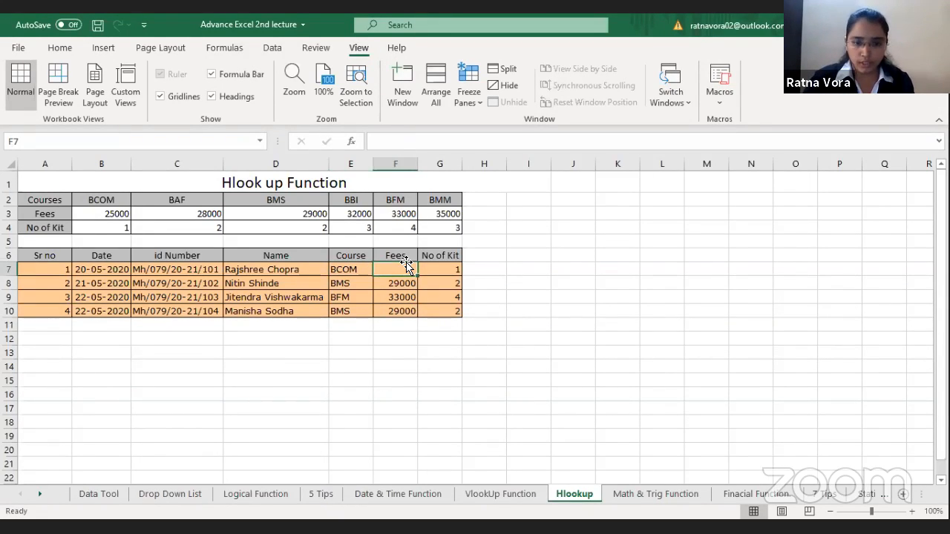
{"action": "type", "text": "="}
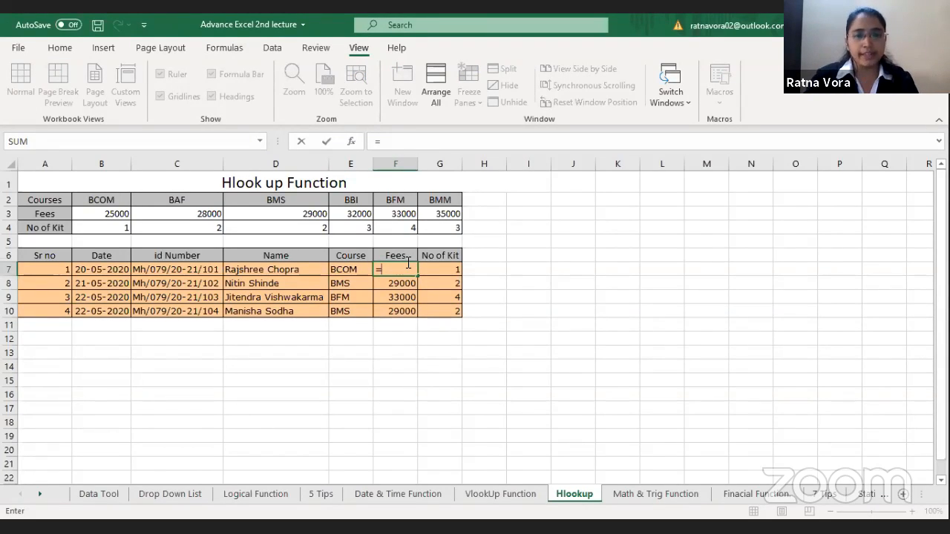
{"action": "type", "text": "HLOOKUP("}
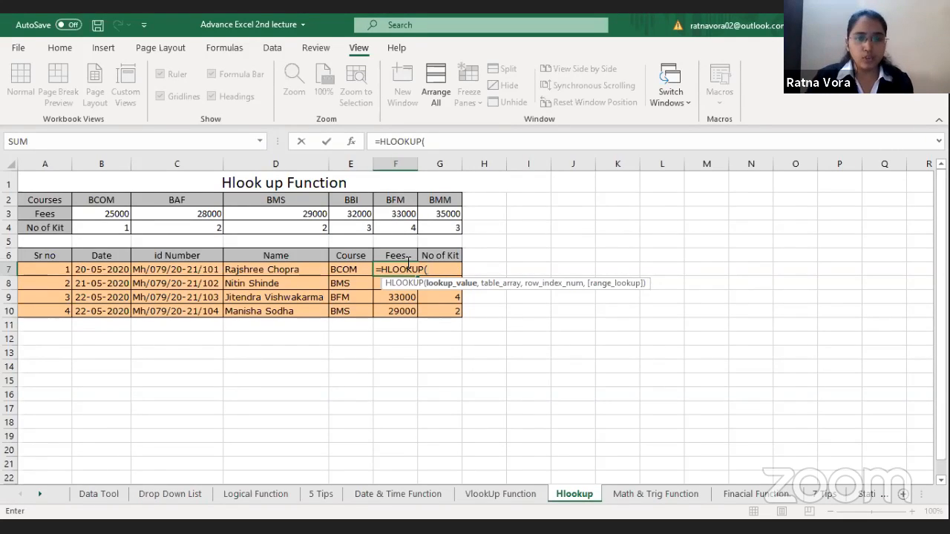
{"action": "left_click", "coordinate": [338, 270]}
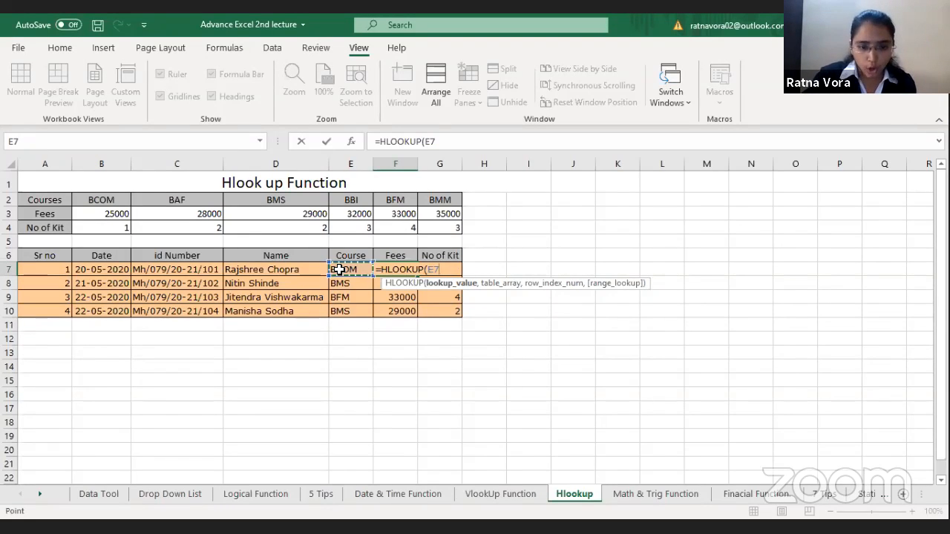
{"action": "type", "text": ","}
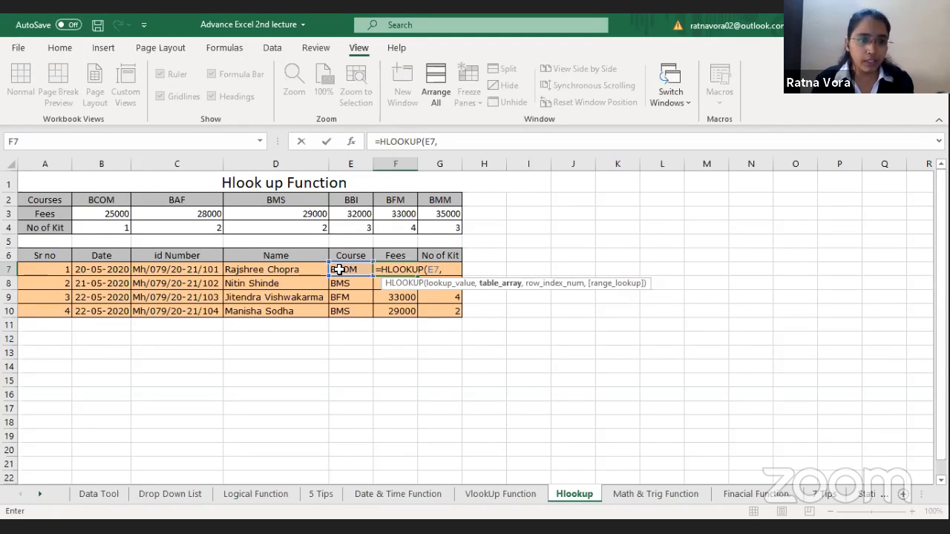
Step: Set the table array of the F7 lookup to the Courses and Fees rows as the absolute range $A$2:$G$3
{"action": "left_click", "coordinate": [52, 198]}
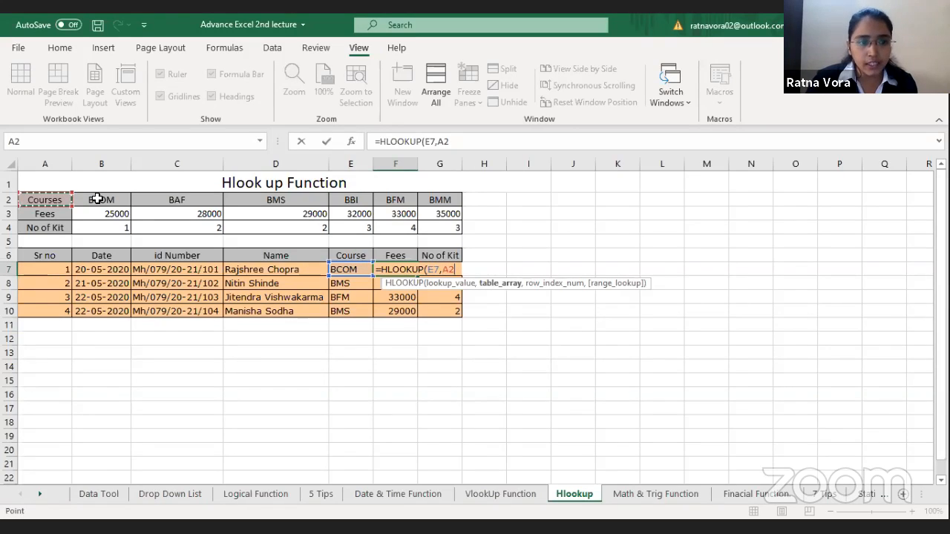
{"action": "left_click", "coordinate": [443, 209], "text": "shift"}
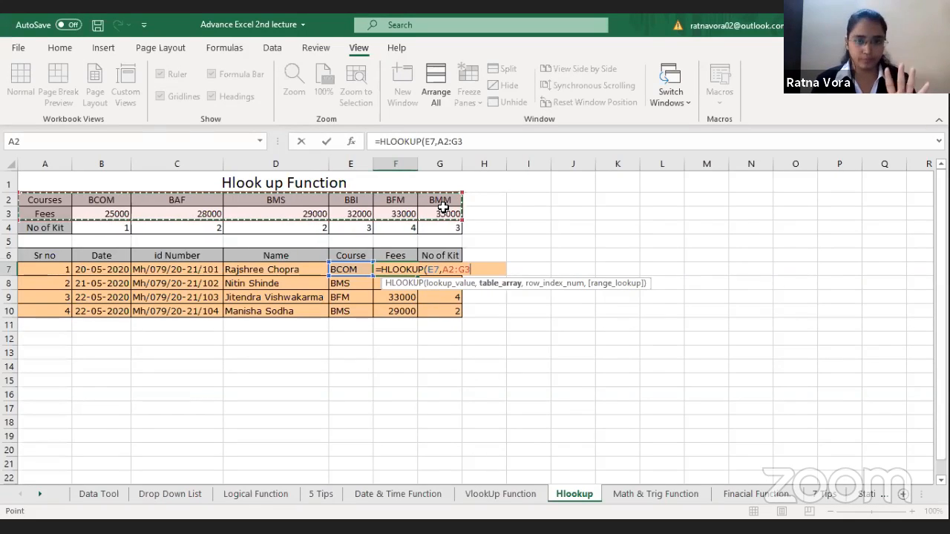
{"action": "key", "text": "F4"}
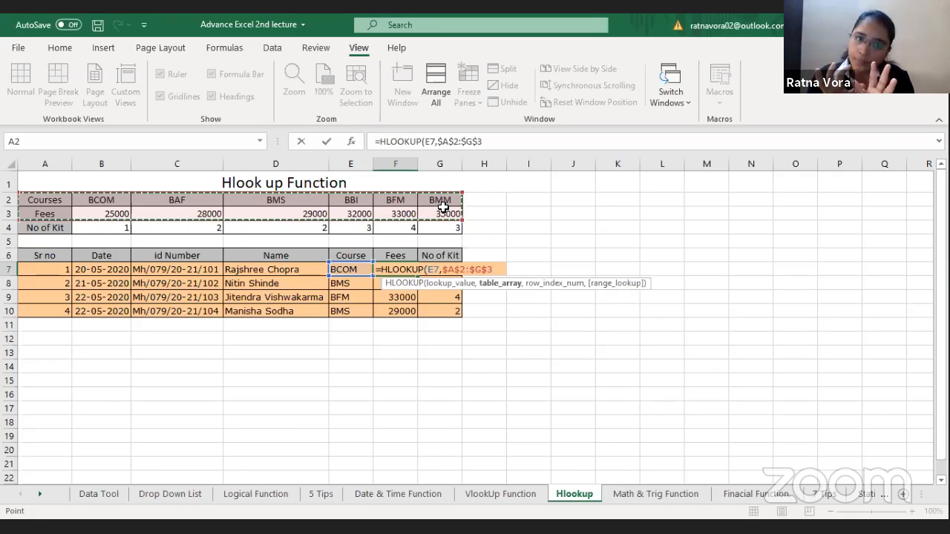
{"action": "type", "text": ","}
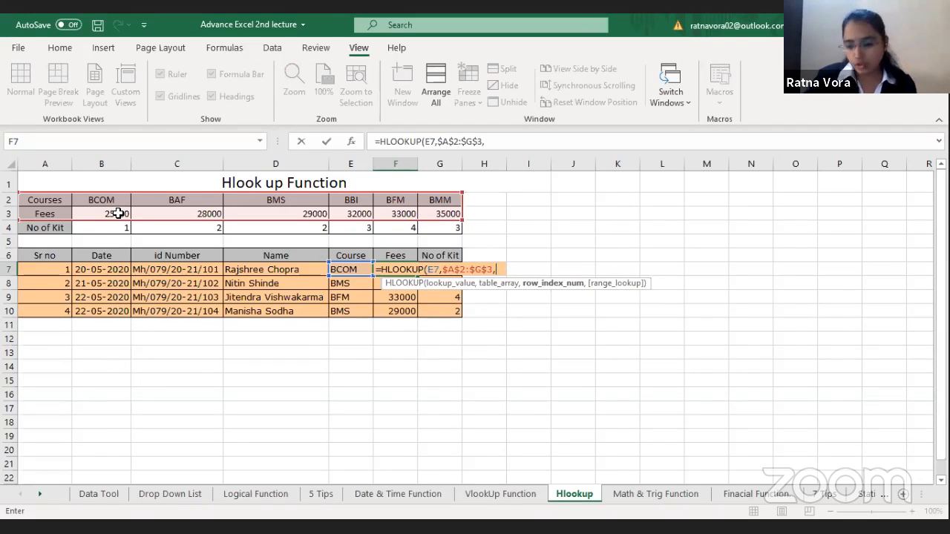
Step: Complete the F7 lookup with row index 2 and FALSE for an exact match, and check the fee against the course in E7
{"action": "type", "text": "2"}
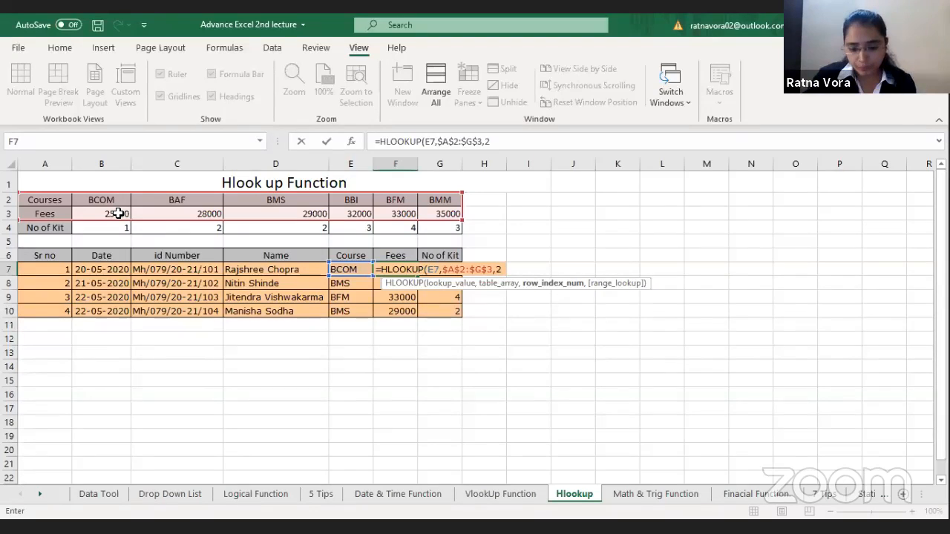
{"action": "type", "text": ","}
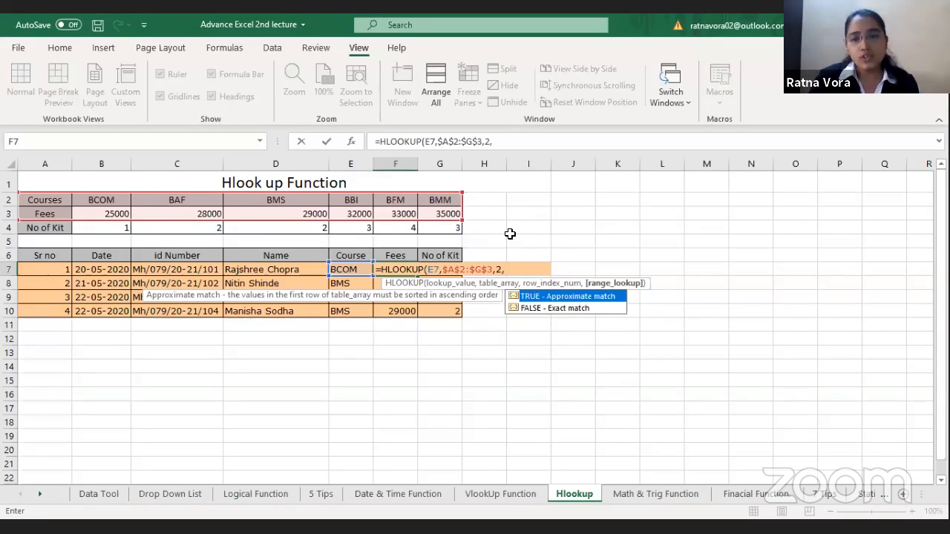
{"action": "left_click", "coordinate": [579, 308]}
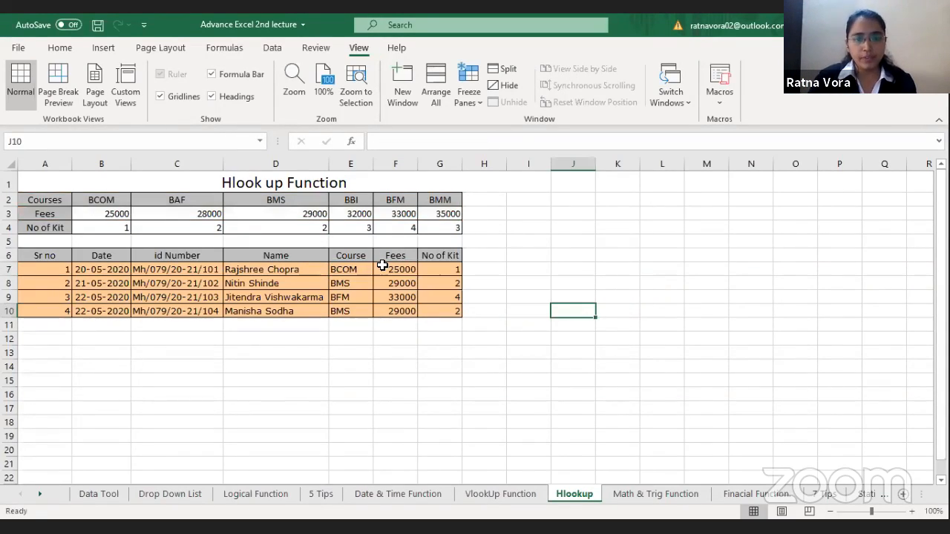
{"action": "left_click", "coordinate": [388, 268]}
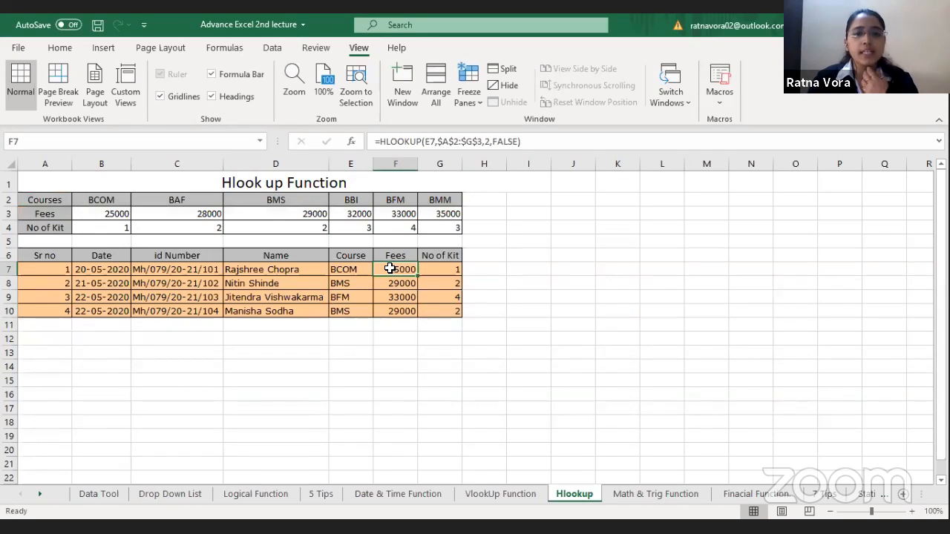
{"action": "left_click", "coordinate": [340, 272]}
{"action": "left_click", "coordinate": [406, 270]}
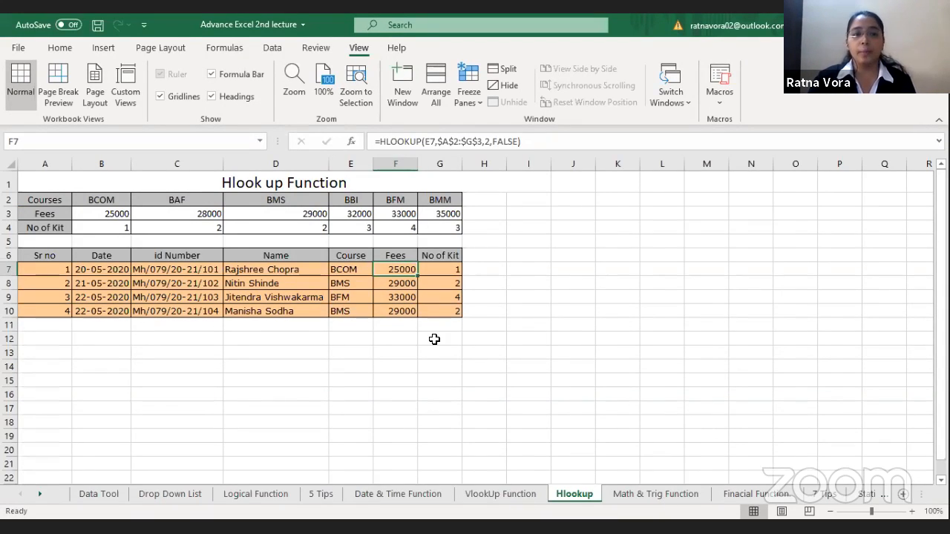
Step: Switch to the Math & Trig Function sheet and zoom to the Round section in A2:H10
{"action": "key", "text": "ctrl+Page_Down"}
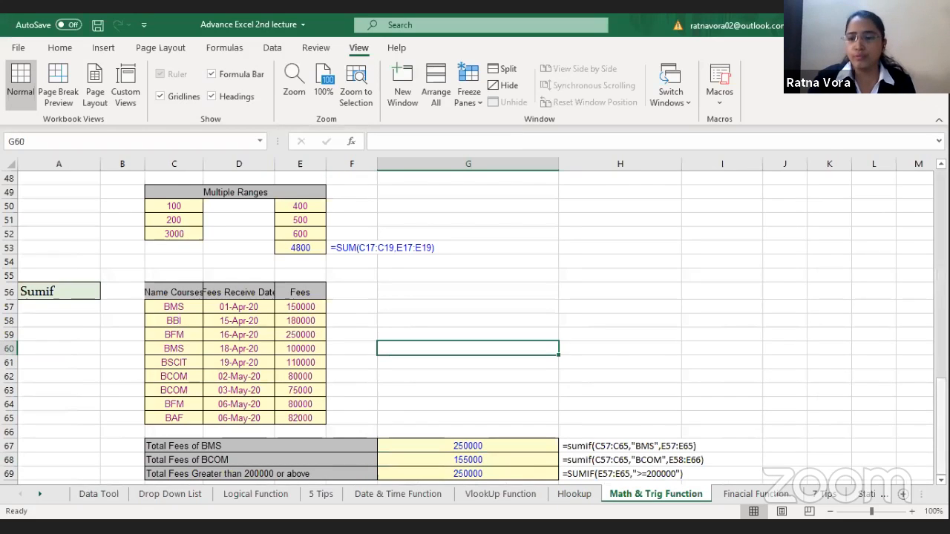
{"action": "scroll", "coordinate": [282, 260], "scroll_direction": "up", "scroll_amount": 15}
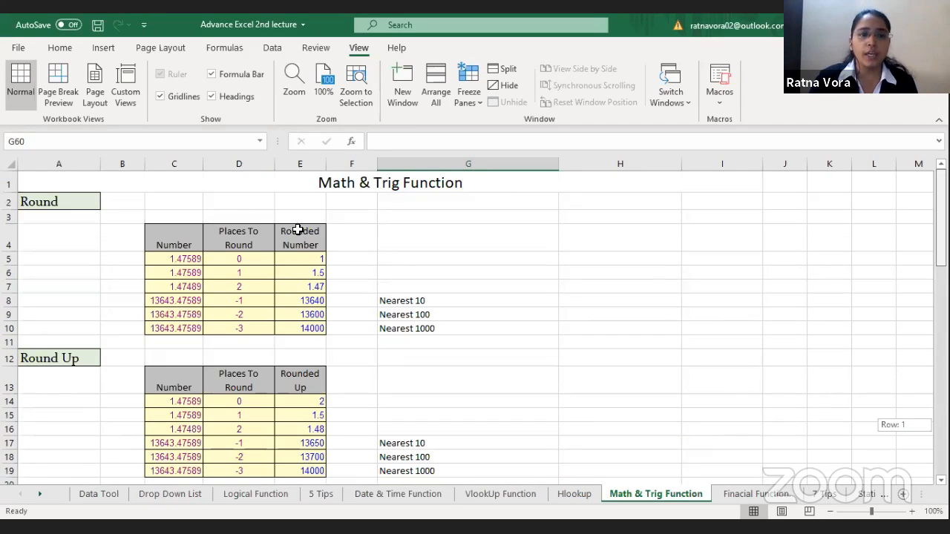
{"action": "left_click", "coordinate": [304, 234]}
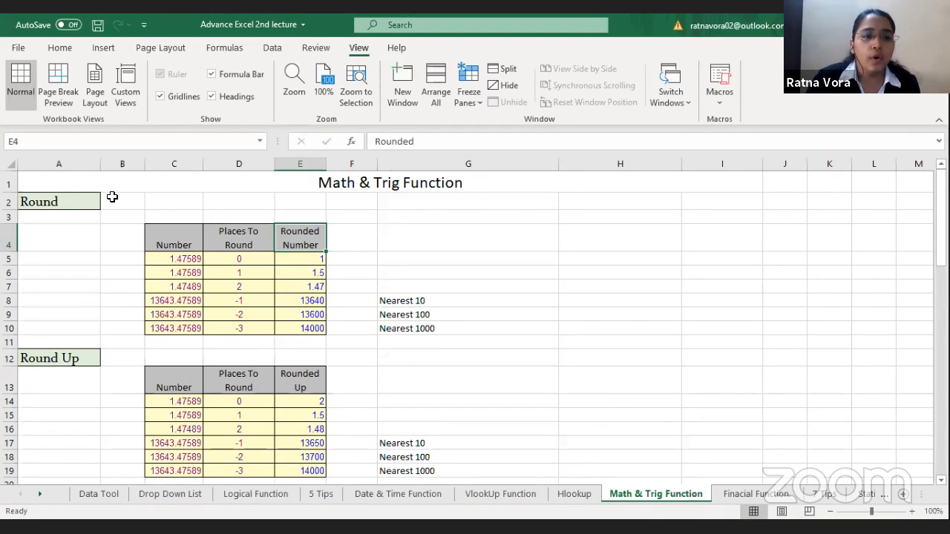
{"action": "left_click", "coordinate": [173, 259]}
{"action": "left_click", "coordinate": [85, 199]}
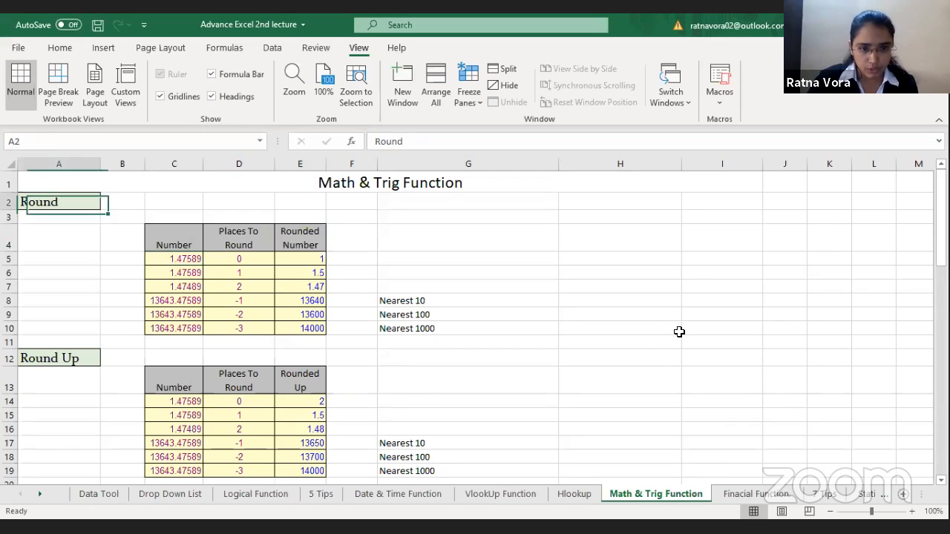
{"action": "left_click_drag", "start_coordinate": [85, 199], "coordinate": [679, 332]}
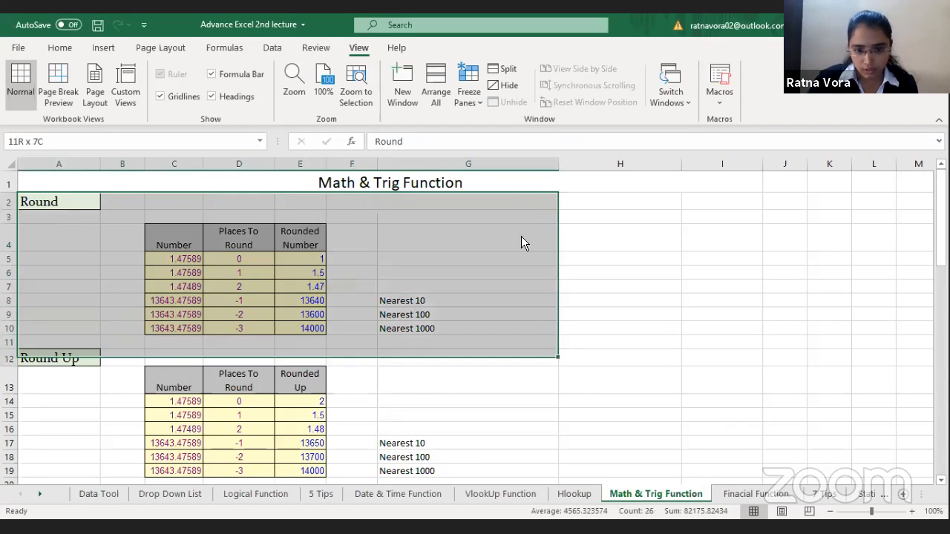
{"action": "left_click", "coordinate": [360, 92]}
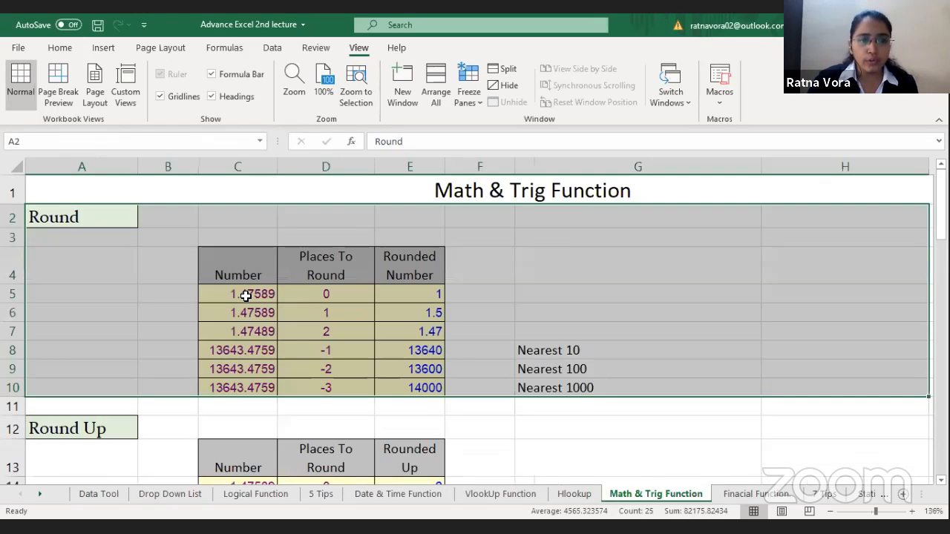
Step: Enter =ROUND(C5,0) in F5 and compare it with the rounded number in E5 and the original number in C5
{"action": "left_click", "coordinate": [245, 295]}
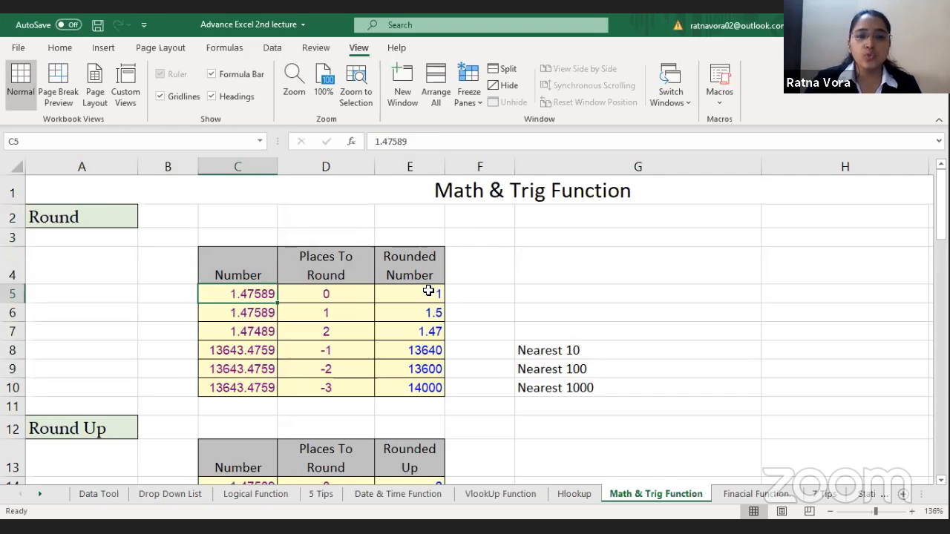
{"action": "left_click", "coordinate": [428, 292]}
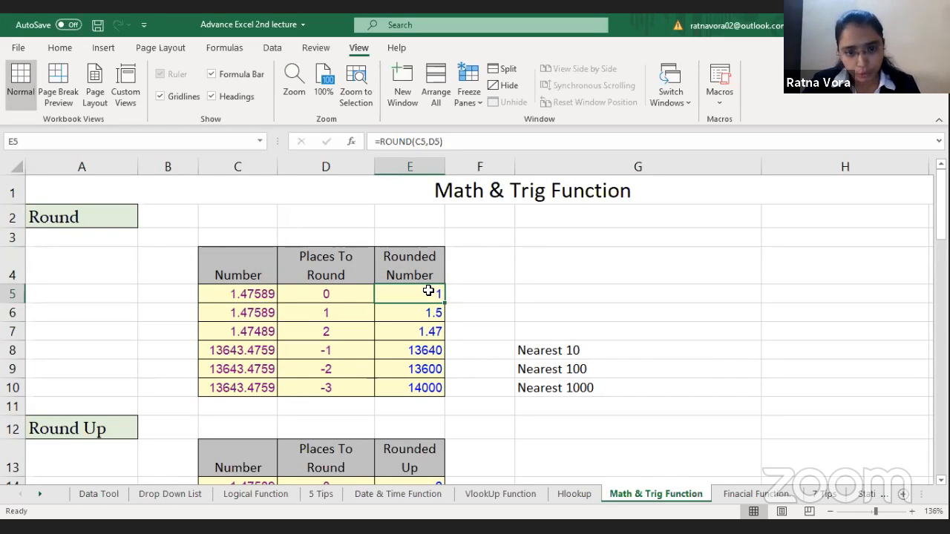
{"action": "left_click", "coordinate": [490, 296]}
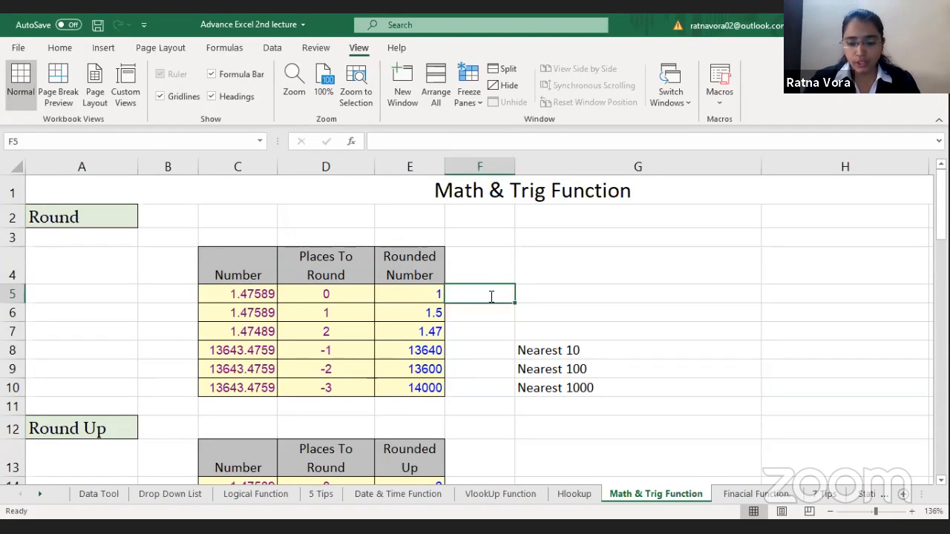
{"action": "type", "text": "="}
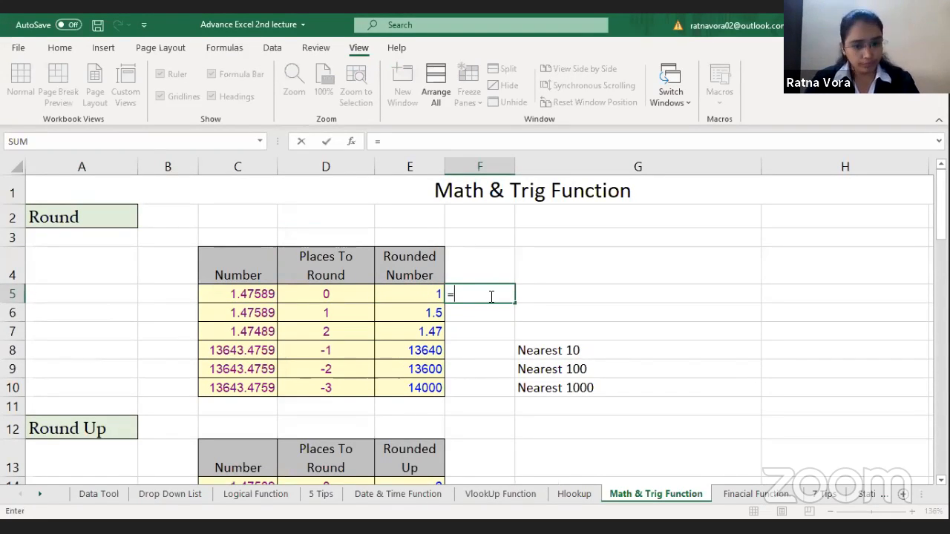
{"action": "type", "text": "ROUND("}
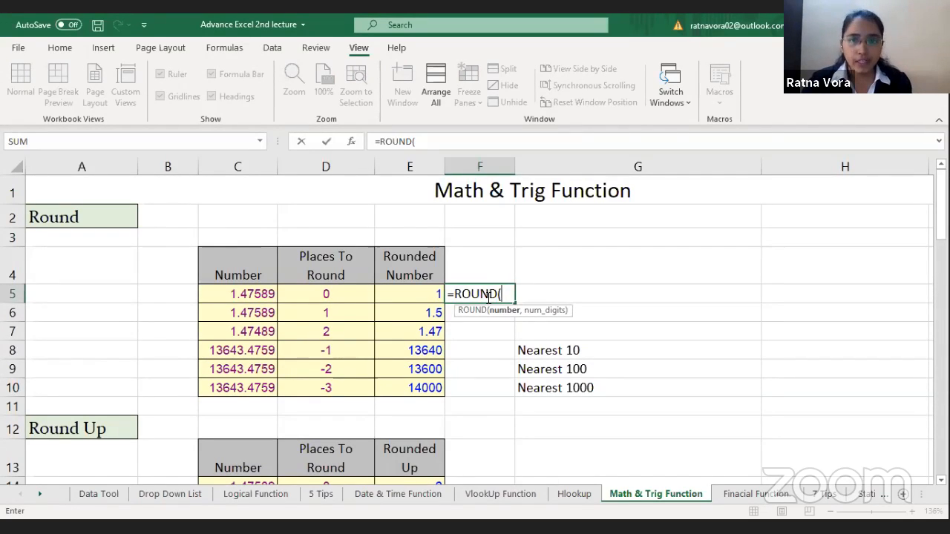
{"action": "left_click", "coordinate": [261, 295]}
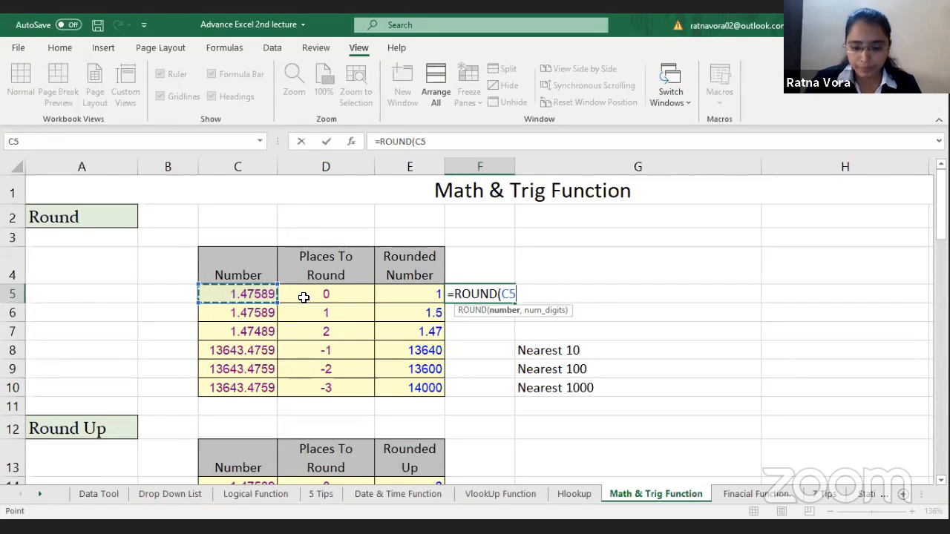
{"action": "type", "text": ","}
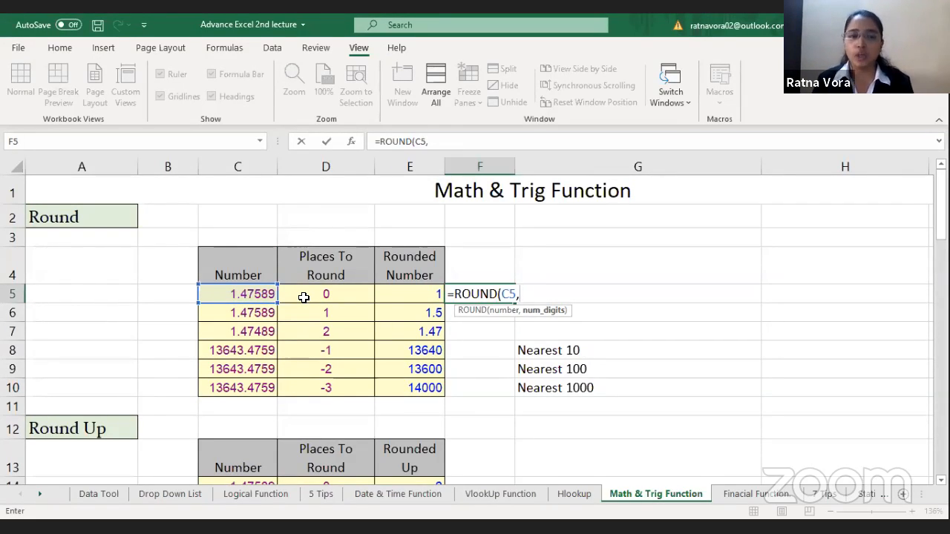
{"action": "type", "text": "0"}
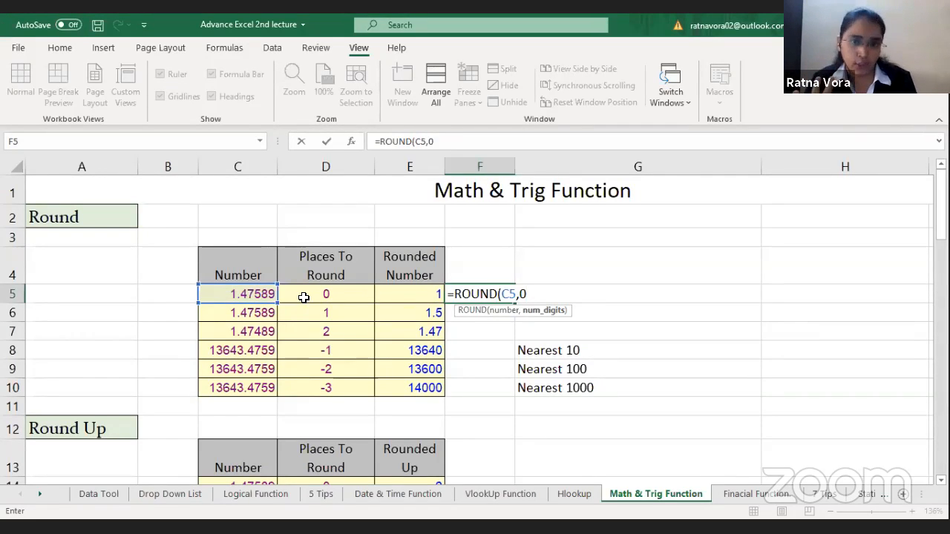
{"action": "type", "text": ")"}
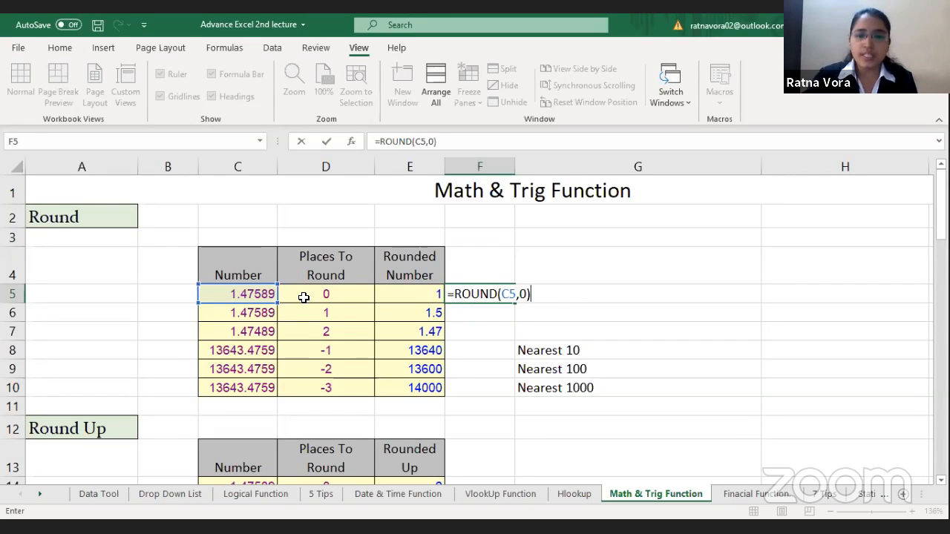
{"action": "key", "text": "Return"}
{"action": "left_click", "coordinate": [394, 294]}
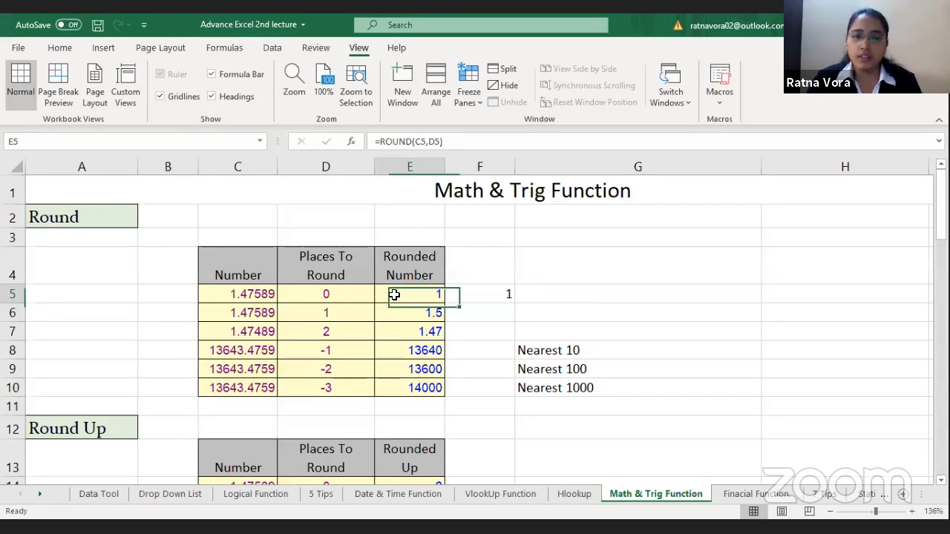
{"action": "left_click", "coordinate": [248, 294]}
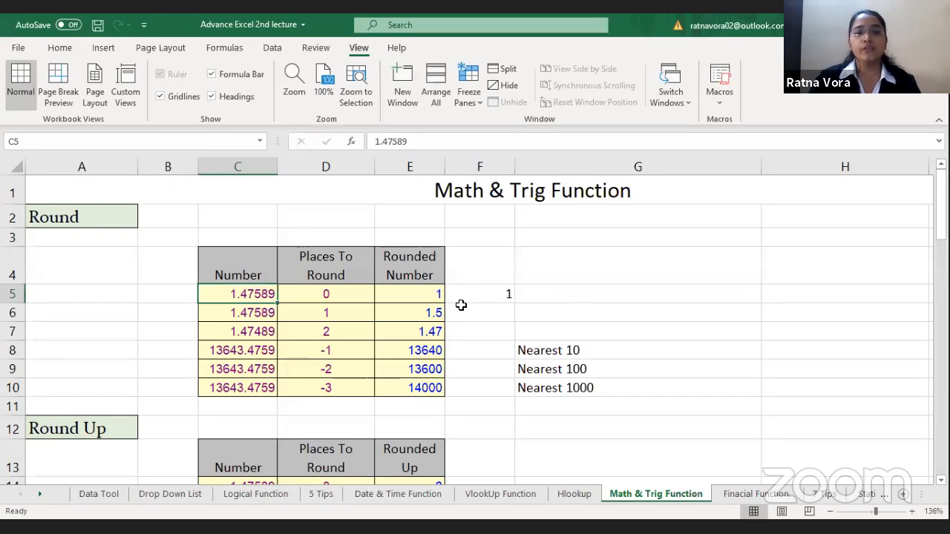
Step: Enter =ROUND(C6,1) in F6 and compare it with the original number in C6
{"action": "left_click", "coordinate": [489, 309]}
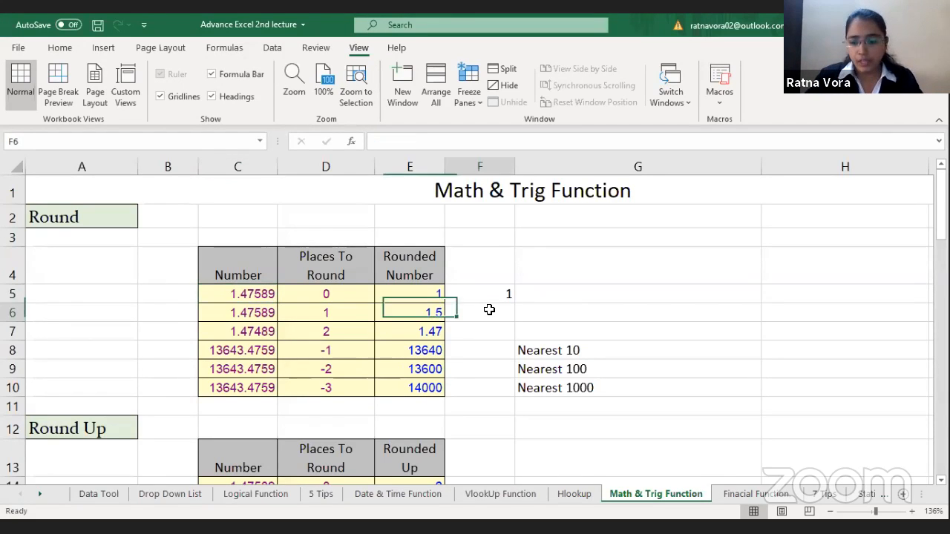
{"action": "type", "text": "="}
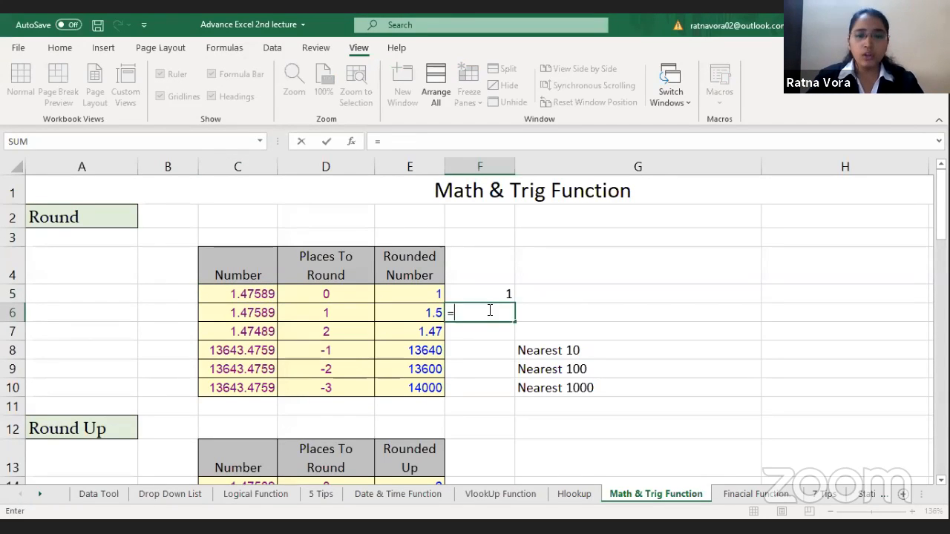
{"action": "type", "text": "ROUND("}
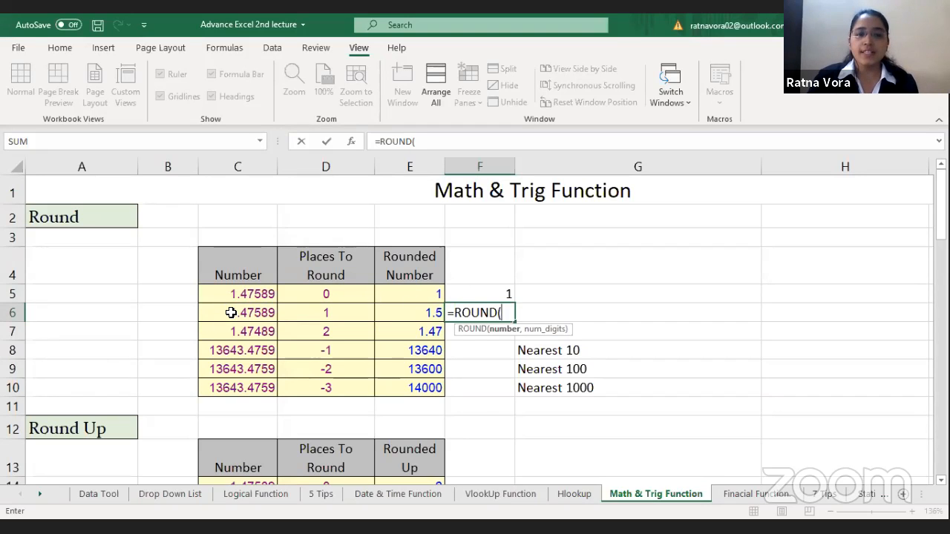
{"action": "left_click", "coordinate": [232, 313]}
{"action": "type", "text": ","}
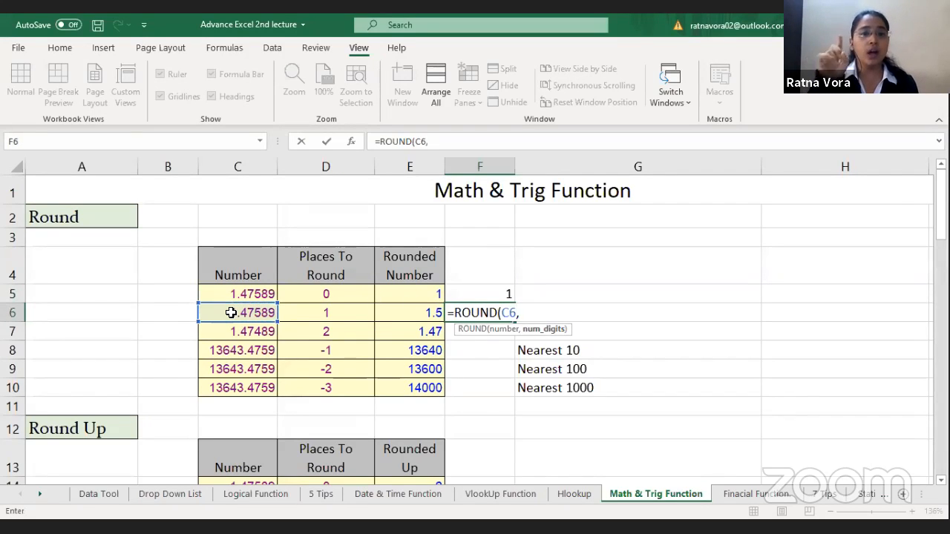
{"action": "key", "text": "BackSpace"}
{"action": "type", "text": "1"}
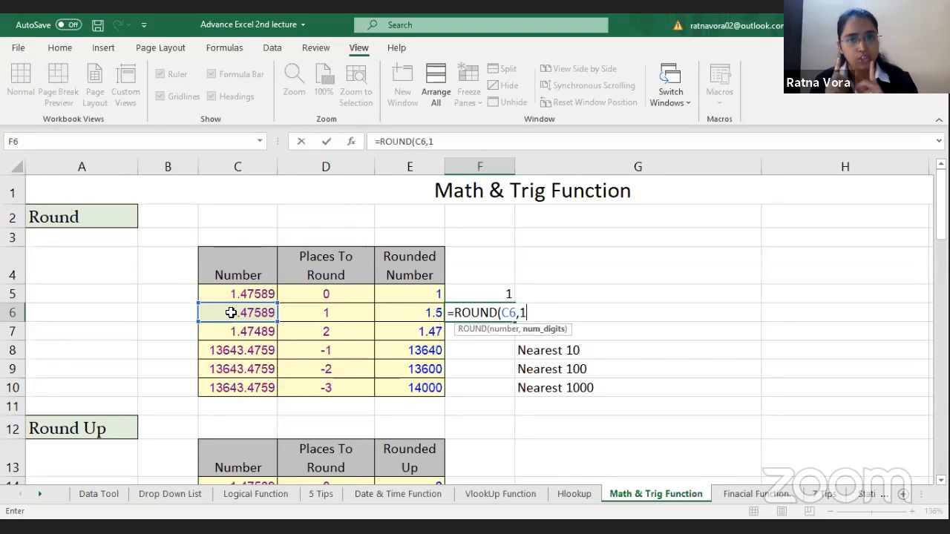
{"action": "type", "text": ")"}
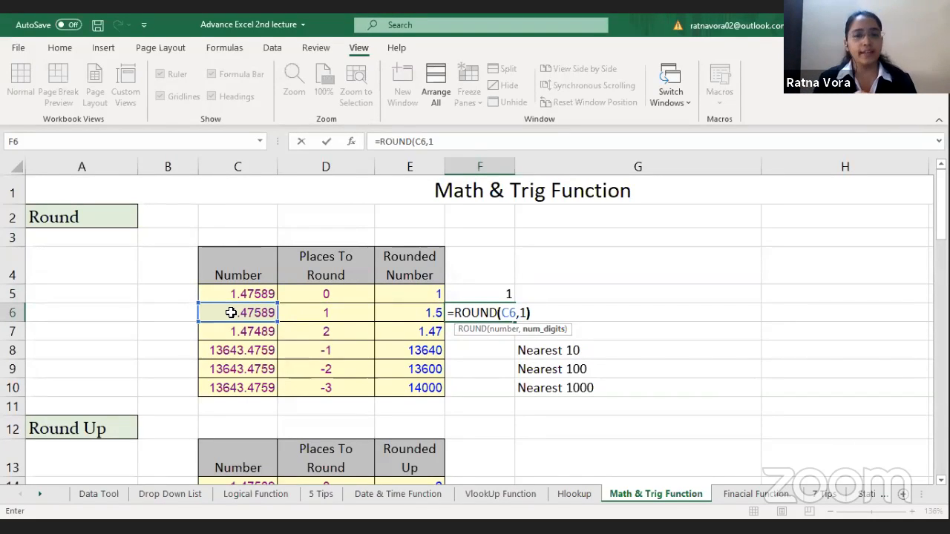
{"action": "key", "text": "Return"}
{"action": "left_click", "coordinate": [253, 315]}
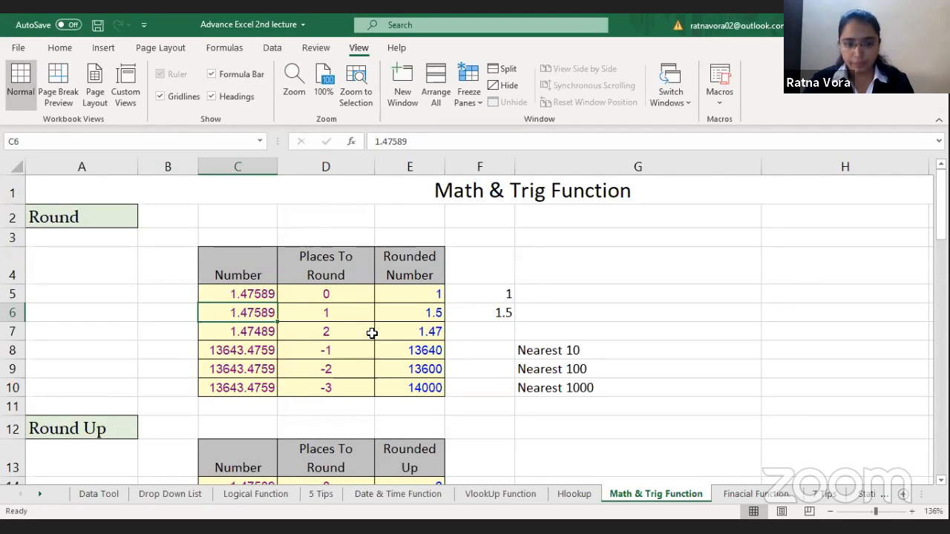
Step: Check the rounding formula in E7, and enter =ROUND(C7,2) in F7
{"action": "left_click", "coordinate": [395, 332]}
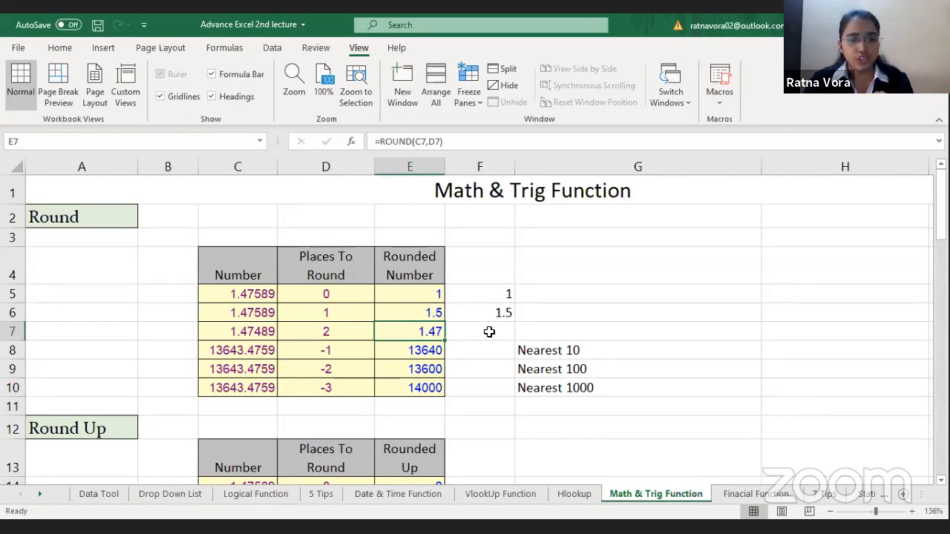
{"action": "left_click", "coordinate": [489, 332]}
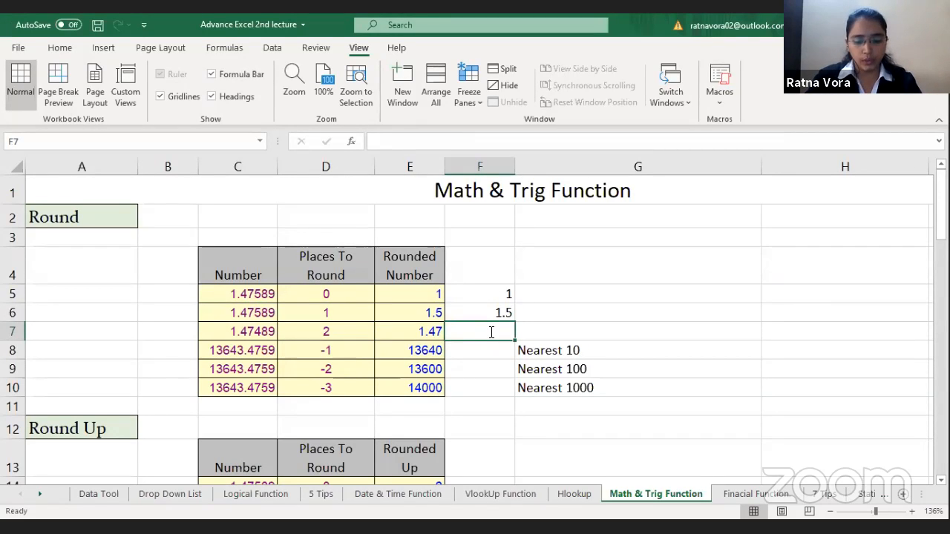
{"action": "type", "text": "=ROUND("}
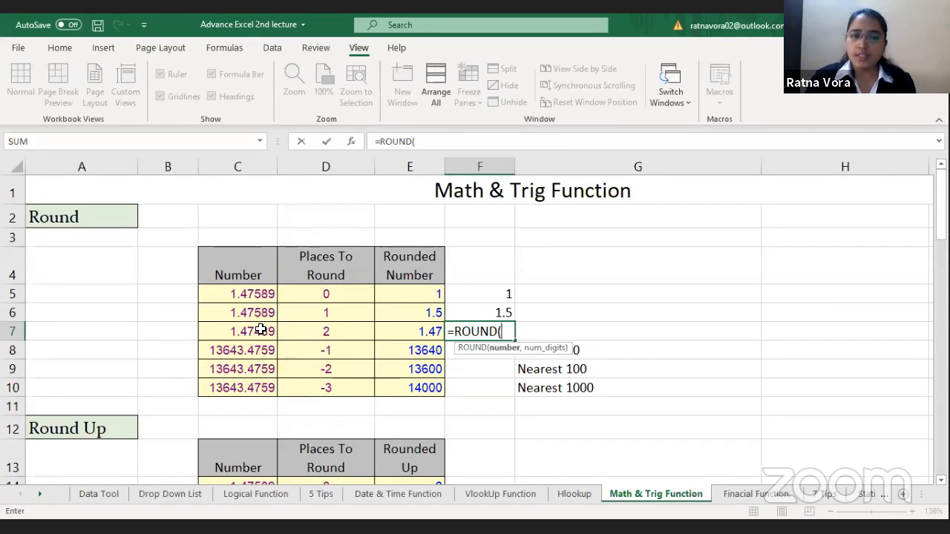
{"action": "left_click", "coordinate": [260, 331]}
{"action": "type", "text": ","}
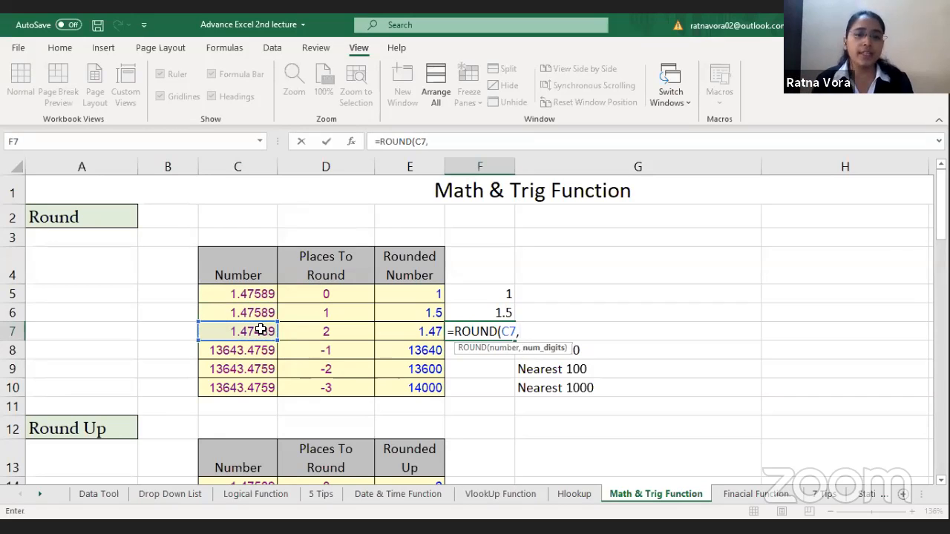
{"action": "type", "text": "2)"}
{"action": "key", "text": "Return"}
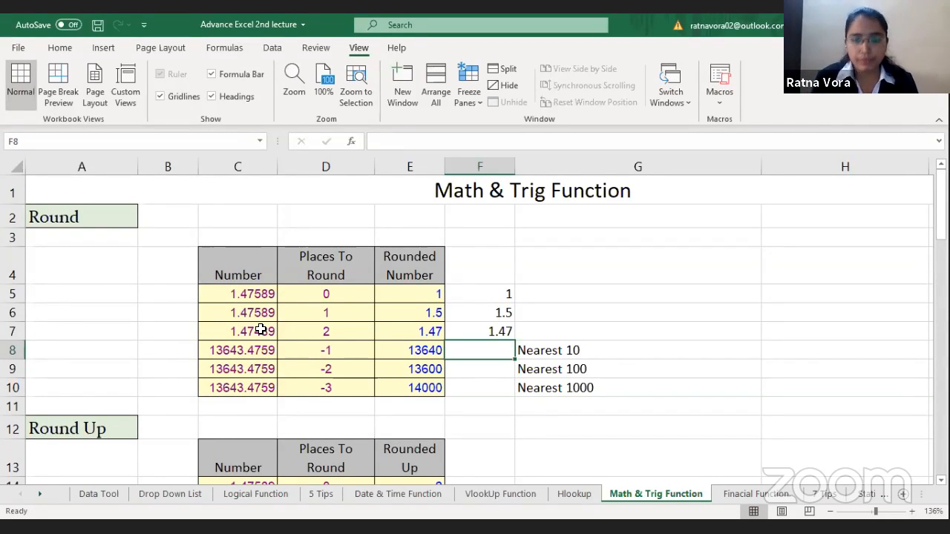
Step: Examine the Nearest 10, Nearest 100 and Nearest 1000 notes alongside the rounded numbers in E8:E10
{"action": "key", "text": "Right"}
{"action": "key", "text": "Down"}
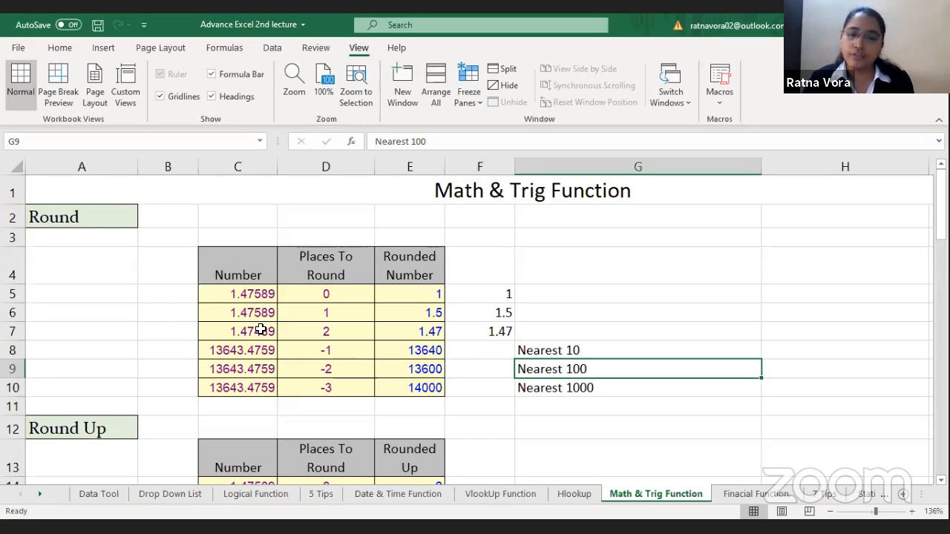
{"action": "key", "text": "Down"}
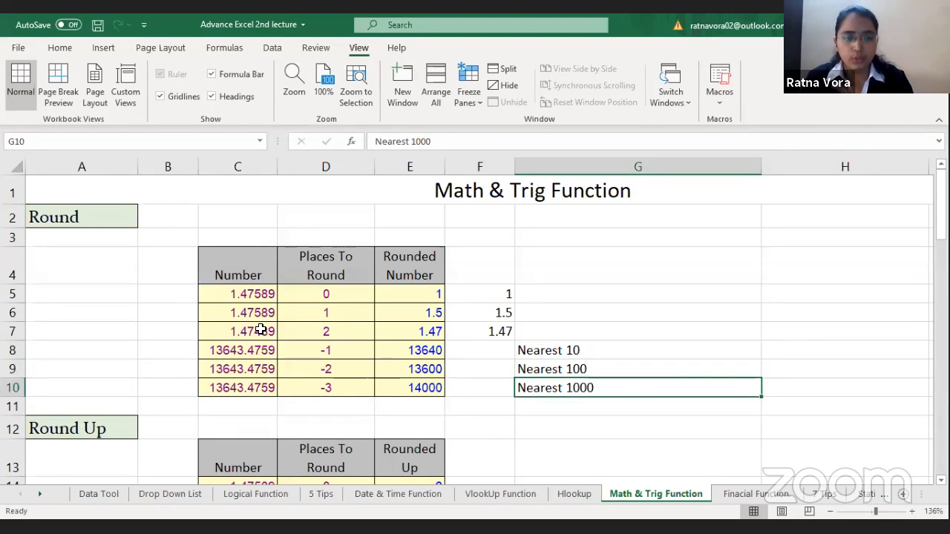
{"action": "key", "text": "Left"}
{"action": "key", "text": "Left"}
{"action": "key", "text": "Left"}
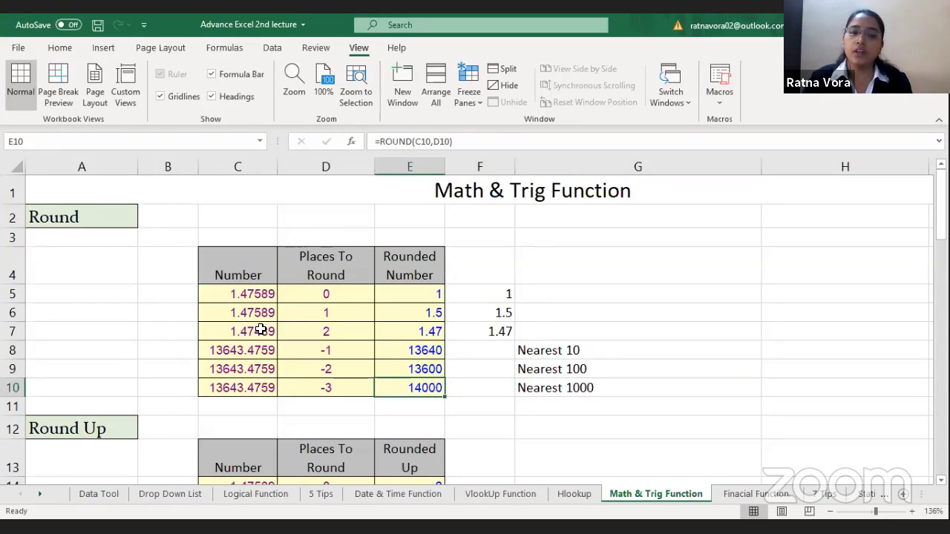
{"action": "key", "text": "Right"}
{"action": "key", "text": "Up"}
{"action": "key", "text": "Up"}
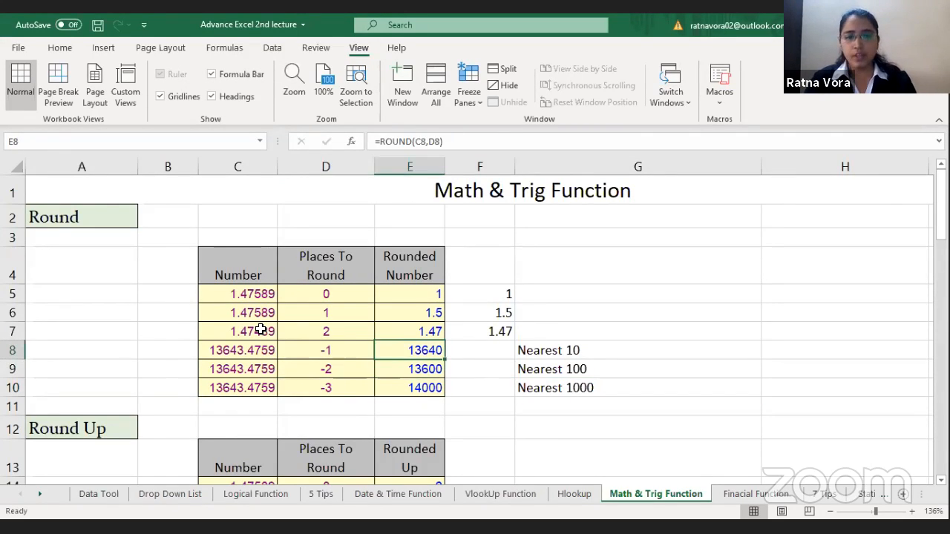
Step: Enter =ROUND(C8,-1) in F8 and compare it with the rounded numbers in E8 and E9
{"action": "key", "text": "Right"}
{"action": "type", "text": "="}
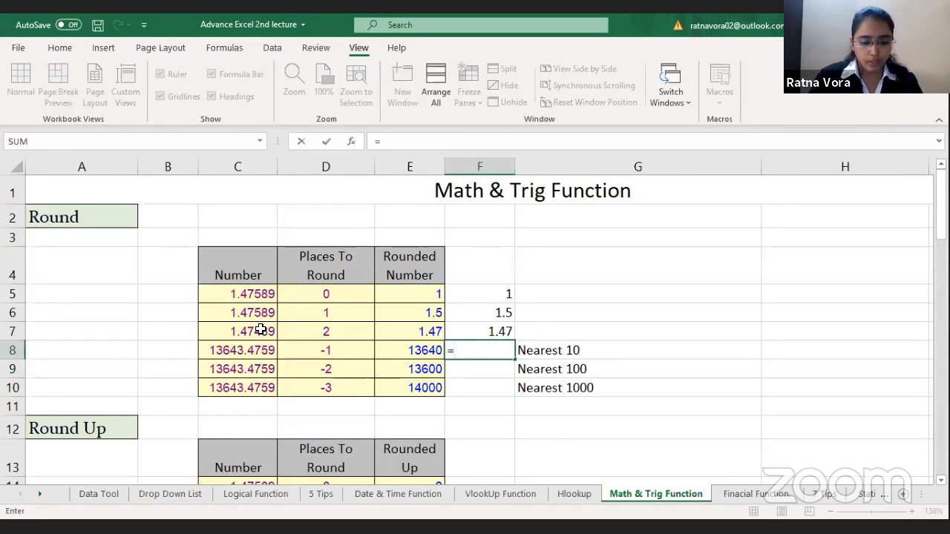
{"action": "type", "text": "ROUND("}
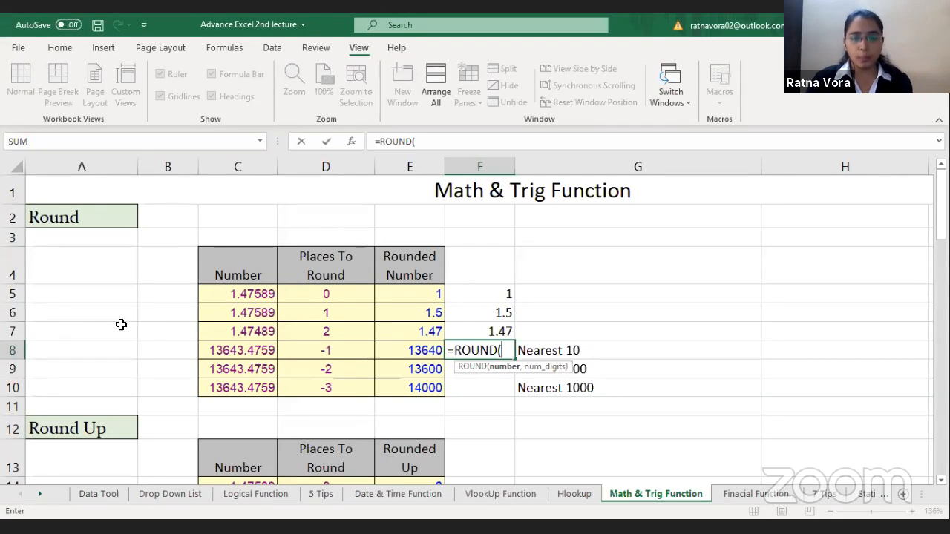
{"action": "left_click", "coordinate": [261, 351]}
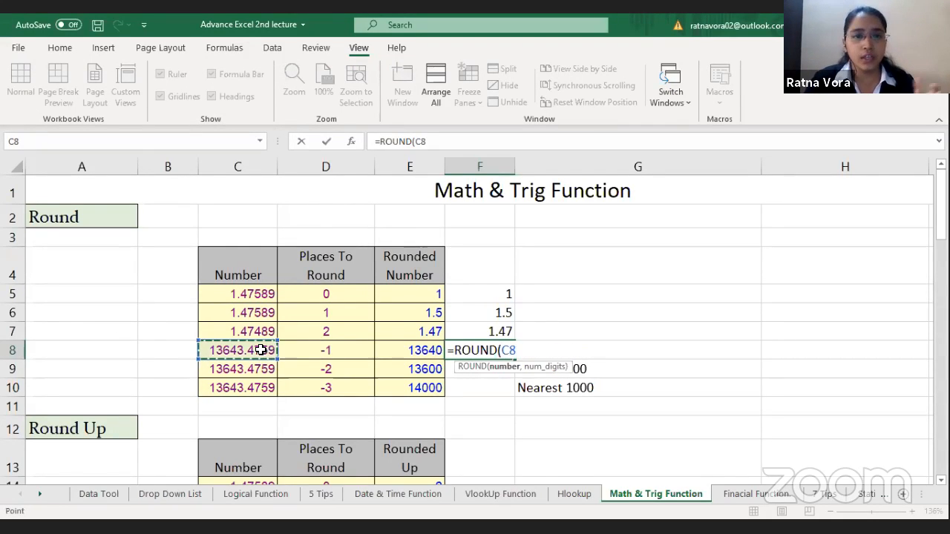
{"action": "type", "text": ","}
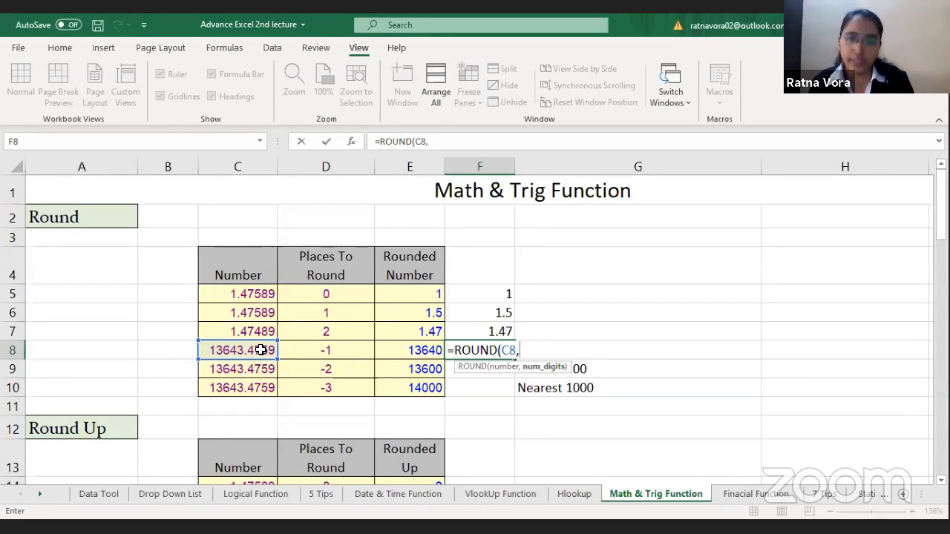
{"action": "type", "text": "-1)"}
{"action": "key", "text": "Return"}
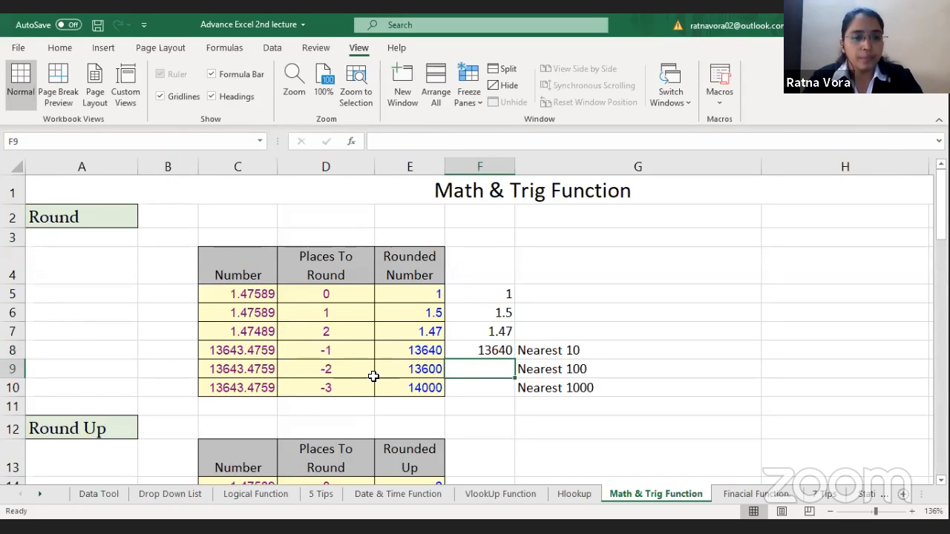
{"action": "left_click", "coordinate": [420, 350]}
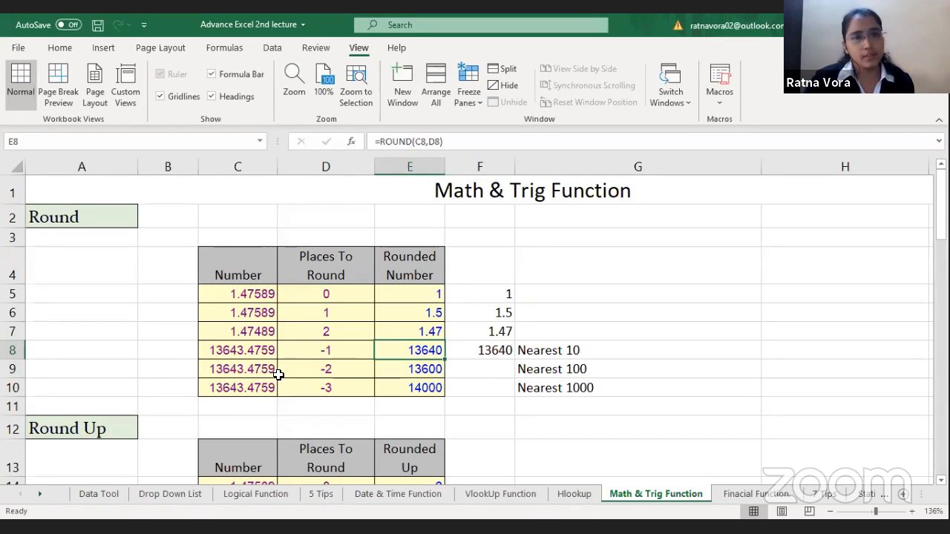
{"action": "left_click", "coordinate": [441, 365]}
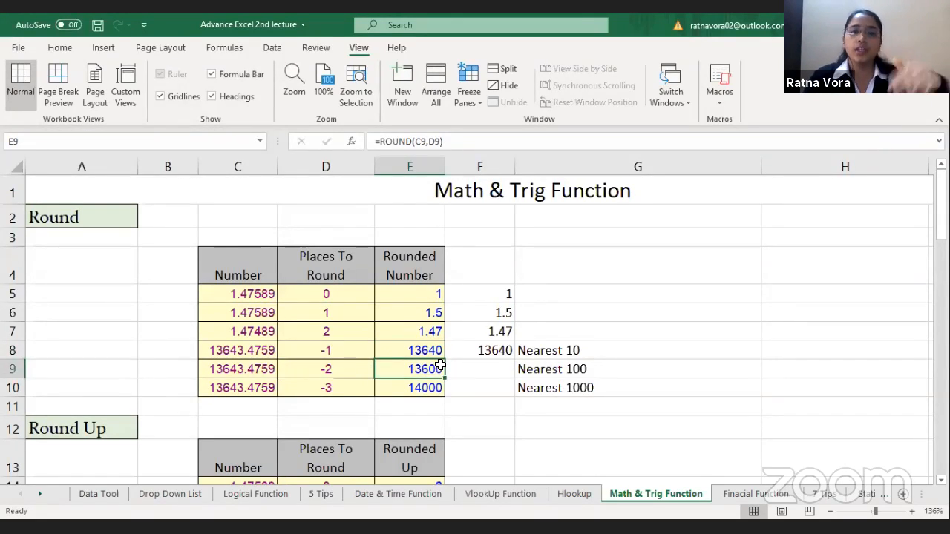
Step: Examine the Rounded Up column of the Round Up table, down to the start of the Round Down section
{"action": "left_click", "coordinate": [399, 343]}
{"action": "key", "text": "Down"}
{"action": "key", "text": "Down"}
{"action": "key", "text": "Down"}
{"action": "key", "text": "Down"}
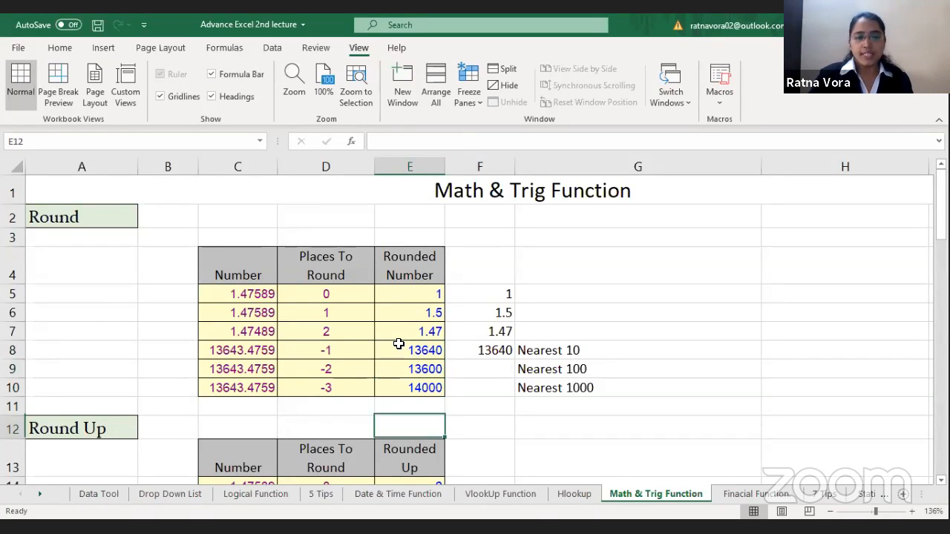
{"action": "key", "text": "Down"}
{"action": "key", "text": "Down"}
{"action": "key", "text": "Down"}
{"action": "key", "text": "Down"}
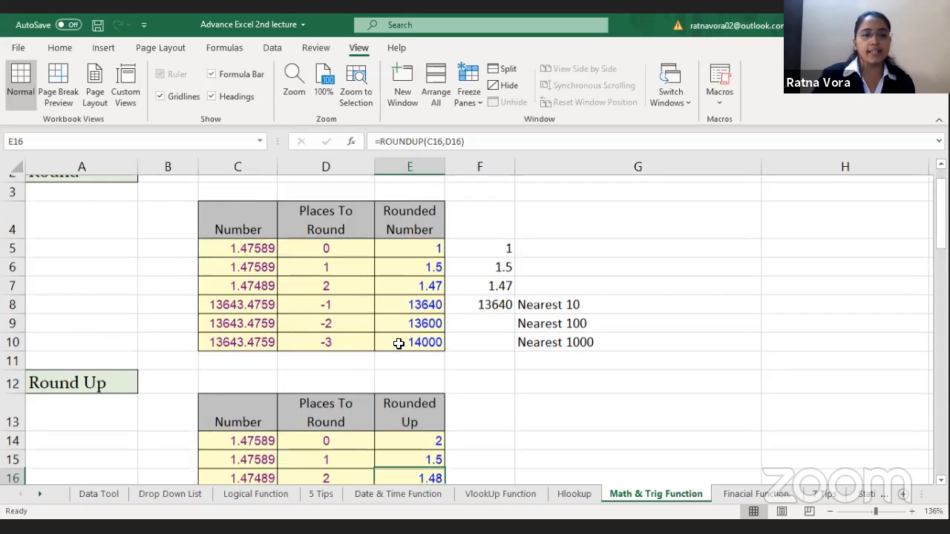
{"action": "key", "text": "Down"}
{"action": "key", "text": "Down"}
{"action": "key", "text": "Down"}
{"action": "key", "text": "Down"}
{"action": "key", "text": "Down"}
{"action": "key", "text": "Down"}
{"action": "key", "text": "Down"}
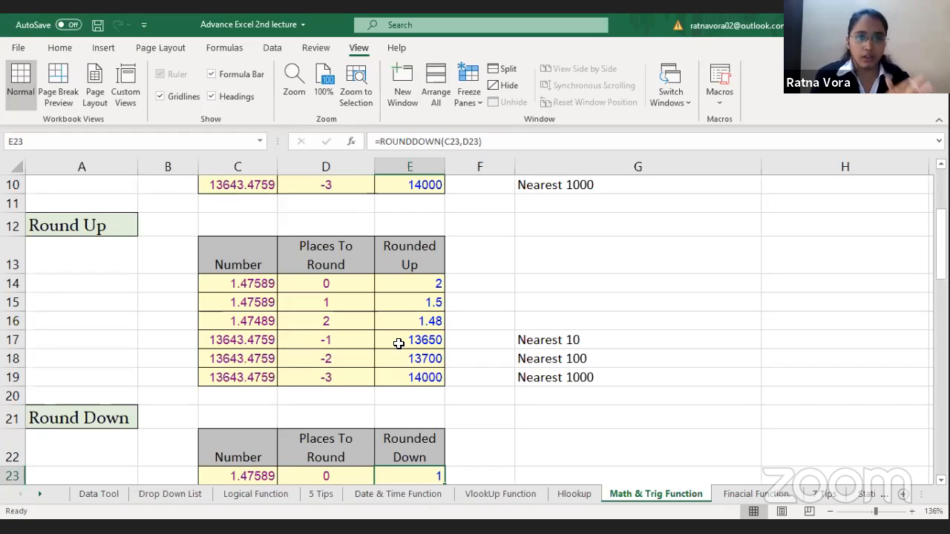
Step: Replace the formula in E14 with =ROUNDUP(C14,0) and compare it with the original number in C14
{"action": "left_click", "coordinate": [415, 283]}
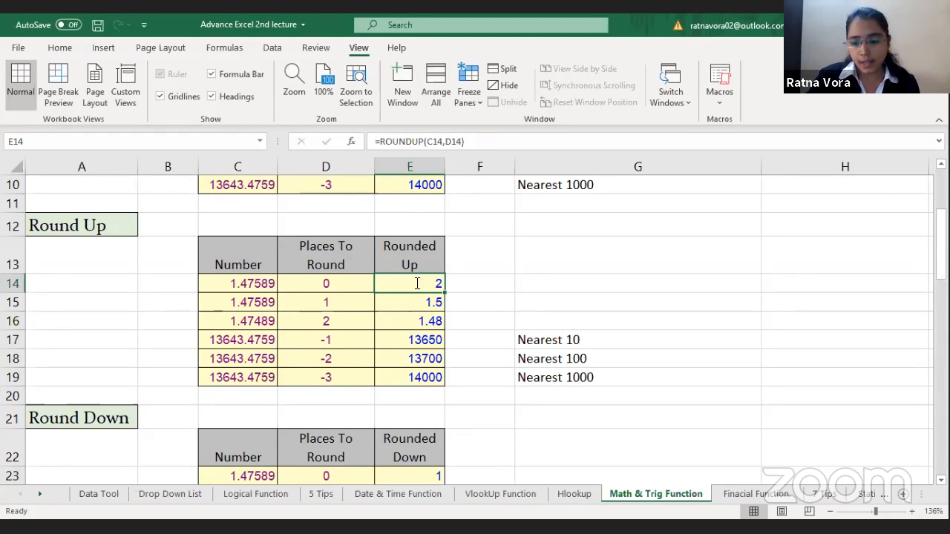
{"action": "type", "text": "="}
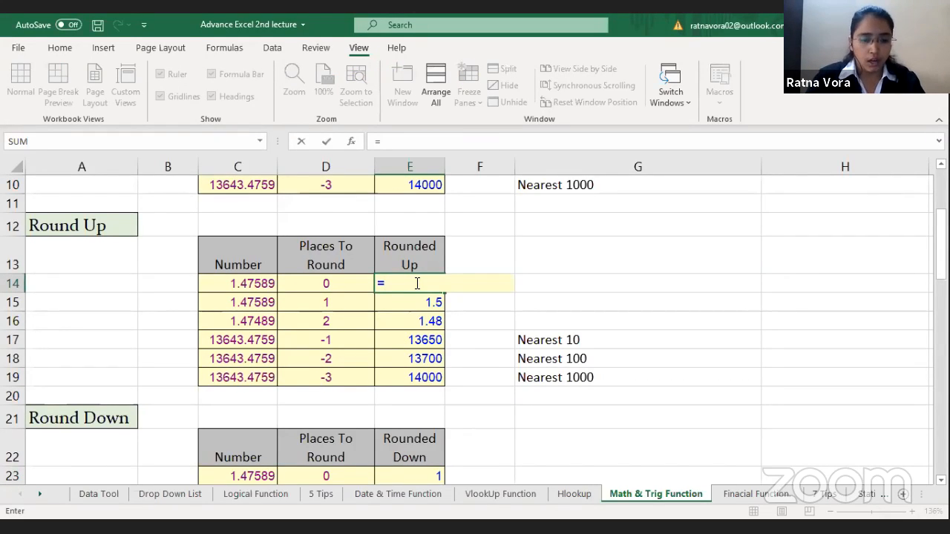
{"action": "type", "text": "round"}
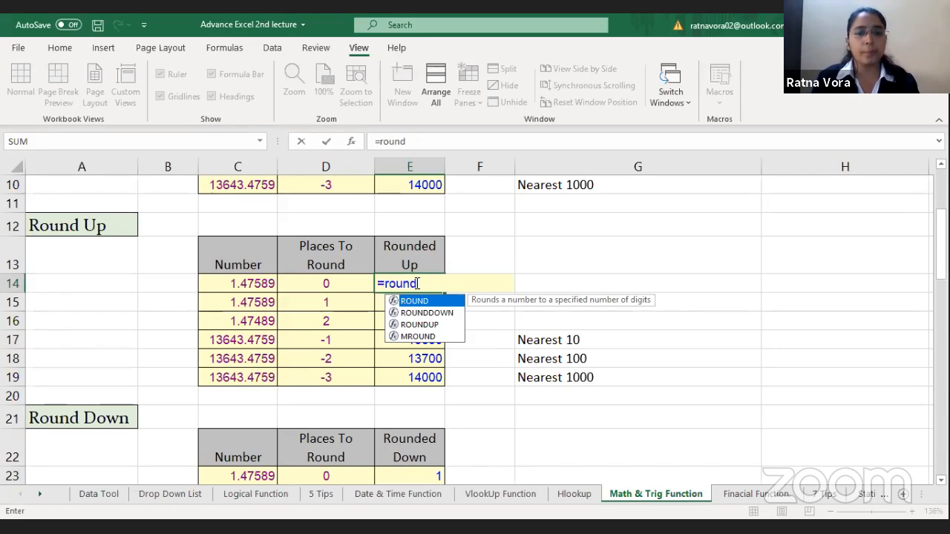
{"action": "type", "text": "up"}
{"action": "key", "text": "Tab"}
{"action": "left_click", "coordinate": [250, 285]}
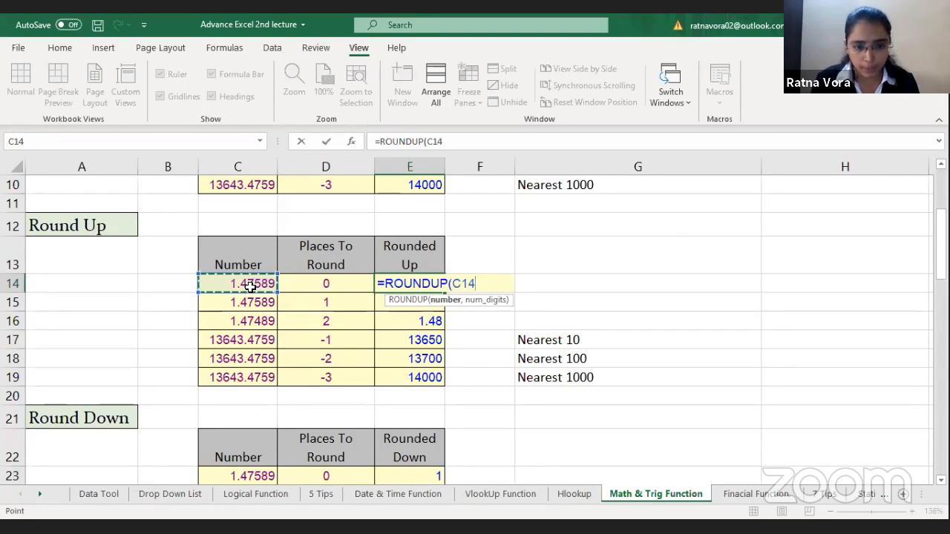
{"action": "type", "text": ","}
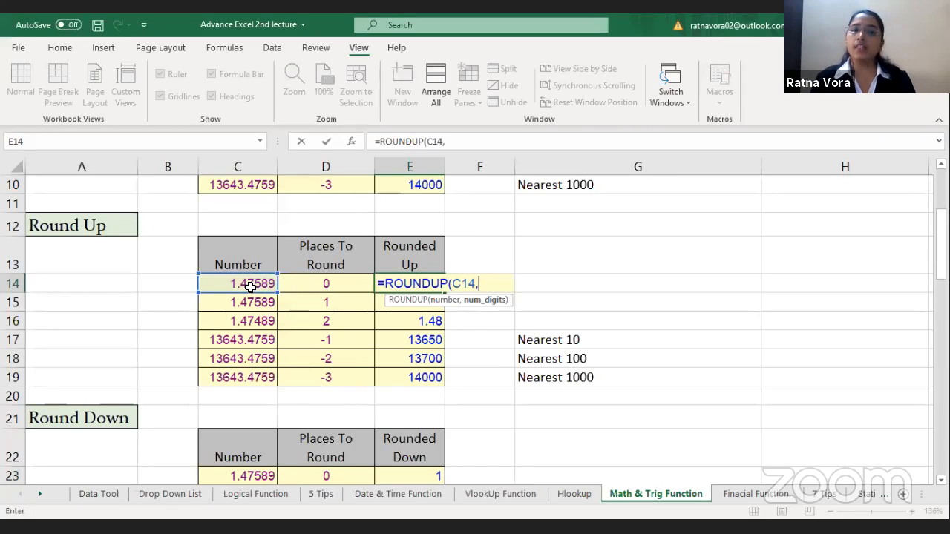
{"action": "type", "text": "0"}
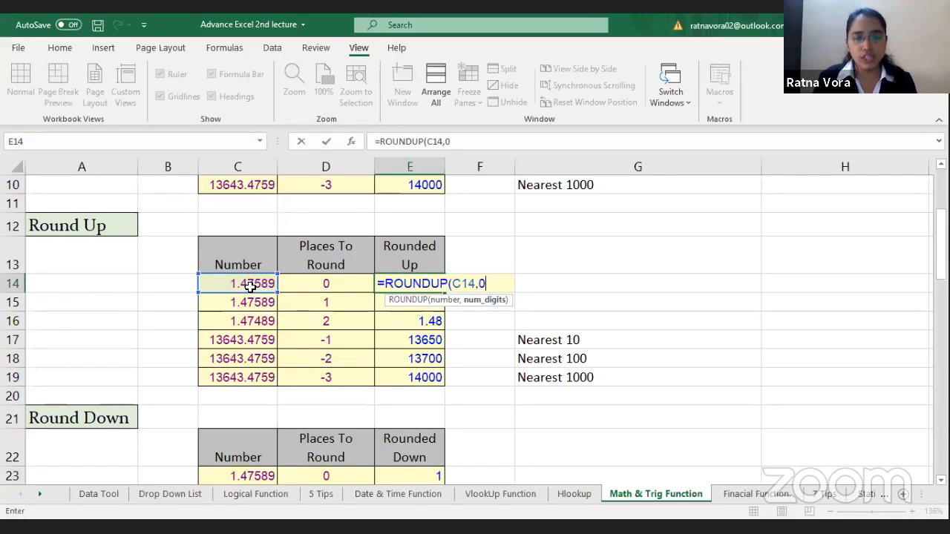
{"action": "type", "text": ")"}
{"action": "key", "text": "Return"}
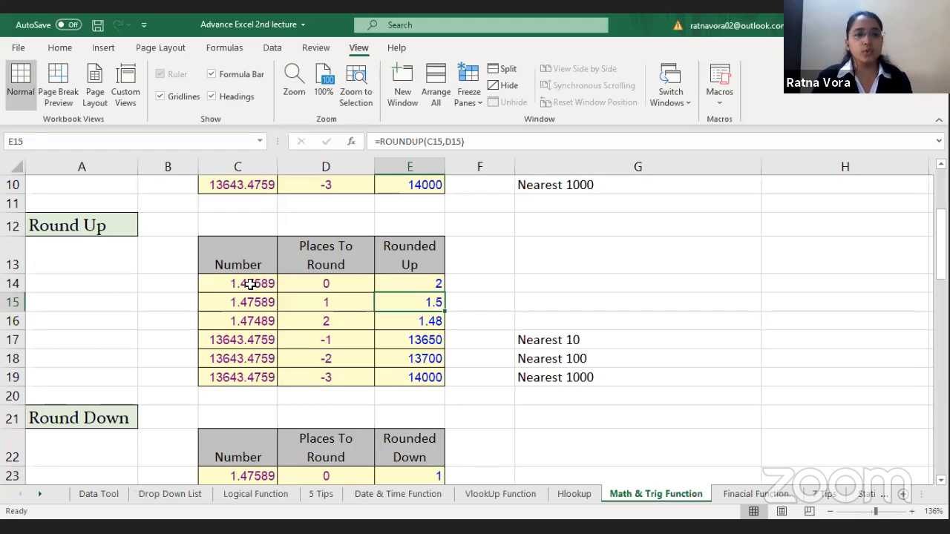
{"action": "left_click", "coordinate": [251, 285]}
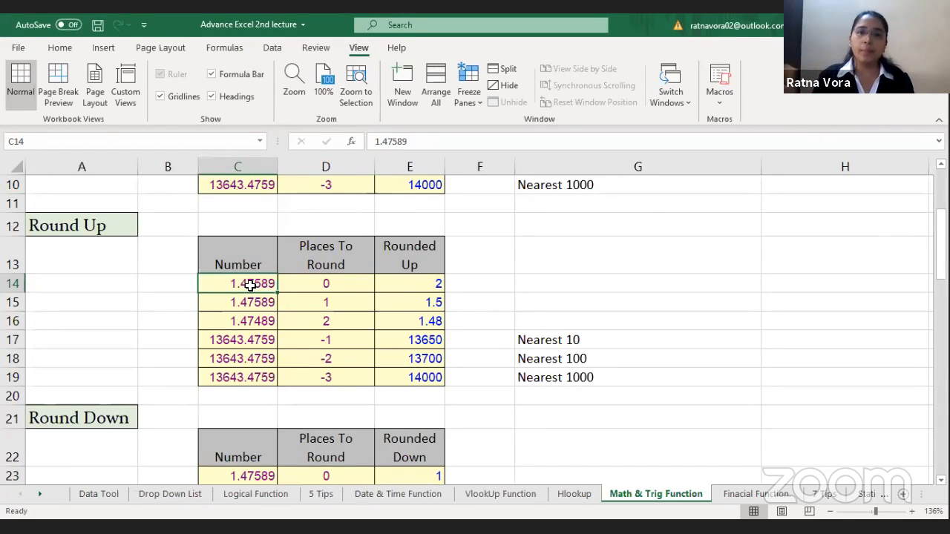
{"action": "left_click", "coordinate": [413, 283]}
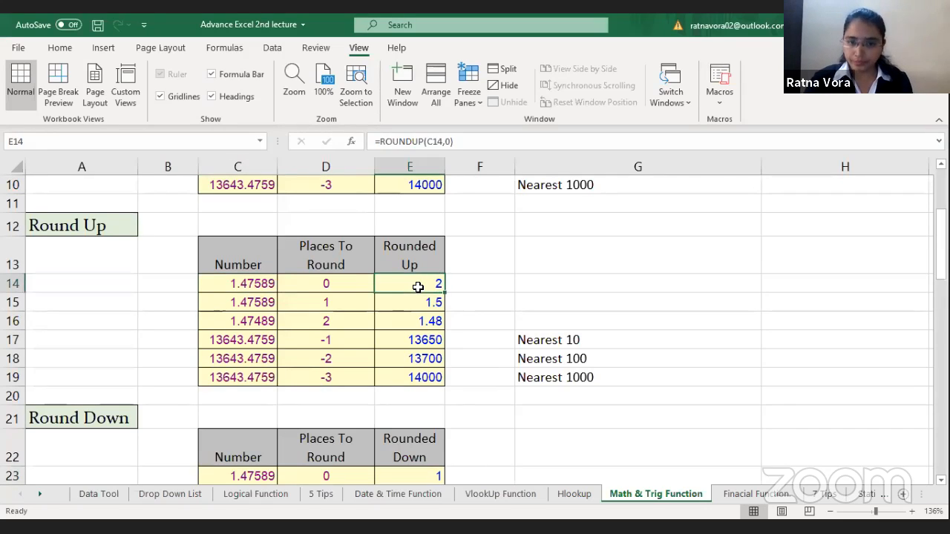
Step: Examine the ROUNDUP formula in E15 and the Round Down table below it
{"action": "left_click", "coordinate": [423, 302]}
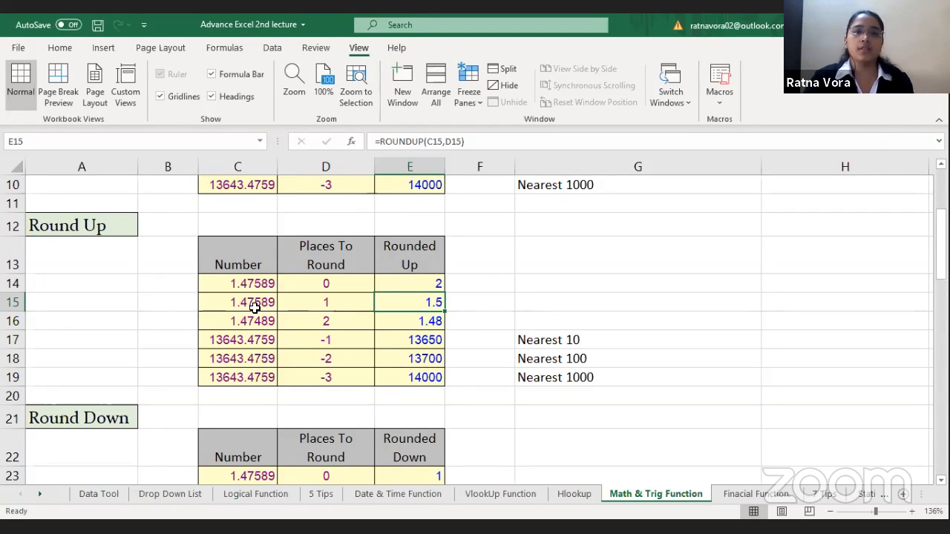
{"action": "left_click", "coordinate": [391, 412]}
{"action": "key", "text": "Down"}
{"action": "key", "text": "Down"}
{"action": "key", "text": "Down"}
{"action": "key", "text": "Down"}
{"action": "key", "text": "Down"}
{"action": "key", "text": "Down"}
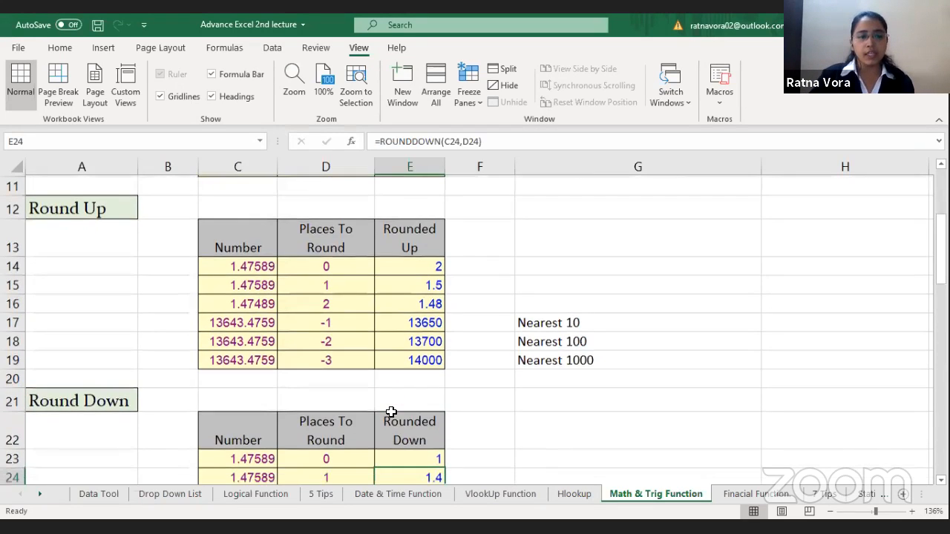
{"action": "key", "text": "Down"}
{"action": "key", "text": "Down"}
{"action": "key", "text": "Down"}
{"action": "key", "text": "Down"}
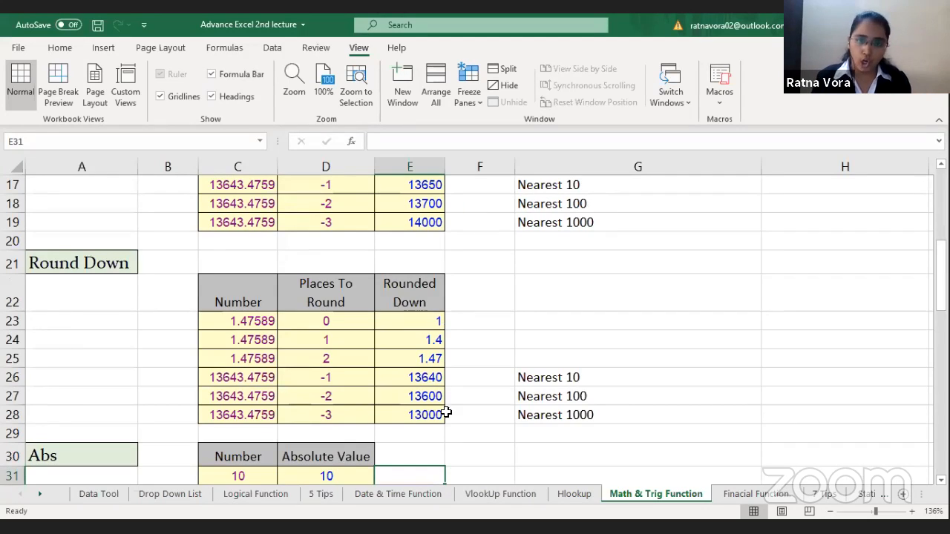
Step: Re-enter the formula in E23 of the Round Down table as =ROUNDDOWN(C23,D23)
{"action": "left_click", "coordinate": [427, 326]}
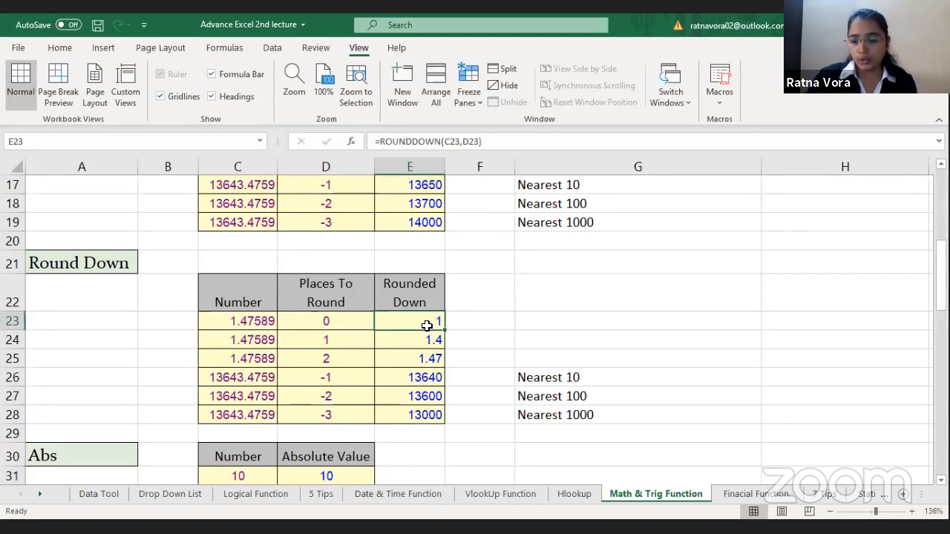
{"action": "type", "text": "="}
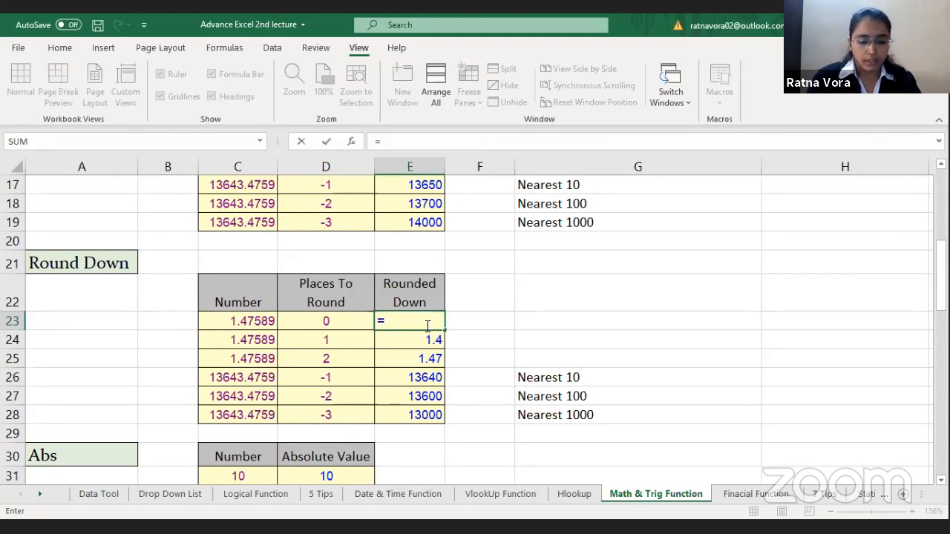
{"action": "type", "text": "round"}
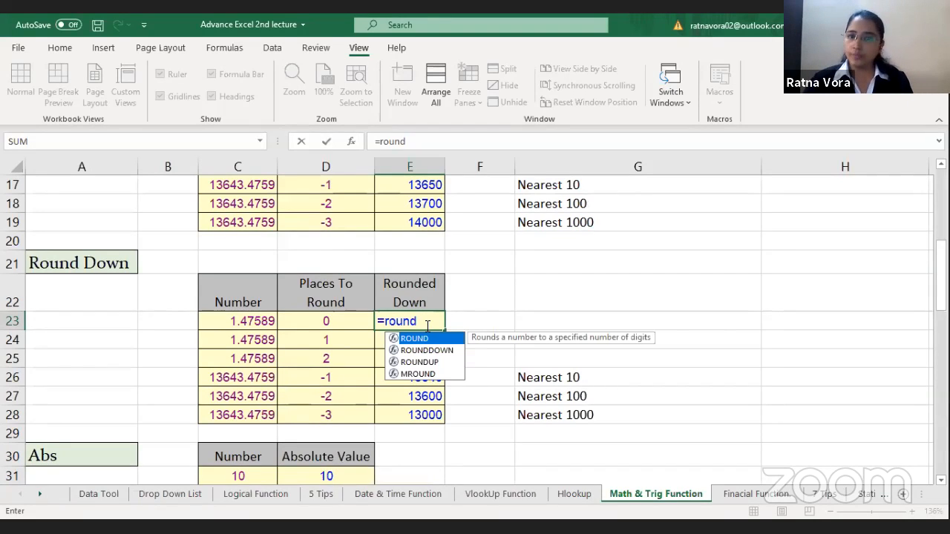
{"action": "double_click", "coordinate": [423, 349]}
{"action": "left_click", "coordinate": [245, 327]}
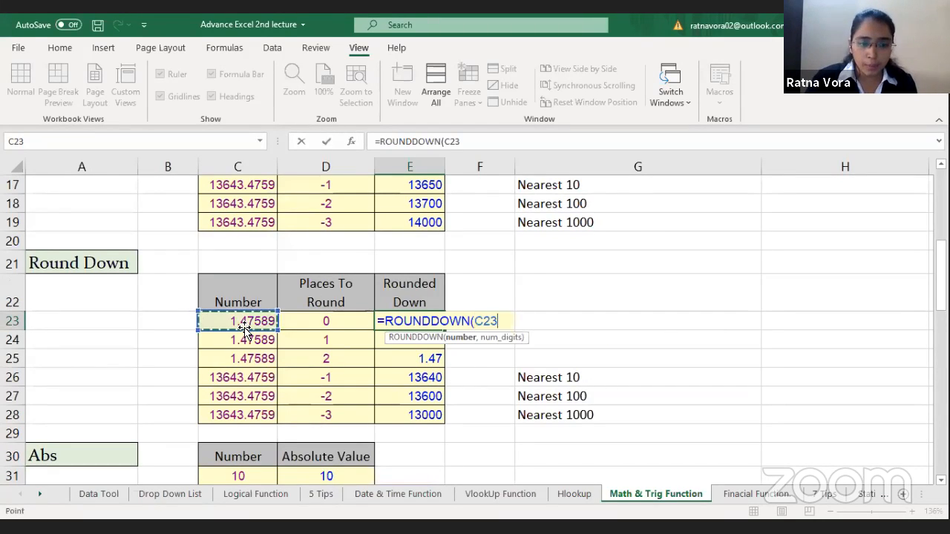
{"action": "type", "text": ","}
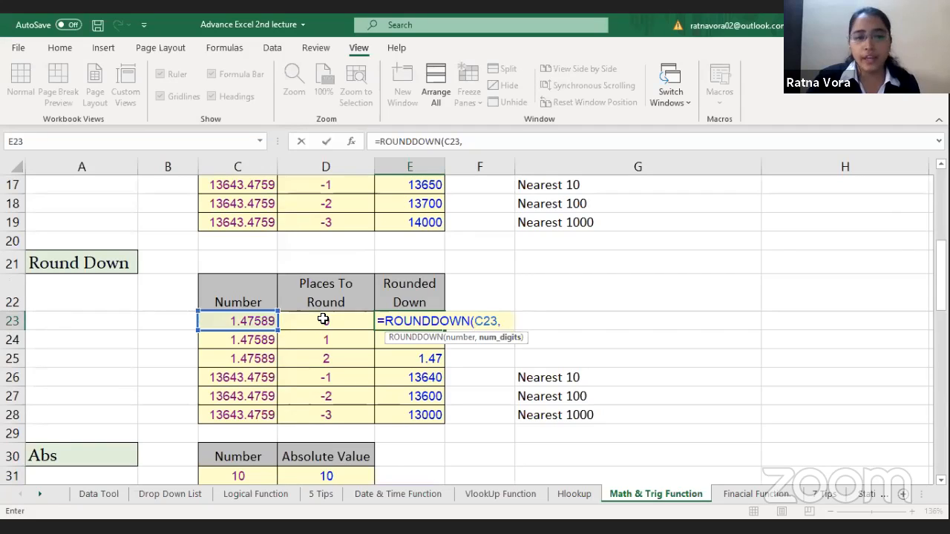
{"action": "left_click", "coordinate": [324, 320]}
{"action": "type", "text": ")"}
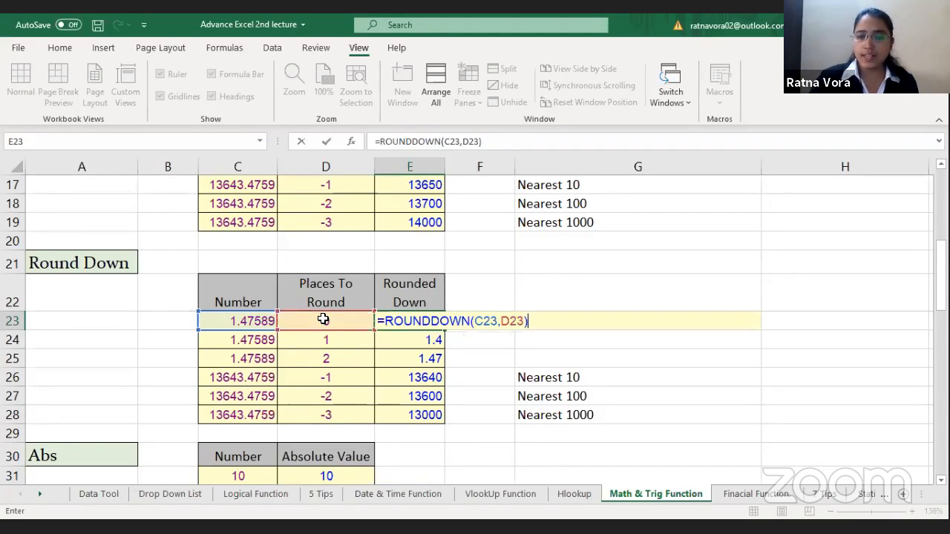
{"action": "key", "text": "Return"}
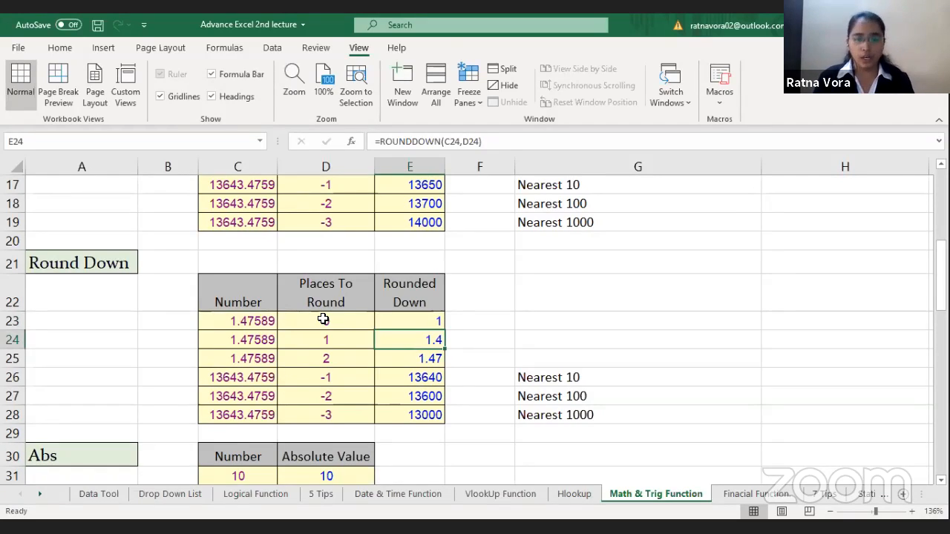
Step: Compare the negative Places To Round values in D26:D28 with the Nearest 10, Nearest 100 and Nearest 1000 notes
{"action": "left_click", "coordinate": [345, 381]}
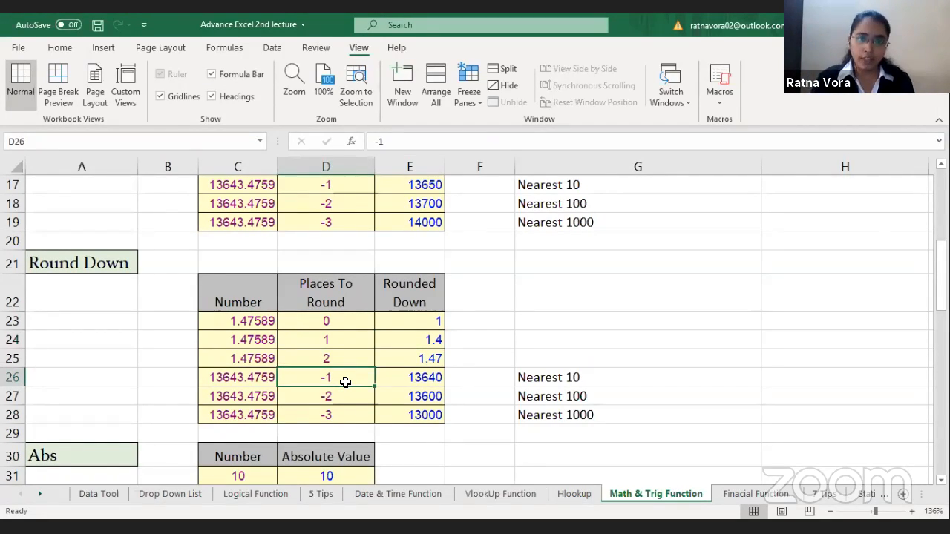
{"action": "left_click", "coordinate": [590, 378]}
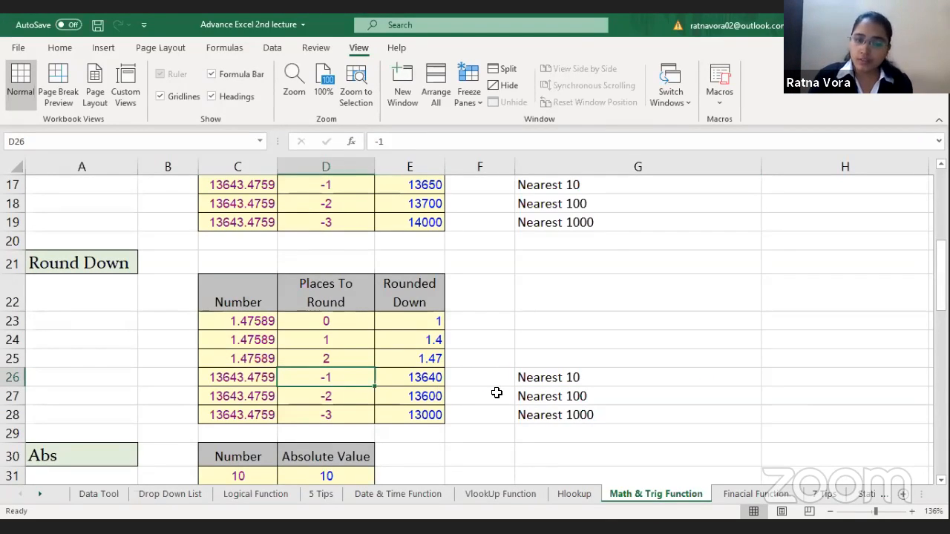
{"action": "left_click", "coordinate": [564, 400]}
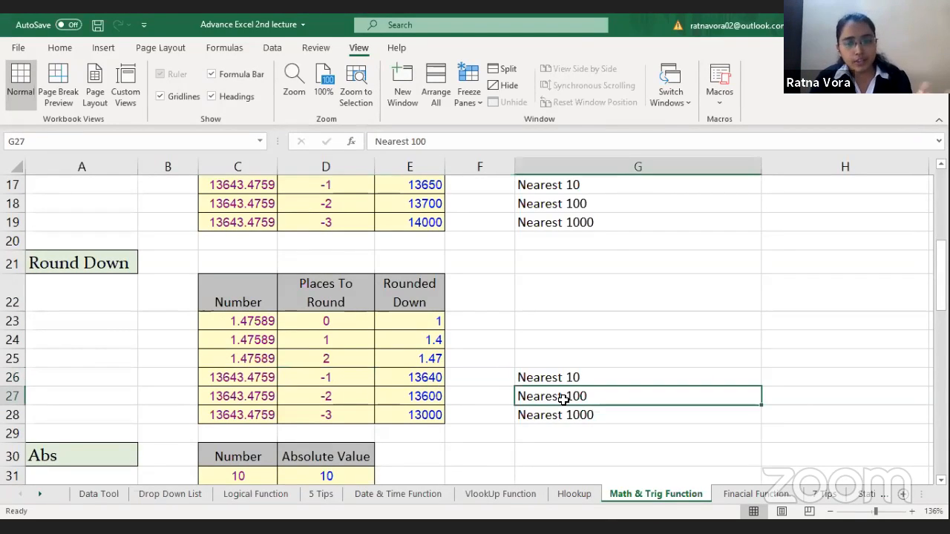
{"action": "left_click", "coordinate": [331, 395]}
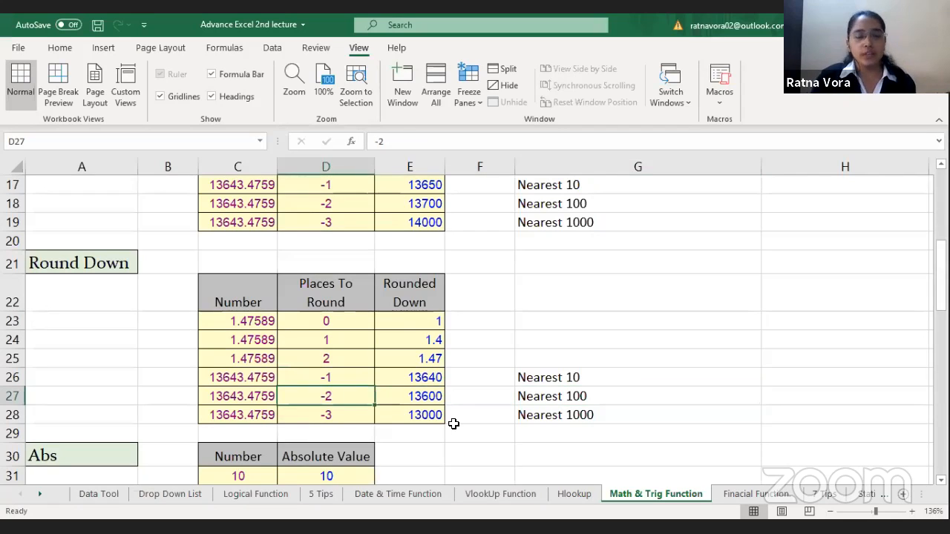
{"action": "left_click", "coordinate": [586, 415]}
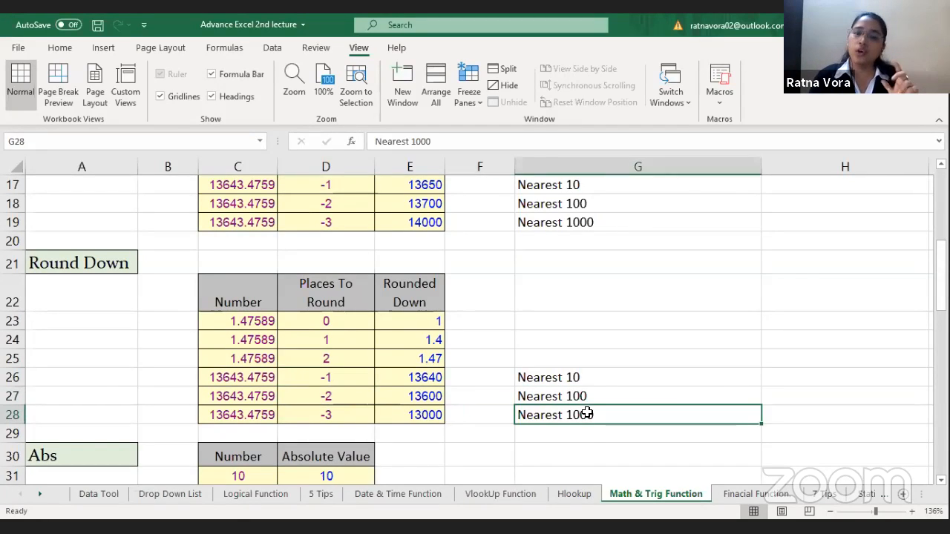
{"action": "left_click", "coordinate": [337, 419]}
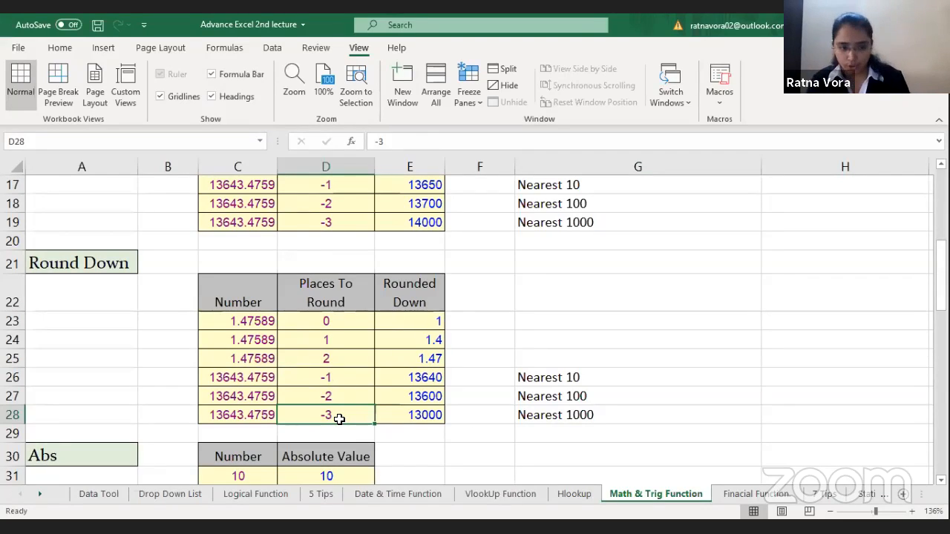
Step: Enter =ABS(C31) in E31, beside the first row of the Abs table
{"action": "key", "text": "Right"}
{"action": "key", "text": "Down"}
{"action": "key", "text": "Down"}
{"action": "key", "text": "Down"}
{"action": "key", "text": "Down"}
{"action": "key", "text": "Down"}
{"action": "key", "text": "Down"}
{"action": "key", "text": "Down"}
{"action": "key", "text": "Down"}
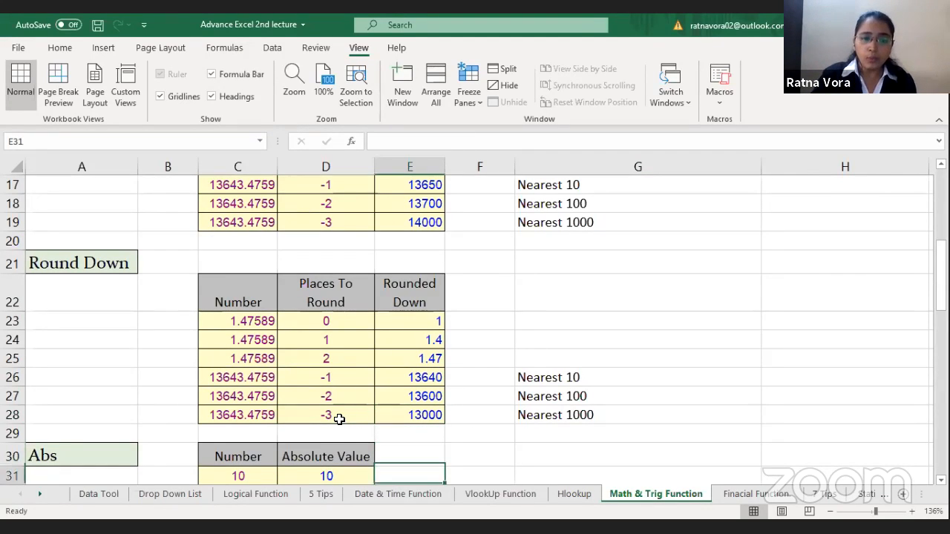
{"action": "key", "text": "Down"}
{"action": "key", "text": "Down"}
{"action": "key", "text": "Down"}
{"action": "key", "text": "Down"}
{"action": "key", "text": "Down"}
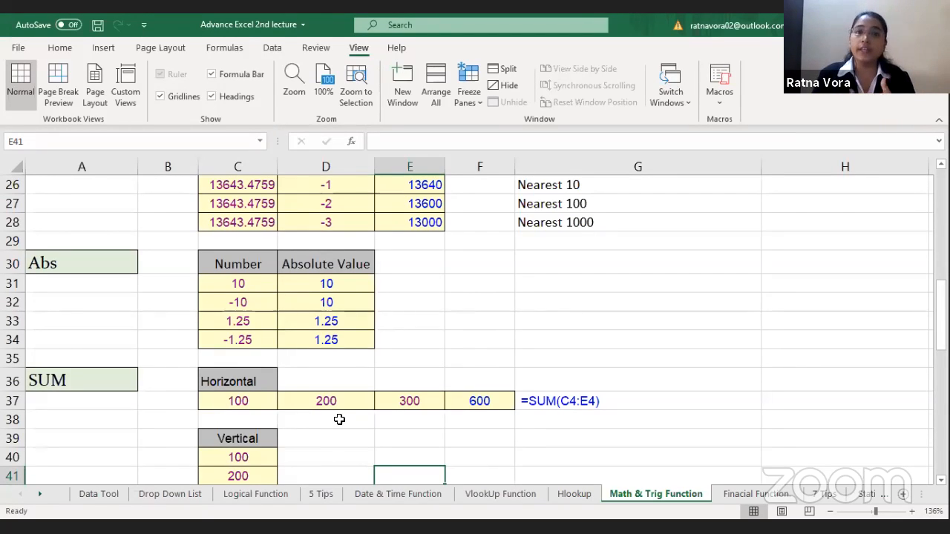
{"action": "left_click", "coordinate": [415, 281]}
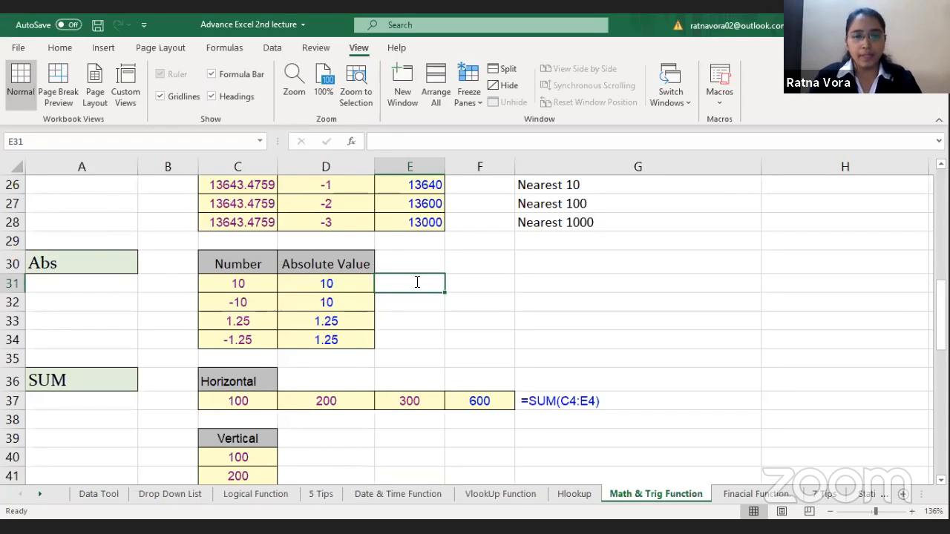
{"action": "type", "text": "=ABS("}
{"action": "left_click", "coordinate": [245, 282]}
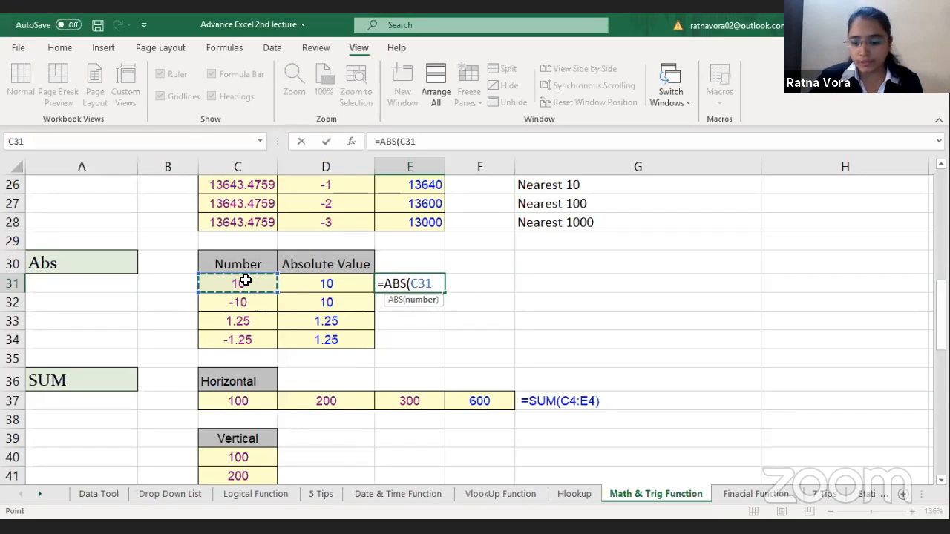
{"action": "key", "text": "Return"}
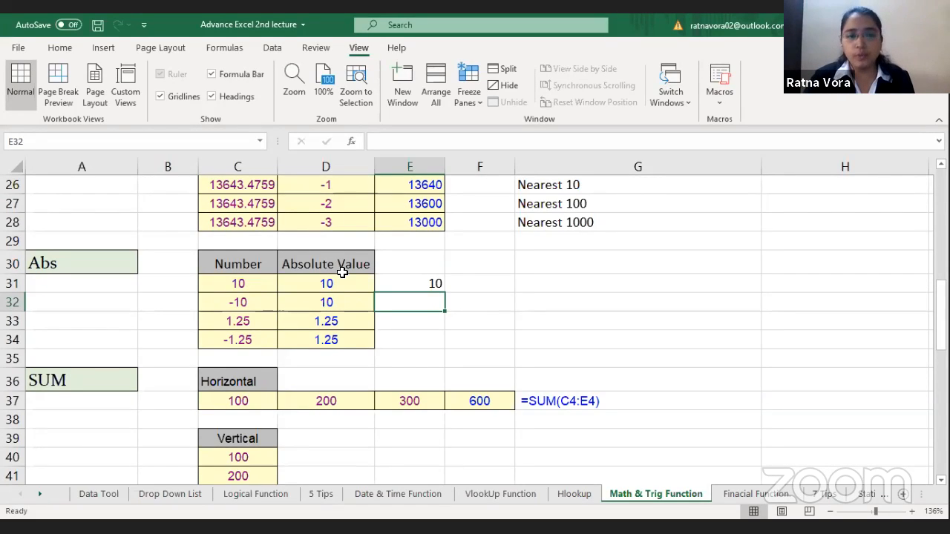
Step: Fill the ABS formula from E31 down to E34 and check the copied formulas
{"action": "left_click_drag", "start_coordinate": [423, 289], "coordinate": [419, 336]}
{"action": "key", "text": "ctrl+d"}
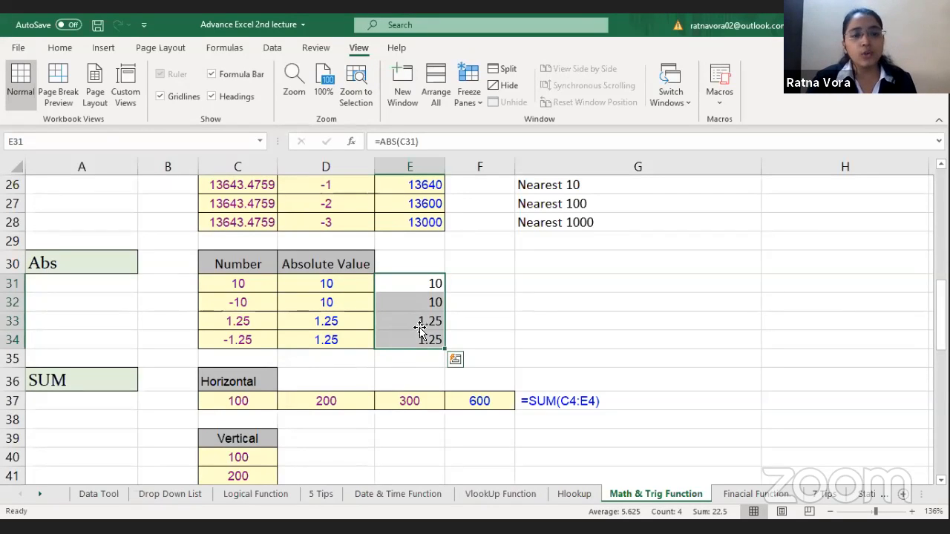
{"action": "left_click", "coordinate": [420, 324]}
{"action": "left_click", "coordinate": [427, 302]}
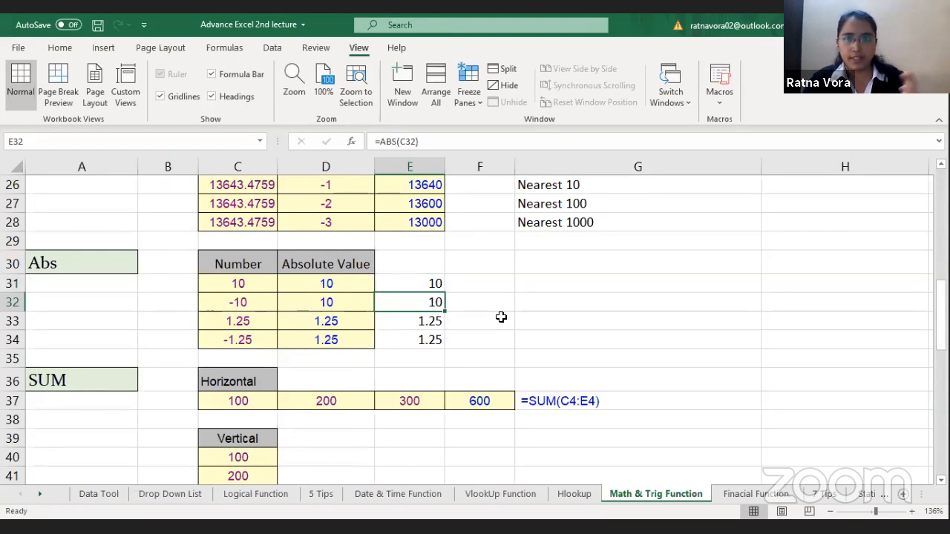
Step: Examine the Horizontal, Vertical and Single Cells examples in the SUM section
{"action": "left_click", "coordinate": [539, 339]}
{"action": "key", "text": "Down"}
{"action": "key", "text": "Down"}
{"action": "key", "text": "Down"}
{"action": "key", "text": "Down"}
{"action": "key", "text": "Down"}
{"action": "key", "text": "Down"}
{"action": "key", "text": "Down"}
{"action": "key", "text": "Down"}
{"action": "key", "text": "Down"}
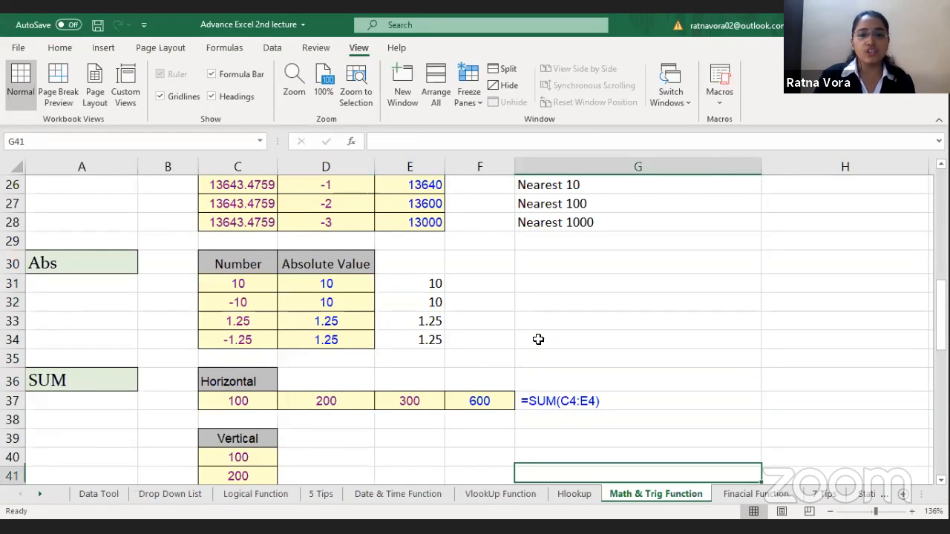
{"action": "key", "text": "Down"}
{"action": "key", "text": "Down"}
{"action": "key", "text": "Down"}
{"action": "key", "text": "Down"}
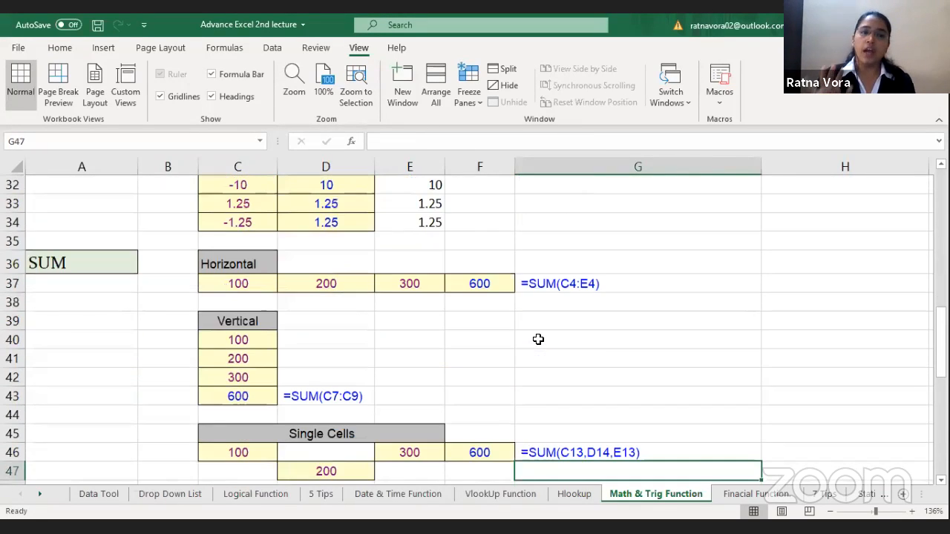
{"action": "key", "text": "Down"}
{"action": "key", "text": "Down"}
{"action": "key", "text": "Down"}
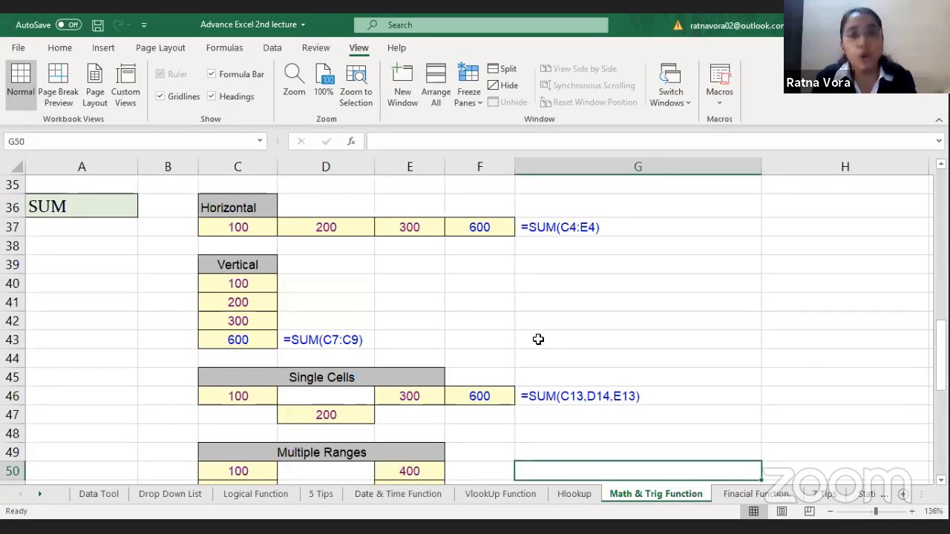
Step: Clear the horizontal total in F37 and enter =SUM(C37:E37) in its place
{"action": "left_click", "coordinate": [495, 236]}
{"action": "key", "text": "Delete"}
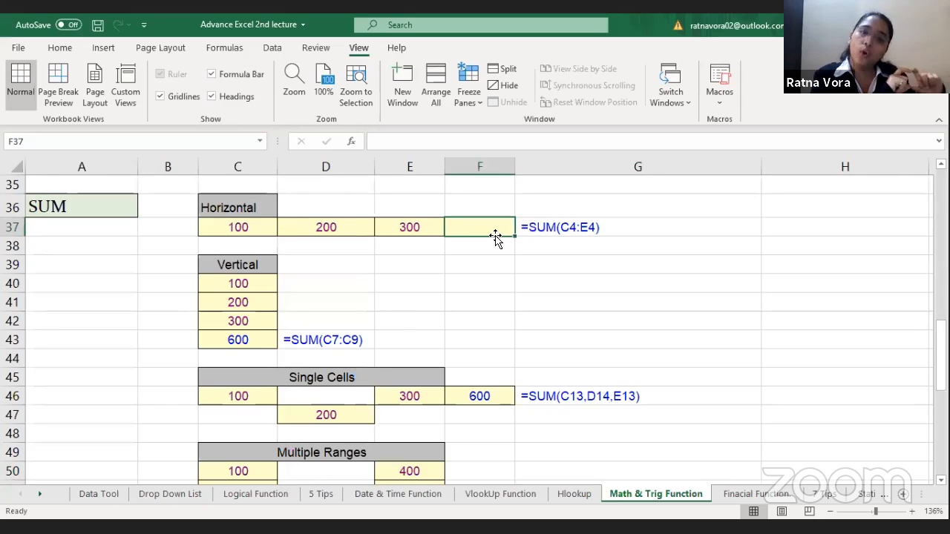
{"action": "type", "text": "="}
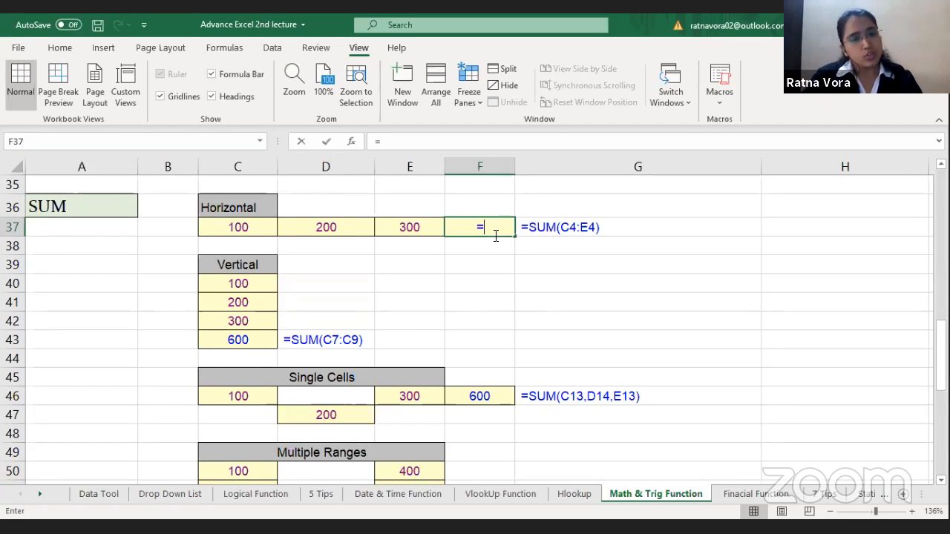
{"action": "type", "text": "SUM("}
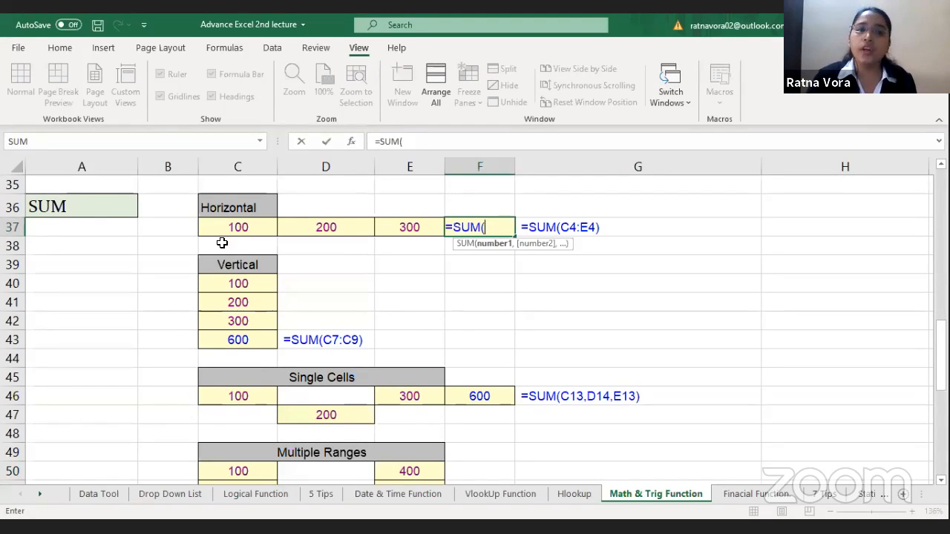
{"action": "left_click", "coordinate": [272, 227]}
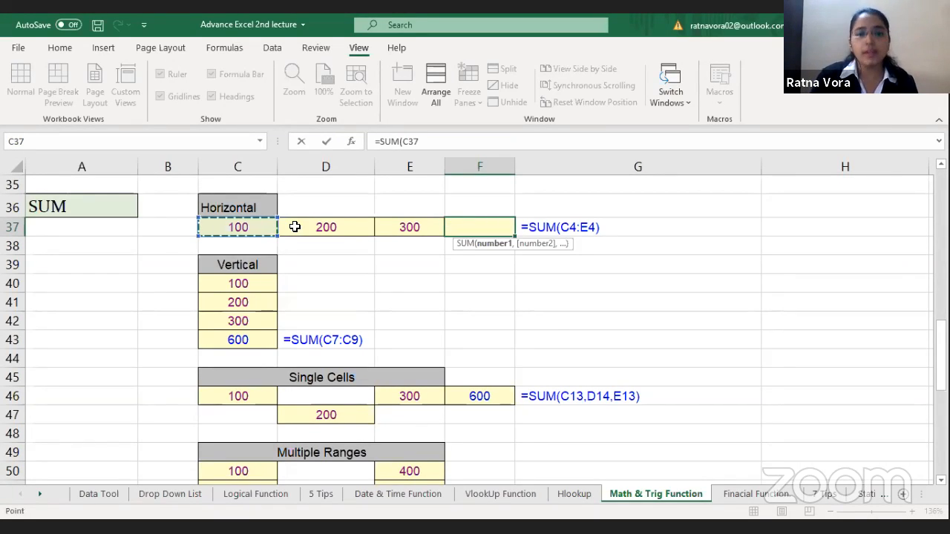
{"action": "left_click", "coordinate": [397, 226], "text": "shift"}
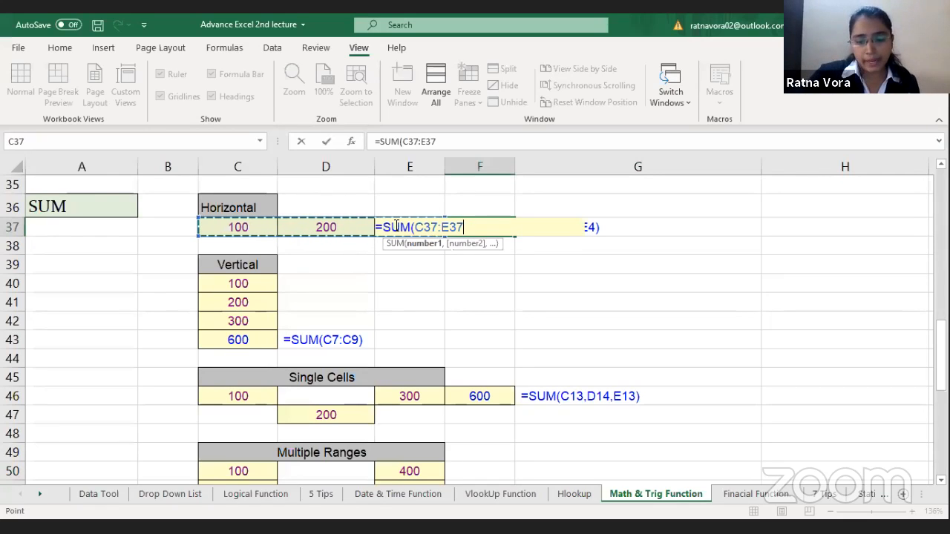
{"action": "key", "text": "Return"}
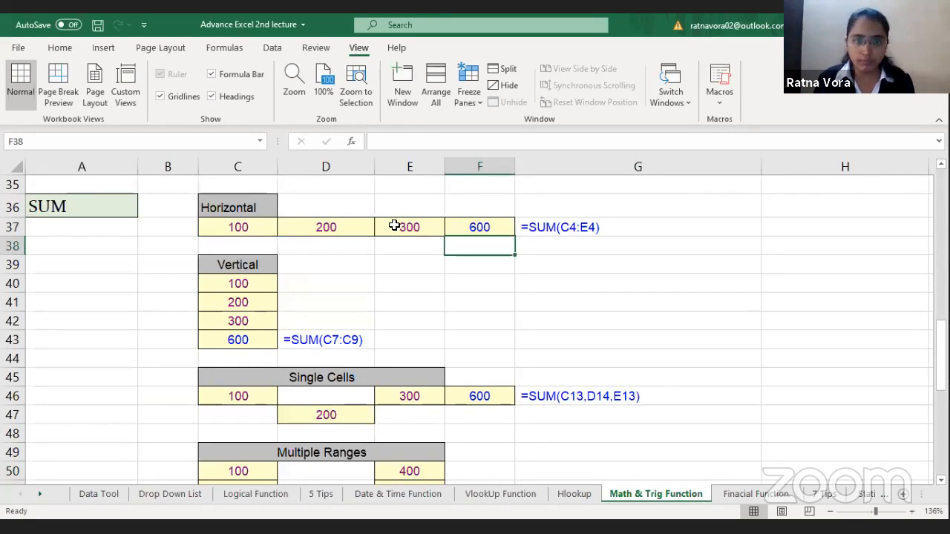
Step: Clear the vertical total in C43 and enter =SUM(C40:C42) in its place
{"action": "left_click", "coordinate": [252, 343]}
{"action": "key", "text": "Delete"}
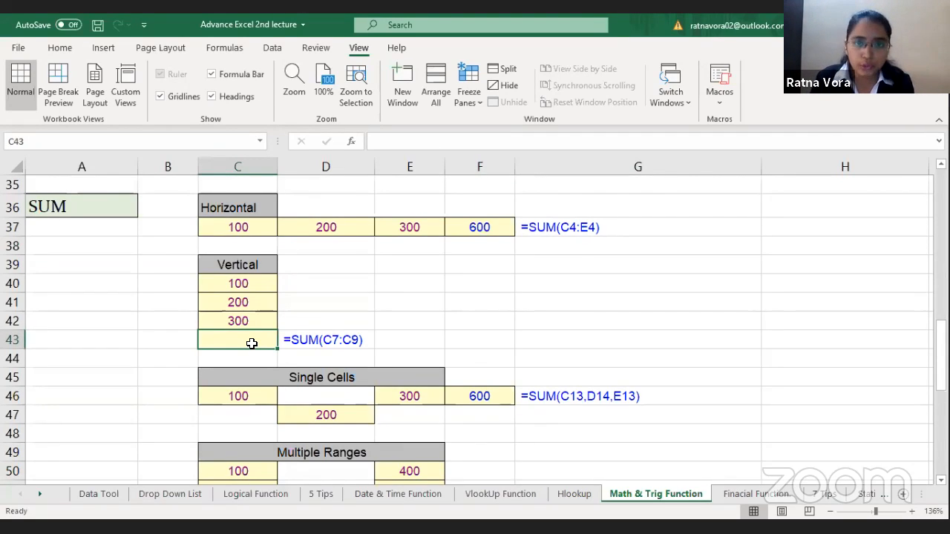
{"action": "type", "text": "="}
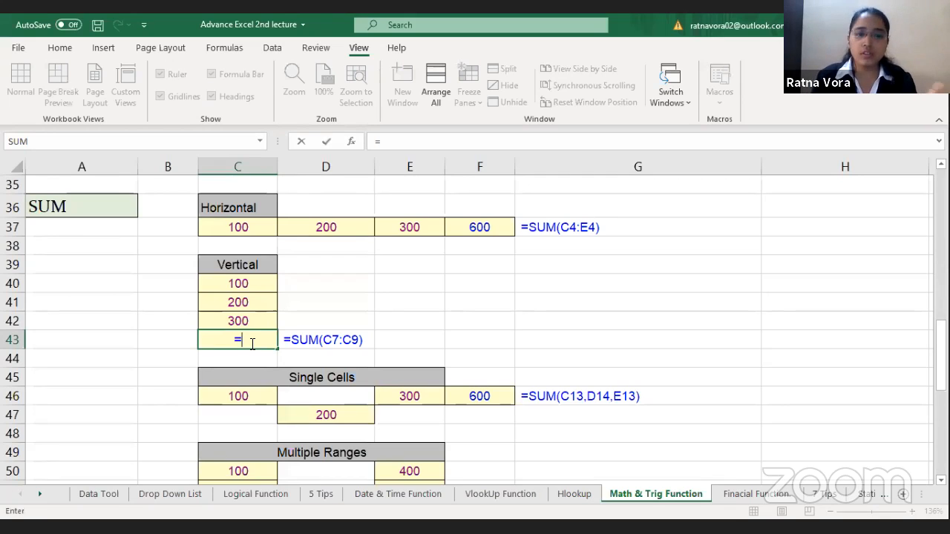
{"action": "type", "text": "SUM("}
{"action": "left_click_drag", "start_coordinate": [240, 283], "coordinate": [252, 321]}
{"action": "type", "text": ")"}
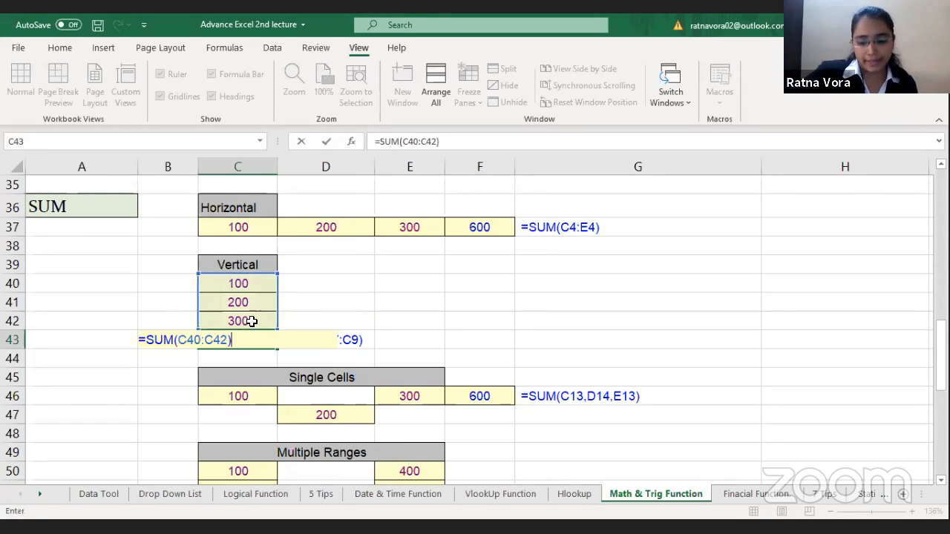
{"action": "key", "text": "Return"}
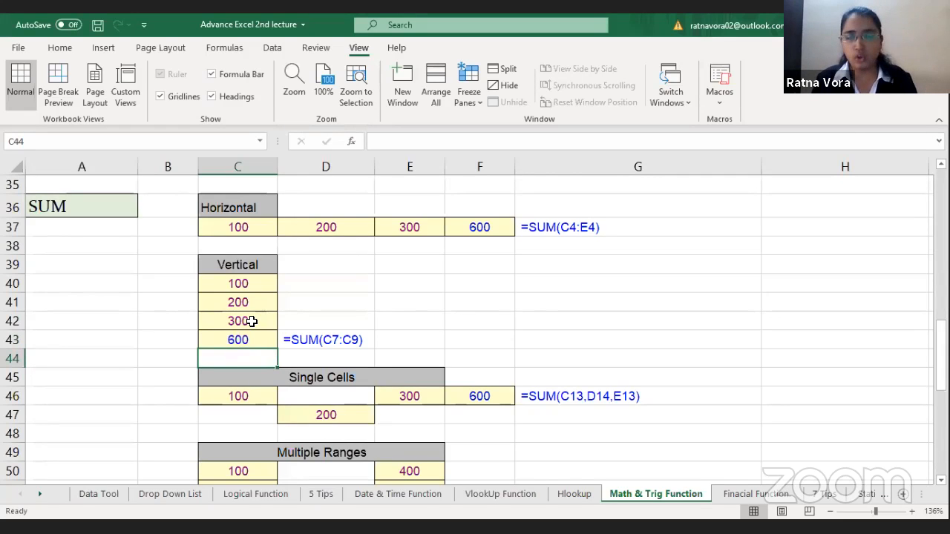
Step: Clear the total in F46 of the Single Cells example
{"action": "left_click", "coordinate": [422, 432]}
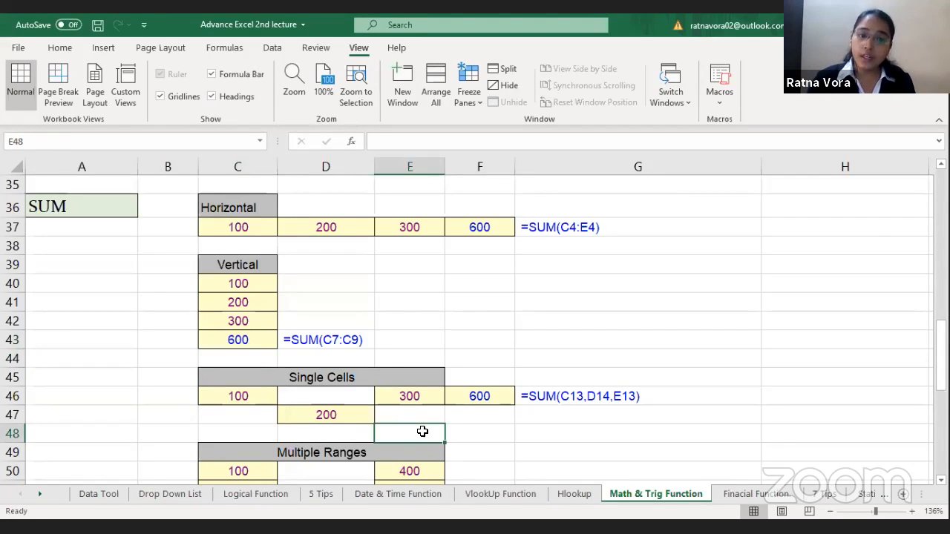
{"action": "key", "text": "Down"}
{"action": "key", "text": "Down"}
{"action": "key", "text": "Down"}
{"action": "key", "text": "Down"}
{"action": "key", "text": "Down"}
{"action": "key", "text": "Down"}
{"action": "key", "text": "Down"}
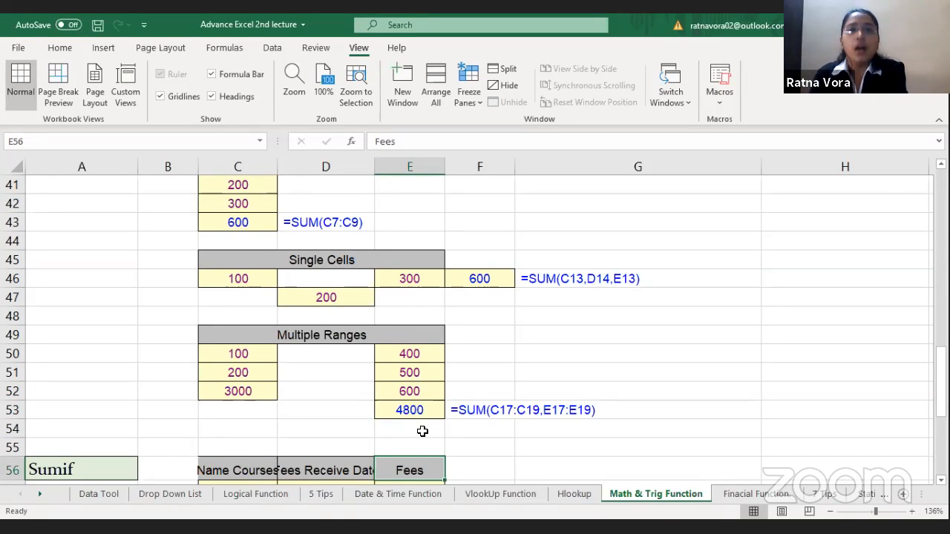
{"action": "left_click", "coordinate": [486, 278]}
{"action": "key", "text": "Delete"}
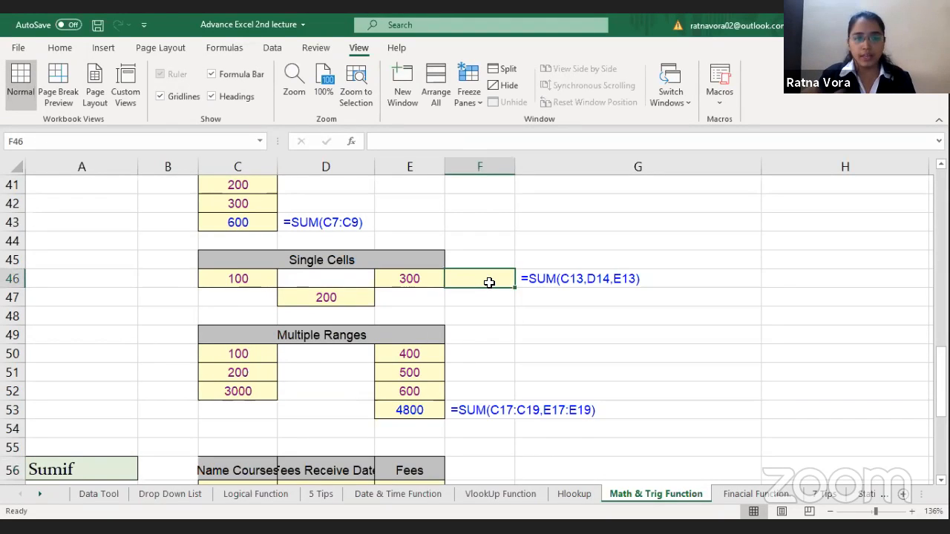
{"action": "type", "text": "="}
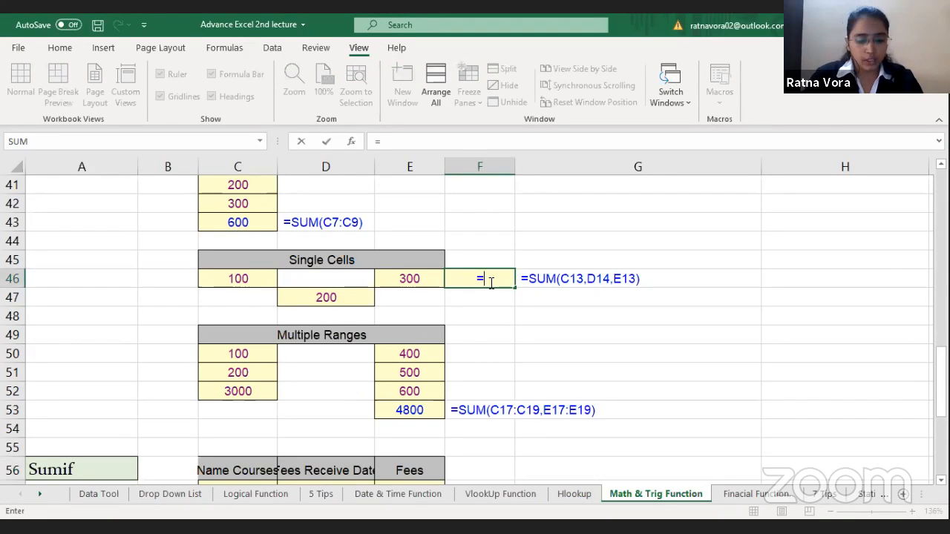
{"action": "type", "text": "SUM("}
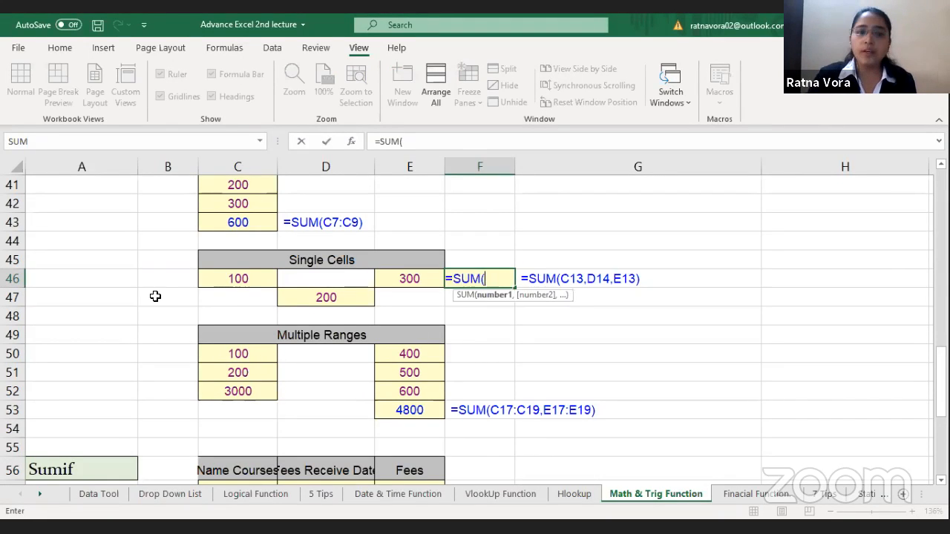
{"action": "left_click", "coordinate": [249, 276]}
{"action": "type", "text": ","}
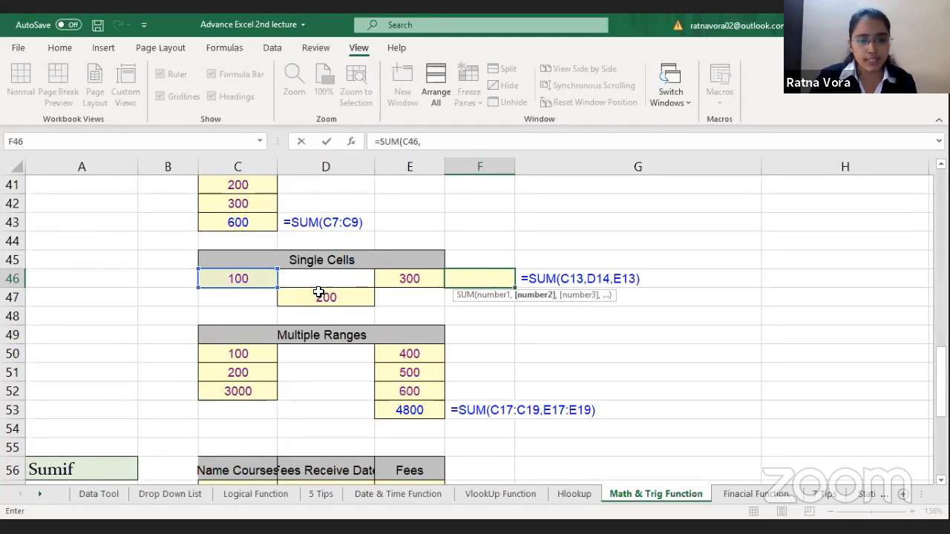
{"action": "left_click", "coordinate": [319, 295]}
{"action": "type", "text": ","}
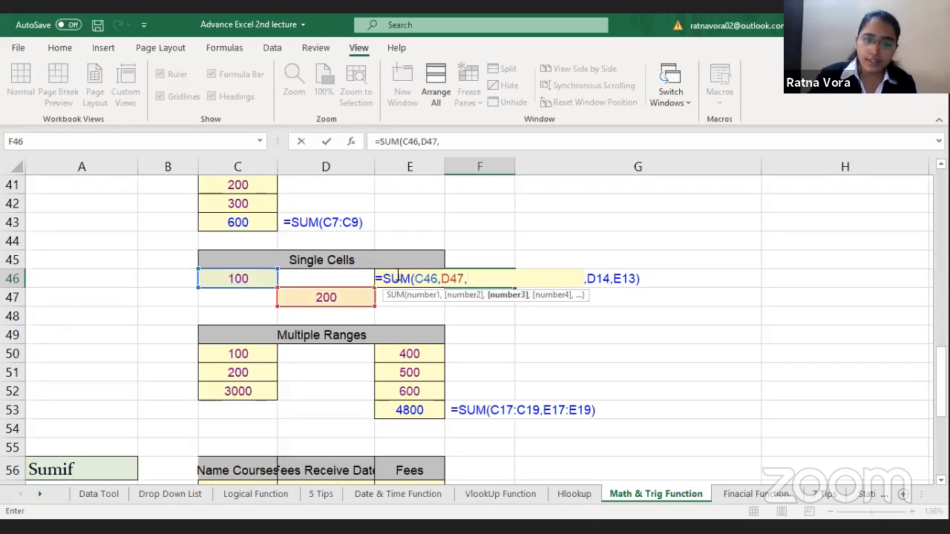
{"action": "key", "text": "Escape"}
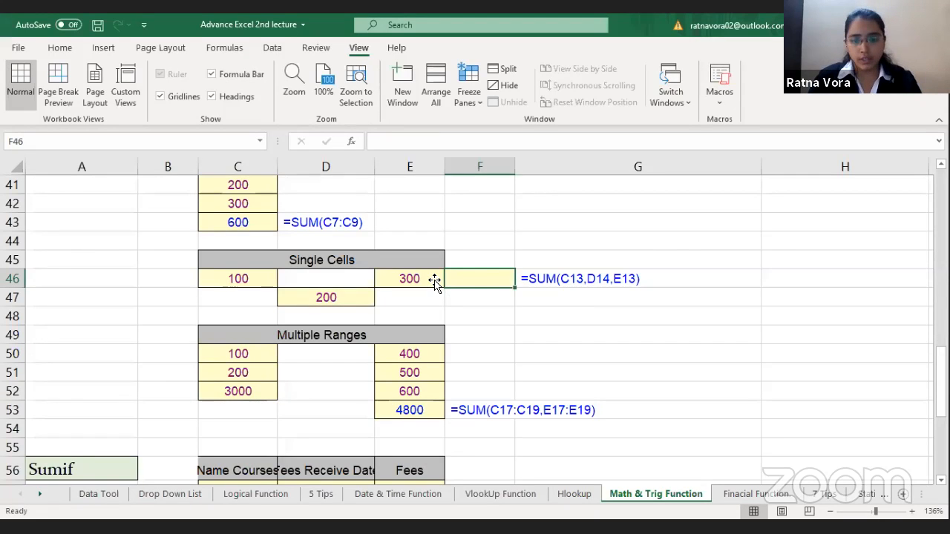
Step: Enter =SUM(C46,D47,E46) in G45 to add the three separate values of the Single Cells example
{"action": "left_click", "coordinate": [665, 256]}
{"action": "type", "text": "="}
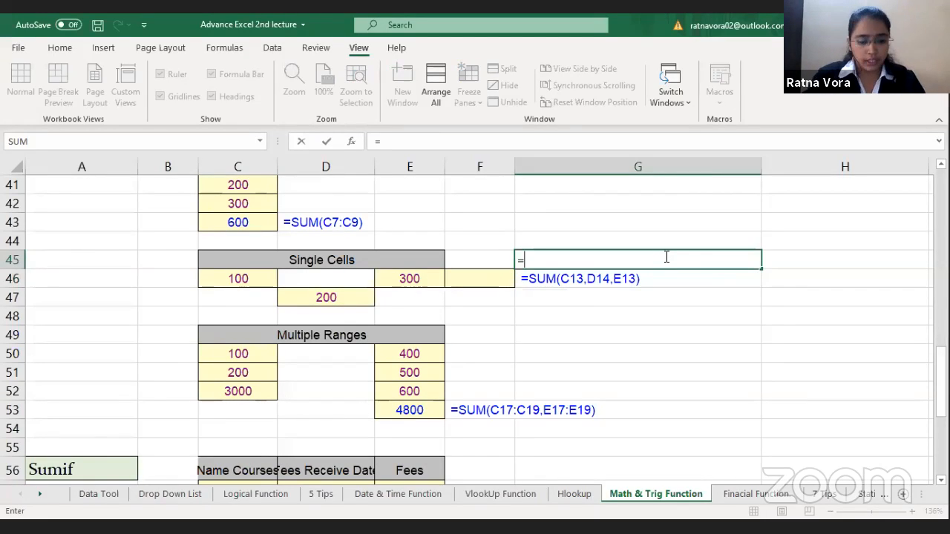
{"action": "type", "text": "SUM("}
{"action": "left_click", "coordinate": [252, 282]}
{"action": "type", "text": ","}
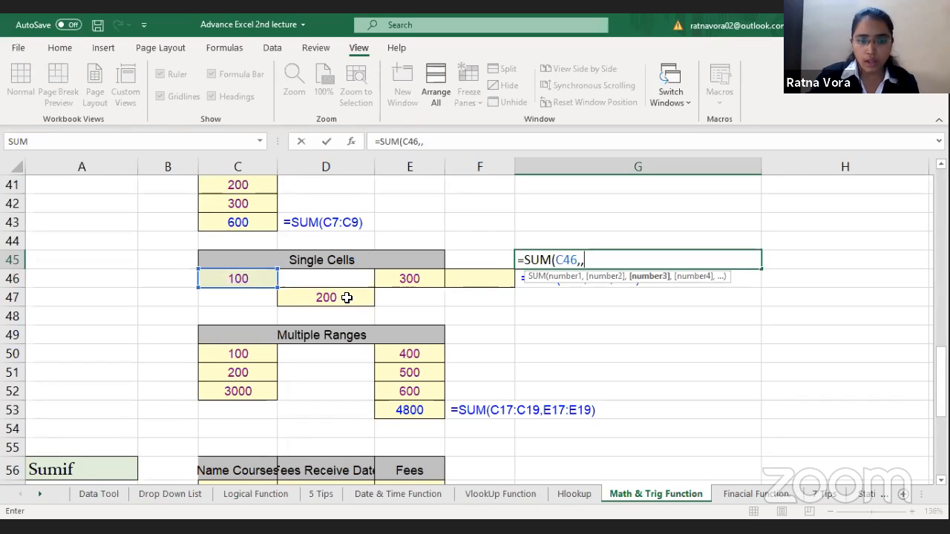
{"action": "left_click", "coordinate": [349, 298]}
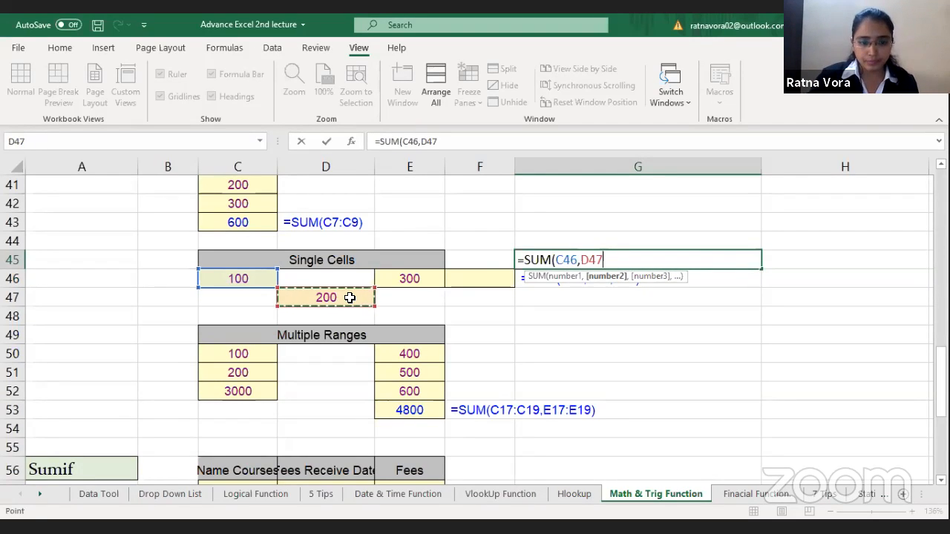
{"action": "type", "text": ","}
{"action": "left_click", "coordinate": [424, 273]}
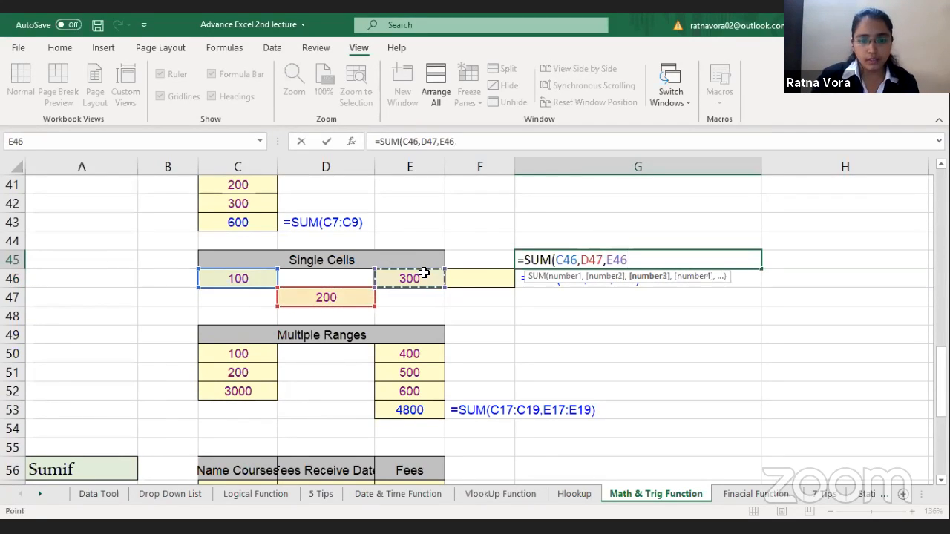
{"action": "key", "text": "Return"}
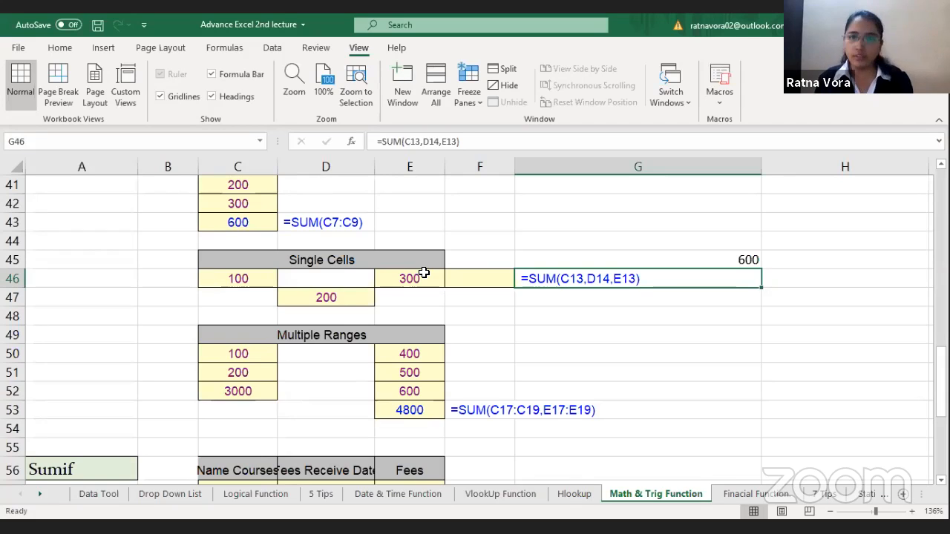
Step: Enter =SUM(C50:C52,E50:E52) in D54, below the Multiple Ranges example, to total both number columns
{"action": "left_click", "coordinate": [314, 392]}
{"action": "key", "text": "Down"}
{"action": "key", "text": "Down"}
{"action": "key", "text": "Down"}
{"action": "key", "text": "Down"}
{"action": "key", "text": "Down"}
{"action": "key", "text": "Down"}
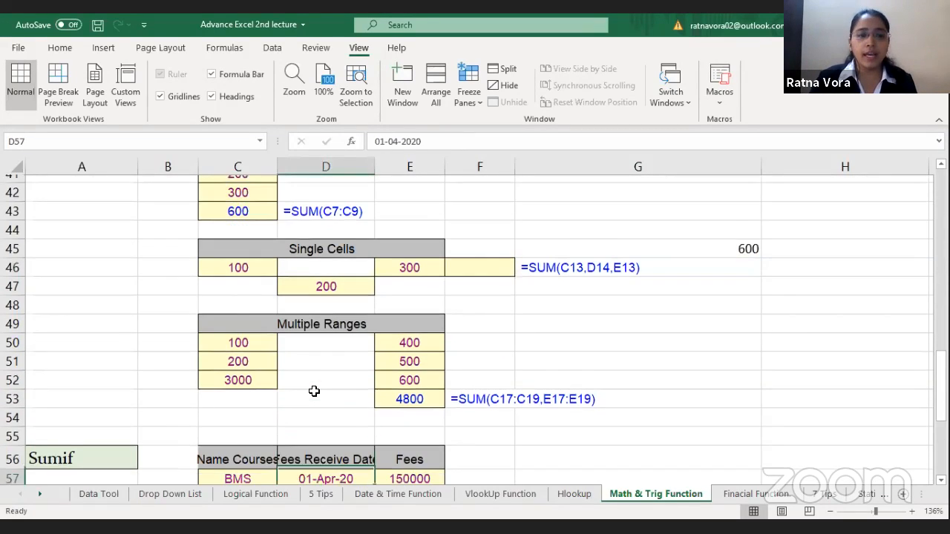
{"action": "key", "text": "Down"}
{"action": "left_click", "coordinate": [314, 391]}
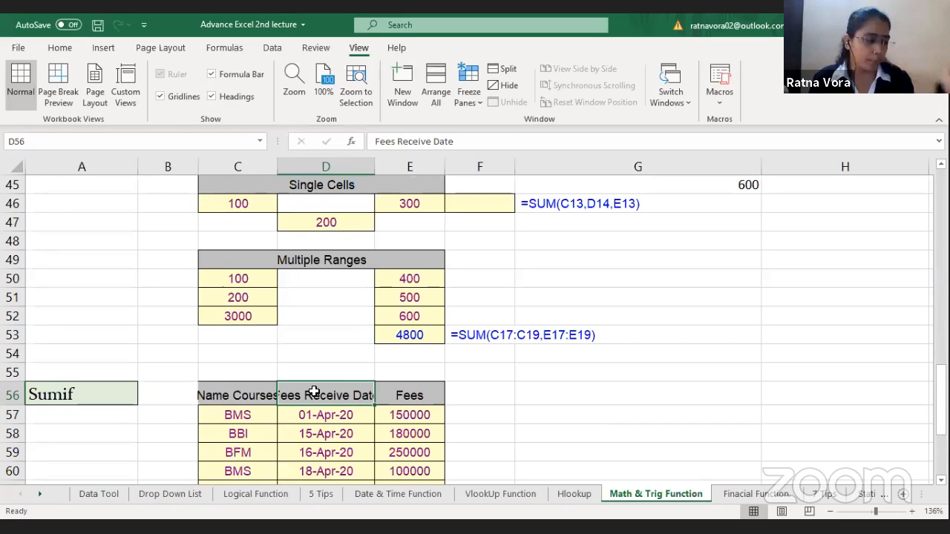
{"action": "left_click", "coordinate": [308, 350]}
{"action": "type", "text": "="}
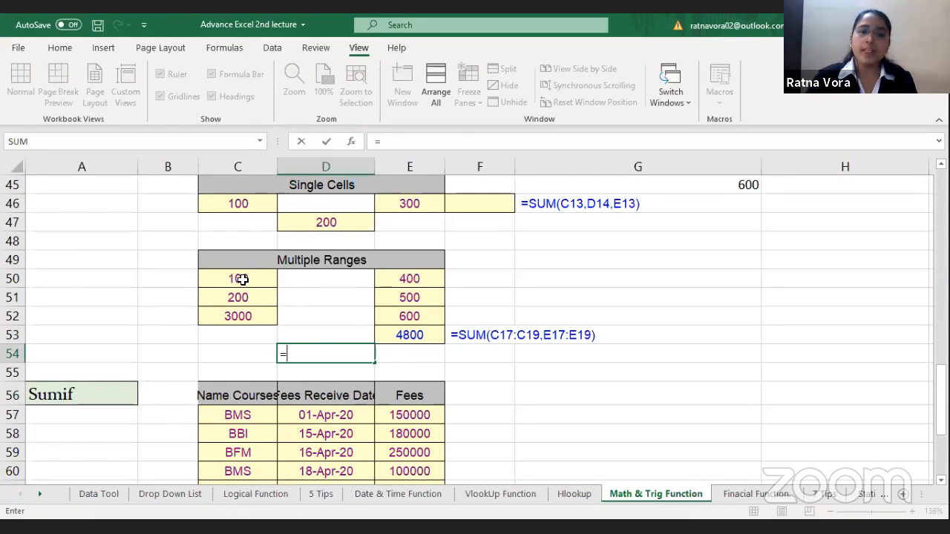
{"action": "type", "text": "SUM("}
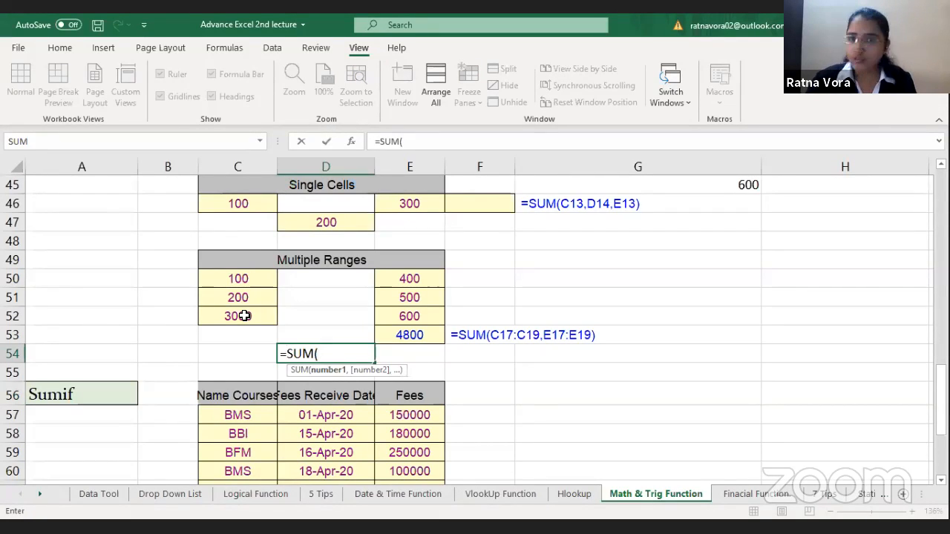
{"action": "left_click_drag", "start_coordinate": [238, 278], "coordinate": [245, 315]}
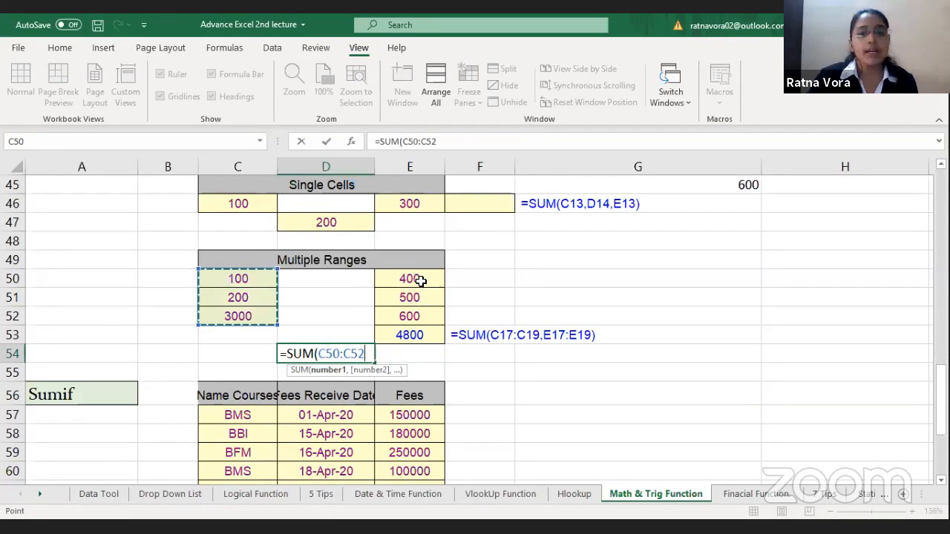
{"action": "type", "text": ","}
{"action": "left_click_drag", "start_coordinate": [409, 280], "coordinate": [420, 319]}
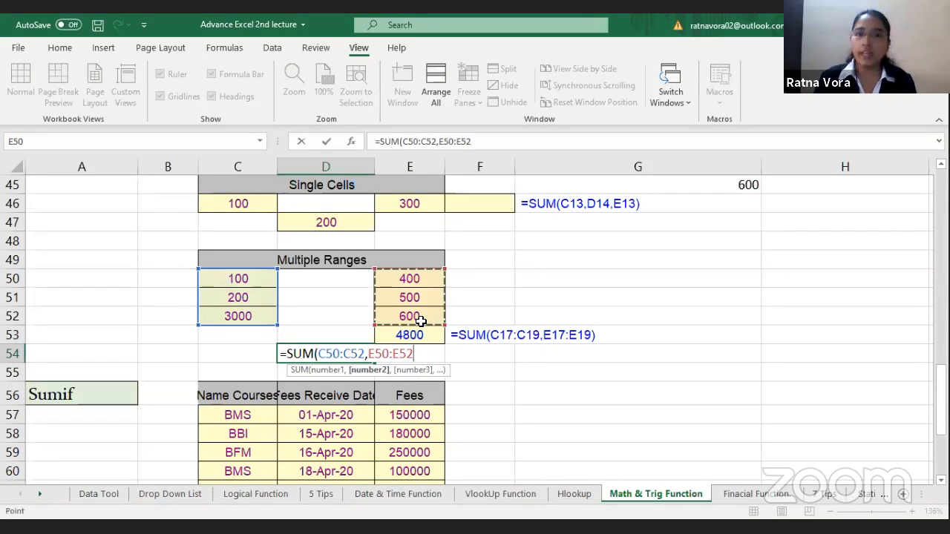
{"action": "key", "text": "Return"}
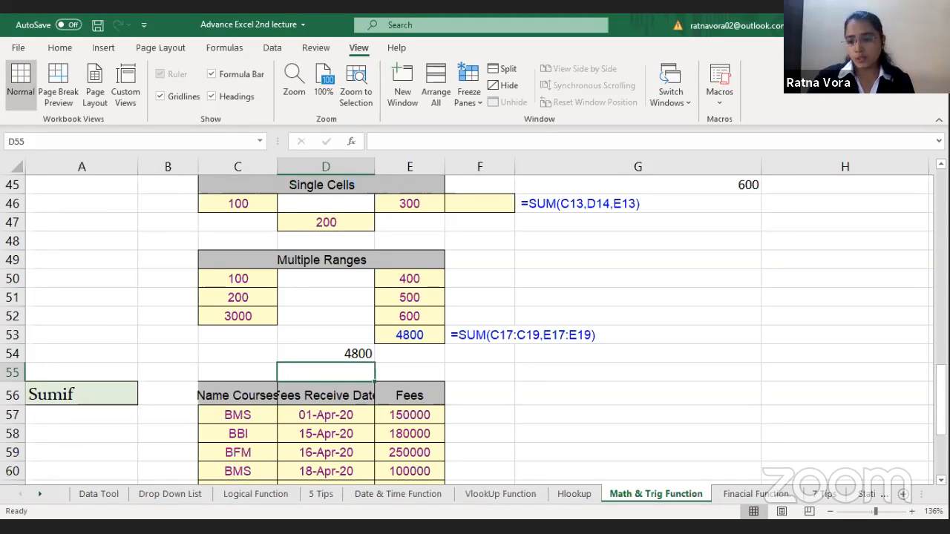
Step: Examine the Sumif table and its Name Courses, Fees Receive Date and Fees columns
{"action": "scroll", "coordinate": [475, 328], "scroll_direction": "down", "scroll_amount": 1}
{"action": "scroll", "coordinate": [475, 329], "scroll_direction": "down", "scroll_amount": 1}
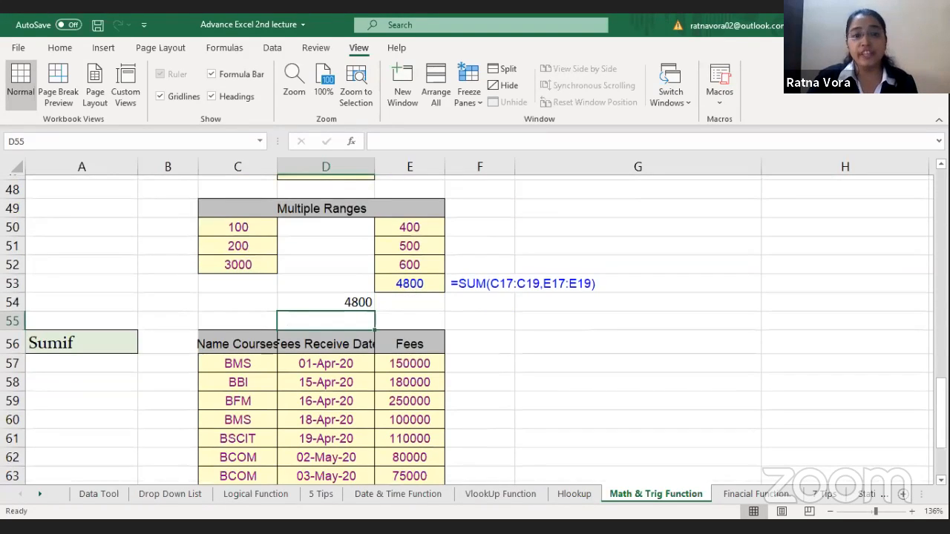
{"action": "scroll", "coordinate": [475, 329], "scroll_direction": "down", "scroll_amount": 1}
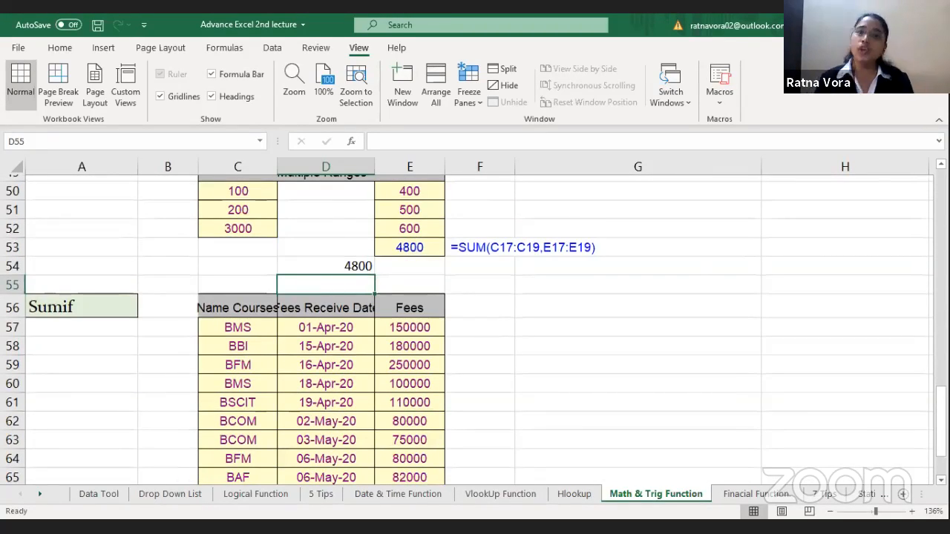
{"action": "scroll", "coordinate": [475, 329], "scroll_direction": "down", "scroll_amount": 1}
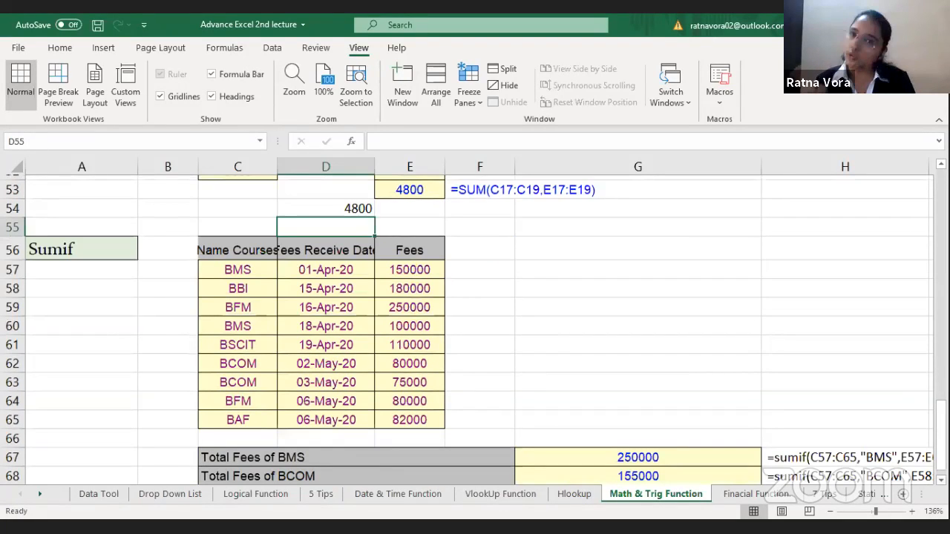
{"action": "scroll", "coordinate": [431, 285], "scroll_direction": "down", "scroll_amount": 1}
{"action": "left_click", "coordinate": [431, 284]}
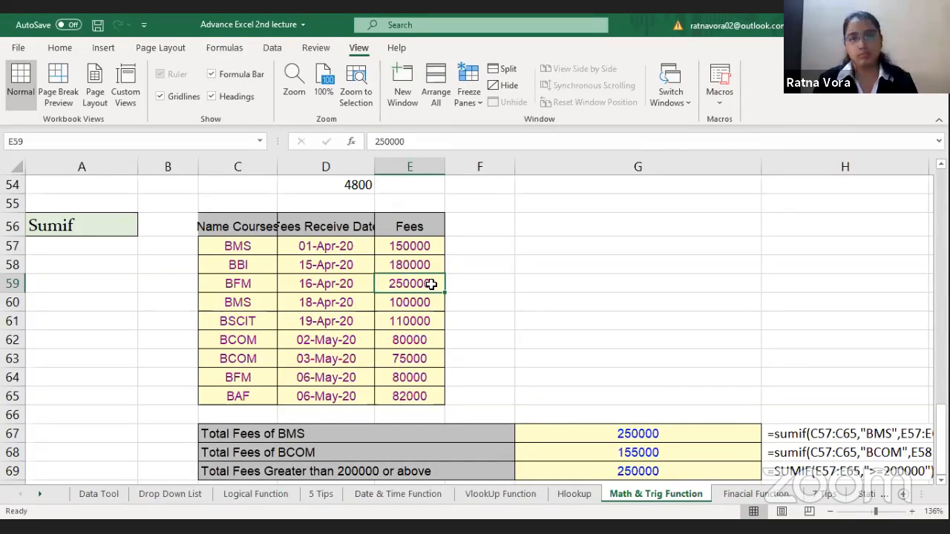
{"action": "left_click", "coordinate": [257, 228]}
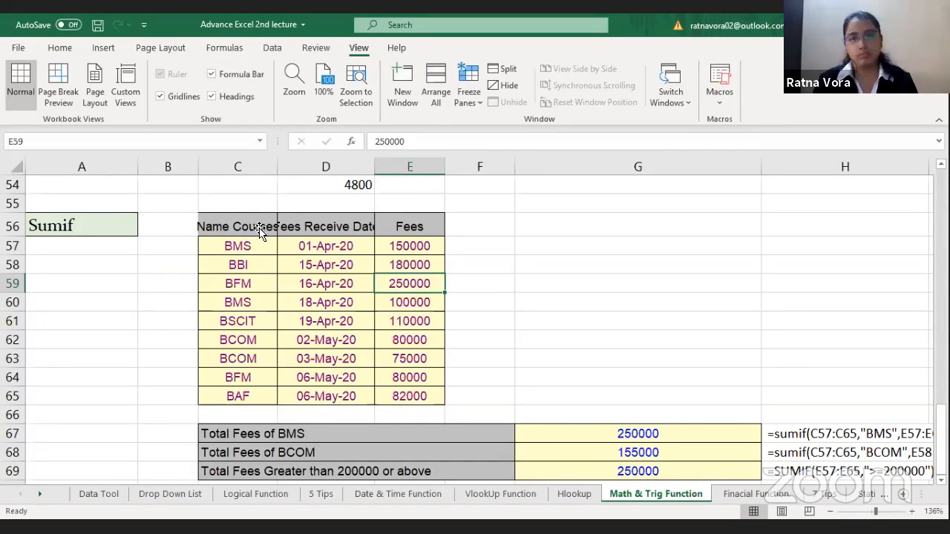
{"action": "left_click", "coordinate": [332, 220]}
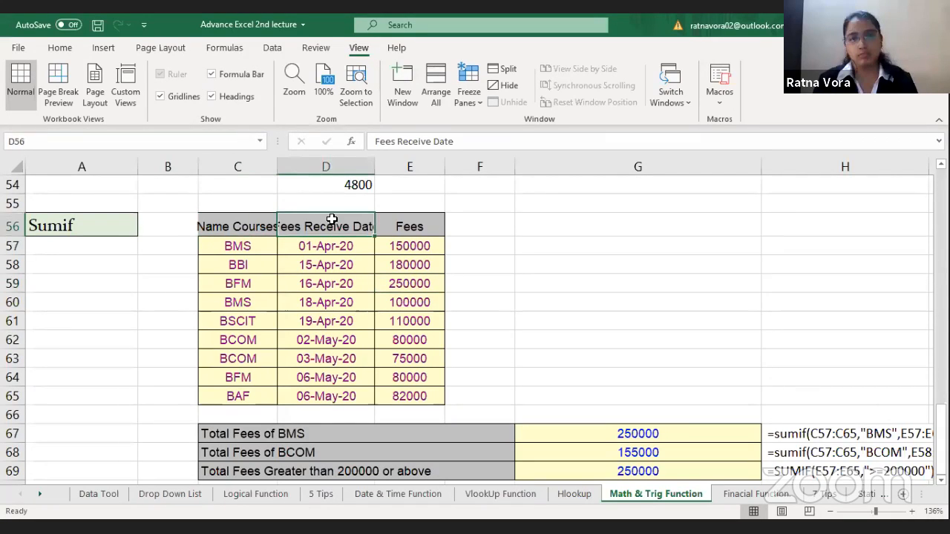
{"action": "left_click", "coordinate": [403, 218]}
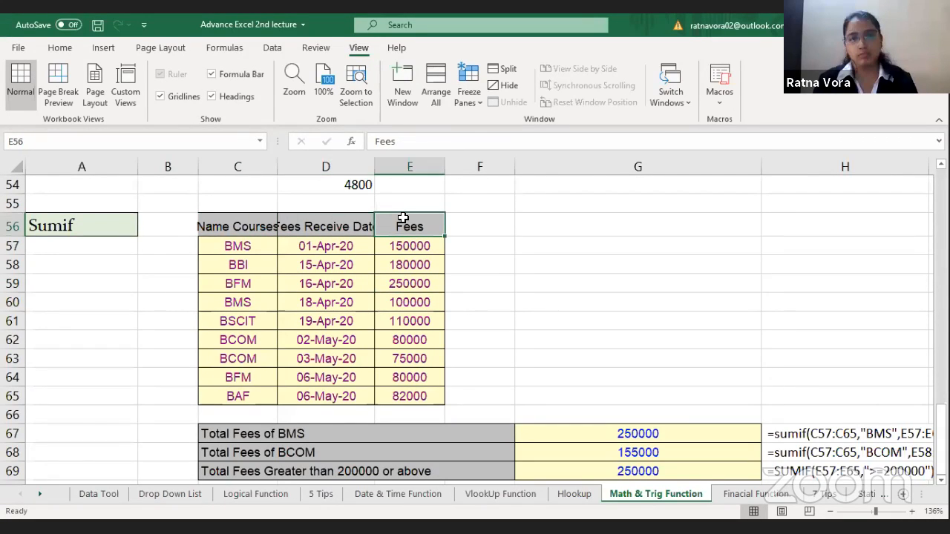
Step: Compare the Total Fees of BMS row with the BMS course entries and their fees in the Sumif table
{"action": "left_click", "coordinate": [308, 434]}
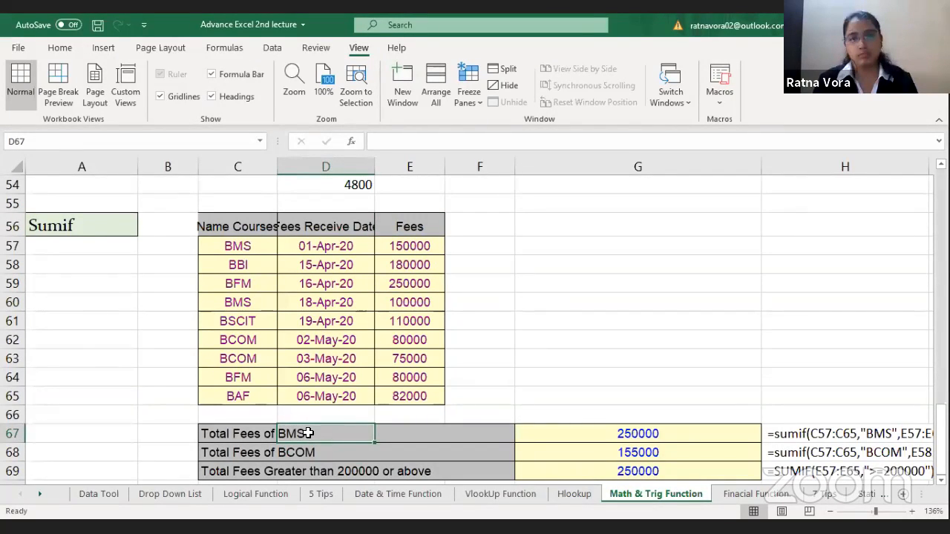
{"action": "left_click", "coordinate": [262, 247]}
{"action": "left_click", "coordinate": [420, 244]}
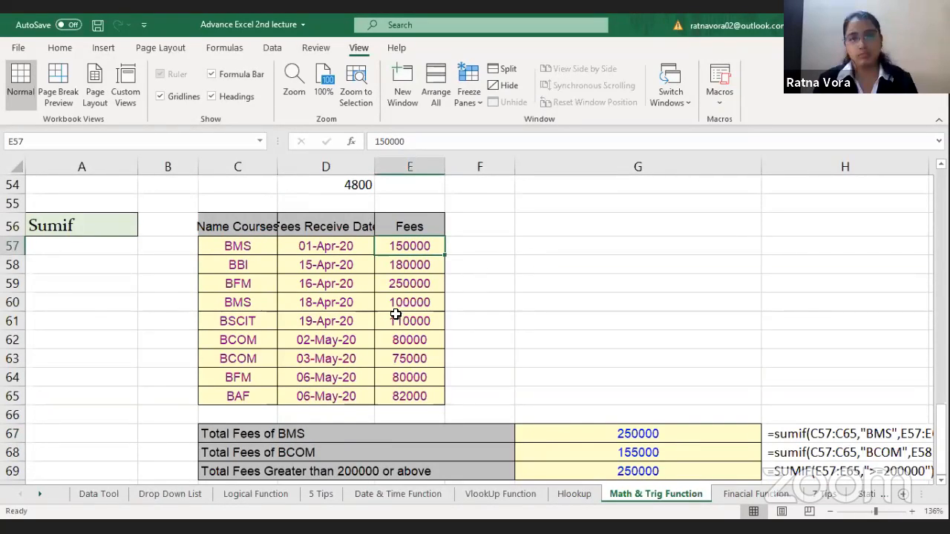
{"action": "left_click", "coordinate": [423, 301]}
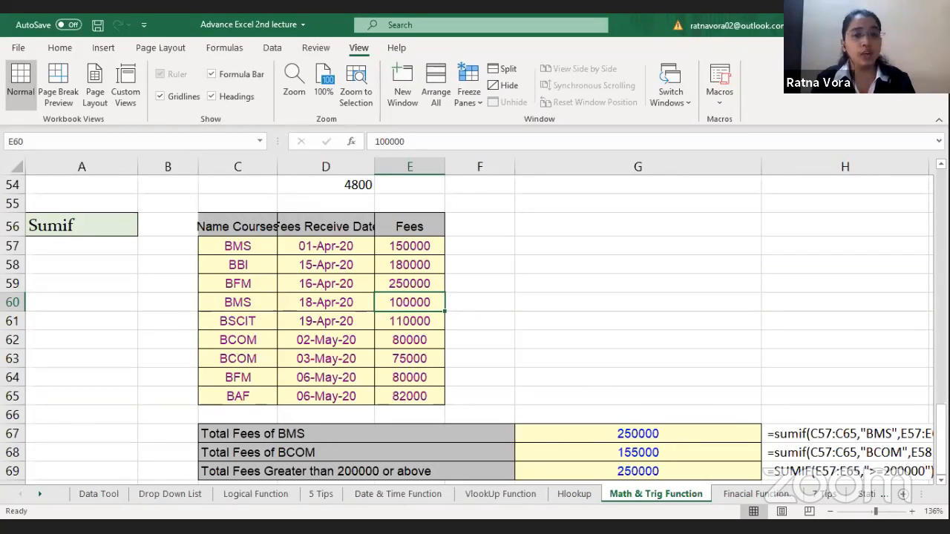
{"action": "scroll", "coordinate": [651, 390], "scroll_direction": "down", "scroll_amount": 1}
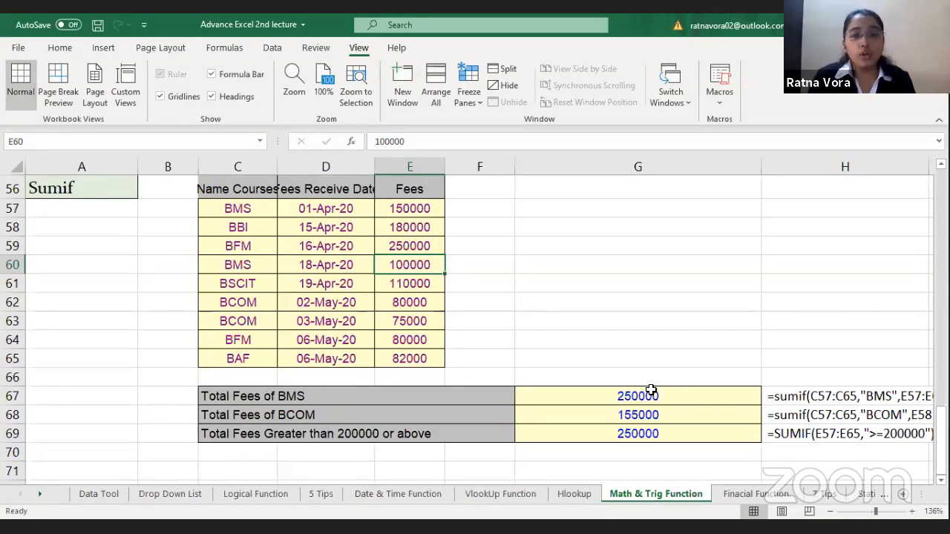
Step: Replace the Total Fees of BMS result in G67 with =SUMIF(C57:C65,"BMS",E57:E65)
{"action": "left_click", "coordinate": [651, 390]}
{"action": "key", "text": "Delete"}
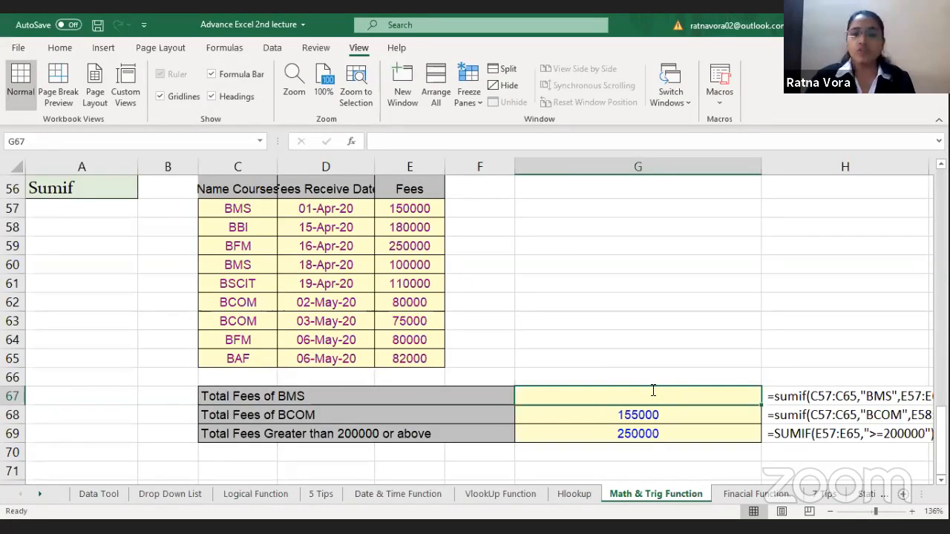
{"action": "type", "text": "="}
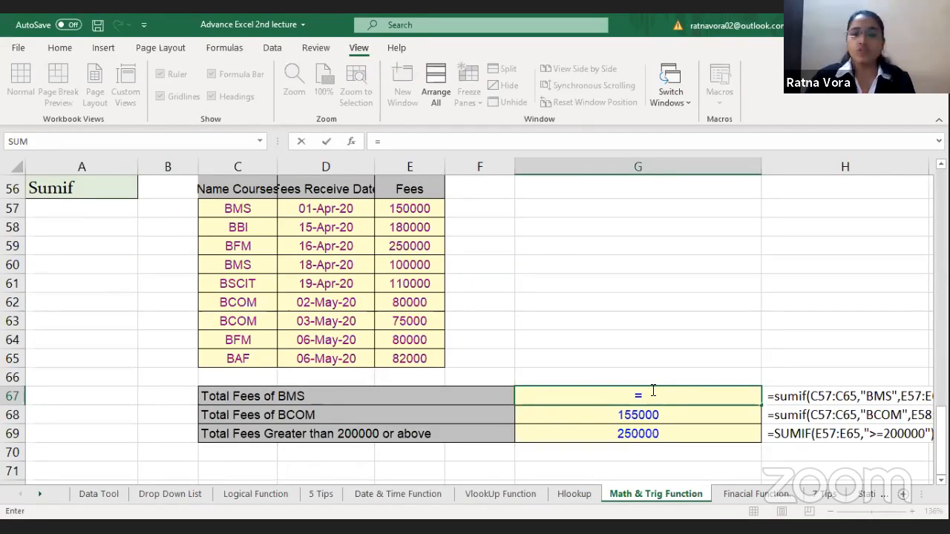
{"action": "type", "text": "SUMIF("}
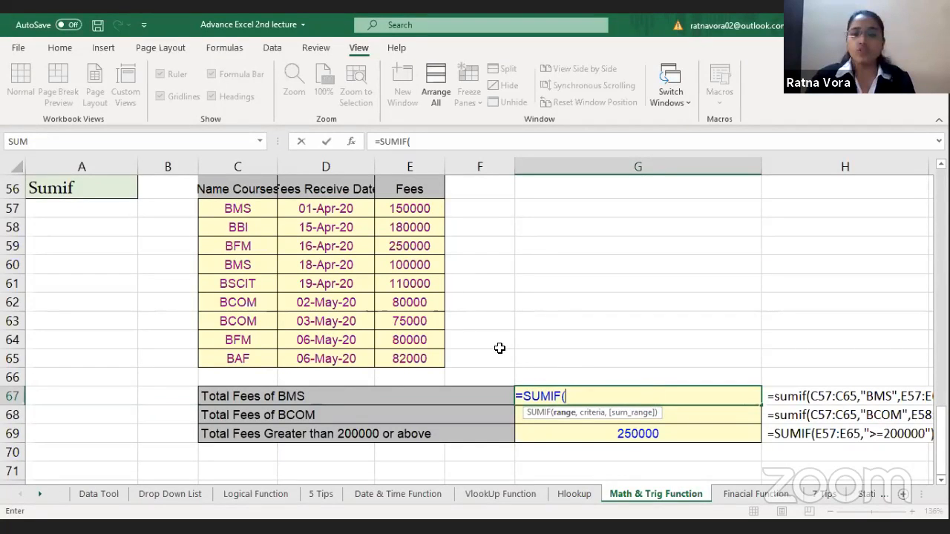
{"action": "left_click", "coordinate": [252, 215]}
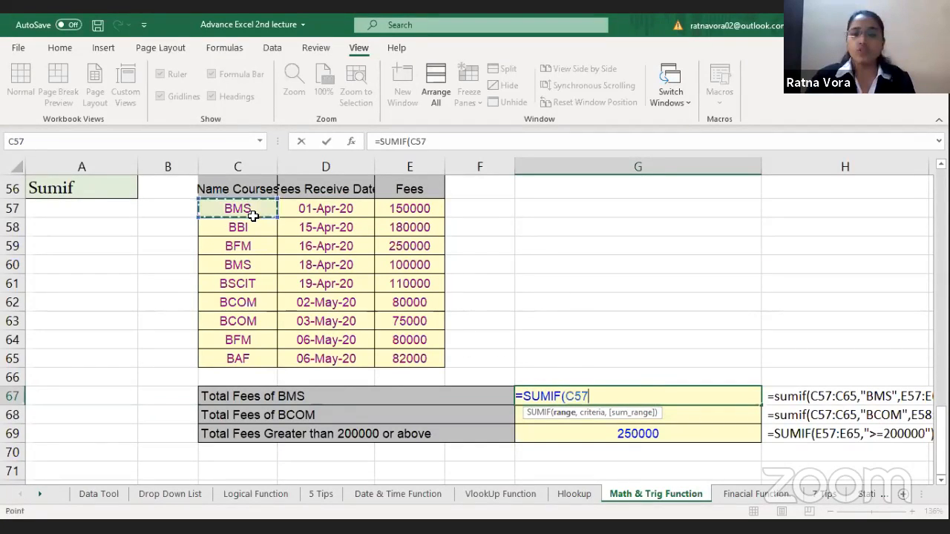
{"action": "left_click", "coordinate": [252, 355], "text": "shift"}
{"action": "type", "text": ","}
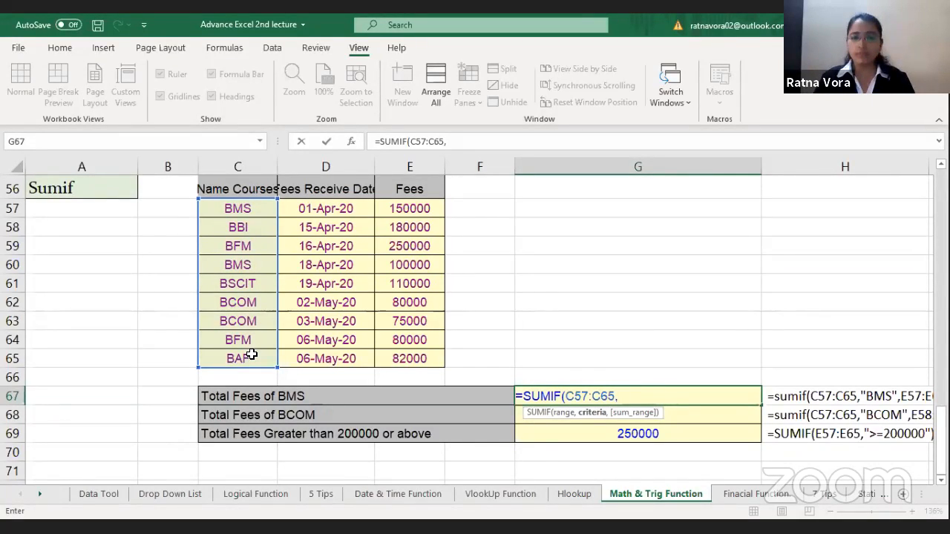
{"action": "type", "text": "\""}
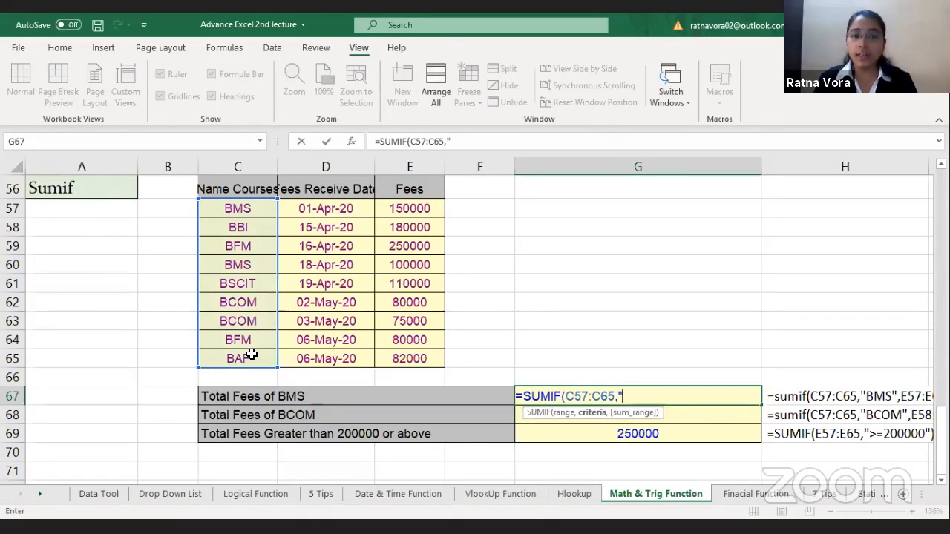
{"action": "type", "text": "BMS\""}
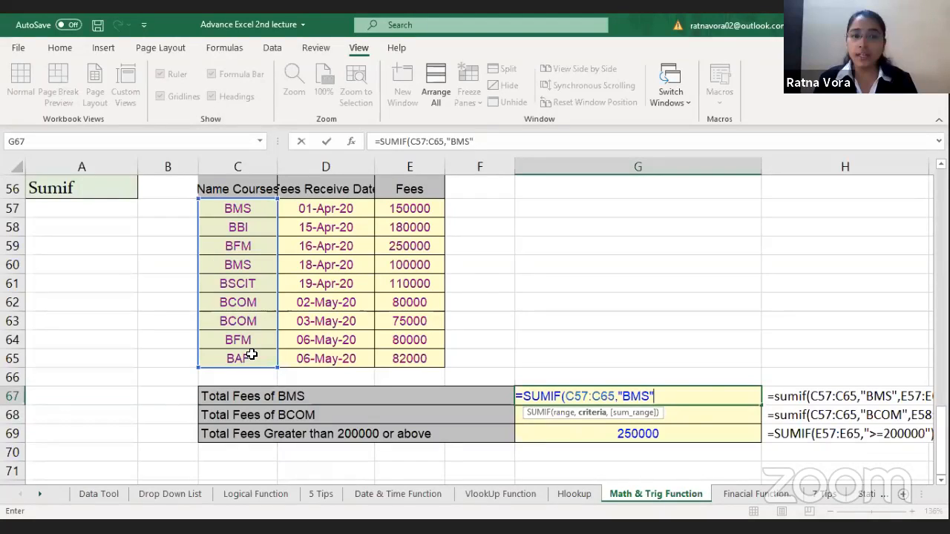
{"action": "type", "text": ","}
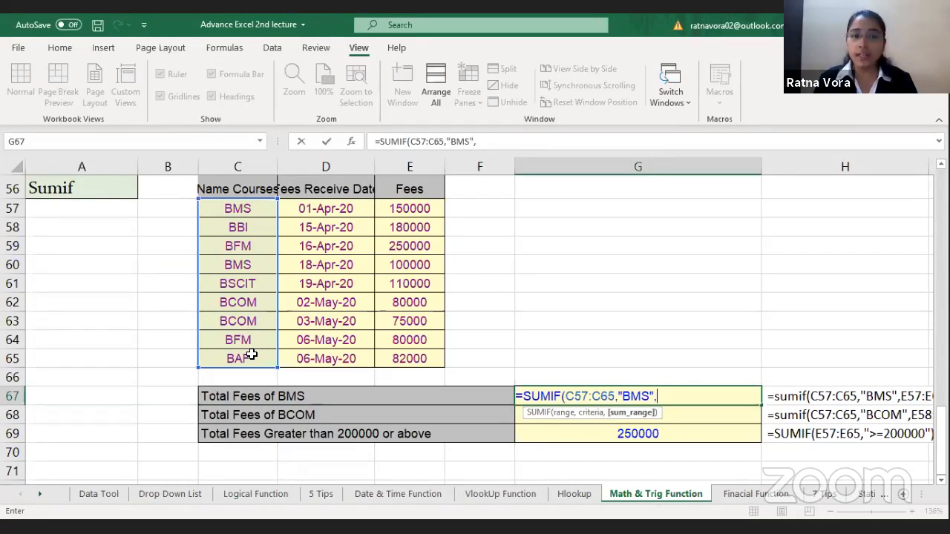
{"action": "left_click", "coordinate": [416, 210]}
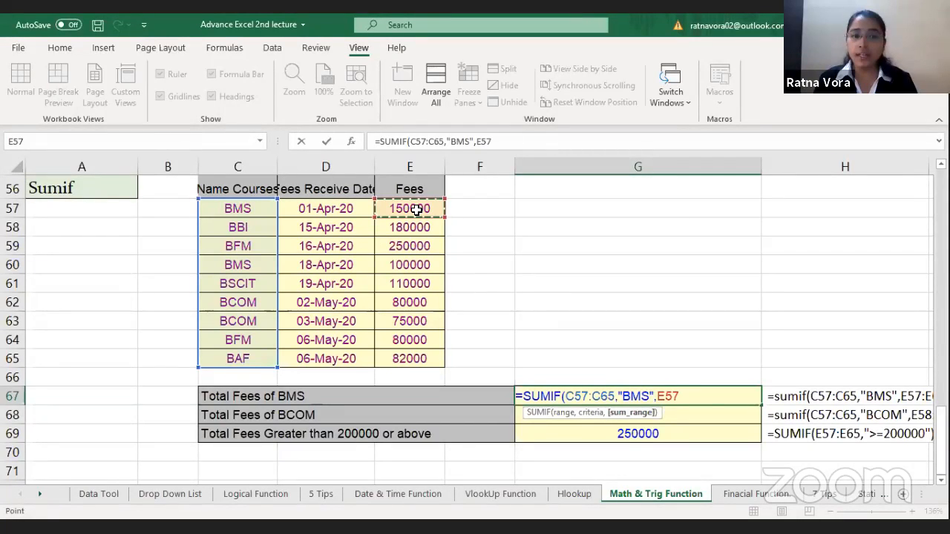
{"action": "left_click_drag", "start_coordinate": [416, 210], "coordinate": [419, 358]}
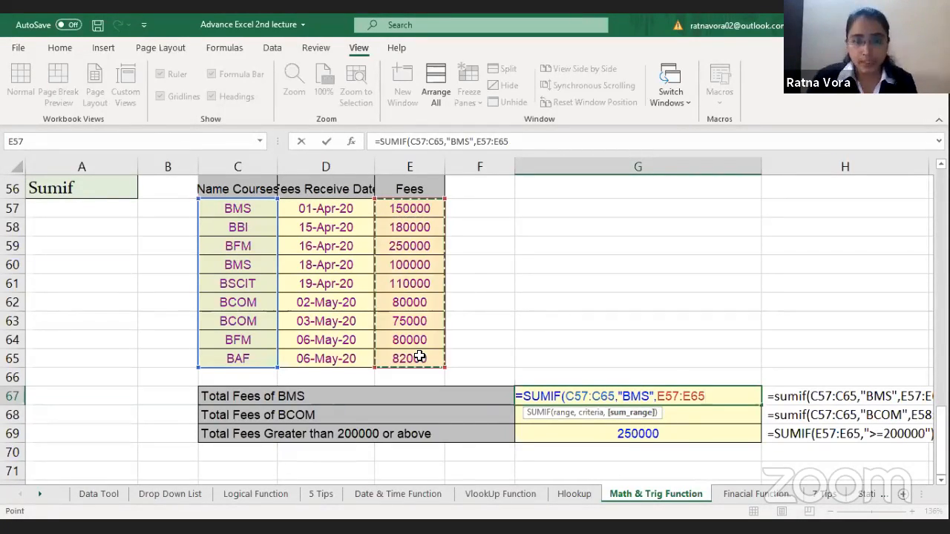
{"action": "type", "text": ")"}
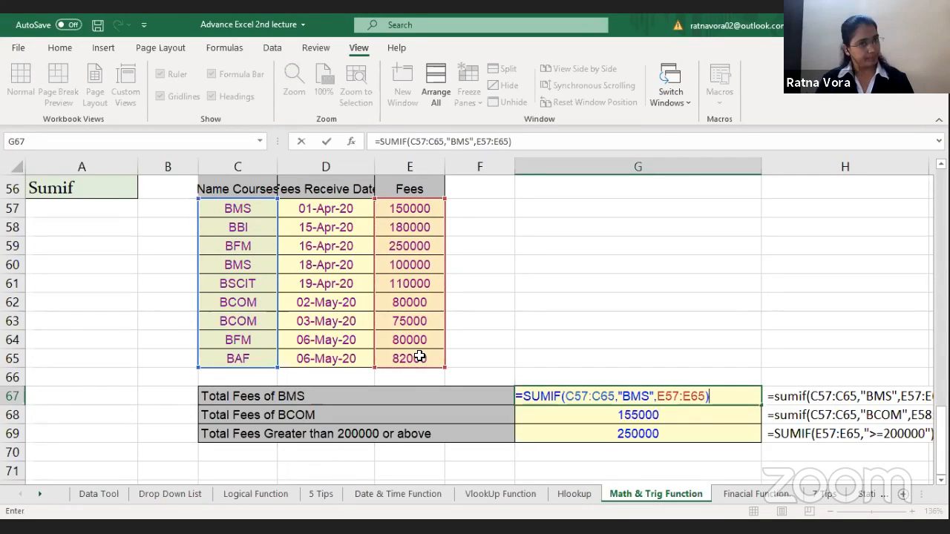
{"action": "key", "text": "Return"}
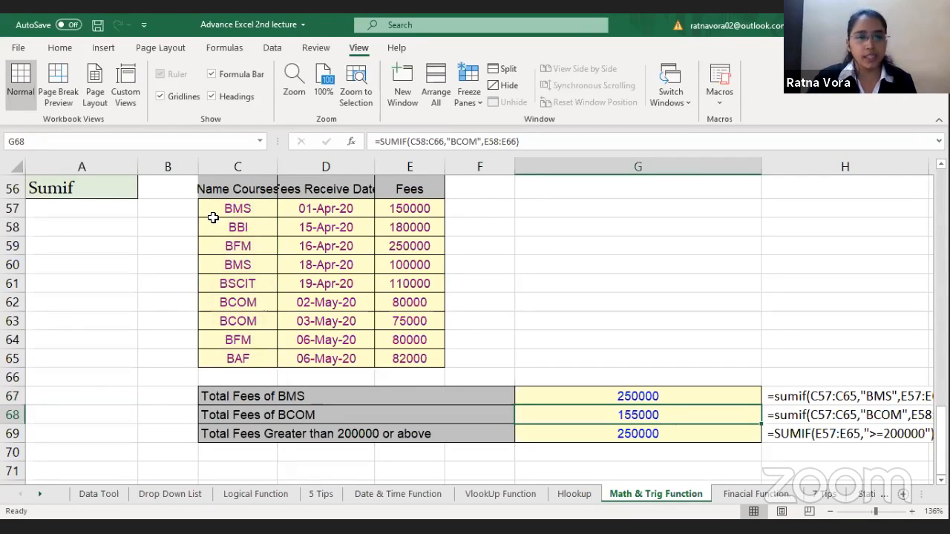
Step: Check the two BMS rows and their fees in the Sumif table against the BMS total
{"action": "left_click", "coordinate": [257, 207]}
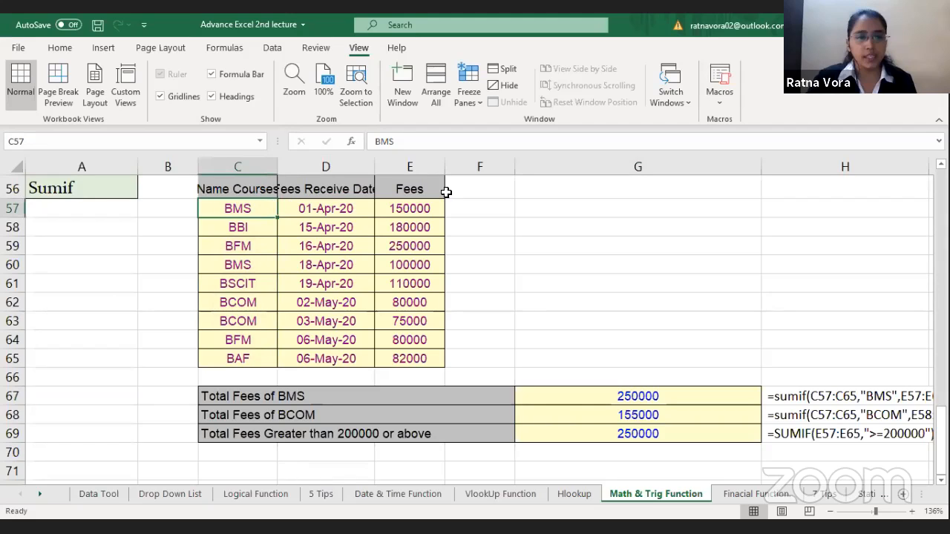
{"action": "left_click", "coordinate": [233, 266]}
{"action": "left_click", "coordinate": [411, 265]}
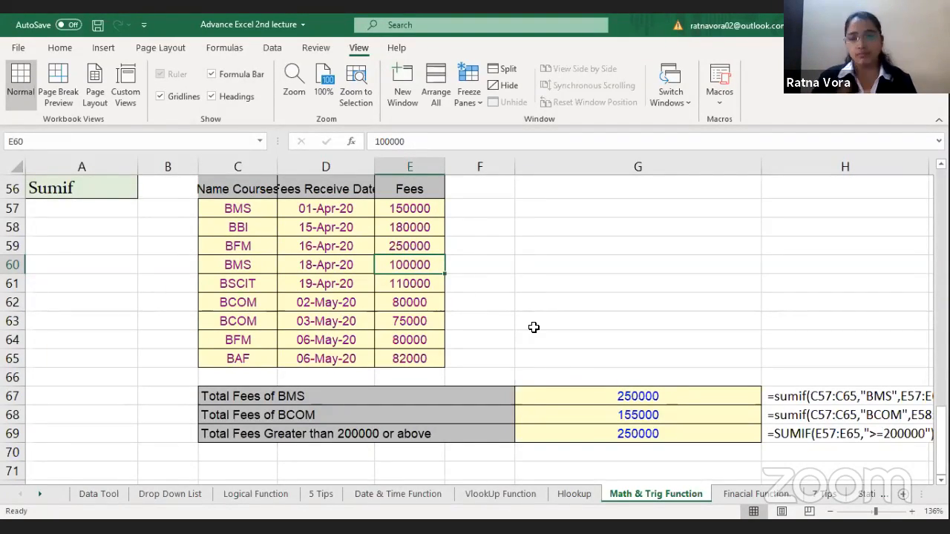
Step: Replace the Total Fees of BCOM formula in G68 with =SUMIF(C57:C65,"BCOM",E57:E65)
{"action": "key", "text": "Delete"}
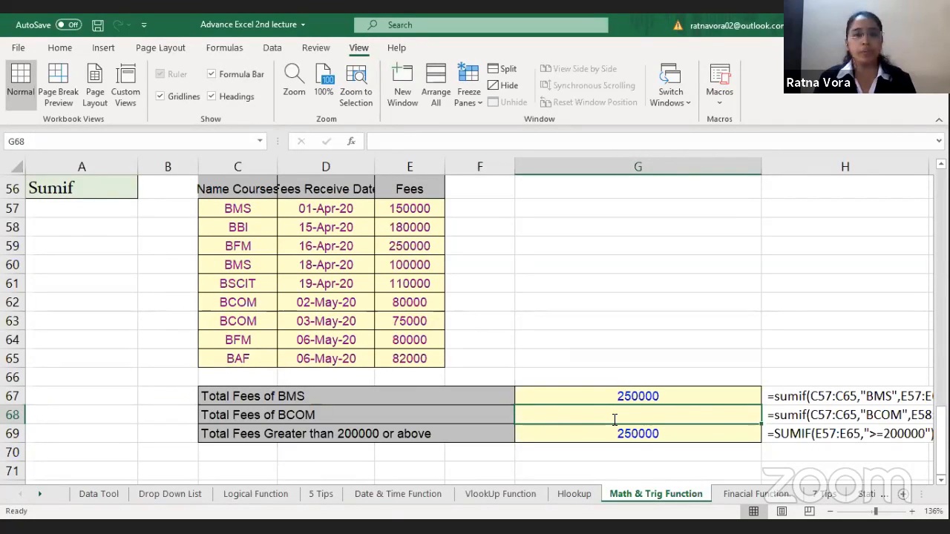
{"action": "type", "text": "="}
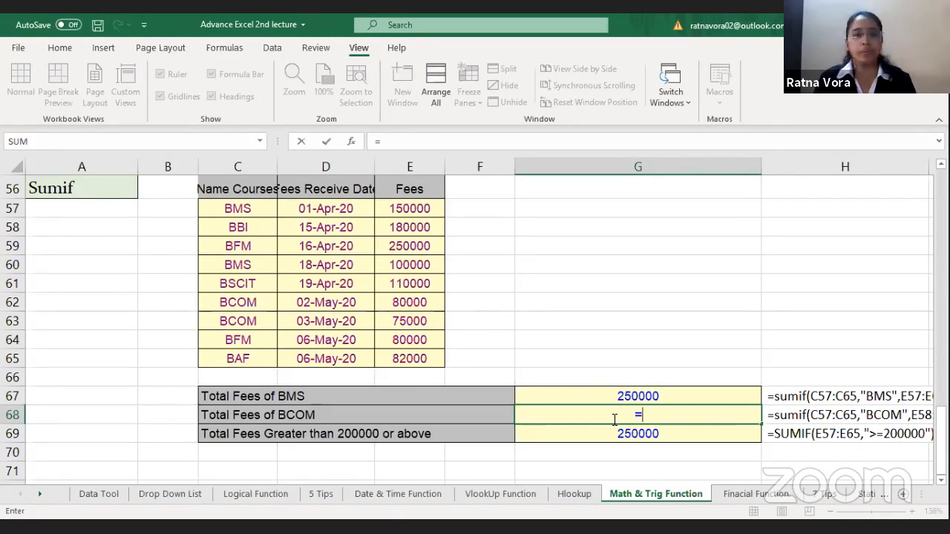
{"action": "type", "text": "SUMIF("}
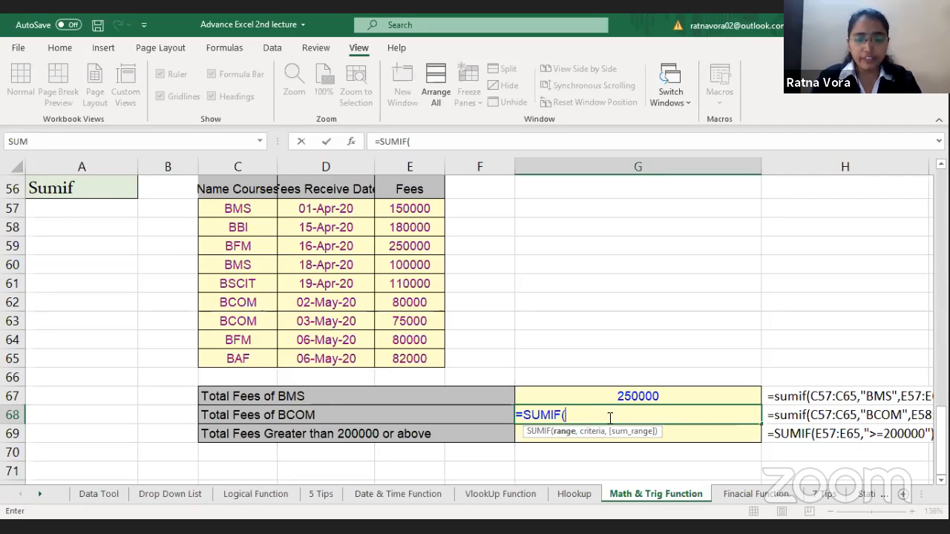
{"action": "left_click", "coordinate": [260, 207]}
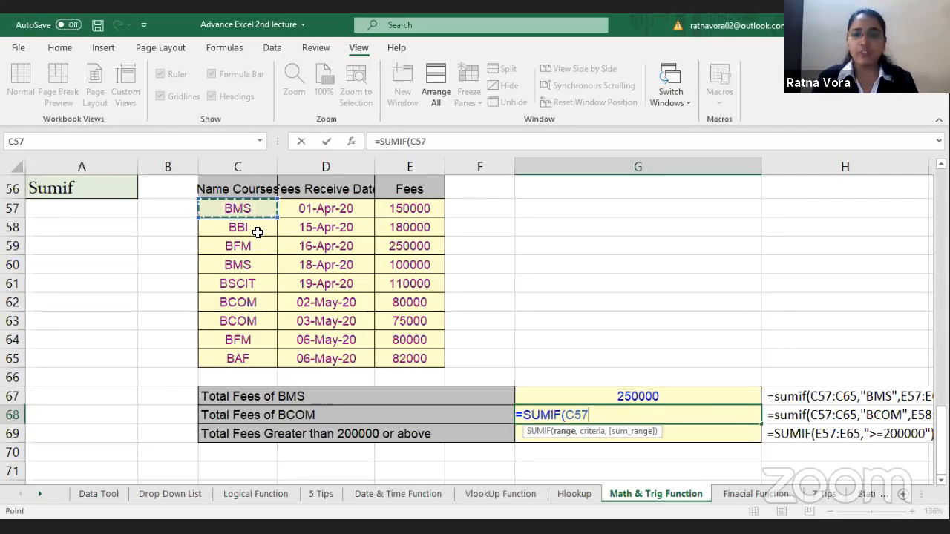
{"action": "left_click", "coordinate": [258, 353], "text": "shift"}
{"action": "type", "text": ","}
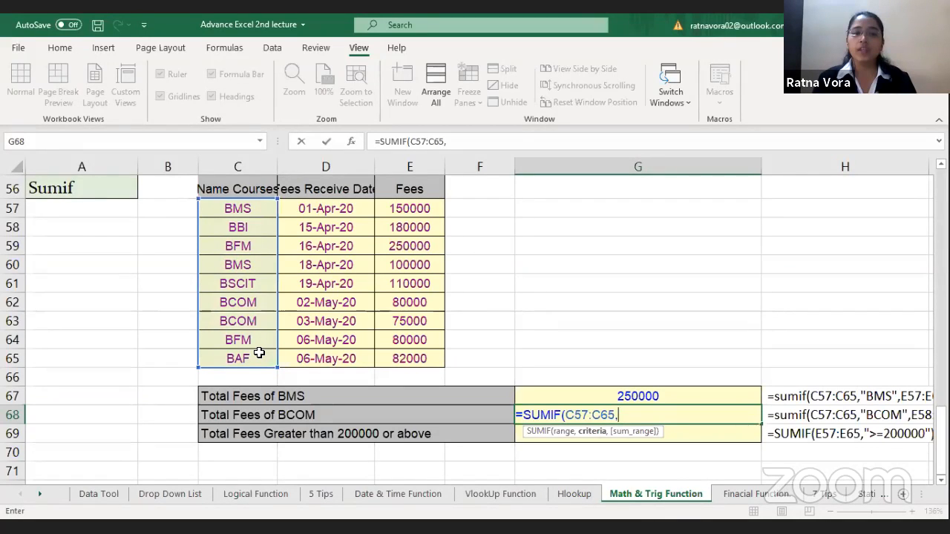
{"action": "type", "text": "\""}
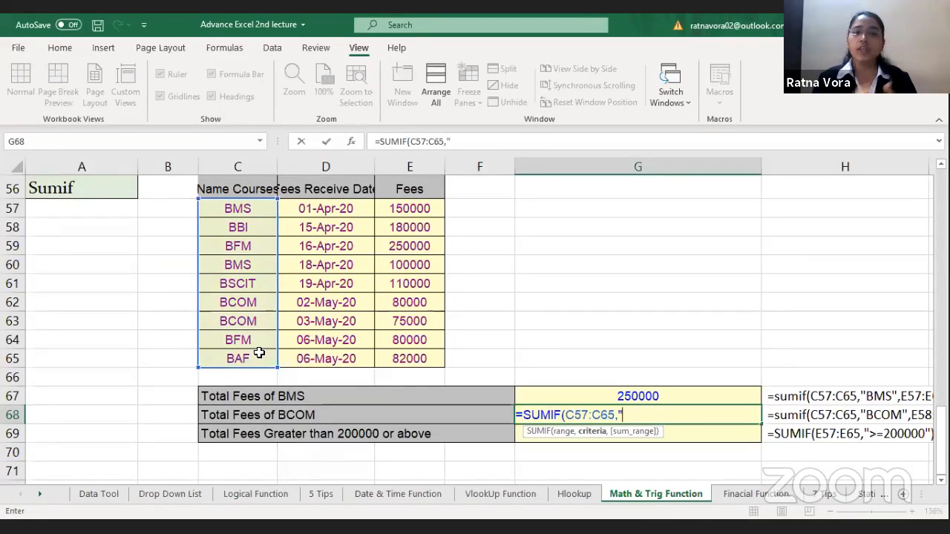
{"action": "type", "text": "BCOM\""}
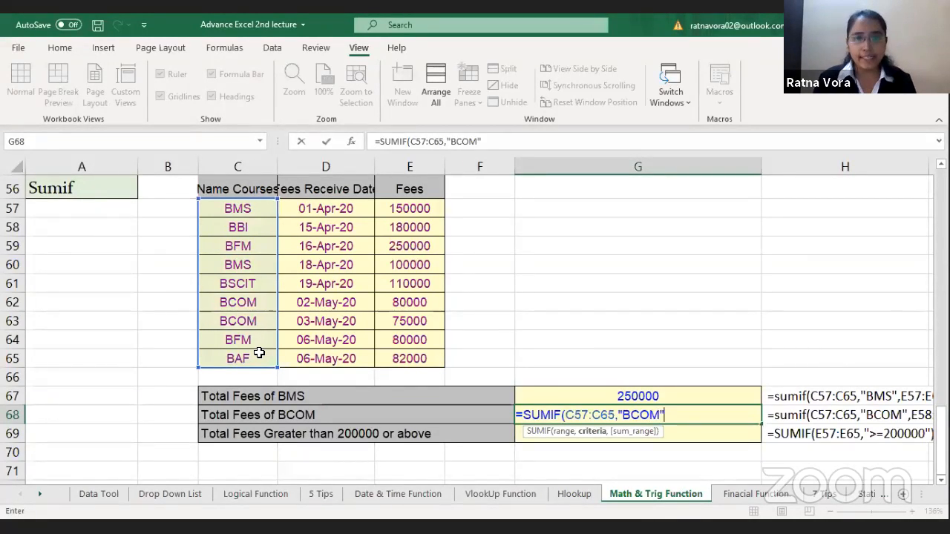
{"action": "type", "text": ","}
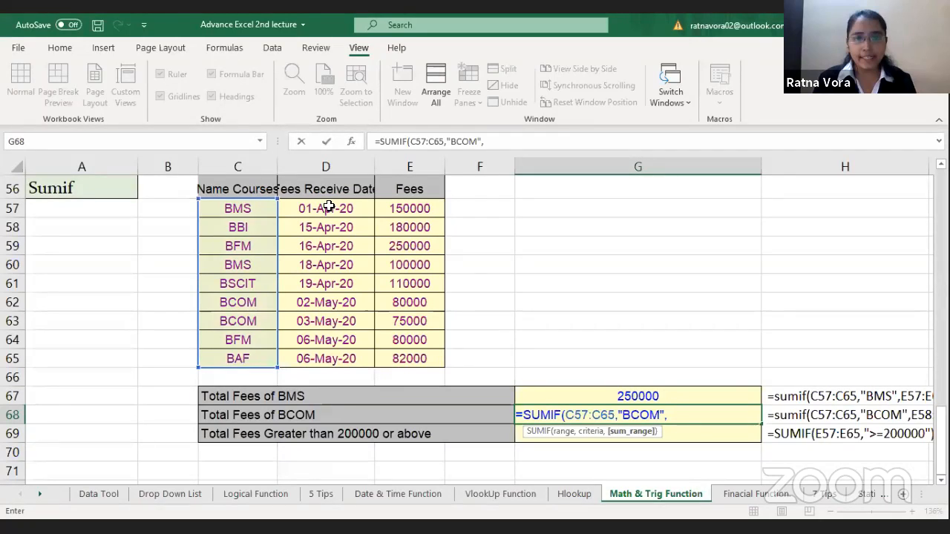
{"action": "left_click", "coordinate": [406, 211]}
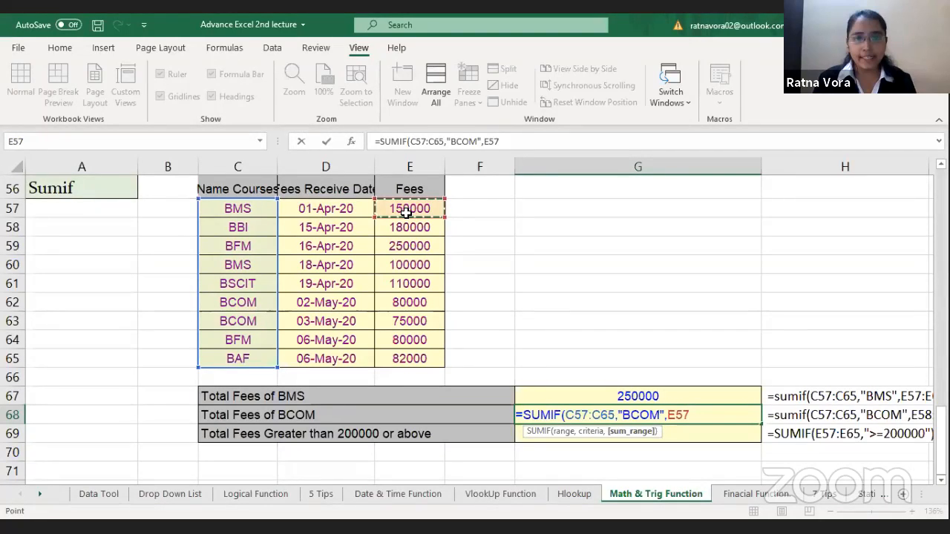
{"action": "left_click_drag", "start_coordinate": [406, 212], "coordinate": [401, 360]}
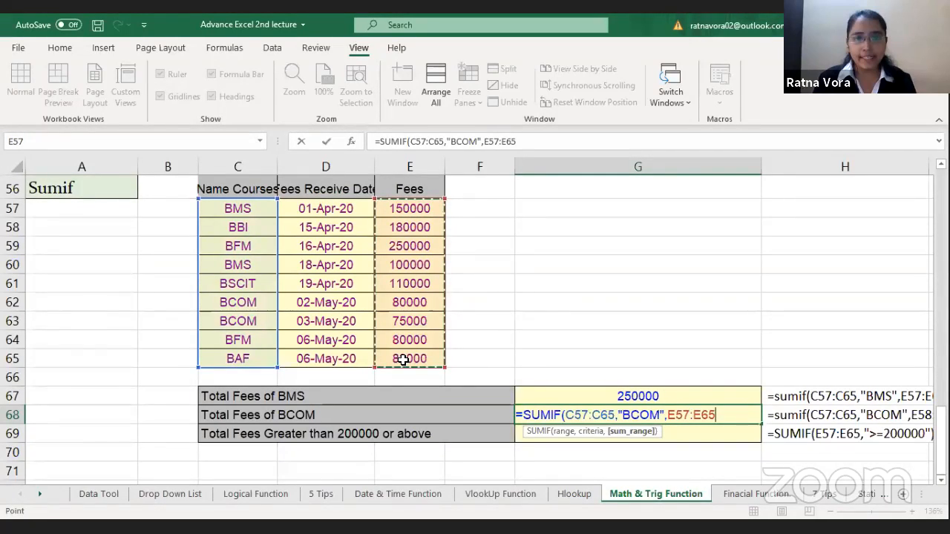
{"action": "type", "text": ")"}
{"action": "key", "text": "Return"}
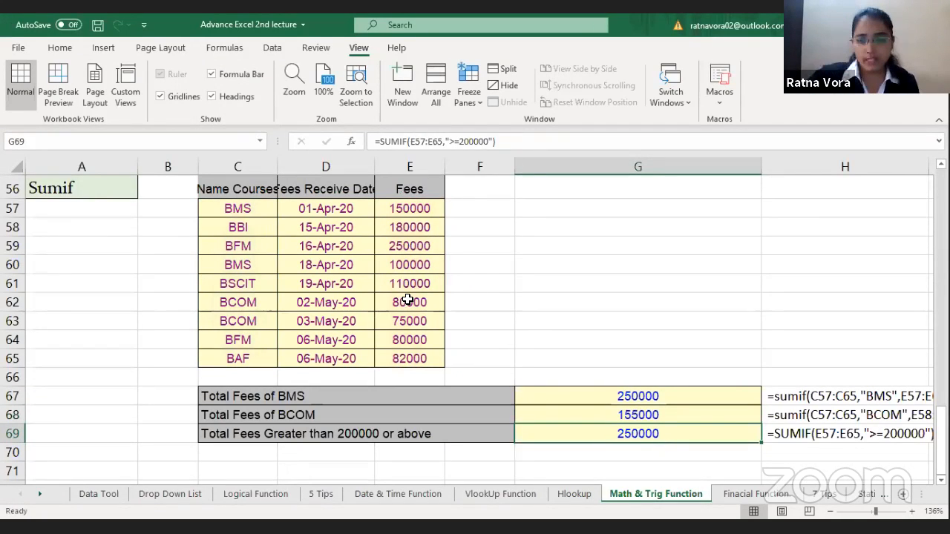
Step: Check the two BCOM fees in E62:E63 against the Total Fees of BCOM formula in G68
{"action": "left_click_drag", "start_coordinate": [407, 306], "coordinate": [407, 320]}
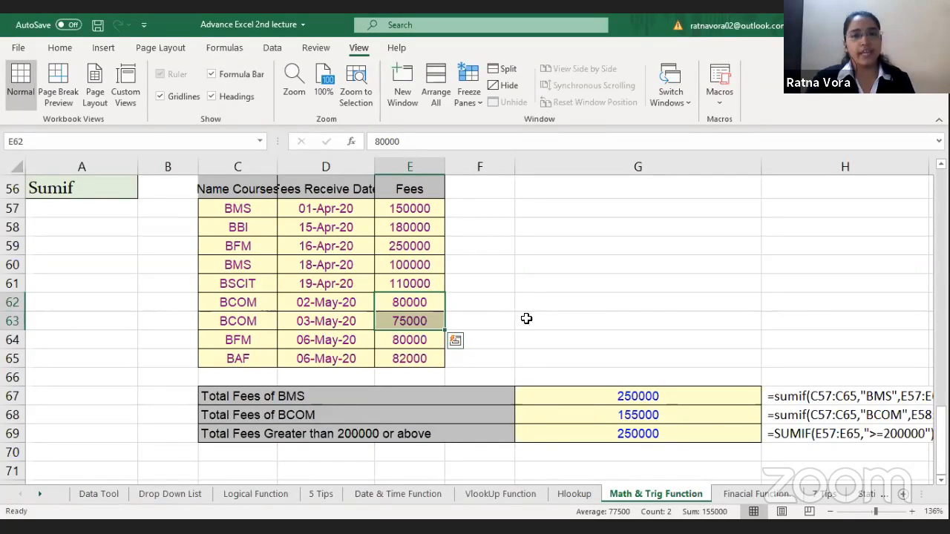
{"action": "left_click", "coordinate": [578, 345]}
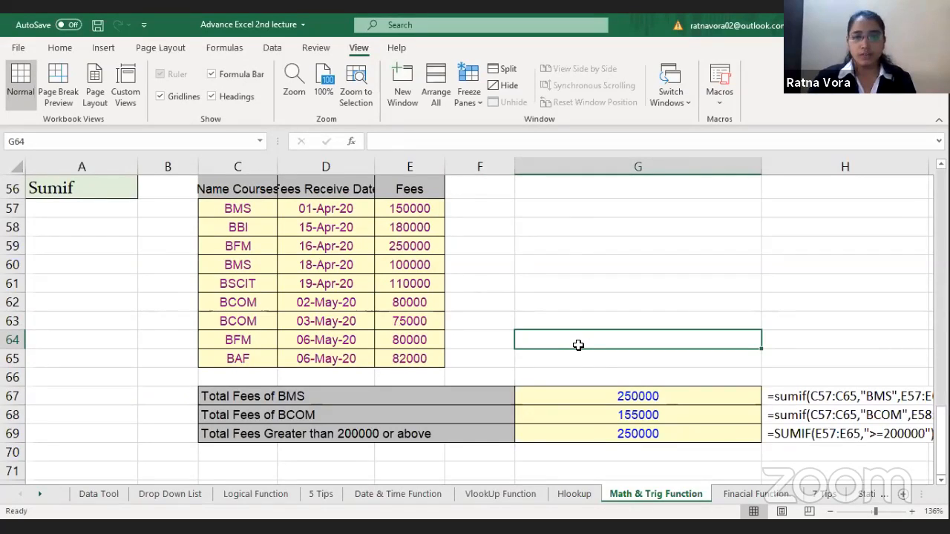
{"action": "left_click", "coordinate": [684, 419]}
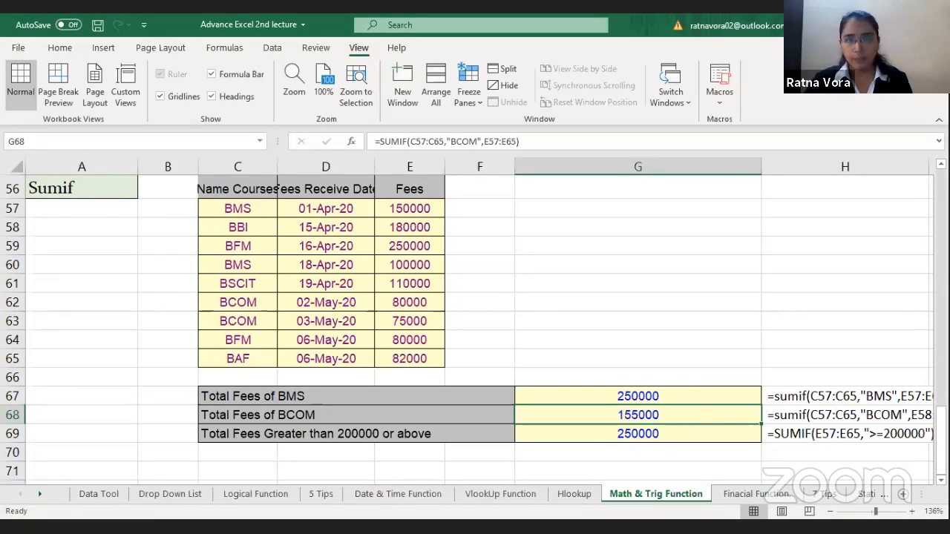
Step: Go to the Finacial Function sheet containing the loan payment table
{"action": "left_click", "coordinate": [727, 494]}
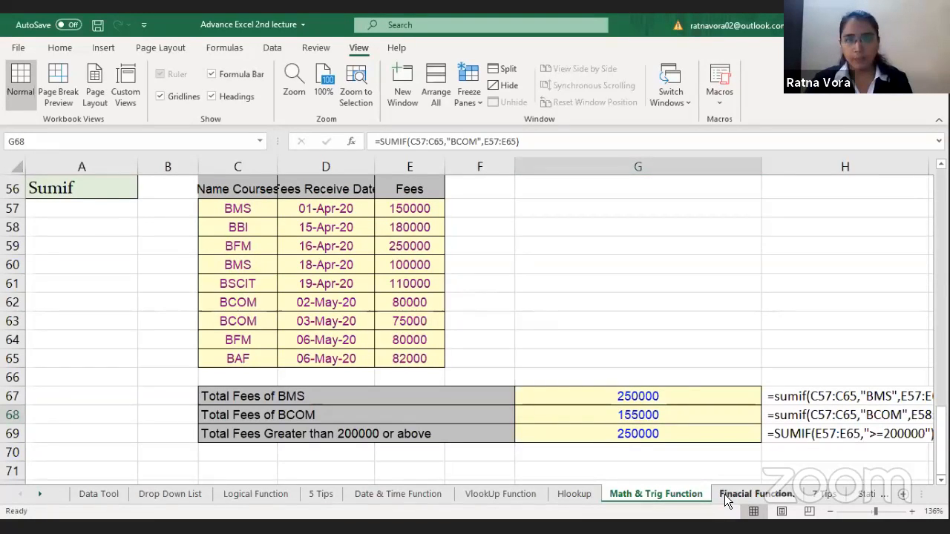
{"action": "left_click", "coordinate": [882, 496]}
{"action": "left_click", "coordinate": [883, 495]}
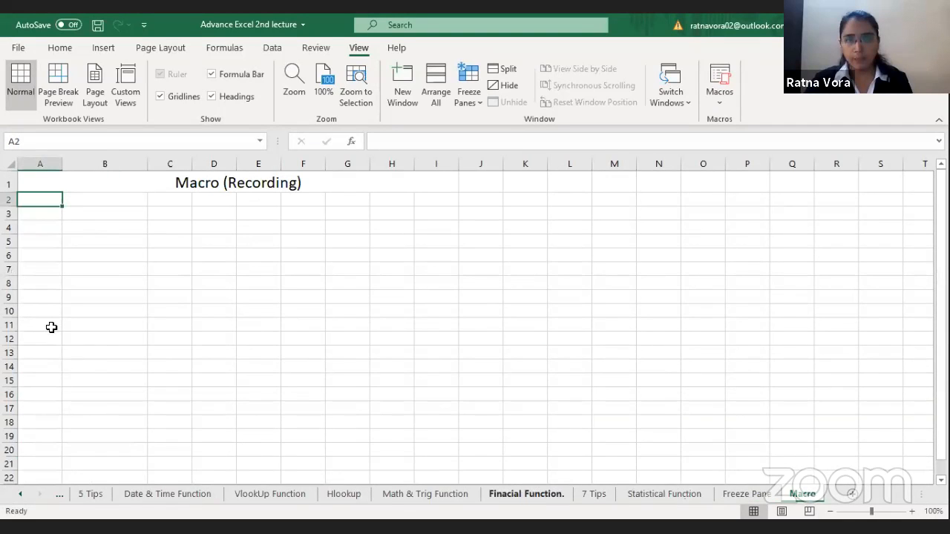
{"action": "key", "text": "ctrl+Page_Up"}
{"action": "key", "text": "ctrl+Page_Up"}
{"action": "key", "text": "ctrl+Page_Up"}
{"action": "key", "text": "ctrl+Page_Up"}
{"action": "left_click", "coordinate": [124, 286]}
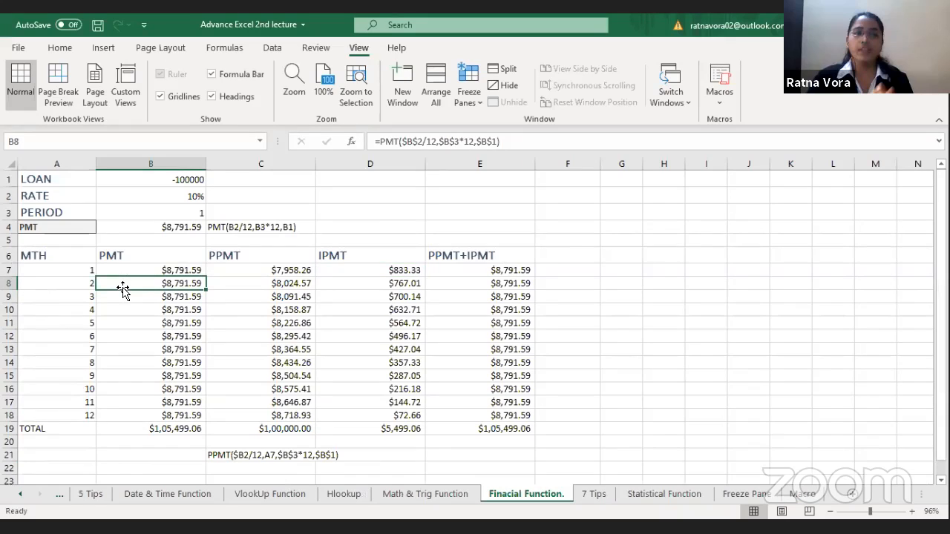
Step: Examine the LOAN, RATE and PERIOD inputs in B1:B3 and the PMT formula in B4
{"action": "left_click", "coordinate": [179, 177]}
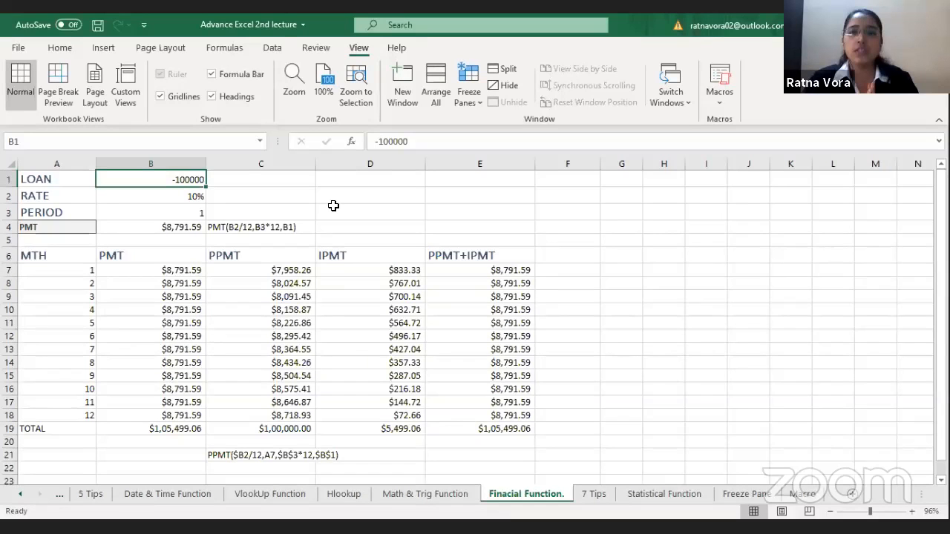
{"action": "left_click", "coordinate": [158, 197]}
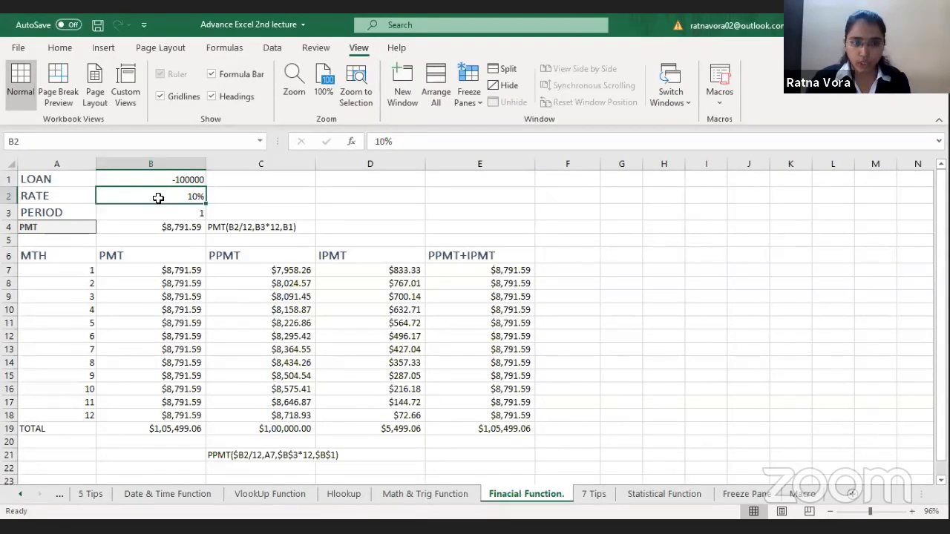
{"action": "left_click", "coordinate": [175, 211]}
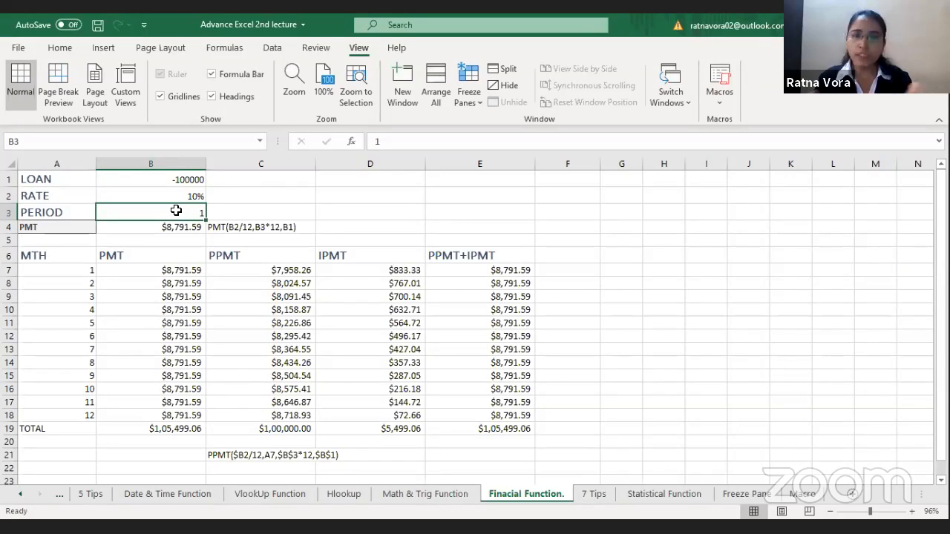
{"action": "key", "text": "Down"}
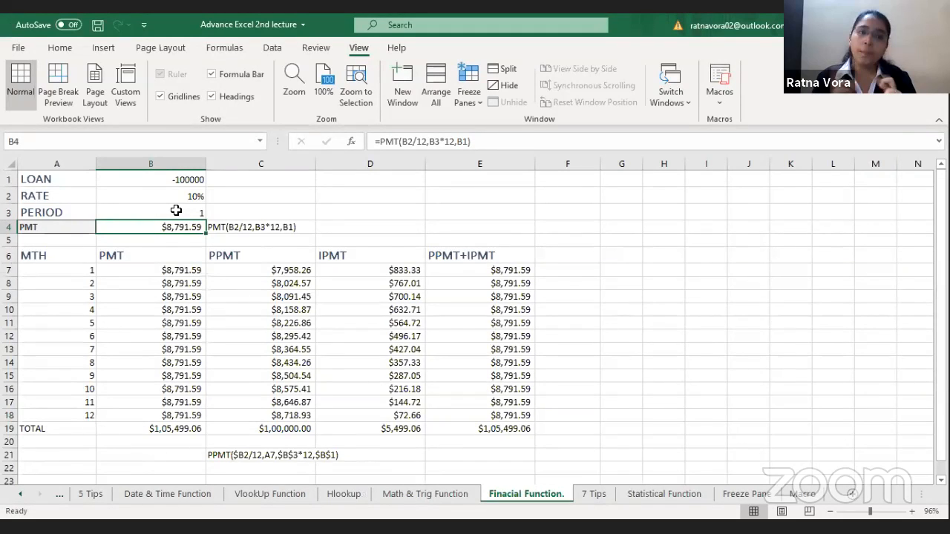
Step: Clear the PMT formula in B4 and re-enter it as =PMT(B2/12,B3*12,B1)
{"action": "key", "text": "Delete"}
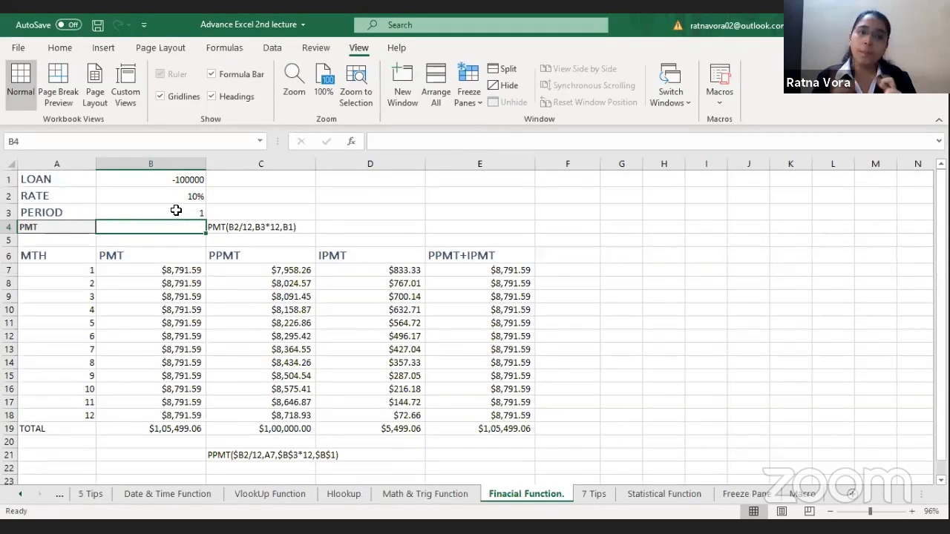
{"action": "type", "text": "=P"}
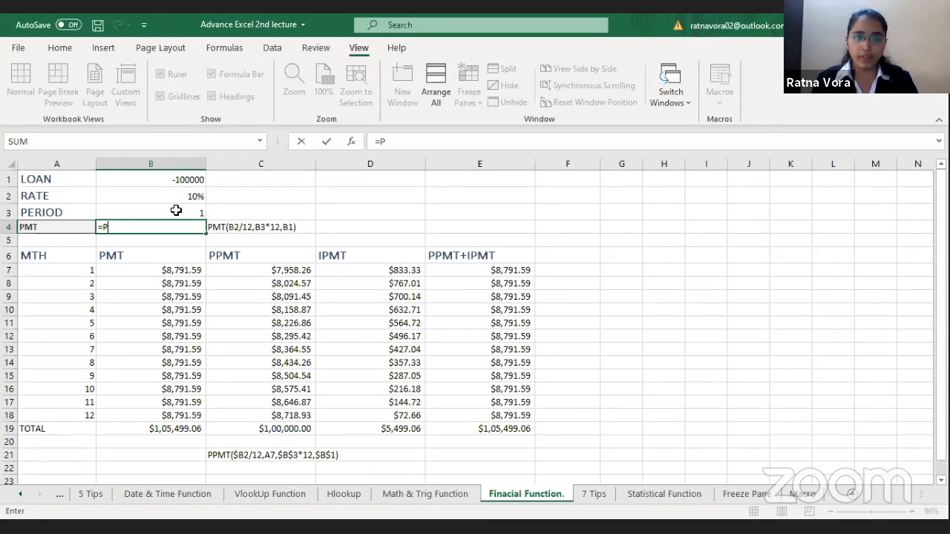
{"action": "type", "text": "MT("}
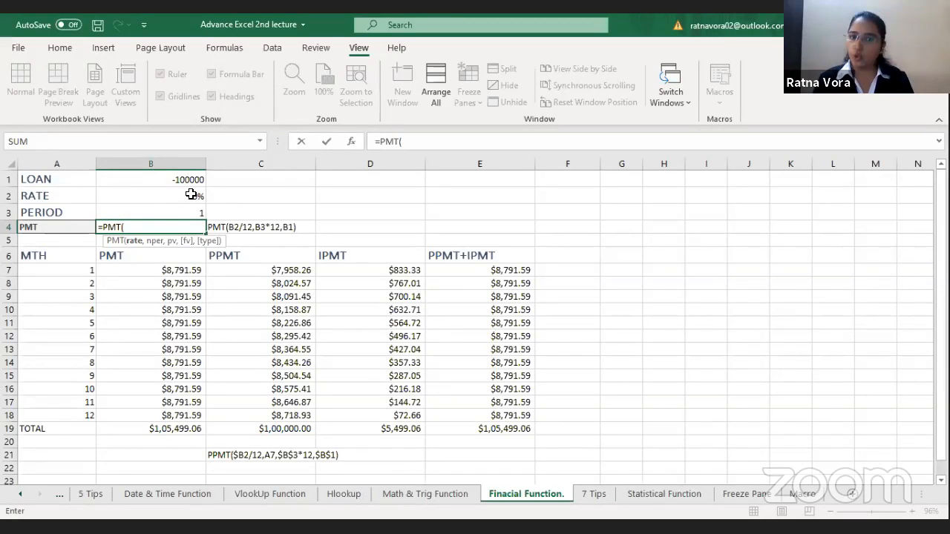
{"action": "left_click", "coordinate": [191, 194]}
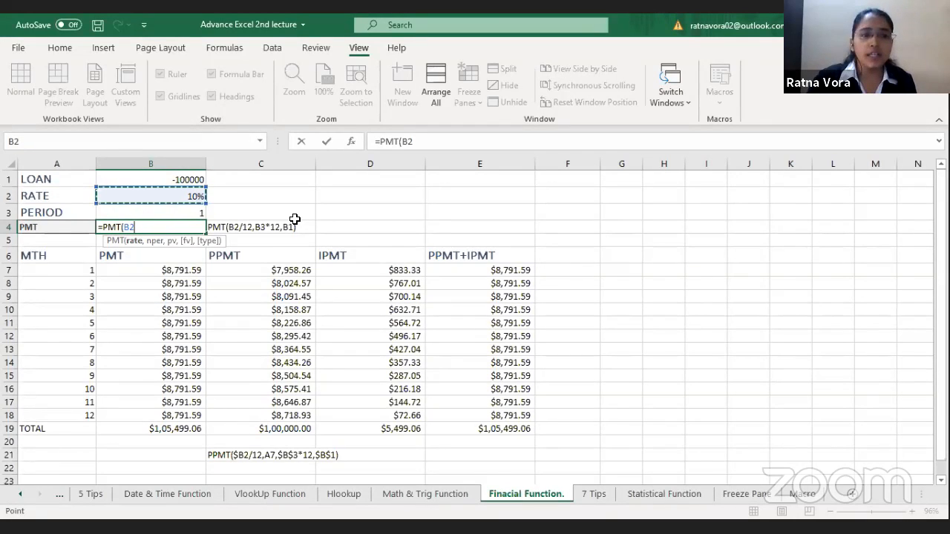
{"action": "type", "text": "/"}
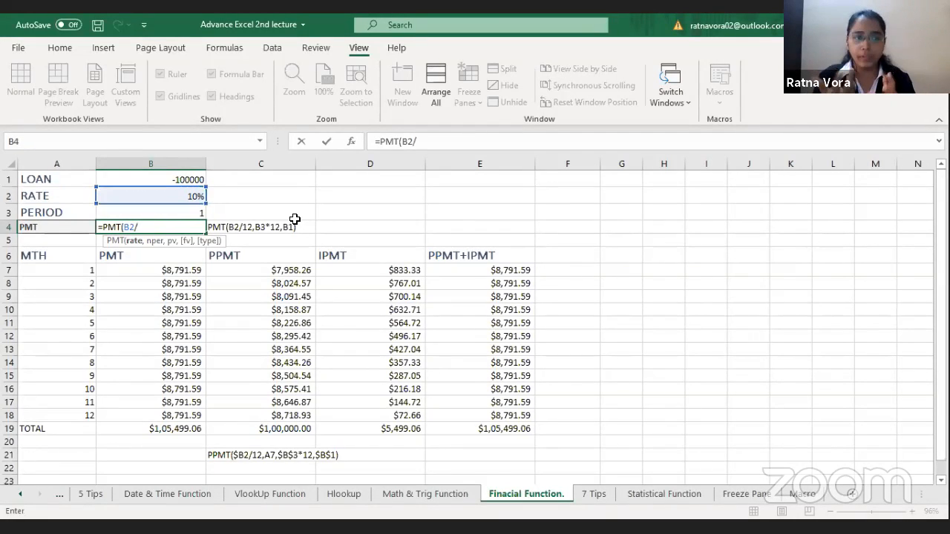
{"action": "type", "text": "12"}
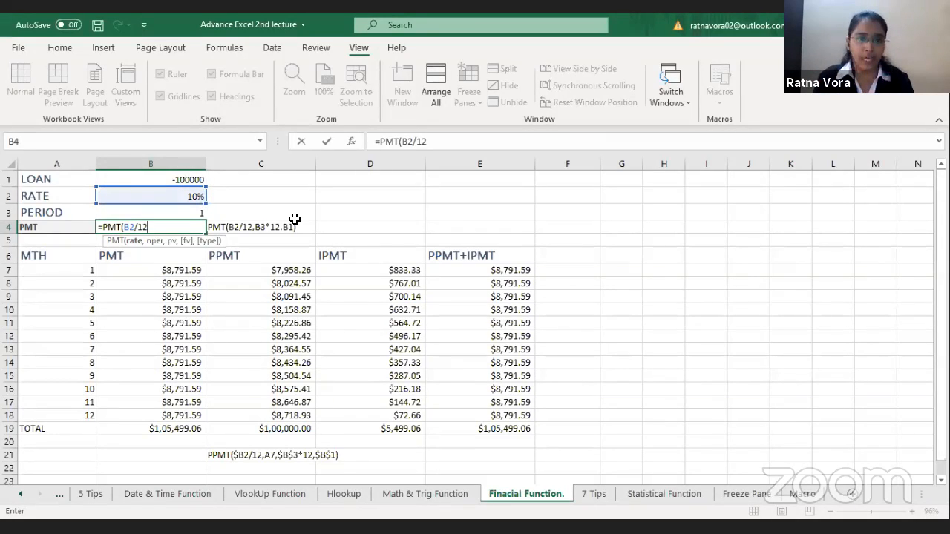
{"action": "type", "text": ","}
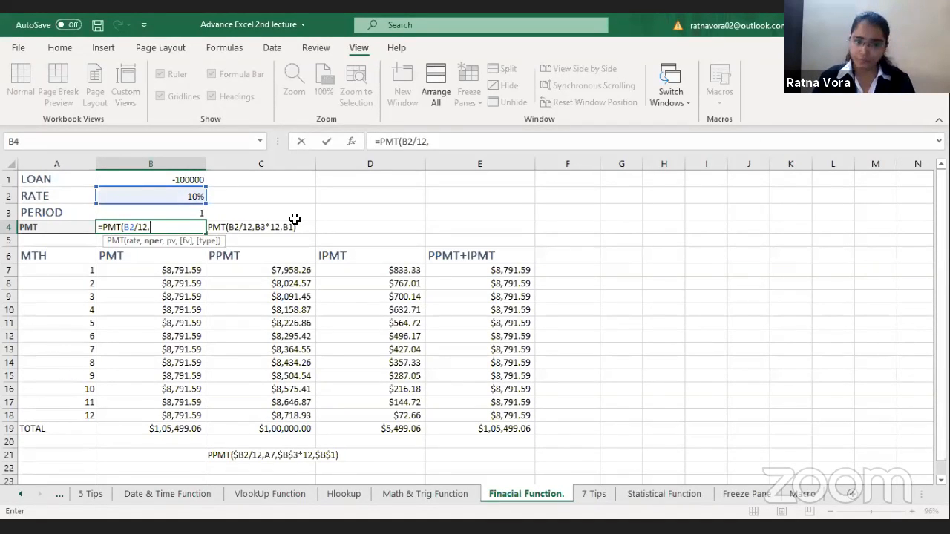
{"action": "left_click", "coordinate": [181, 213]}
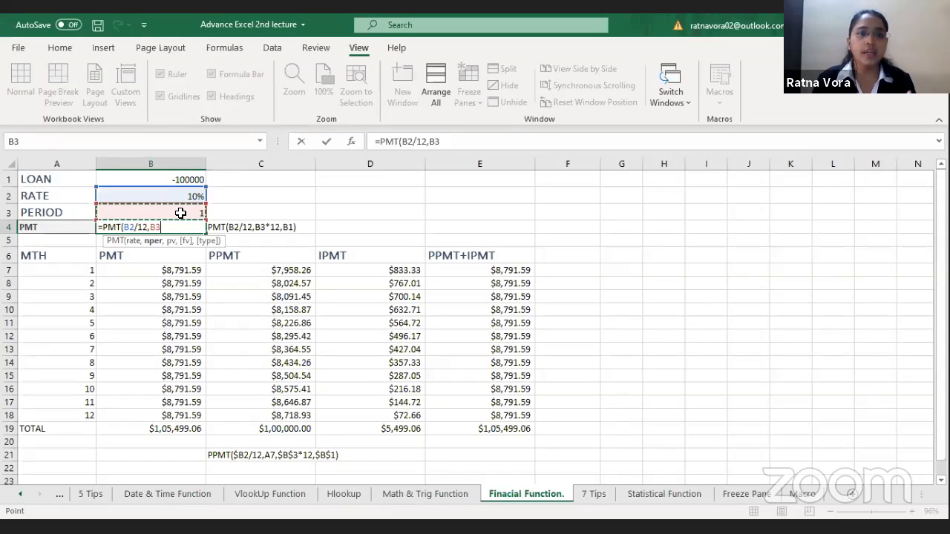
{"action": "type", "text": "*12,"}
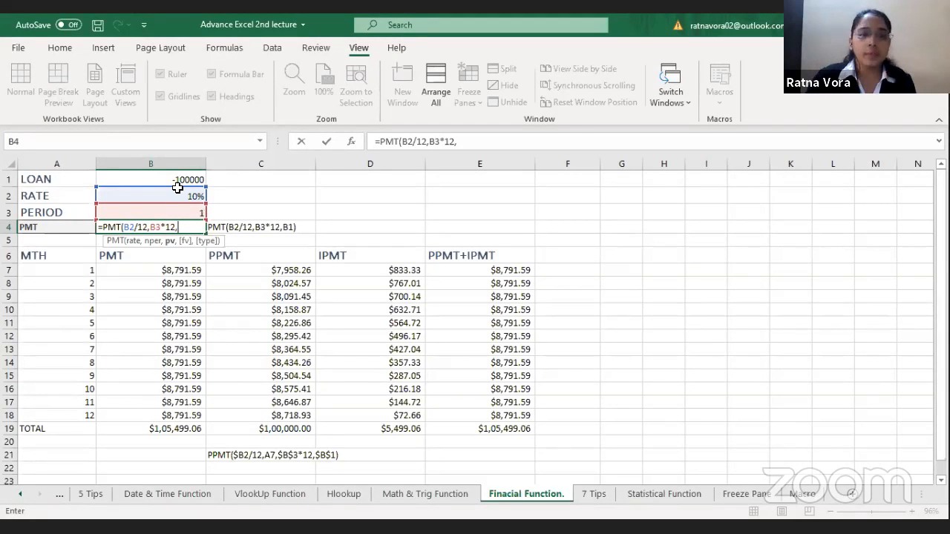
{"action": "left_click", "coordinate": [176, 180]}
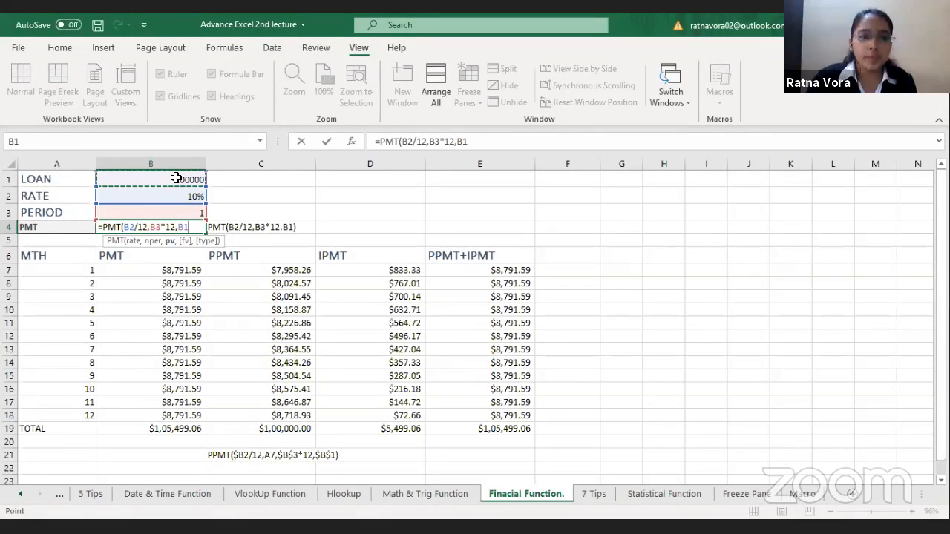
{"action": "key", "text": "Return"}
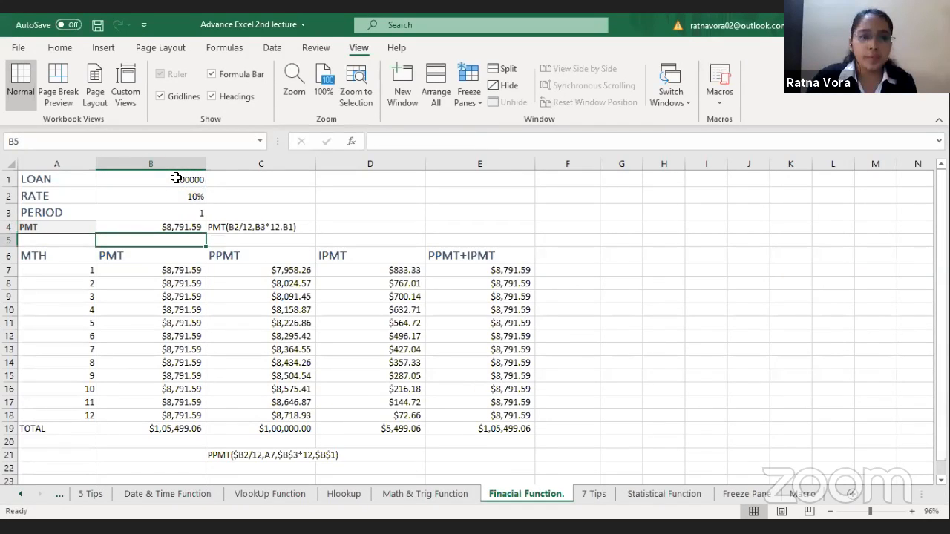
Step: Review the PMT formula in B4 and the month 1 PMT, PPMT and IPMT formulas in B7:D7
{"action": "left_click", "coordinate": [162, 230]}
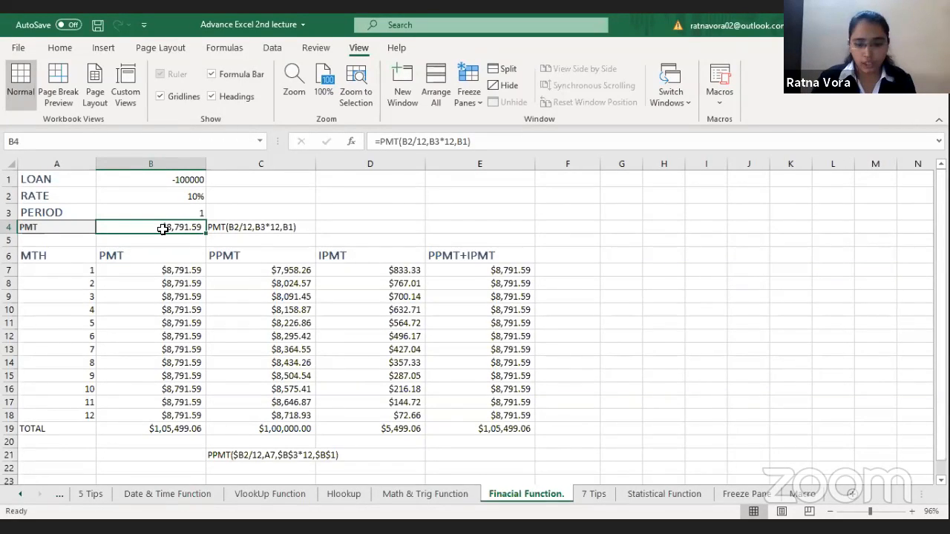
{"action": "left_click", "coordinate": [172, 270]}
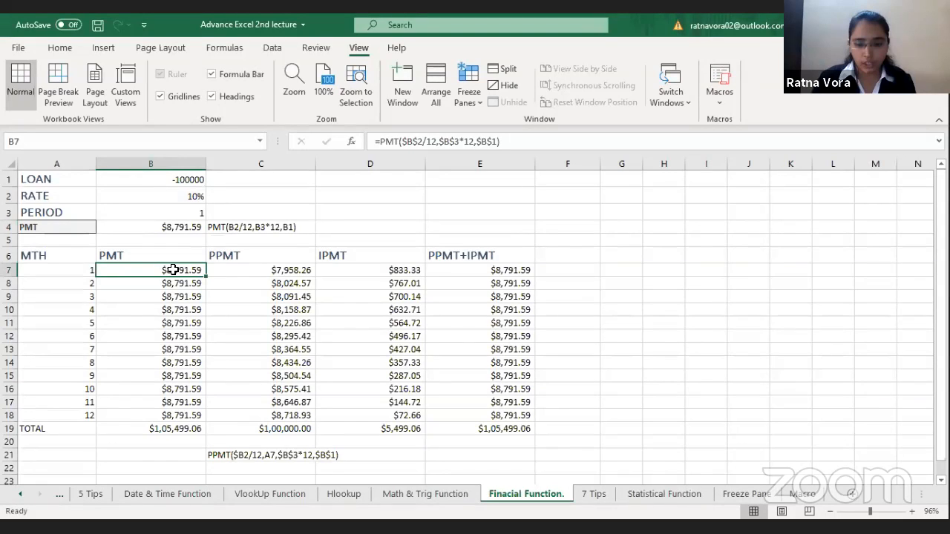
{"action": "left_click", "coordinate": [236, 271]}
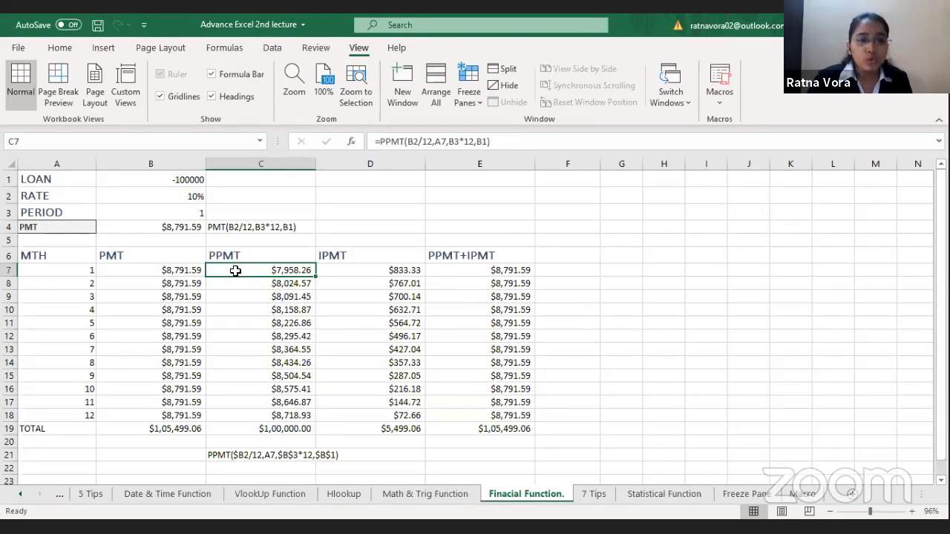
{"action": "left_click", "coordinate": [350, 270]}
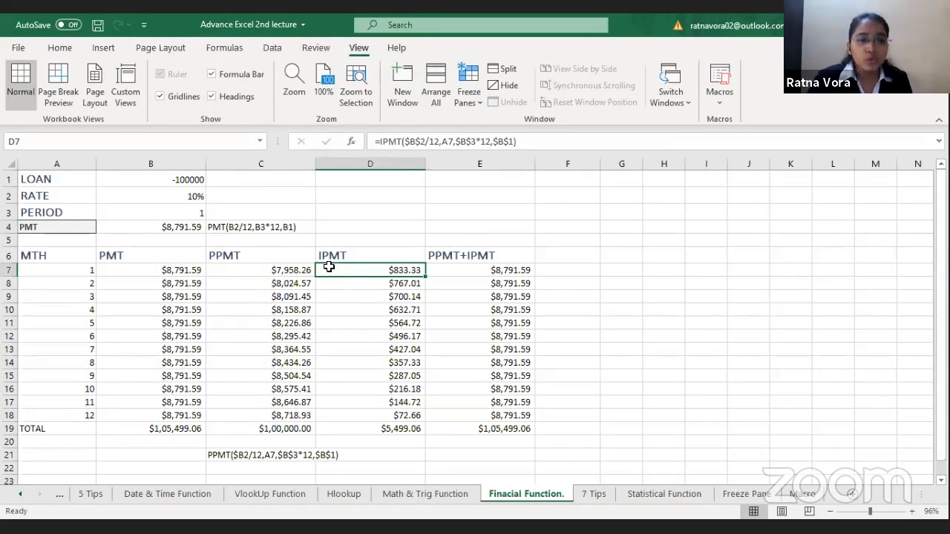
Step: Clear the month 1 PPMT formula in C7 and re-enter it as =PPMT(B2/12,A7,B3*12,B1)
{"action": "left_click", "coordinate": [285, 272]}
{"action": "key", "text": "Delete"}
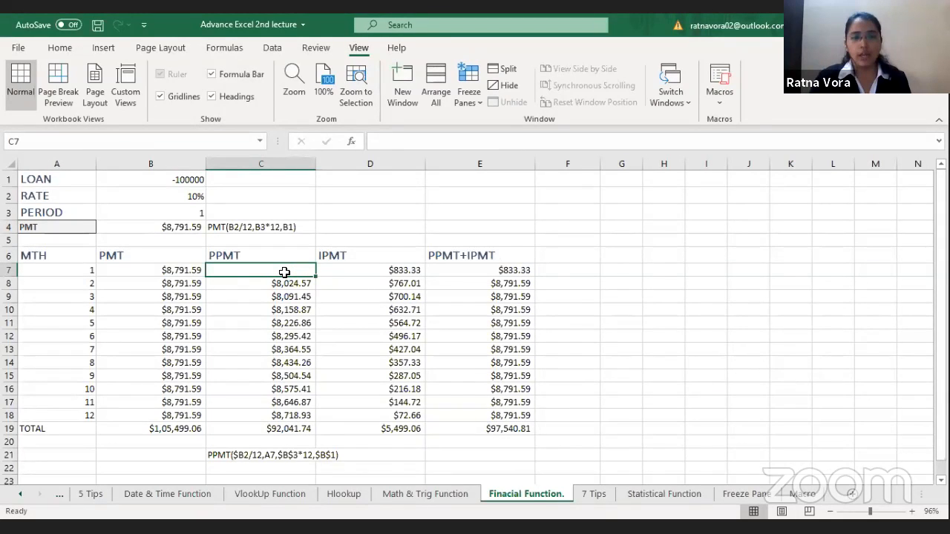
{"action": "type", "text": "="}
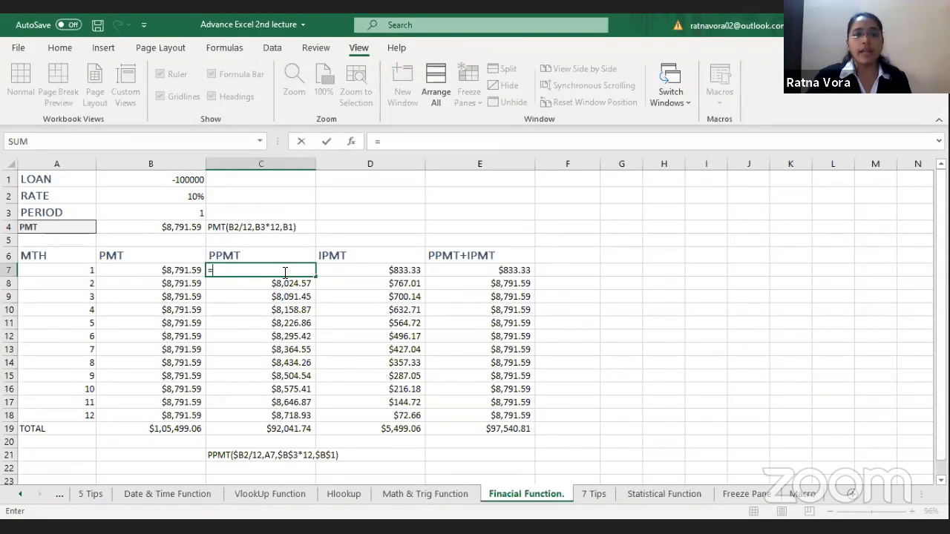
{"action": "type", "text": "PPMT"}
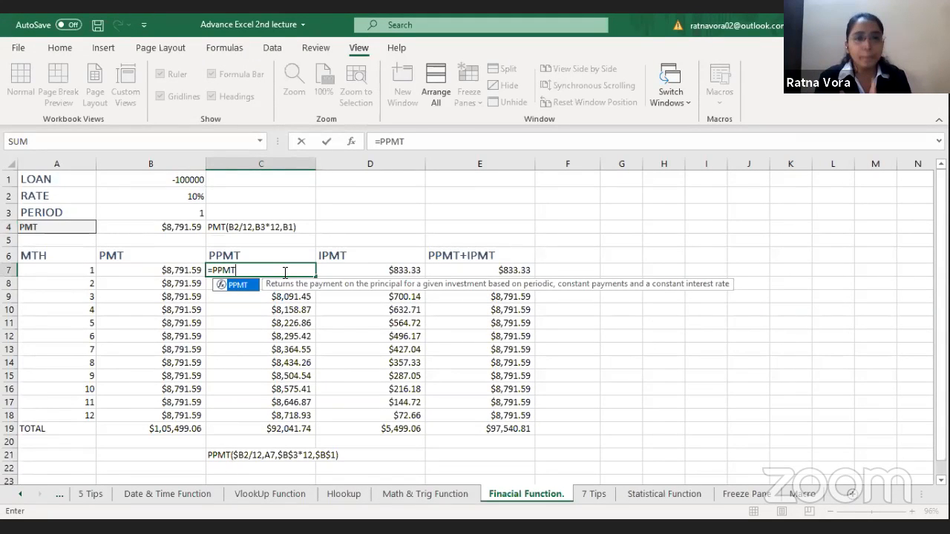
{"action": "type", "text": "("}
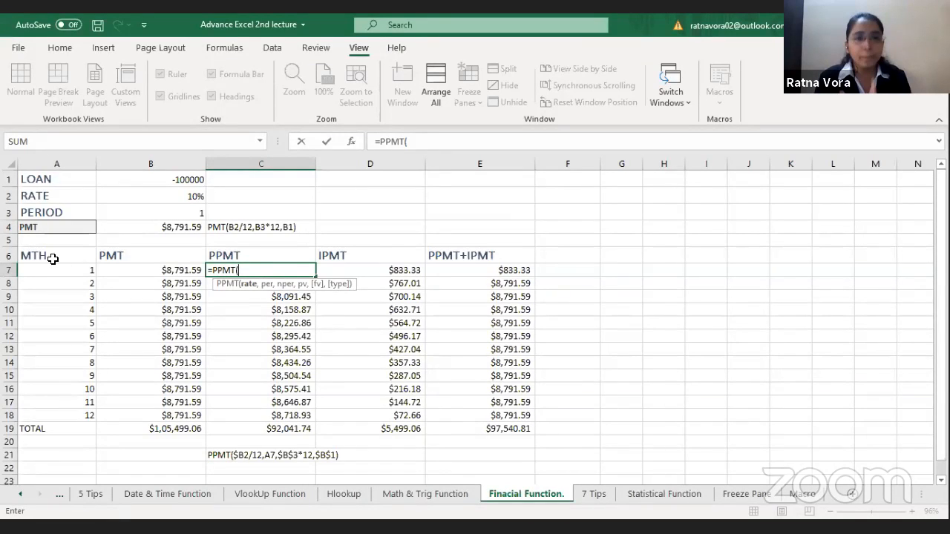
{"action": "left_click", "coordinate": [182, 197]}
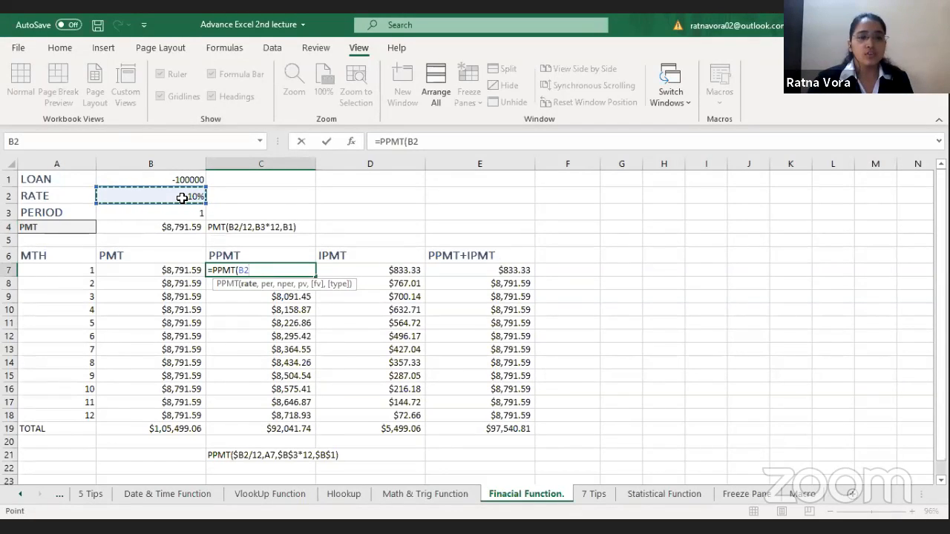
{"action": "type", "text": "/12"}
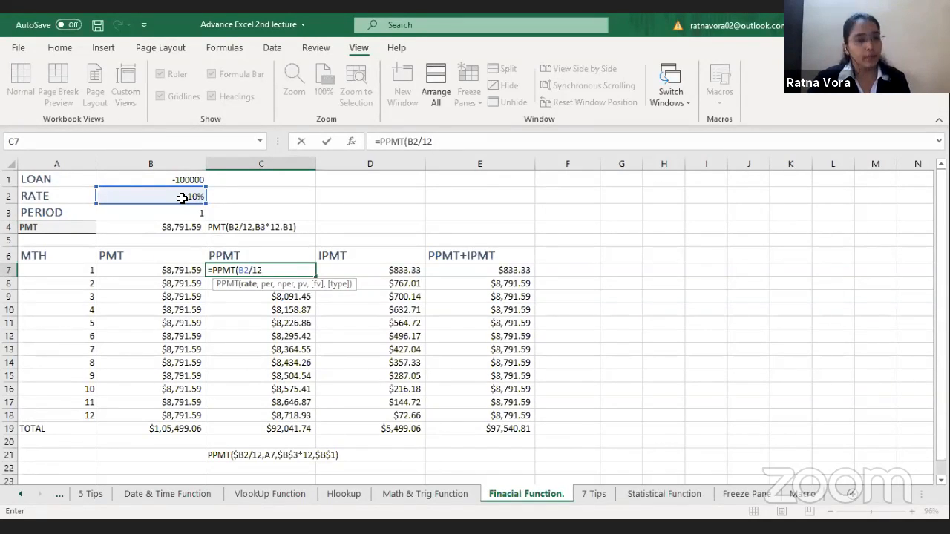
{"action": "type", "text": ","}
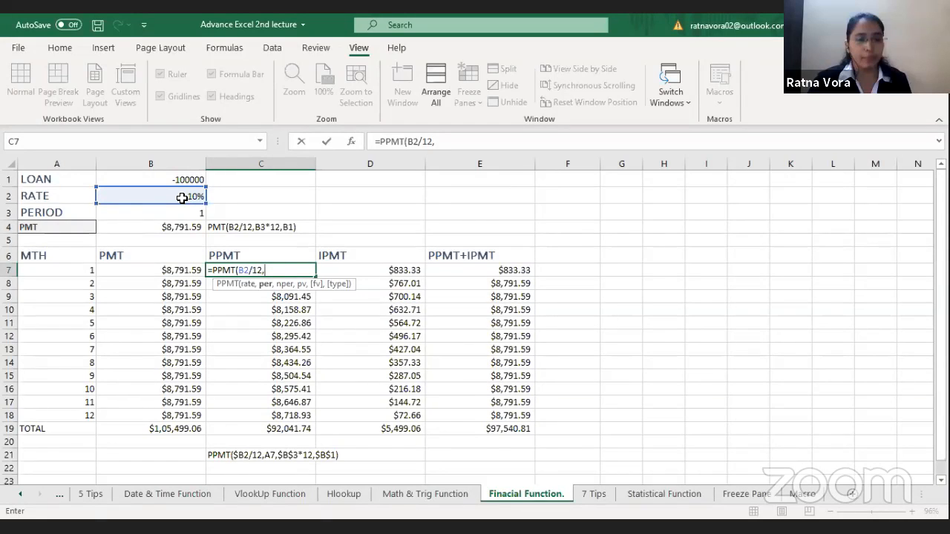
{"action": "left_click", "coordinate": [63, 271]}
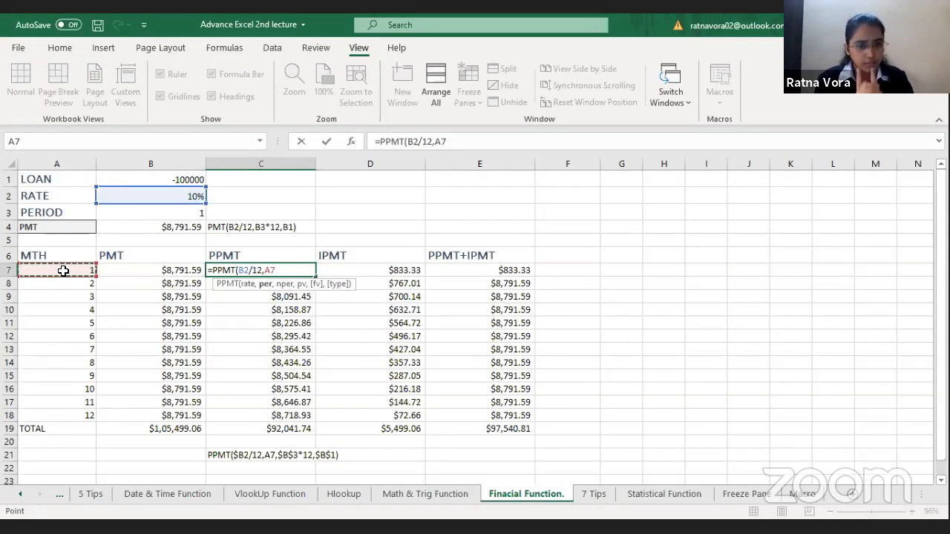
{"action": "type", "text": ","}
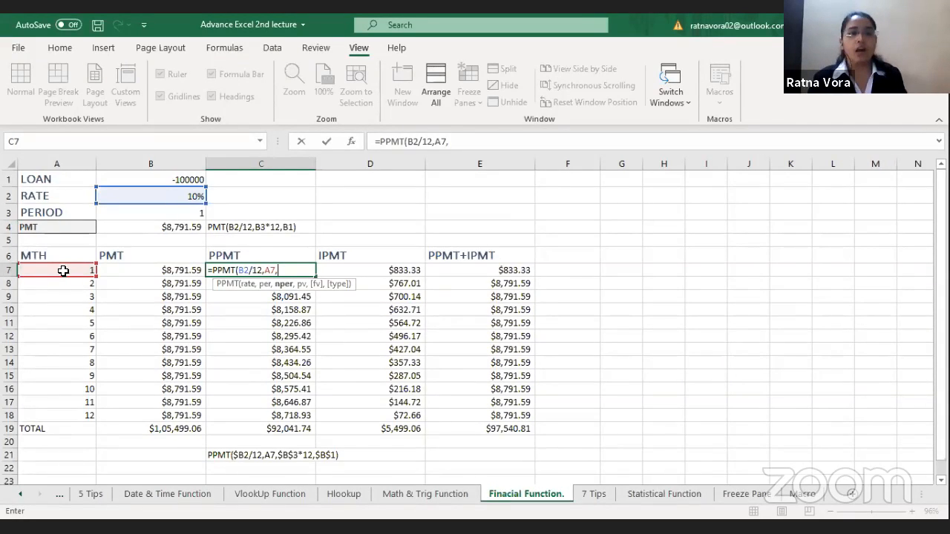
{"action": "left_click", "coordinate": [176, 215]}
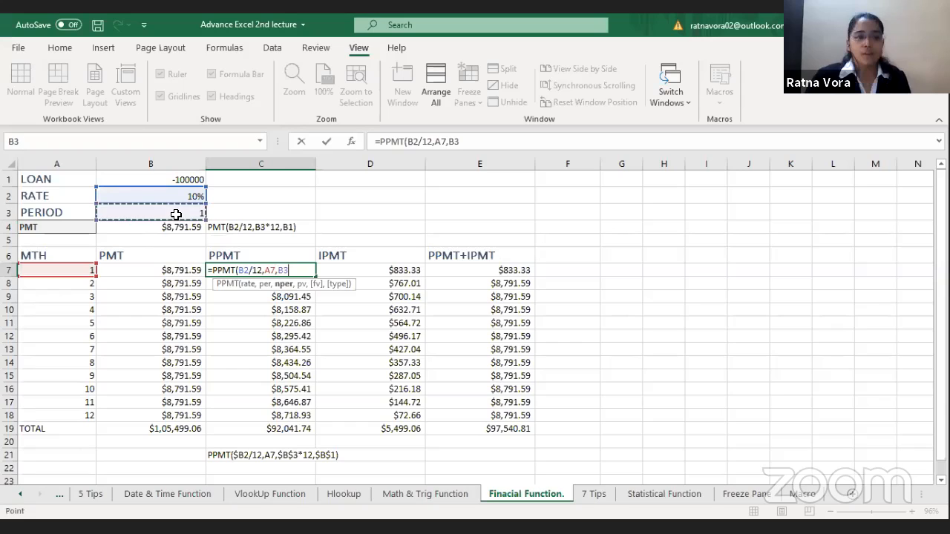
{"action": "type", "text": "*12"}
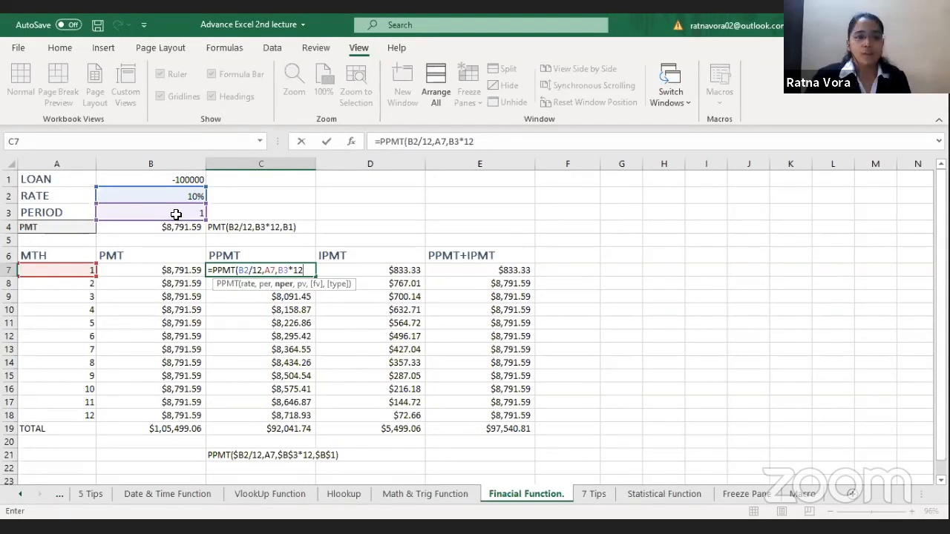
{"action": "type", "text": ","}
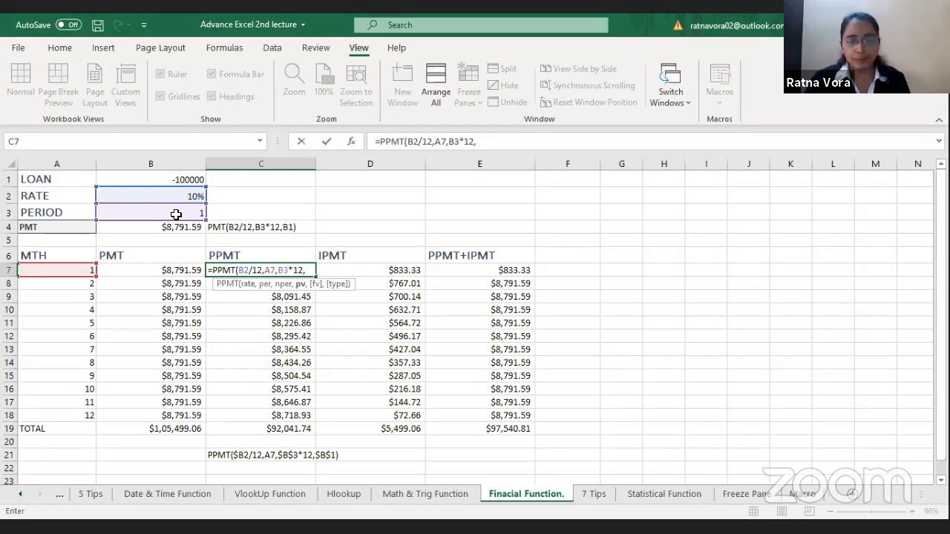
{"action": "left_click", "coordinate": [179, 177]}
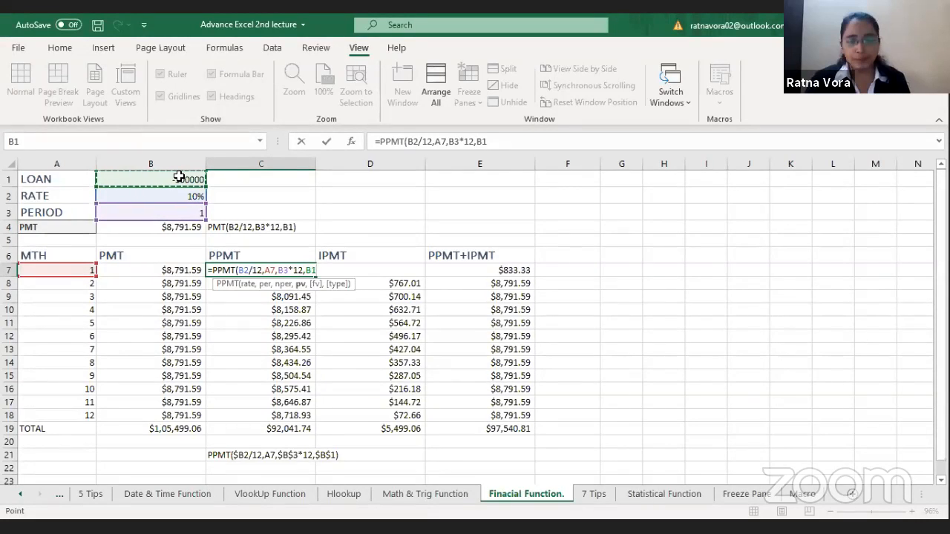
{"action": "key", "text": "Return"}
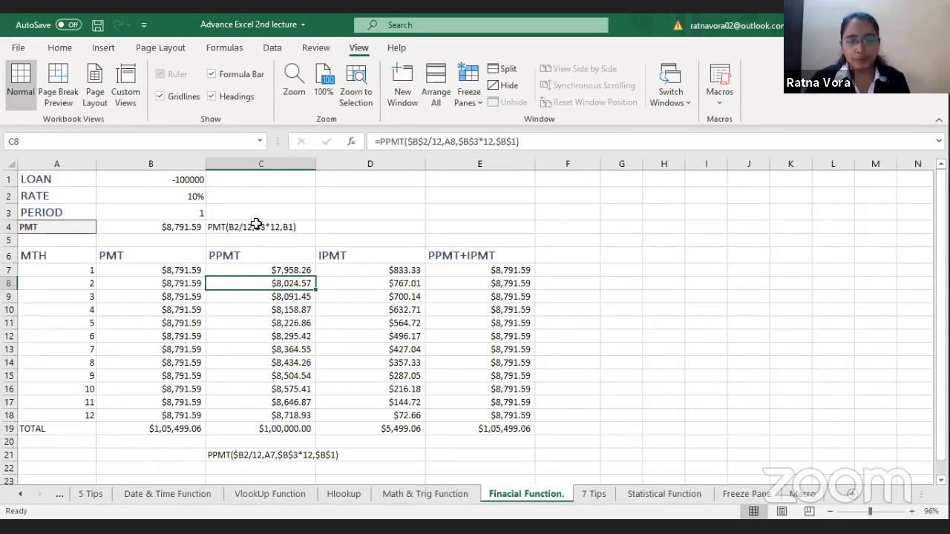
Step: Re-enter the month 1 IPMT formula in D7 as =IPMT(B2/12,A7,B3*12,B1)
{"action": "left_click", "coordinate": [165, 271]}
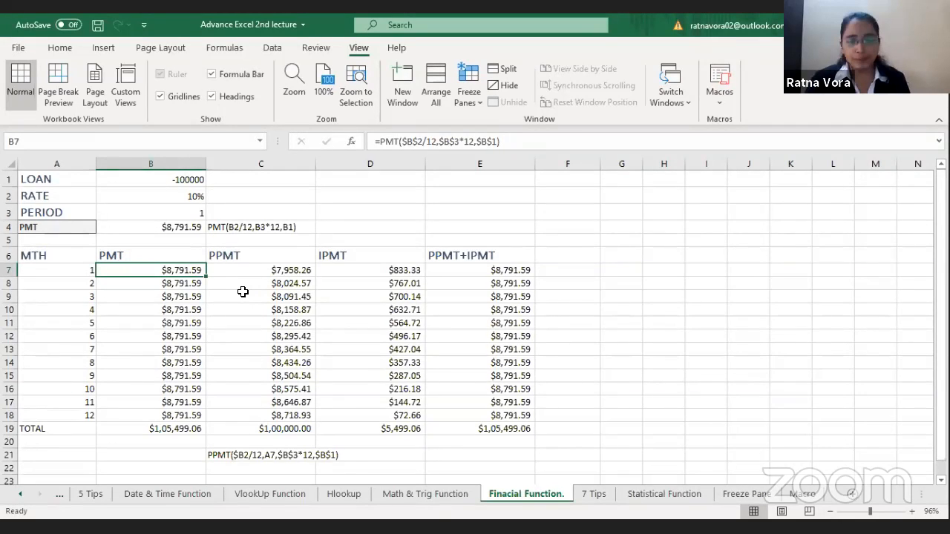
{"action": "left_click", "coordinate": [277, 271]}
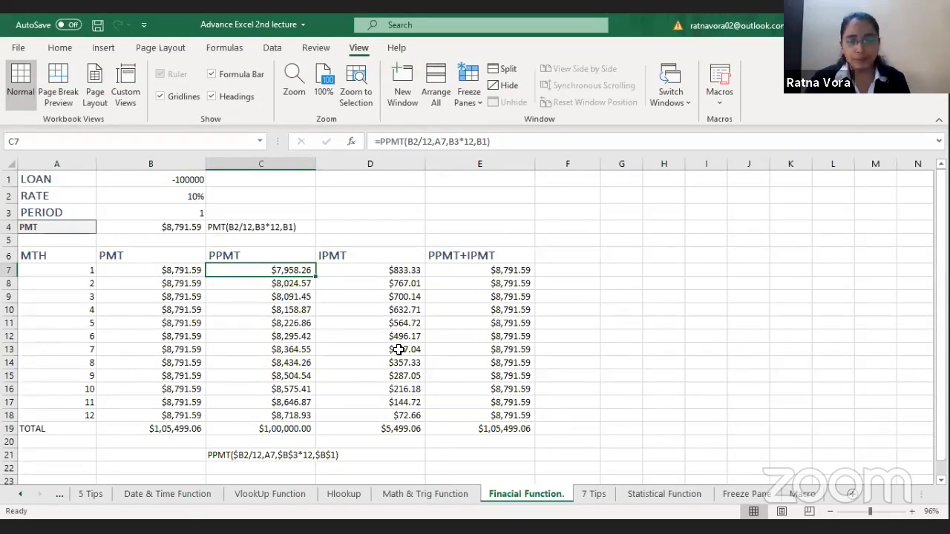
{"action": "left_click", "coordinate": [387, 273]}
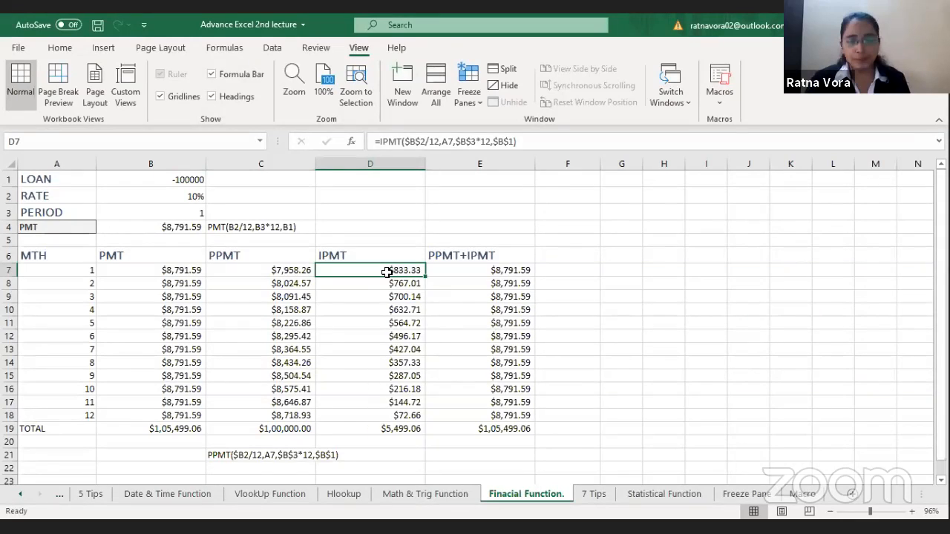
{"action": "type", "text": "="}
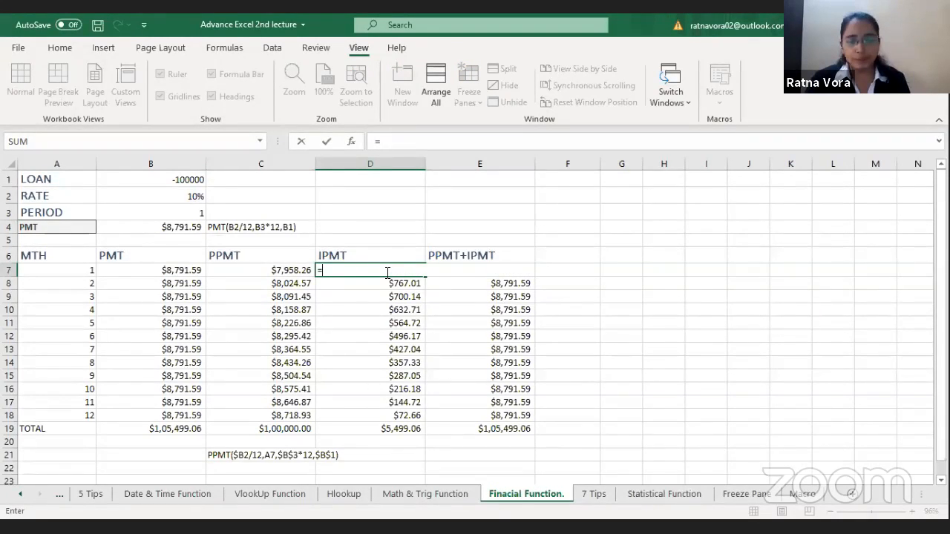
{"action": "type", "text": "IPMT("}
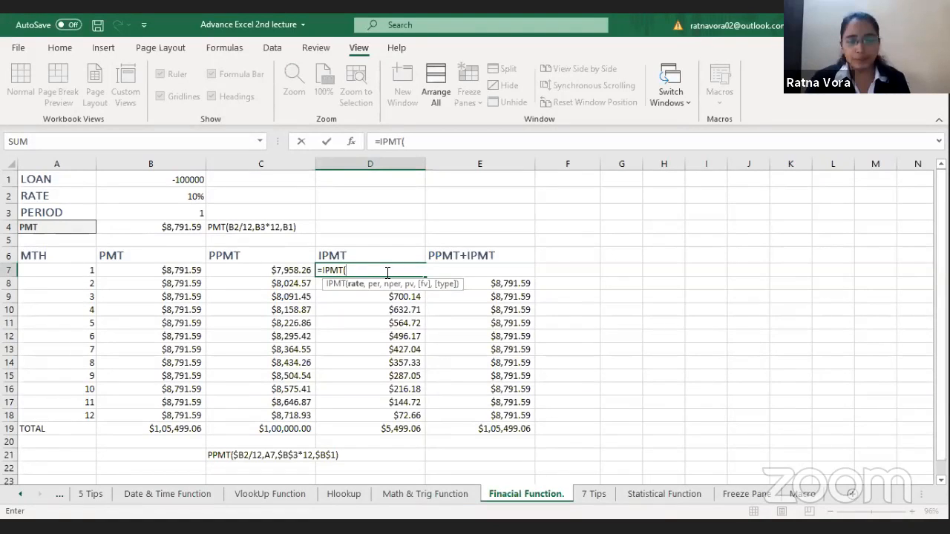
{"action": "left_click", "coordinate": [166, 196]}
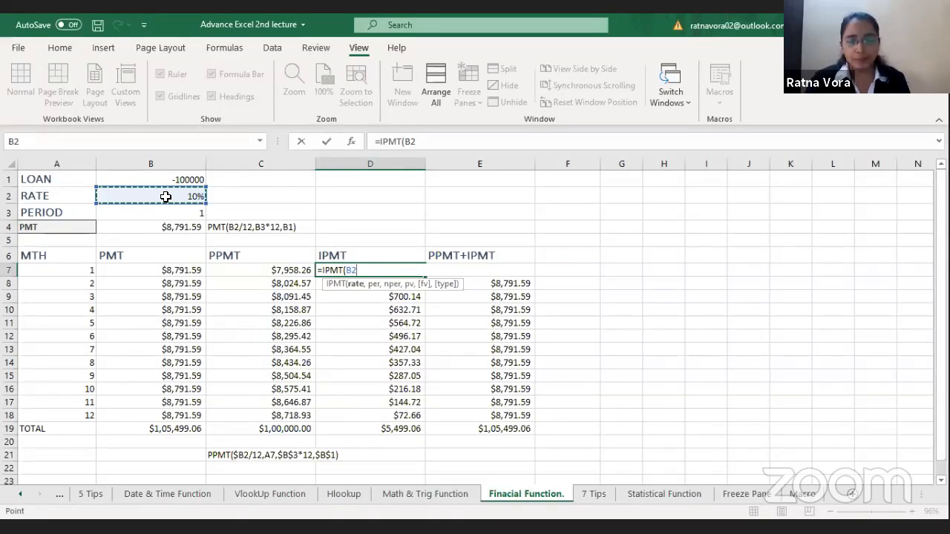
{"action": "type", "text": "/12"}
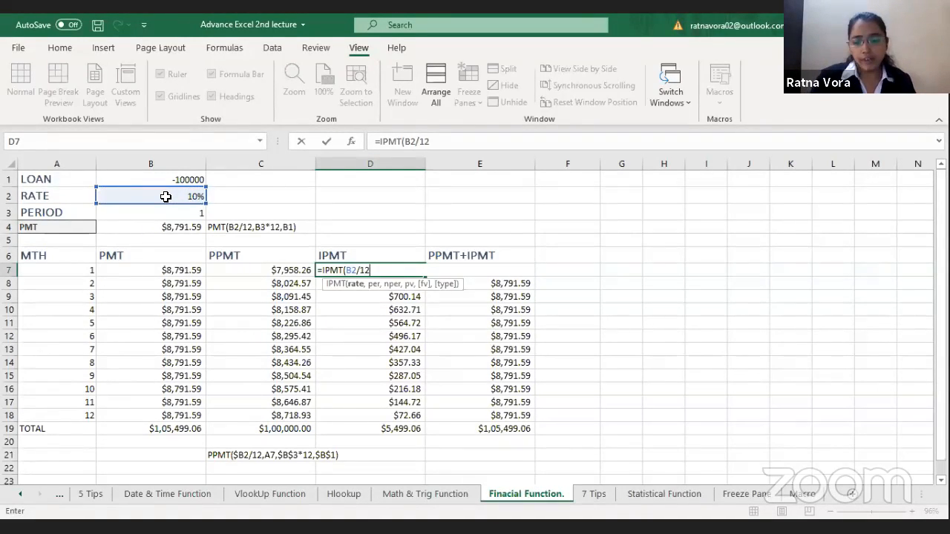
{"action": "type", "text": ","}
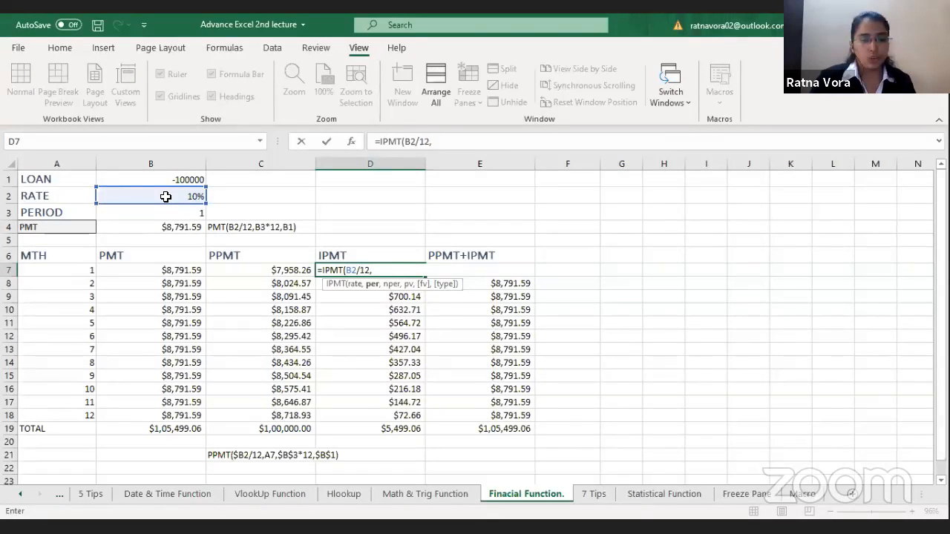
{"action": "left_click", "coordinate": [77, 269]}
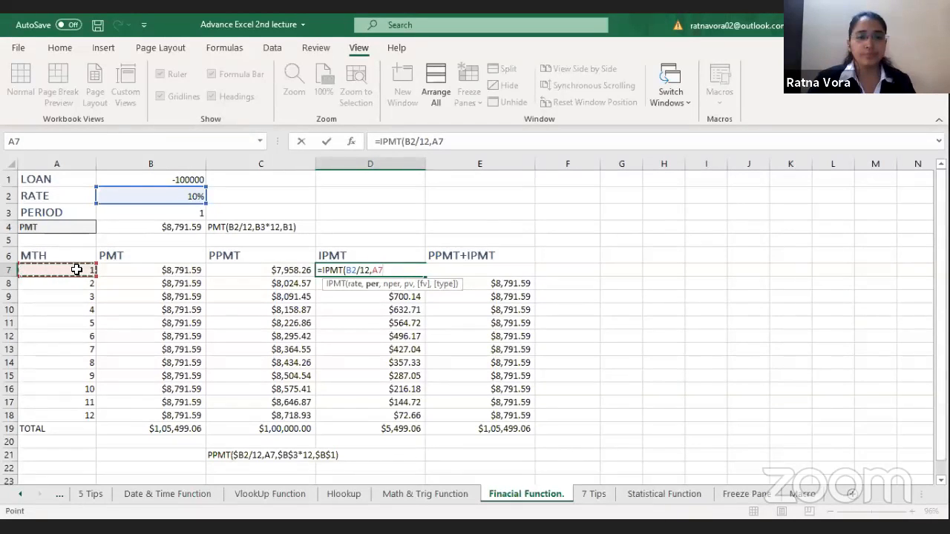
{"action": "type", "text": ","}
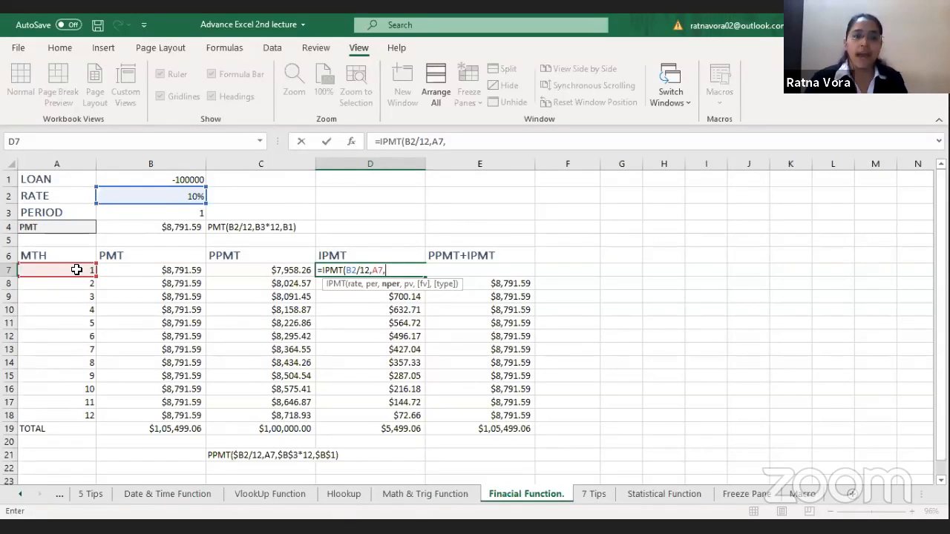
{"action": "left_click", "coordinate": [181, 214]}
{"action": "type", "text": "*12"}
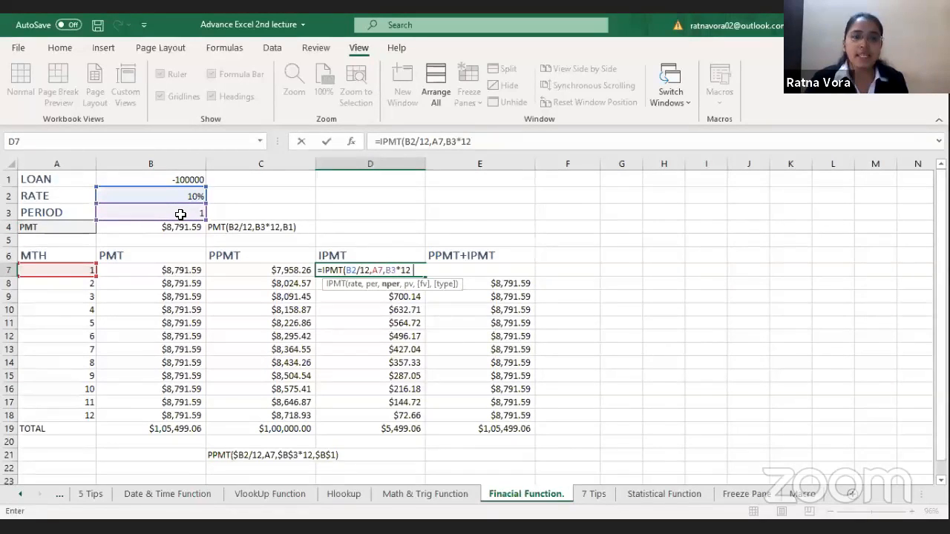
{"action": "type", "text": ","}
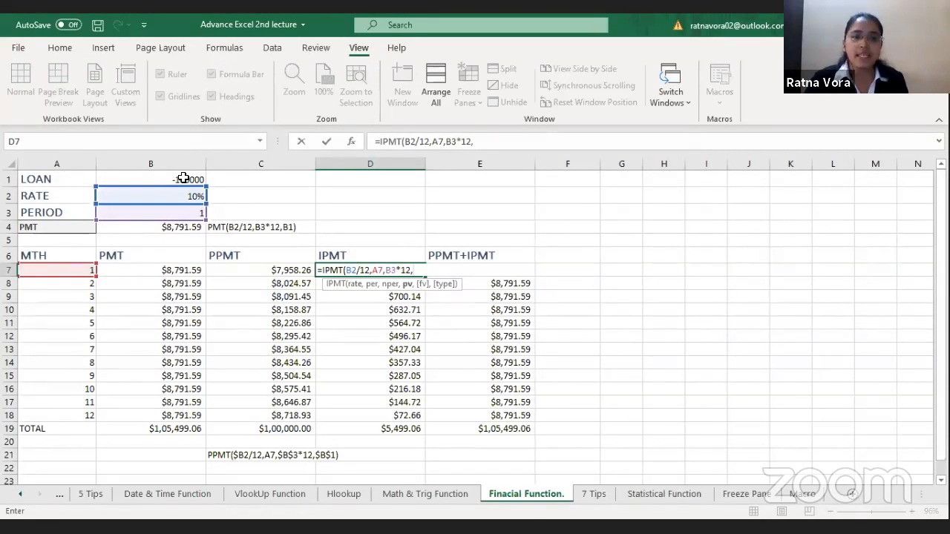
{"action": "left_click", "coordinate": [183, 178]}
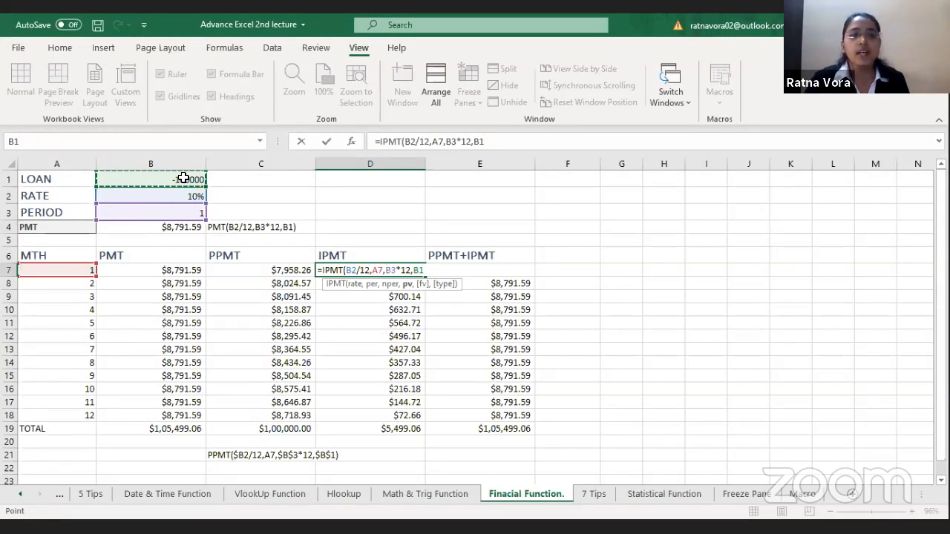
{"action": "type", "text": ")"}
{"action": "key", "text": "Return"}
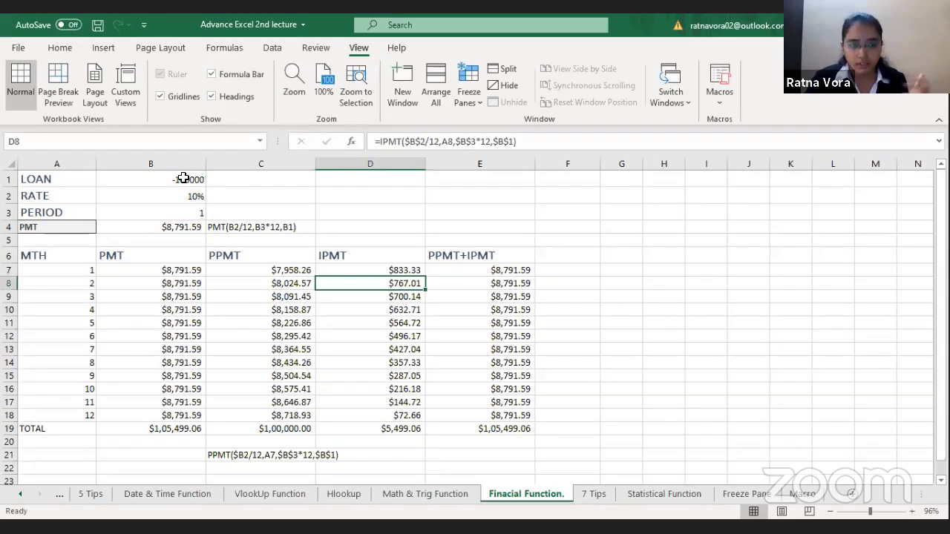
{"action": "left_click", "coordinate": [393, 271]}
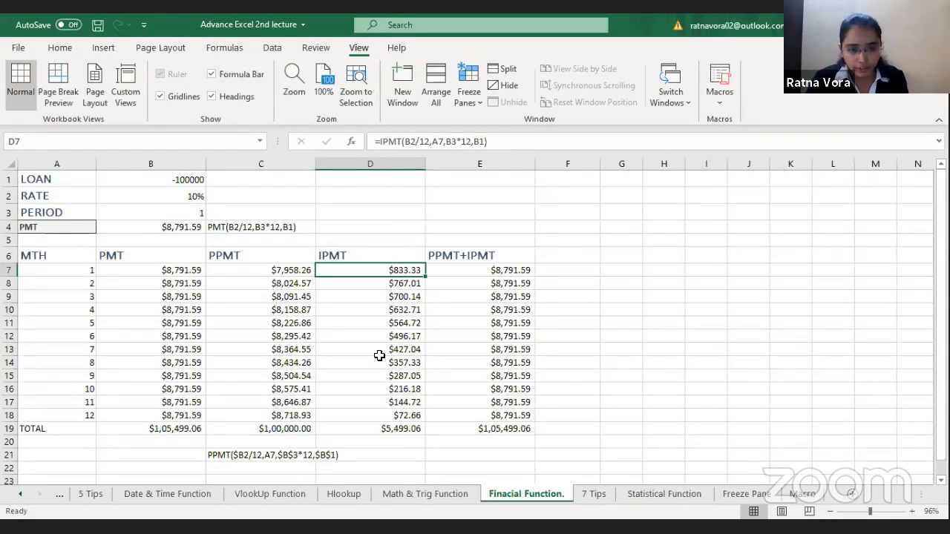
Step: Clear the month 1 PPMT+IPMT formula in E7 and re-enter it as =C7+D7
{"action": "left_click", "coordinate": [475, 272]}
{"action": "key", "text": "Delete"}
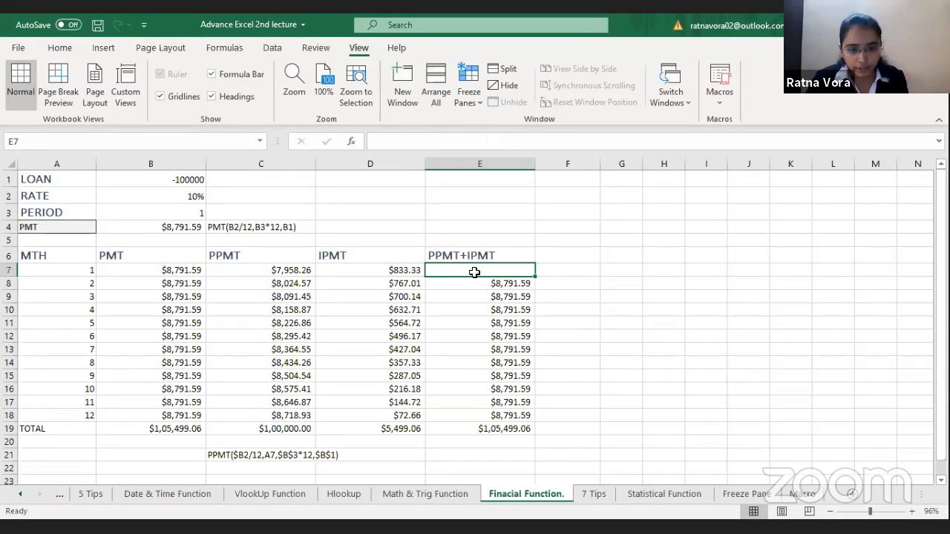
{"action": "type", "text": "="}
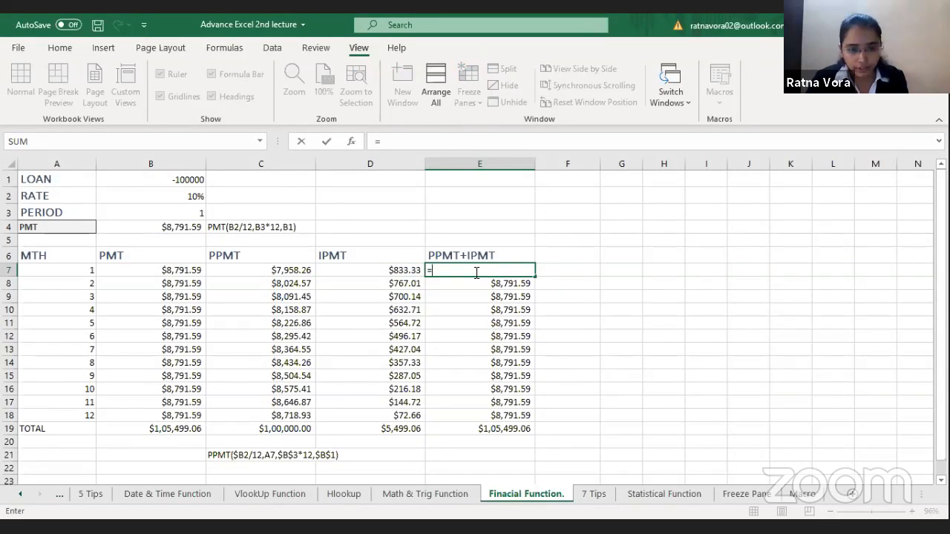
{"action": "key", "text": "Left"}
{"action": "key", "text": "Left"}
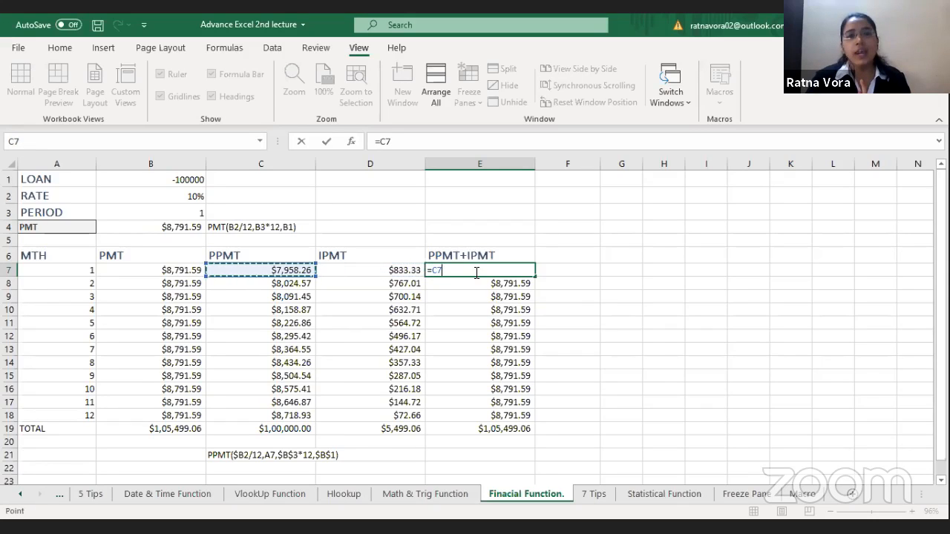
{"action": "type", "text": "+"}
{"action": "key", "text": "Left"}
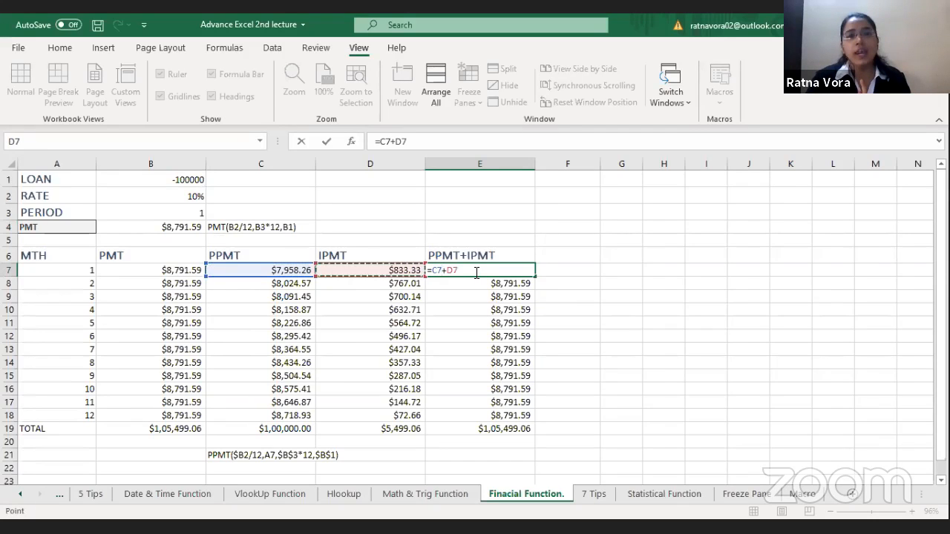
{"action": "key", "text": "Return"}
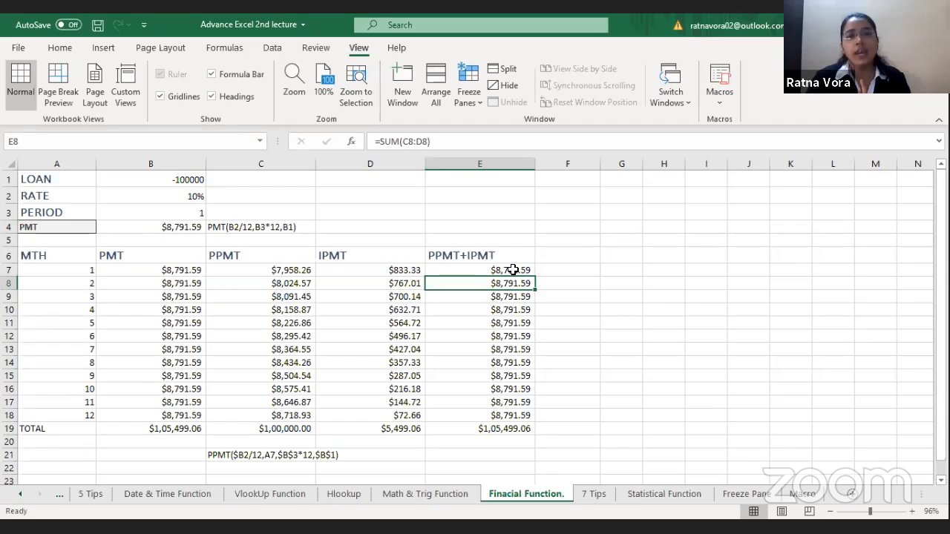
{"action": "left_click", "coordinate": [514, 268]}
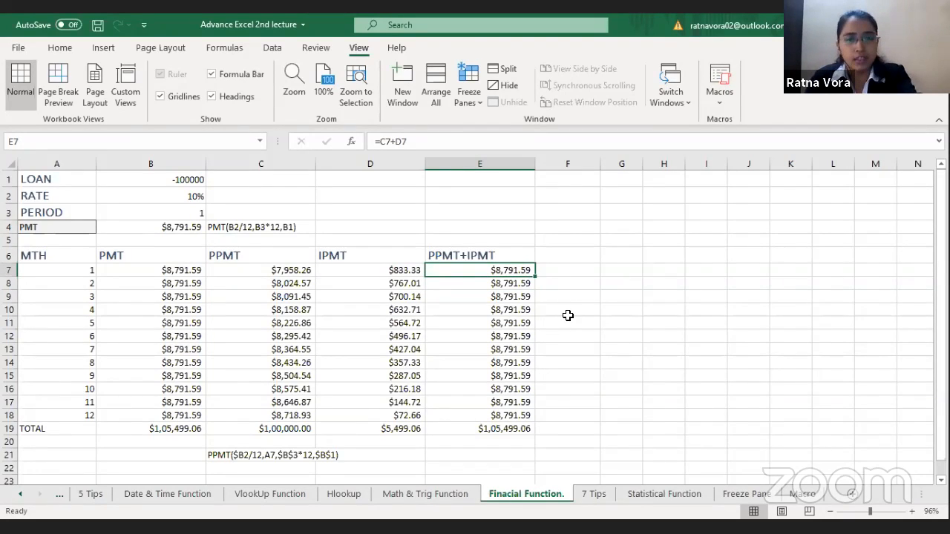
Step: Review the PMT formula in B4, the month 7 IPMT formula in D13 and the month 4 PPMT+IPMT formula in E10
{"action": "left_click", "coordinate": [180, 228]}
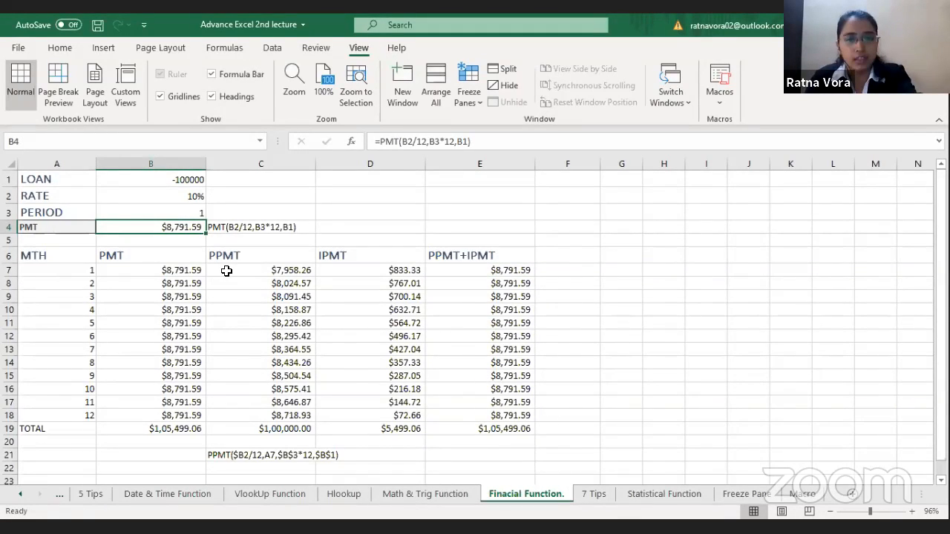
{"action": "left_click", "coordinate": [402, 351]}
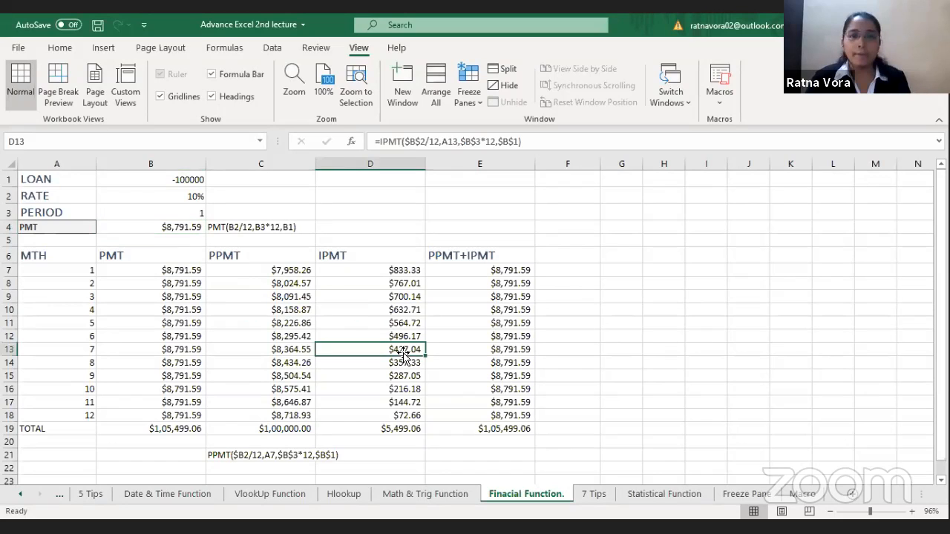
{"action": "left_click", "coordinate": [512, 314]}
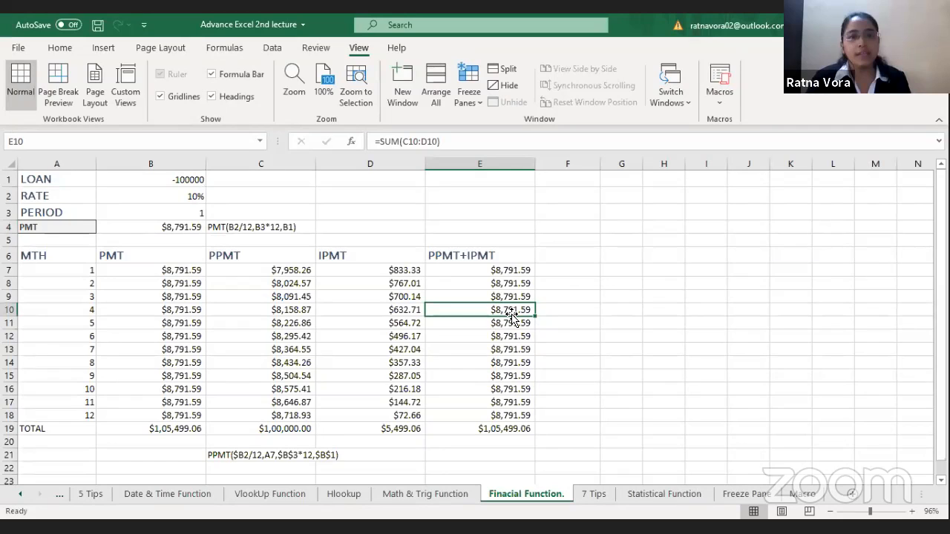
Step: On the 7 Tips sheet, enter =TRIM(A2) in E2 to remove the extra spaces from the text in A2
{"action": "left_click", "coordinate": [592, 496]}
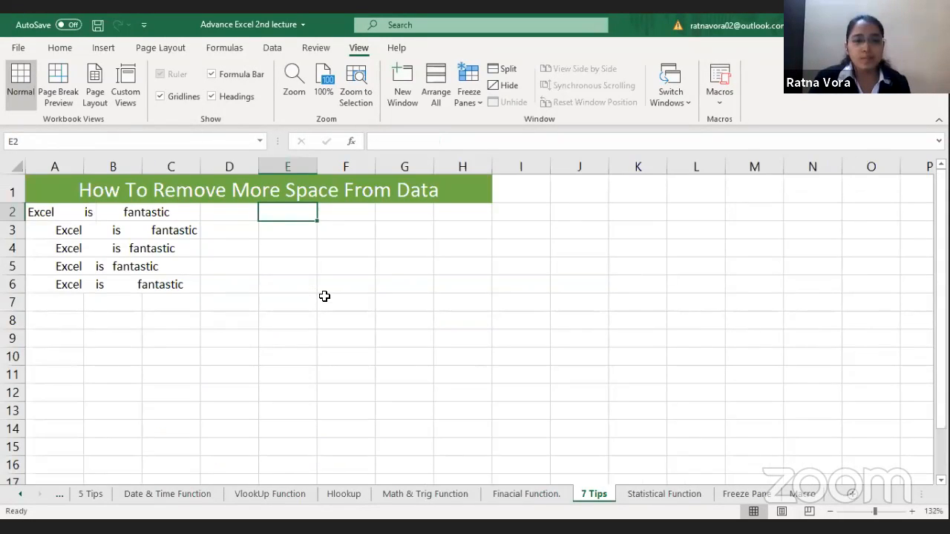
{"action": "left_click", "coordinate": [324, 296]}
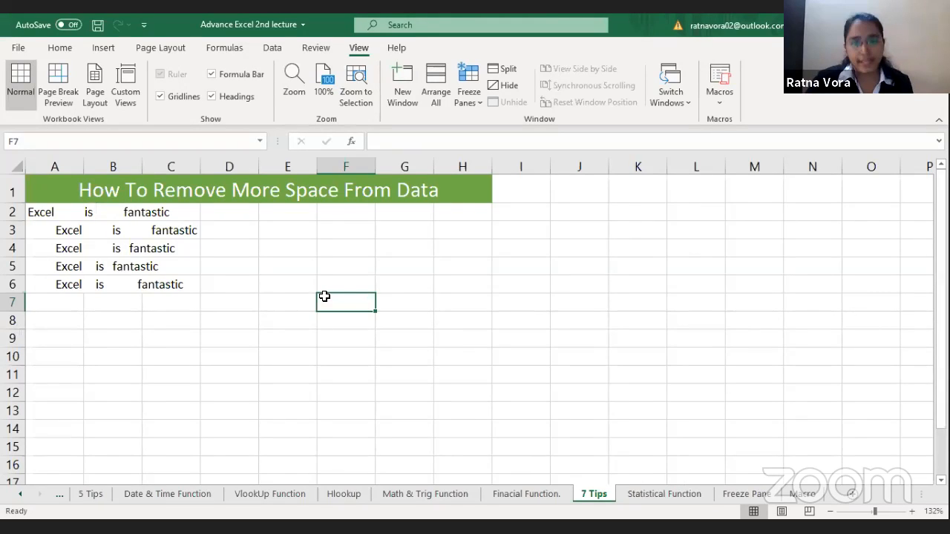
{"action": "left_click", "coordinate": [66, 217]}
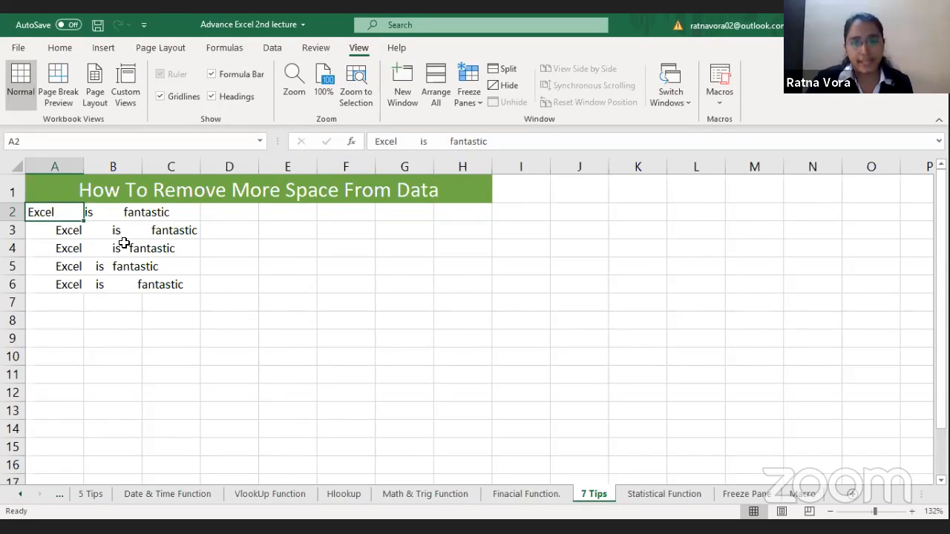
{"action": "left_click", "coordinate": [300, 213]}
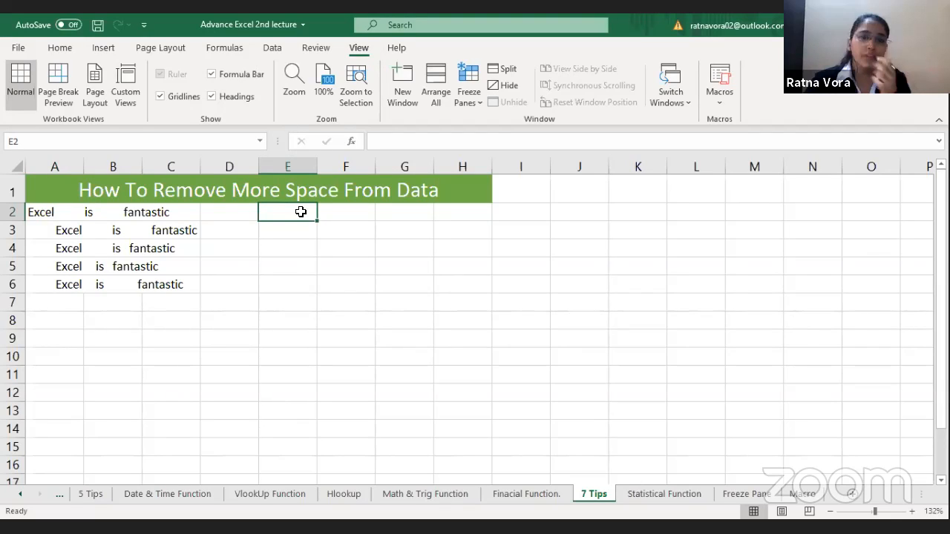
{"action": "type", "text": "="}
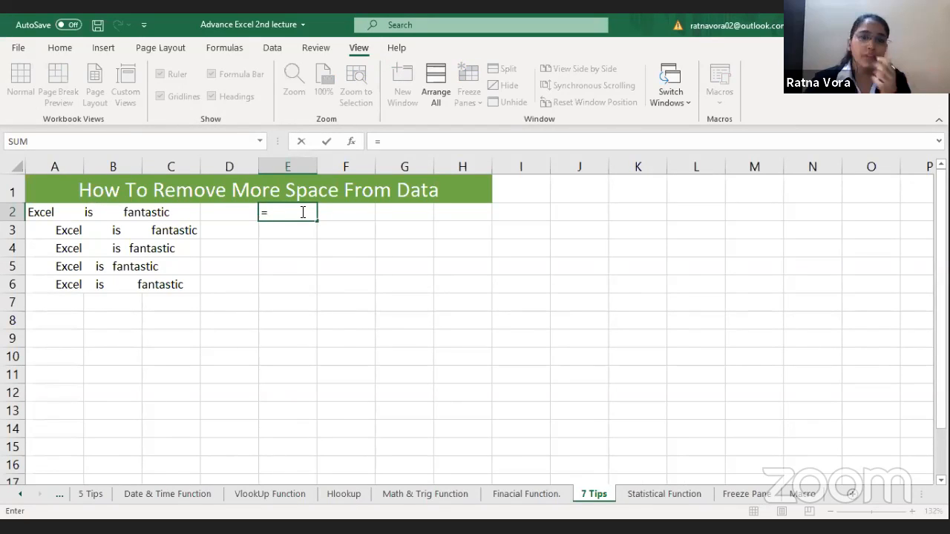
{"action": "type", "text": "TRIM("}
{"action": "left_click", "coordinate": [52, 210]}
{"action": "type", "text": ")"}
{"action": "key", "text": "Return"}
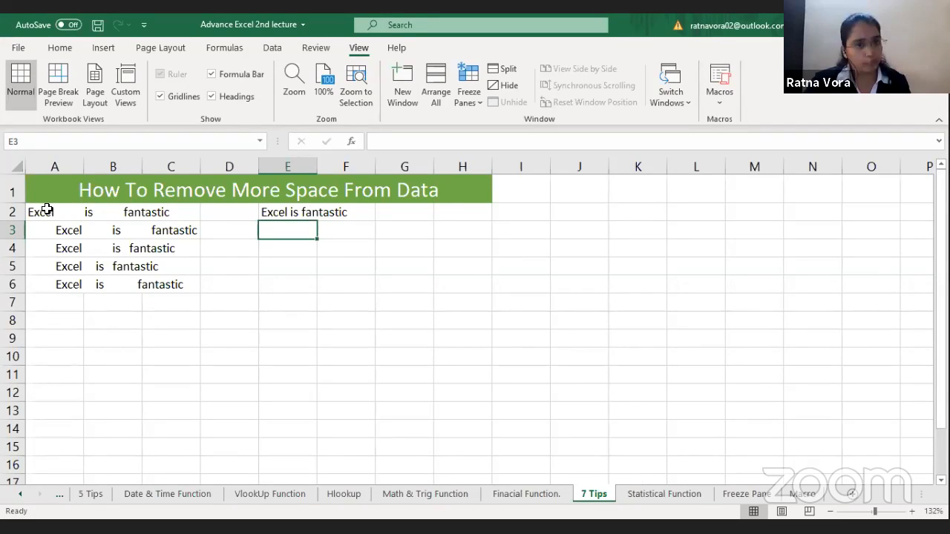
Step: Try to remove the extra spaces from the text in A2 by hand
{"action": "left_click", "coordinate": [74, 213]}
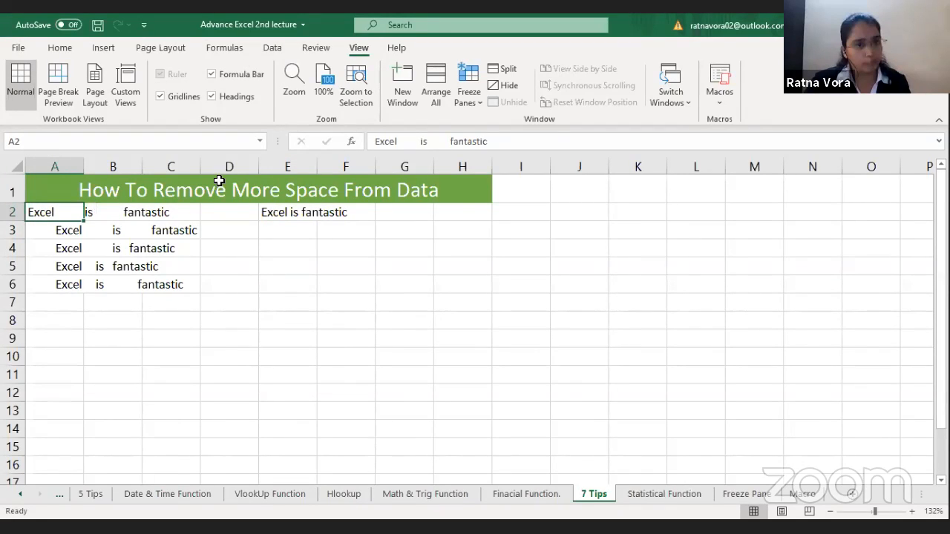
{"action": "left_click", "coordinate": [419, 142]}
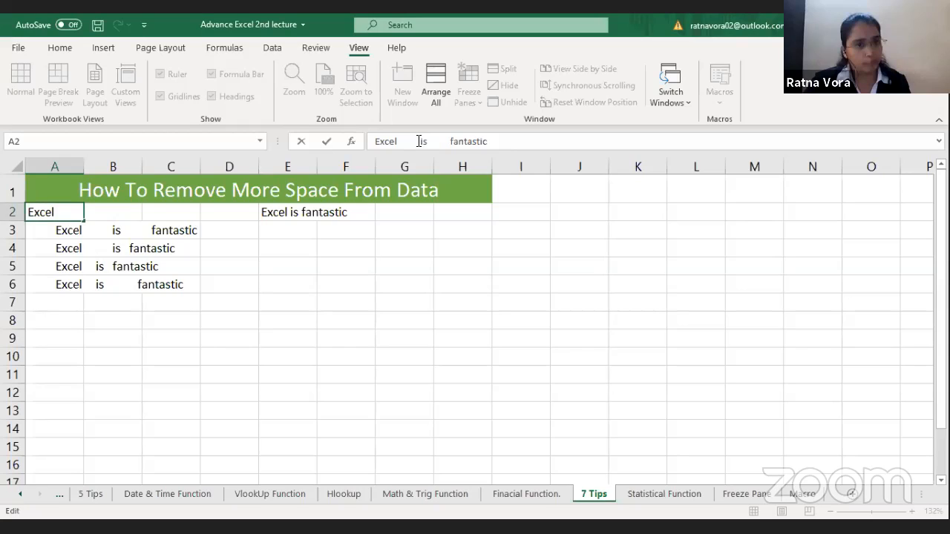
{"action": "key", "text": "BackSpace"}
{"action": "key", "text": "BackSpace"}
{"action": "key", "text": "BackSpace"}
{"action": "key", "text": "BackSpace"}
{"action": "key", "text": "BackSpace"}
{"action": "key", "text": "BackSpace"}
{"action": "key", "text": "BackSpace"}
{"action": "key", "text": "BackSpace"}
{"action": "key", "text": "BackSpace"}
{"action": "key", "text": "Escape"}
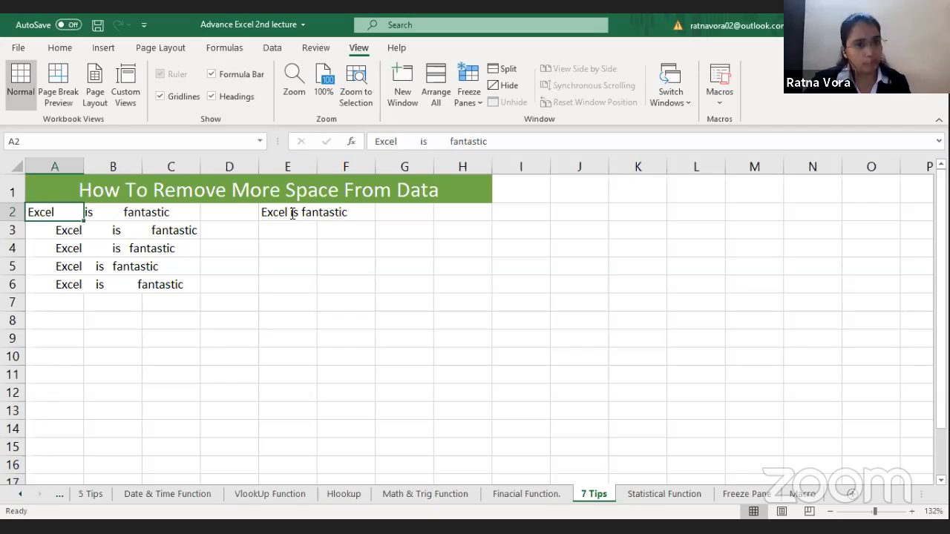
Step: Fill the TRIM formula from E2 down through E6
{"action": "left_click", "coordinate": [292, 213]}
{"action": "left_click_drag", "start_coordinate": [287, 218], "coordinate": [282, 293]}
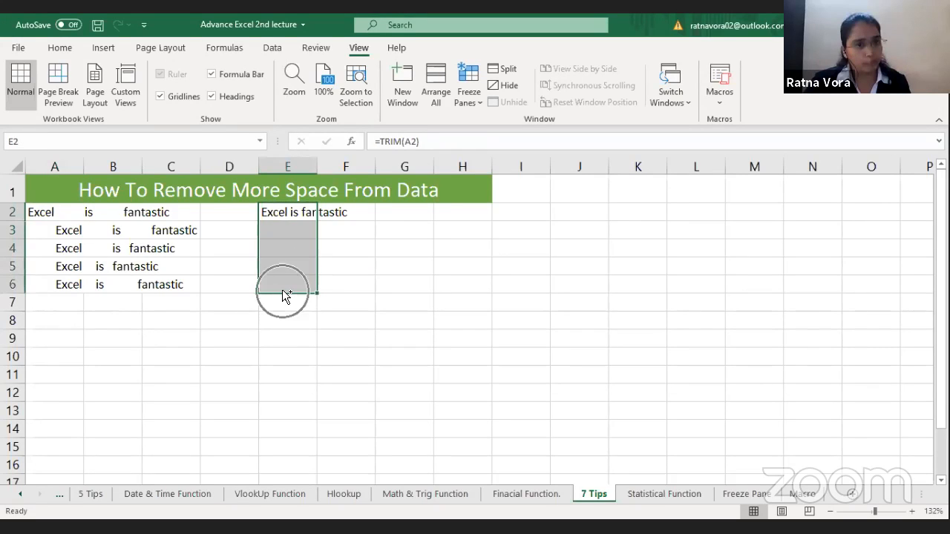
{"action": "key", "text": "ctrl+d"}
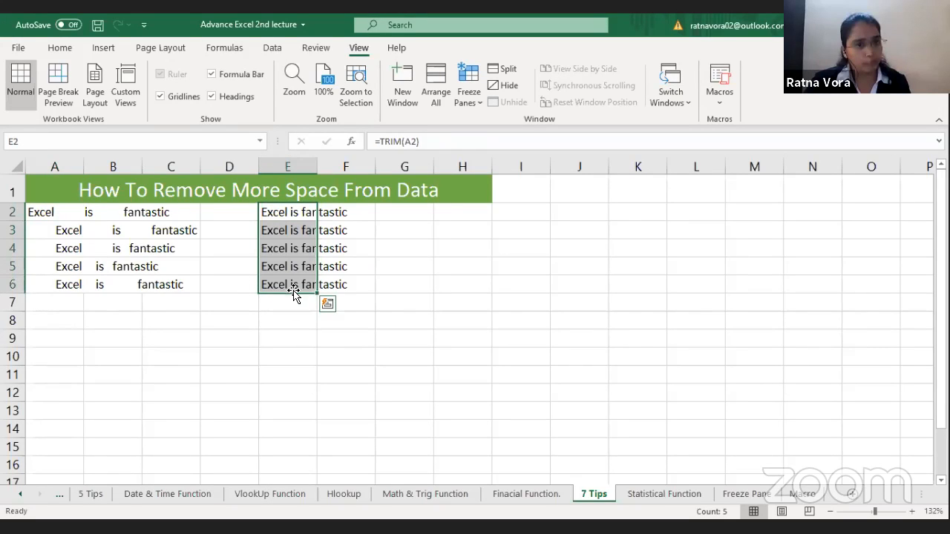
{"action": "left_click", "coordinate": [411, 298]}
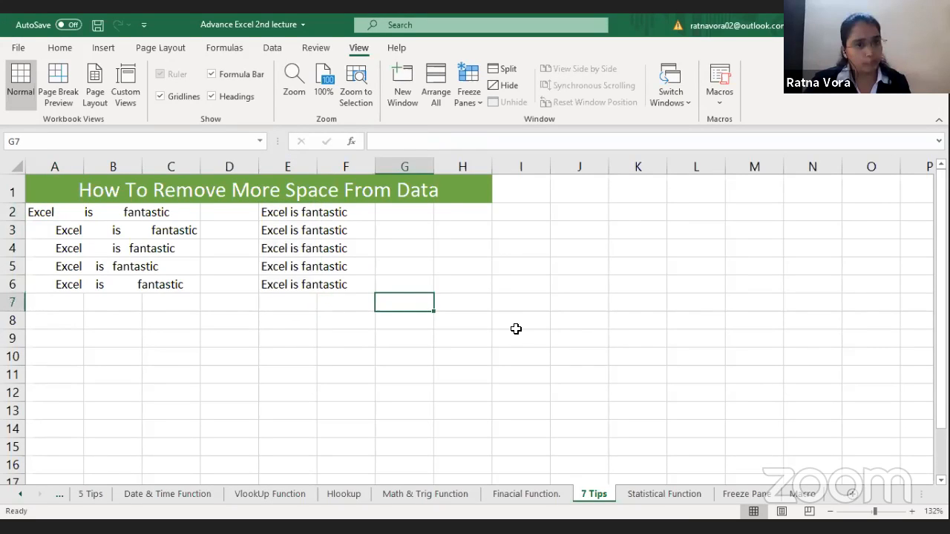
Step: Open the Statistical Function sheet and select B4, the first entry of the COUNT table
{"action": "left_click", "coordinate": [653, 495]}
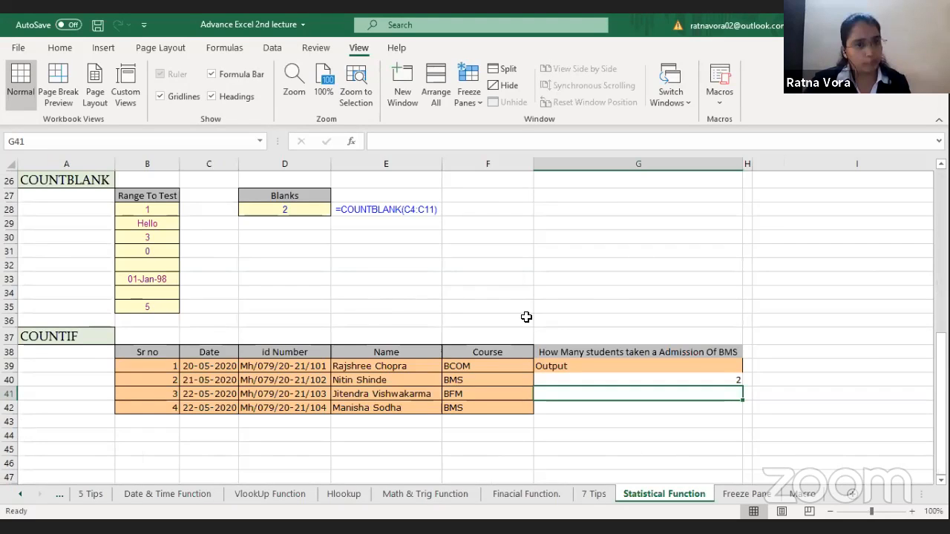
{"action": "left_click", "coordinate": [386, 307]}
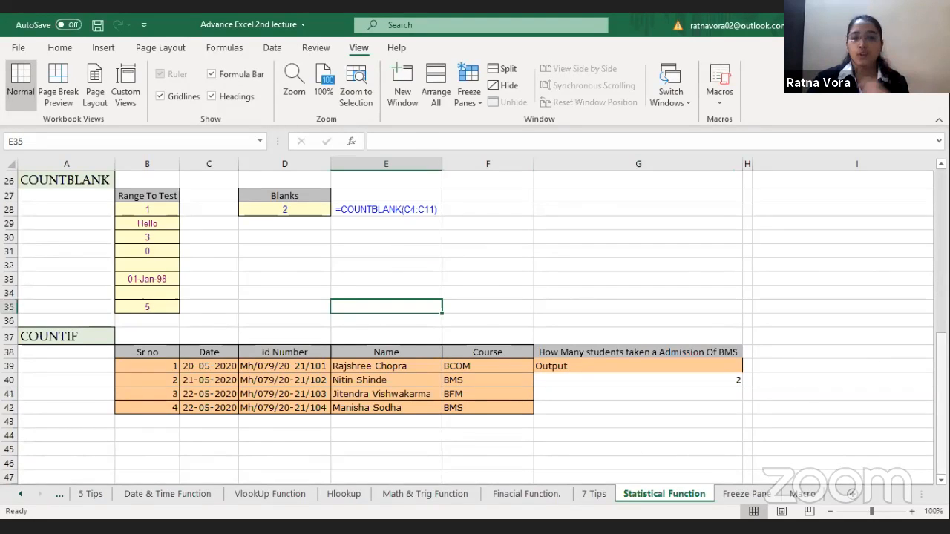
{"action": "scroll", "coordinate": [170, 280], "scroll_direction": "up", "scroll_amount": 8}
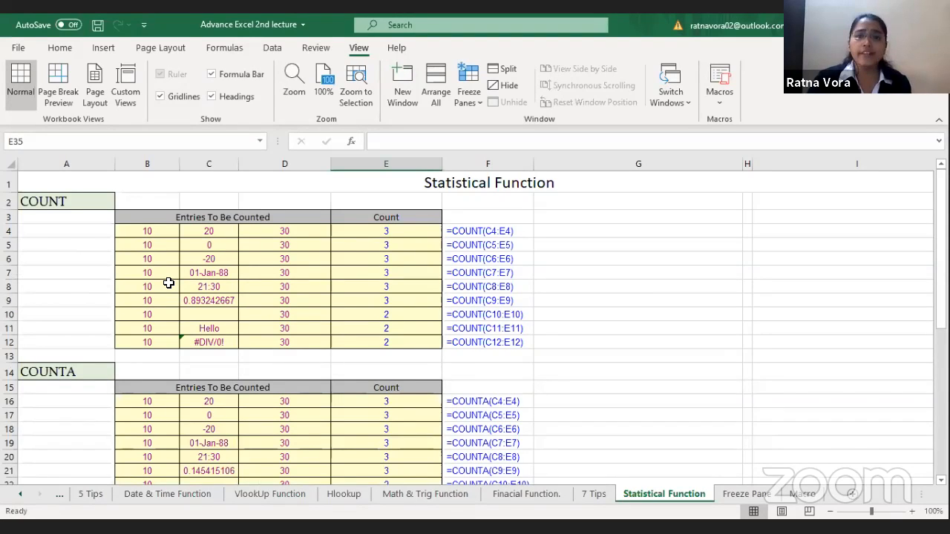
{"action": "left_click", "coordinate": [157, 233]}
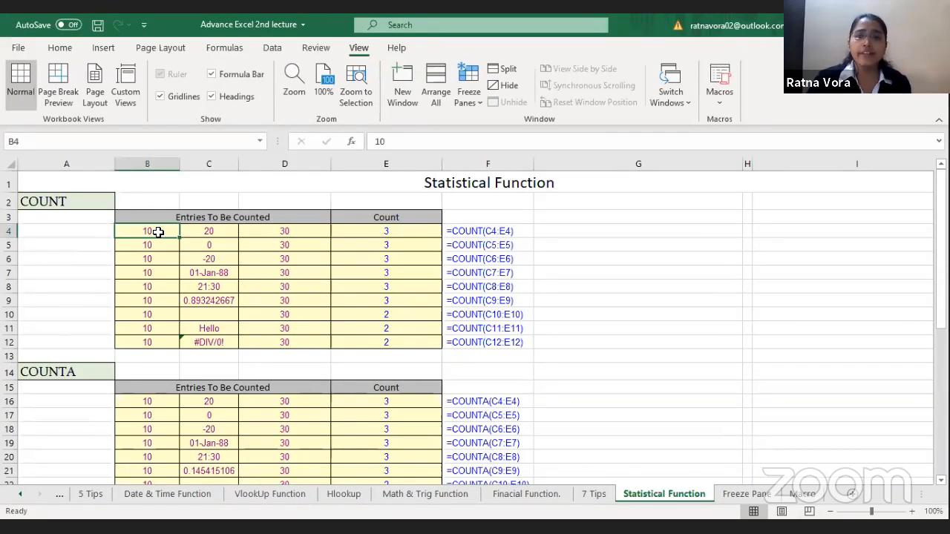
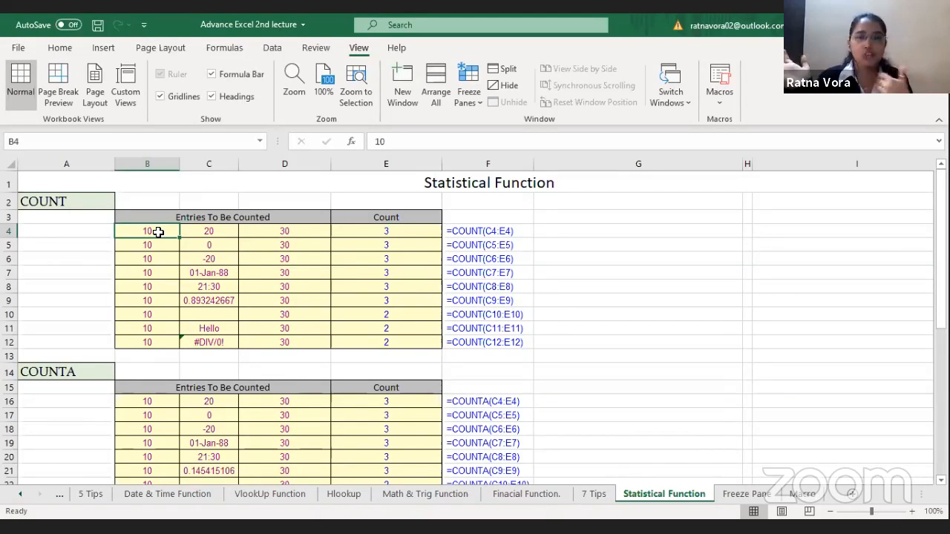
{"action": "left_click", "coordinate": [99, 201]}
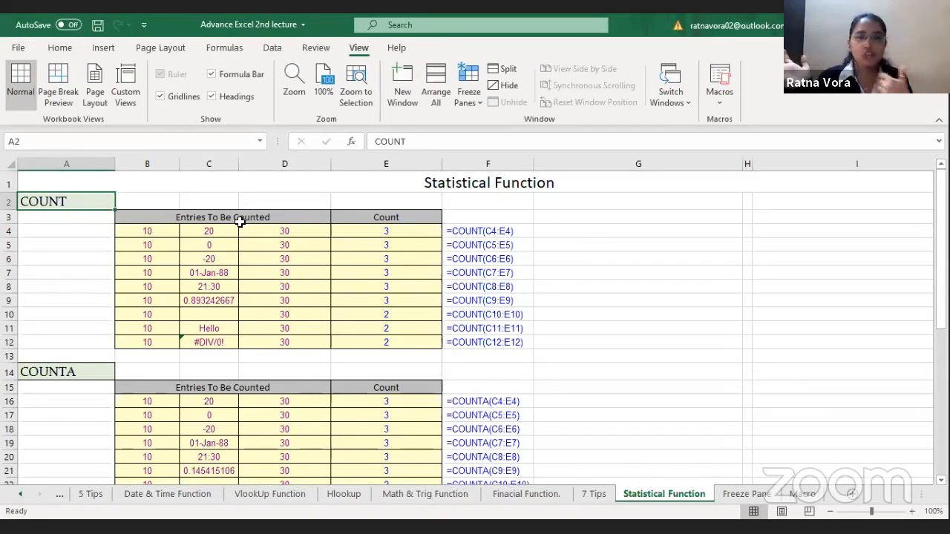
{"action": "left_click", "coordinate": [243, 271]}
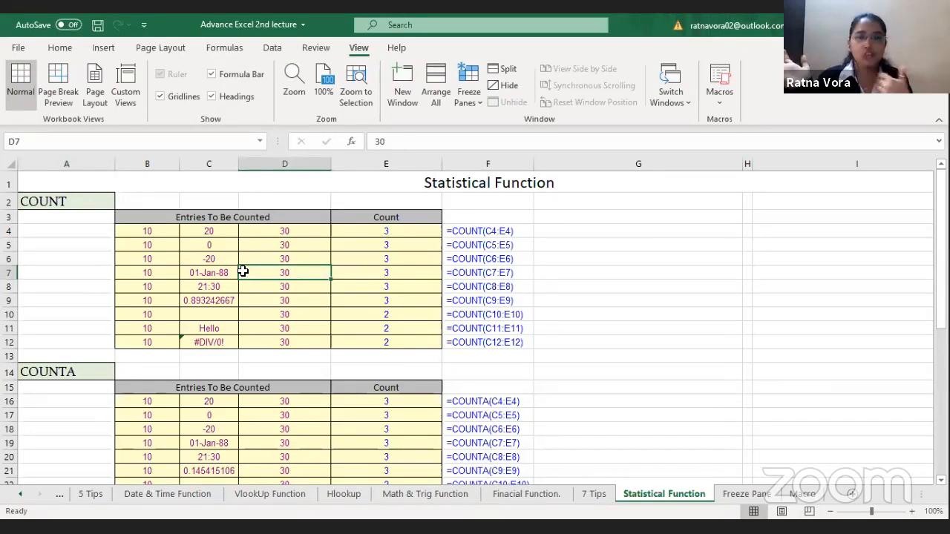
{"action": "key", "text": "ctrl+Home"}
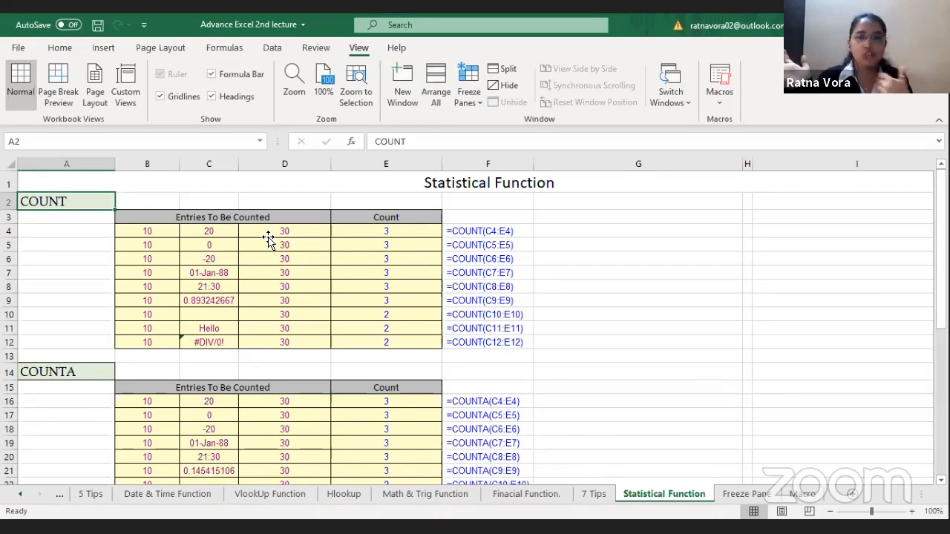
{"action": "left_click", "coordinate": [178, 235]}
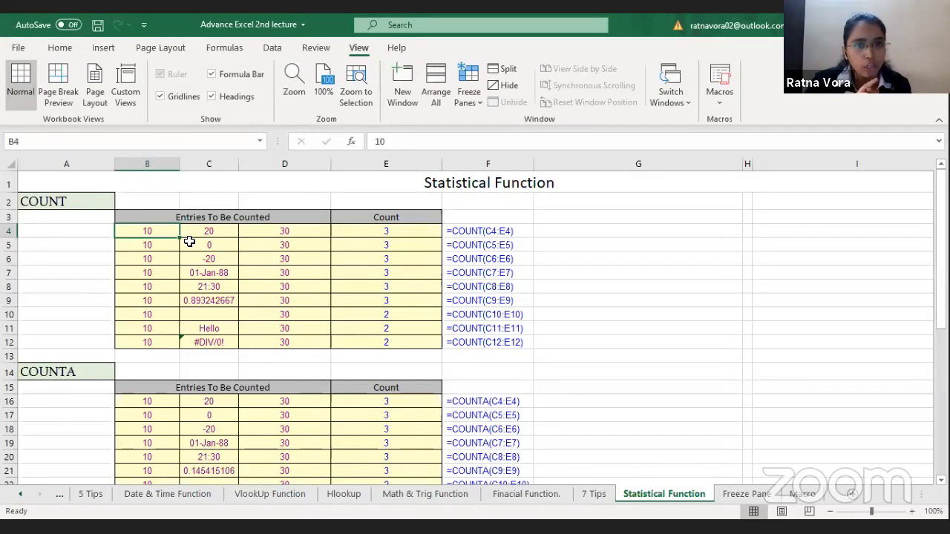
Step: Enter =COUNT(B4:D4) in E4 and fill the formula down through E12
{"action": "left_click", "coordinate": [363, 228]}
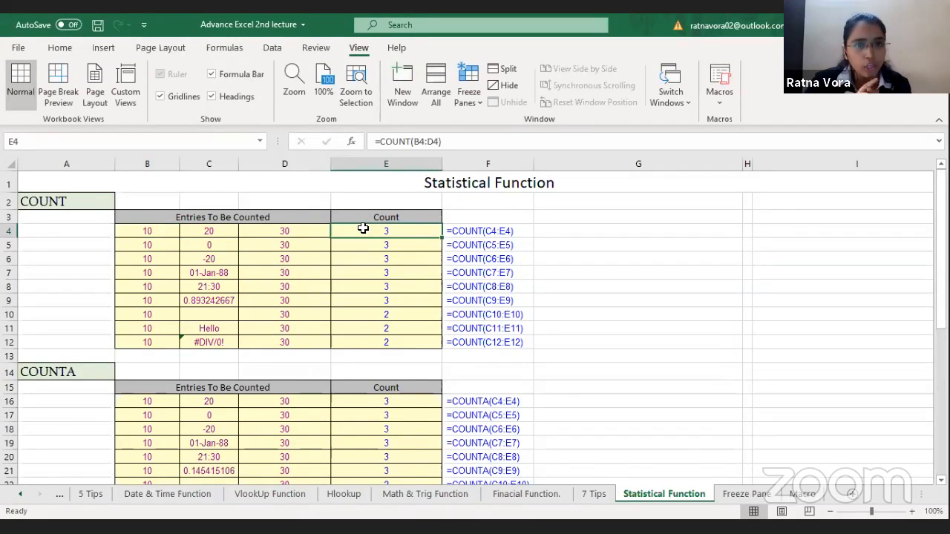
{"action": "type", "text": "=C"}
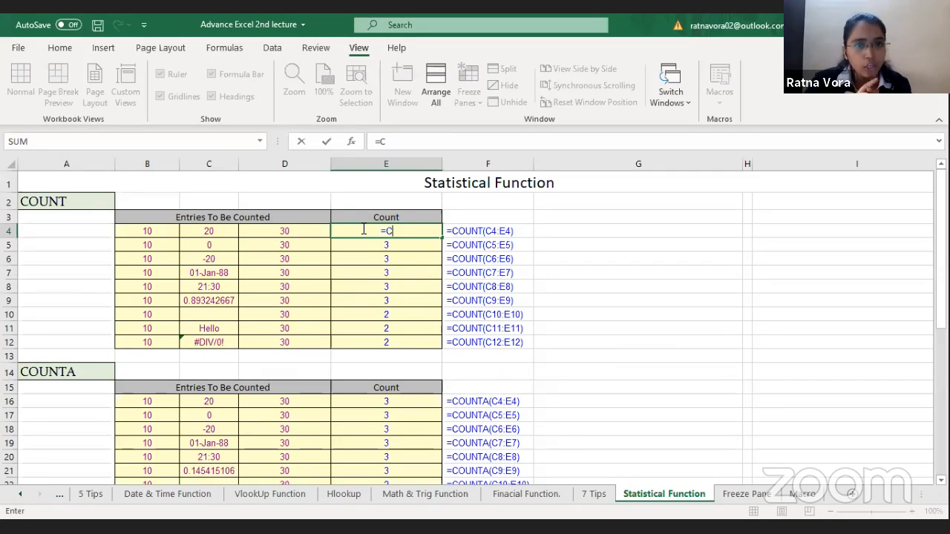
{"action": "type", "text": "OUNT("}
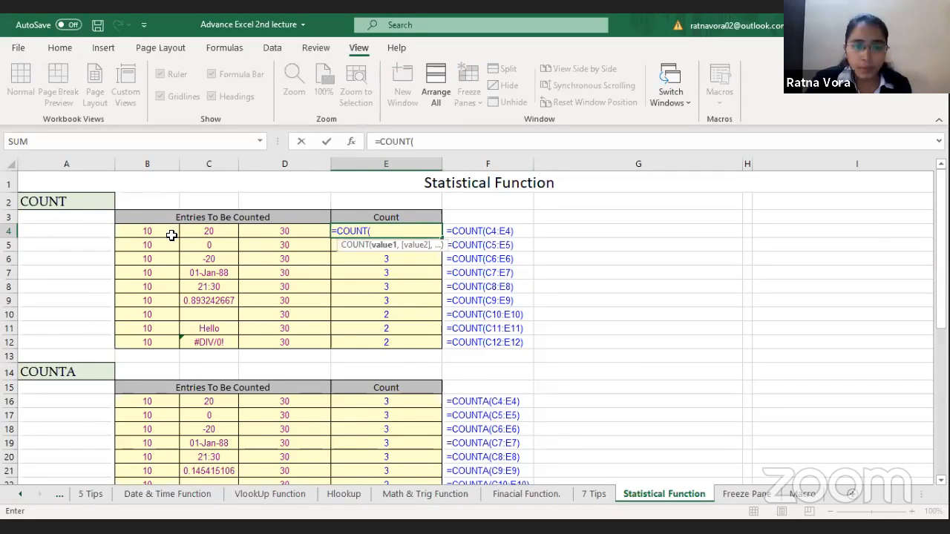
{"action": "left_click", "coordinate": [174, 231]}
{"action": "left_click_drag", "start_coordinate": [174, 231], "coordinate": [282, 231]}
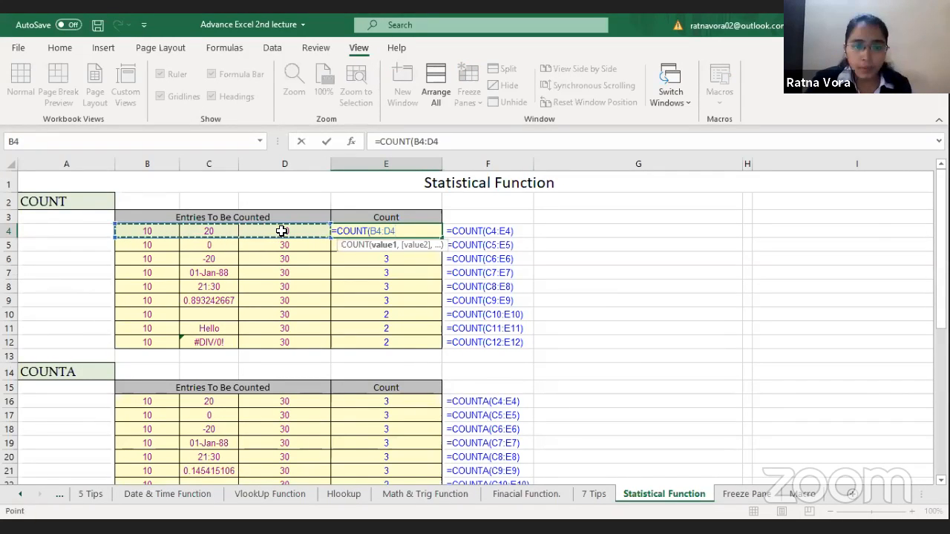
{"action": "key", "text": "Return"}
{"action": "left_click", "coordinate": [401, 233]}
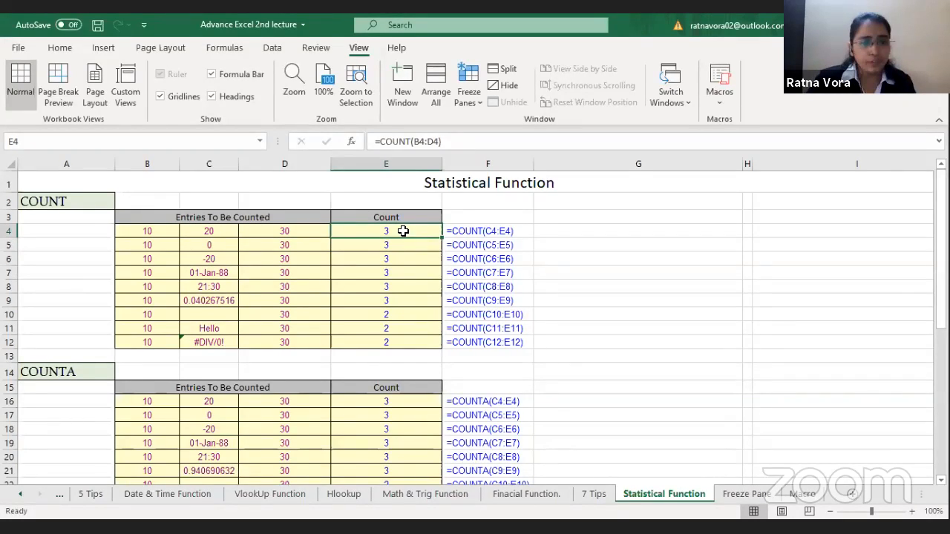
{"action": "left_click_drag", "start_coordinate": [405, 288], "coordinate": [405, 341]}
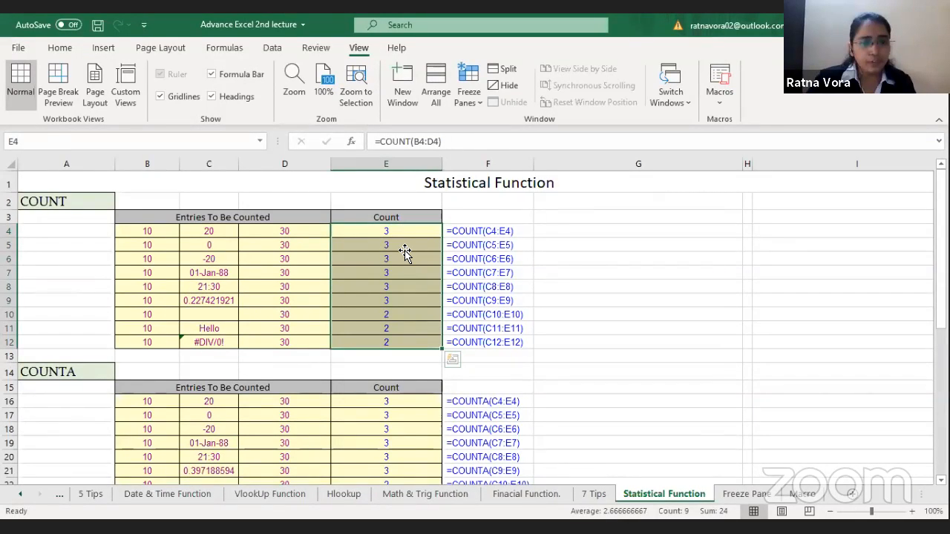
Step: Examine how COUNT treats the zero entry in row 5 and the date entry in row 7
{"action": "left_click", "coordinate": [405, 250]}
{"action": "key", "text": "Left"}
{"action": "key", "text": "Left"}
{"action": "key", "text": "Left"}
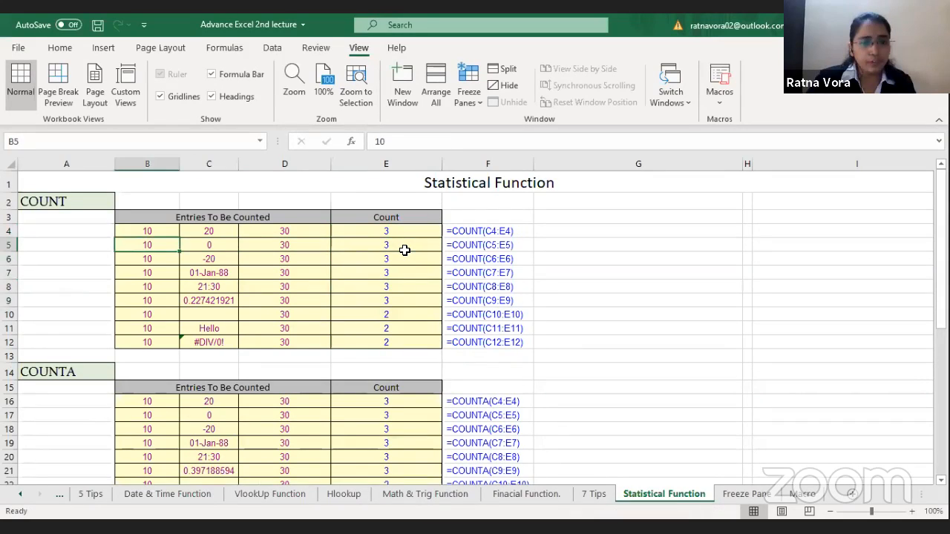
{"action": "key", "text": "Right"}
{"action": "key", "text": "Right"}
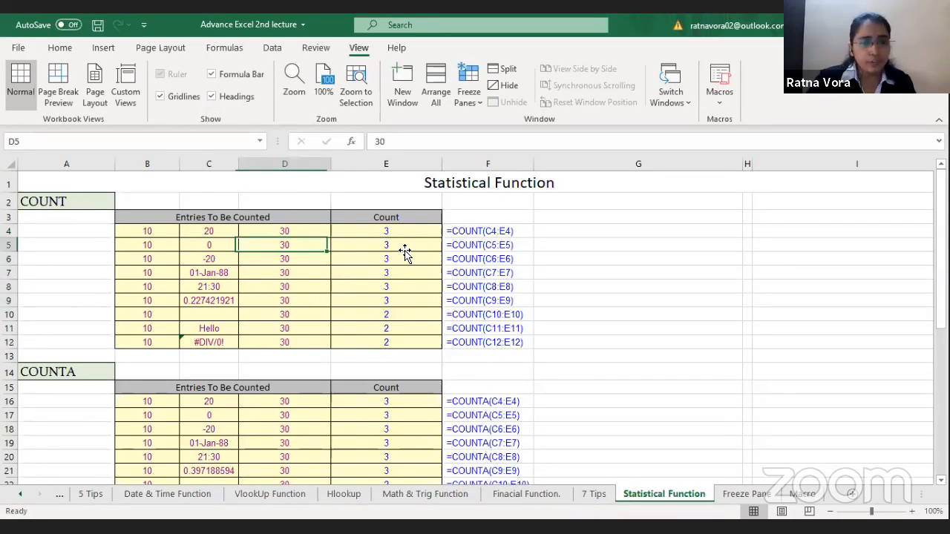
{"action": "key", "text": "Right"}
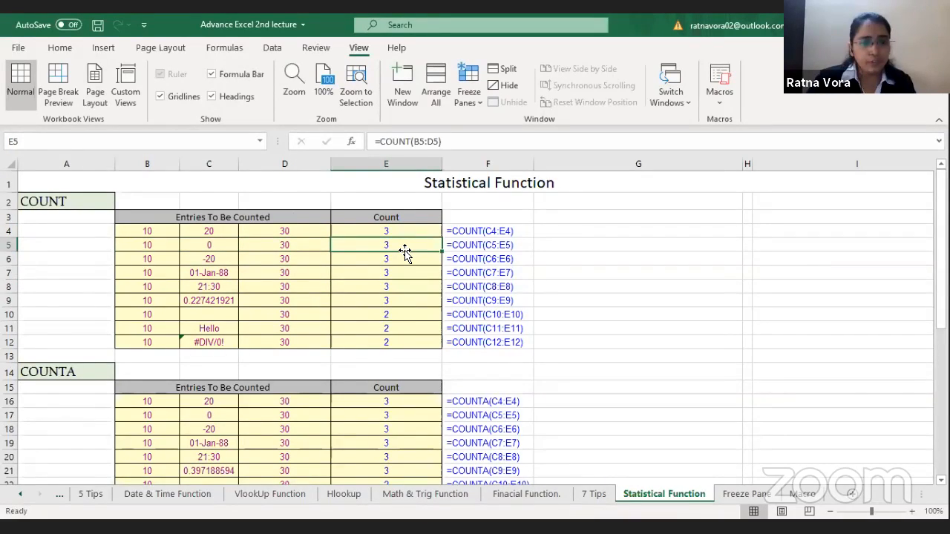
{"action": "key", "text": "Down"}
{"action": "key", "text": "Down"}
{"action": "key", "text": "Left"}
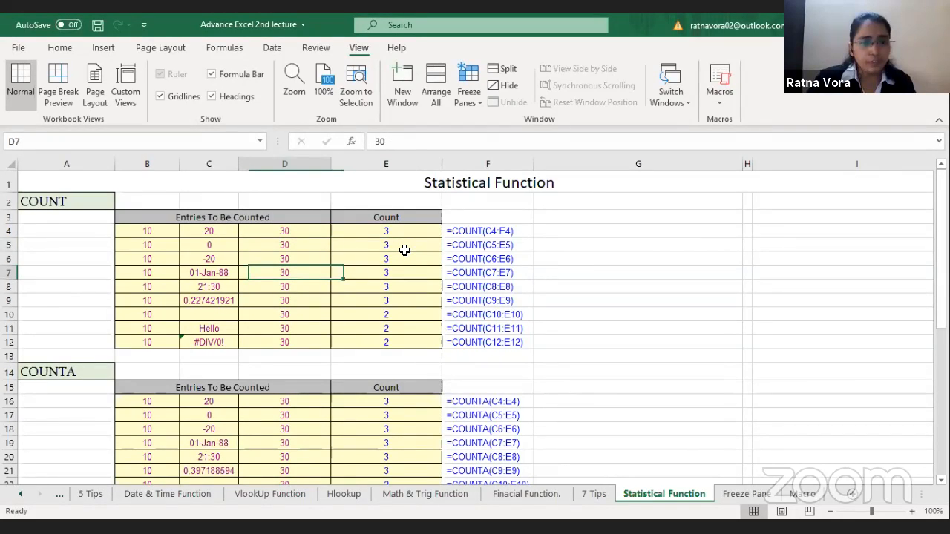
{"action": "key", "text": "Left"}
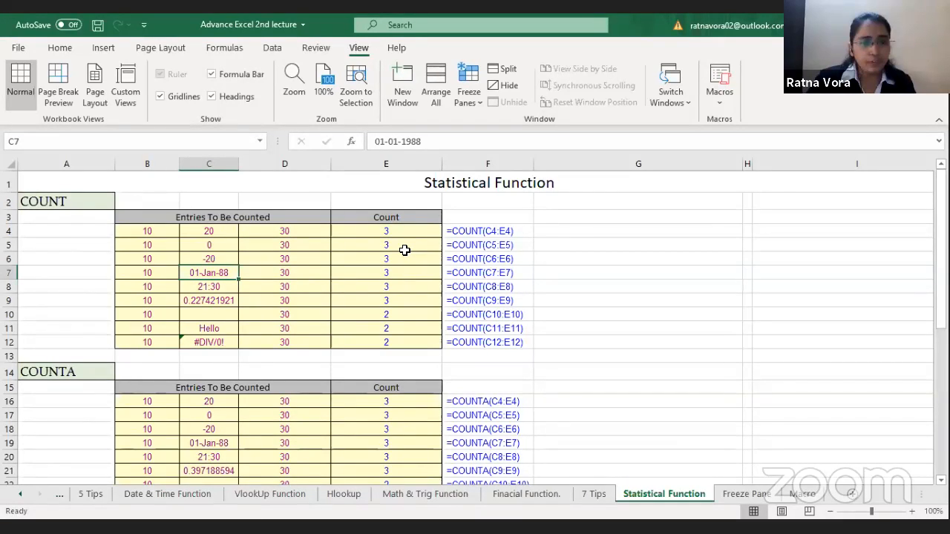
{"action": "key", "text": "Right"}
{"action": "key", "text": "Right"}
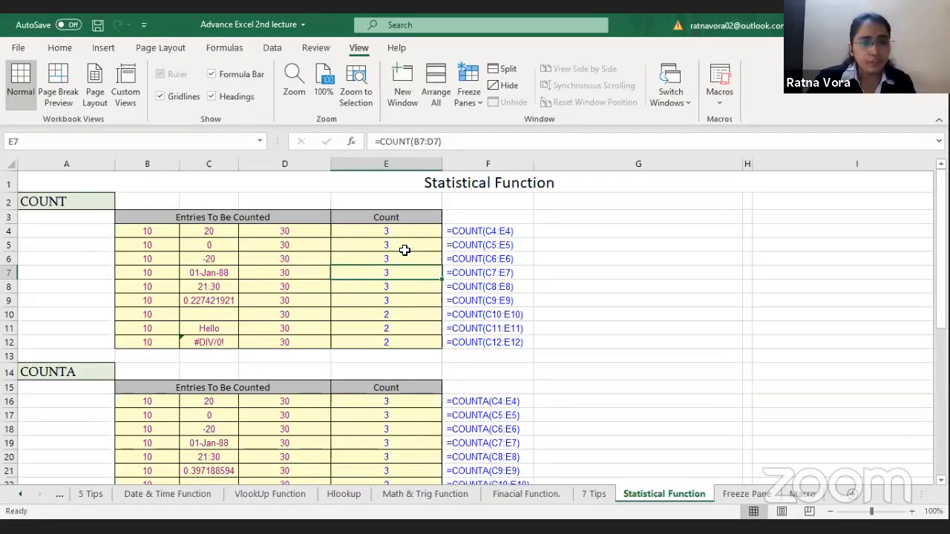
Step: Examine how COUNT treats the blank cell in row 10 and the text entry Hello in row 11
{"action": "key", "text": "Down"}
{"action": "key", "text": "Down"}
{"action": "key", "text": "Down"}
{"action": "key", "text": "Down"}
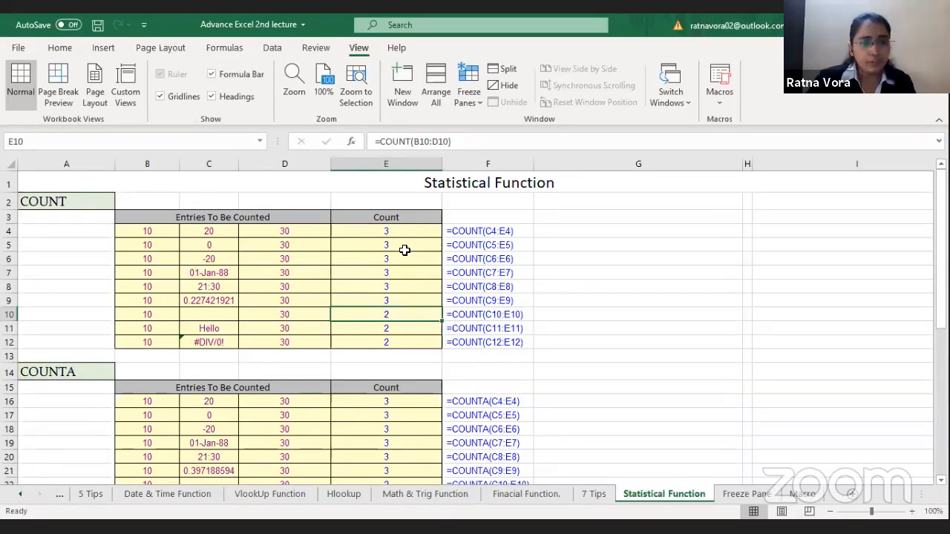
{"action": "left_click", "coordinate": [166, 324]}
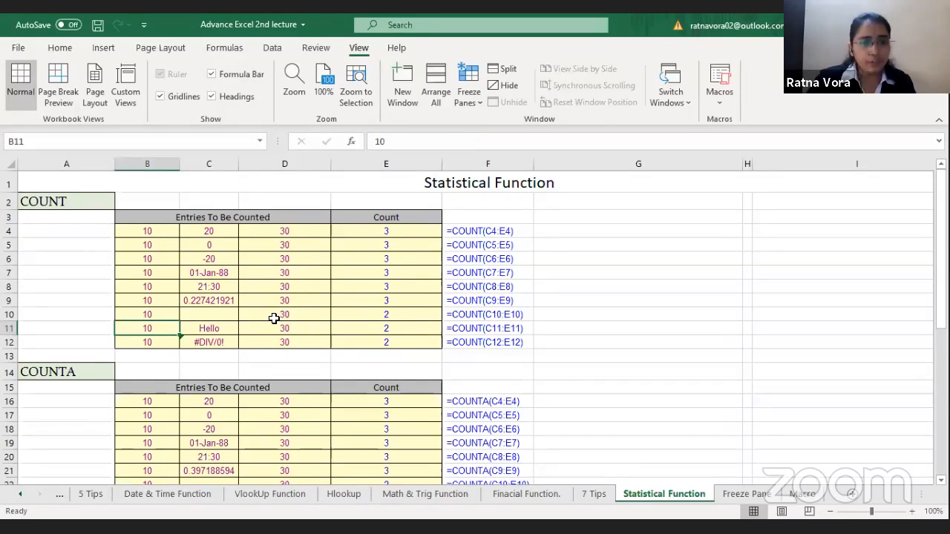
{"action": "key", "text": "Right"}
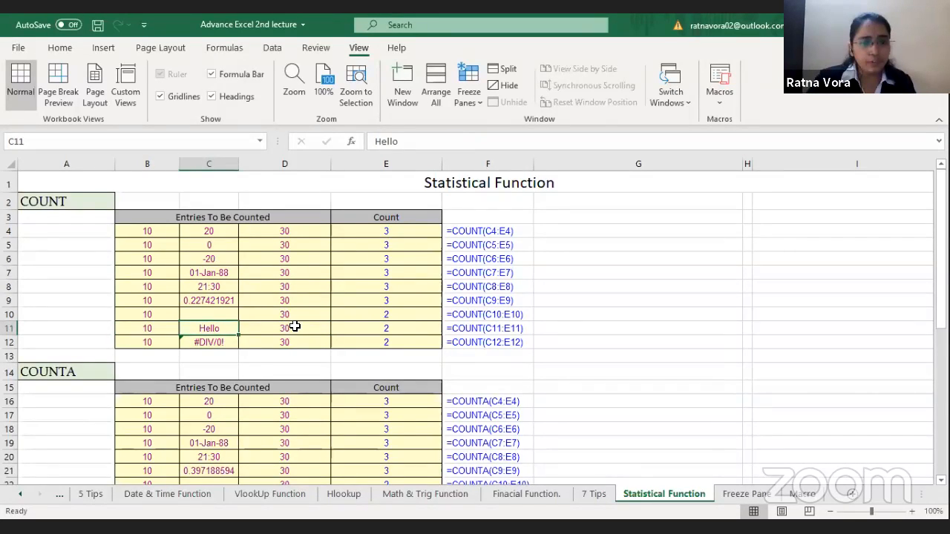
{"action": "key", "text": "Right"}
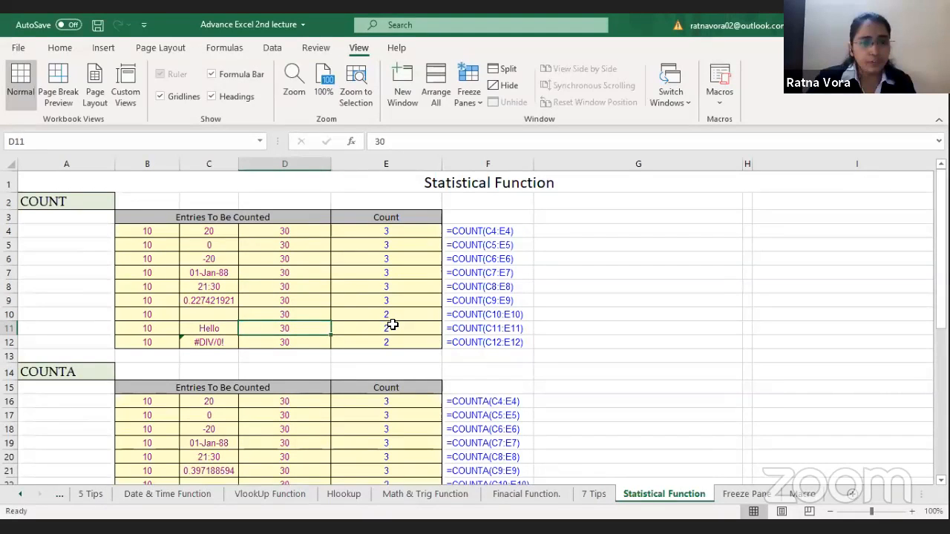
{"action": "key", "text": "Right"}
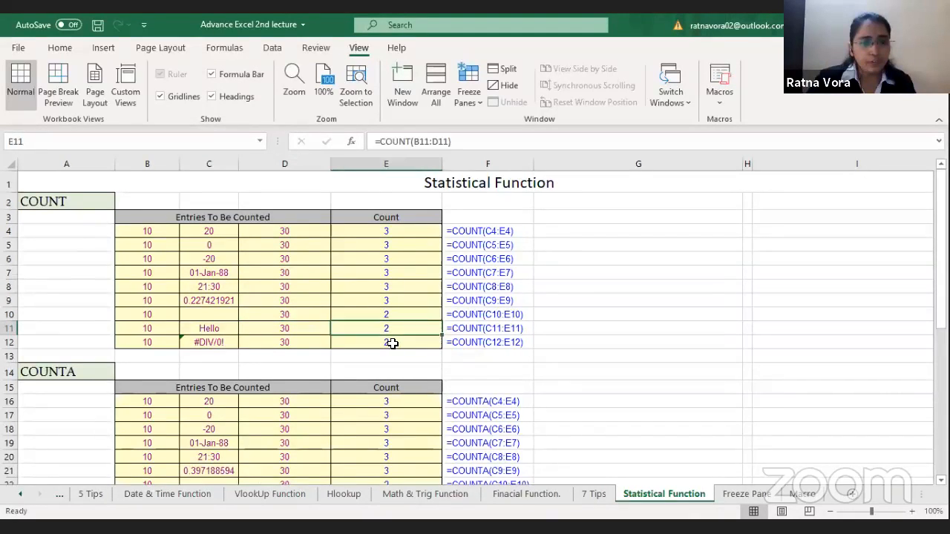
{"action": "left_click", "coordinate": [207, 334]}
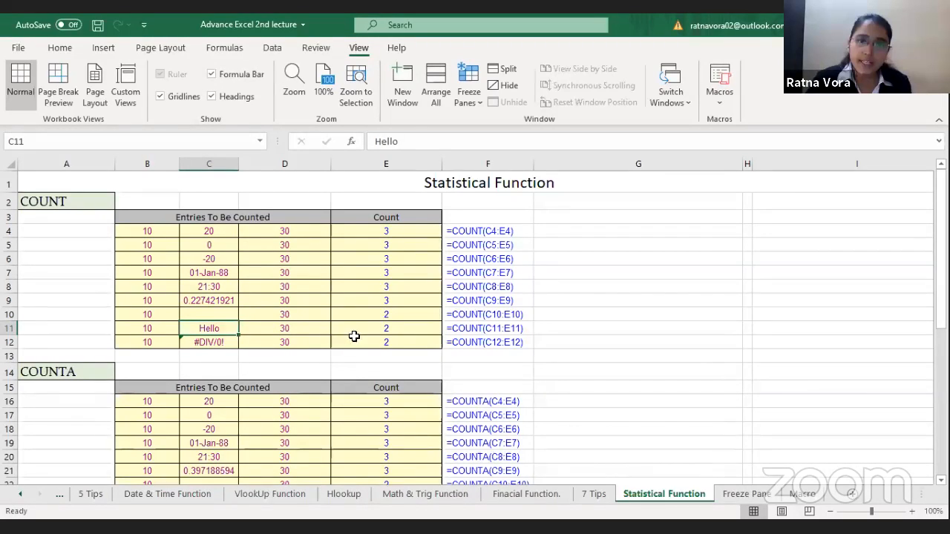
{"action": "left_click", "coordinate": [401, 329]}
Step: Enter =COUNTA(B16:D16) in E16, the first Count cell of the COUNTA table
{"action": "key", "text": "Down"}
{"action": "key", "text": "Down"}
{"action": "key", "text": "Down"}
{"action": "key", "text": "Down"}
{"action": "key", "text": "Down"}
{"action": "key", "text": "Down"}
{"action": "key", "text": "Down"}
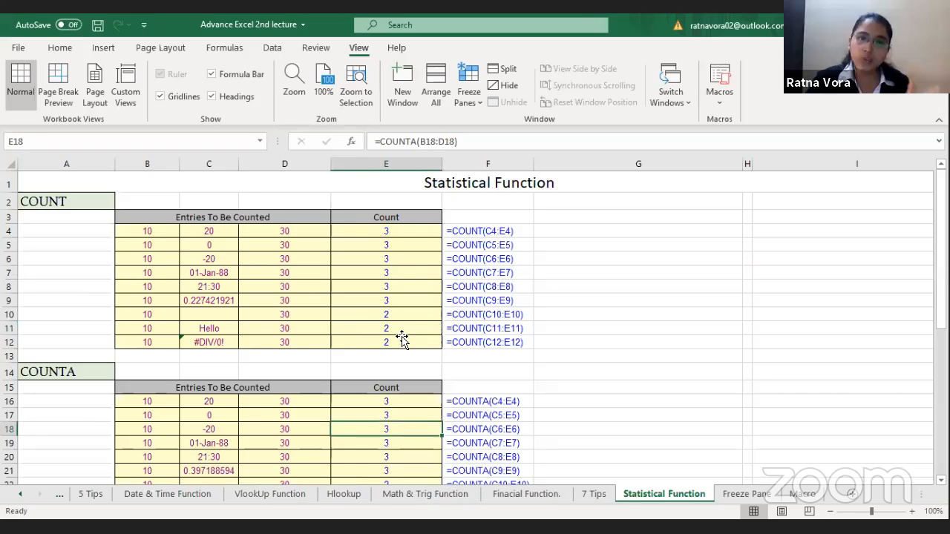
{"action": "key", "text": "Down"}
{"action": "key", "text": "Down"}
{"action": "key", "text": "Down"}
{"action": "key", "text": "Down"}
{"action": "key", "text": "Down"}
{"action": "key", "text": "Down"}
{"action": "key", "text": "Down"}
{"action": "key", "text": "Down"}
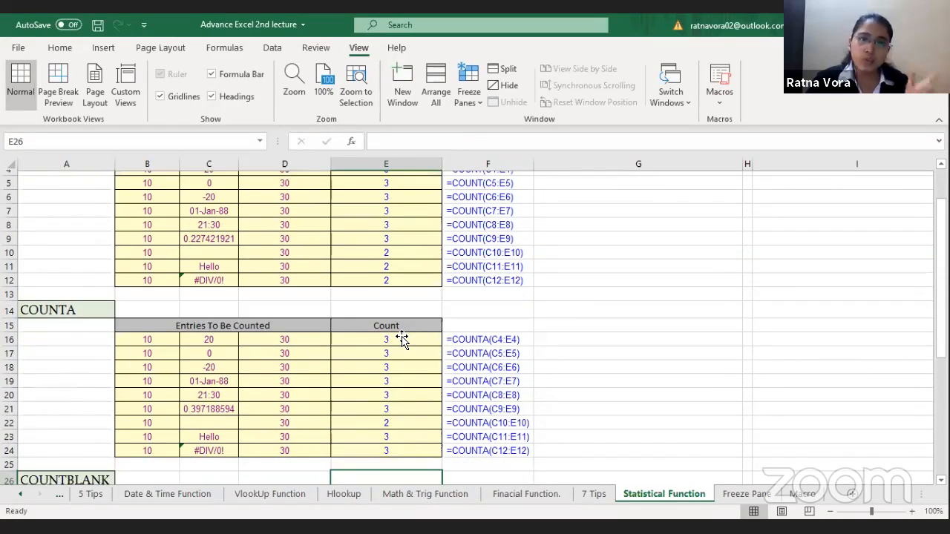
{"action": "key", "text": "Down"}
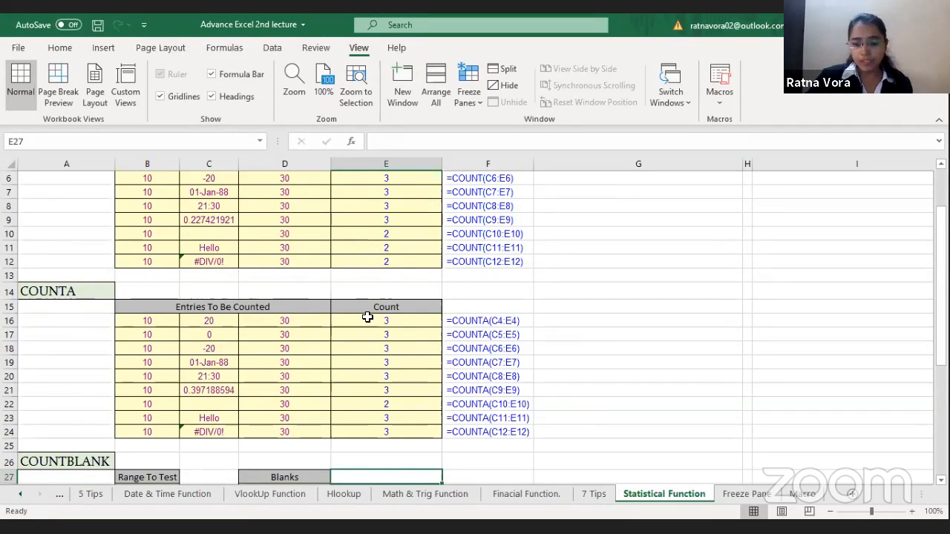
{"action": "left_click", "coordinate": [376, 324]}
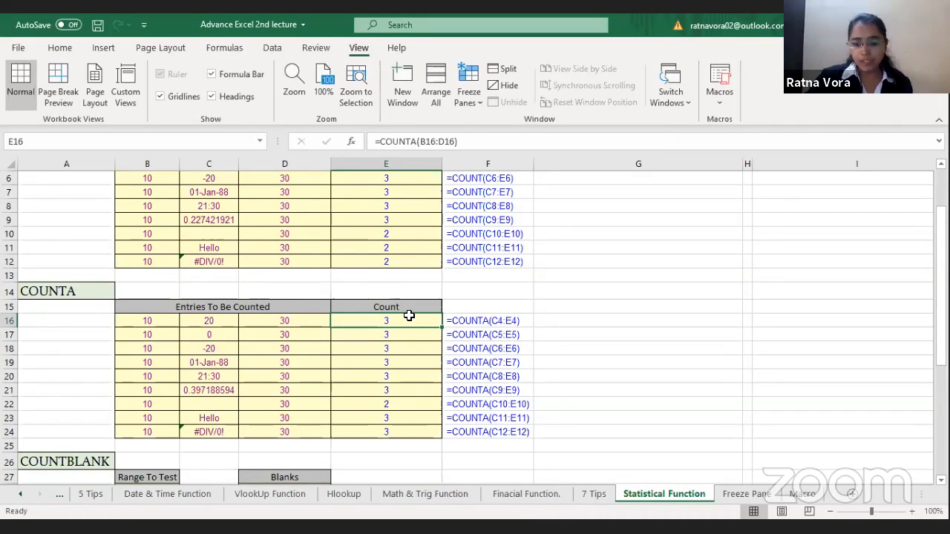
{"action": "left_click_drag", "start_coordinate": [155, 319], "coordinate": [284, 317]}
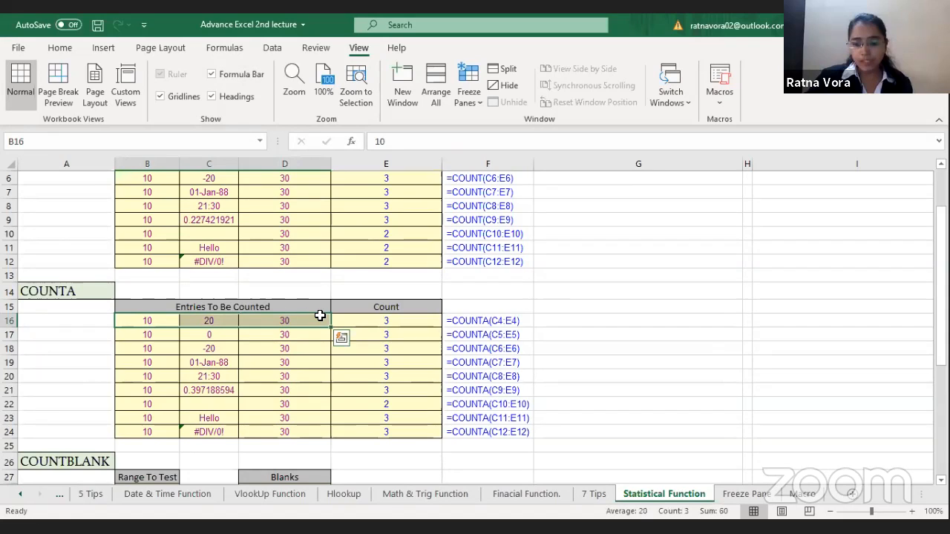
{"action": "left_click", "coordinate": [388, 320]}
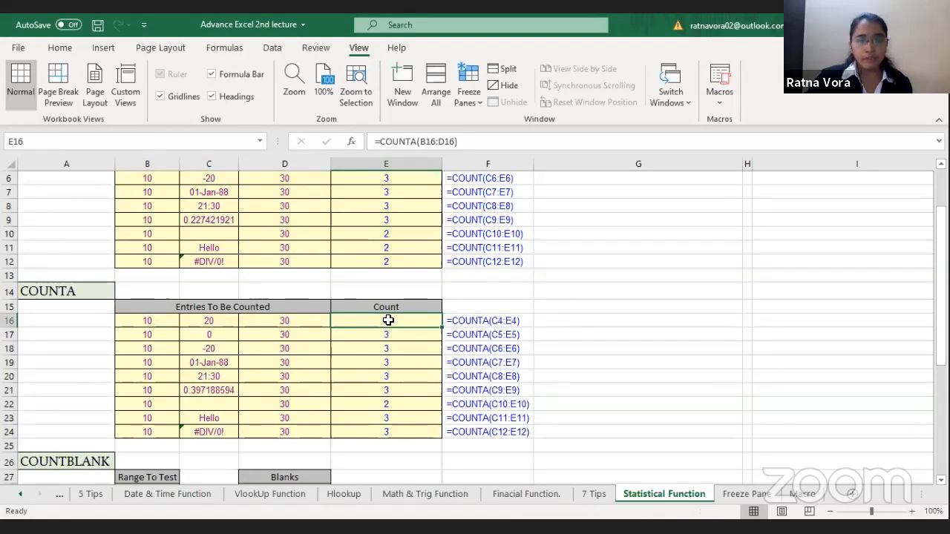
{"action": "type", "text": "="}
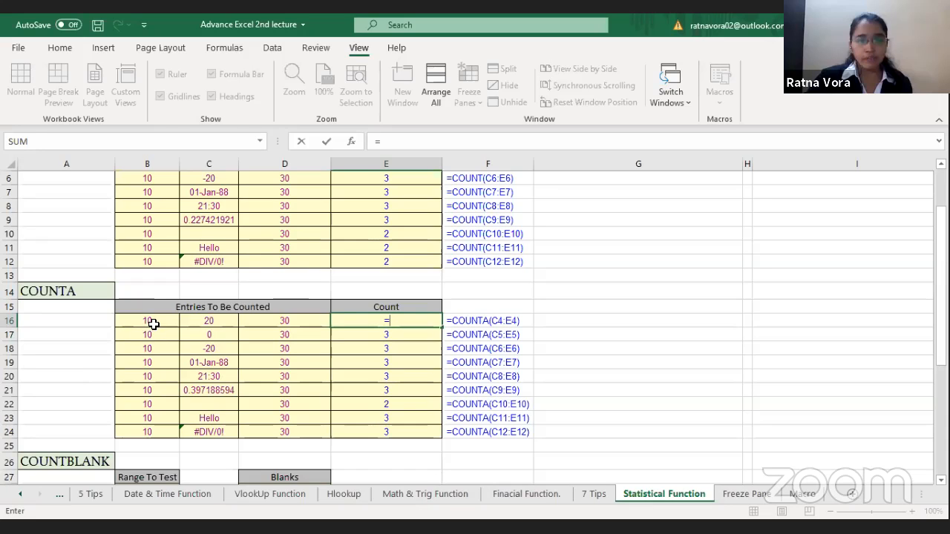
{"action": "type", "text": "COUNTA("}
{"action": "left_click_drag", "start_coordinate": [183, 324], "coordinate": [299, 324]}
{"action": "key", "text": "Return"}
{"action": "left_click", "coordinate": [415, 320]}
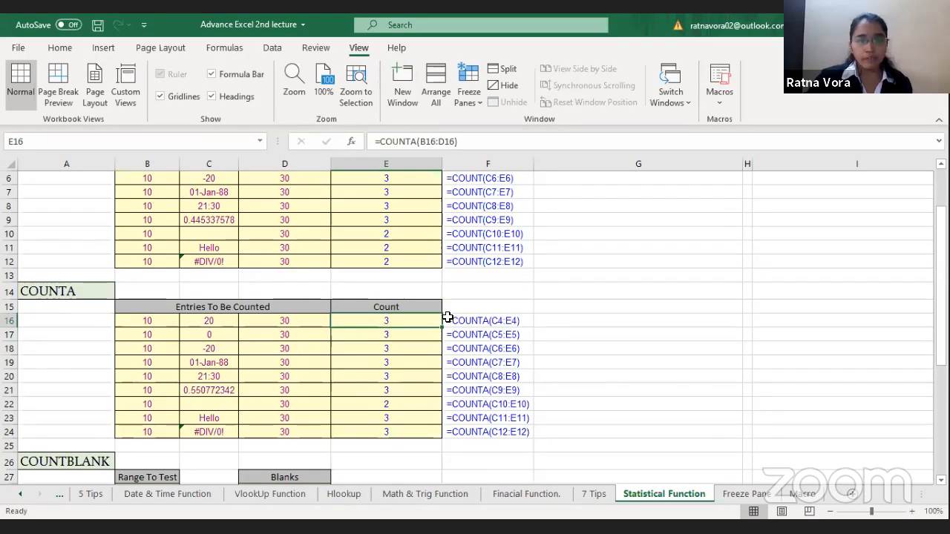
Step: Examine how COUNTA treats the zero entry in row 17 and the date entry in row 19
{"action": "left_click", "coordinate": [380, 339]}
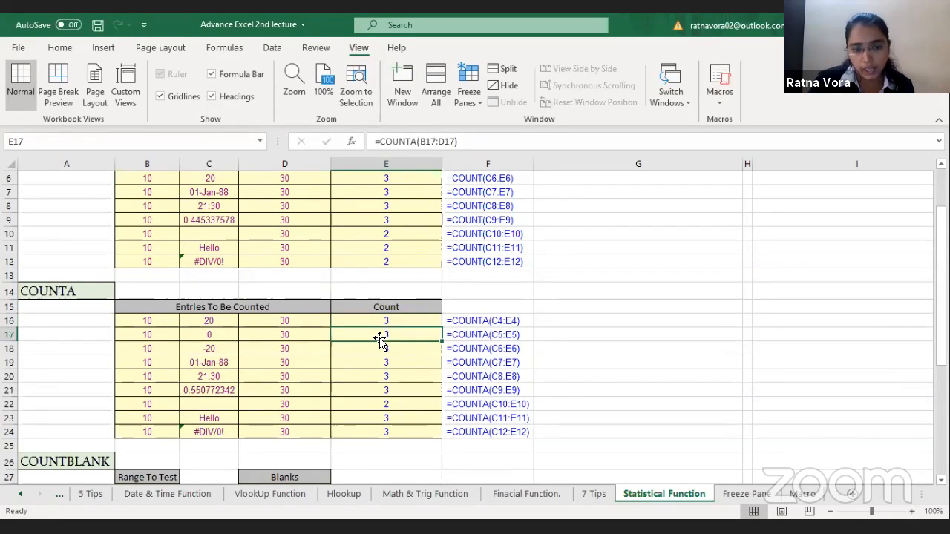
{"action": "key", "text": "Left"}
{"action": "key", "text": "Left"}
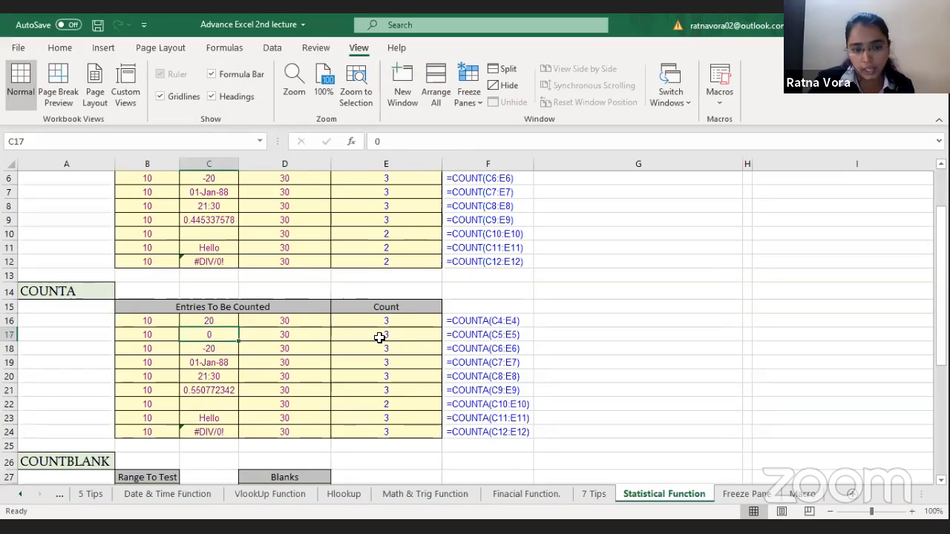
{"action": "key", "text": "Right"}
{"action": "key", "text": "Right"}
{"action": "key", "text": "Right"}
{"action": "left_click", "coordinate": [380, 340]}
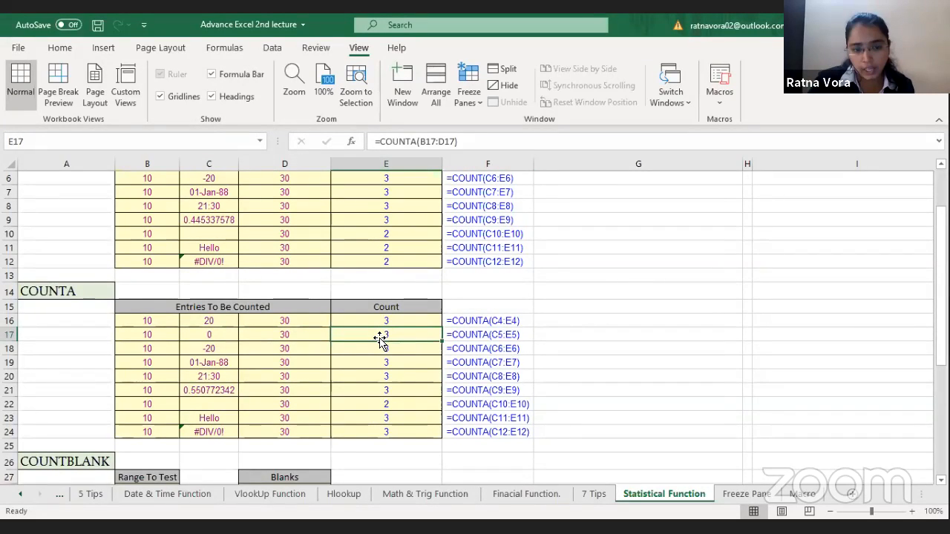
{"action": "key", "text": "Down"}
{"action": "key", "text": "Down"}
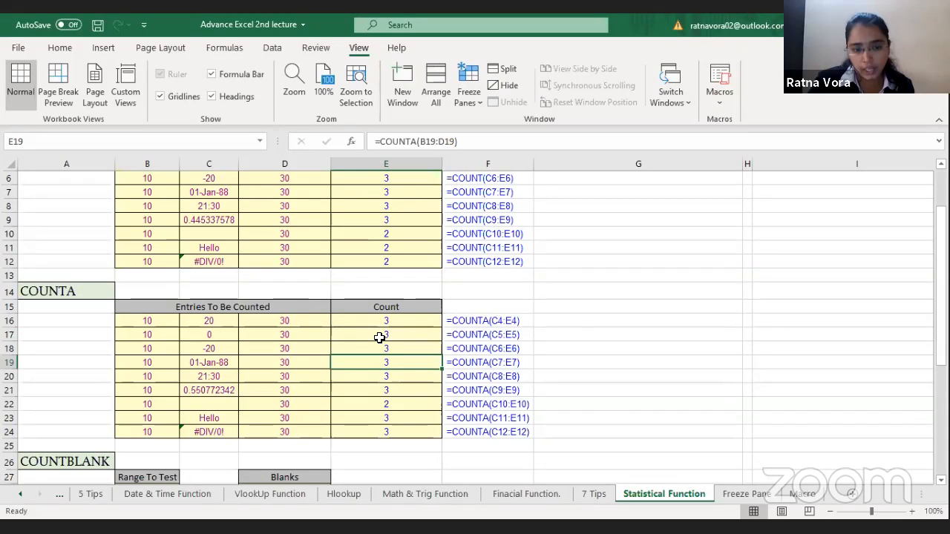
{"action": "key", "text": "Left"}
{"action": "key", "text": "Left"}
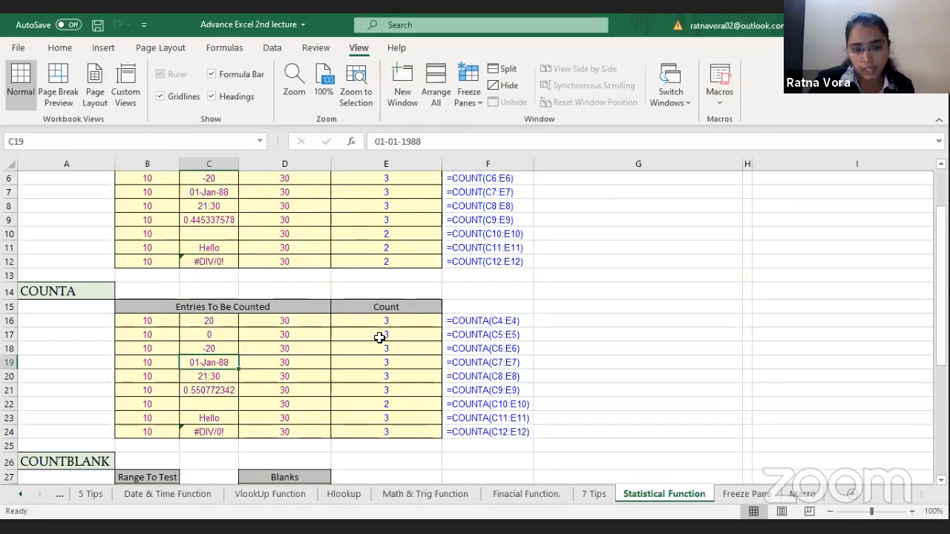
{"action": "key", "text": "Right"}
{"action": "key", "text": "Right"}
{"action": "key", "text": "Right"}
{"action": "key", "text": "Left"}
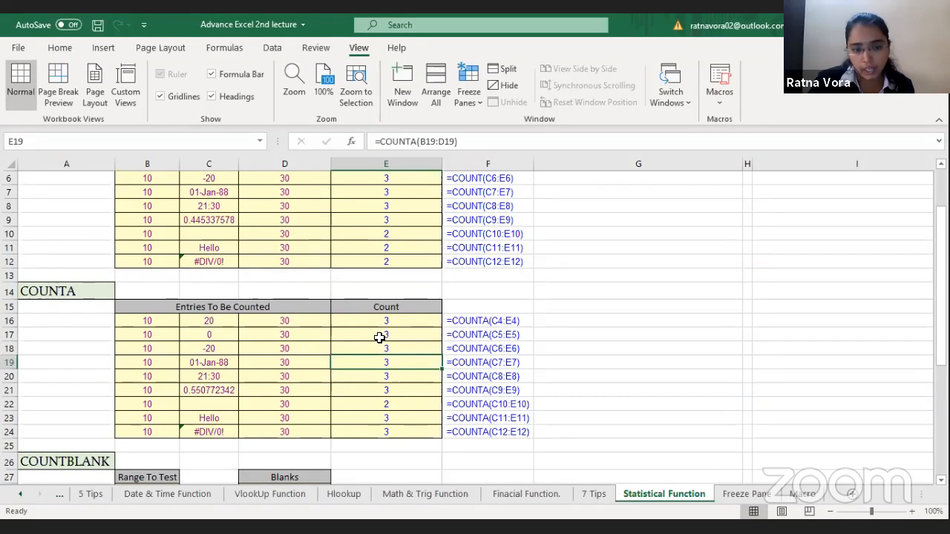
Step: Examine how COUNTA treats the blank cell C22 between the entries of row 22
{"action": "key", "text": "Down"}
{"action": "key", "text": "Down"}
{"action": "key", "text": "Down"}
{"action": "key", "text": "Left"}
{"action": "key", "text": "Left"}
{"action": "key", "text": "Left"}
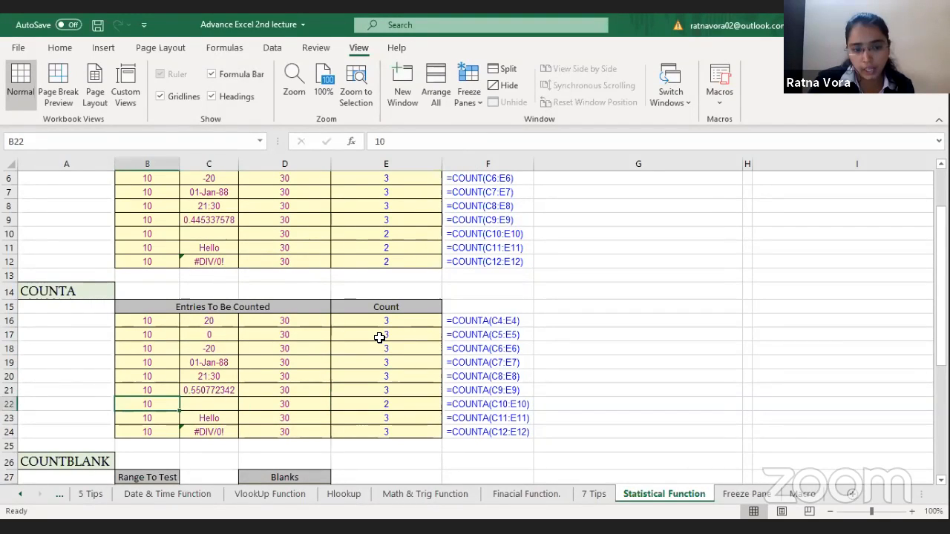
{"action": "key", "text": "Right"}
{"action": "key", "text": "Right"}
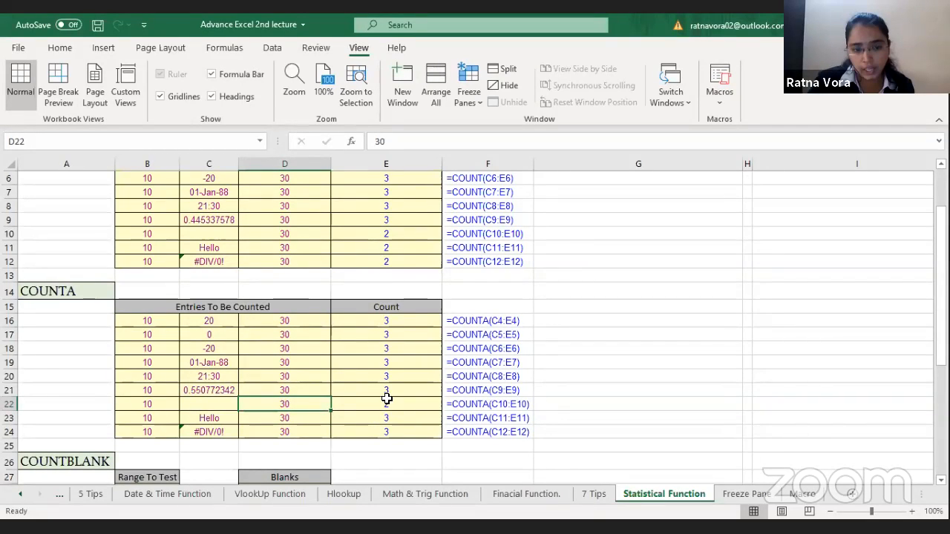
{"action": "left_click", "coordinate": [214, 405]}
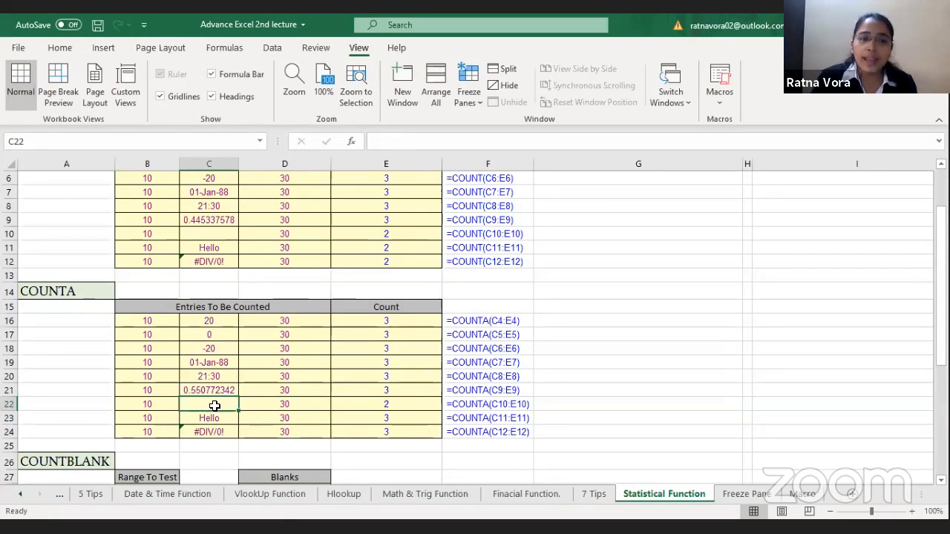
Step: Enter =COUNTBLANK(B28:B35) in D30 to count the empty cells of the Range To Test column
{"action": "left_click", "coordinate": [343, 412]}
{"action": "key", "text": "Down"}
{"action": "key", "text": "Down"}
{"action": "key", "text": "Down"}
{"action": "key", "text": "Down"}
{"action": "key", "text": "Down"}
{"action": "key", "text": "Down"}
{"action": "key", "text": "Down"}
{"action": "key", "text": "Down"}
{"action": "key", "text": "Down"}
{"action": "key", "text": "Down"}
{"action": "key", "text": "Down"}
{"action": "key", "text": "Down"}
{"action": "key", "text": "Down"}
{"action": "key", "text": "Down"}
{"action": "key", "text": "Down"}
{"action": "key", "text": "Down"}
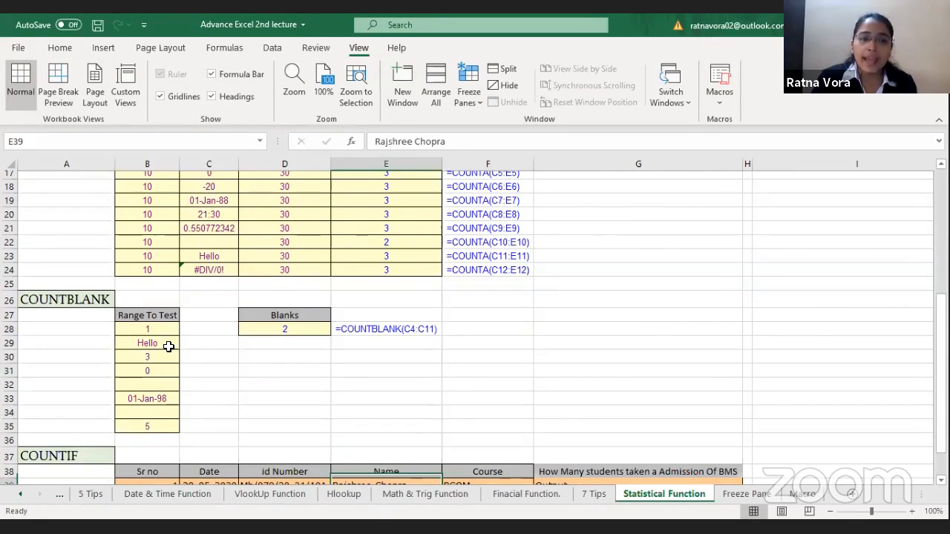
{"action": "key", "text": "Down"}
{"action": "key", "text": "Down"}
{"action": "left_click", "coordinate": [168, 346]}
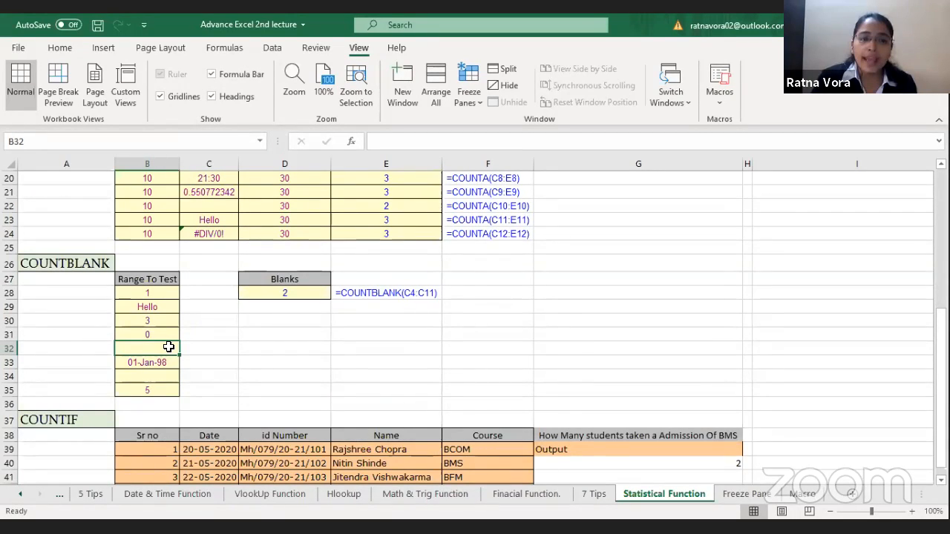
{"action": "left_click", "coordinate": [293, 321]}
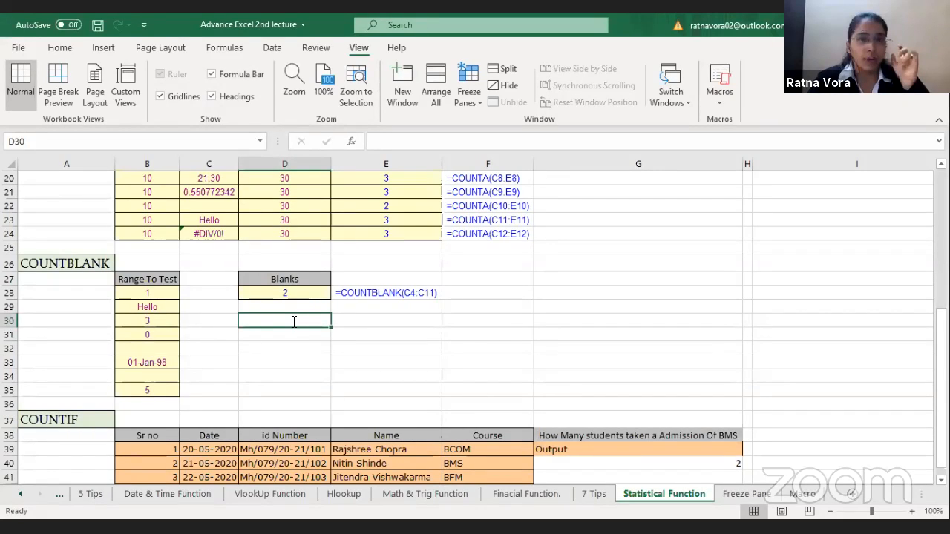
{"action": "type", "text": "="}
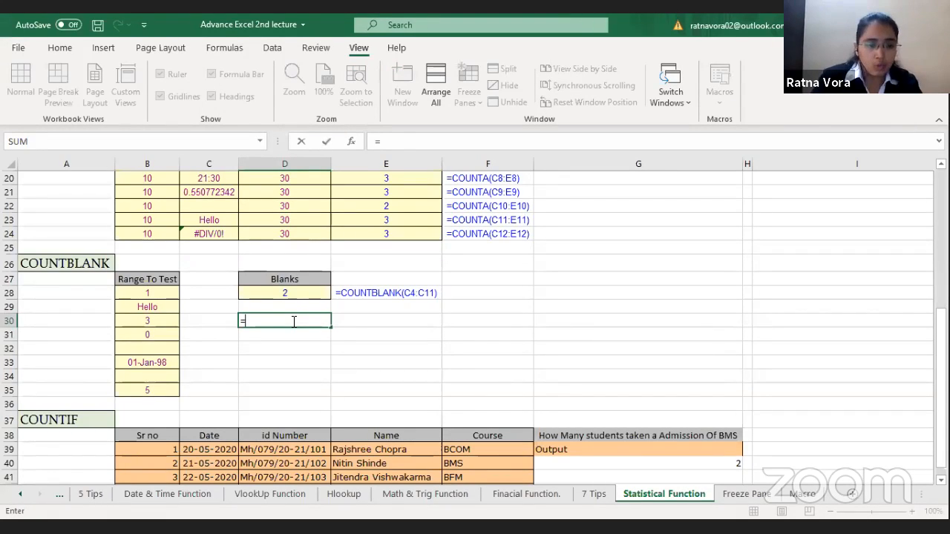
{"action": "type", "text": "COUNTBLANK("}
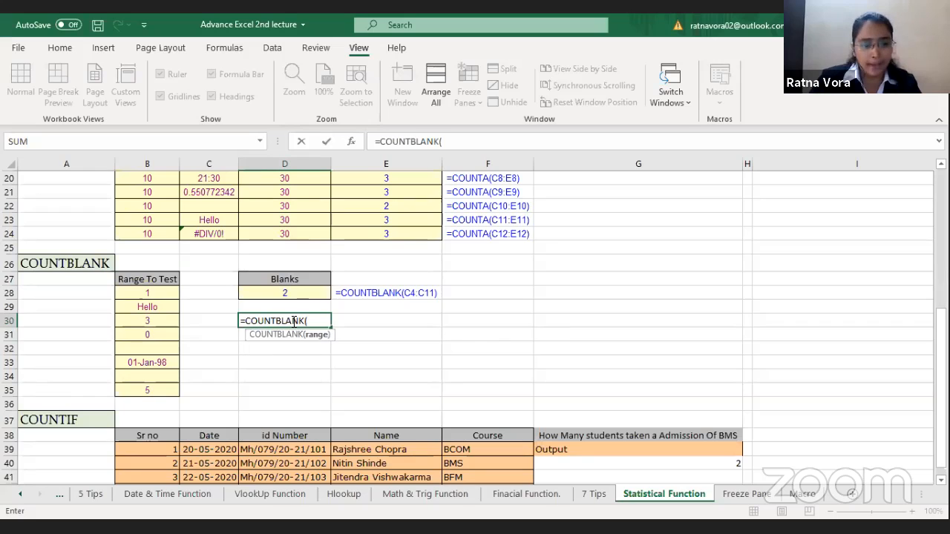
{"action": "left_click", "coordinate": [151, 302]}
{"action": "left_click_drag", "start_coordinate": [151, 302], "coordinate": [152, 394]}
{"action": "key", "text": "Return"}
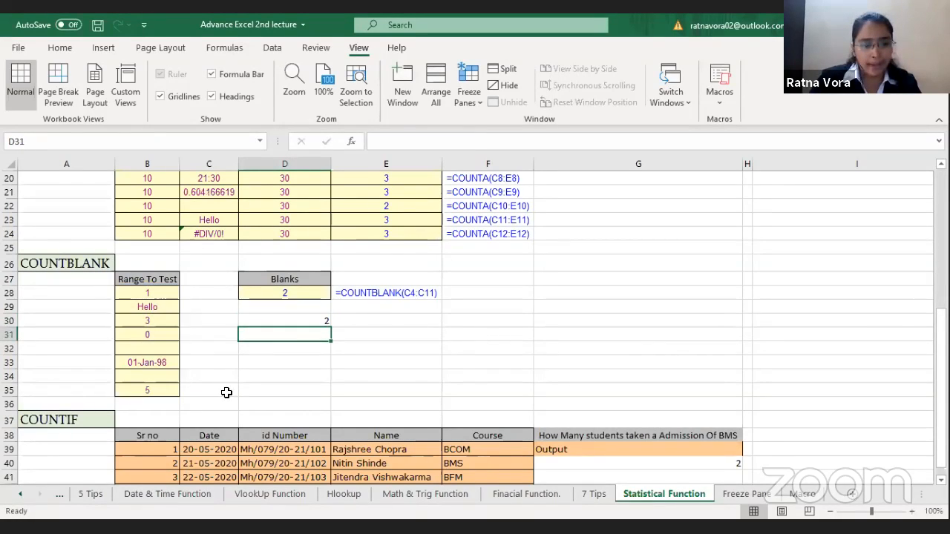
Step: Check the blank cells in the Range To Test column, then clear Hello from B29 to test the COUNTBLANK formula in D30
{"action": "left_click", "coordinate": [157, 348]}
{"action": "left_click", "coordinate": [155, 376]}
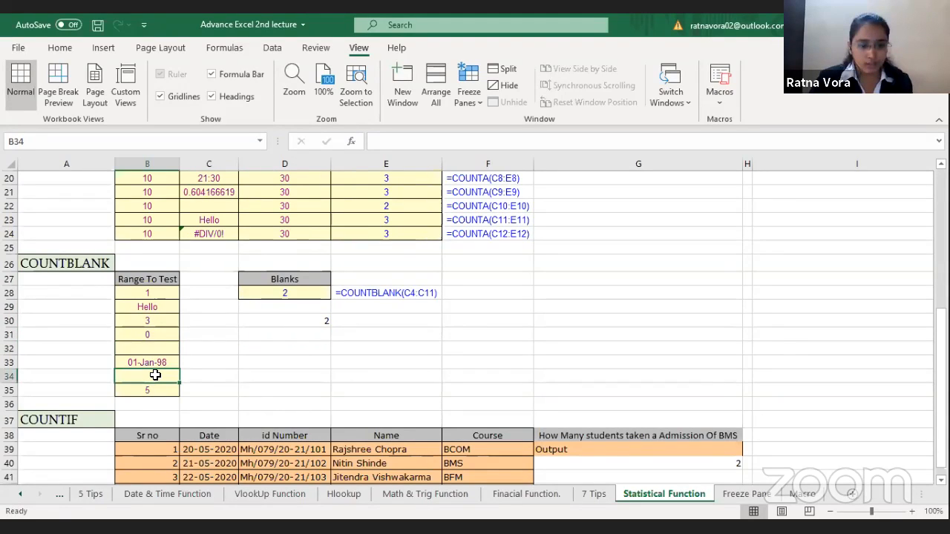
{"action": "left_click", "coordinate": [152, 332]}
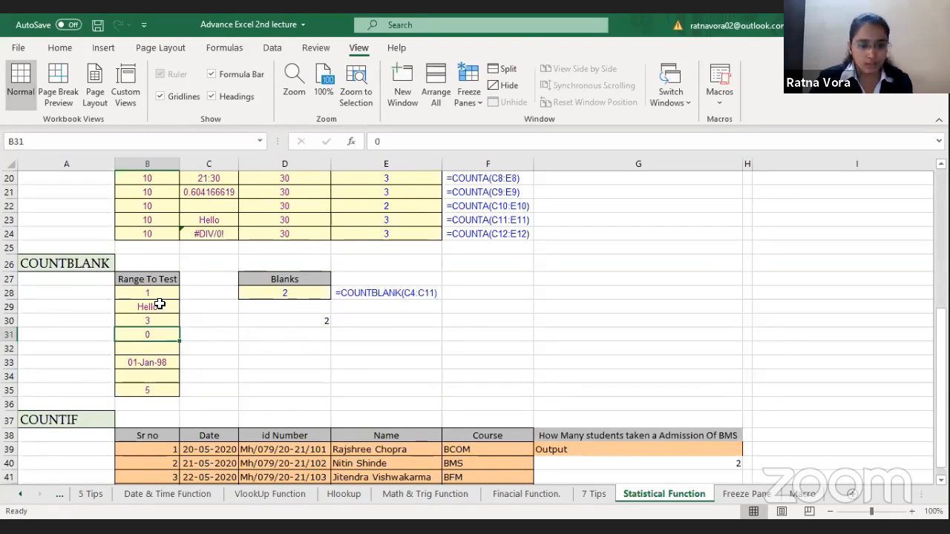
{"action": "left_click", "coordinate": [160, 304]}
{"action": "key", "text": "Delete"}
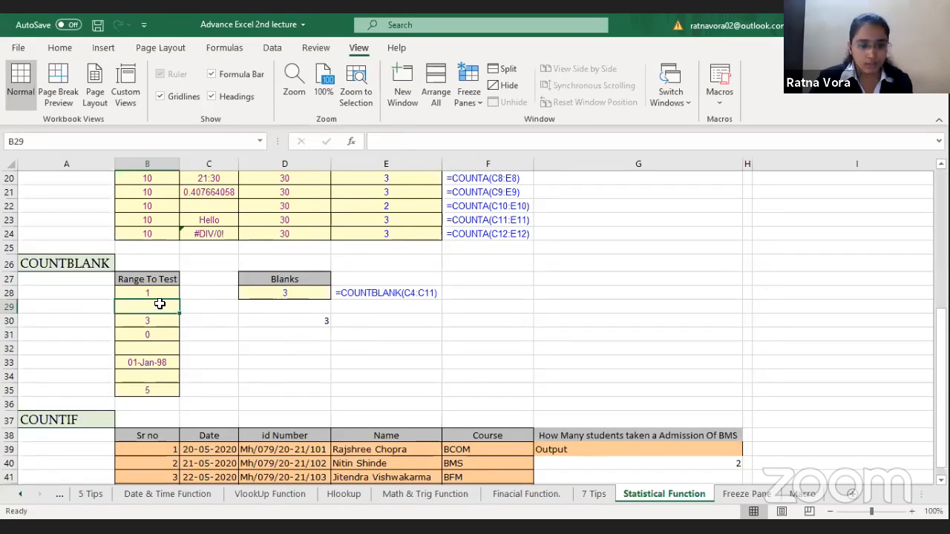
{"action": "left_click", "coordinate": [319, 317]}
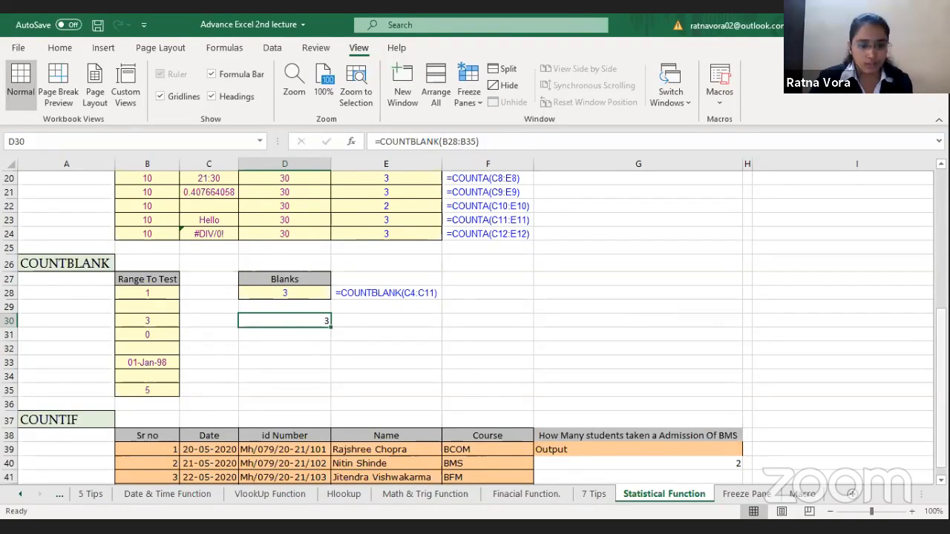
Step: Review the COUNT, COUNTA and COUNTBLANK tables from the start of the sheet down to D30
{"action": "scroll", "coordinate": [259, 304], "scroll_direction": "up", "scroll_amount": 6}
{"action": "left_click", "coordinate": [258, 304]}
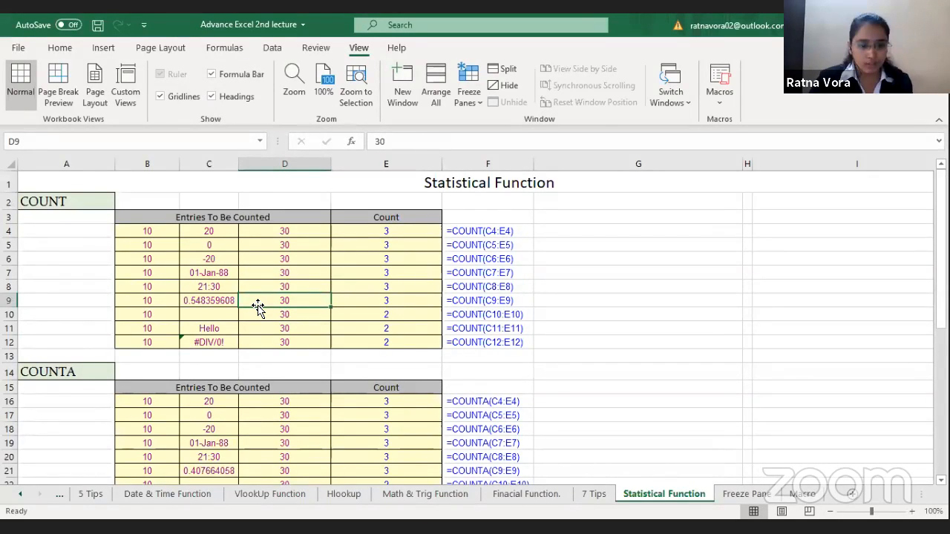
{"action": "left_click", "coordinate": [328, 457]}
{"action": "key", "text": "Down"}
{"action": "key", "text": "Down"}
{"action": "key", "text": "Down"}
{"action": "key", "text": "Down"}
{"action": "key", "text": "Down"}
{"action": "key", "text": "Down"}
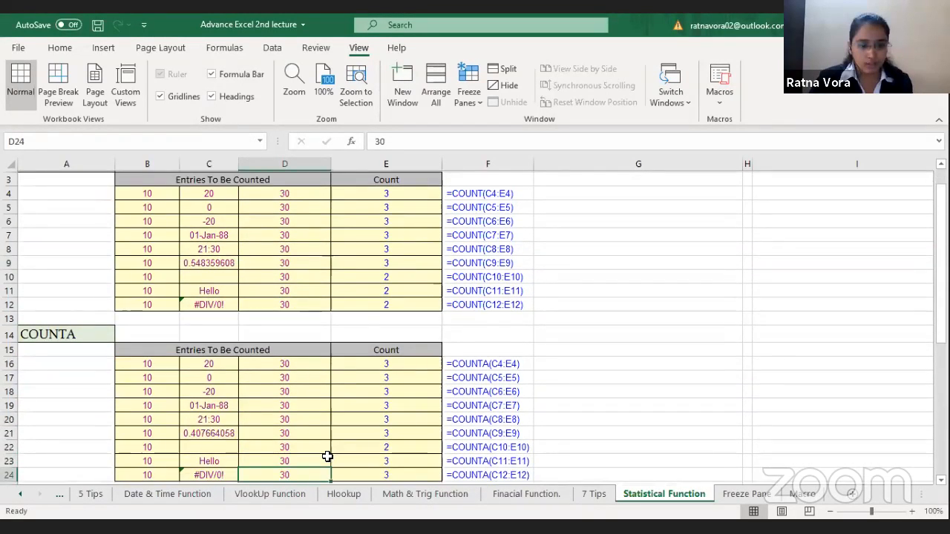
{"action": "key", "text": "Down"}
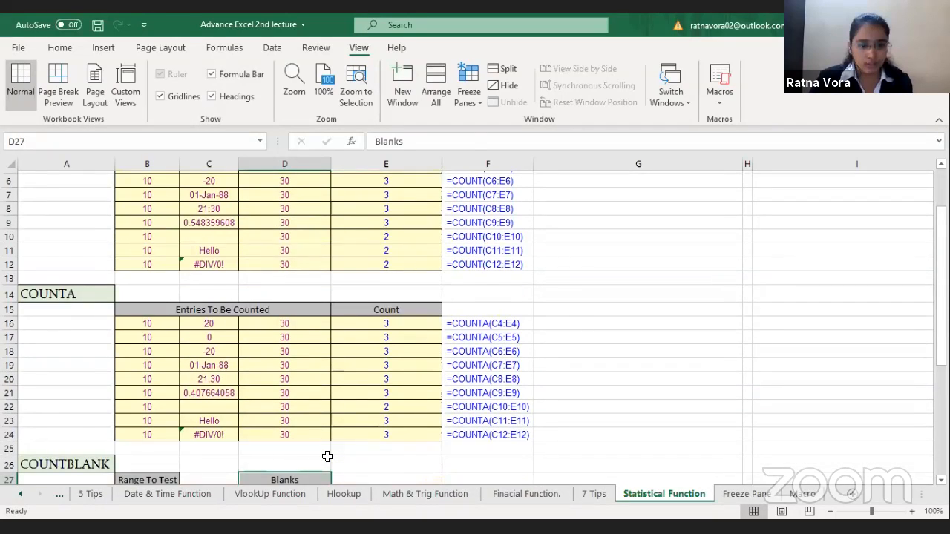
{"action": "key", "text": "Down"}
{"action": "key", "text": "Down"}
{"action": "key", "text": "Down"}
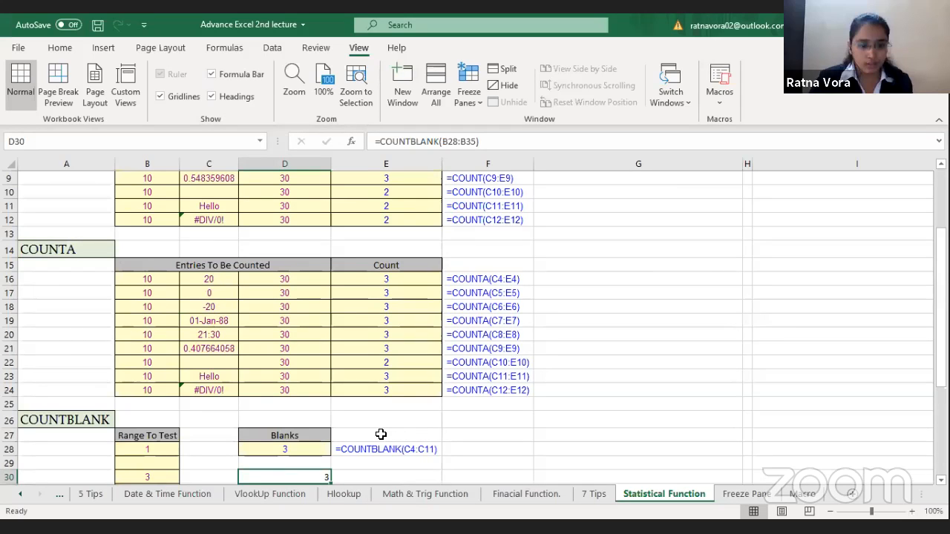
Step: Select the COUNTIF section A37:G45 and zoom the sheet to that selection
{"action": "key", "text": "Right"}
{"action": "key", "text": "Down"}
{"action": "key", "text": "Down"}
{"action": "key", "text": "Down"}
{"action": "key", "text": "Down"}
{"action": "key", "text": "Down"}
{"action": "key", "text": "Down"}
{"action": "key", "text": "Down"}
{"action": "key", "text": "Down"}
{"action": "key", "text": "Down"}
{"action": "key", "text": "Down"}
{"action": "key", "text": "Down"}
{"action": "key", "text": "Down"}
{"action": "key", "text": "Down"}
{"action": "key", "text": "Down"}
{"action": "key", "text": "Down"}
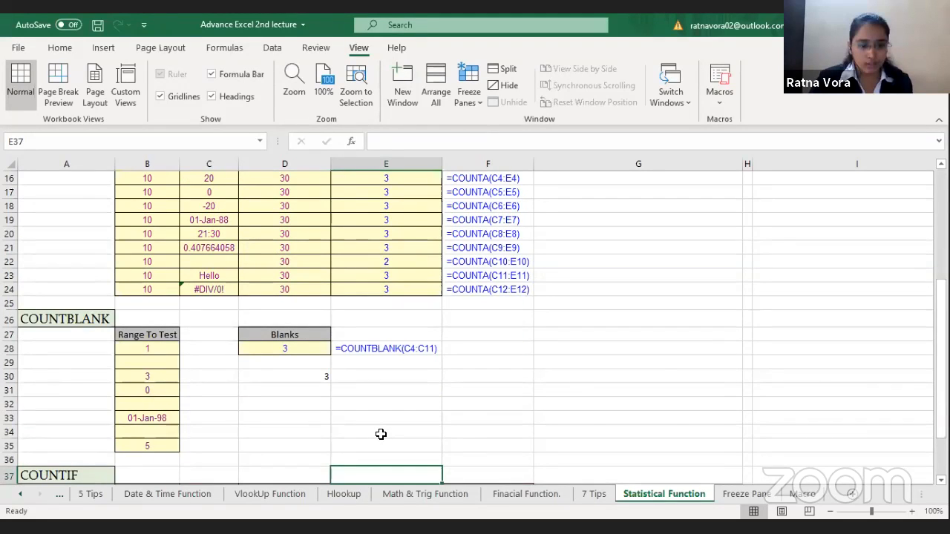
{"action": "key", "text": "Down"}
{"action": "key", "text": "Down"}
{"action": "key", "text": "Down"}
{"action": "key", "text": "Down"}
{"action": "key", "text": "Down"}
{"action": "key", "text": "Down"}
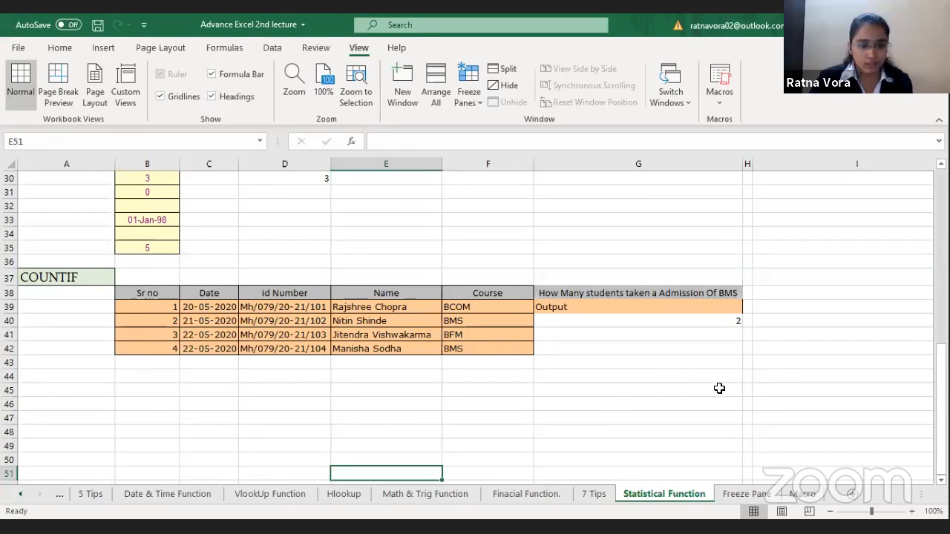
{"action": "left_click_drag", "start_coordinate": [44, 277], "coordinate": [720, 388]}
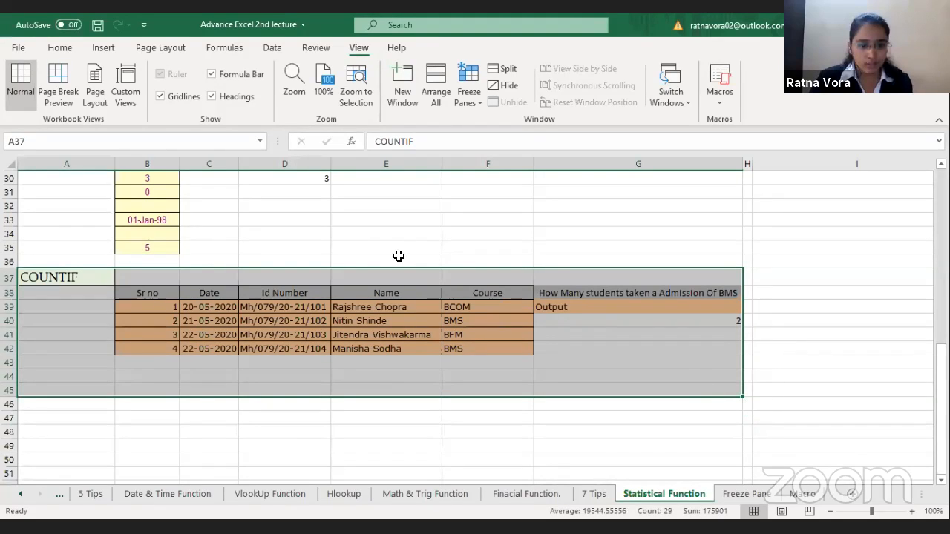
{"action": "left_click", "coordinate": [372, 83]}
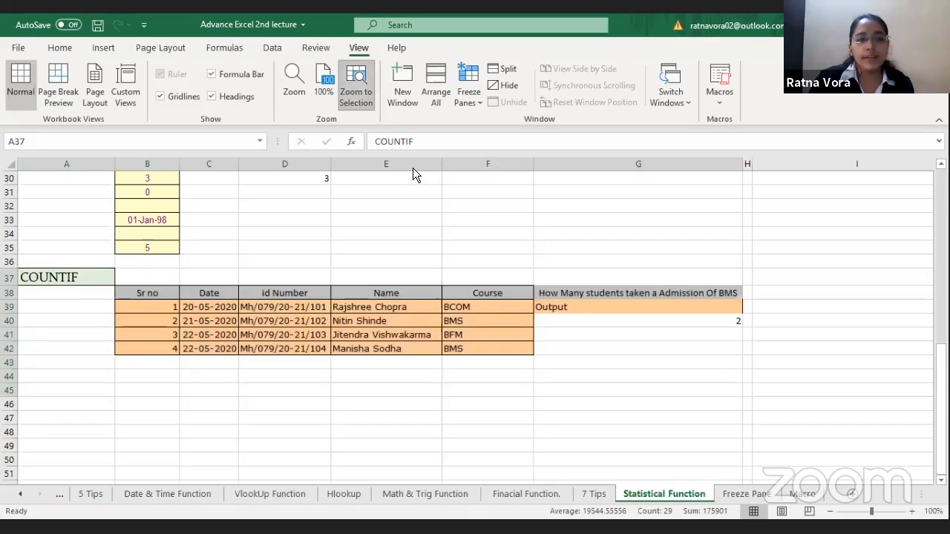
{"action": "left_click", "coordinate": [827, 382]}
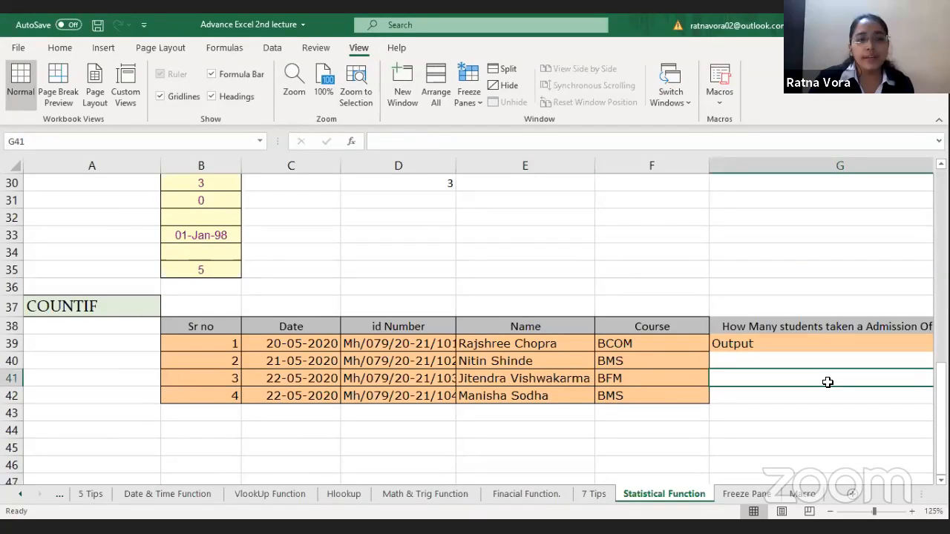
Step: Enter =COUNTIF(F39:F42,"BMS") in G41 to count the BMS admissions in the Course column
{"action": "left_click", "coordinate": [530, 342]}
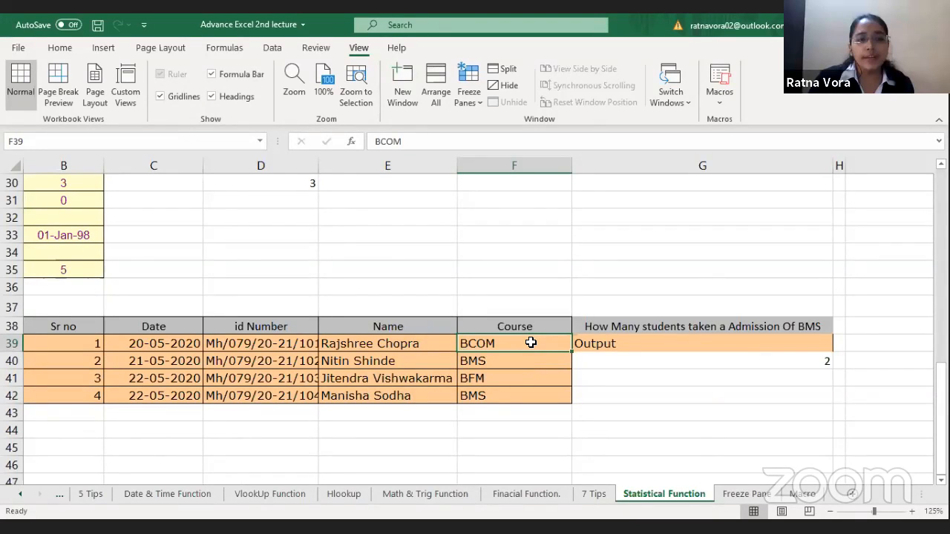
{"action": "left_click", "coordinate": [662, 366]}
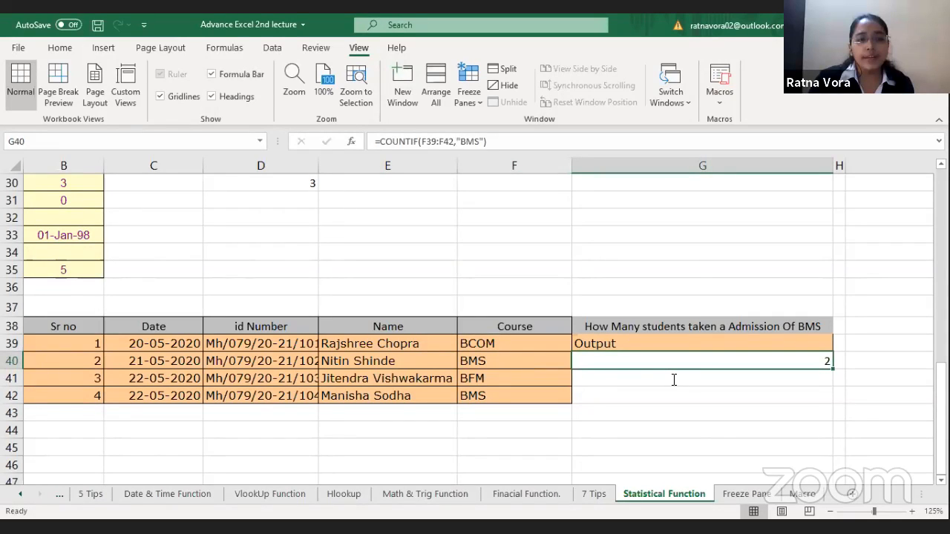
{"action": "left_click", "coordinate": [674, 380]}
{"action": "type", "text": "=COUNT"}
{"action": "key", "text": "Return"}
{"action": "left_click", "coordinate": [674, 380]}
{"action": "type", "text": "="}
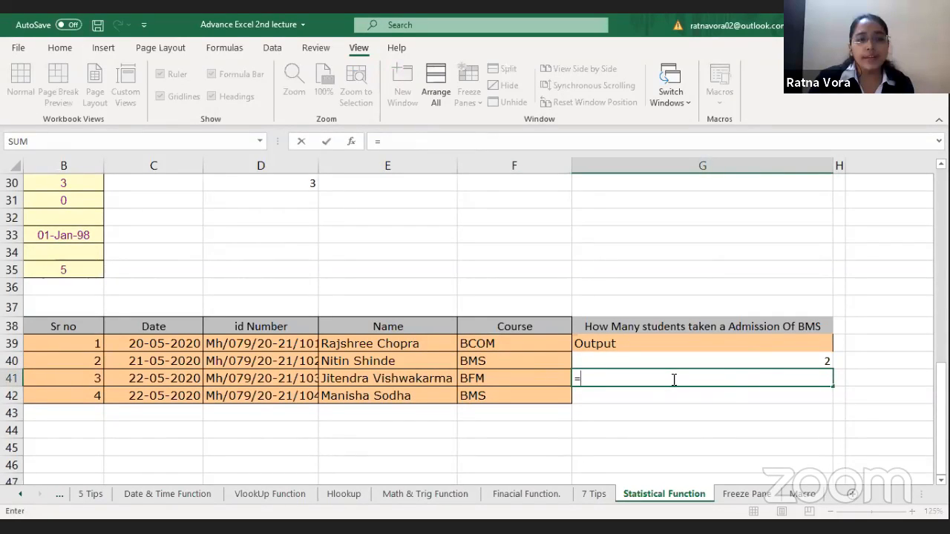
{"action": "type", "text": "COUNTIF("}
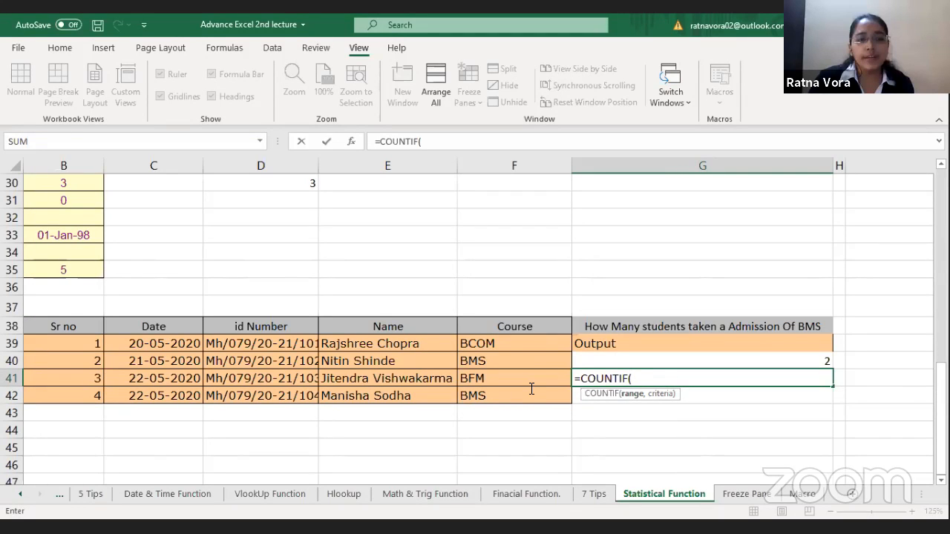
{"action": "left_click_drag", "start_coordinate": [531, 343], "coordinate": [531, 389]}
{"action": "type", "text": ","}
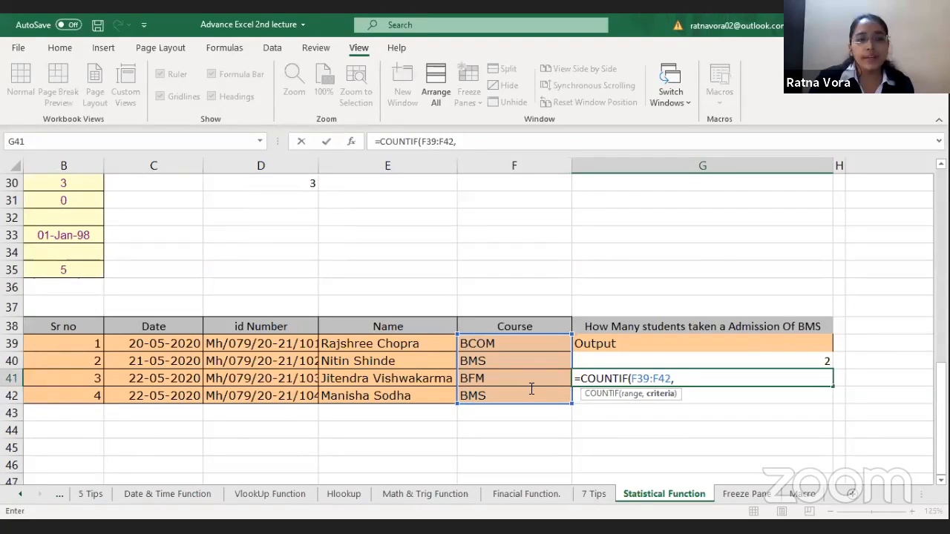
{"action": "type", "text": "\"BMS\""}
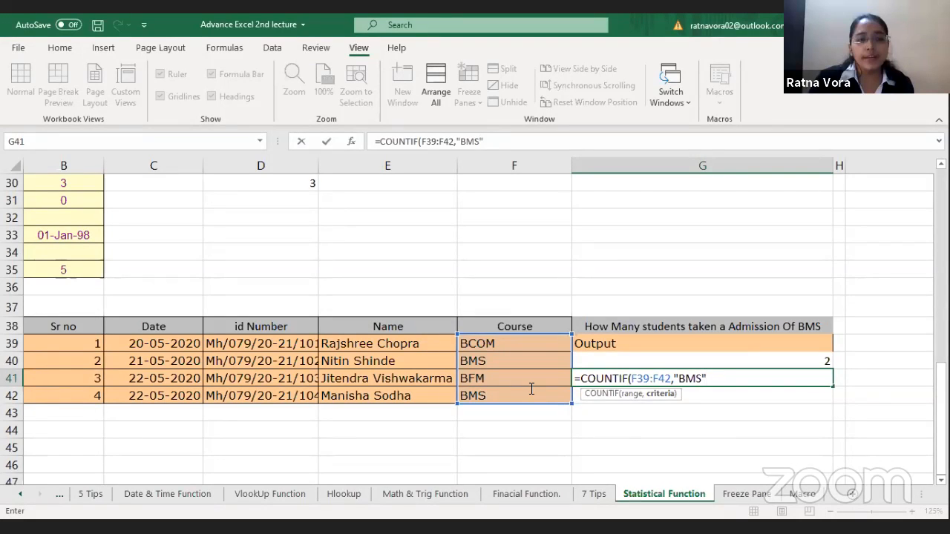
{"action": "type", "text": ")"}
{"action": "key", "text": "Return"}
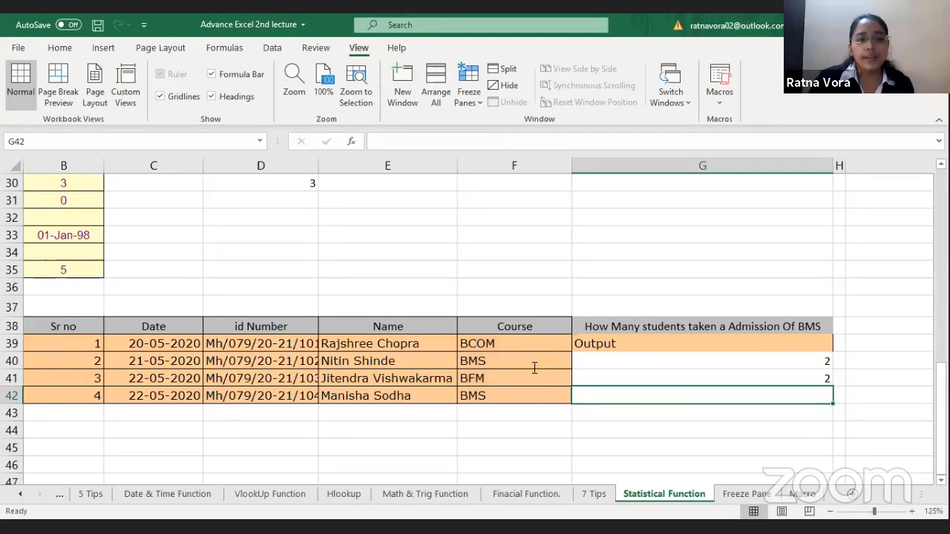
Step: Check the BMS entries in the Course column against the COUNTIF formula in G41
{"action": "left_click", "coordinate": [500, 394]}
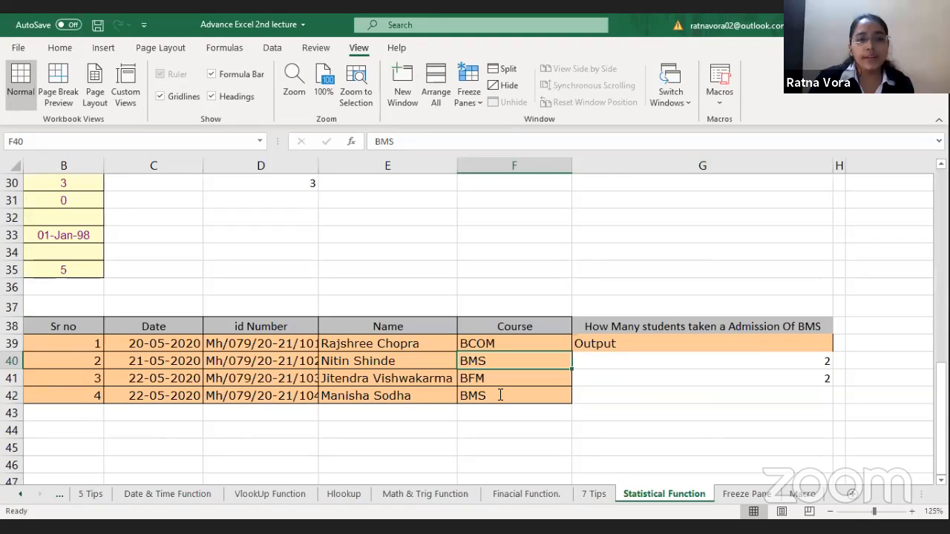
{"action": "left_click", "coordinate": [483, 358]}
{"action": "left_click", "coordinate": [756, 372]}
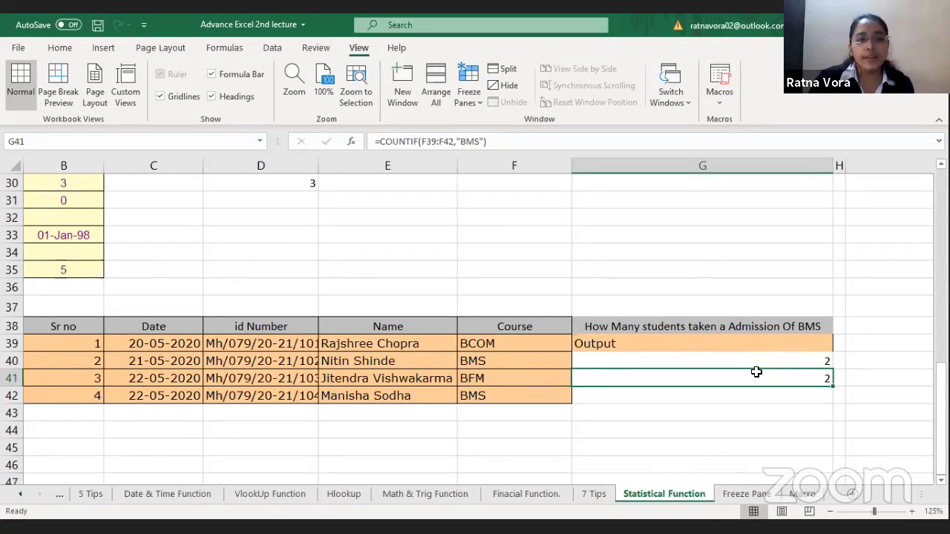
Step: On the Freeze Pane sheet, enter serial number 21 in A25 below the last salary record
{"action": "left_click", "coordinate": [751, 495]}
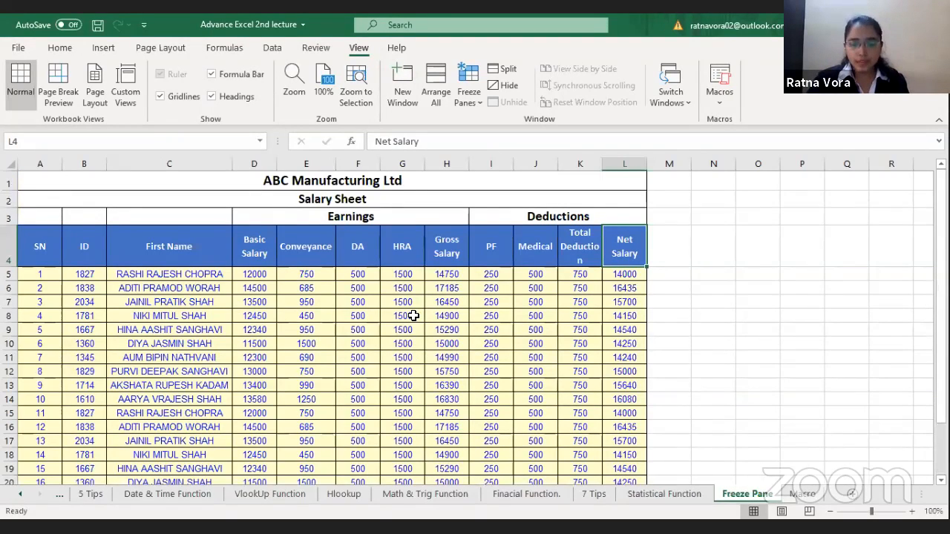
{"action": "left_click", "coordinate": [253, 317]}
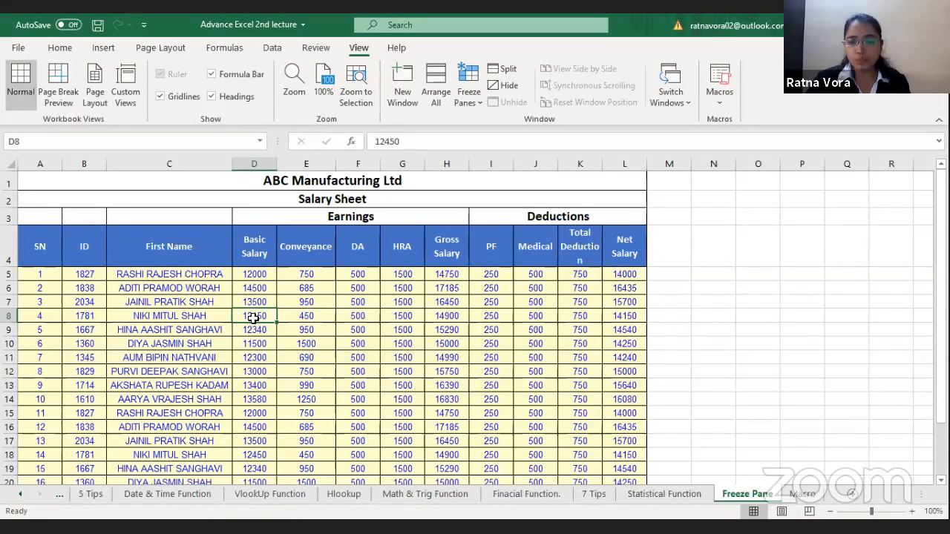
{"action": "left_click", "coordinate": [114, 313]}
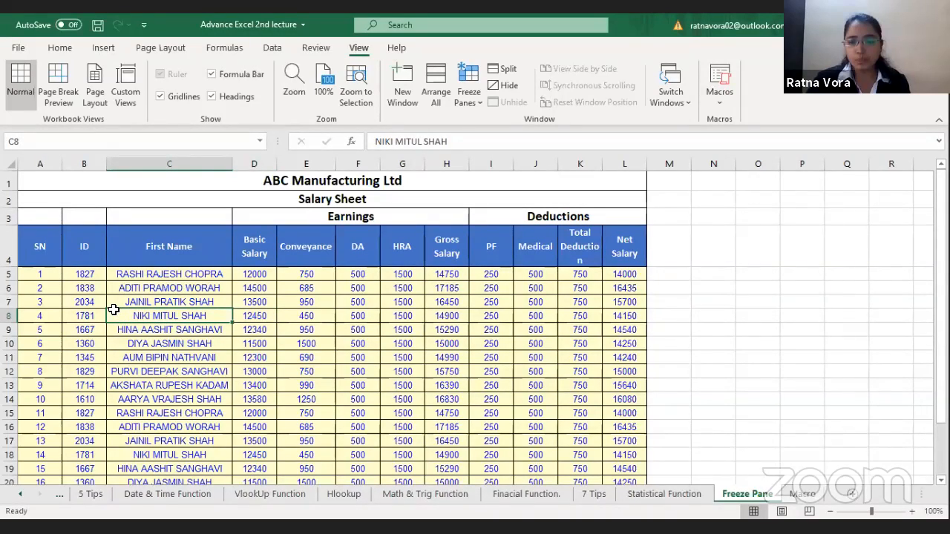
{"action": "key", "text": "Down"}
{"action": "key", "text": "Down"}
{"action": "key", "text": "Down"}
{"action": "key", "text": "Down"}
{"action": "key", "text": "Down"}
{"action": "key", "text": "Down"}
{"action": "key", "text": "Down"}
{"action": "key", "text": "Down"}
{"action": "key", "text": "Down"}
{"action": "key", "text": "Down"}
{"action": "key", "text": "Down"}
{"action": "key", "text": "Down"}
{"action": "key", "text": "Down"}
{"action": "key", "text": "Down"}
{"action": "key", "text": "Down"}
{"action": "key", "text": "Down"}
{"action": "key", "text": "Down"}
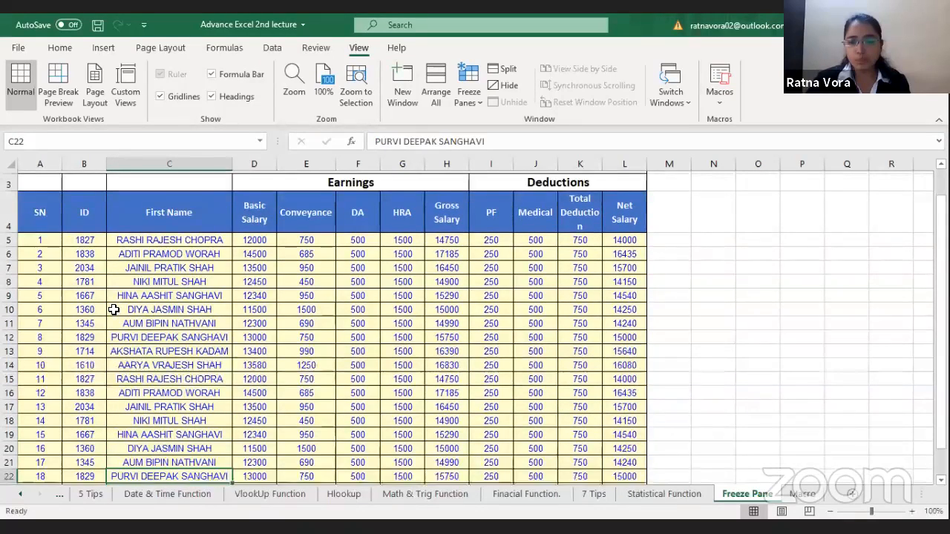
{"action": "key", "text": "Up"}
{"action": "key", "text": "Down"}
{"action": "key", "text": "Left"}
{"action": "key", "text": "Left"}
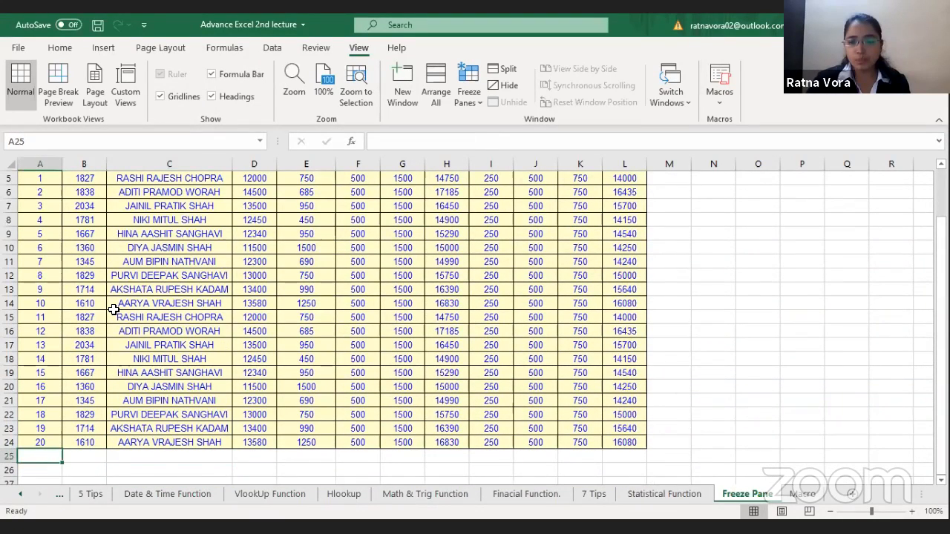
{"action": "type", "text": "21"}
{"action": "key", "text": "Tab"}
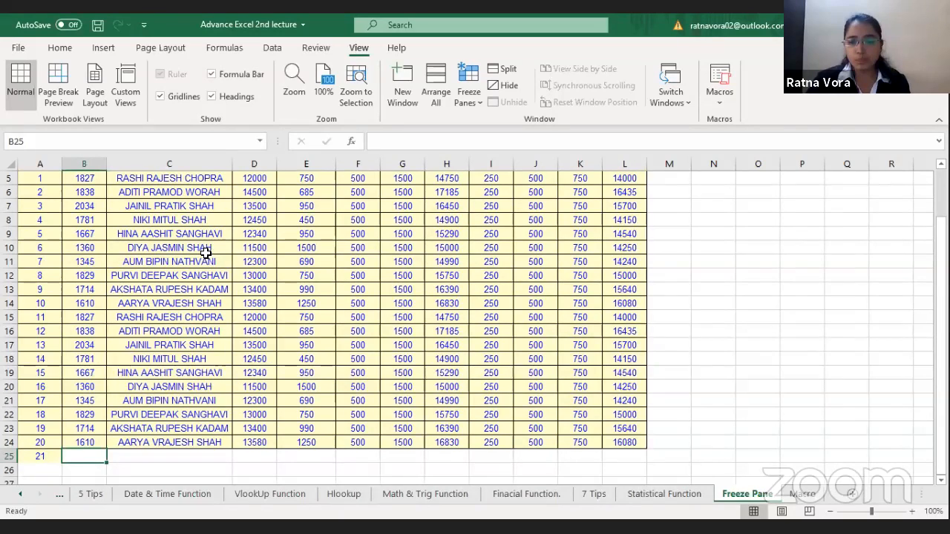
Step: Review the salary table's header row A4:L4, the records down to row 25 and the title rows above them
{"action": "key", "text": "ctrl+Up"}
{"action": "key", "text": "ctrl+Up"}
{"action": "key", "text": "Right"}
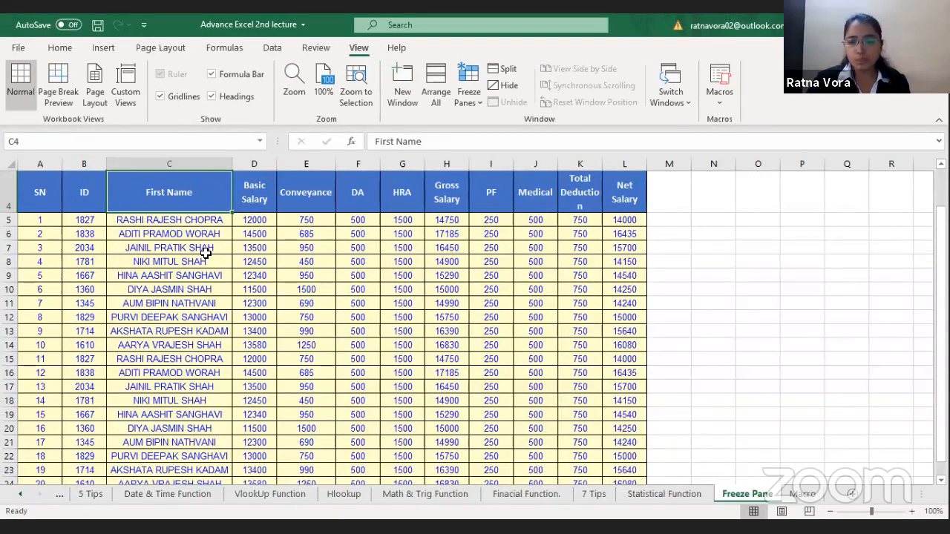
{"action": "left_click_drag", "start_coordinate": [37, 187], "coordinate": [596, 168]}
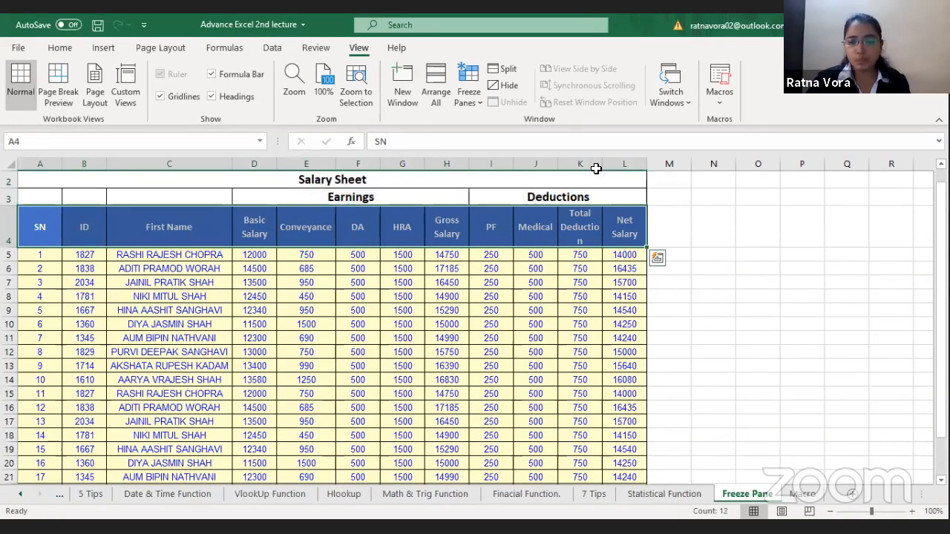
{"action": "left_click", "coordinate": [134, 396]}
{"action": "left_click", "coordinate": [135, 400]}
{"action": "key", "text": "Down"}
{"action": "key", "text": "Down"}
{"action": "key", "text": "Down"}
{"action": "key", "text": "Down"}
{"action": "key", "text": "Down"}
{"action": "key", "text": "Down"}
{"action": "key", "text": "Down"}
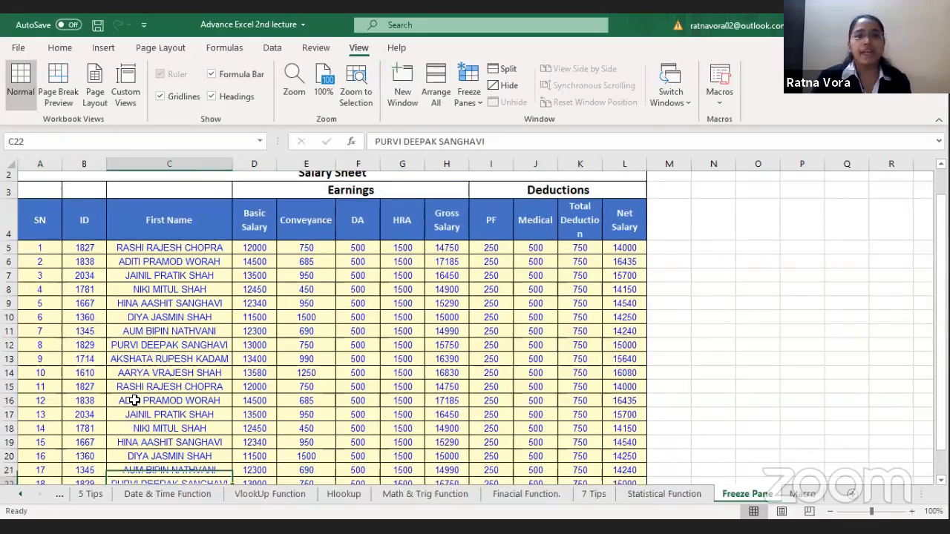
{"action": "key", "text": "Down"}
{"action": "key", "text": "Down"}
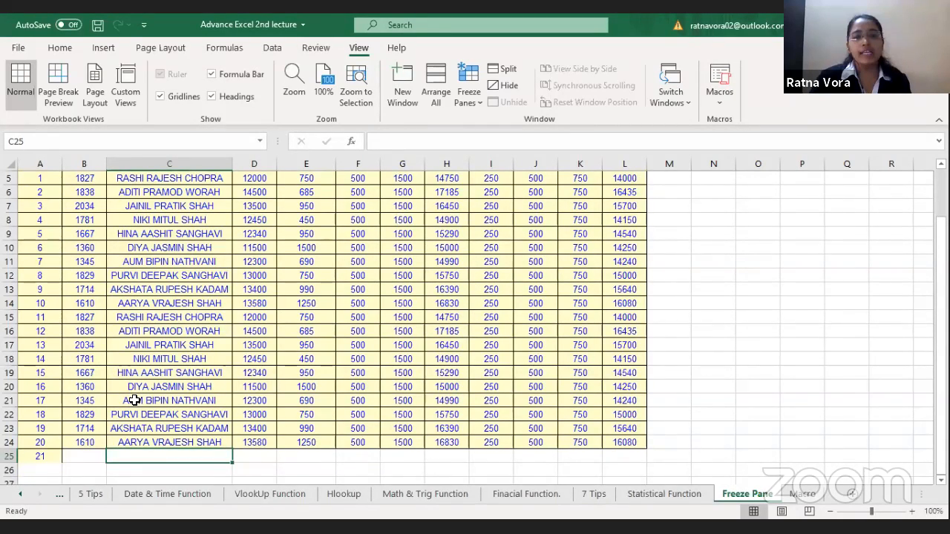
{"action": "left_click", "coordinate": [169, 308]}
{"action": "key", "text": "Up"}
{"action": "key", "text": "Up"}
{"action": "key", "text": "Up"}
{"action": "key", "text": "Up"}
{"action": "key", "text": "Up"}
{"action": "key", "text": "Up"}
{"action": "key", "text": "Up"}
{"action": "key", "text": "Up"}
{"action": "key", "text": "Up"}
{"action": "key", "text": "Up"}
{"action": "key", "text": "Up"}
{"action": "key", "text": "Up"}
{"action": "key", "text": "Up"}
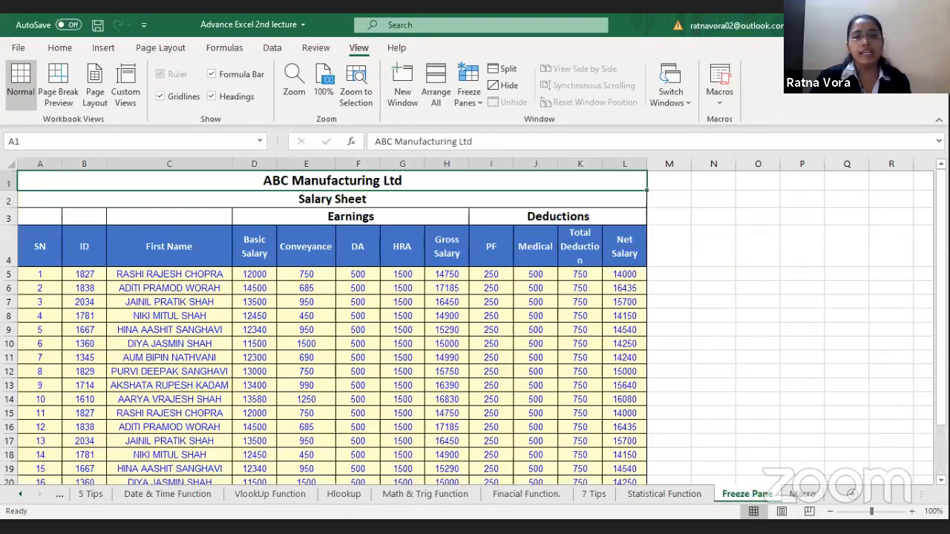
Step: Freeze the panes at C5 so that rows 1 to 4 and columns A and B stay visible
{"action": "left_click", "coordinate": [145, 251]}
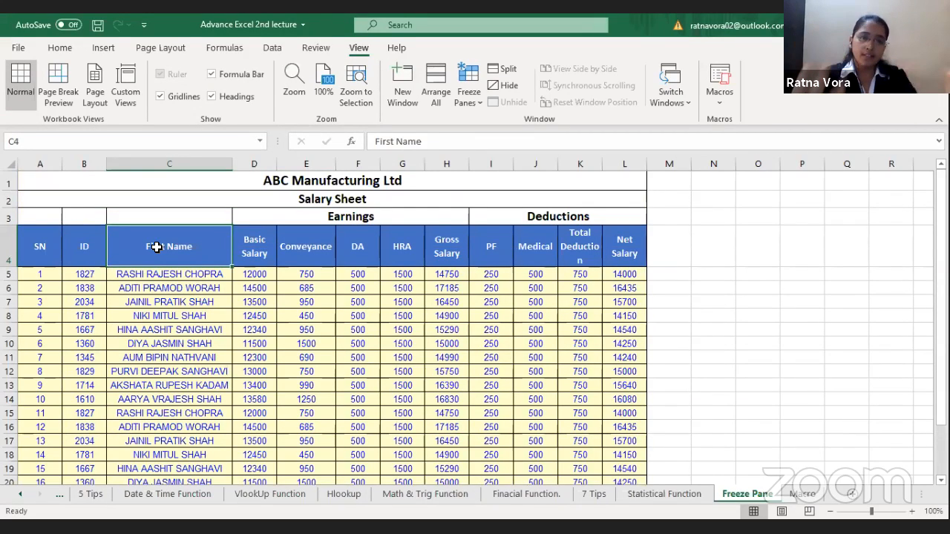
{"action": "left_click", "coordinate": [216, 273]}
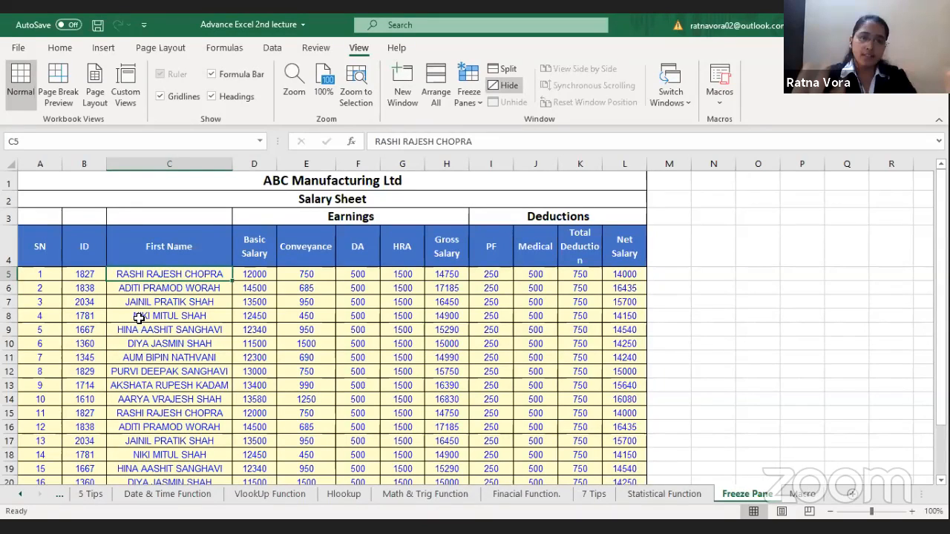
{"action": "left_click", "coordinate": [201, 253]}
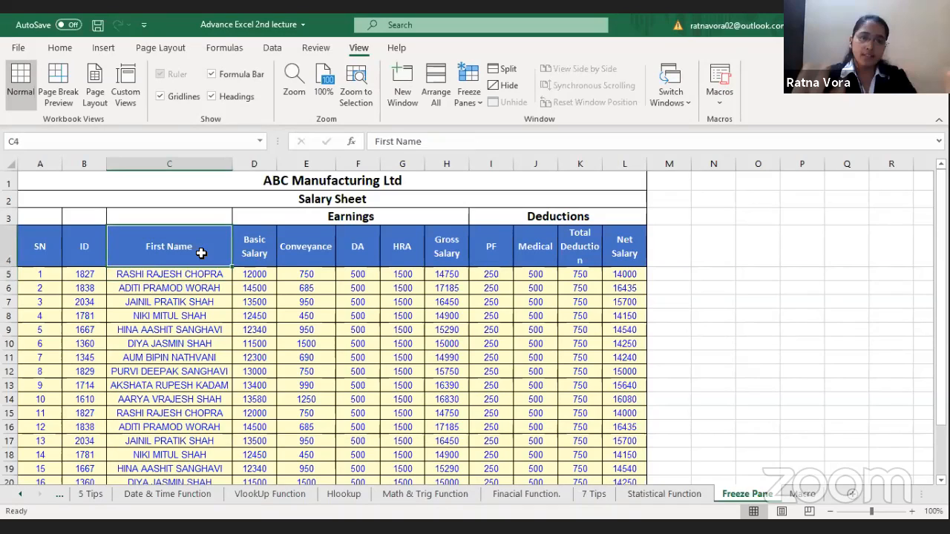
{"action": "key", "text": "Down"}
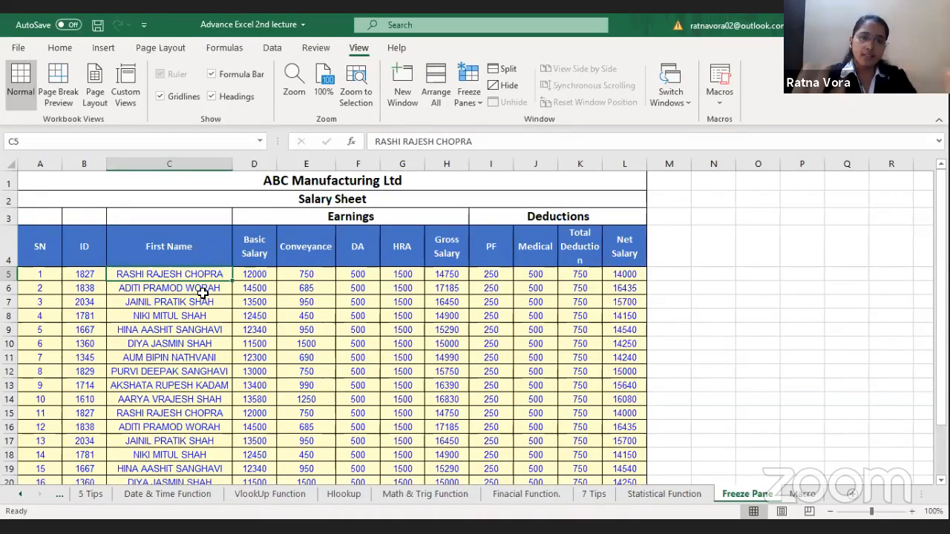
{"action": "key", "text": "Down"}
{"action": "key", "text": "Down"}
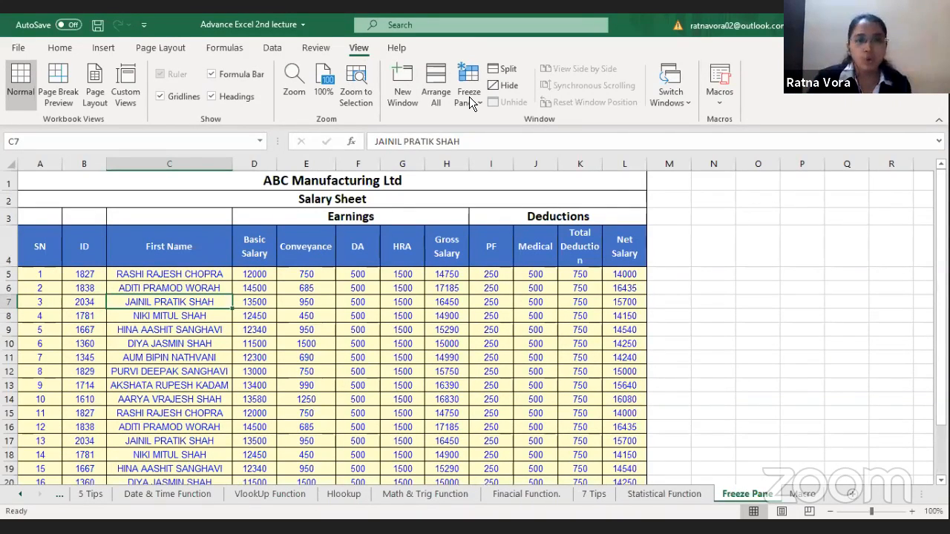
{"action": "key", "text": "Up"}
{"action": "key", "text": "Up"}
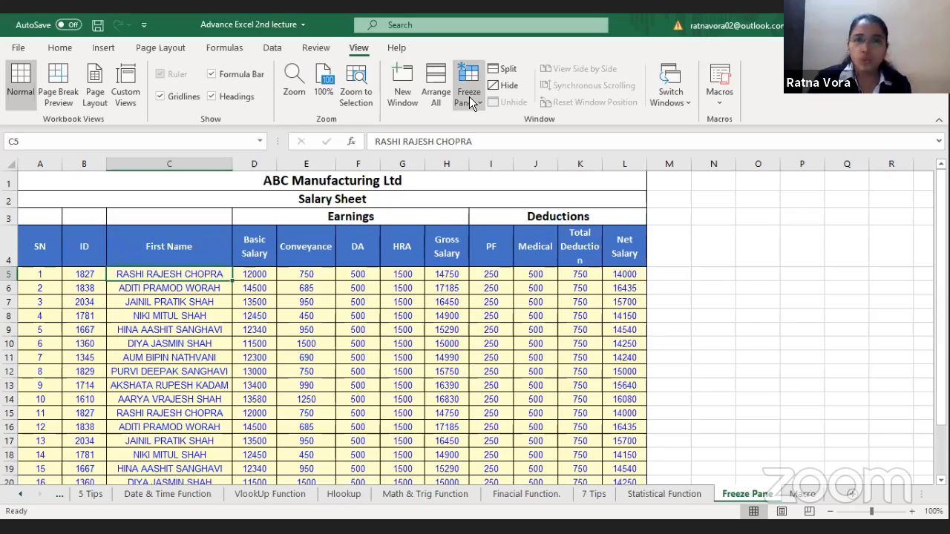
{"action": "left_click", "coordinate": [469, 96]}
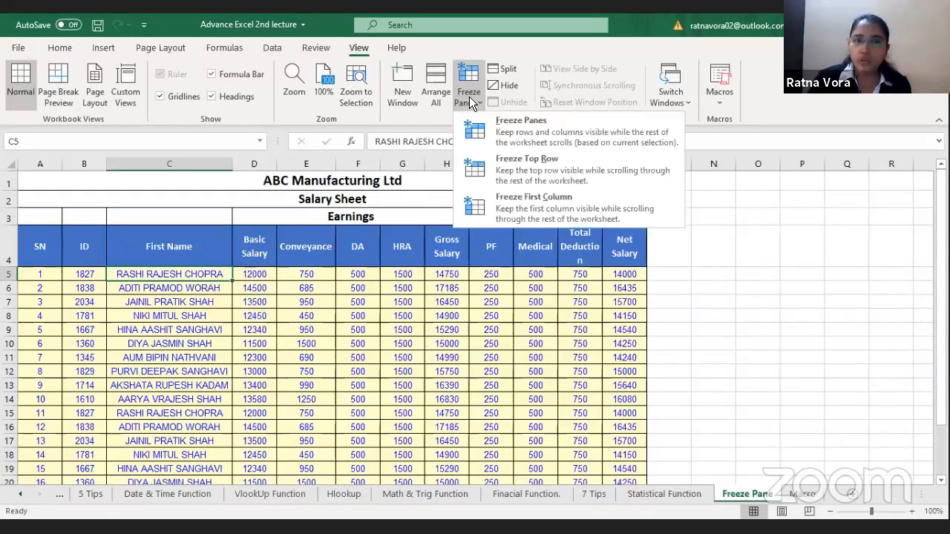
{"action": "left_click", "coordinate": [536, 138]}
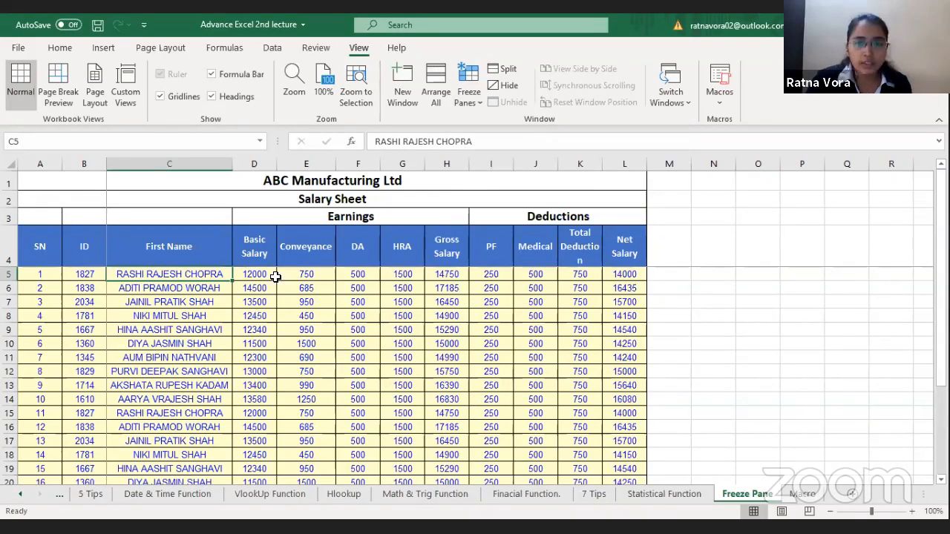
Step: Go down the First Name column past the last salary record to check the frozen header rows
{"action": "left_click", "coordinate": [203, 303]}
{"action": "key", "text": "Down"}
{"action": "key", "text": "Down"}
{"action": "key", "text": "Down"}
{"action": "key", "text": "Down"}
{"action": "key", "text": "Down"}
{"action": "key", "text": "Down"}
{"action": "key", "text": "Down"}
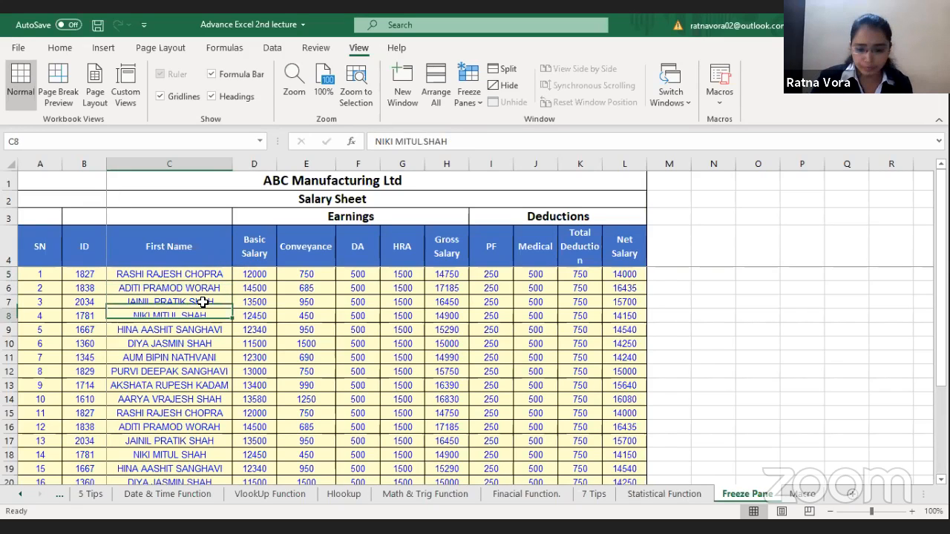
{"action": "key", "text": "Down"}
{"action": "key", "text": "Down"}
{"action": "key", "text": "Down"}
{"action": "key", "text": "Down"}
{"action": "key", "text": "Down"}
{"action": "key", "text": "Down"}
{"action": "key", "text": "Down"}
{"action": "key", "text": "Down"}
{"action": "key", "text": "Down"}
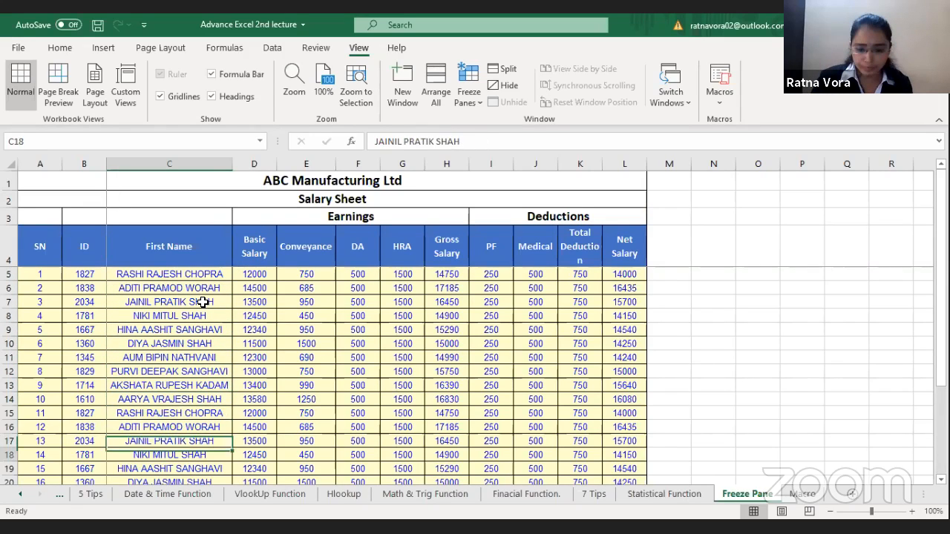
{"action": "key", "text": "Down"}
{"action": "key", "text": "Down"}
{"action": "key", "text": "Down"}
{"action": "key", "text": "Down"}
{"action": "key", "text": "Down"}
{"action": "key", "text": "Down"}
{"action": "key", "text": "Down"}
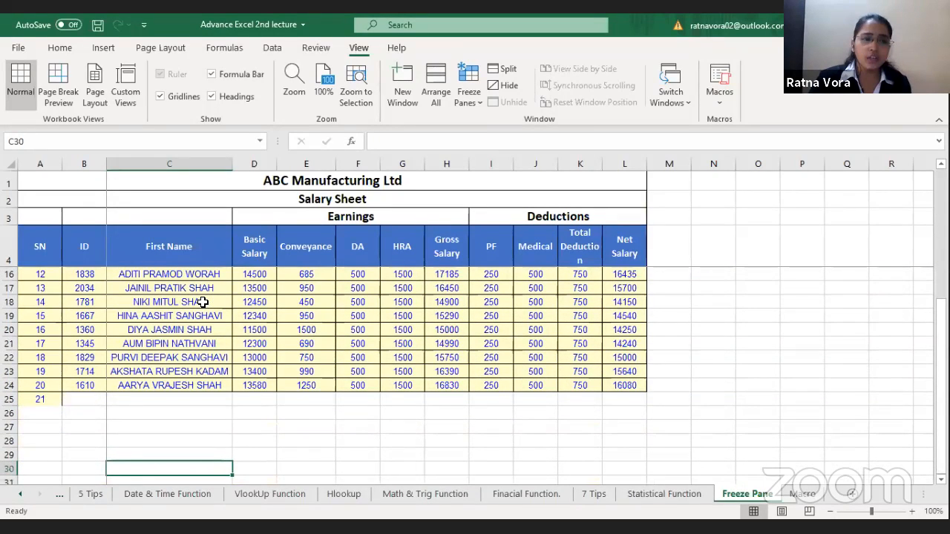
{"action": "left_click", "coordinate": [181, 256]}
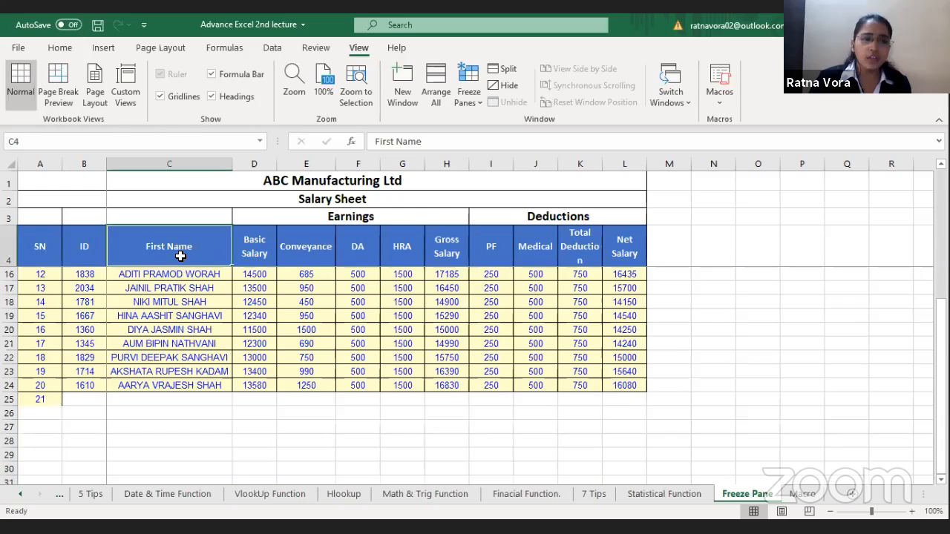
Step: Go across the empty cells of row 25 from B25 to E25 to match them with the frozen headings
{"action": "left_click", "coordinate": [89, 400]}
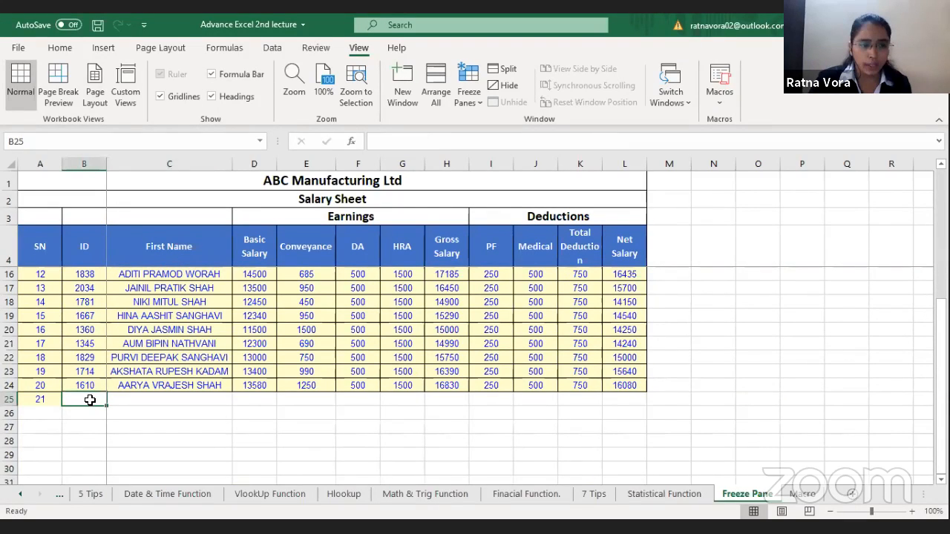
{"action": "key", "text": "Right"}
{"action": "key", "text": "Right"}
{"action": "key", "text": "Right"}
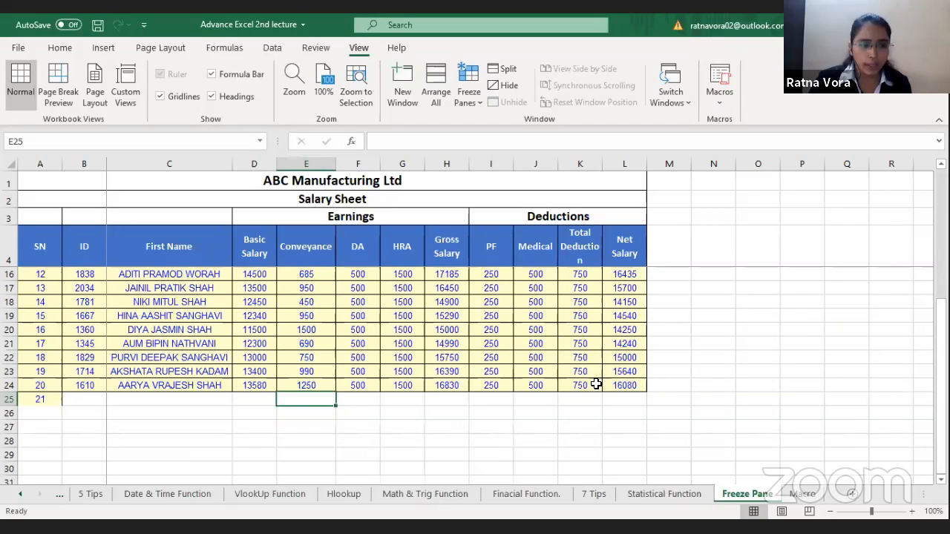
Step: On the Macro sheet, start recording a macro from cell A2 with the default name, stored in This Workbook
{"action": "left_click", "coordinate": [803, 496]}
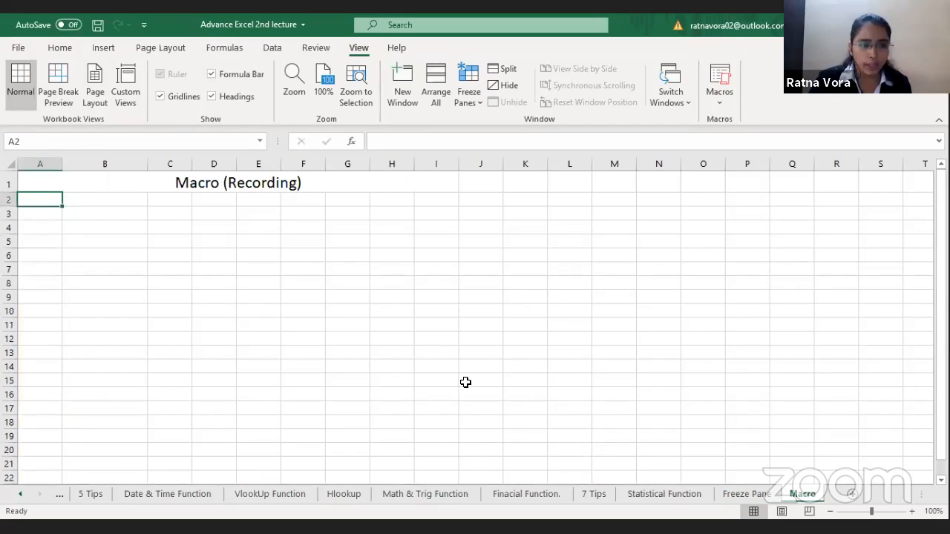
{"action": "left_click", "coordinate": [310, 300]}
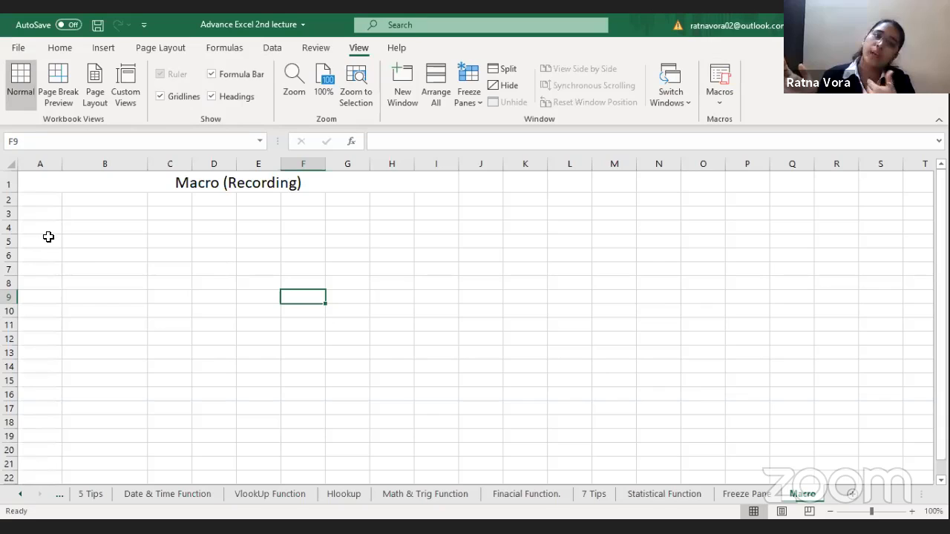
{"action": "left_click", "coordinate": [49, 203]}
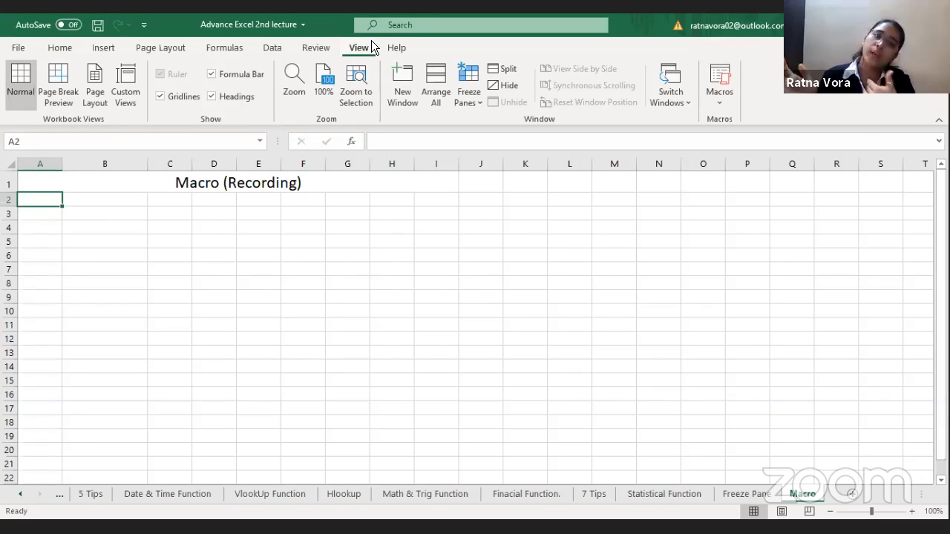
{"action": "left_click", "coordinate": [720, 103]}
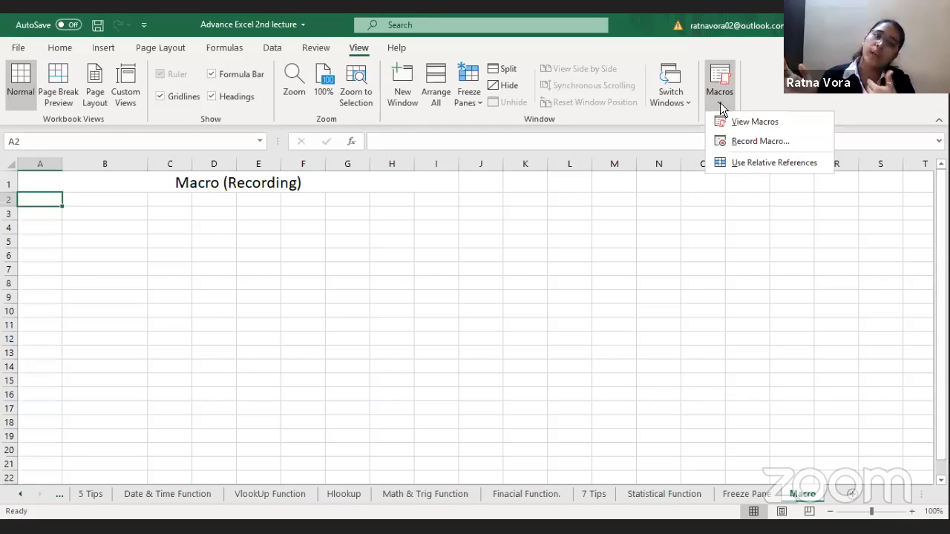
{"action": "left_click", "coordinate": [752, 142]}
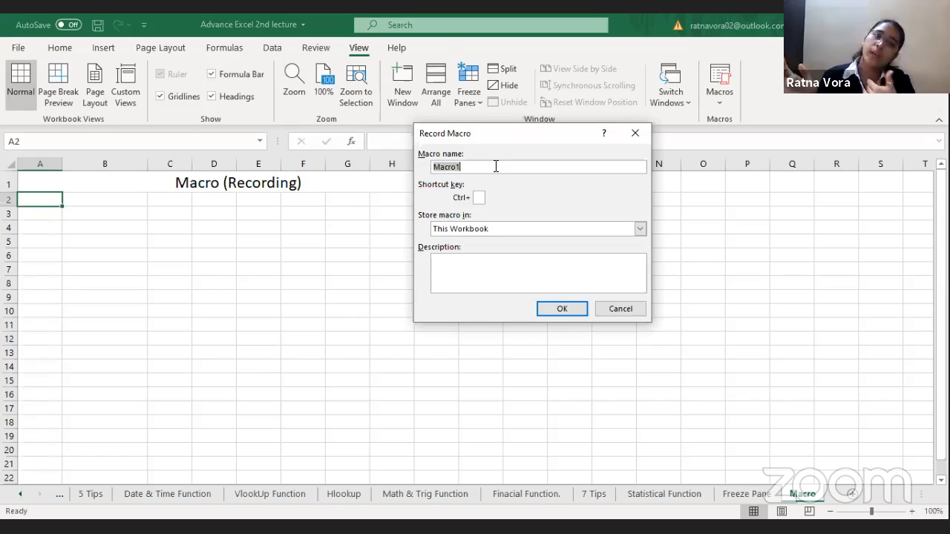
{"action": "left_click", "coordinate": [562, 308]}
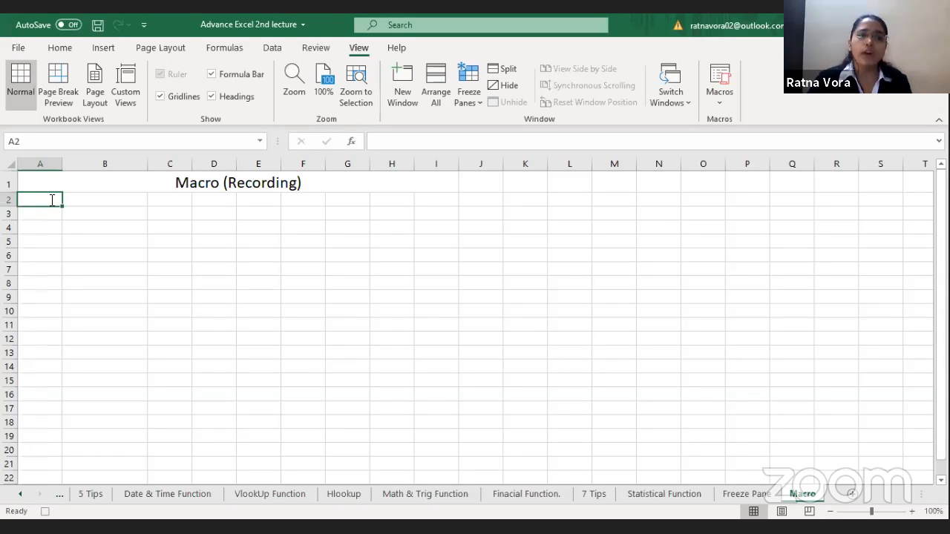
Step: Enter the column headings SR NO, NAME, S1 and S2 in cells A2 to D2
{"action": "type", "text": "SR NO"}
{"action": "key", "text": "Tab"}
{"action": "type", "text": "NAME"}
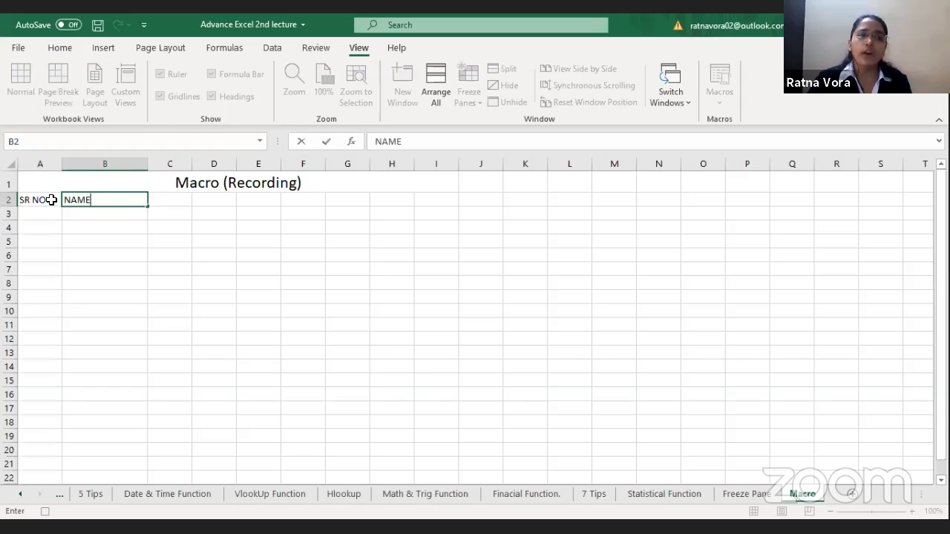
{"action": "key", "text": "Tab"}
{"action": "type", "text": "S1"}
{"action": "key", "text": "Tab"}
{"action": "type", "text": "S2"}
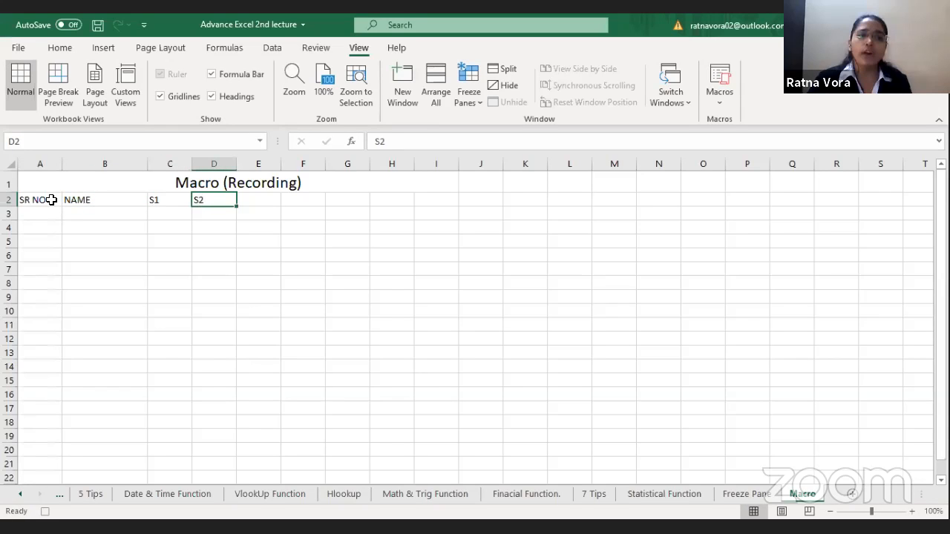
Step: Enter the remaining column headings S3, S4, TOTAL, MIN and MAX in cells E2 to I2
{"action": "key", "text": "Tab"}
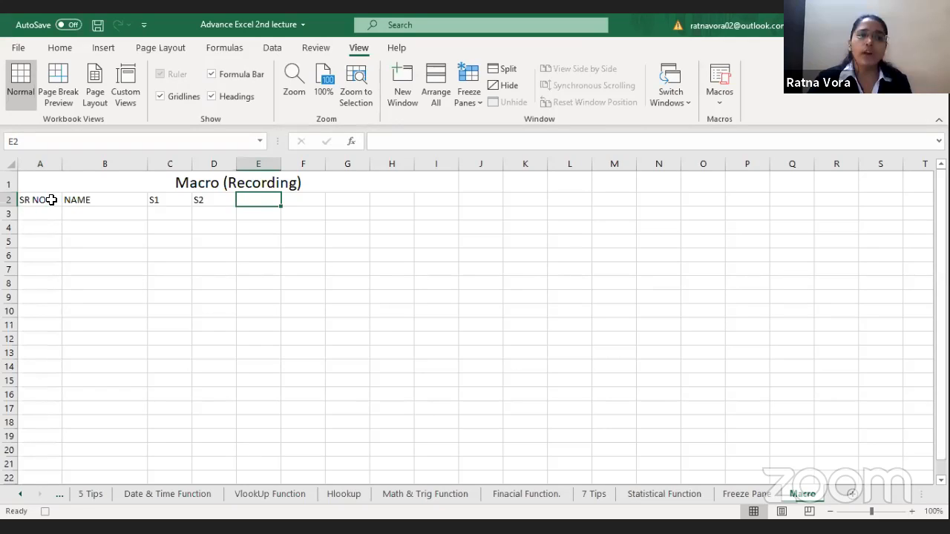
{"action": "type", "text": "S3"}
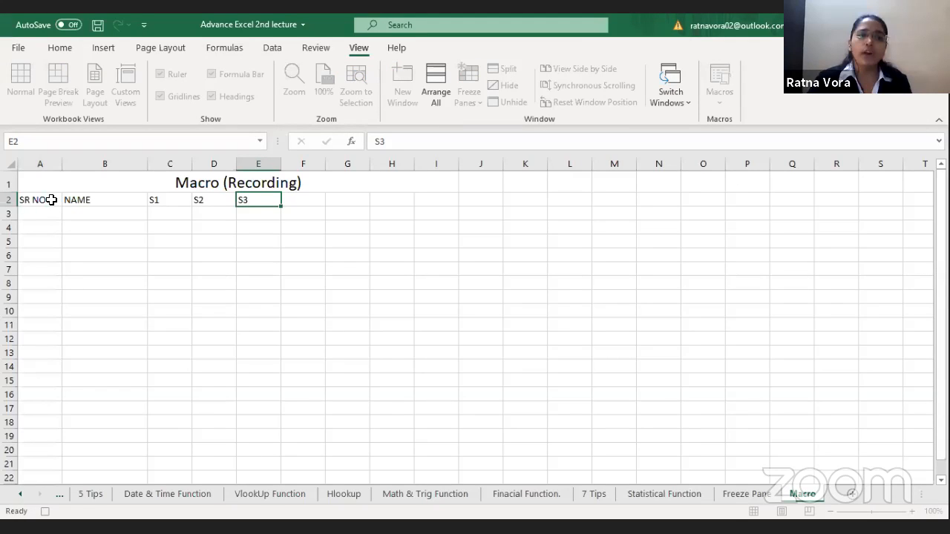
{"action": "key", "text": "Tab"}
{"action": "type", "text": "S4"}
{"action": "key", "text": "Tab"}
{"action": "type", "text": "TOTAL"}
{"action": "key", "text": "Tab"}
{"action": "type", "text": "MIN"}
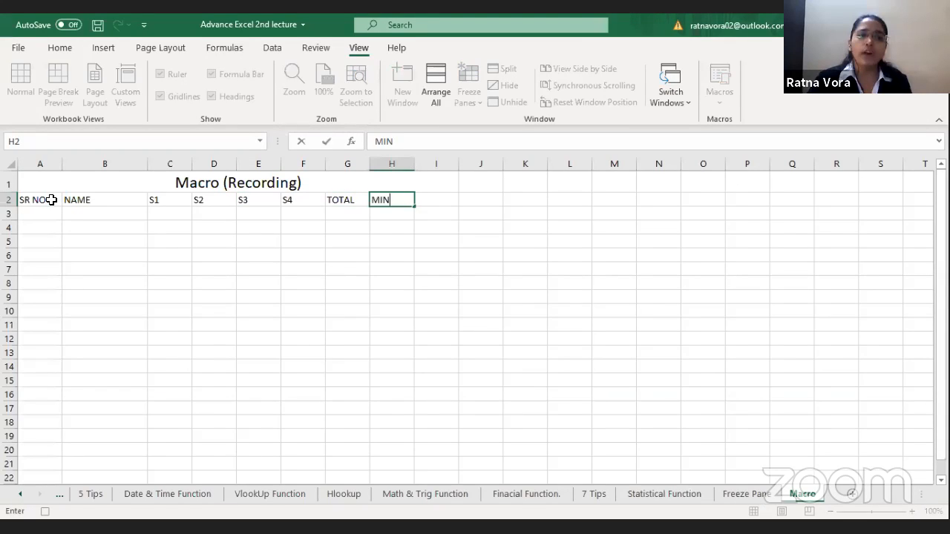
{"action": "key", "text": "Tab"}
{"action": "type", "text": "MAX"}
{"action": "key", "text": "Tab"}
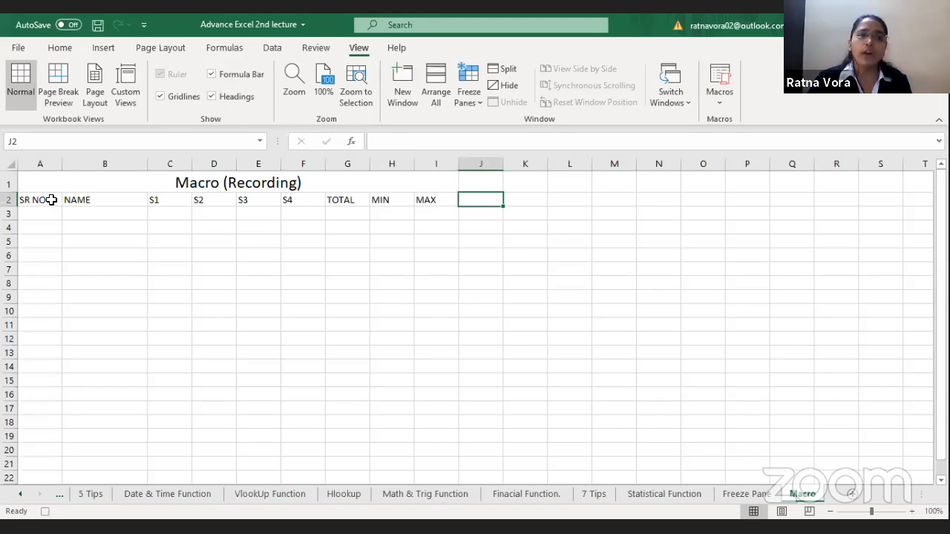
{"action": "key", "text": "Return"}
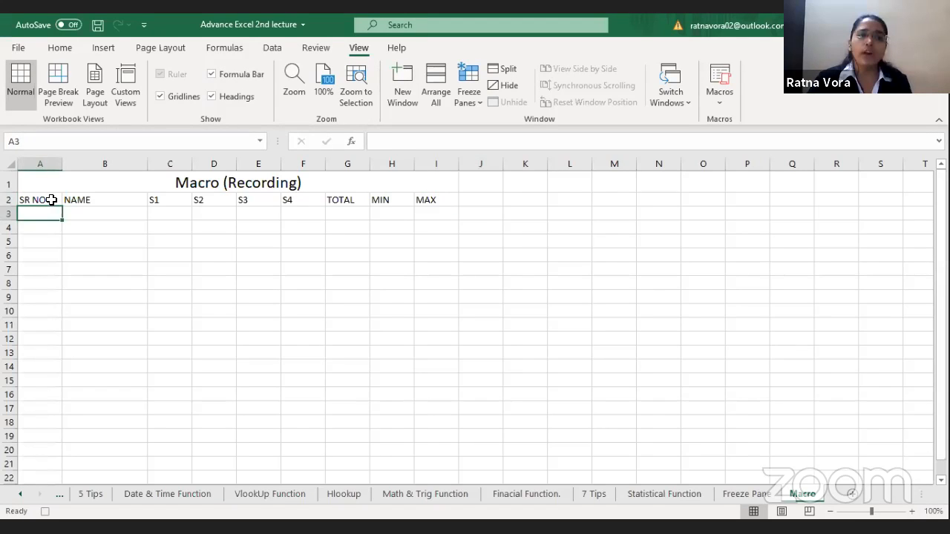
Step: Enter serial numbers 1 and 2 in A3 and A4, and fill the series down to 17 in A19
{"action": "type", "text": "1"}
{"action": "key", "text": "Return"}
{"action": "type", "text": "2"}
{"action": "key", "text": "Return"}
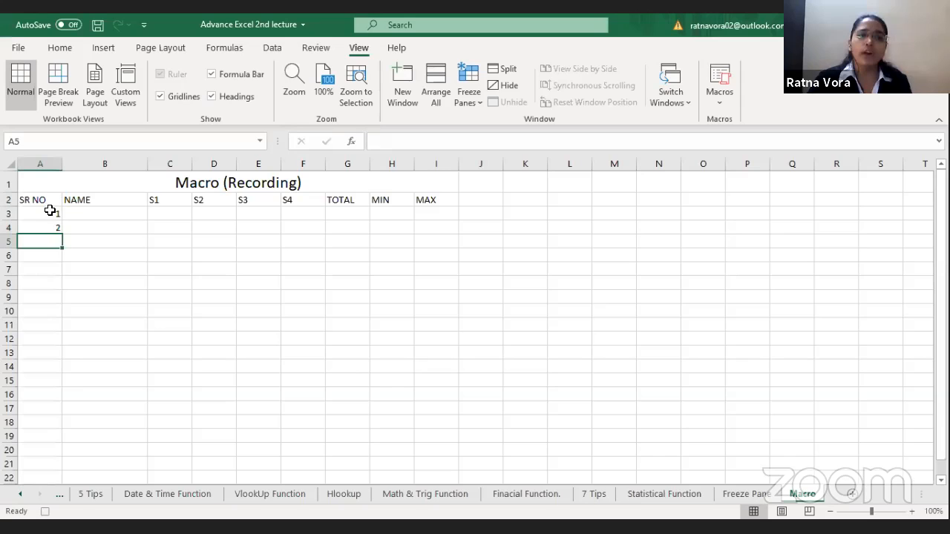
{"action": "left_click_drag", "start_coordinate": [49, 213], "coordinate": [64, 443]}
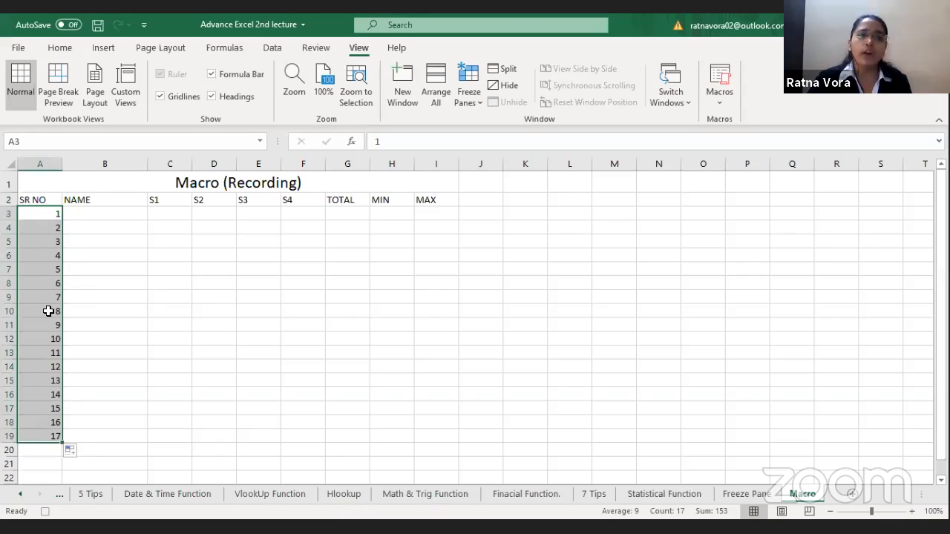
Step: Enter the formula =SUM(C3:F3) in cell G3 under the TOTAL heading
{"action": "key", "text": "Right"}
{"action": "key", "text": "Right"}
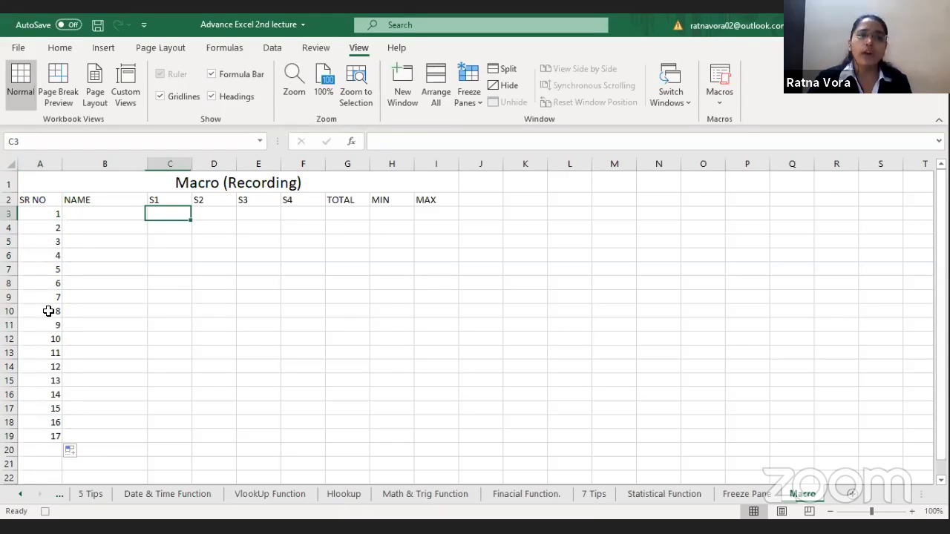
{"action": "key", "text": "Right"}
{"action": "key", "text": "Right"}
{"action": "key", "text": "Right"}
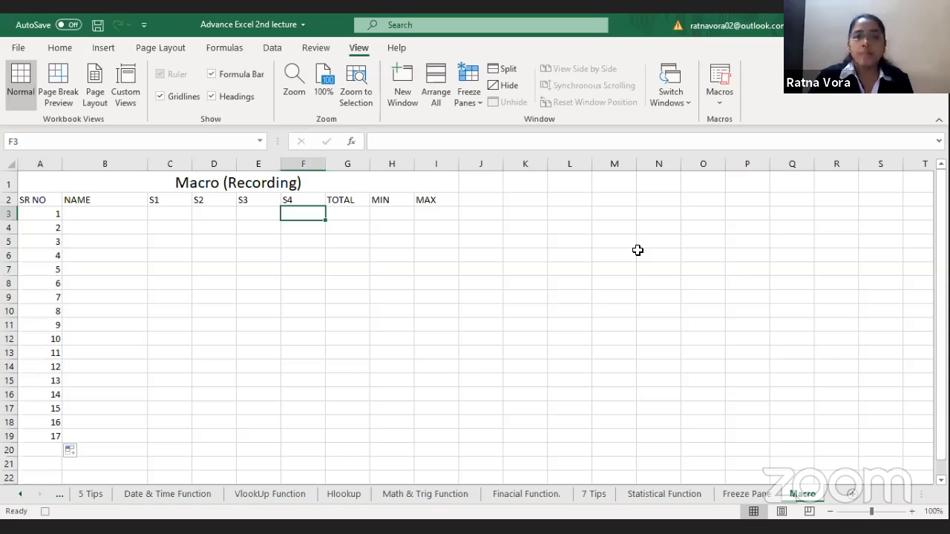
{"action": "left_click", "coordinate": [354, 218]}
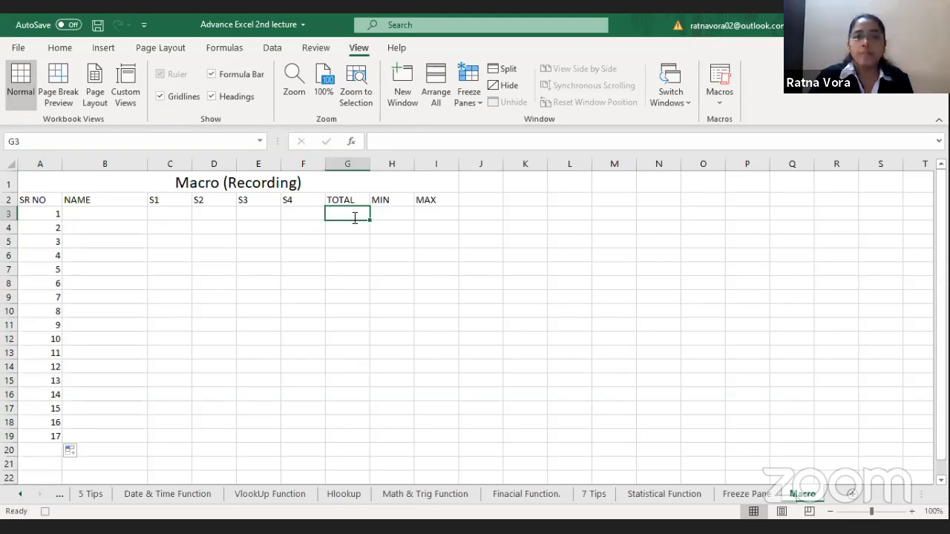
{"action": "type", "text": "=SUM("}
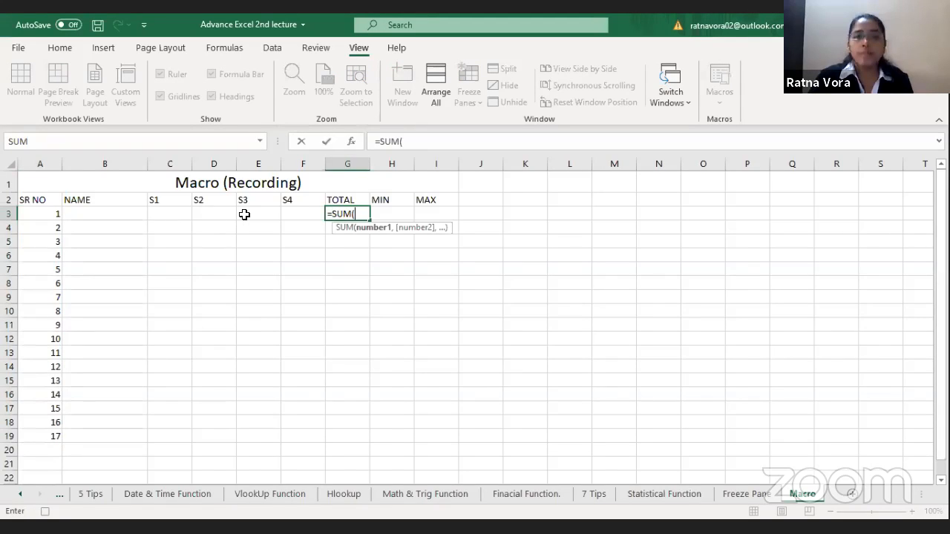
{"action": "left_click", "coordinate": [189, 215]}
{"action": "left_click_drag", "start_coordinate": [189, 215], "coordinate": [285, 213]}
{"action": "type", "text": ")"}
{"action": "key", "text": "Return"}
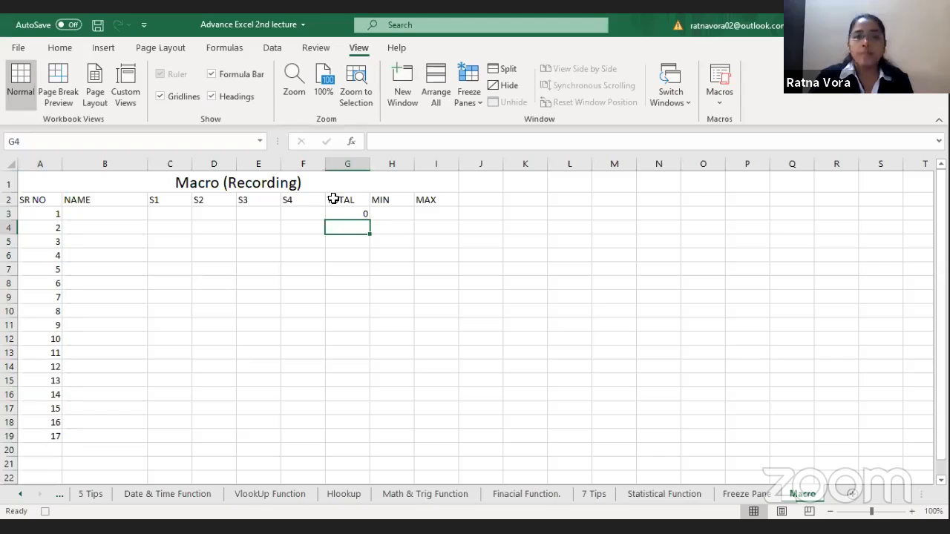
{"action": "left_click_drag", "start_coordinate": [363, 216], "coordinate": [360, 243]}
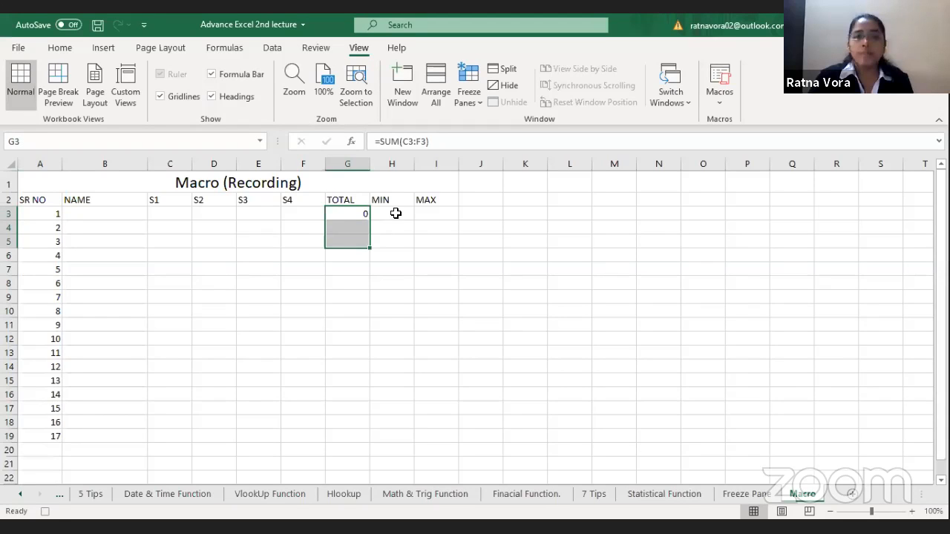
Step: Enter the formula =MIN(C3:F3) in cell H3 under the MIN heading
{"action": "left_click", "coordinate": [398, 214]}
{"action": "type", "text": "="}
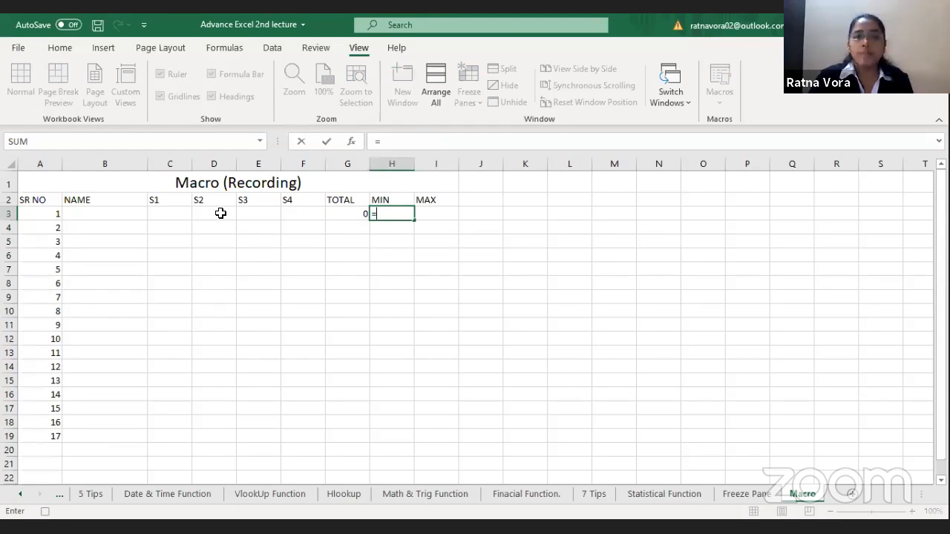
{"action": "type", "text": "MIN("}
{"action": "key", "text": "Left"}
{"action": "key", "text": "Left"}
{"action": "key", "text": "Left"}
{"action": "key", "text": "Left"}
{"action": "key", "text": "Left"}
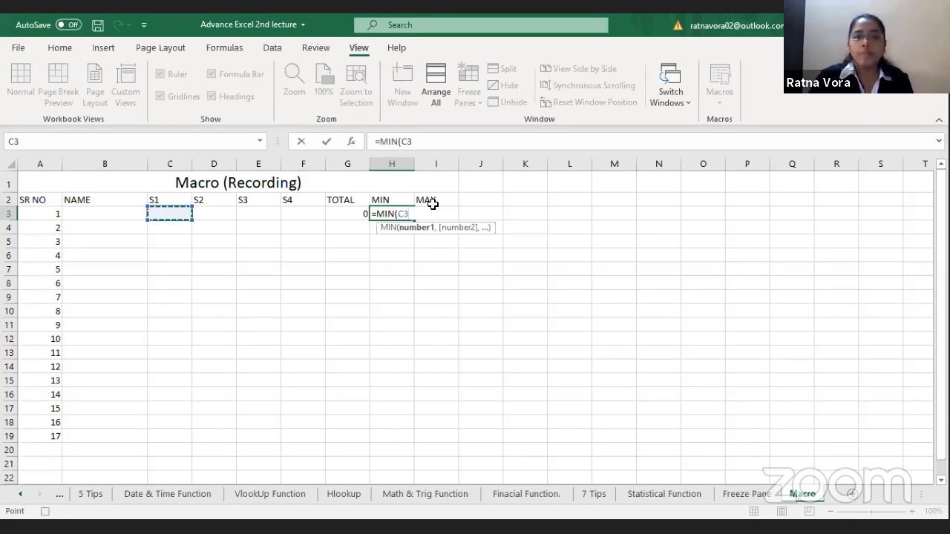
{"action": "key", "text": "Return"}
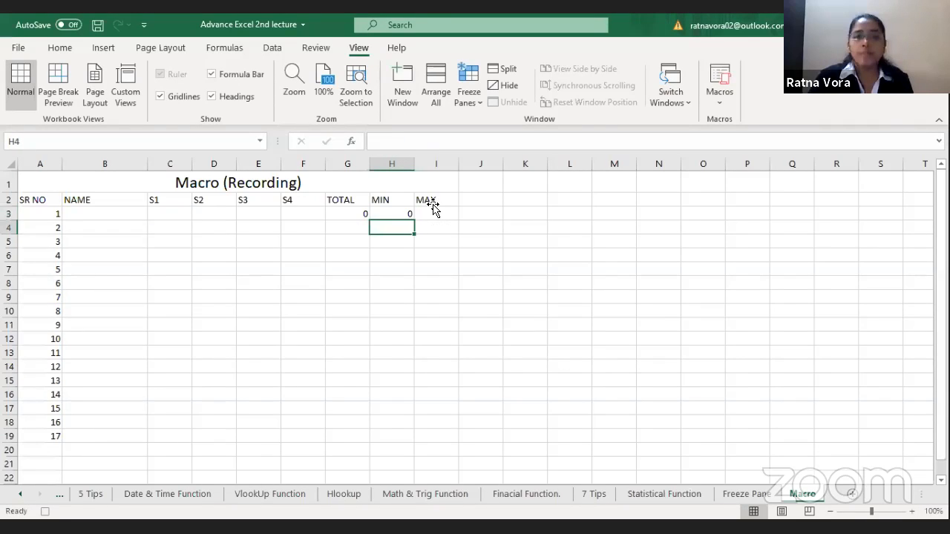
Step: Enter a MAX formula over the S1 to S4 cells in I3, and fill the formulas in G3:I3 down to row 18
{"action": "left_click", "coordinate": [432, 202]}
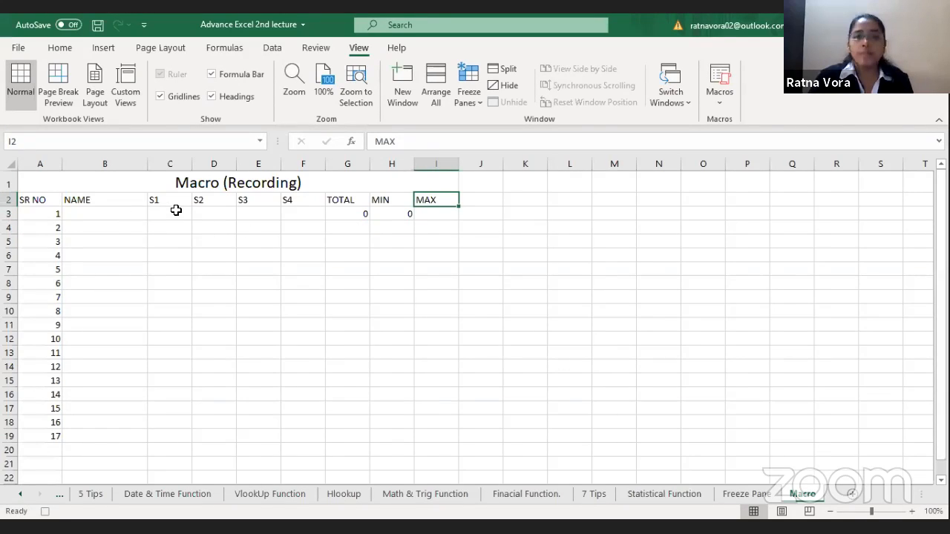
{"action": "key", "text": "Down"}
{"action": "type", "text": "=MAX("}
{"action": "key", "text": "Left"}
{"action": "key", "text": "Left"}
{"action": "key", "text": "Left"}
{"action": "key", "text": "Left"}
{"action": "key", "text": "Left"}
{"action": "key", "text": "Left"}
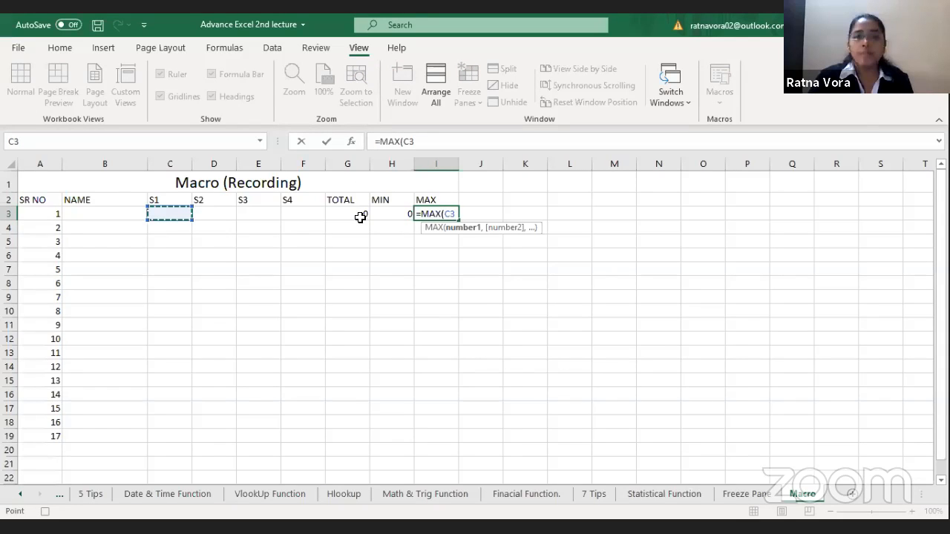
{"action": "key", "text": "Return"}
{"action": "left_click_drag", "start_coordinate": [360, 218], "coordinate": [451, 416]}
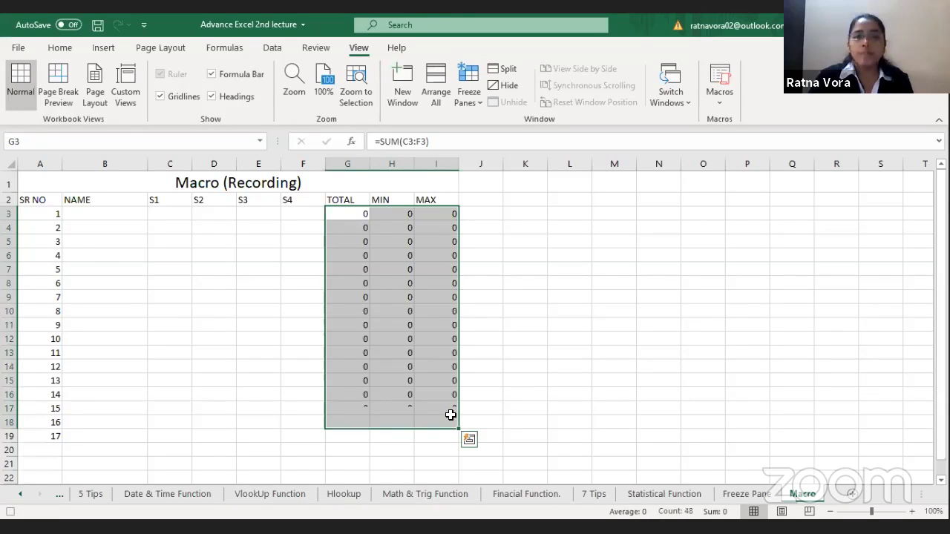
{"action": "left_click", "coordinate": [223, 245]}
Step: Apply All Borders to the title and table range A1:I18
{"action": "left_click_drag", "start_coordinate": [312, 184], "coordinate": [435, 422]}
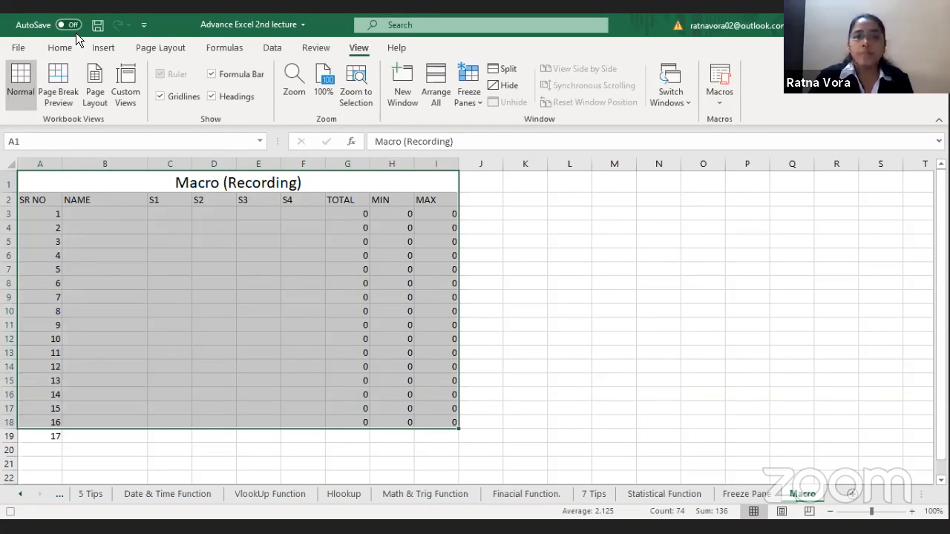
{"action": "left_click", "coordinate": [60, 48]}
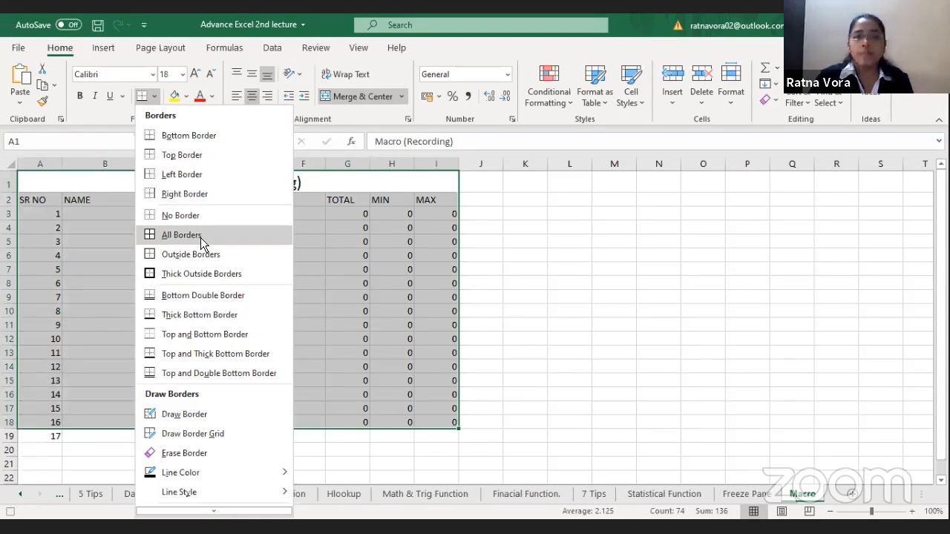
{"action": "left_click", "coordinate": [201, 236]}
{"action": "left_click", "coordinate": [251, 232]}
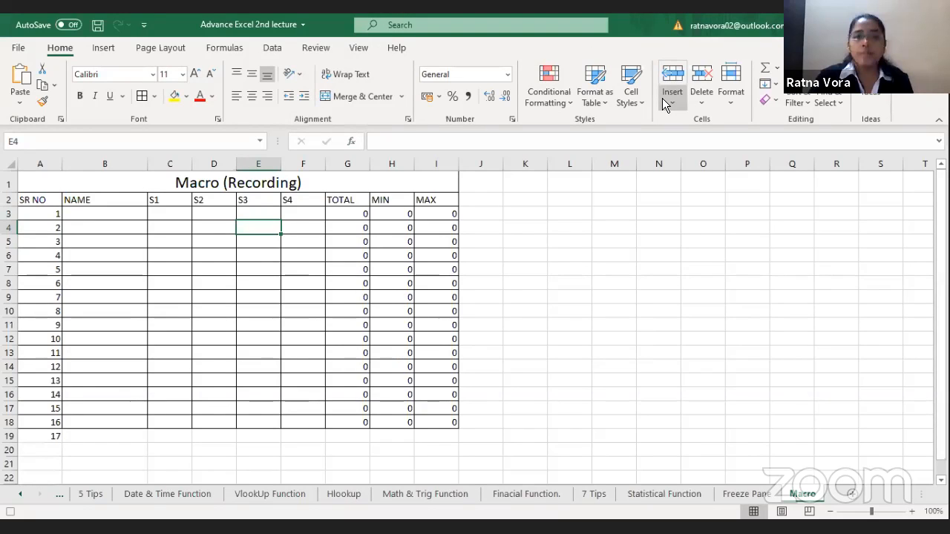
Step: Stop recording the macro and select the MIN formula cell H3
{"action": "left_click", "coordinate": [357, 48]}
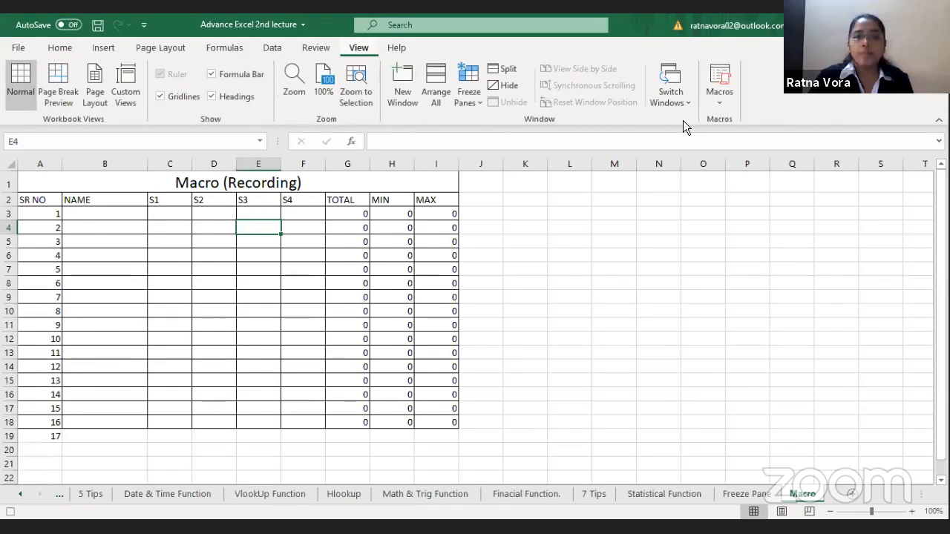
{"action": "left_click", "coordinate": [725, 103]}
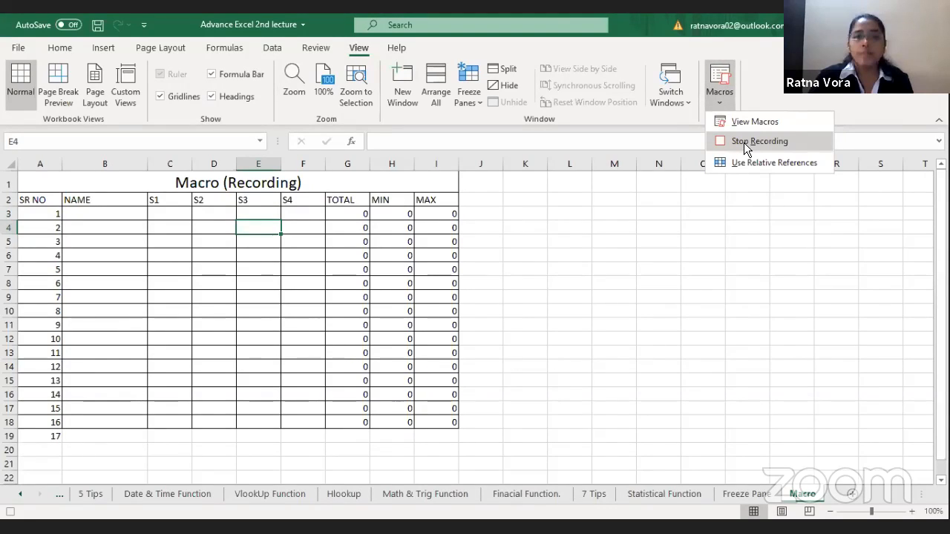
{"action": "left_click", "coordinate": [744, 141]}
{"action": "left_click", "coordinate": [383, 216]}
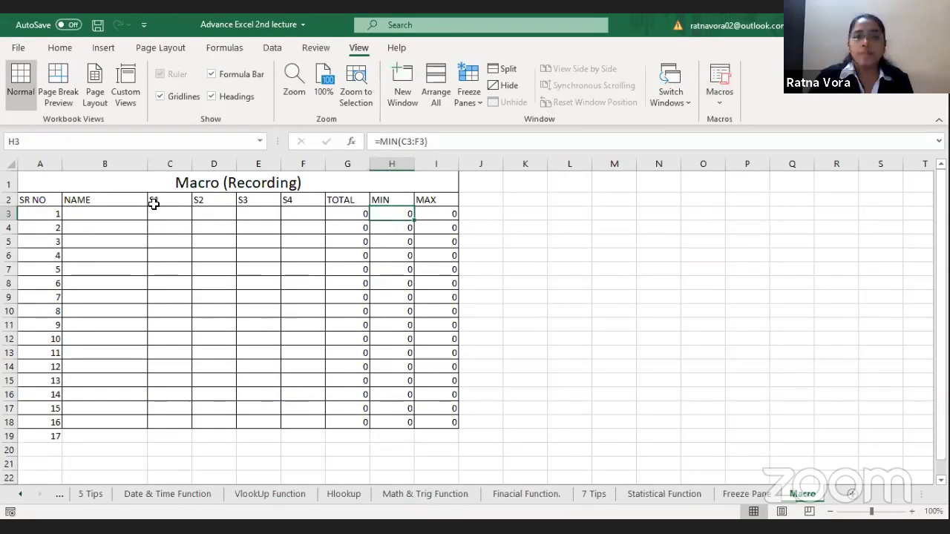
Step: Delete the whole table in A2:J20 below the title, including its borders, and return to cell A2
{"action": "left_click_drag", "start_coordinate": [40, 199], "coordinate": [496, 447]}
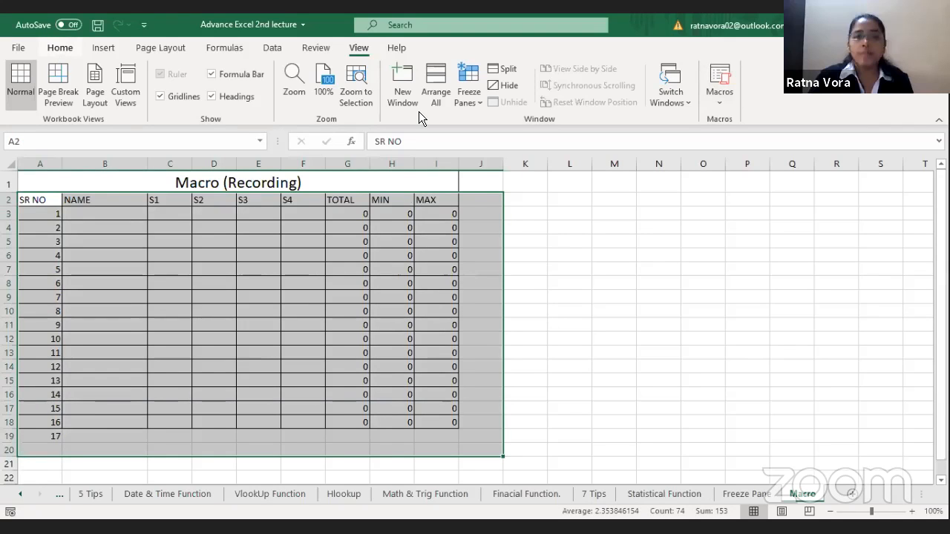
{"action": "left_click", "coordinate": [60, 48]}
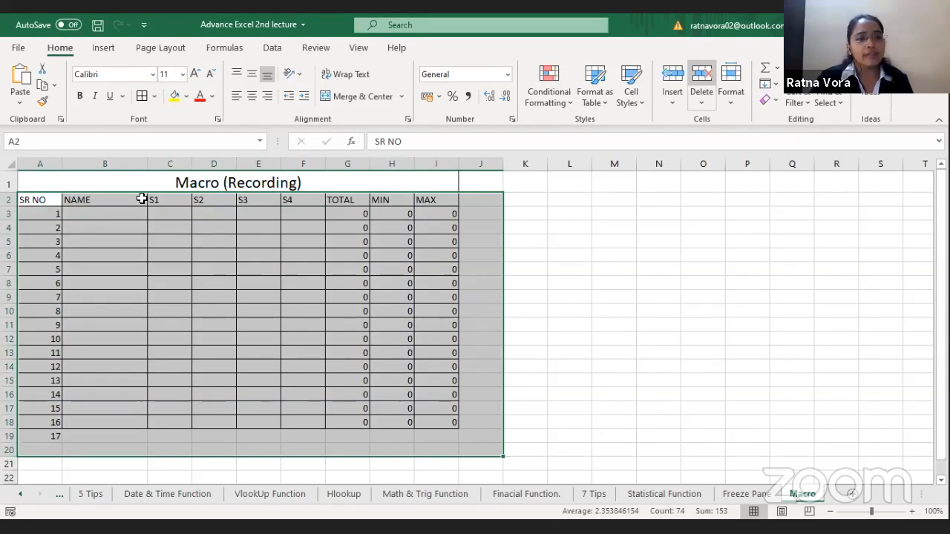
{"action": "key", "text": "Down"}
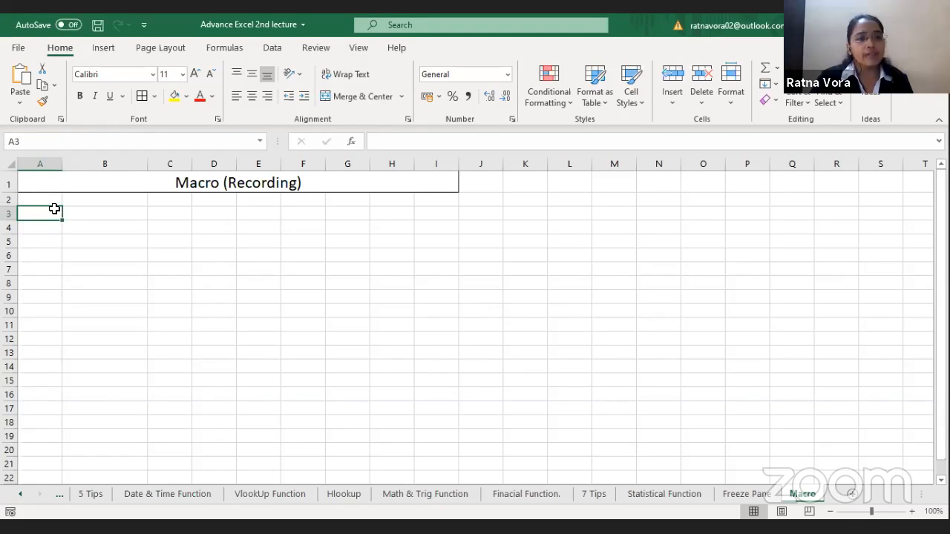
{"action": "key", "text": "Up"}
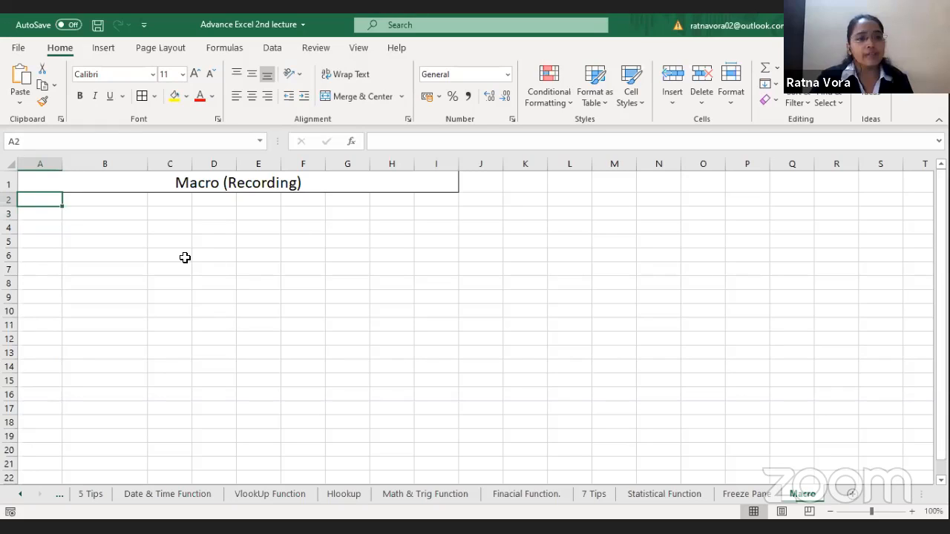
Step: Run Macro1 from the list of macros to rebuild the table on the Macro sheet
{"action": "left_click", "coordinate": [357, 46]}
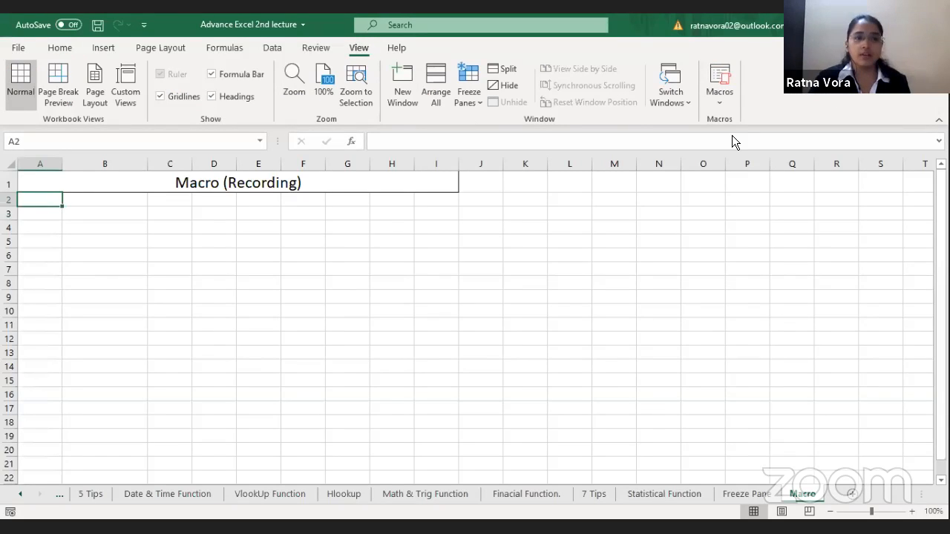
{"action": "left_click", "coordinate": [734, 111]}
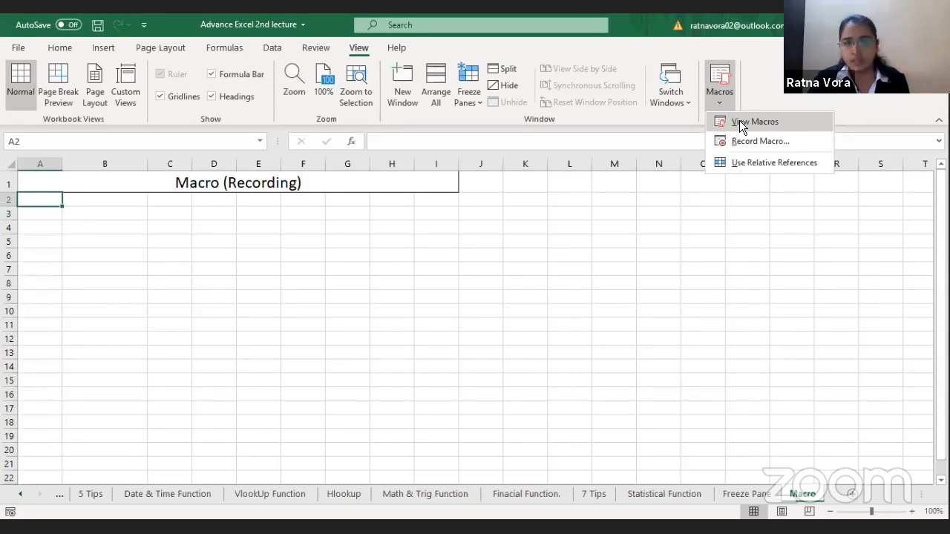
{"action": "left_click", "coordinate": [740, 123]}
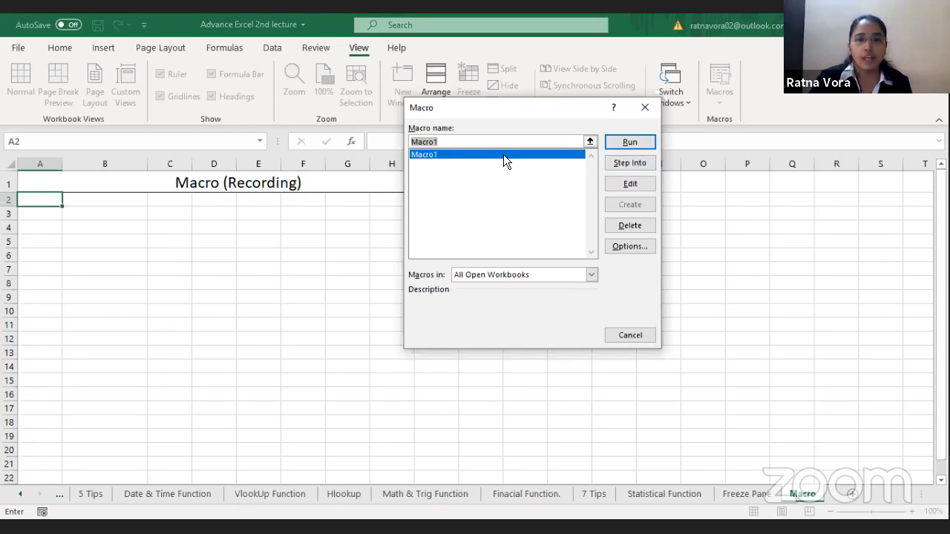
{"action": "left_click", "coordinate": [630, 143]}
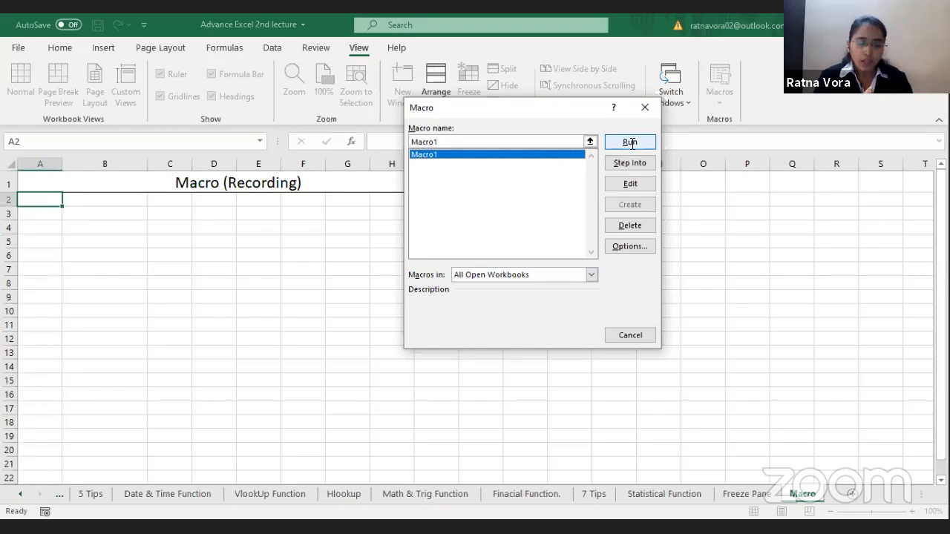
{"action": "left_click", "coordinate": [630, 142]}
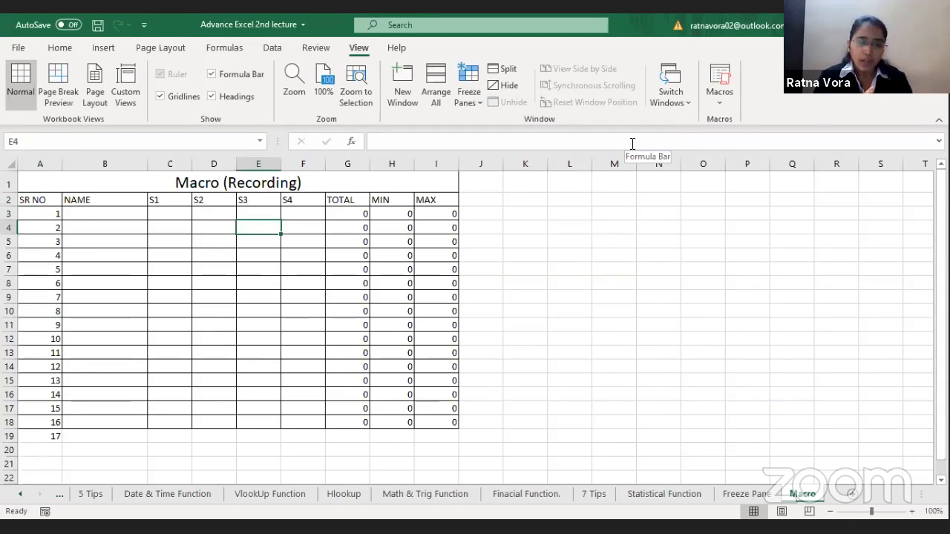